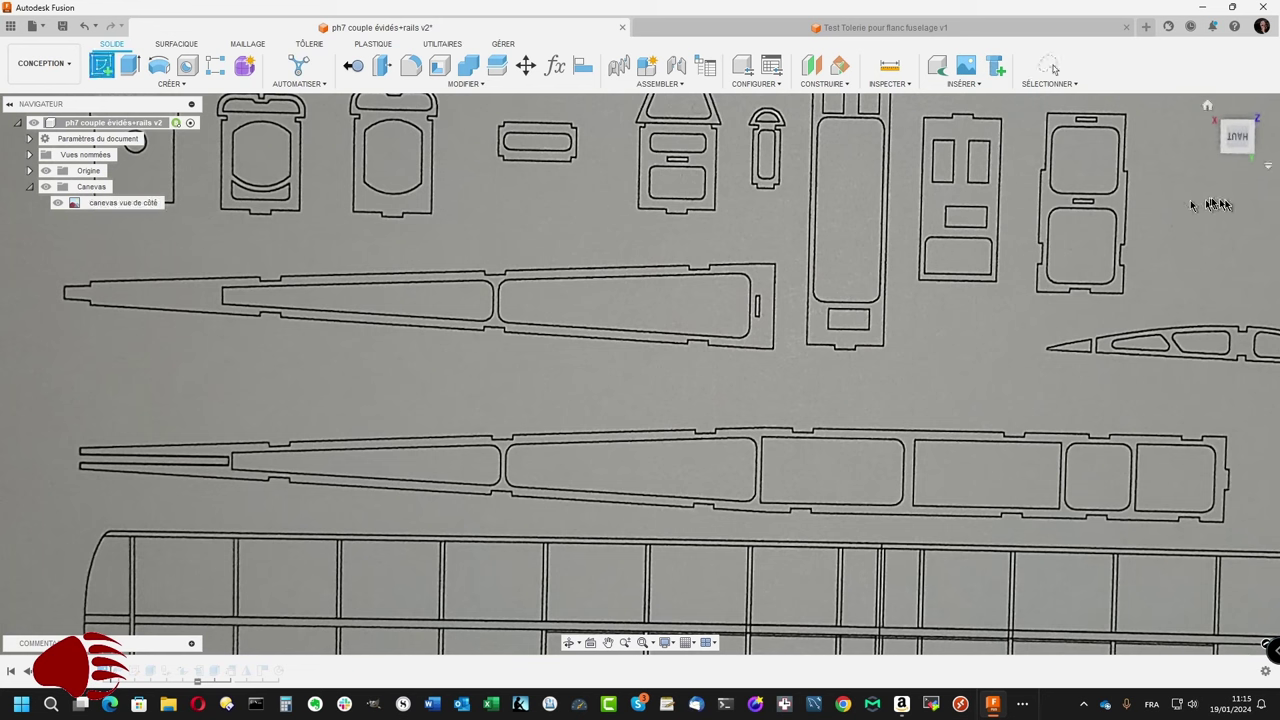
# Step: Start sketch Esquisse42 on the canvas plane and draw a 142.077 mm vertical line along the fuselage rear edge
pyautogui.click(1237, 137)
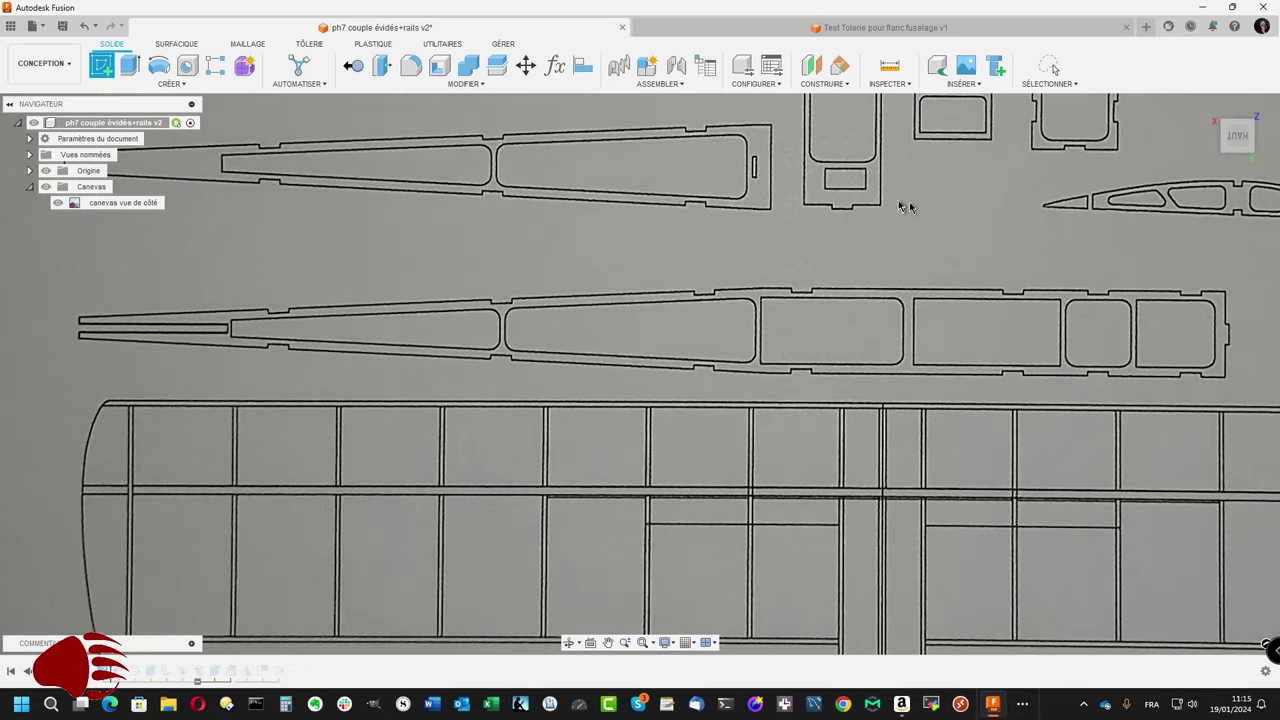
pyautogui.click(521, 127)
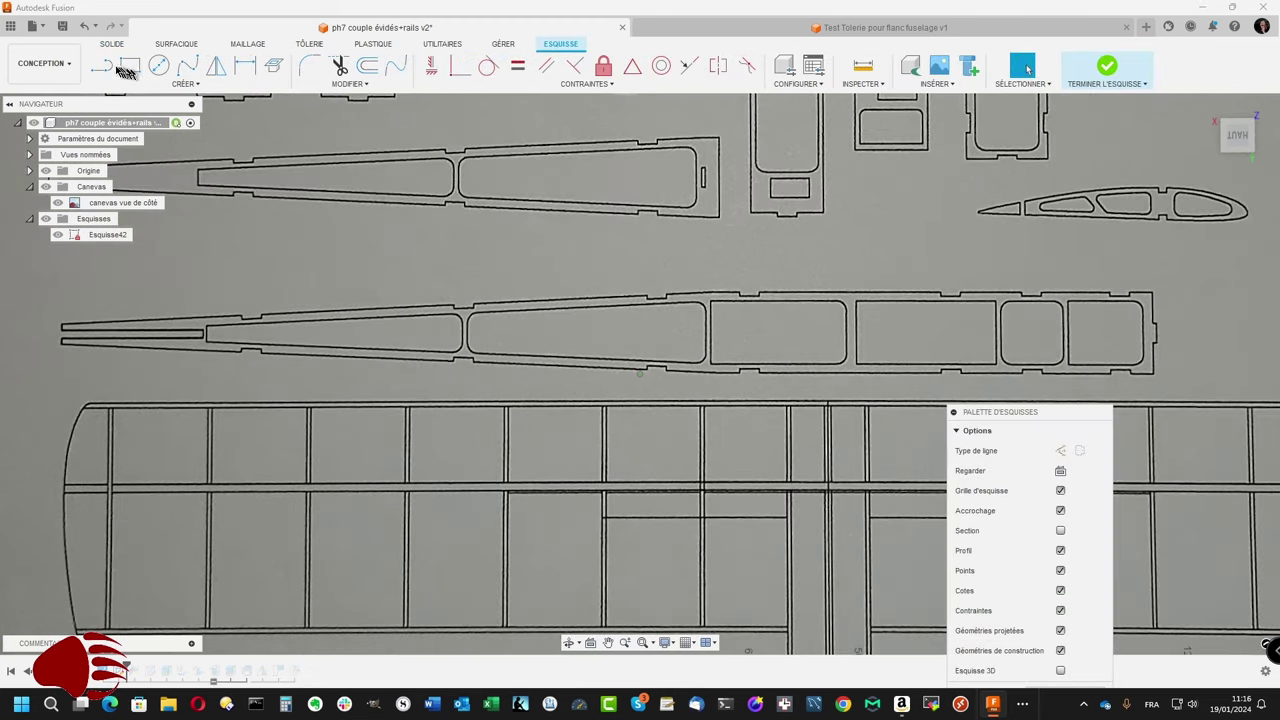
pyautogui.click(104, 67)
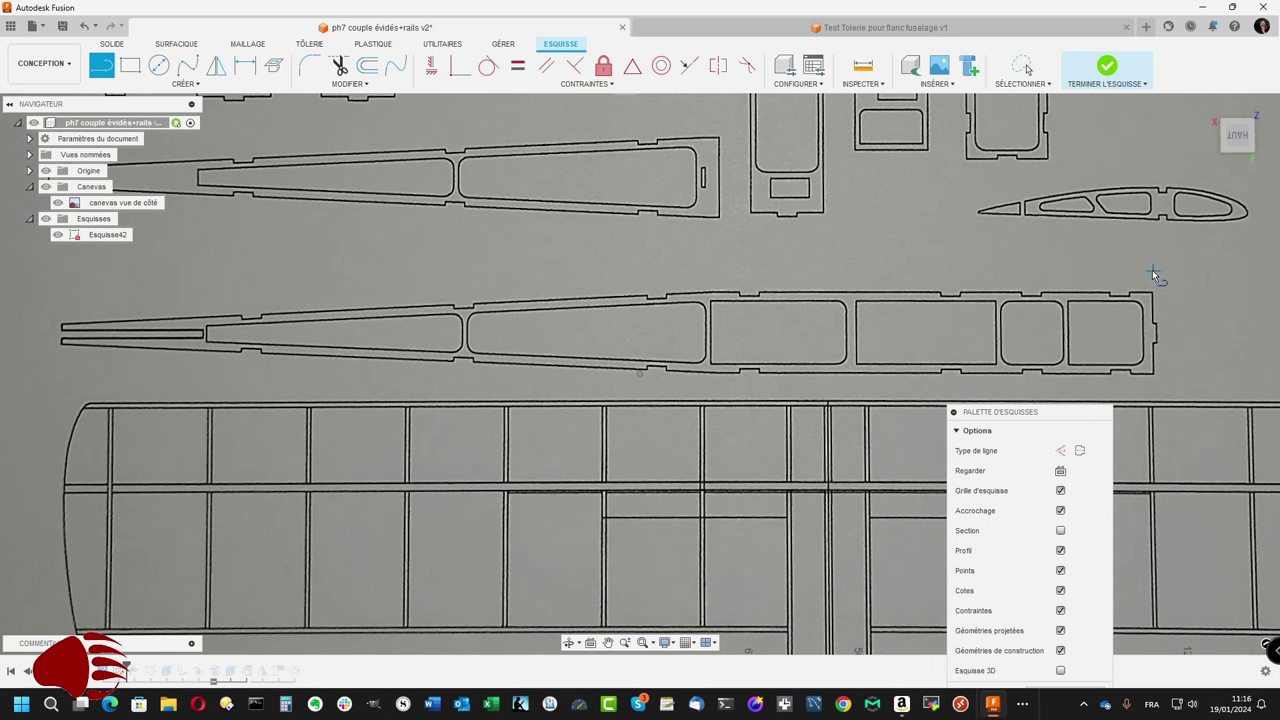
pyautogui.click(1152, 275)
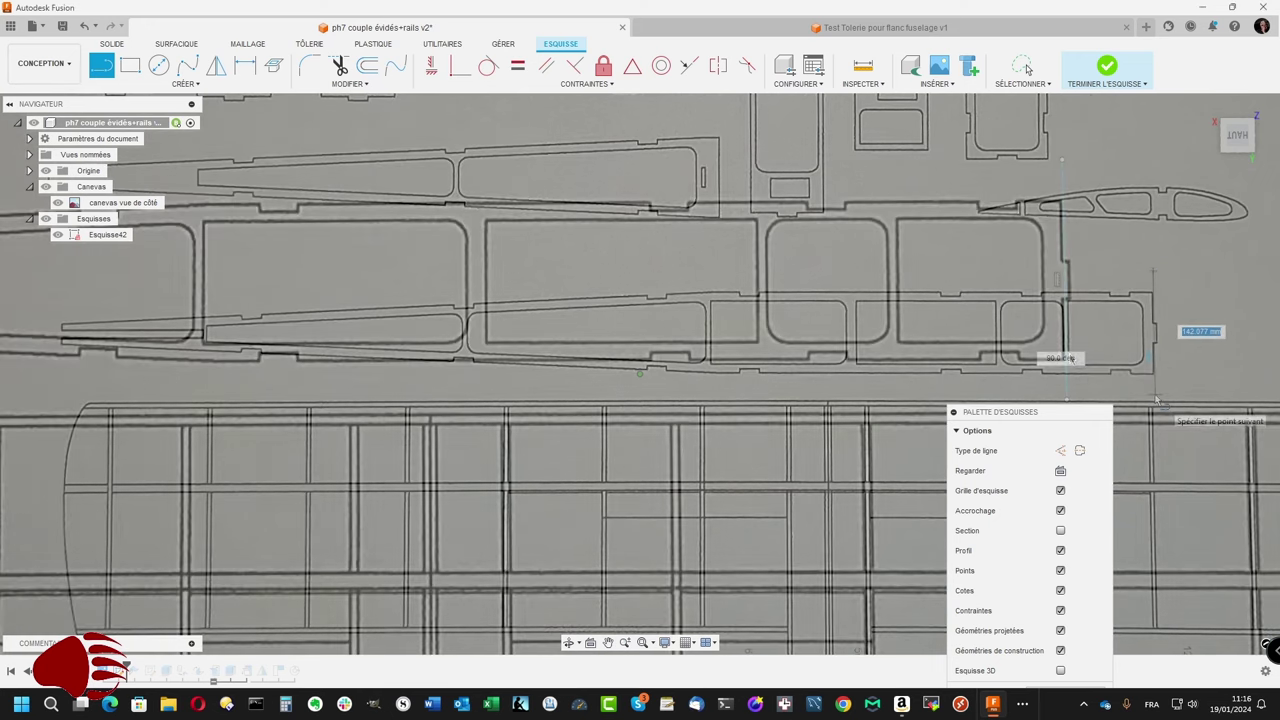
pyautogui.click(1153, 371)
pyautogui.scroll(3, 1100, 360)
pyautogui.press('Escape')
# Step: Select the new vertical rear line from the overlapping items
pyautogui.scroll(4, 1070, 360)
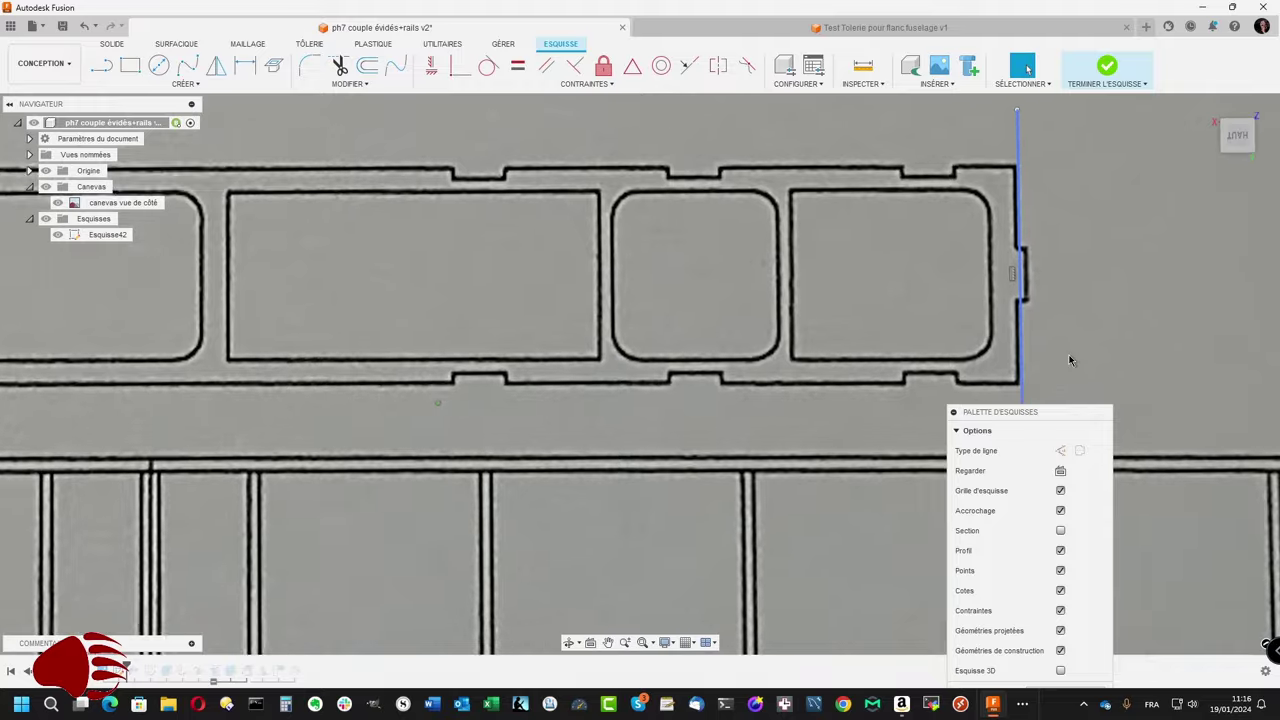
pyautogui.scroll(2, 1070, 360)
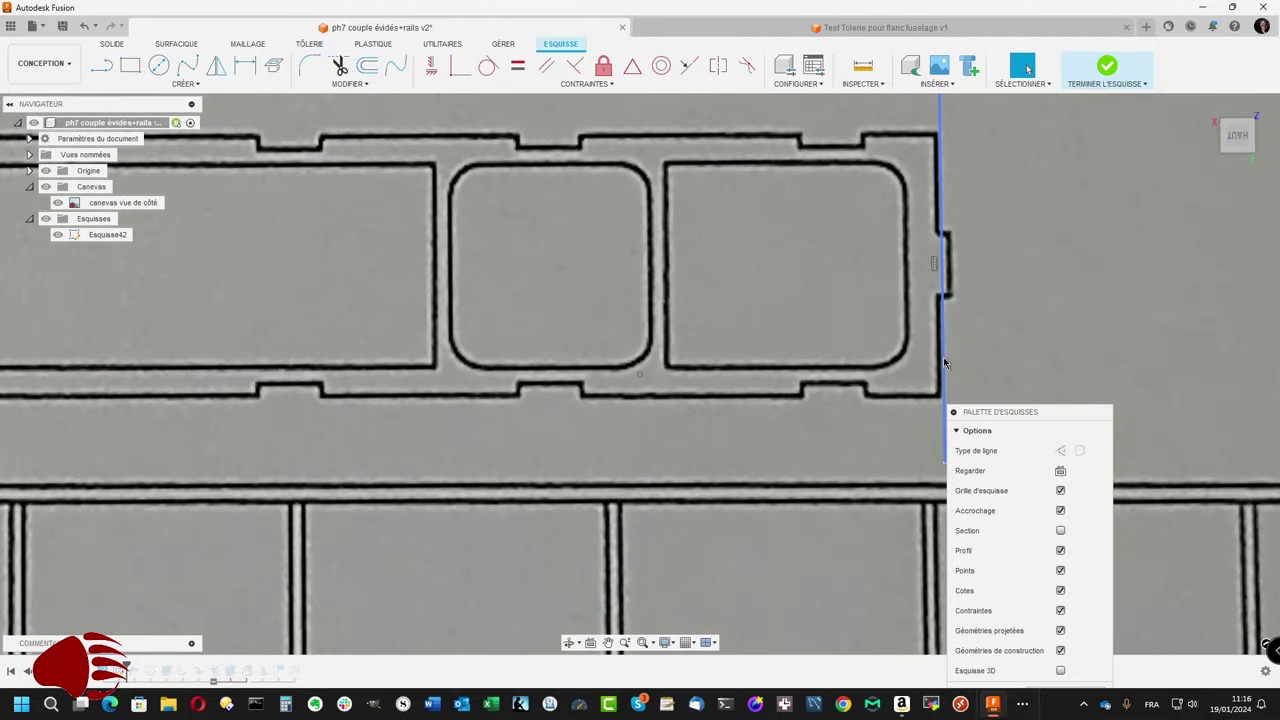
pyautogui.click(944, 363)
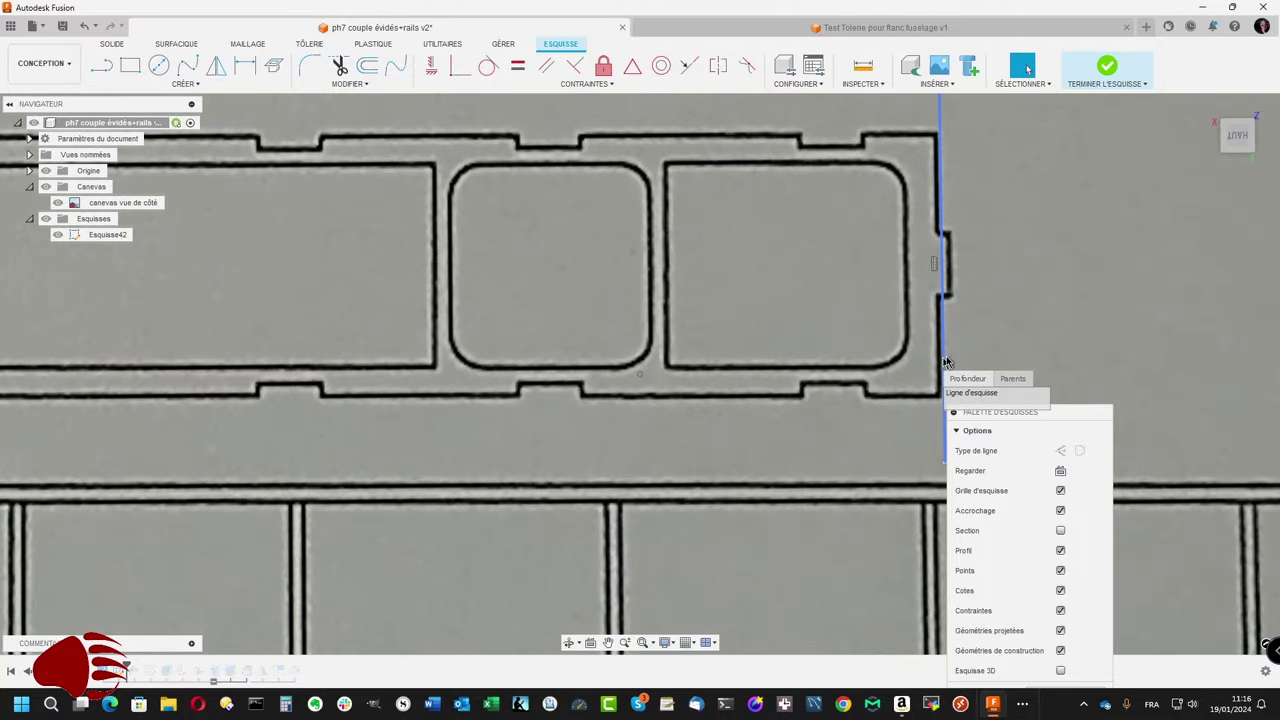
pyautogui.scroll(3, 947, 345)
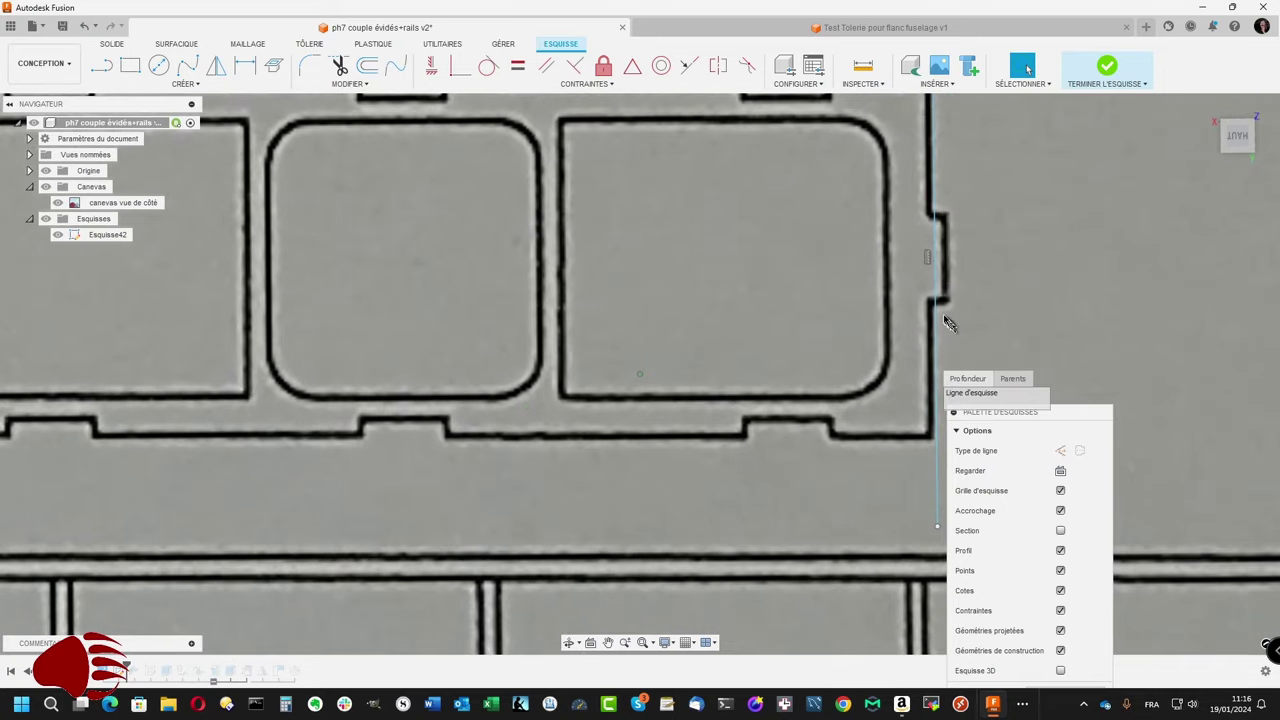
pyautogui.click(935, 315)
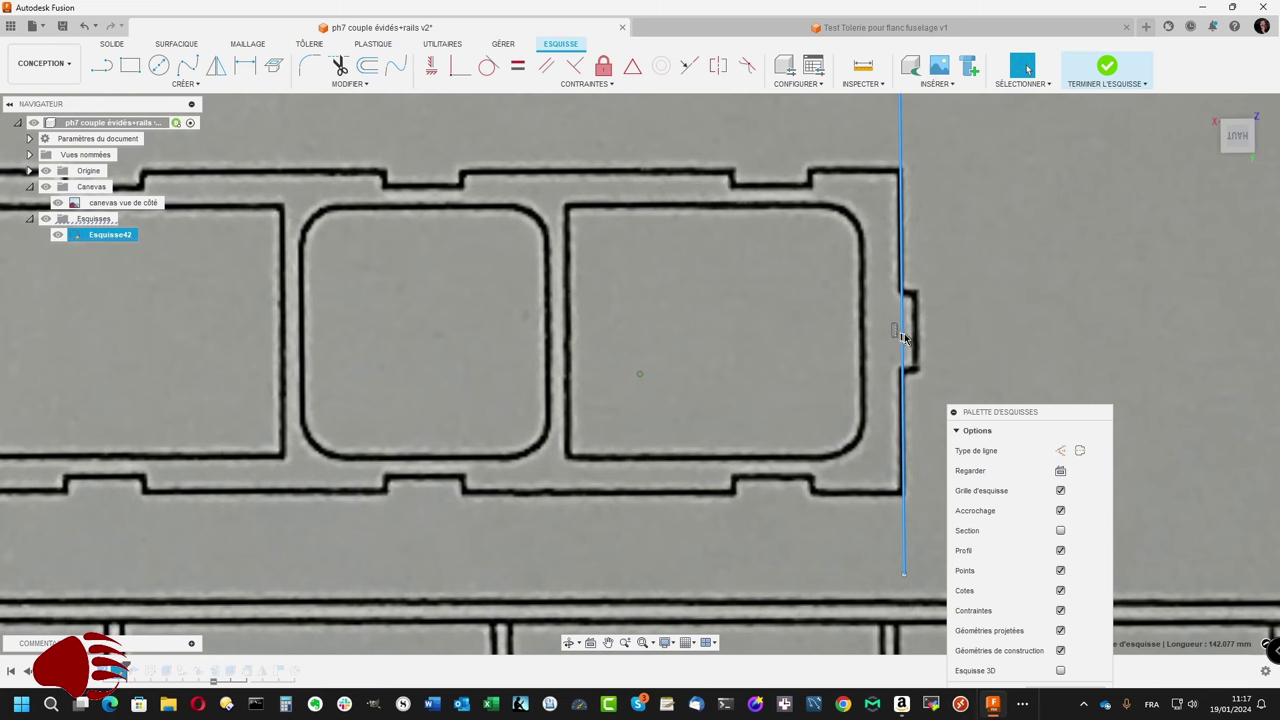
pyautogui.scroll(-1, 904, 333)
pyautogui.scroll(-1, 913, 333)
pyautogui.scroll(-1, 913, 333)
pyautogui.scroll(-1, 913, 338)
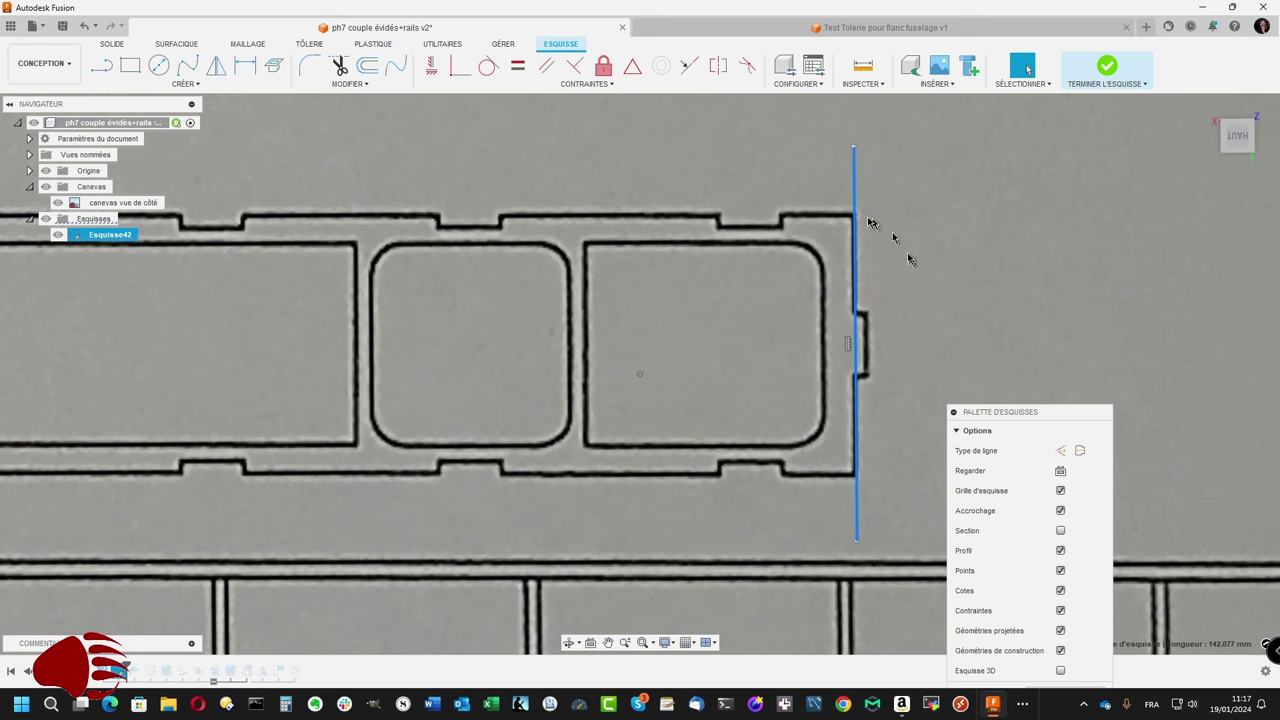
# Step: Fade the 'canevas vue de côté' image to 38% opacity with sketches shown over it
pyautogui.click(198, 84)
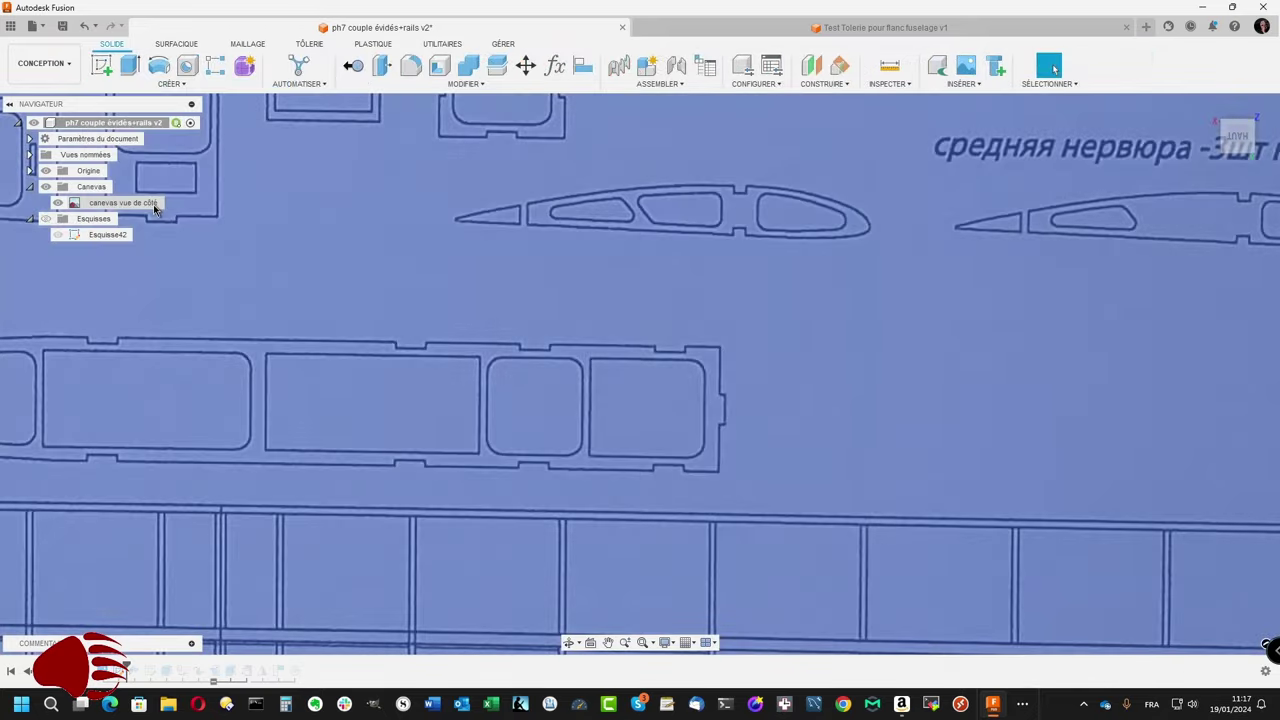
pyautogui.rightClick(153, 204)
pyautogui.click(182, 236)
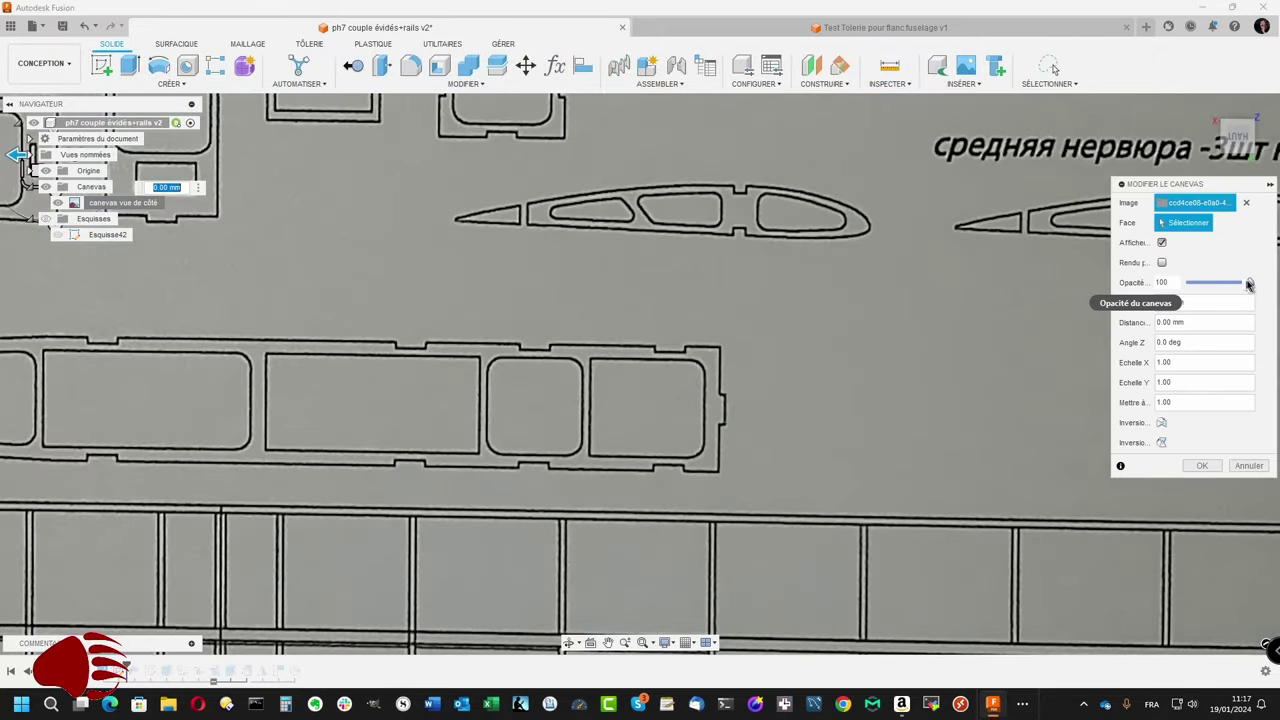
pyautogui.moveTo(1248, 285); pyautogui.dragTo(1212, 285)
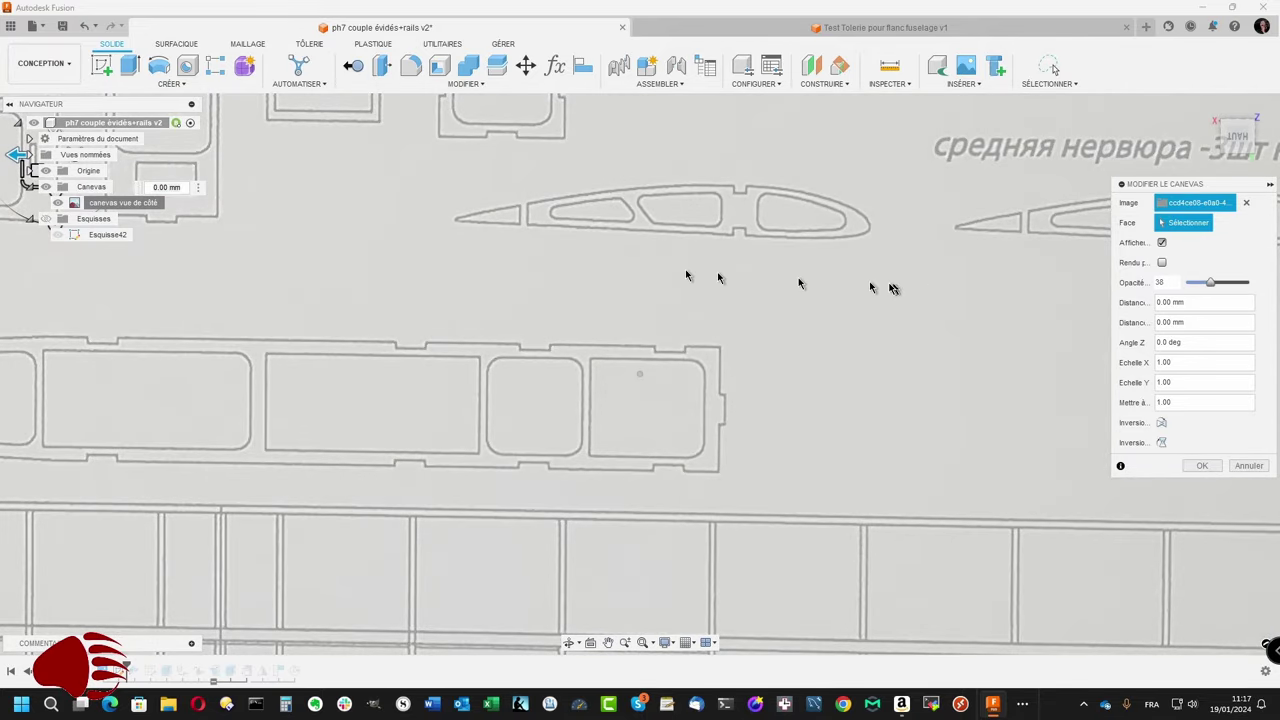
pyautogui.click(47, 220)
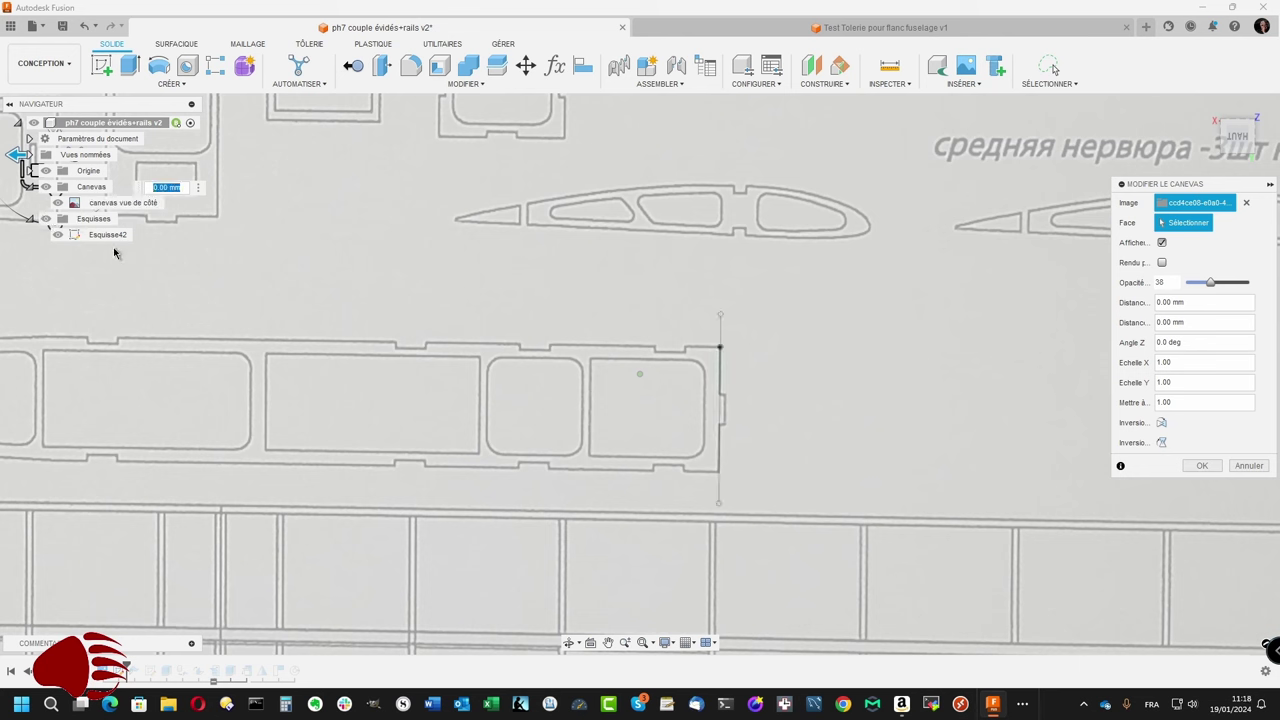
pyautogui.scroll(2, 194, 258)
pyautogui.scroll(1, 194, 258)
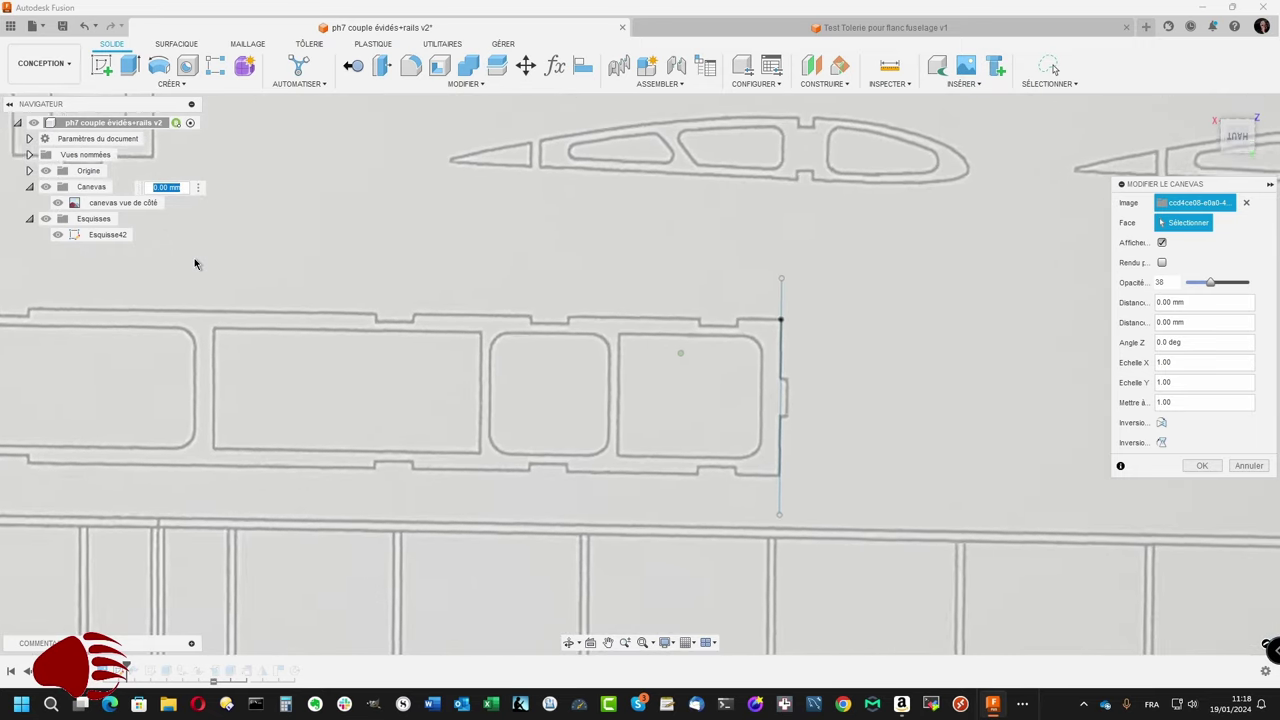
pyautogui.scroll(1, 194, 258)
pyautogui.scroll(1, 194, 258)
pyautogui.scroll(1, 194, 258)
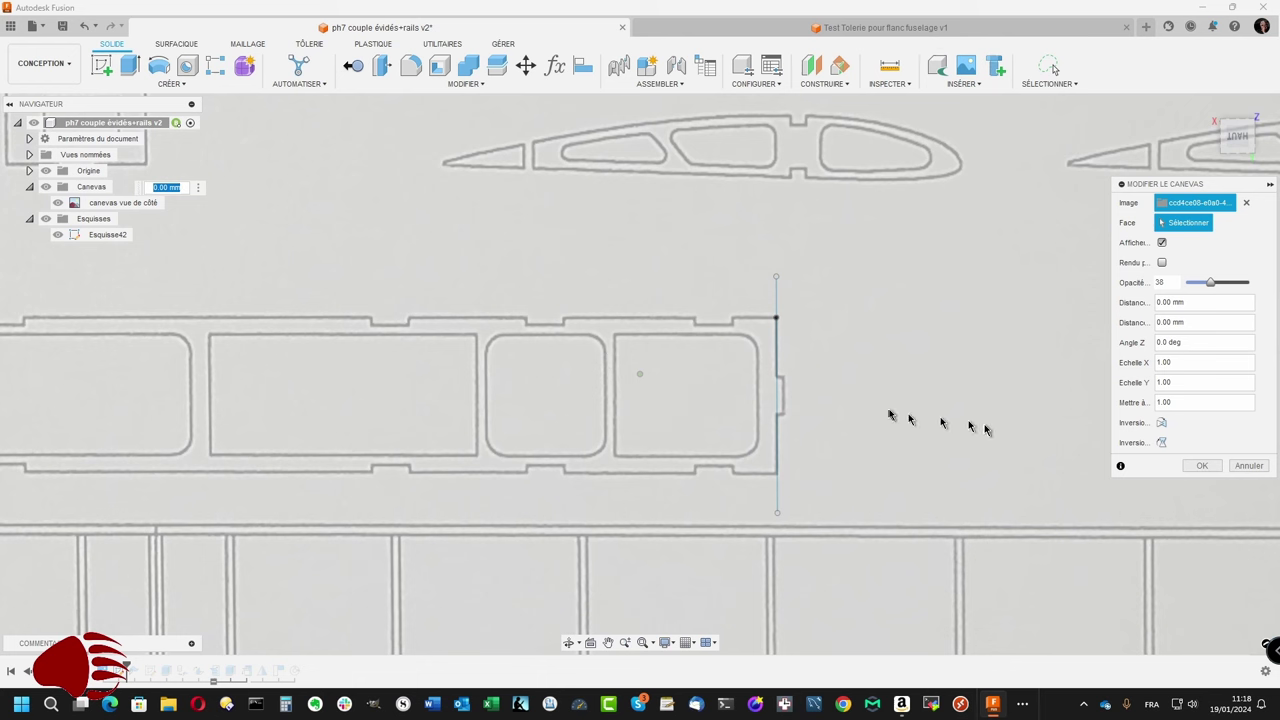
pyautogui.click(1200, 465)
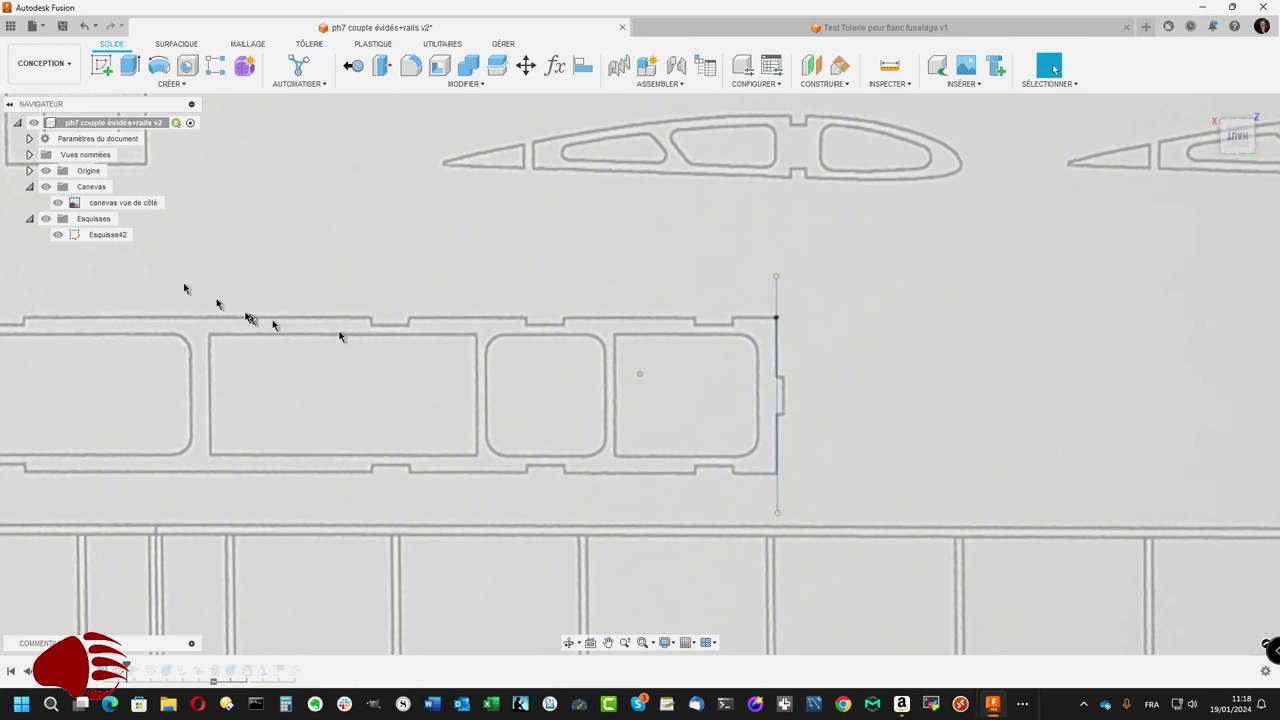
# Step: Reopen sketch Esquisse42 for editing, leaving the Trim tool active
pyautogui.rightClick(102, 236)
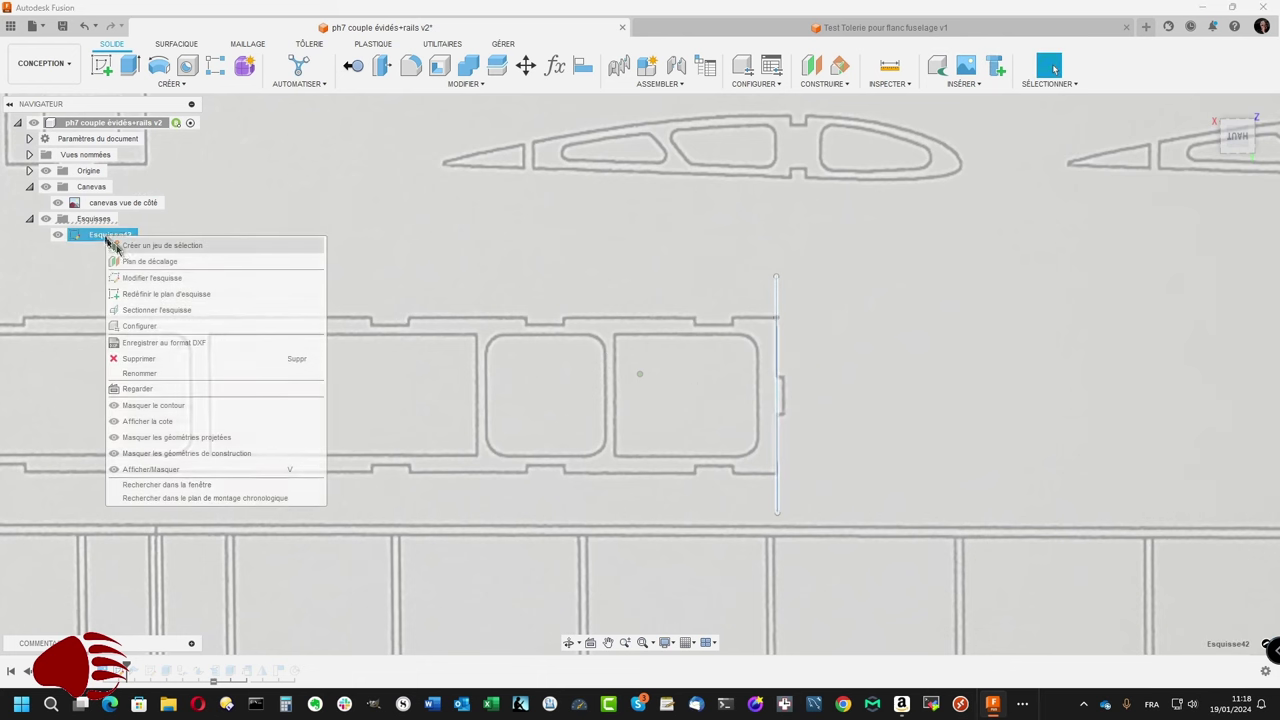
pyautogui.click(129, 278)
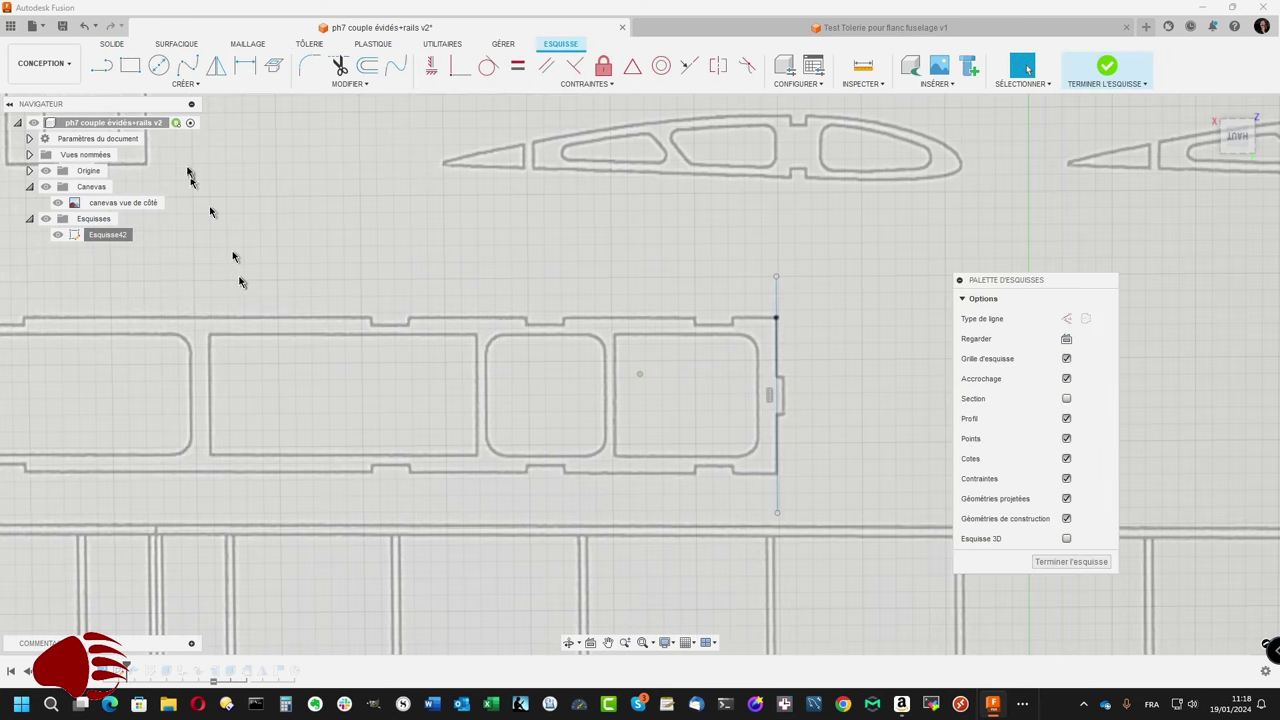
pyautogui.click(58, 64)
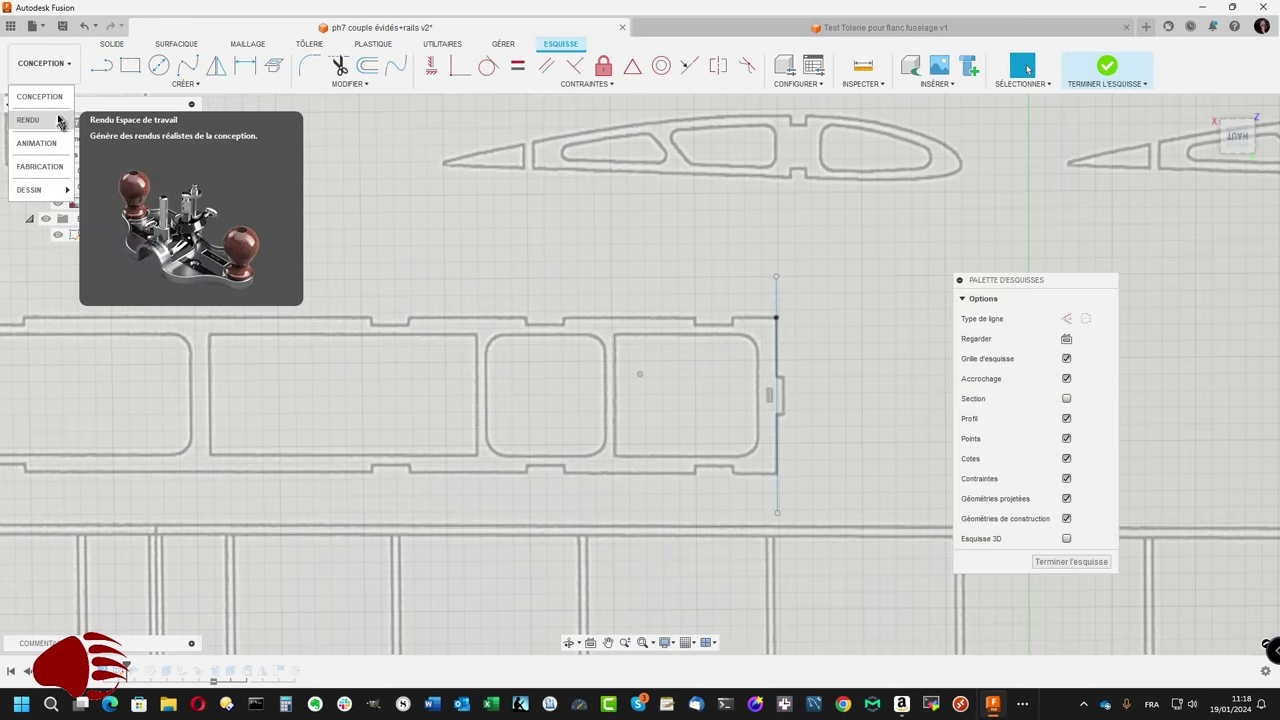
pyautogui.click(106, 67)
pyautogui.click(183, 83)
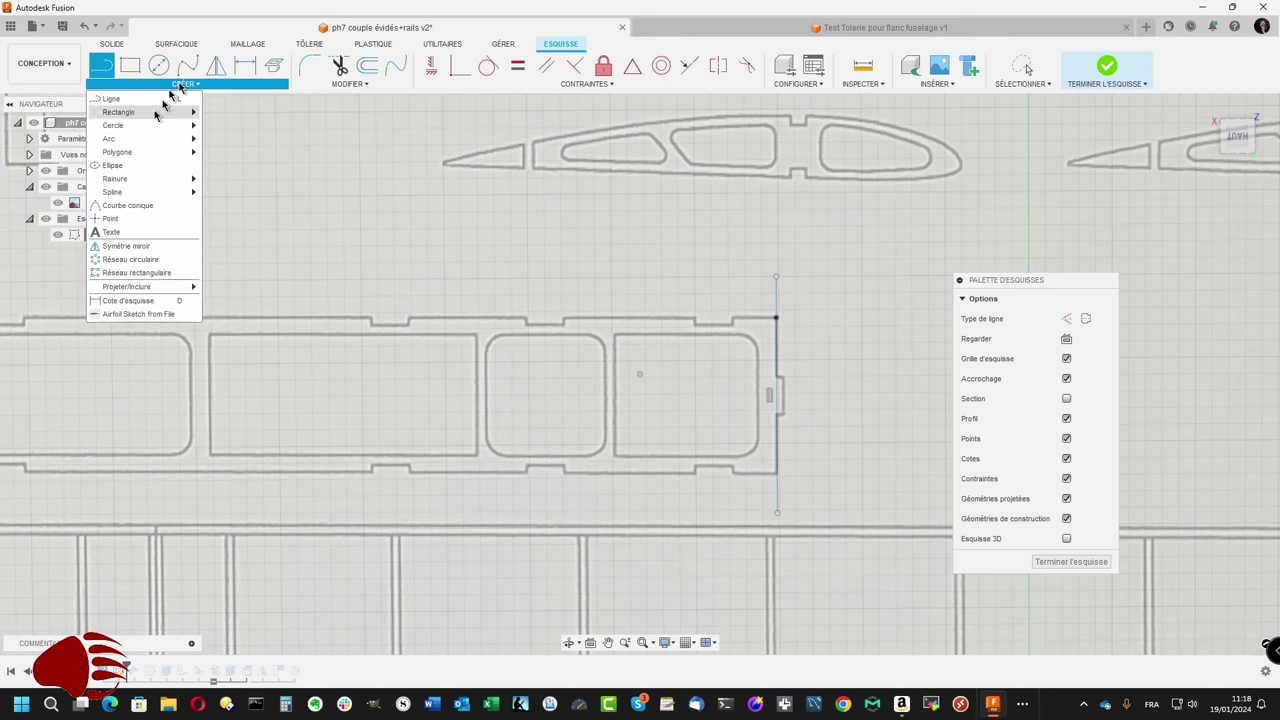
pyautogui.click(133, 231)
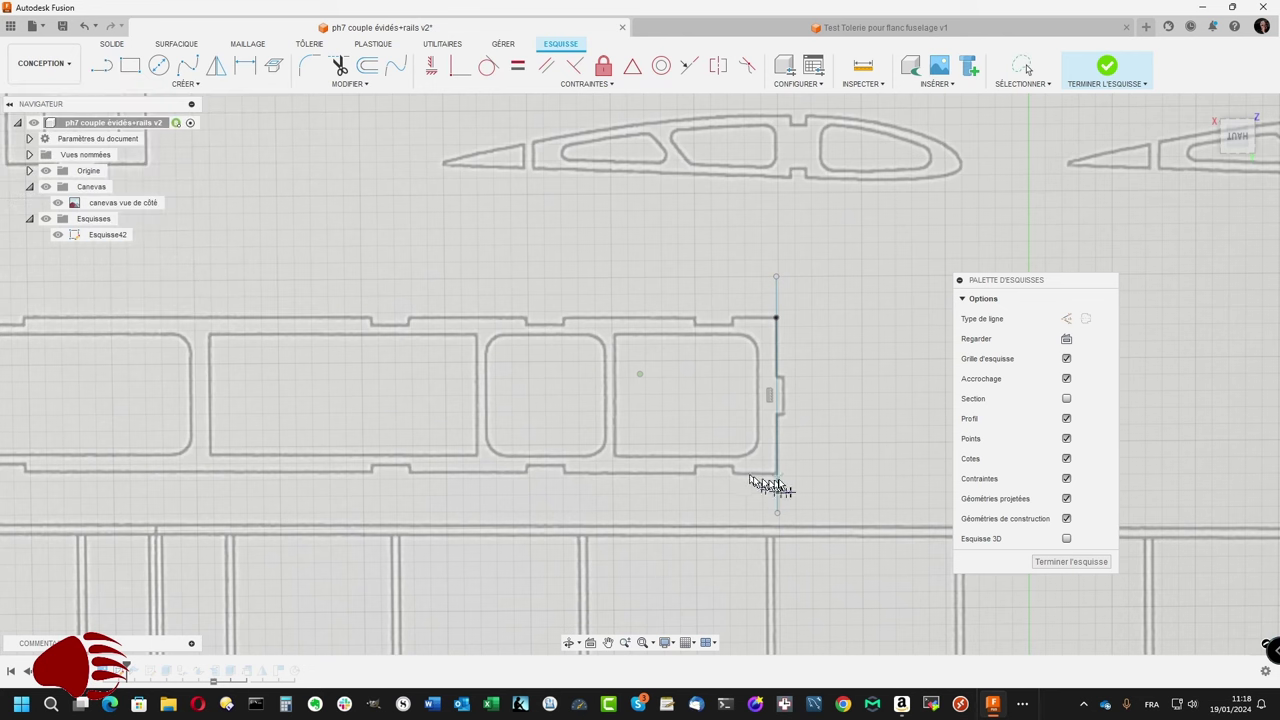
pyautogui.scroll(3, 778, 473)
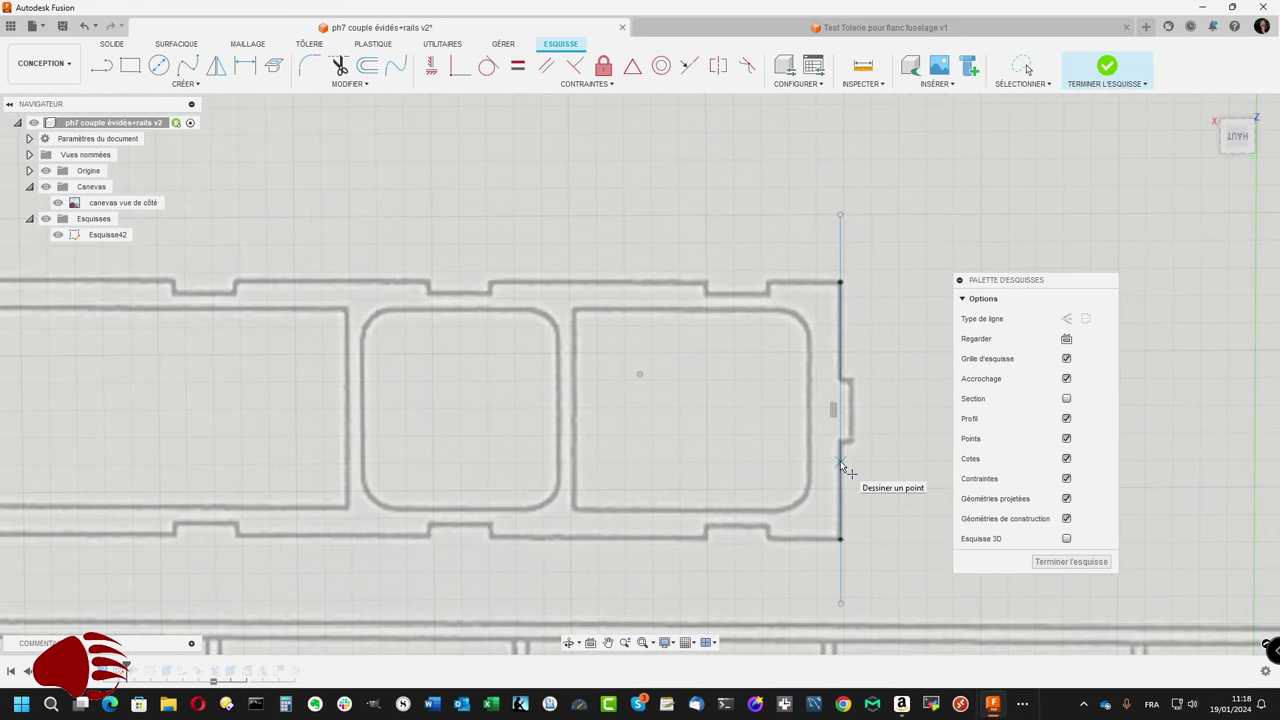
pyautogui.press('Escape')
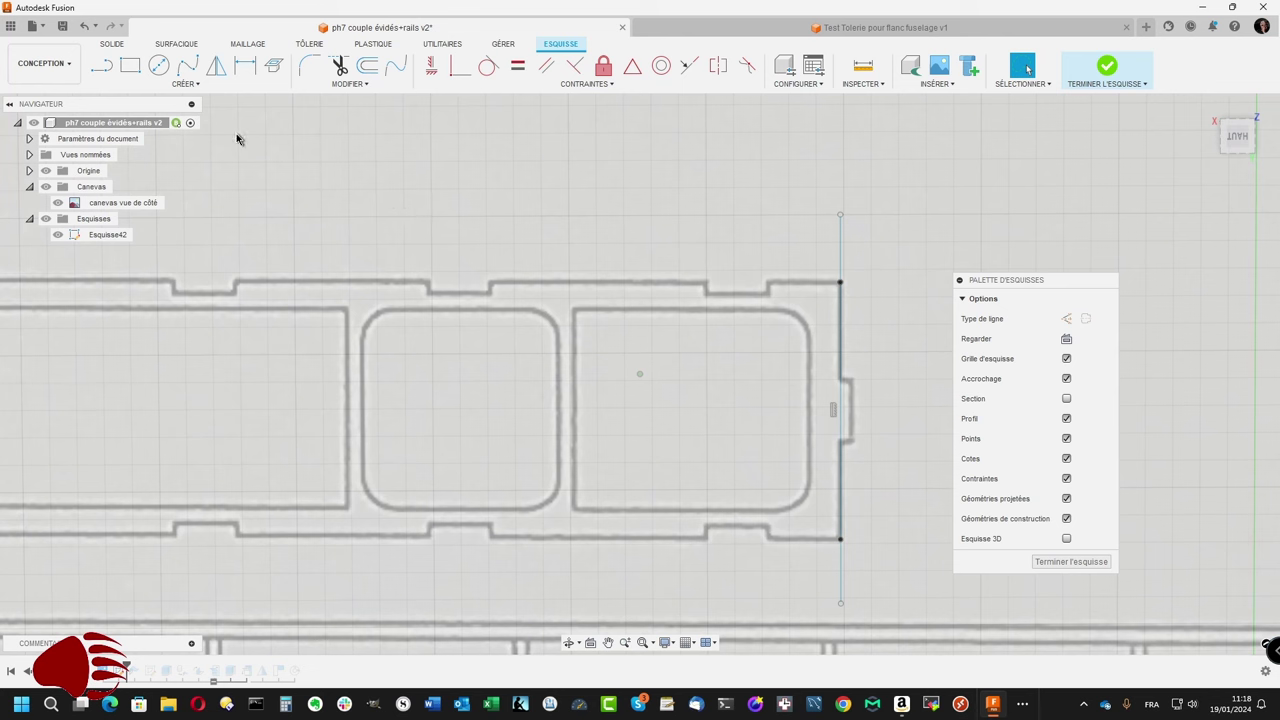
pyautogui.press('t')
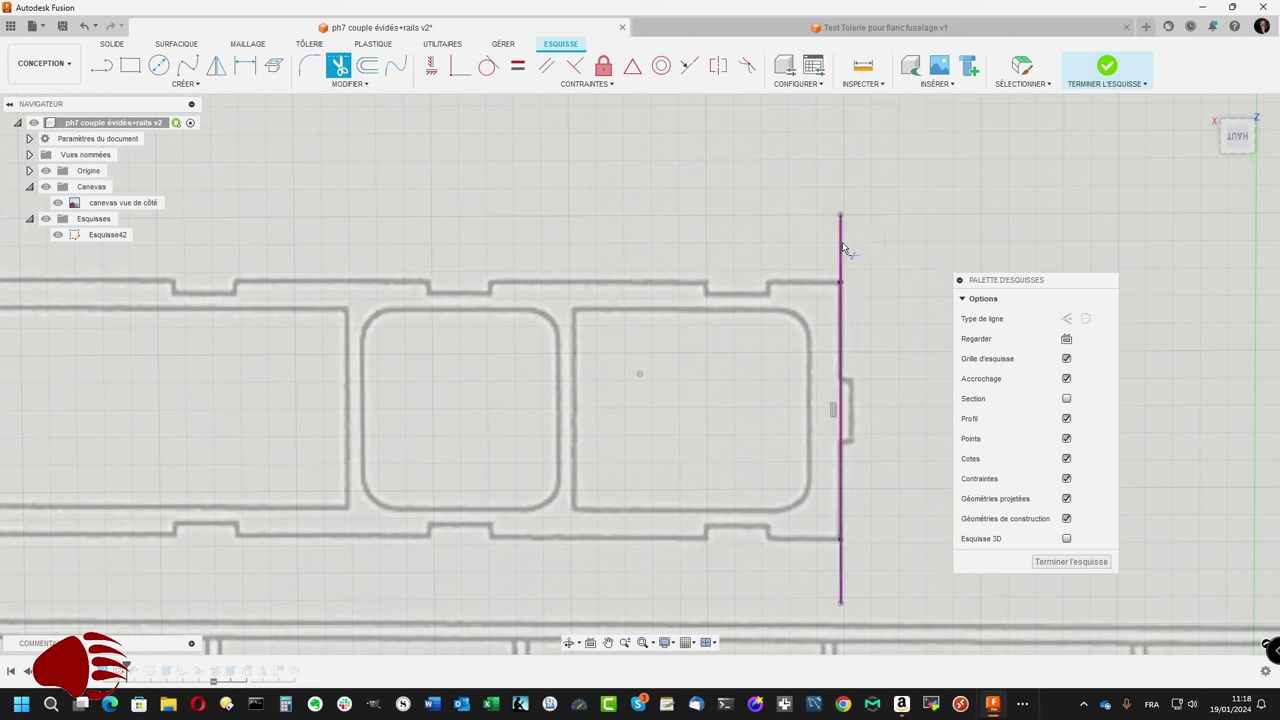
# Step: Trim the rear line's overshoot and redraw it from the plate's top-right to bottom-right corner
pyautogui.click(842, 248)
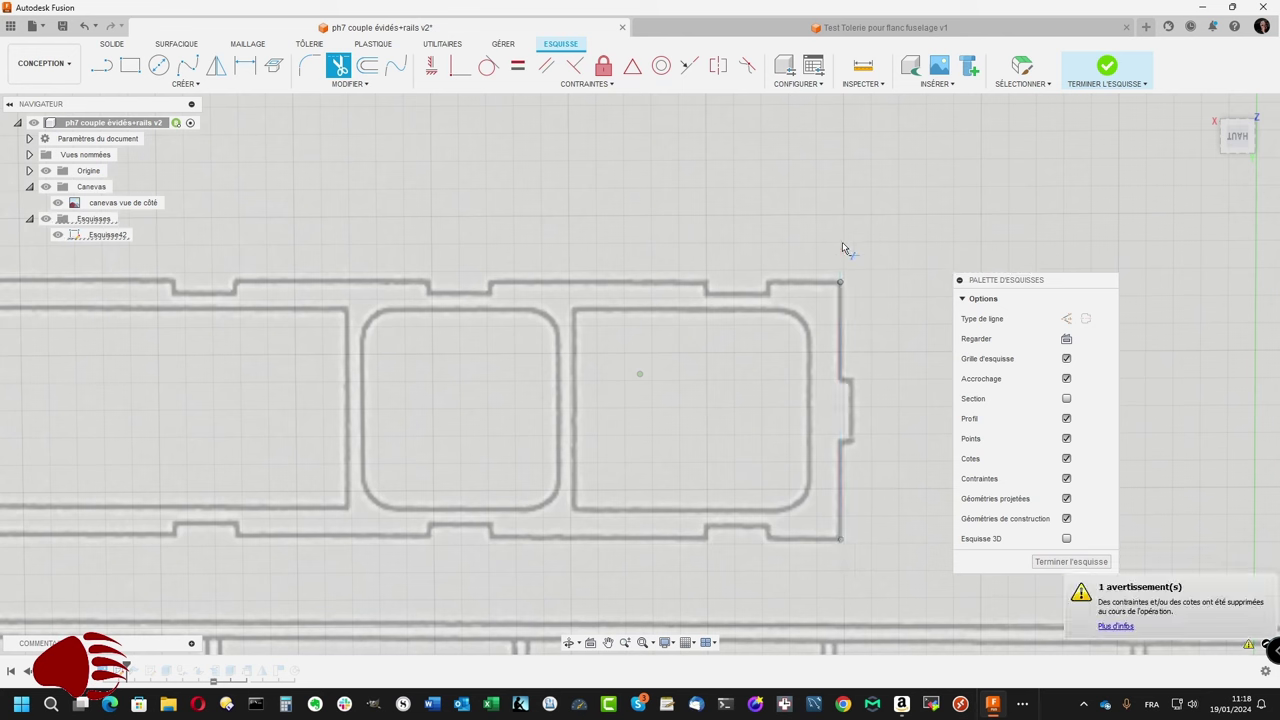
pyautogui.press('l')
pyautogui.click(840, 283)
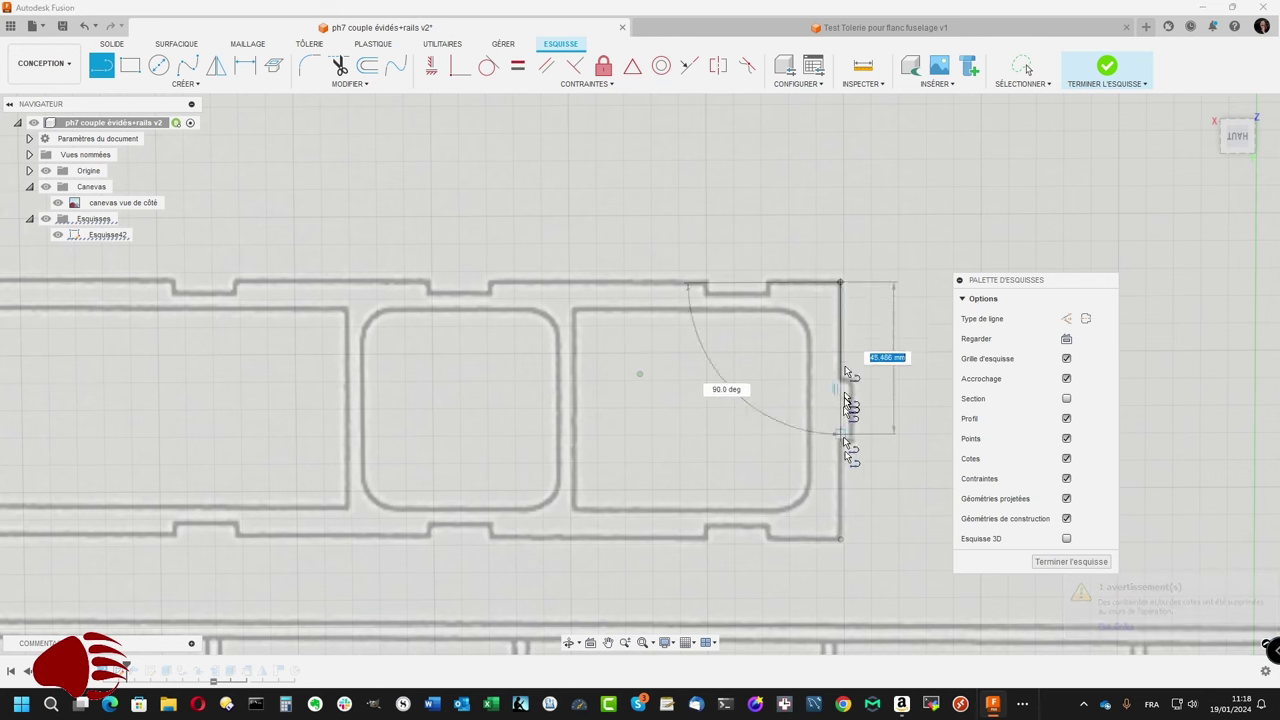
pyautogui.click(841, 540)
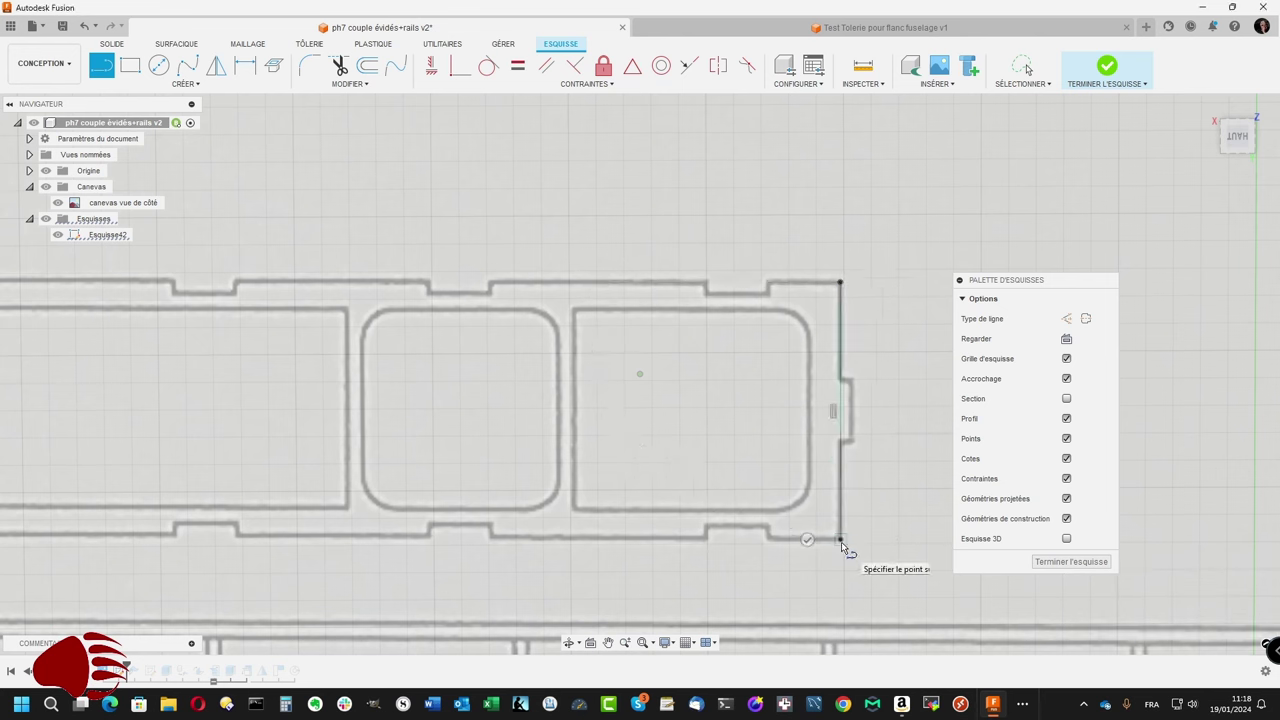
pyautogui.press('Escape')
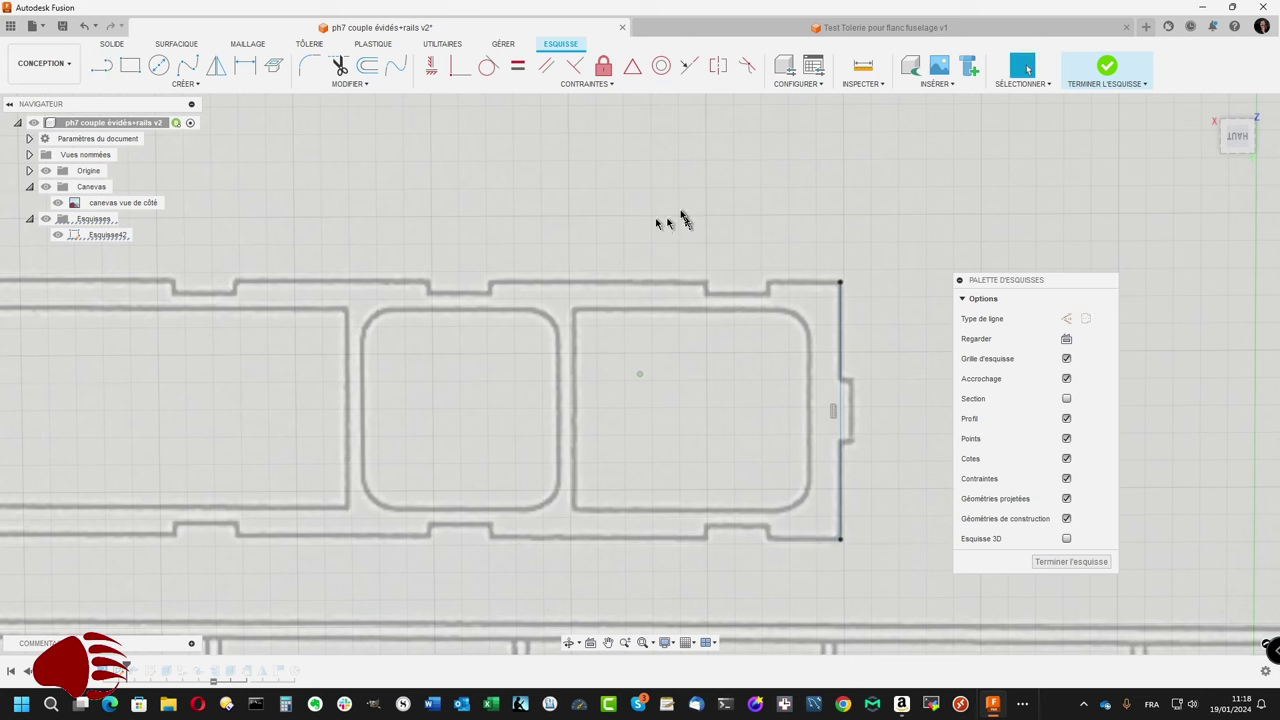
# Step: Place a sketch point at the rear edge's midpoint and move the Sketch Palette off the drawing
pyautogui.click(185, 83)
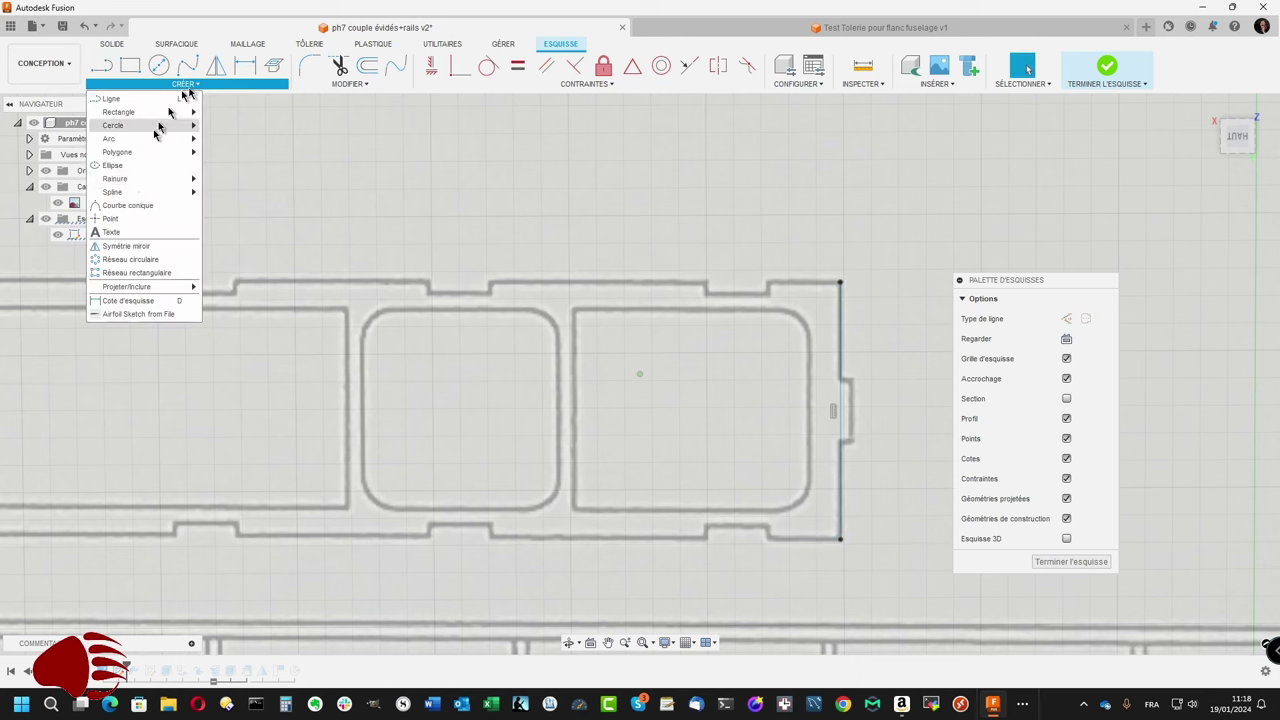
pyautogui.click(117, 219)
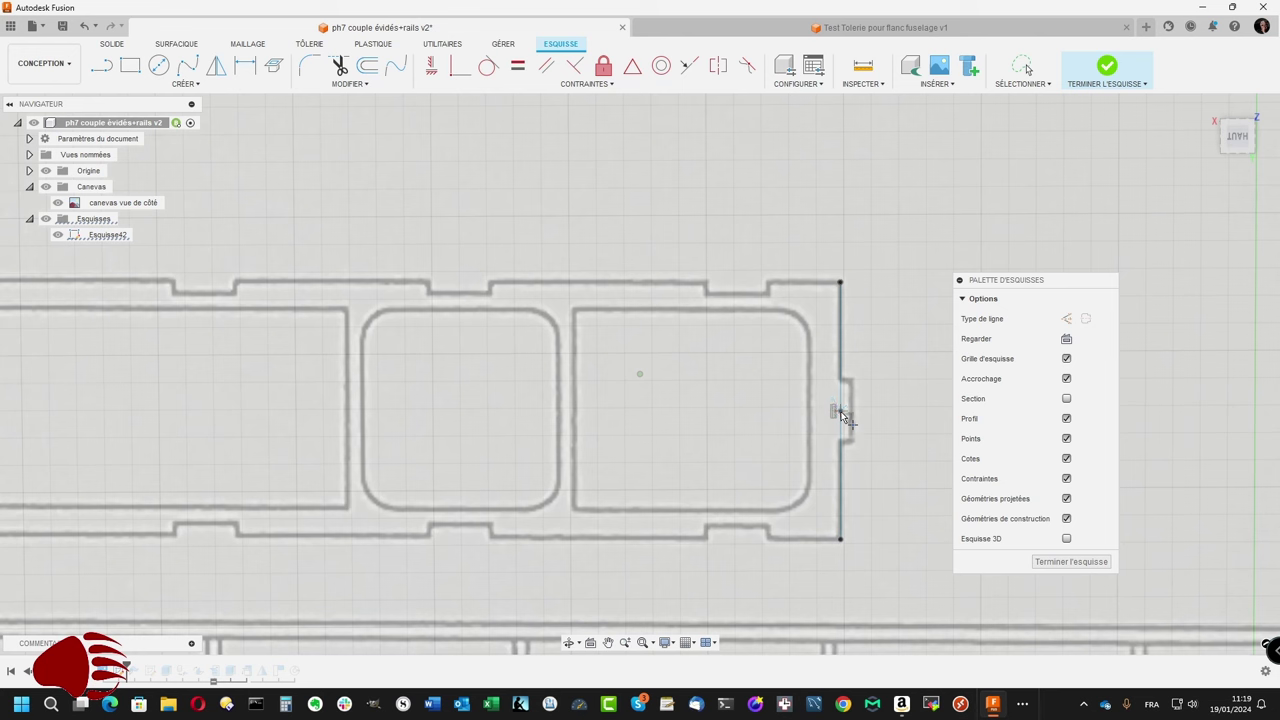
pyautogui.click(840, 412)
pyautogui.press('Escape')
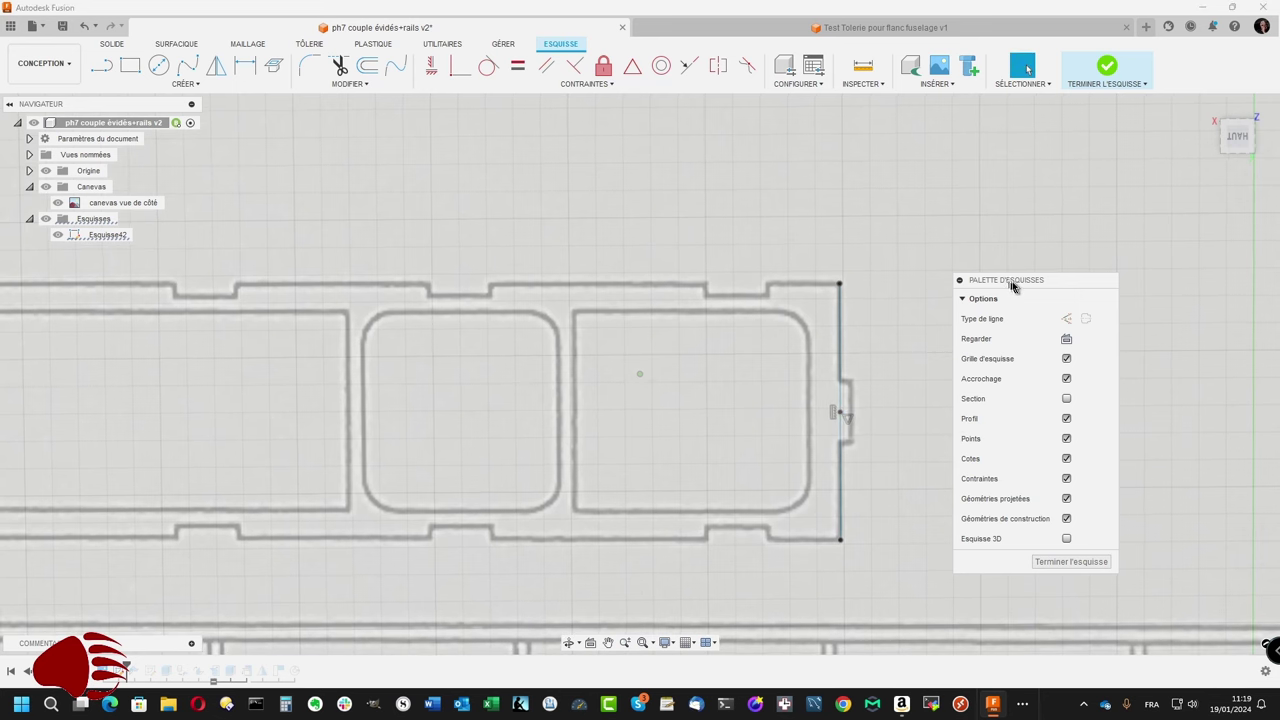
pyautogui.moveTo(1012, 287); pyautogui.dragTo(1157, 55)
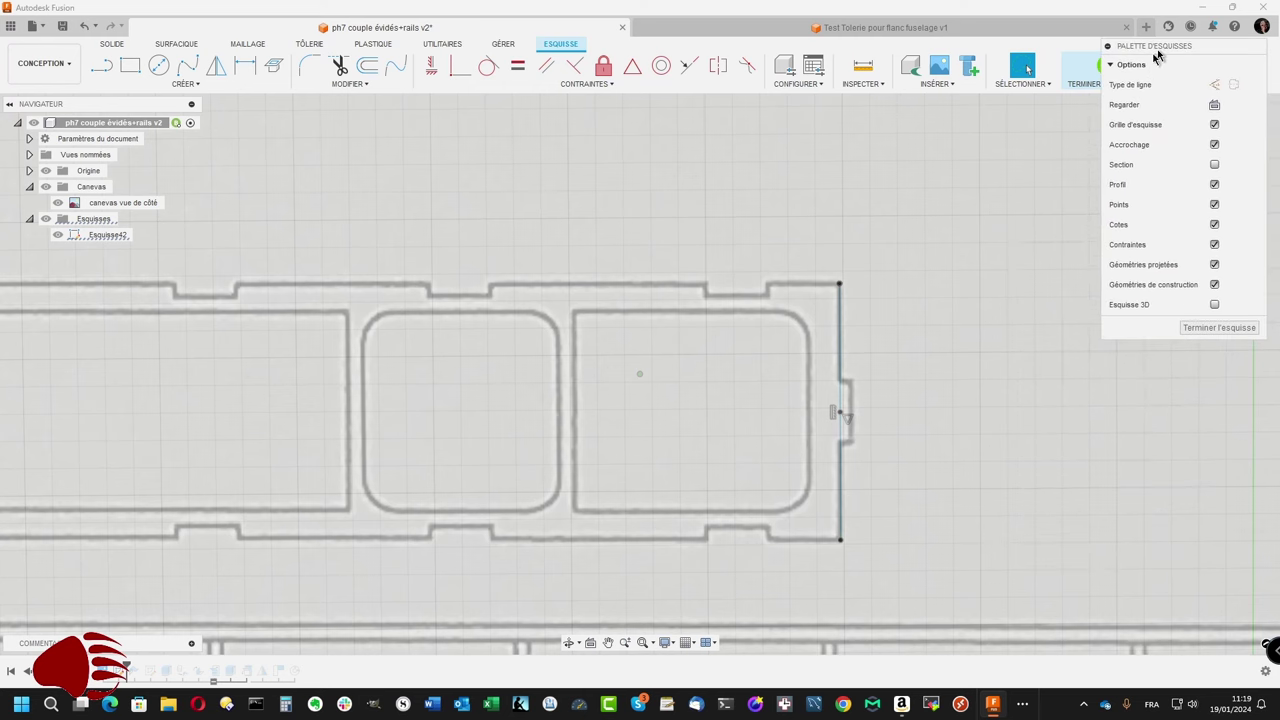
pyautogui.scroll(1, 956, 217)
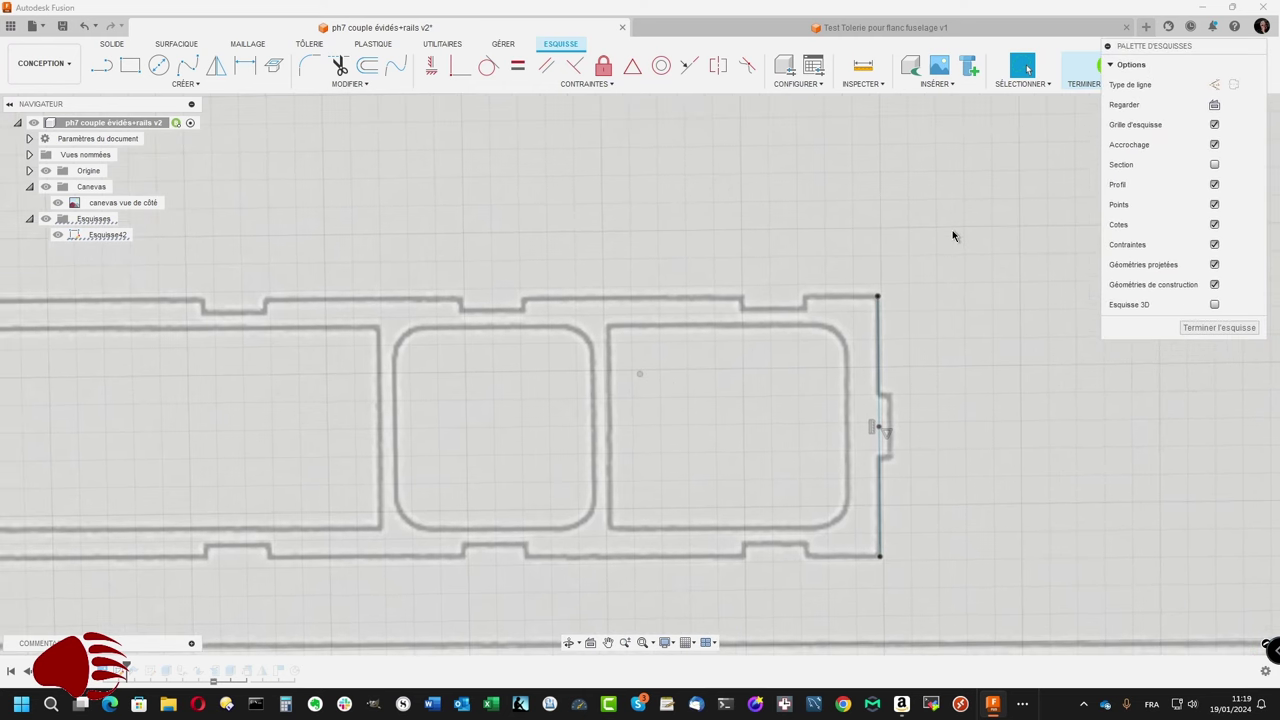
# Step: Draw a roughly 1278.77 mm line from the rear edge's midpoint to the long part's front tip
pyautogui.press('l')
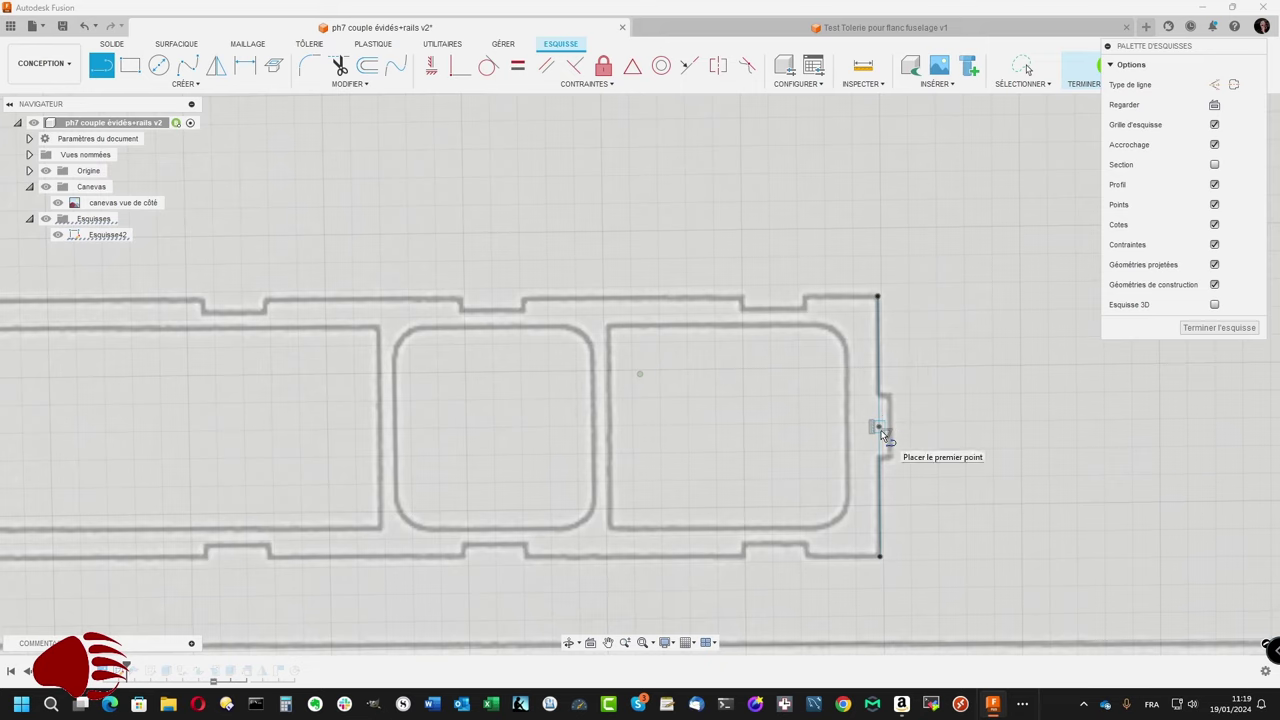
pyautogui.click(880, 428)
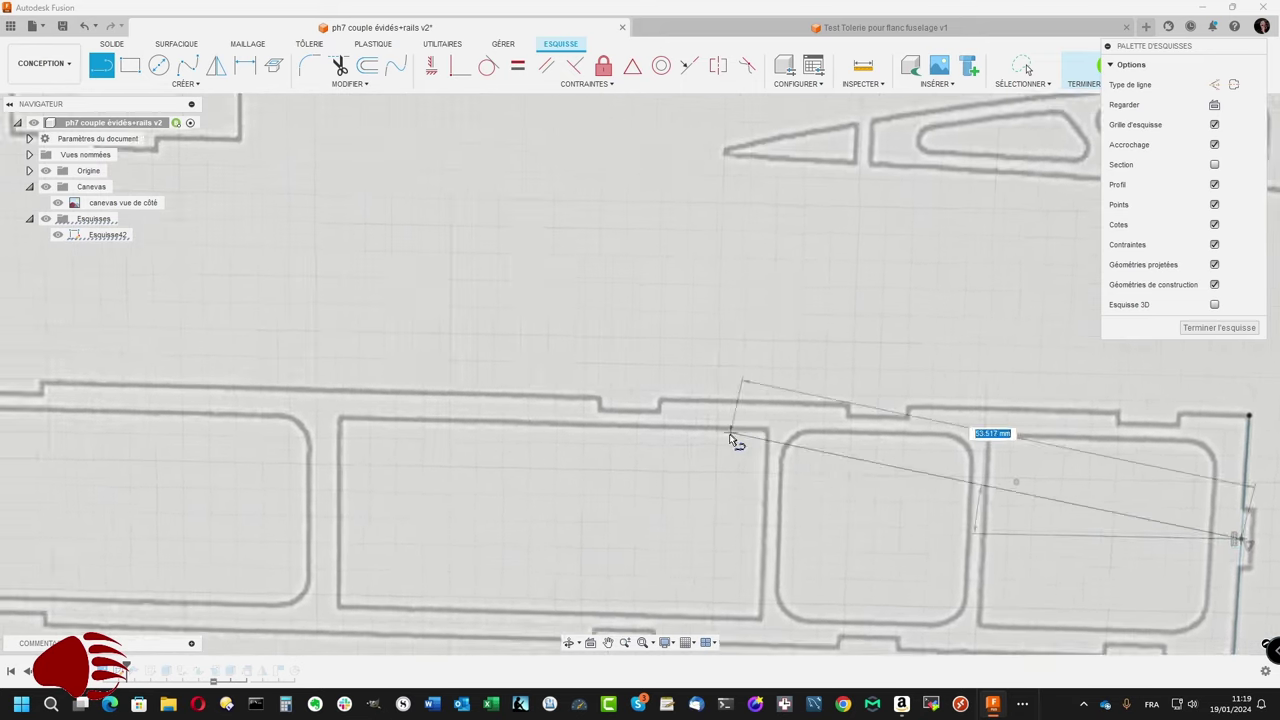
pyautogui.scroll(-1, 414, 470)
pyautogui.scroll(-1, 290, 525)
pyautogui.scroll(-3, 297, 491)
pyautogui.scroll(-1, 190, 470)
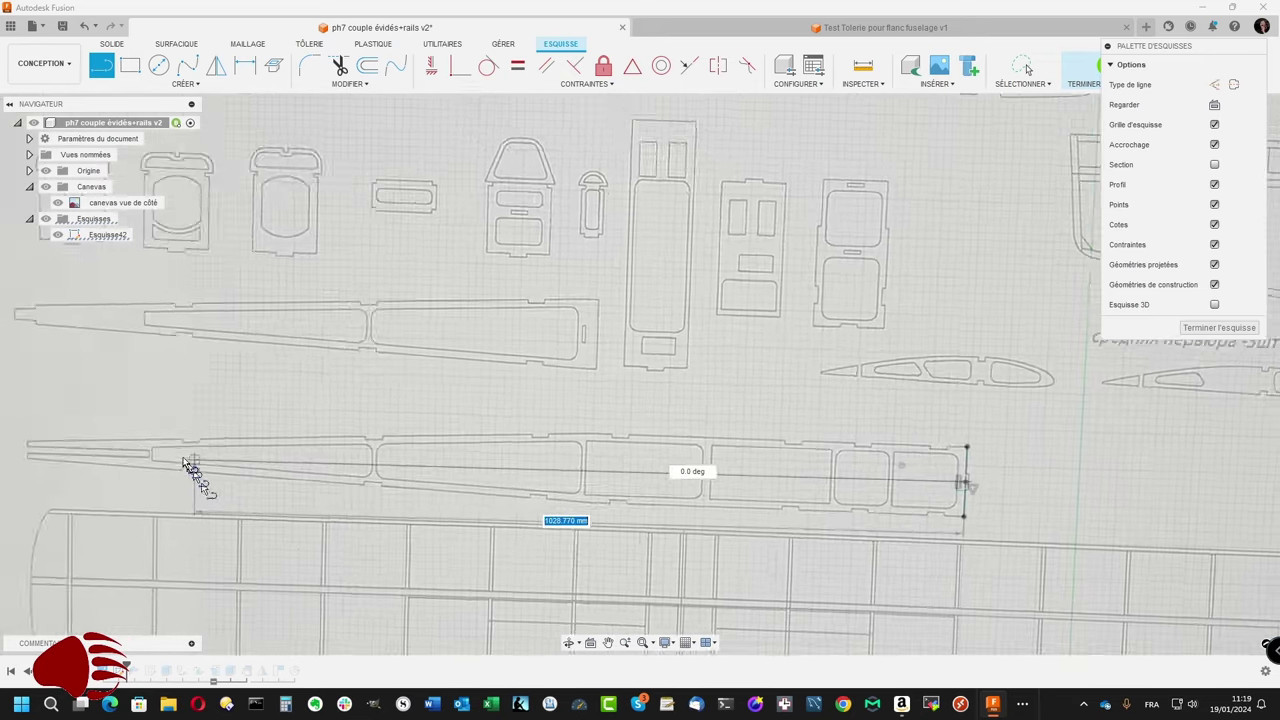
pyautogui.scroll(-1, 160, 468)
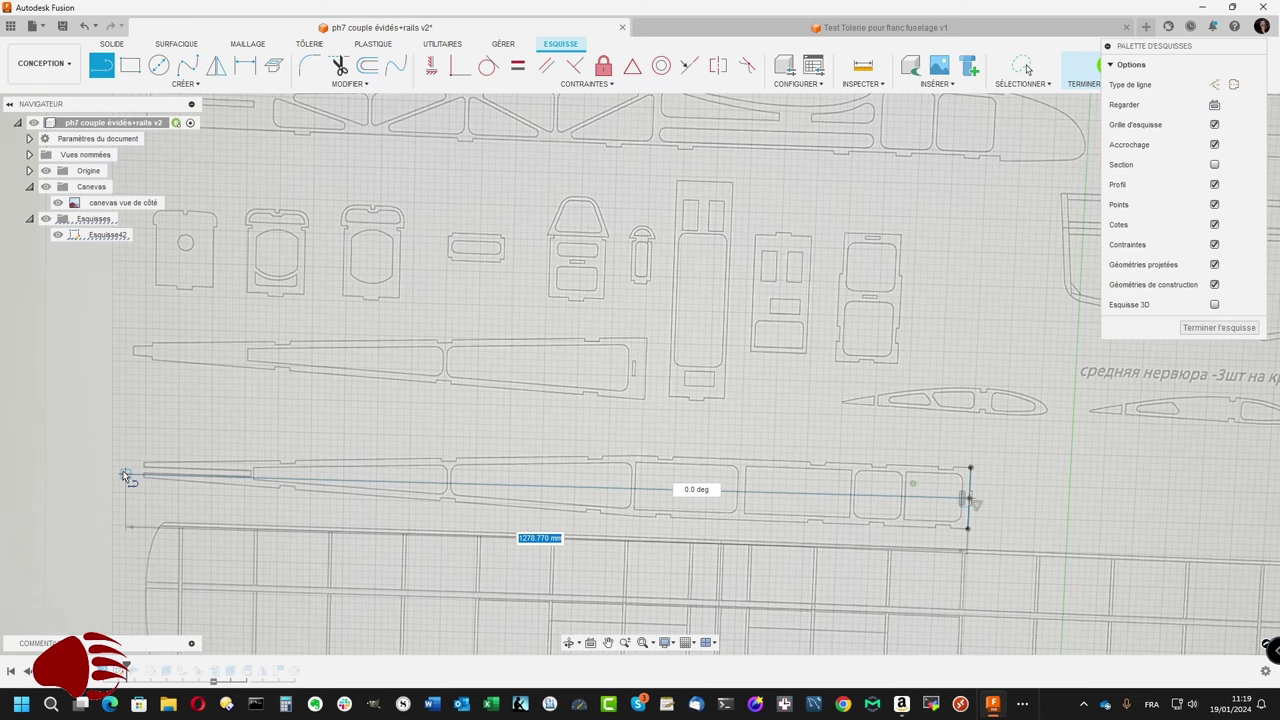
pyautogui.click(127, 477)
pyautogui.scroll(1, 127, 477)
pyautogui.scroll(1, 127, 475)
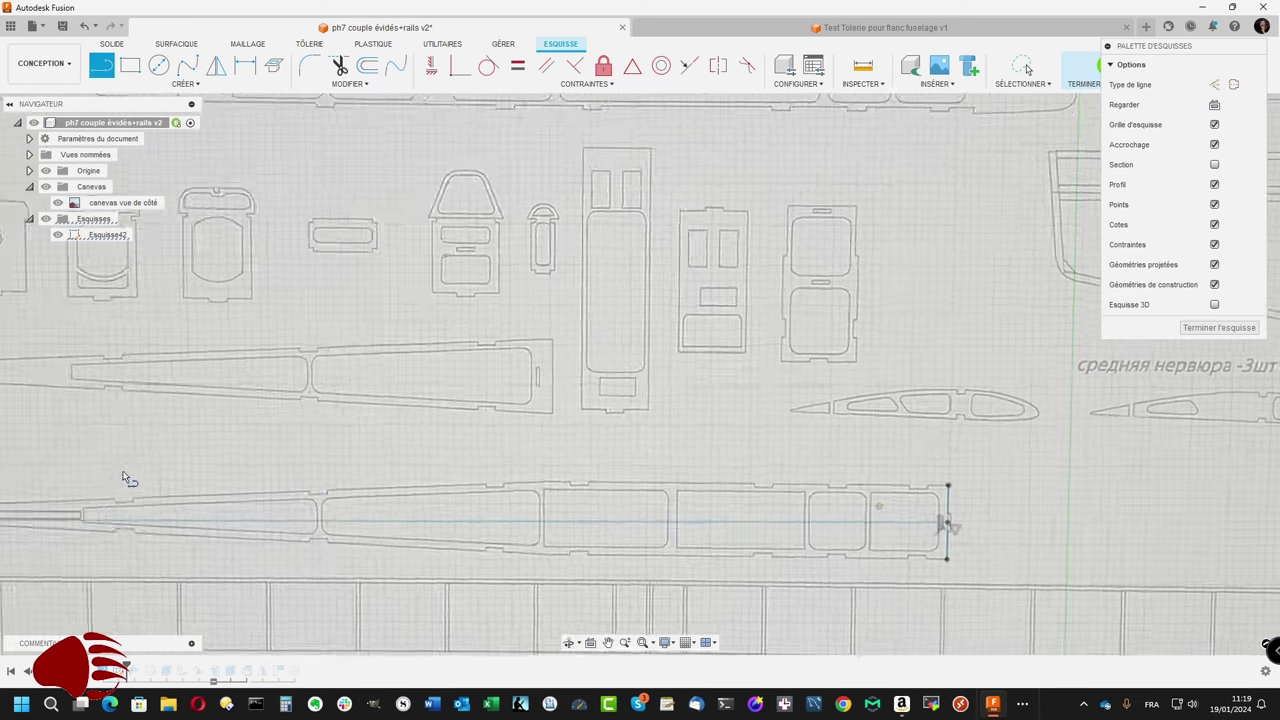
pyautogui.scroll(1, 129, 471)
pyautogui.scroll(1, 160, 473)
pyautogui.scroll(2, 900, 560)
pyautogui.scroll(1, 943, 571)
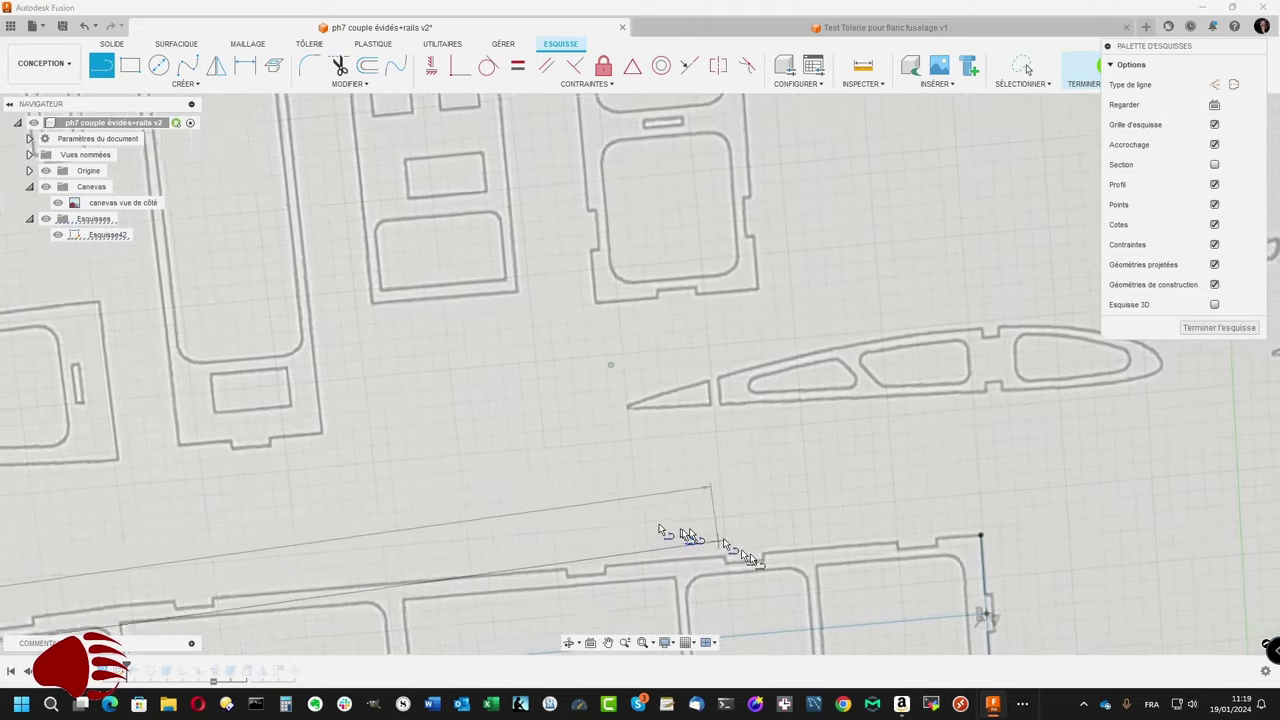
pyautogui.scroll(-3, 785, 577)
pyautogui.scroll(-2, 850, 540)
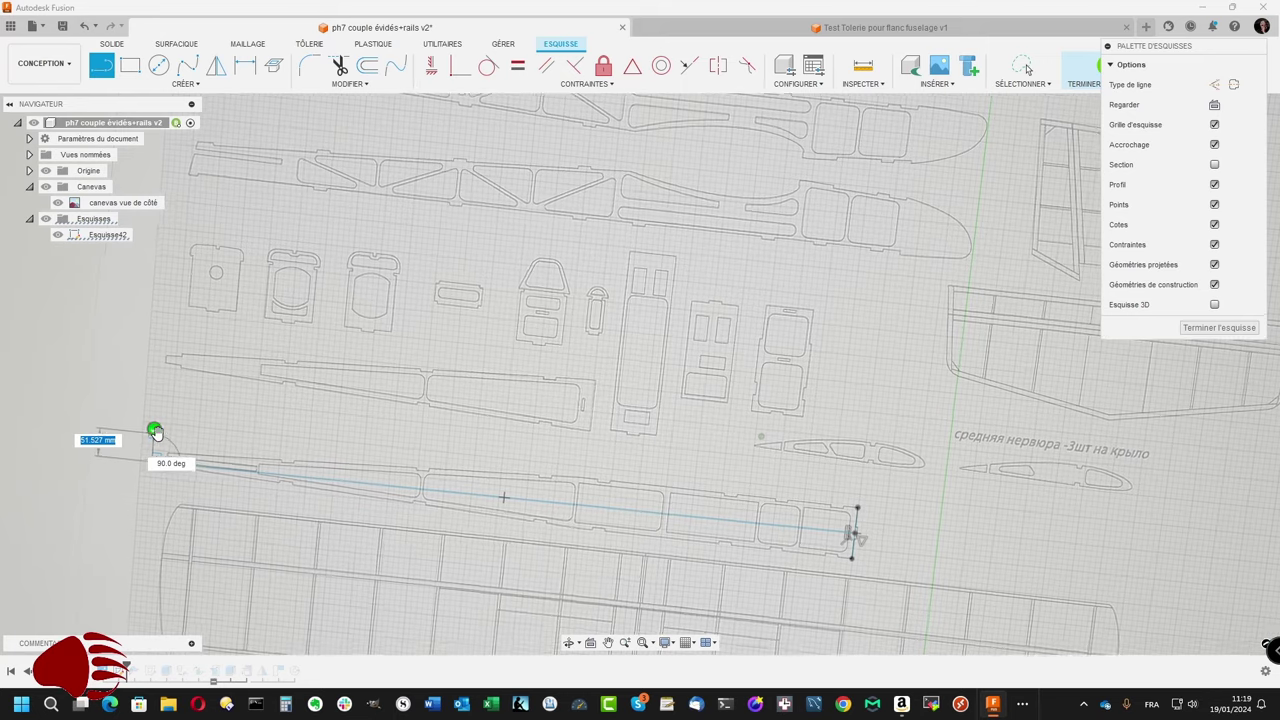
pyautogui.click(160, 432)
pyautogui.press('Escape')
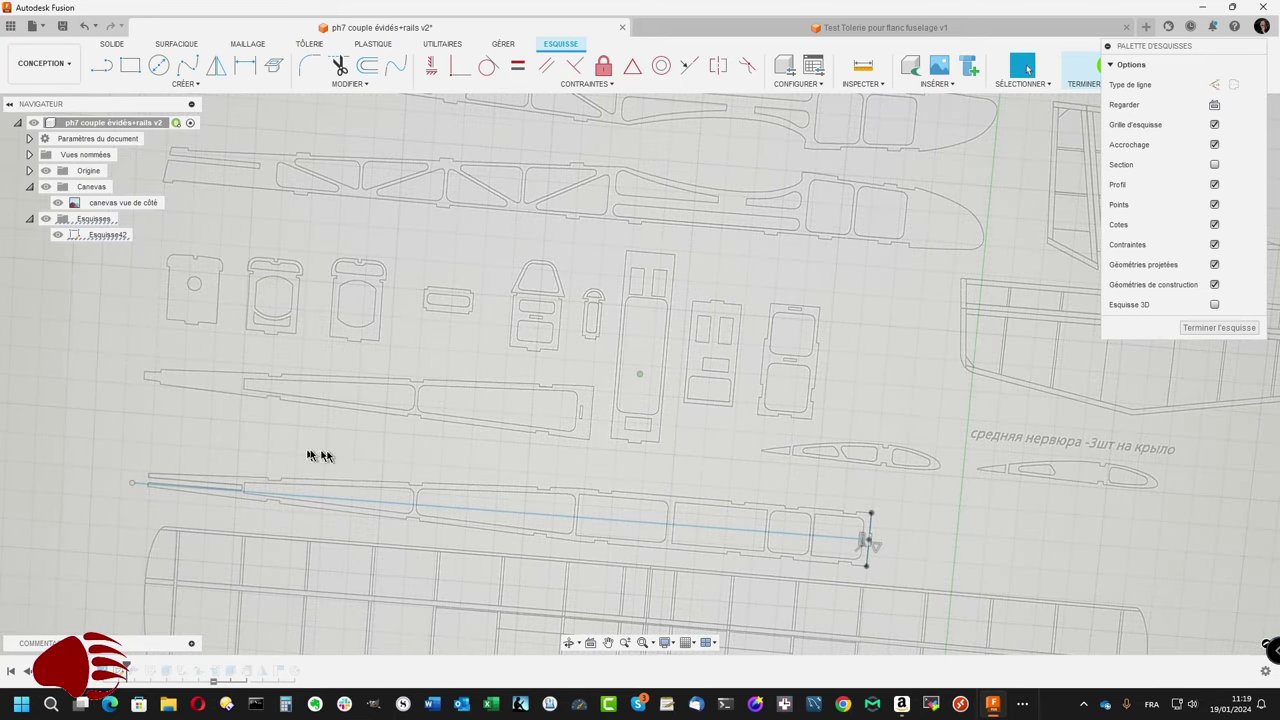
# Step: Turn the long line into a dashed construction centreline
pyautogui.click(367, 502)
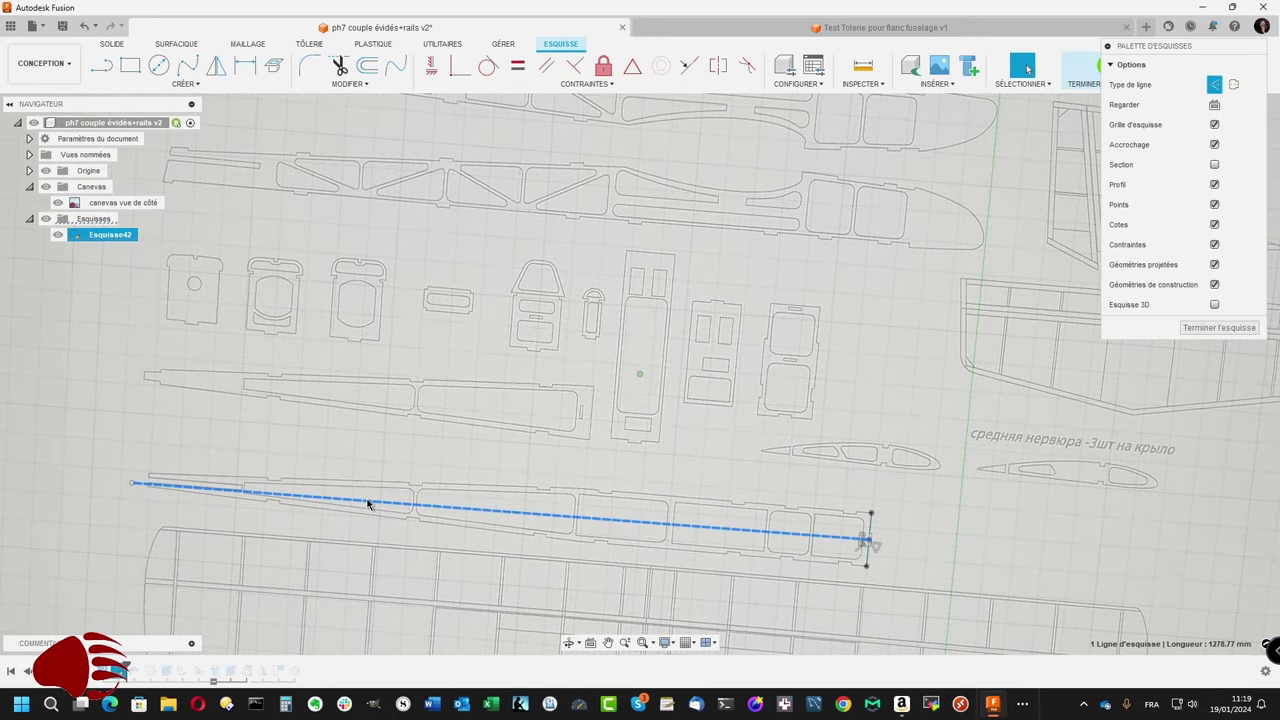
pyautogui.click(434, 466)
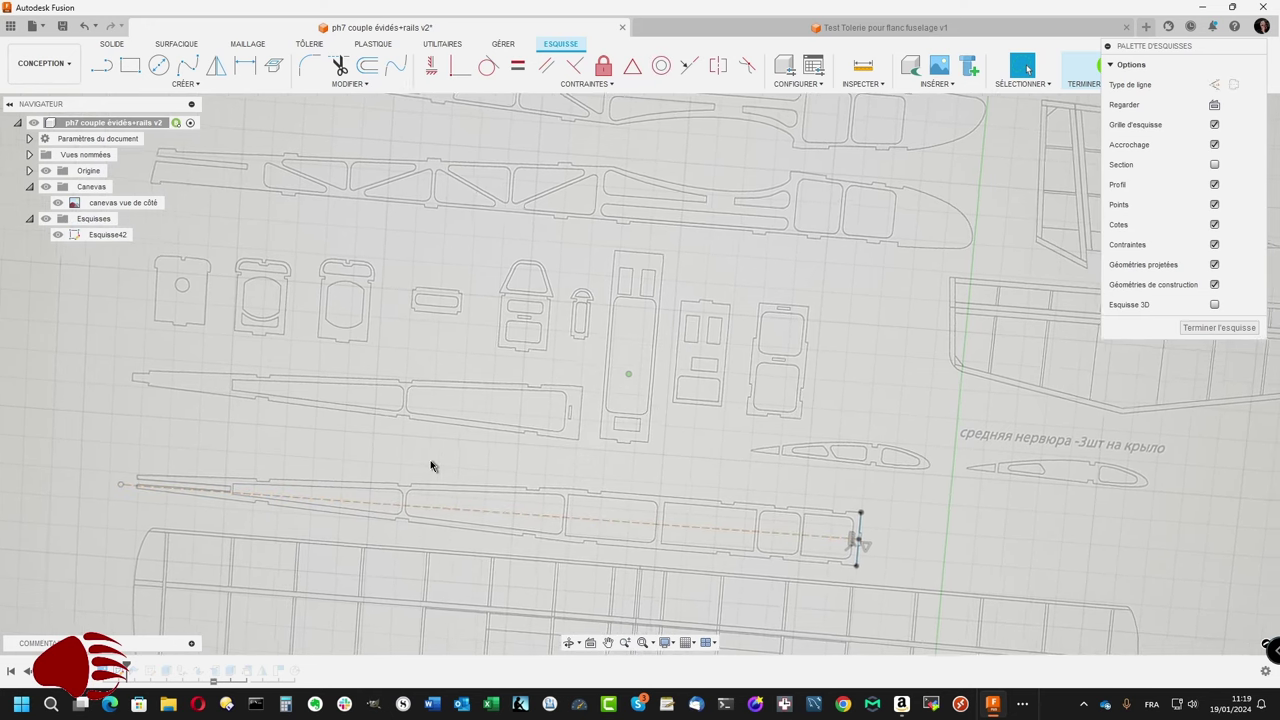
pyautogui.keyDown('shift'); pyautogui.moveTo(434, 466); pyautogui.dragTo(568, 492, button='middle'); pyautogui.keyUp('shift')
pyautogui.scroll(2, 832, 535)
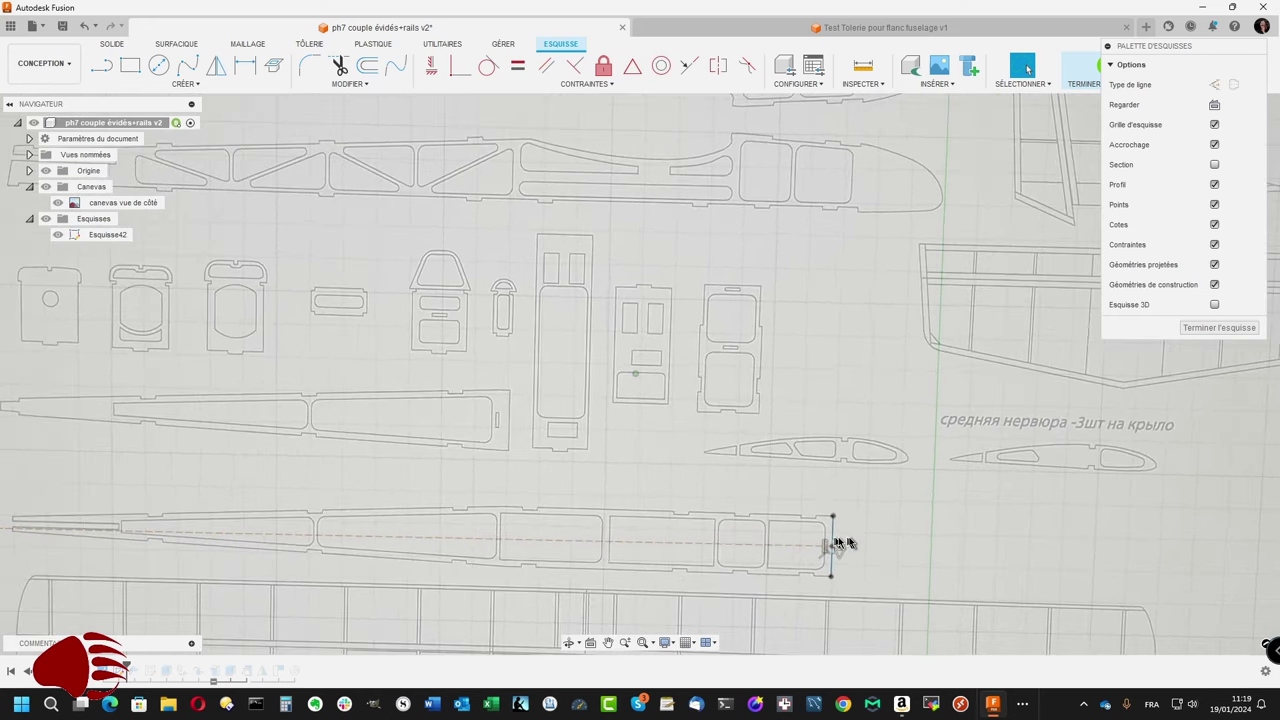
pyautogui.scroll(2, 855, 540)
pyautogui.scroll(2, 858, 540)
pyautogui.scroll(3, 858, 540)
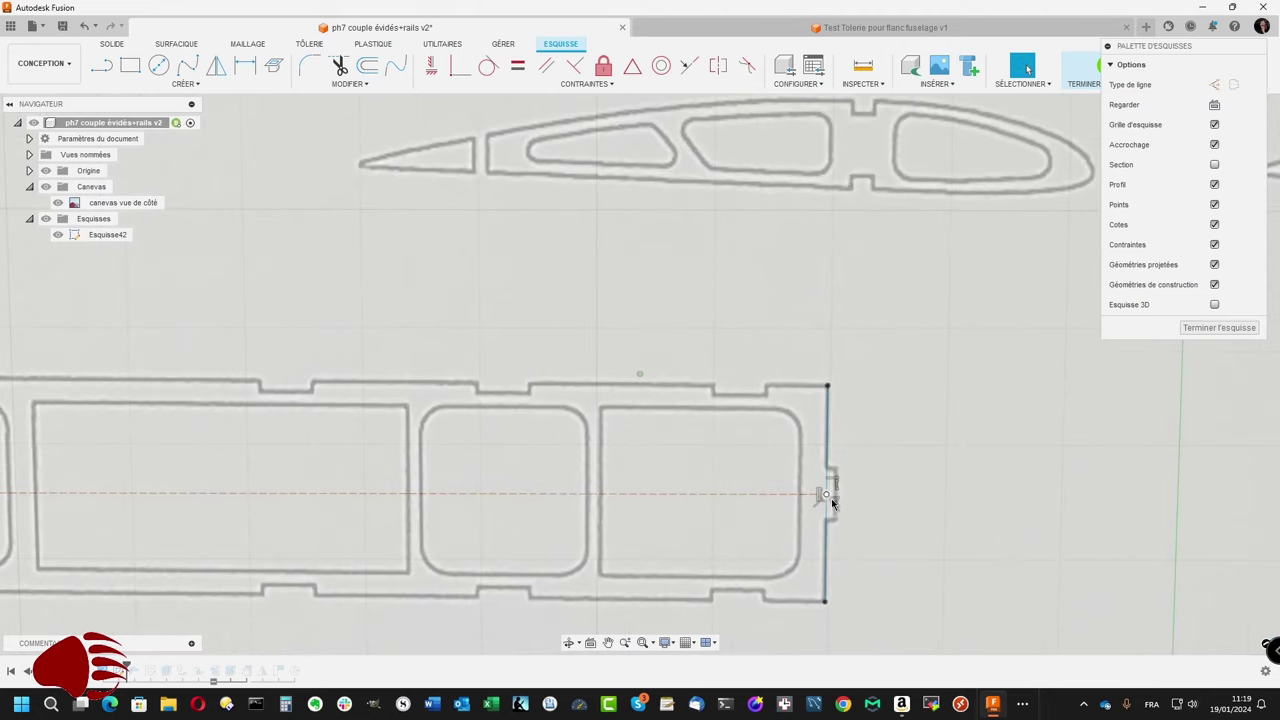
pyautogui.click(821, 505)
pyautogui.scroll(-2, 771, 503)
pyautogui.scroll(-2, 729, 500)
pyautogui.scroll(-2, 660, 512)
pyautogui.scroll(-2, 654, 513)
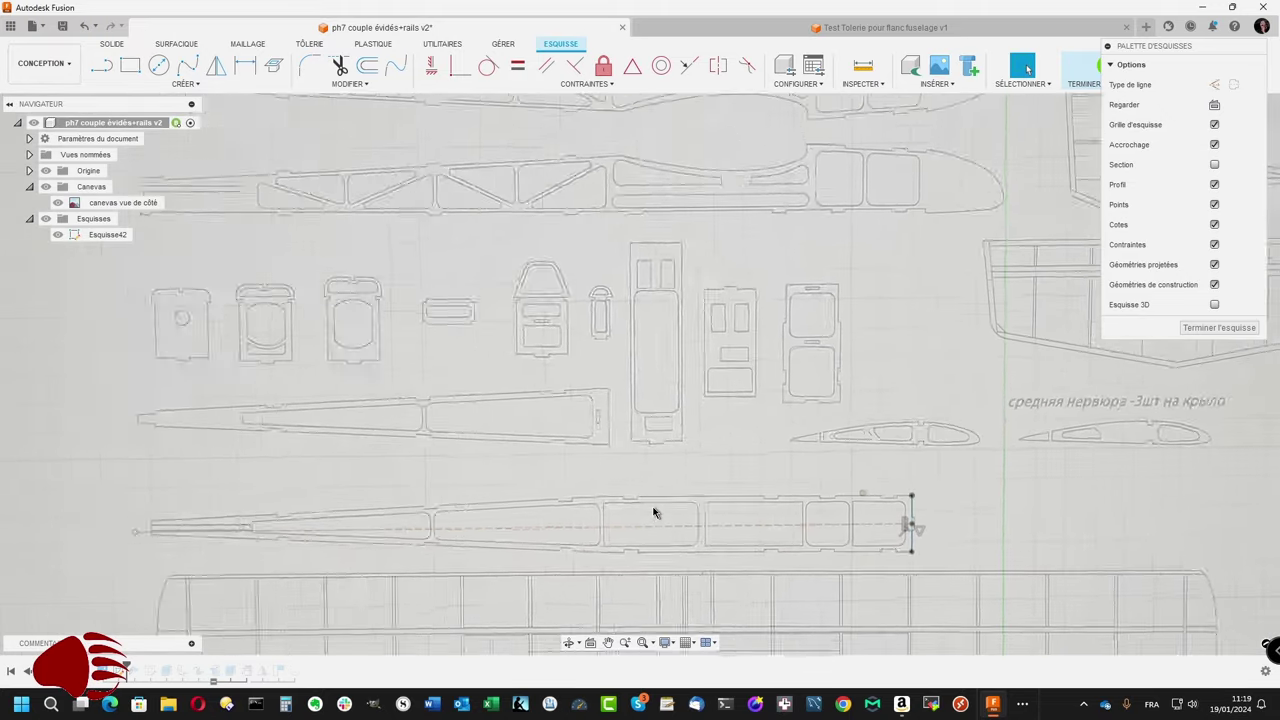
pyautogui.scroll(-2, 606, 505)
pyautogui.scroll(-2, 491, 477)
pyautogui.scroll(2, 491, 477)
pyautogui.scroll(4, 489, 474)
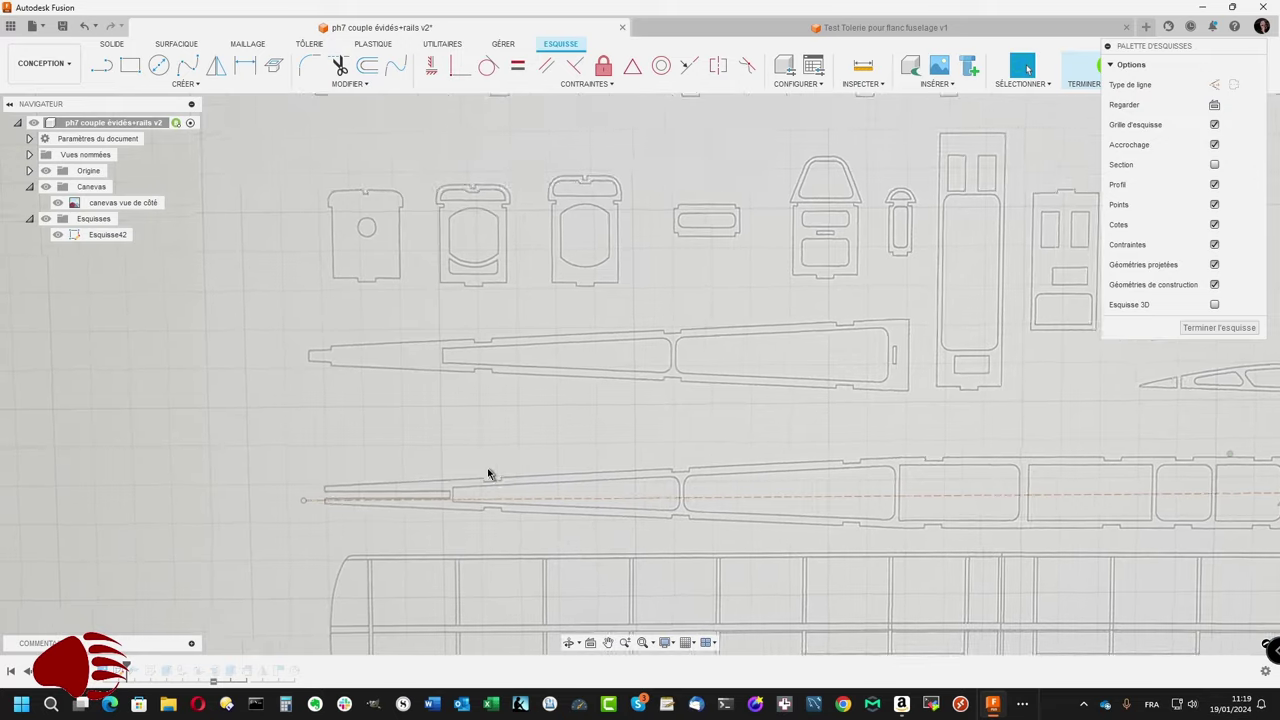
pyautogui.scroll(1, 460, 476)
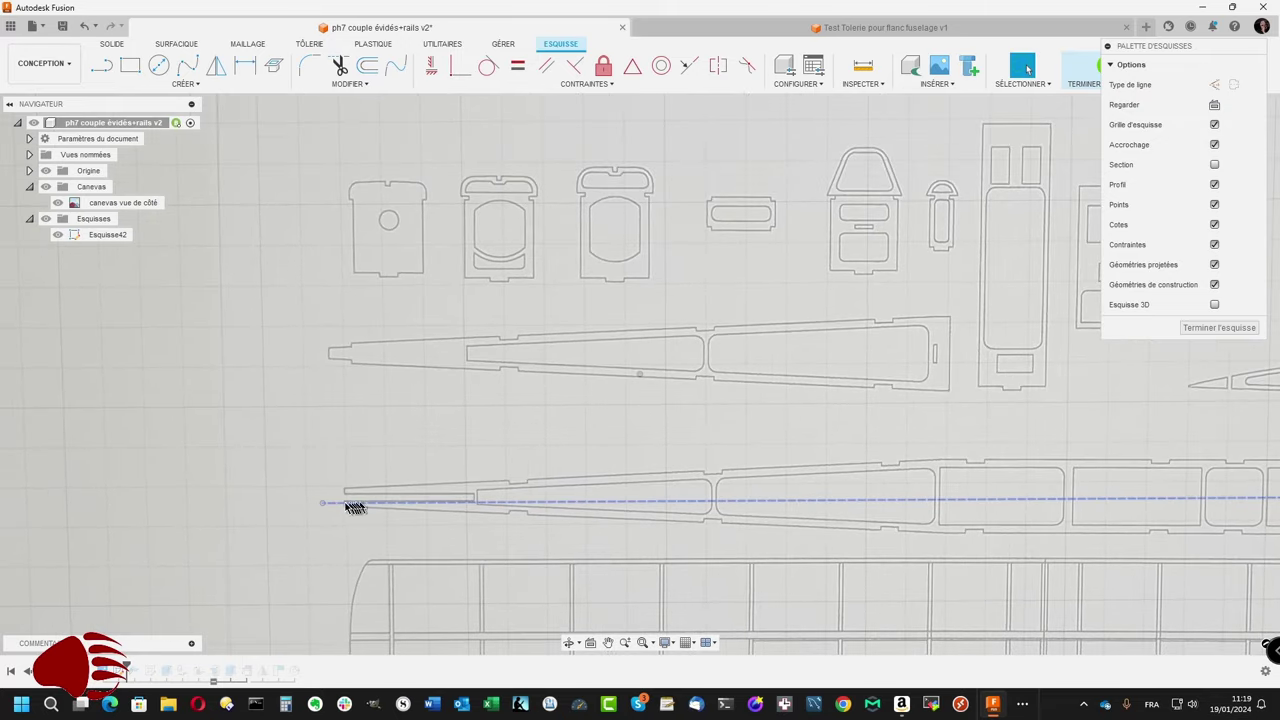
pyautogui.scroll(-1, 341, 507)
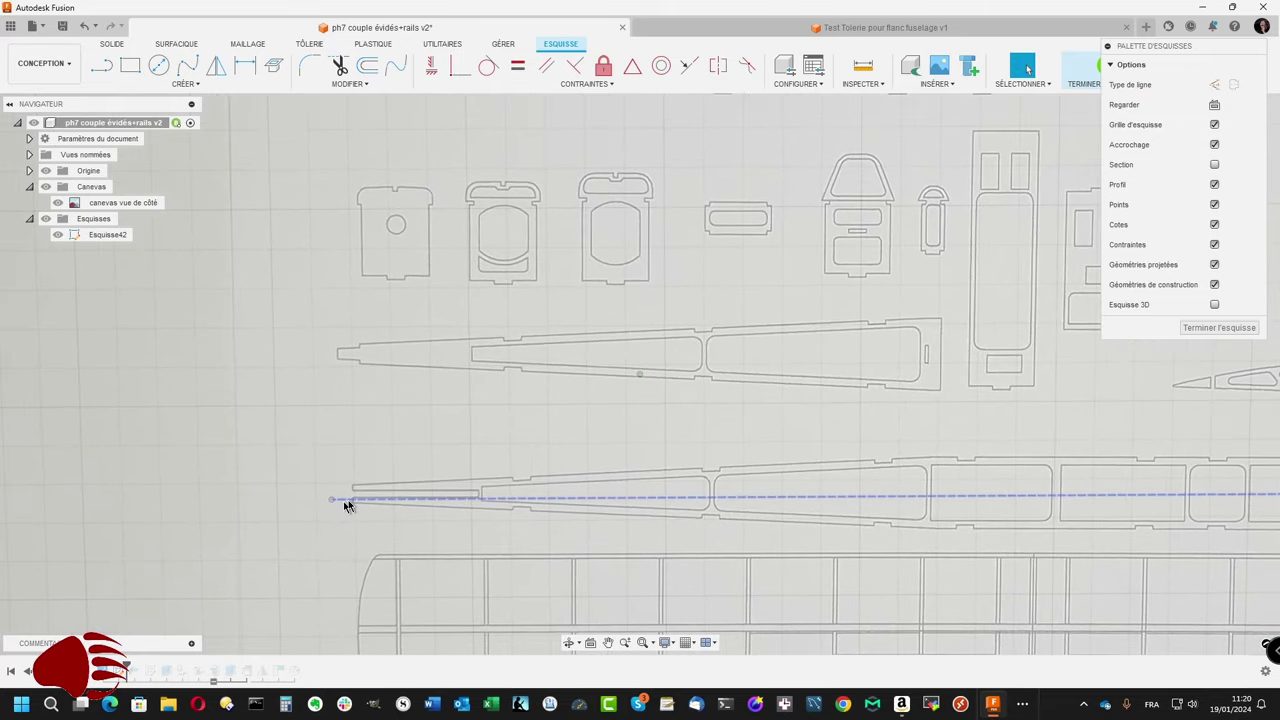
pyautogui.scroll(-2, 345, 504)
pyautogui.scroll(-2, 348, 505)
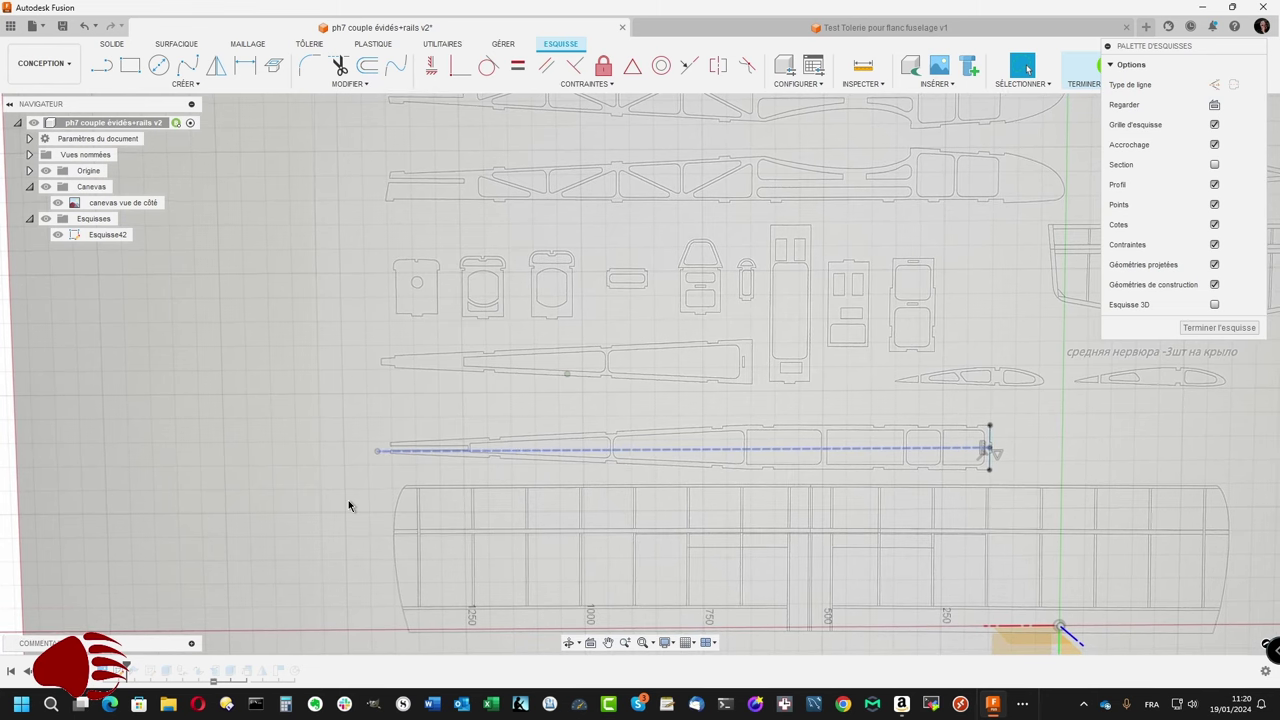
pyautogui.click(348, 505)
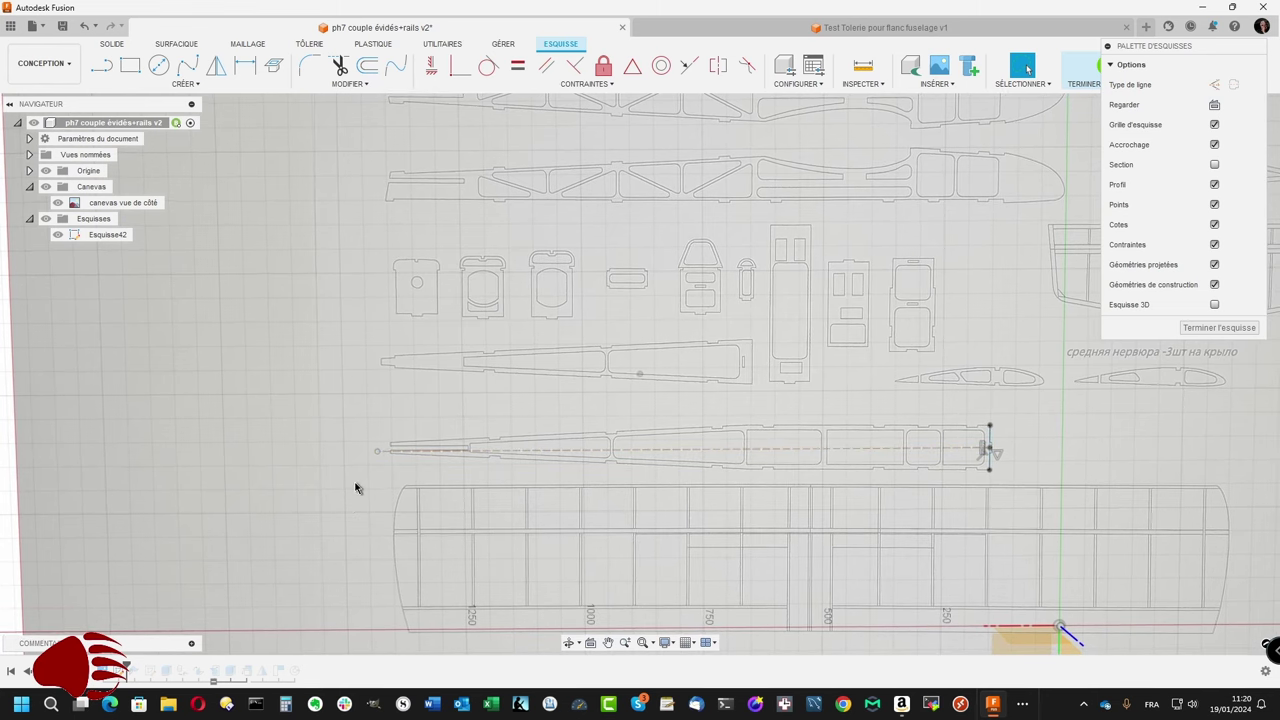
pyautogui.scroll(1, 356, 488)
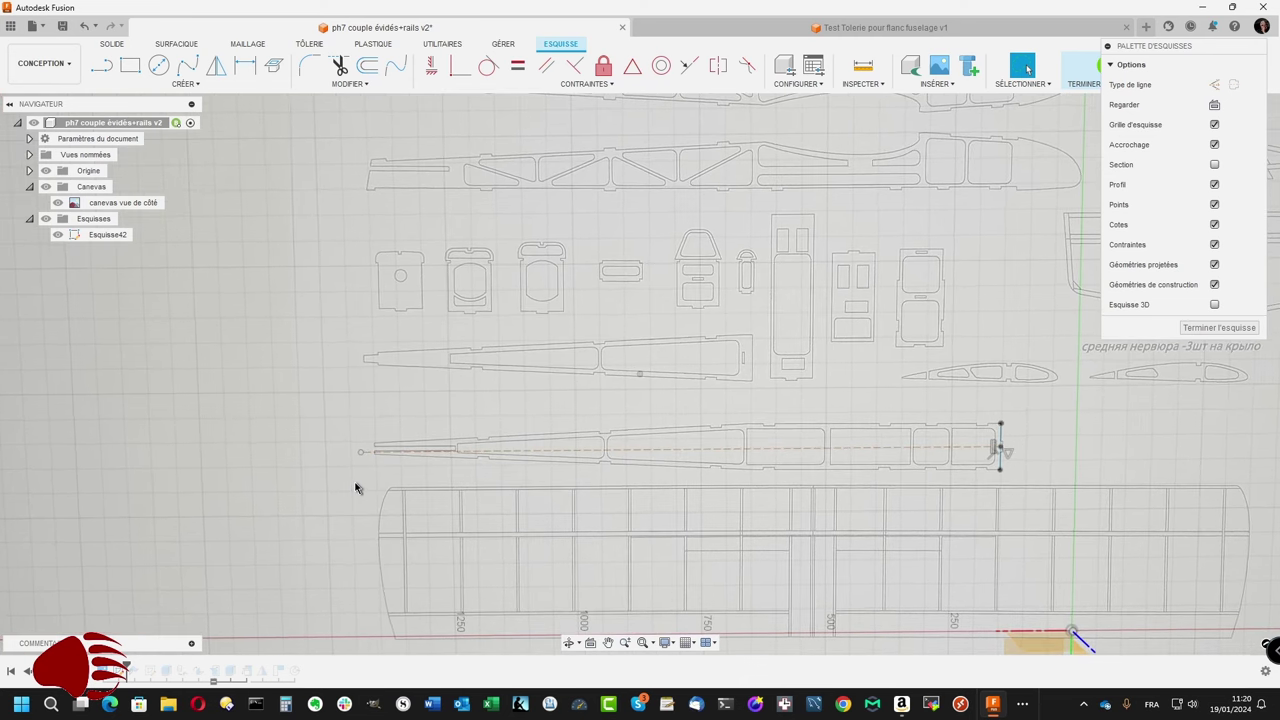
pyautogui.scroll(1, 356, 488)
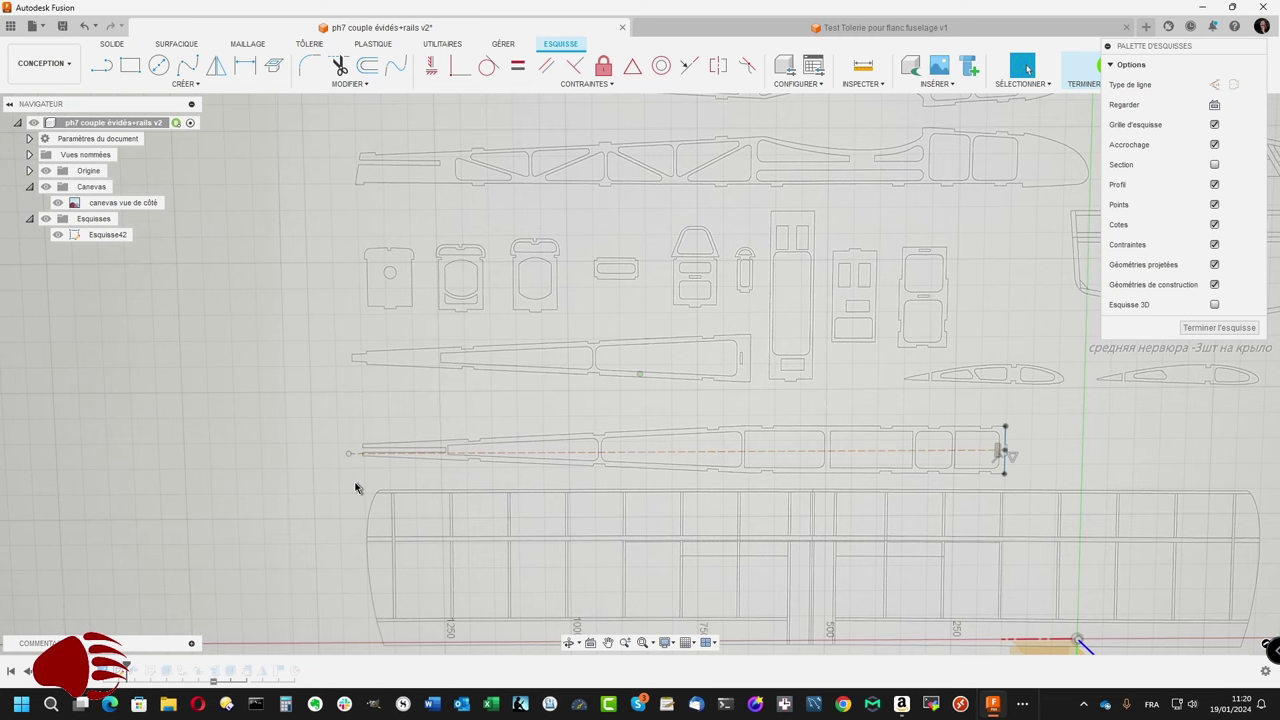
pyautogui.scroll(-2, 356, 488)
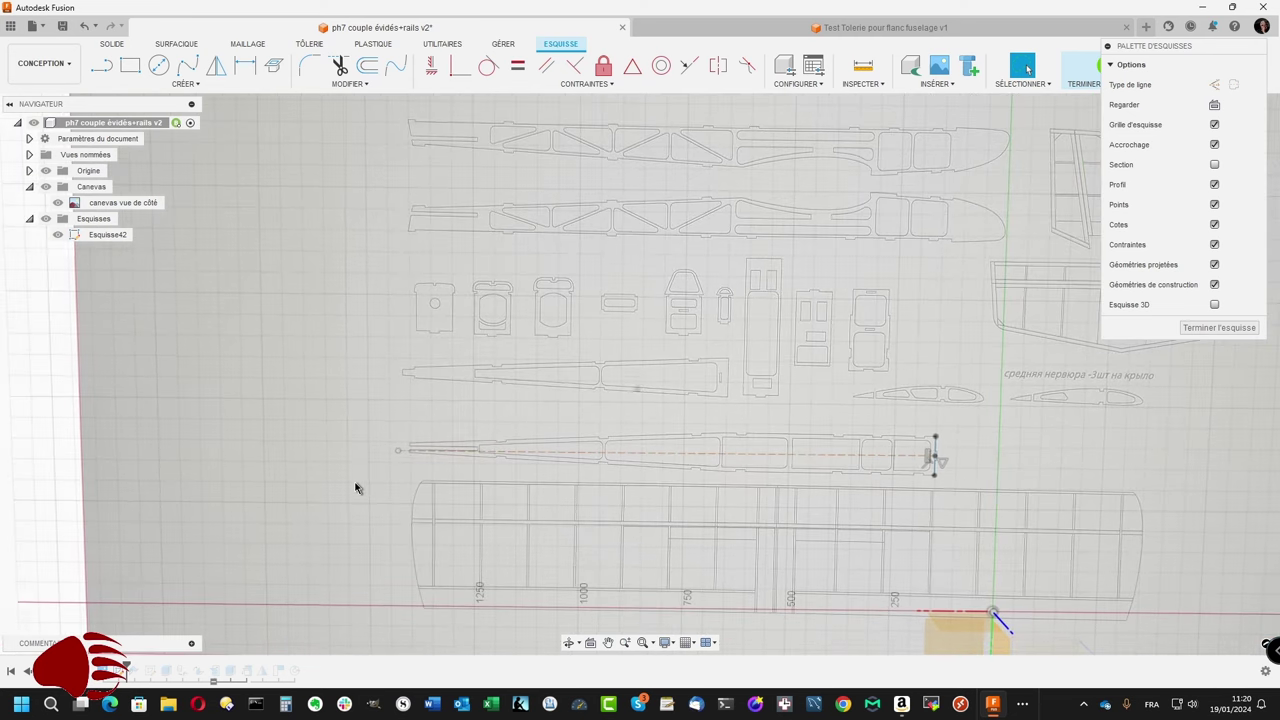
pyautogui.scroll(1, 356, 488)
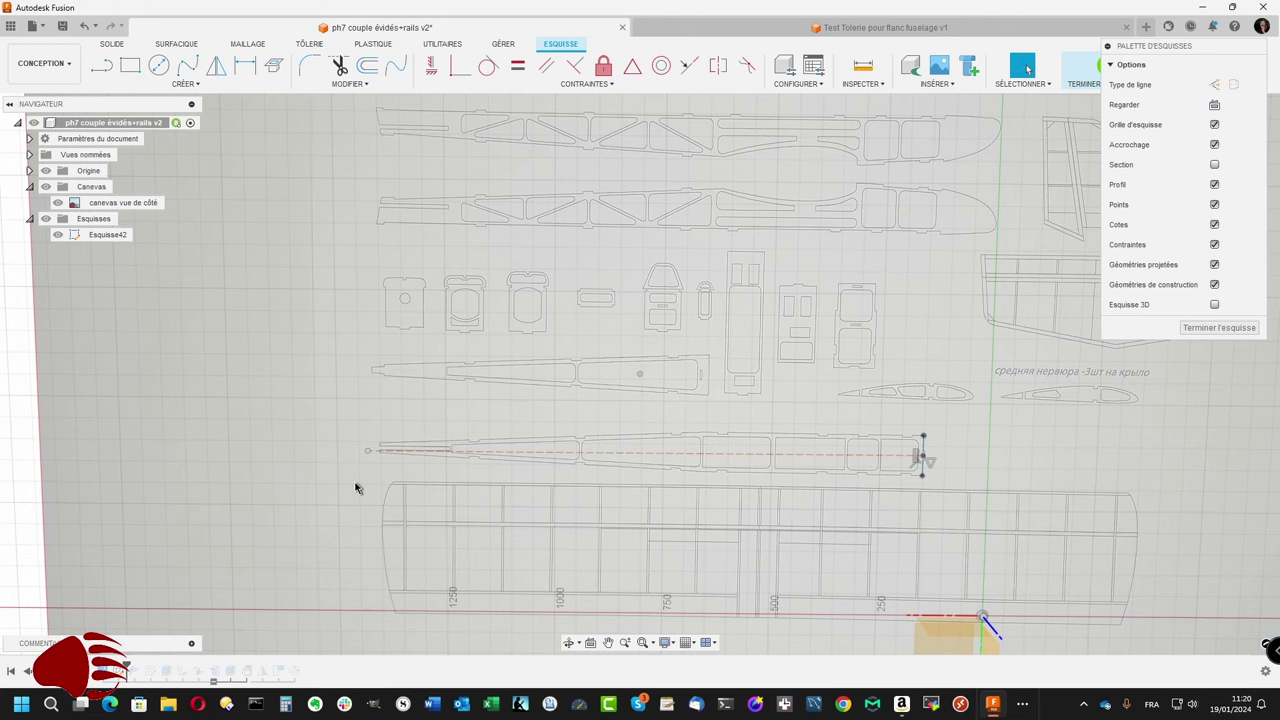
pyautogui.scroll(1, 356, 488)
pyautogui.scroll(1, 356, 488)
pyautogui.scroll(1, 356, 488)
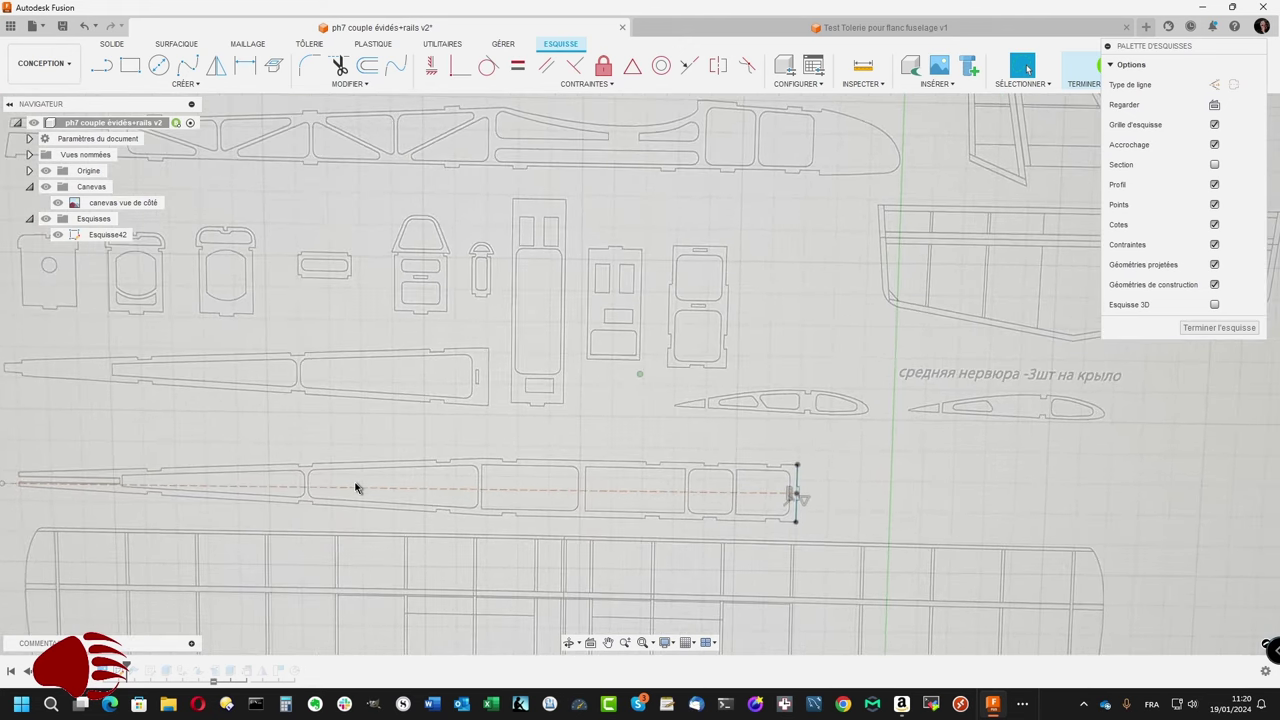
# Step: Draw a vertical line about 812 mm straight up on the drawing
pyautogui.press('l')
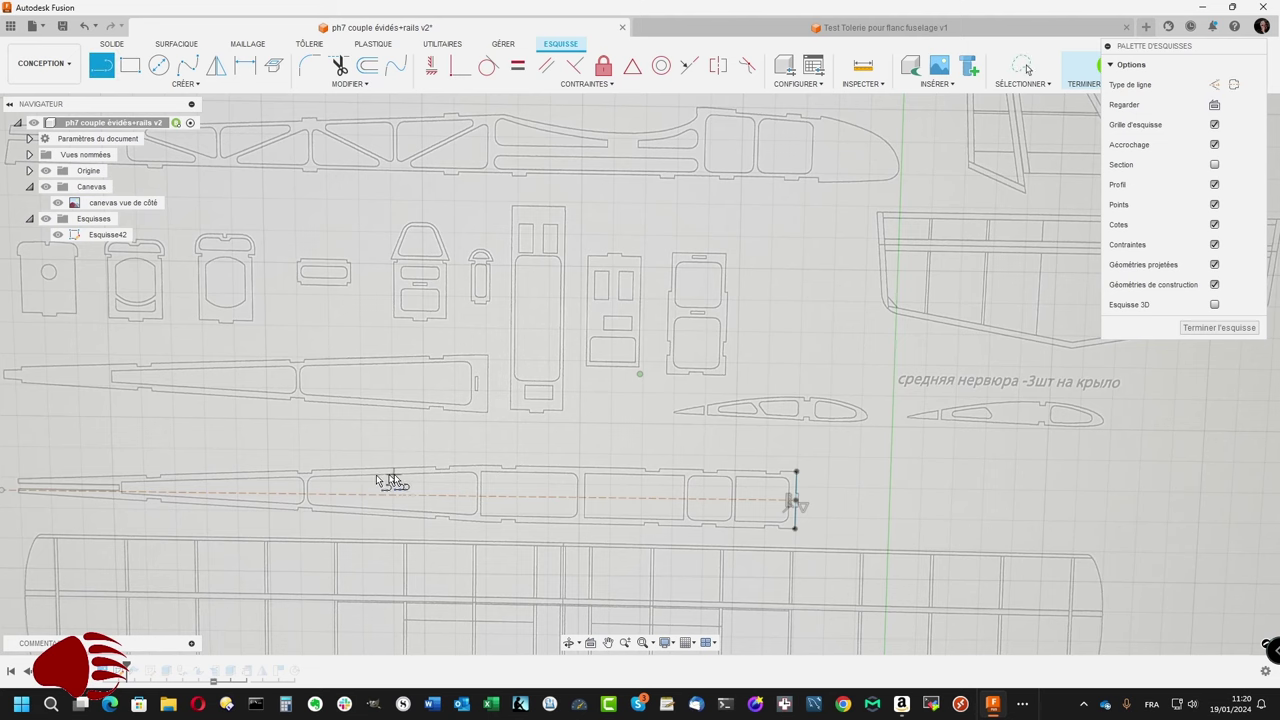
pyautogui.click(798, 446)
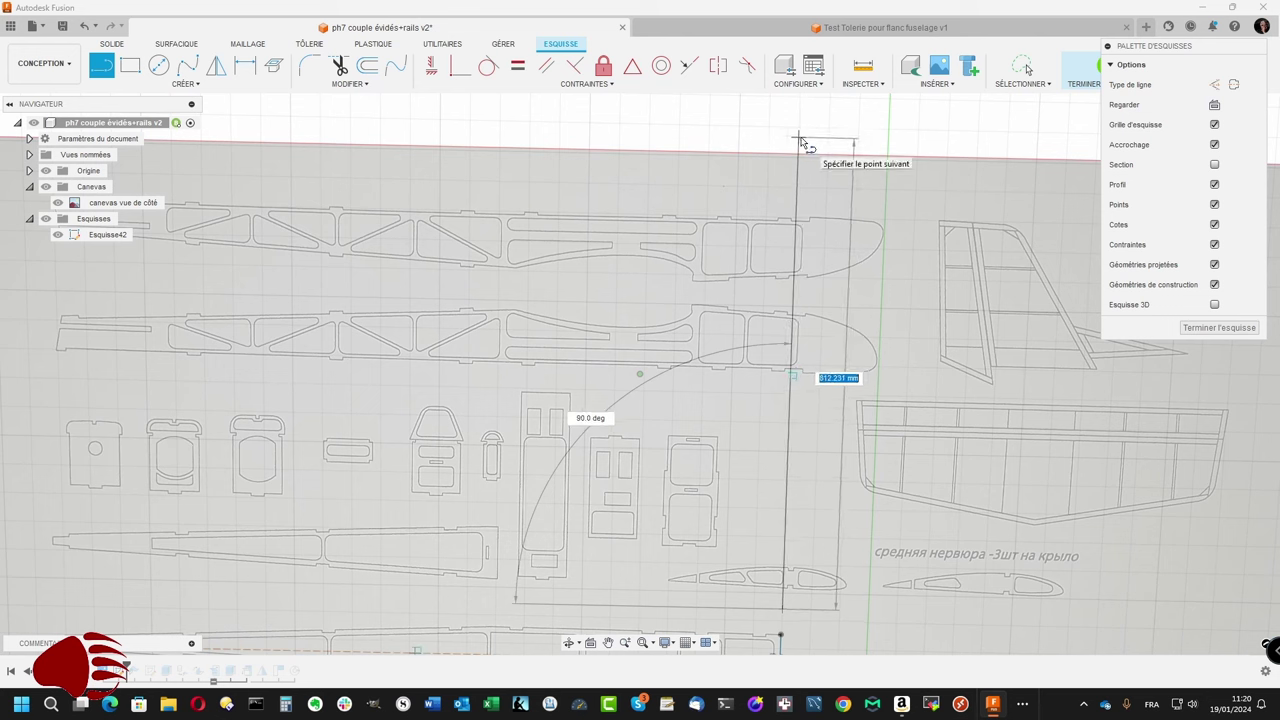
pyautogui.click(800, 140)
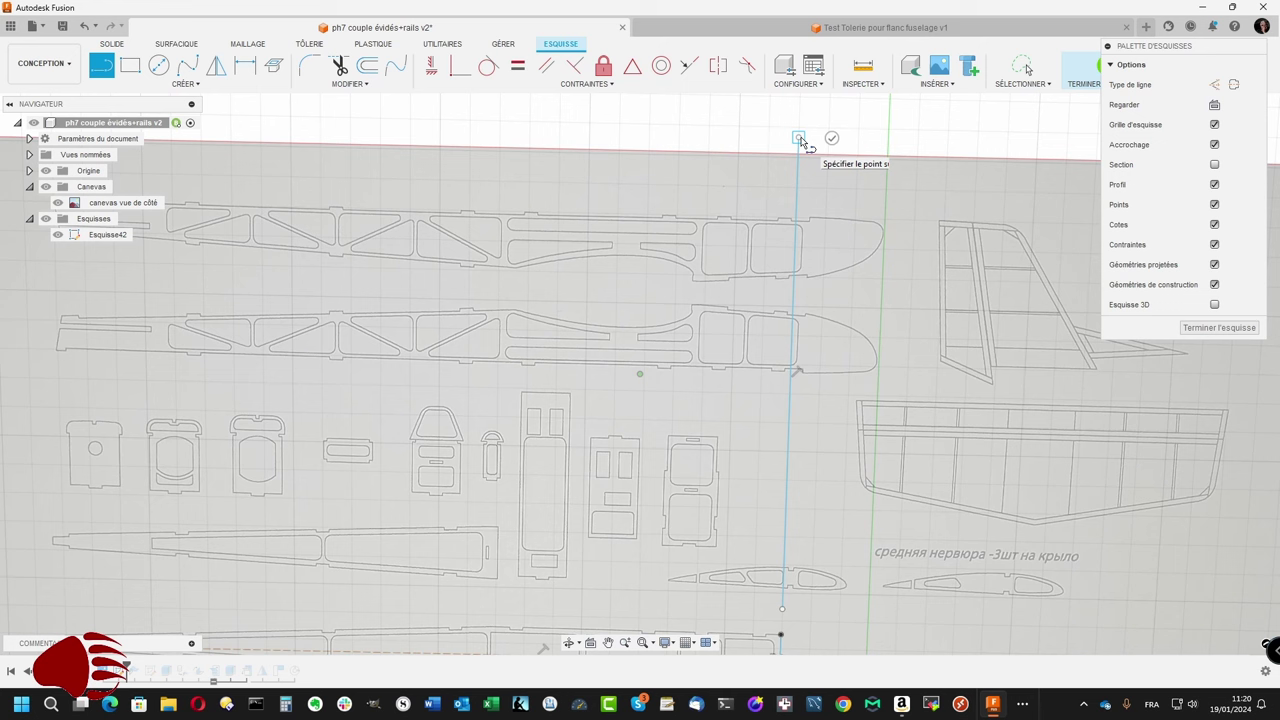
pyautogui.click(831, 138)
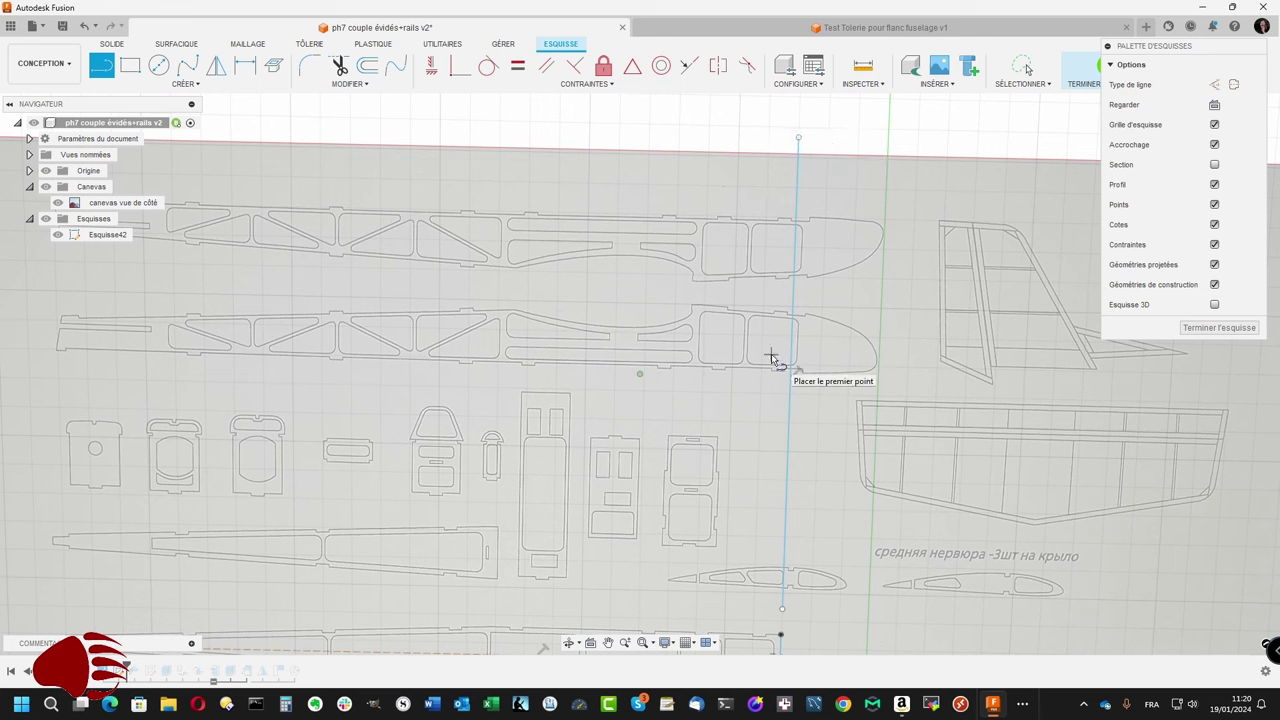
pyautogui.press('Escape')
pyautogui.click(790, 400)
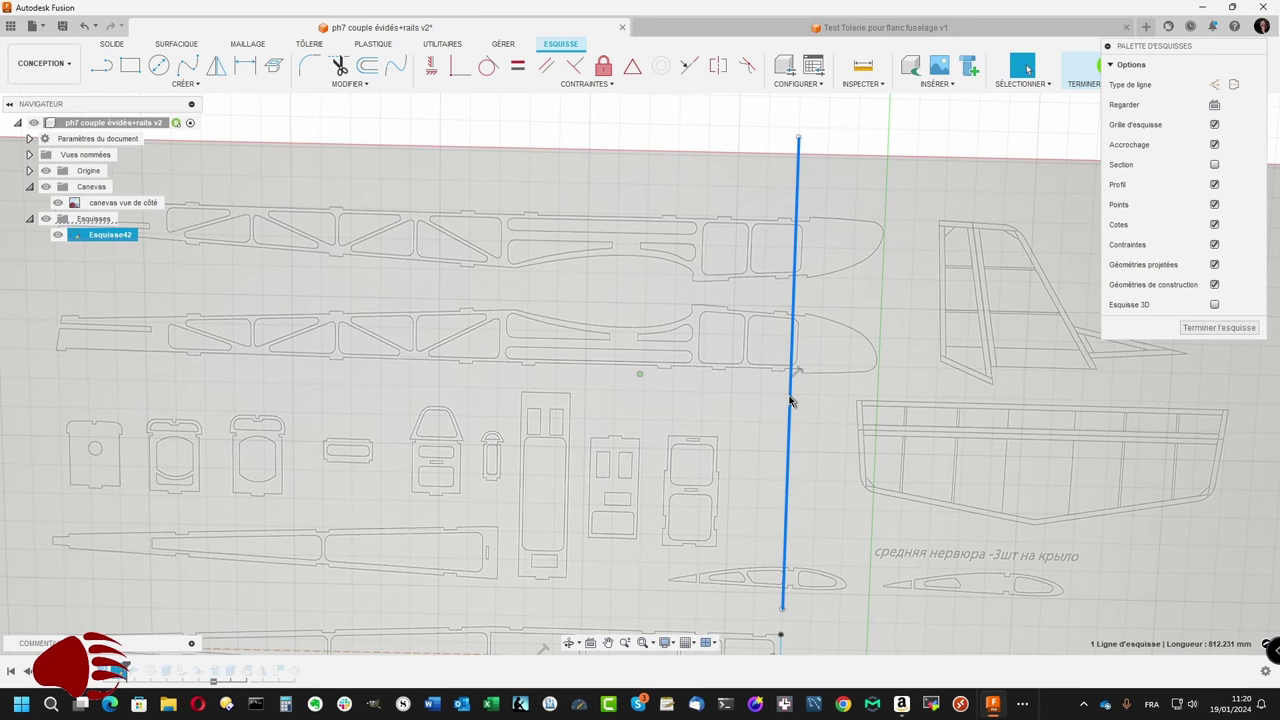
pyautogui.scroll(-3, 790, 400)
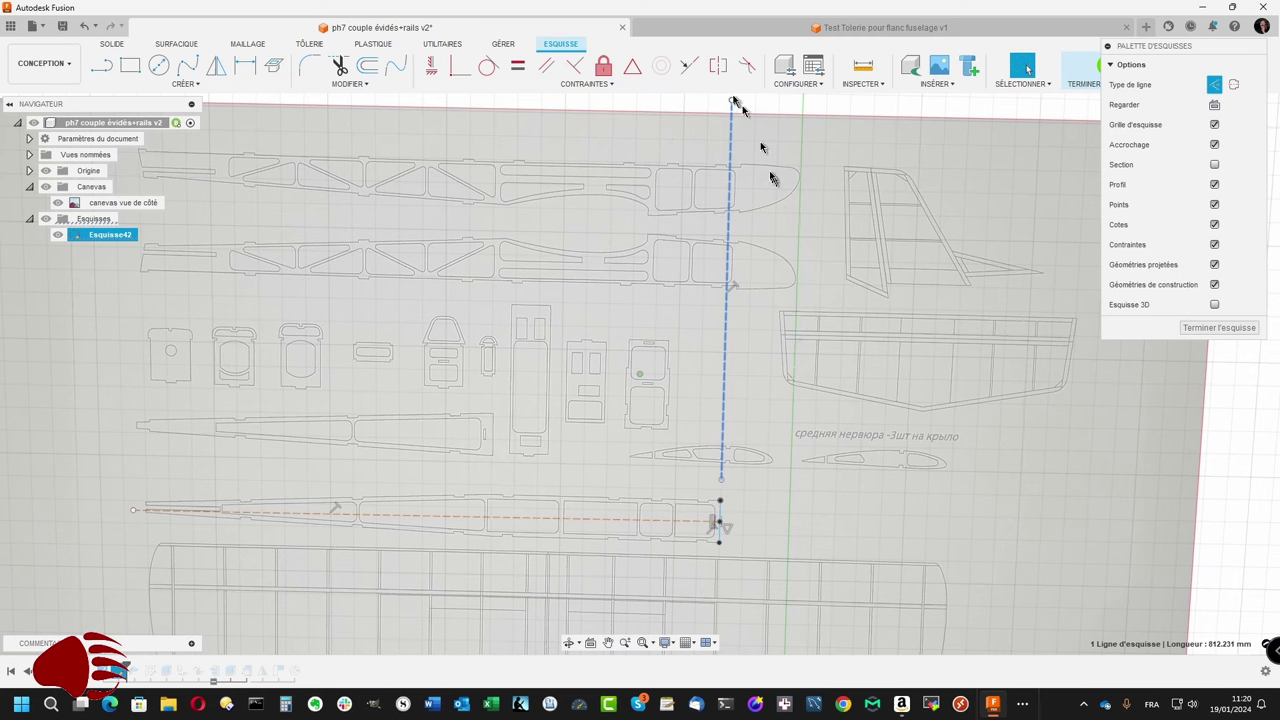
# Step: Make the long dashed line collinear with the short vertical end line of the lower outline
pyautogui.click(688, 66)
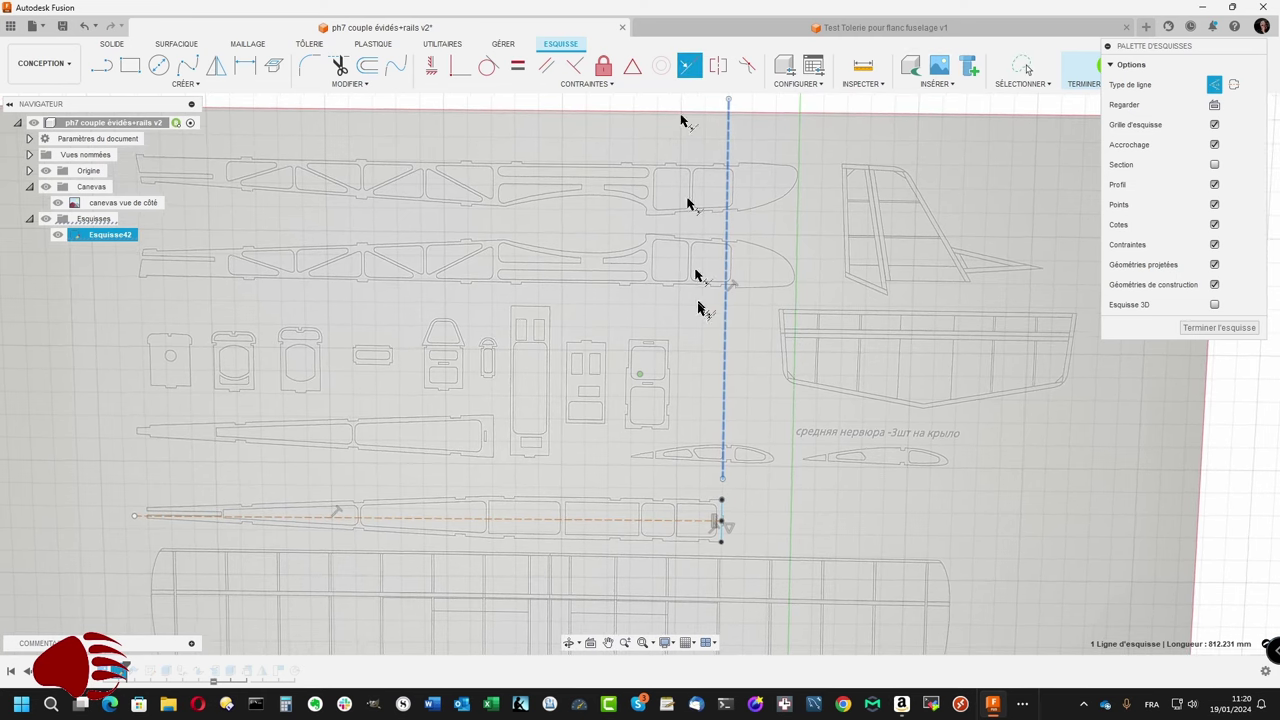
pyautogui.scroll(3, 720, 520)
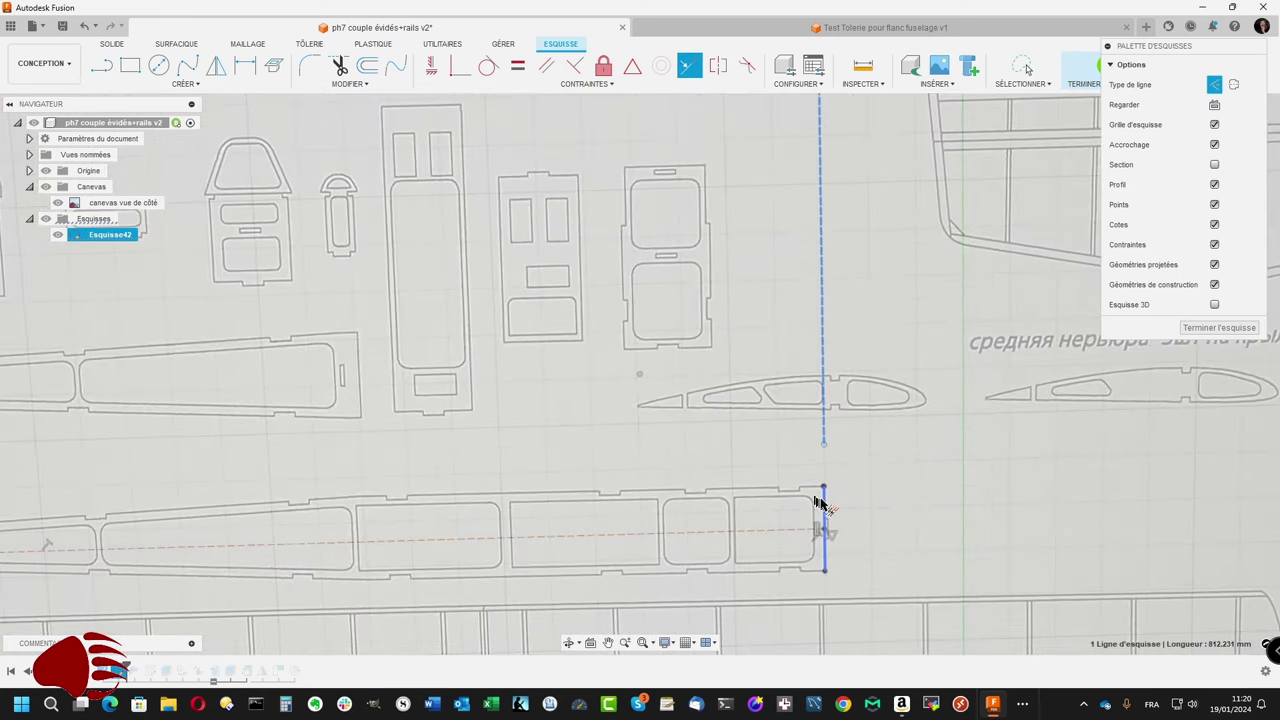
pyautogui.click(824, 510)
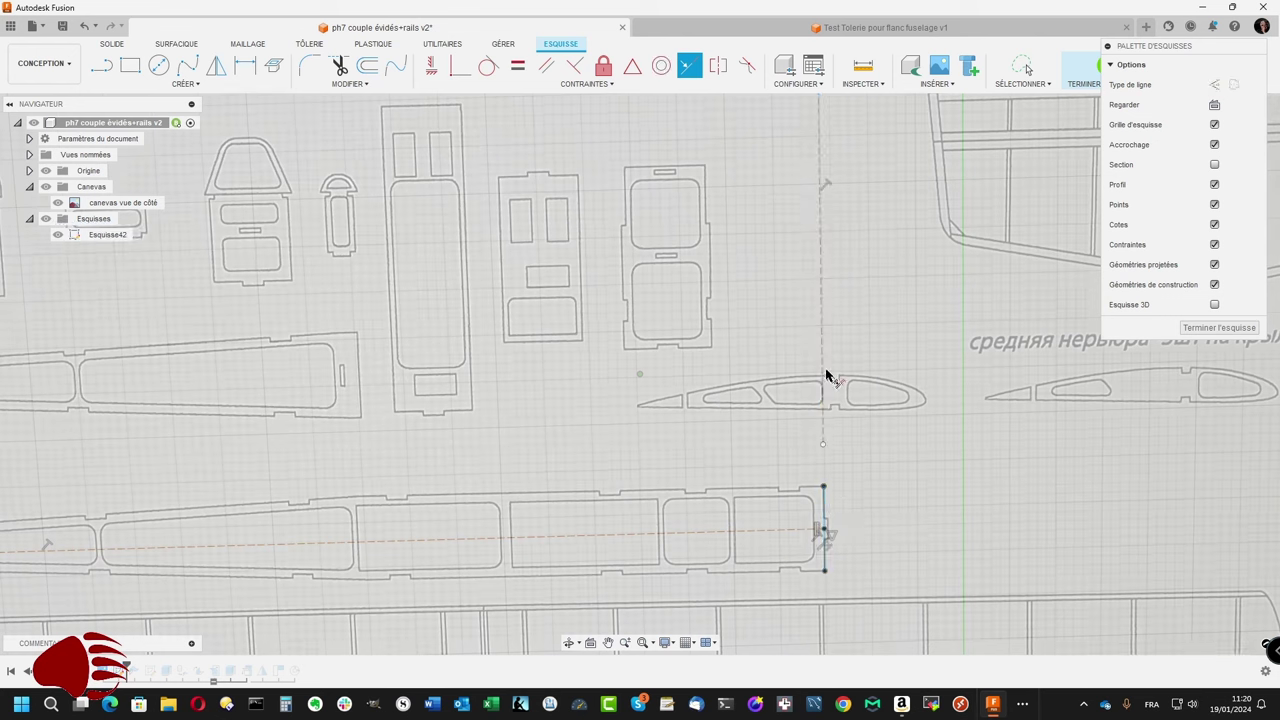
pyautogui.click(824, 378)
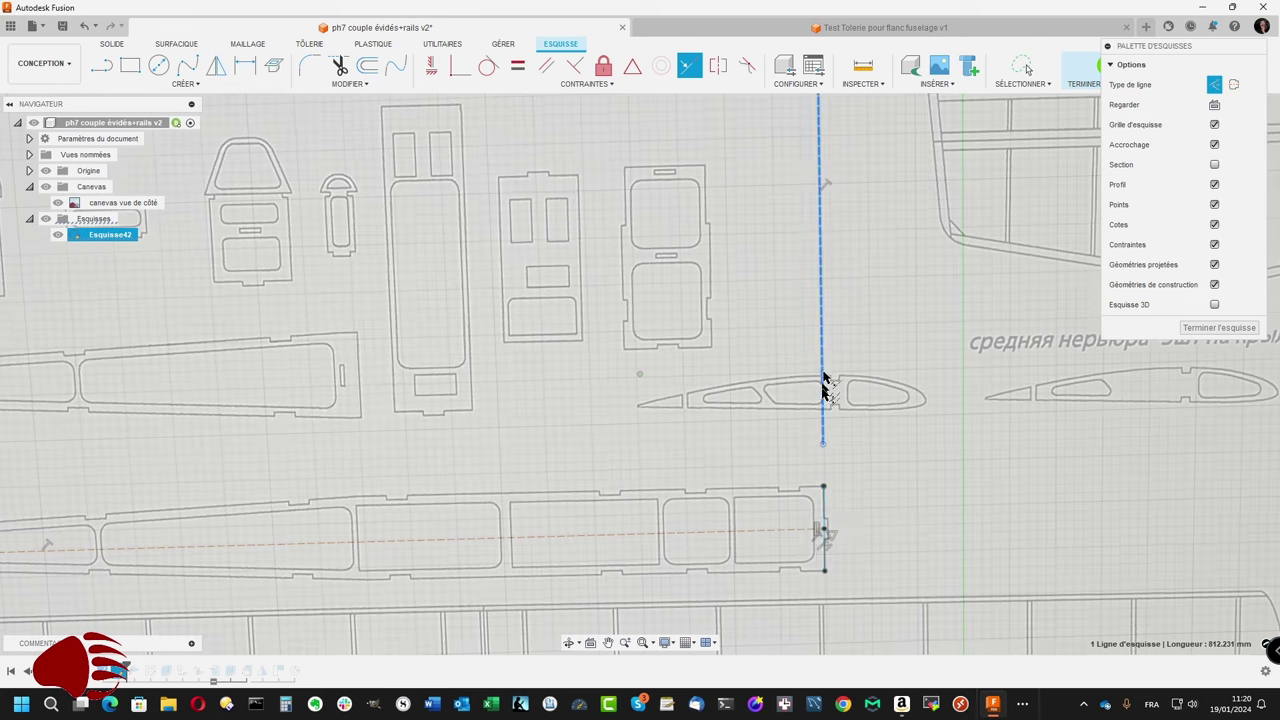
pyautogui.click(823, 505)
pyautogui.click(826, 503)
pyautogui.scroll(-2, 826, 503)
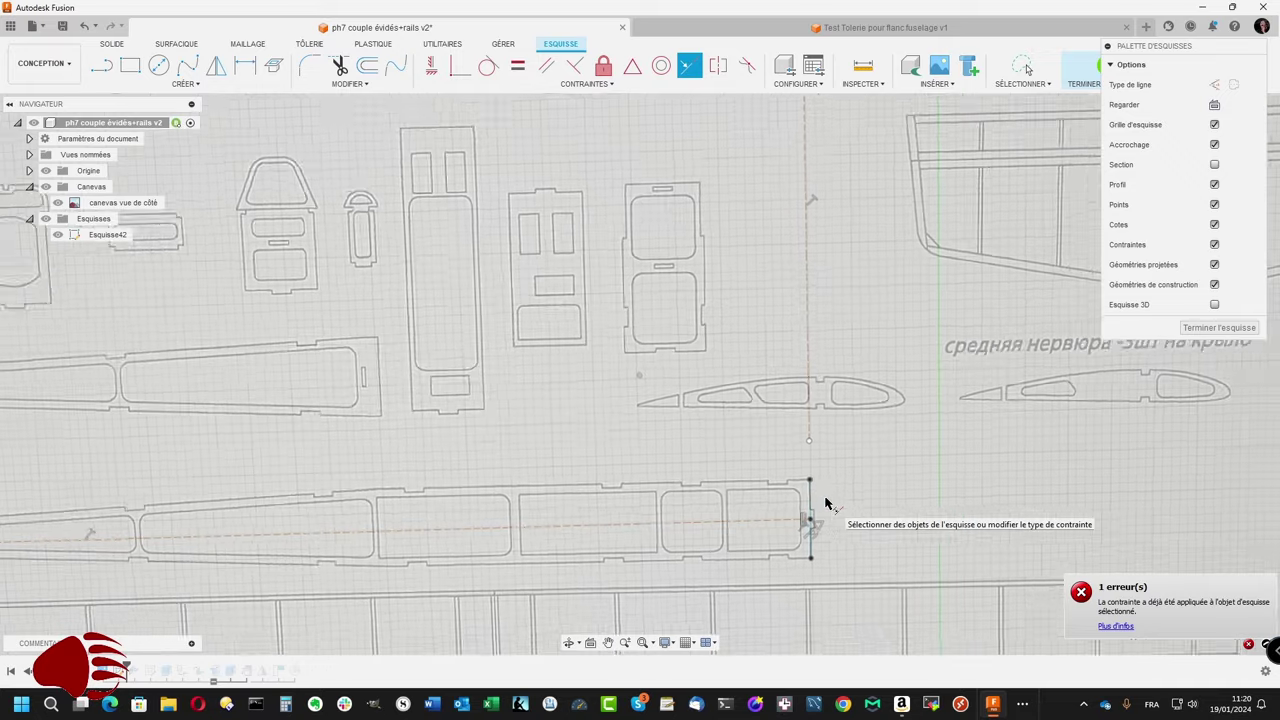
pyautogui.scroll(-2, 826, 503)
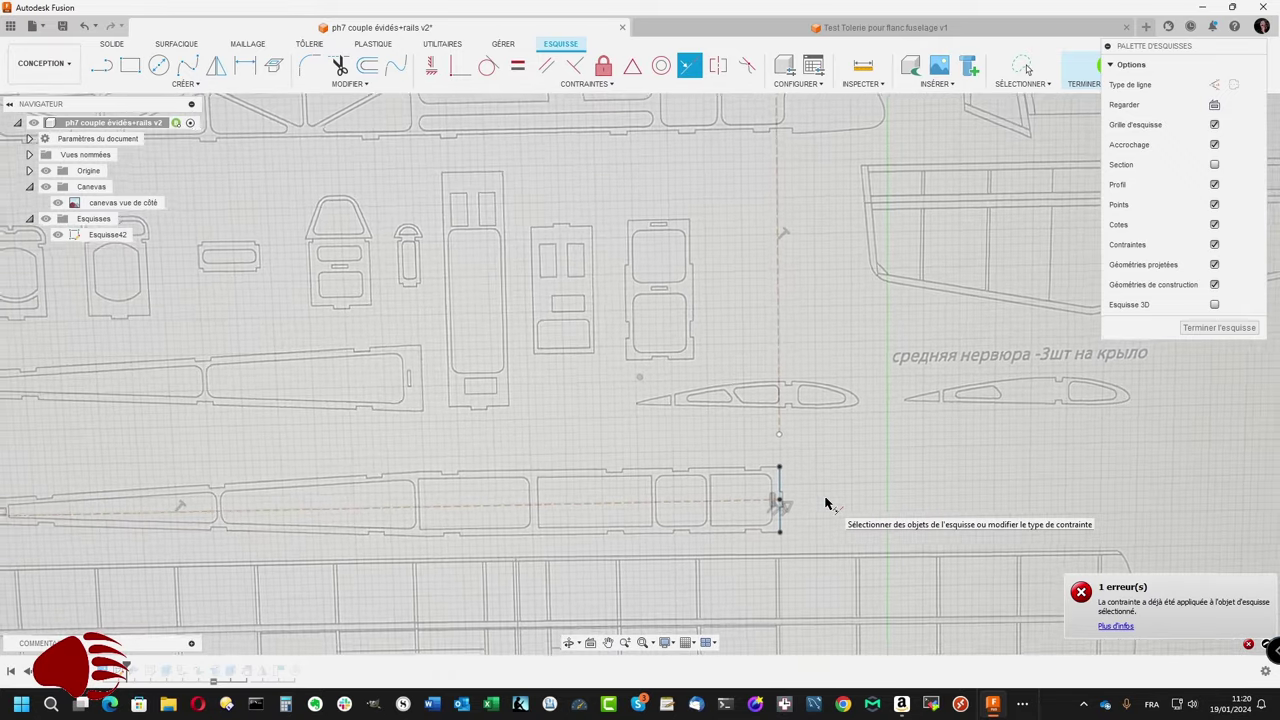
pyautogui.scroll(5, 840, 501)
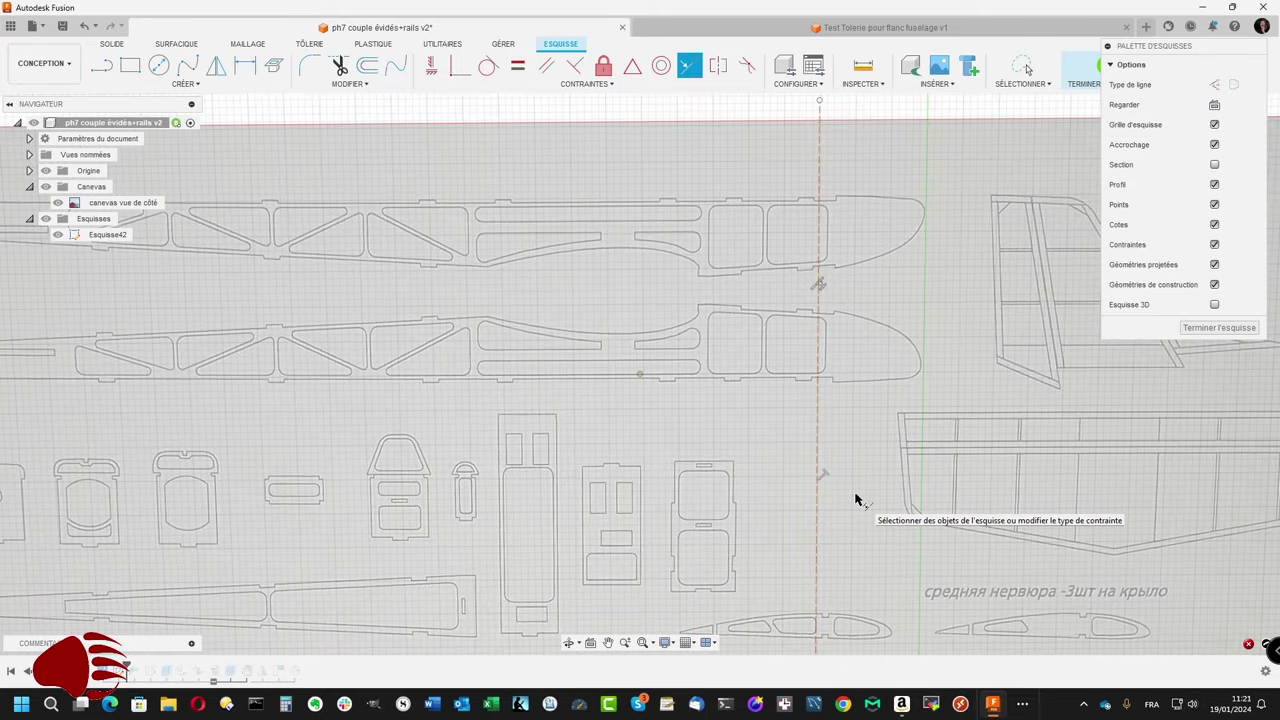
pyautogui.scroll(-2, 855, 500)
pyautogui.scroll(-2, 855, 500)
pyautogui.scroll(-1, 855, 500)
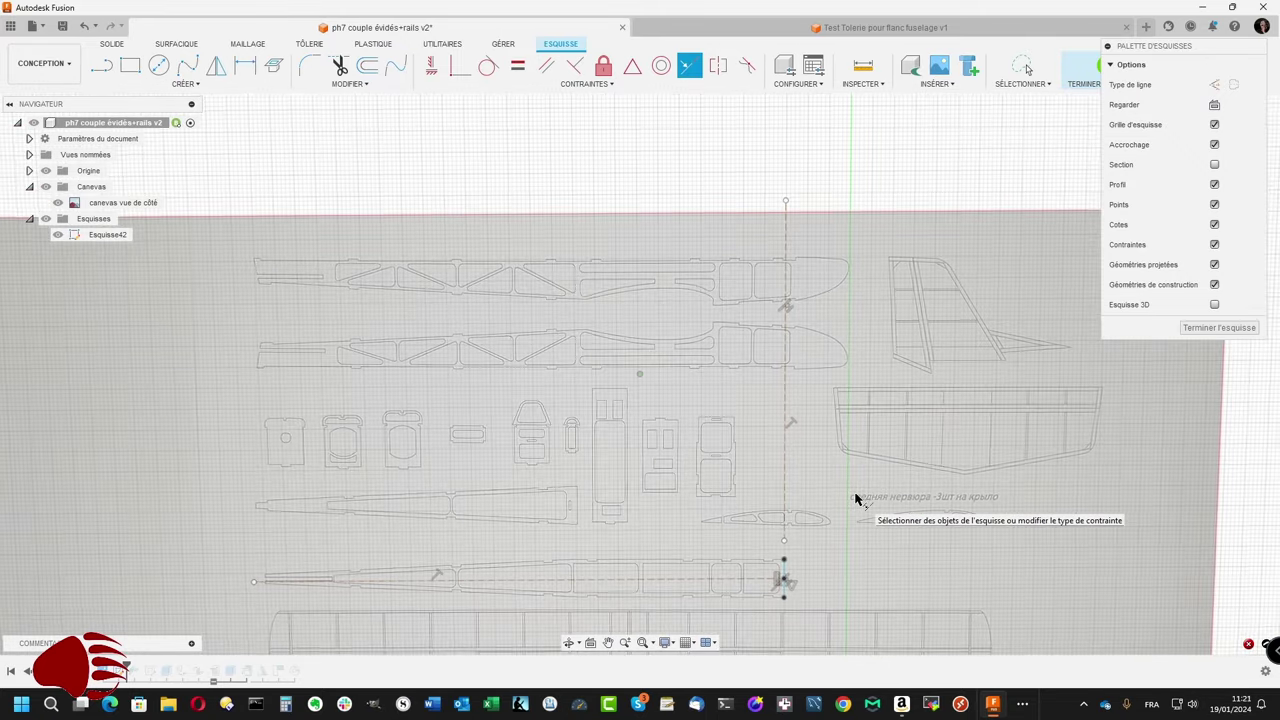
pyautogui.scroll(1, 855, 500)
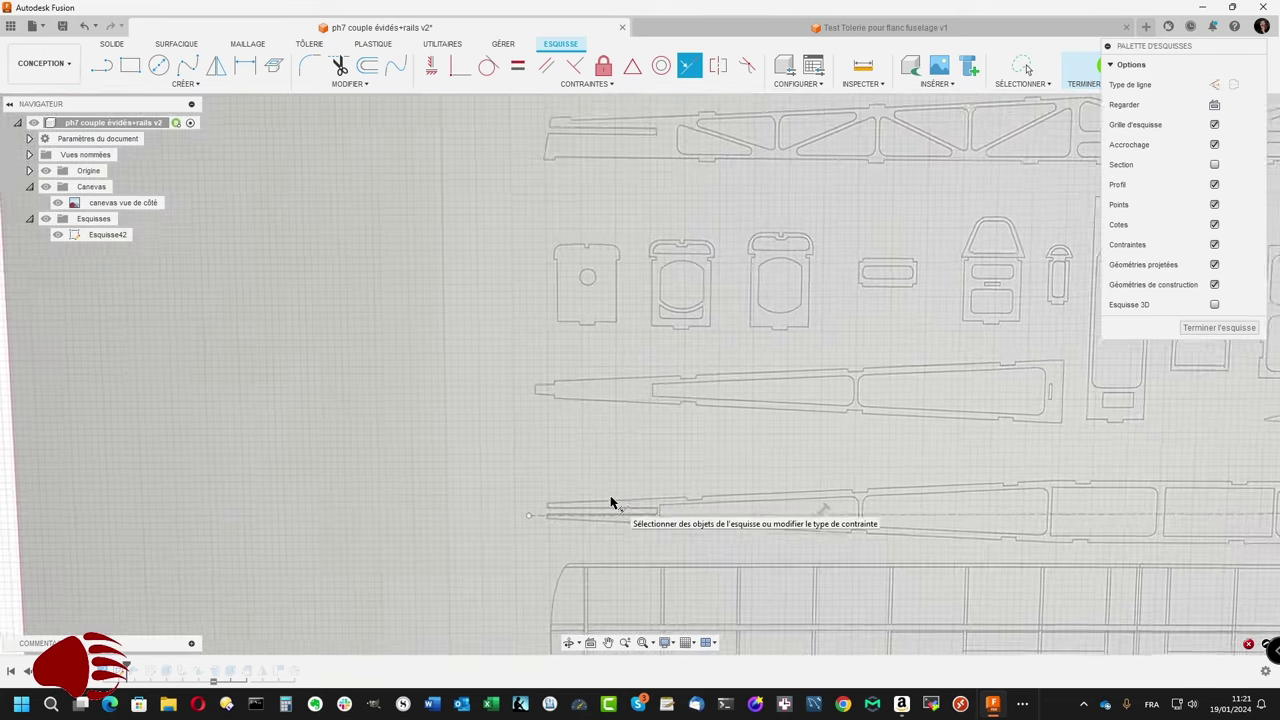
pyautogui.press('Escape')
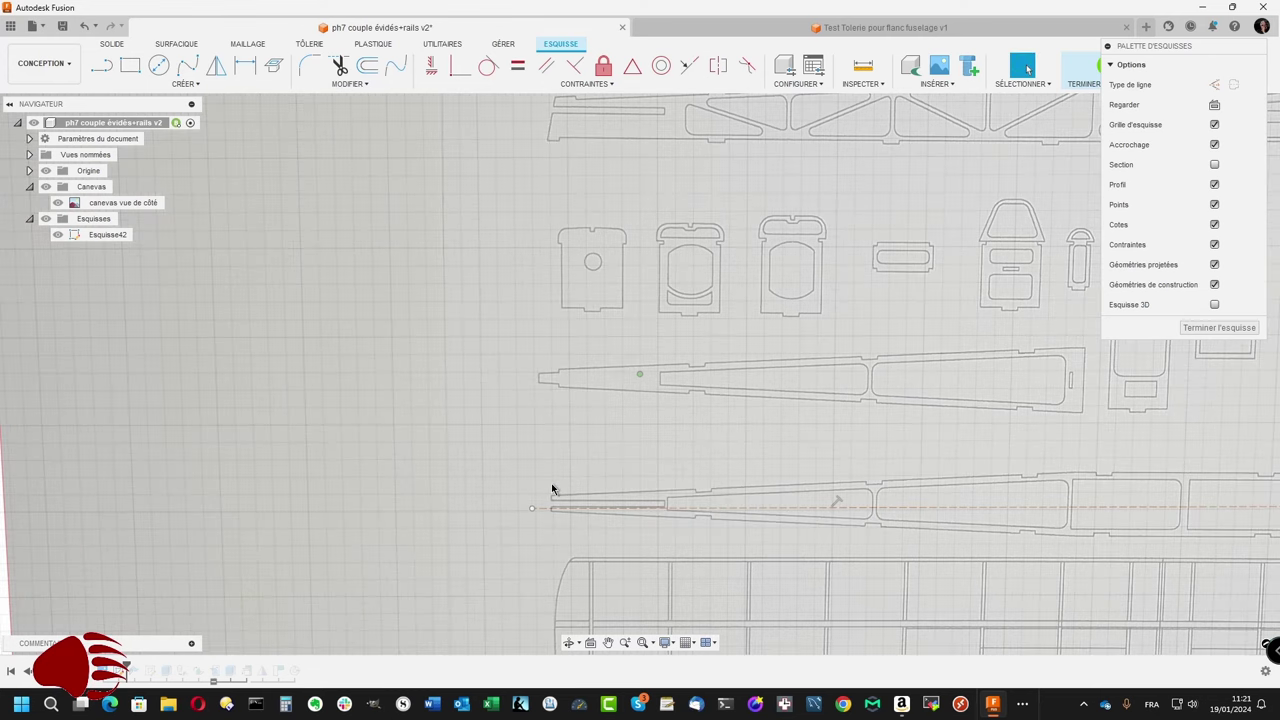
pyautogui.press('l')
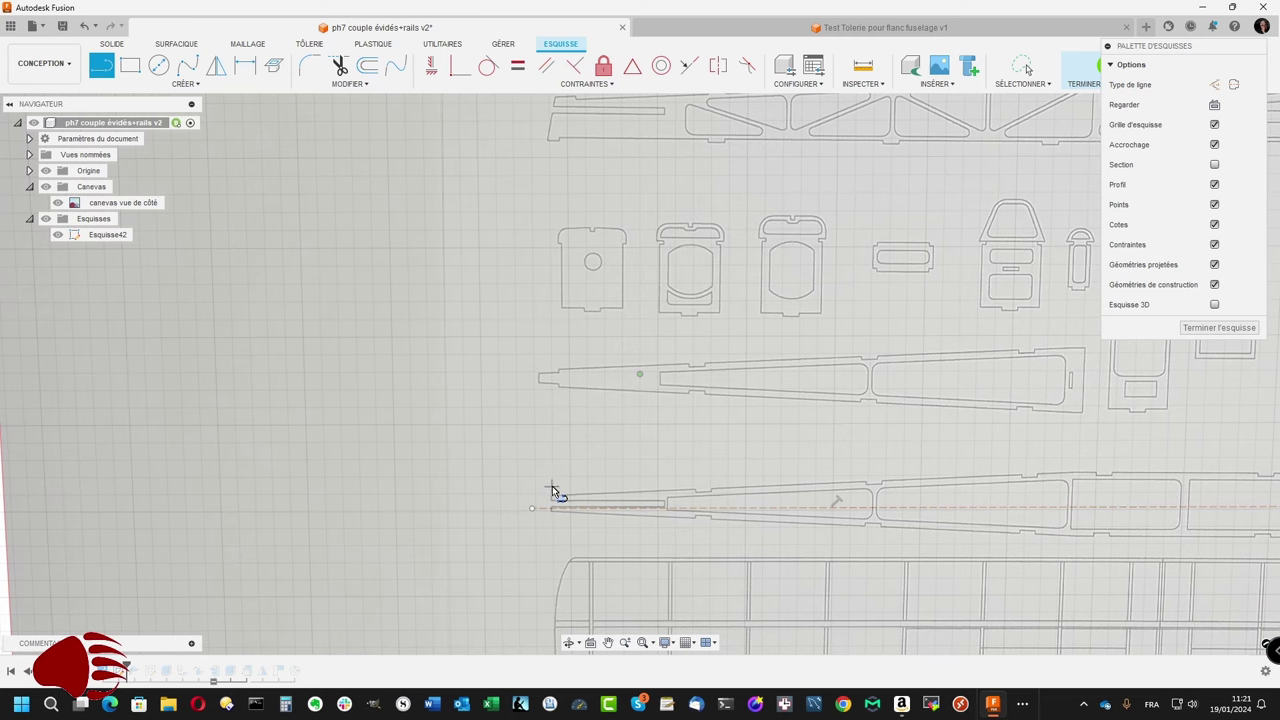
# Step: Draw a 46.226 mm vertical line across the lower part's pointed left tip
pyautogui.scroll(5, 555, 490)
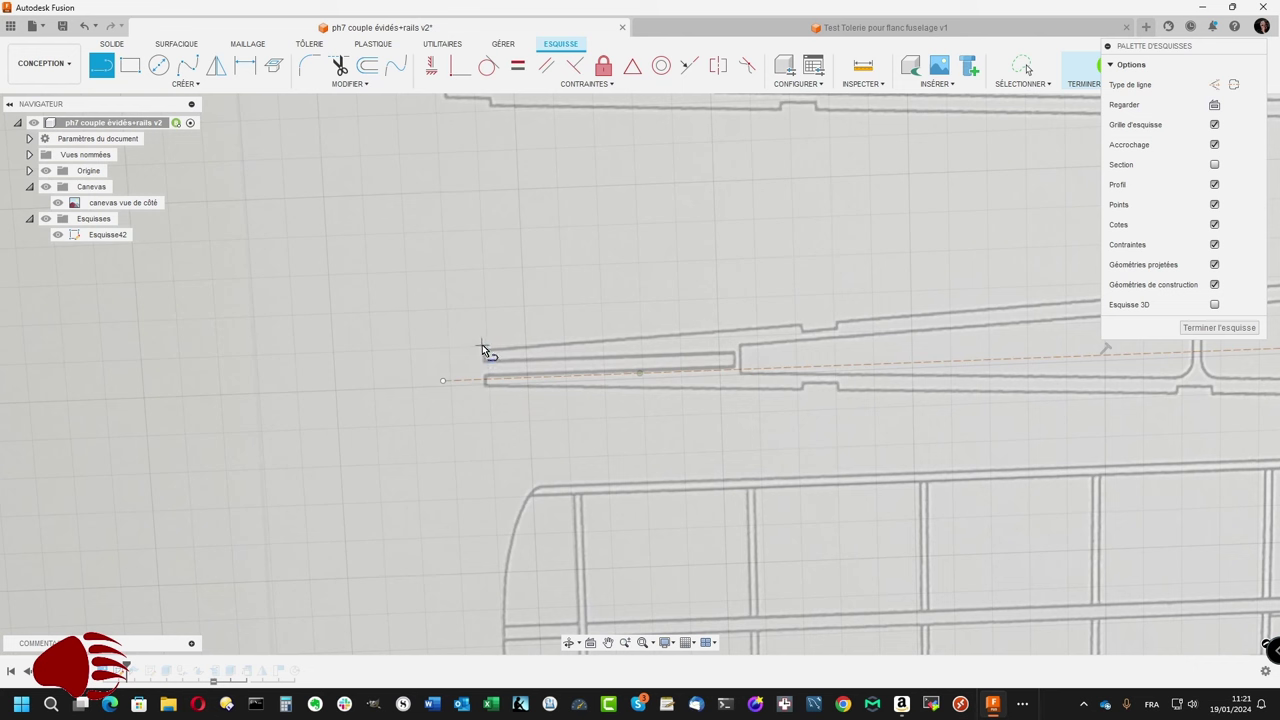
pyautogui.click(482, 342)
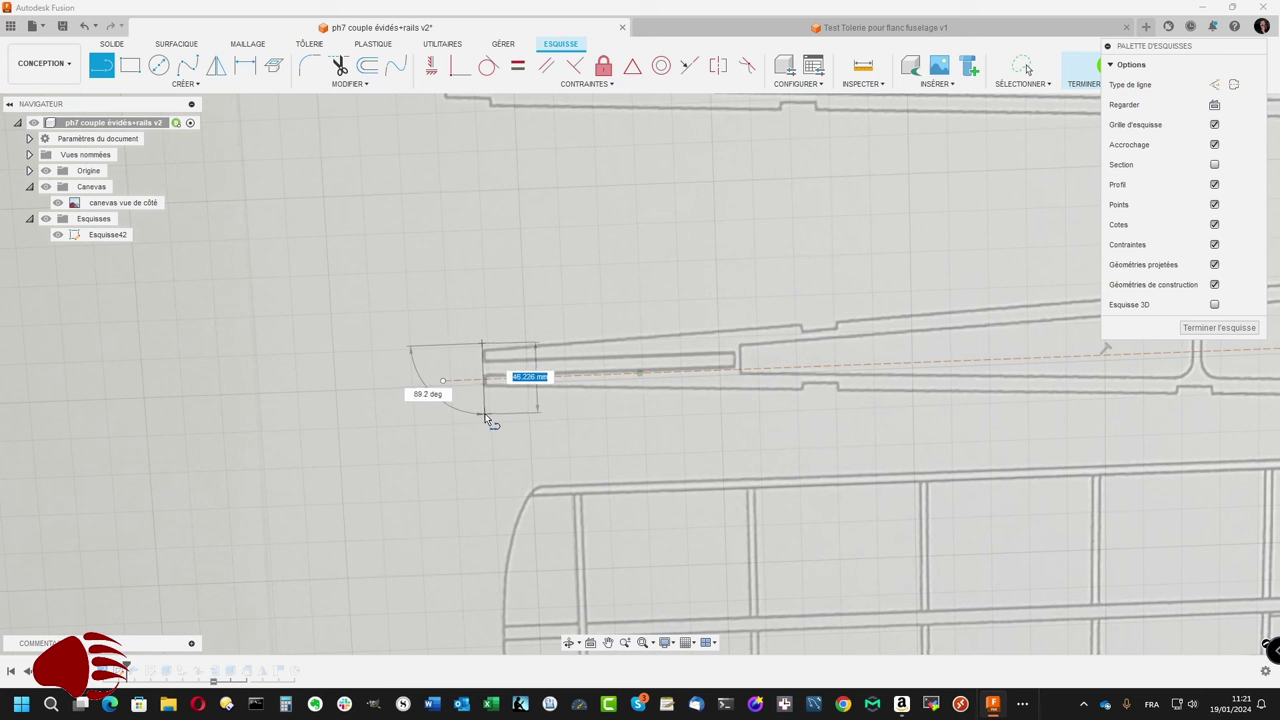
pyautogui.click(485, 416)
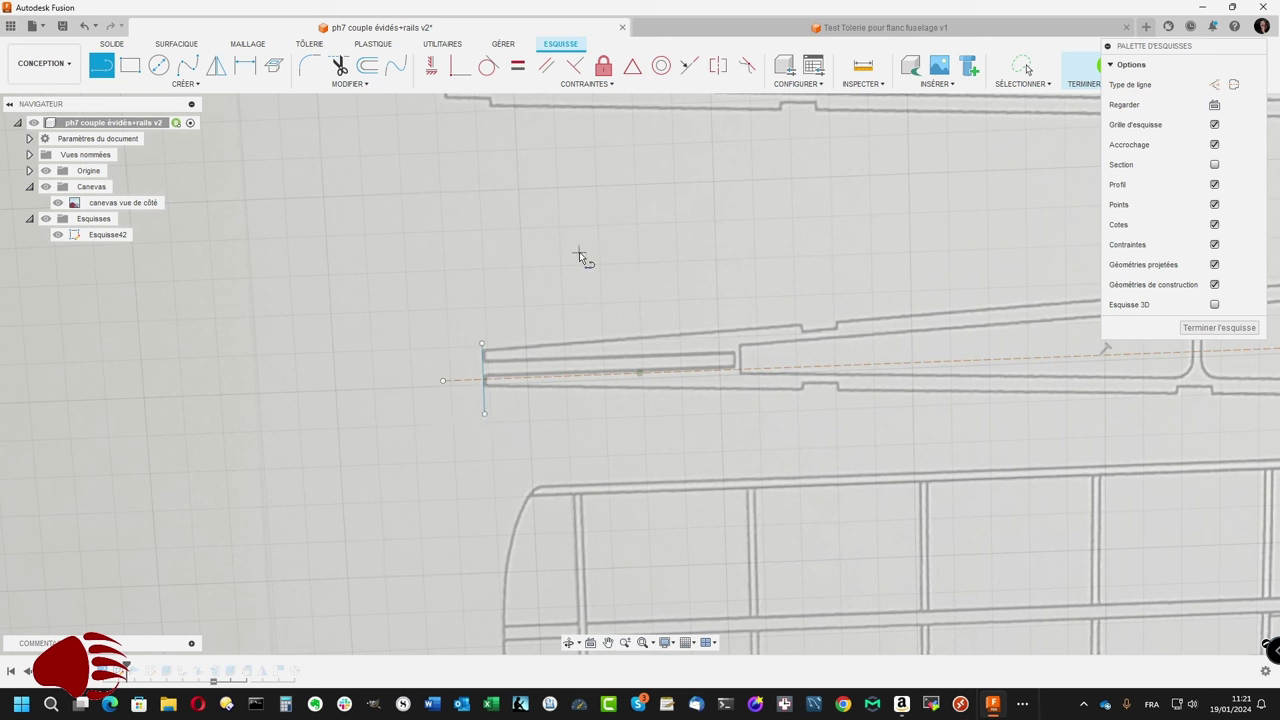
pyautogui.press('Escape')
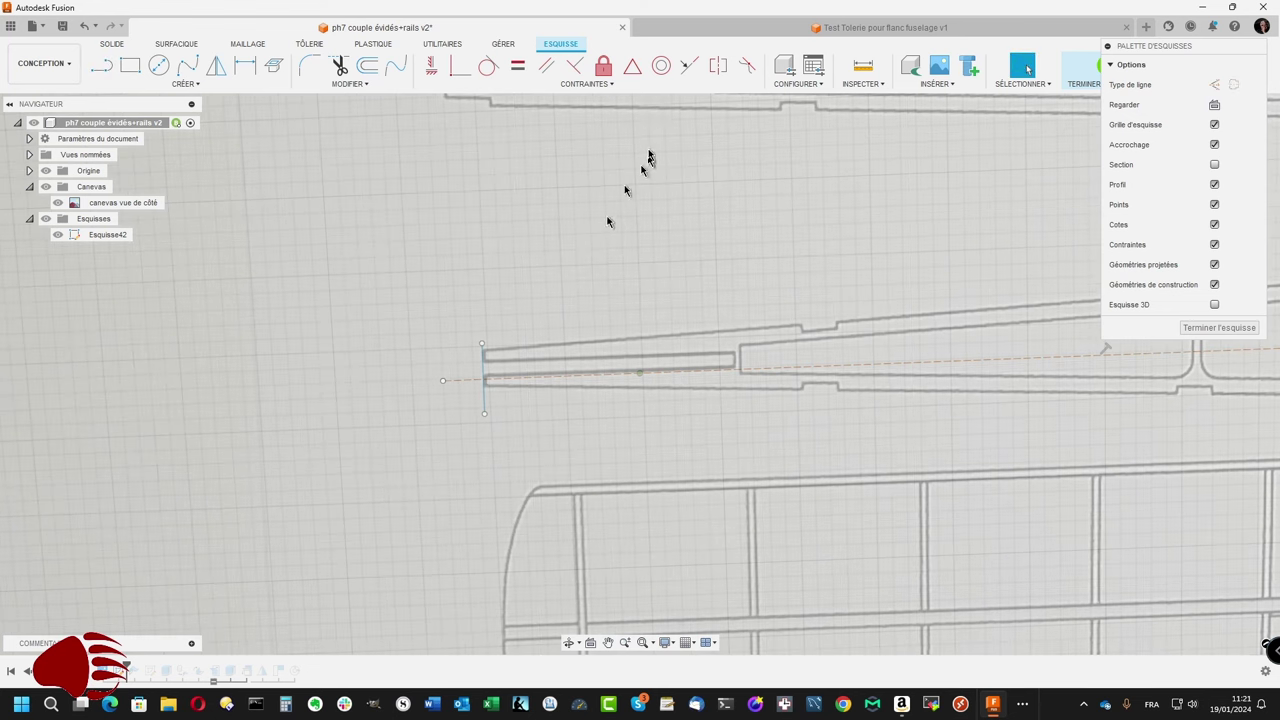
# Step: Constrain the new tip line to the dashed centreline
pyautogui.click(575, 66)
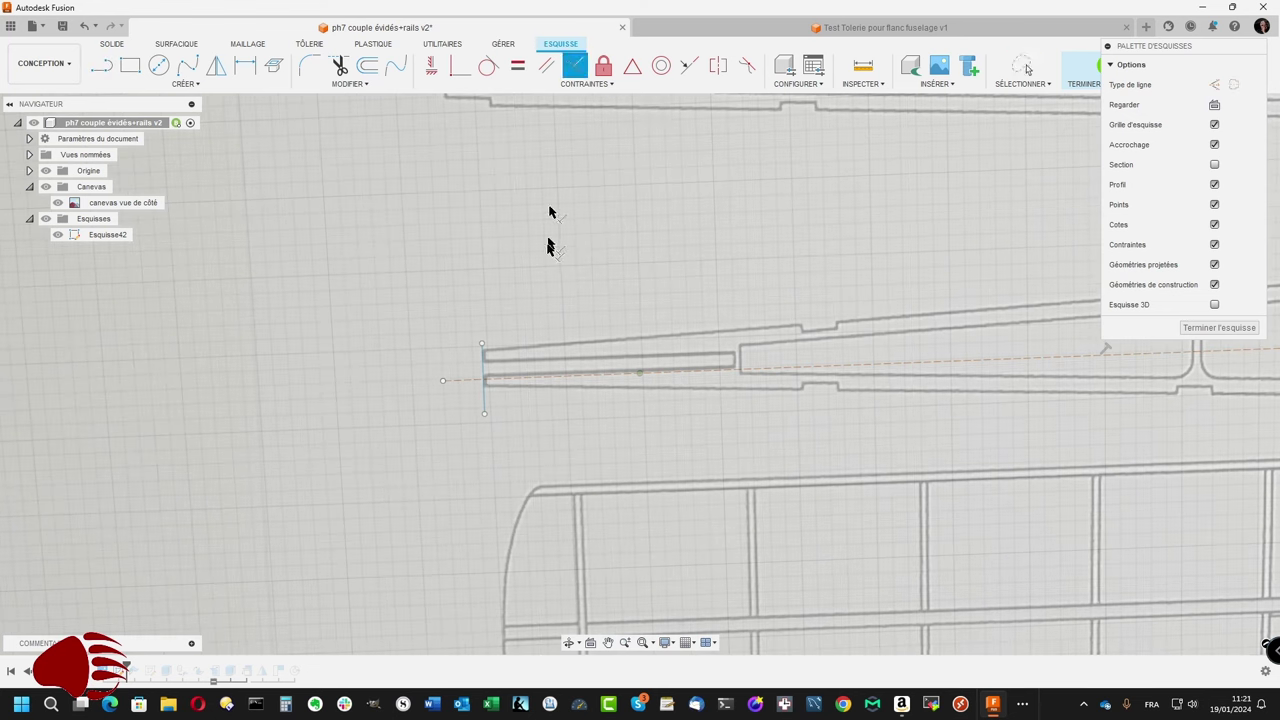
pyautogui.click(486, 365)
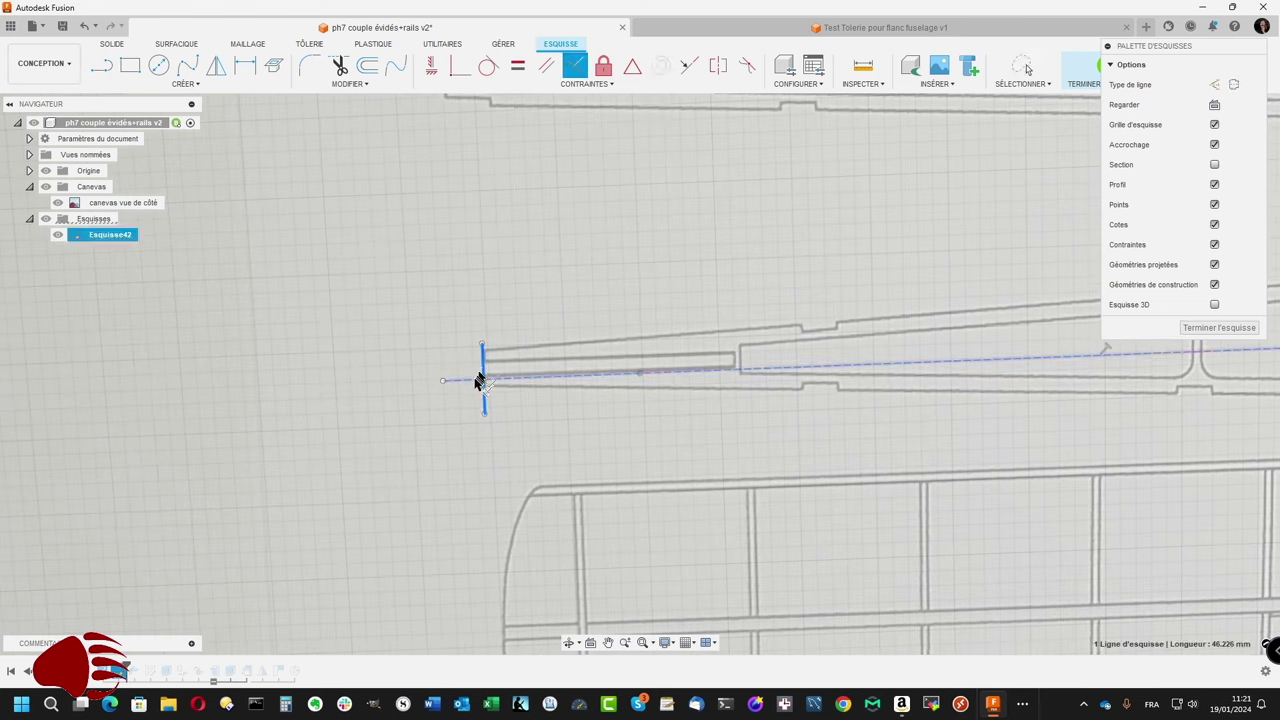
pyautogui.click(476, 381)
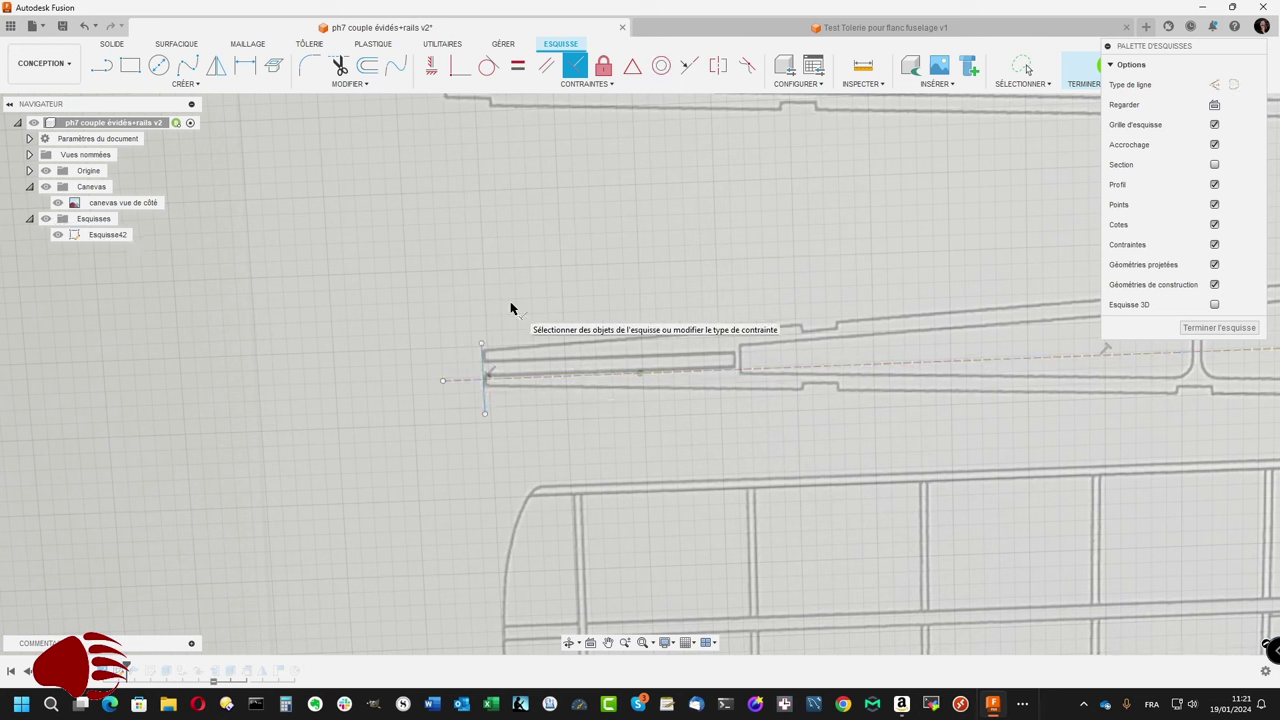
pyautogui.press('Escape')
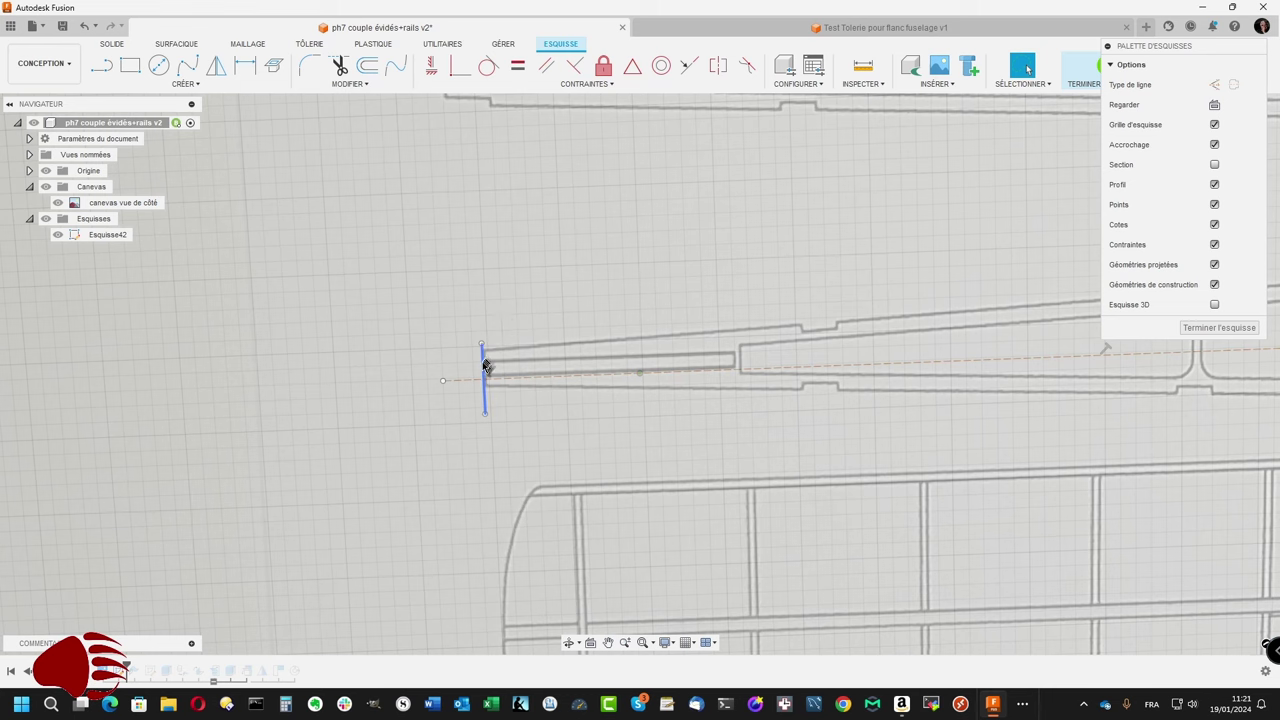
pyautogui.click(484, 367)
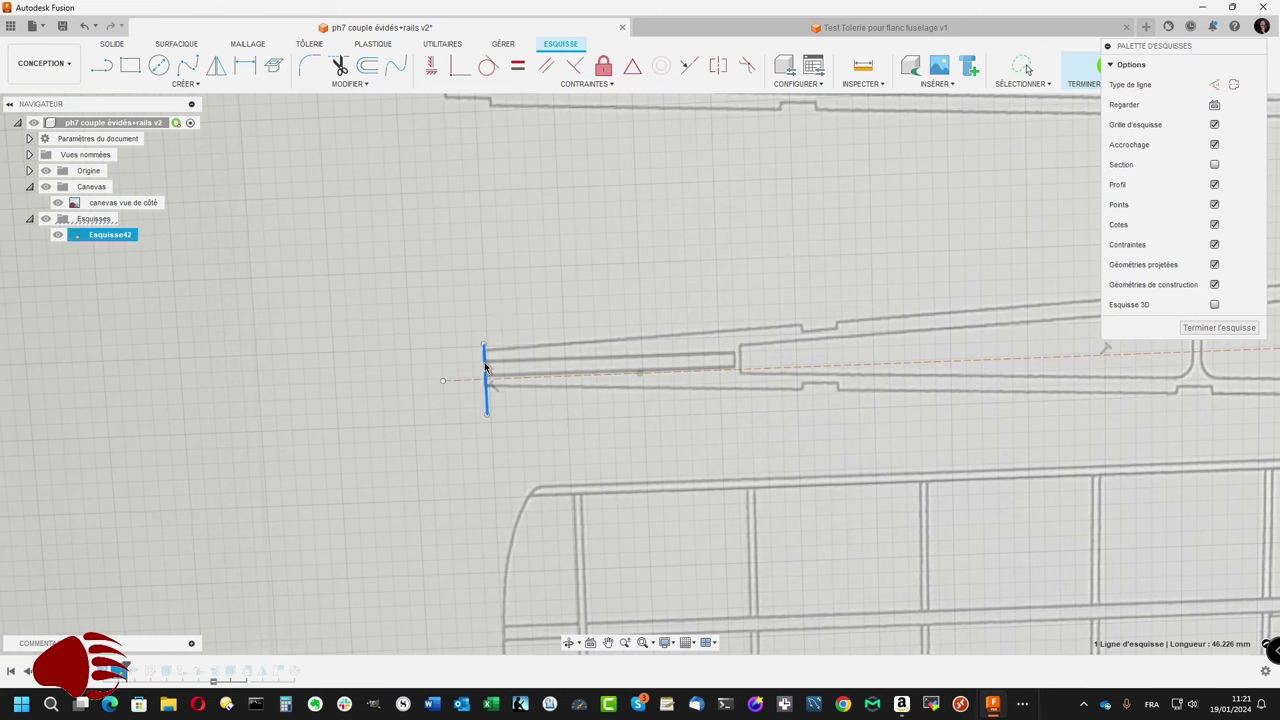
pyautogui.scroll(-1, 521, 314)
pyautogui.scroll(-1, 521, 314)
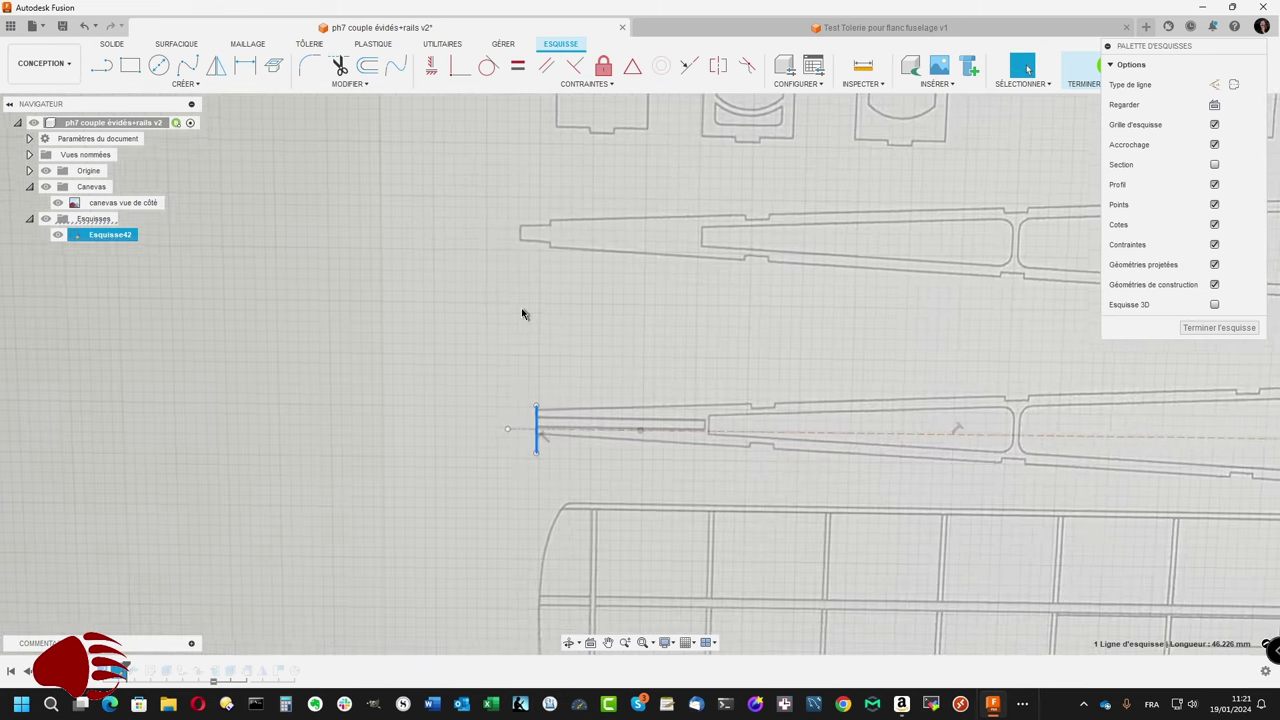
pyautogui.scroll(-1, 521, 314)
pyautogui.press('l')
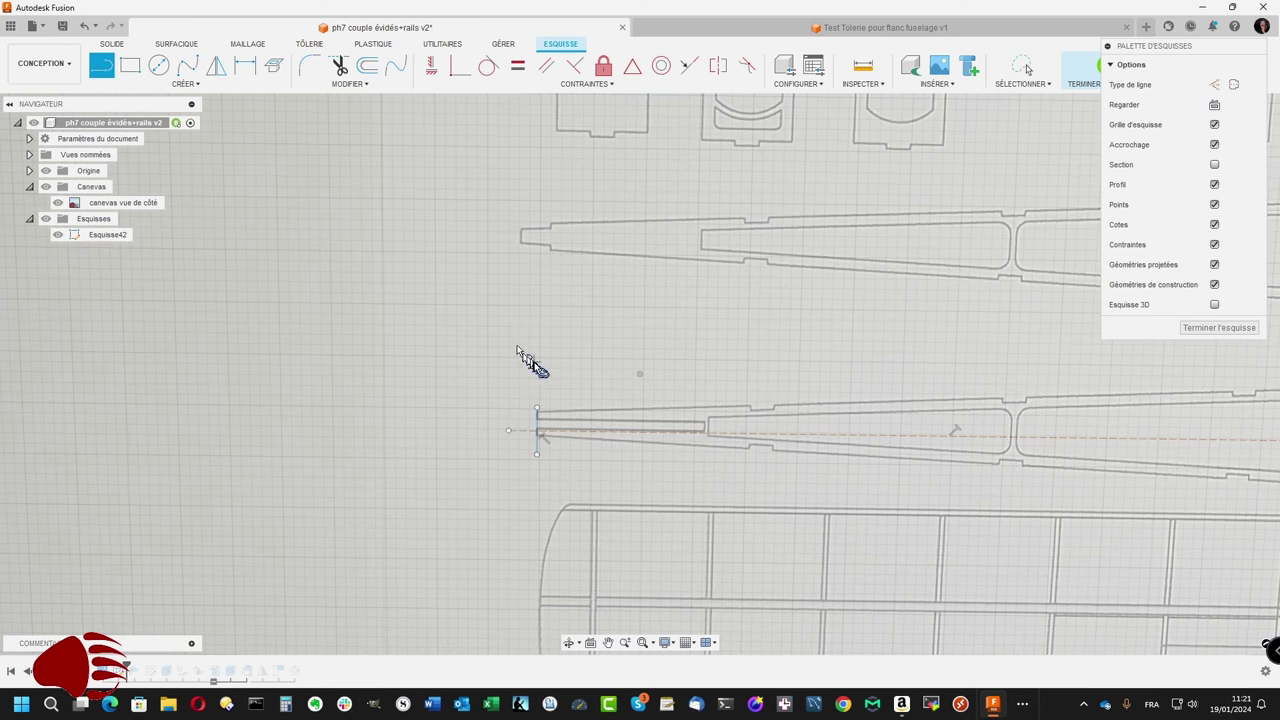
pyautogui.click(537, 430)
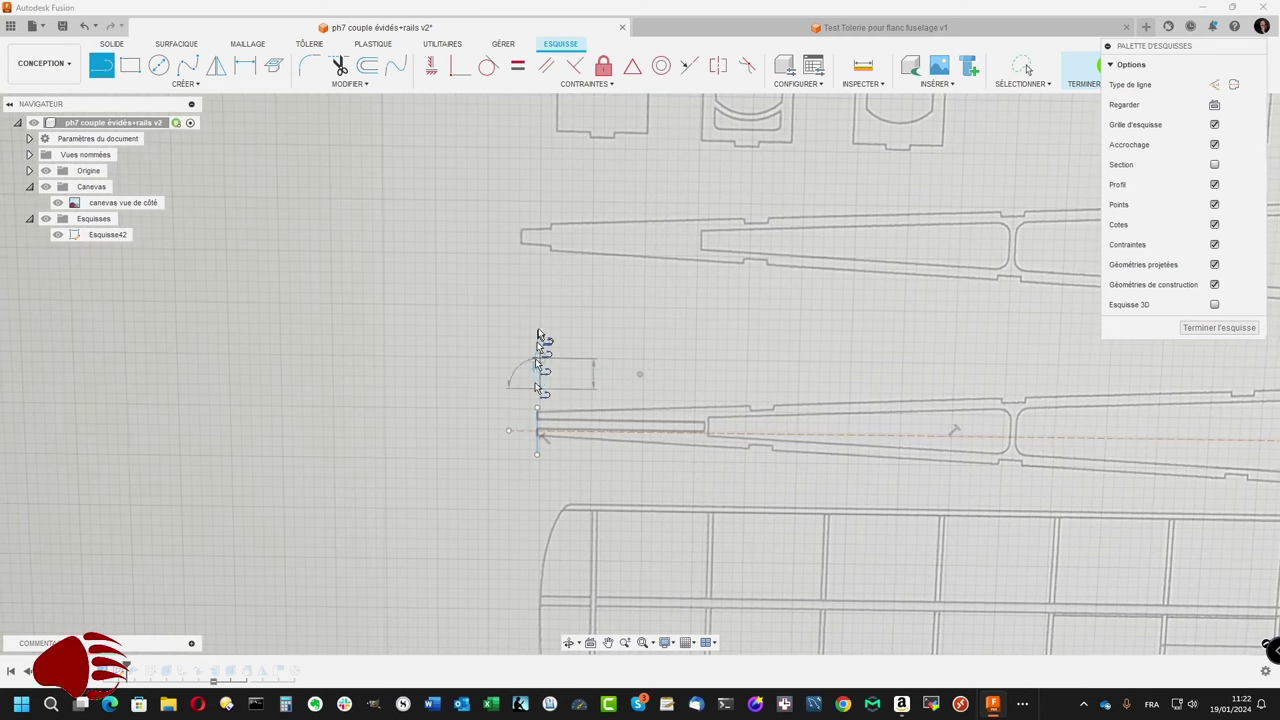
pyautogui.scroll(-2, 586, 166)
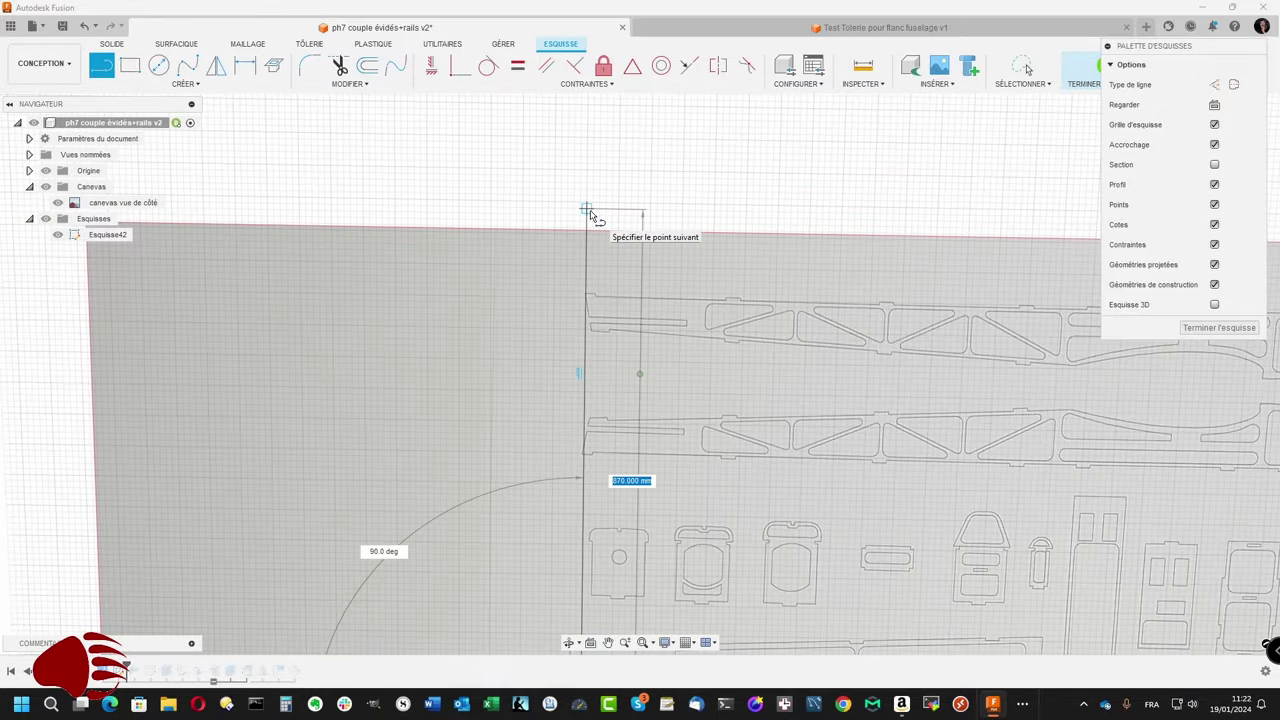
pyautogui.click(589, 213)
pyautogui.press('Escape')
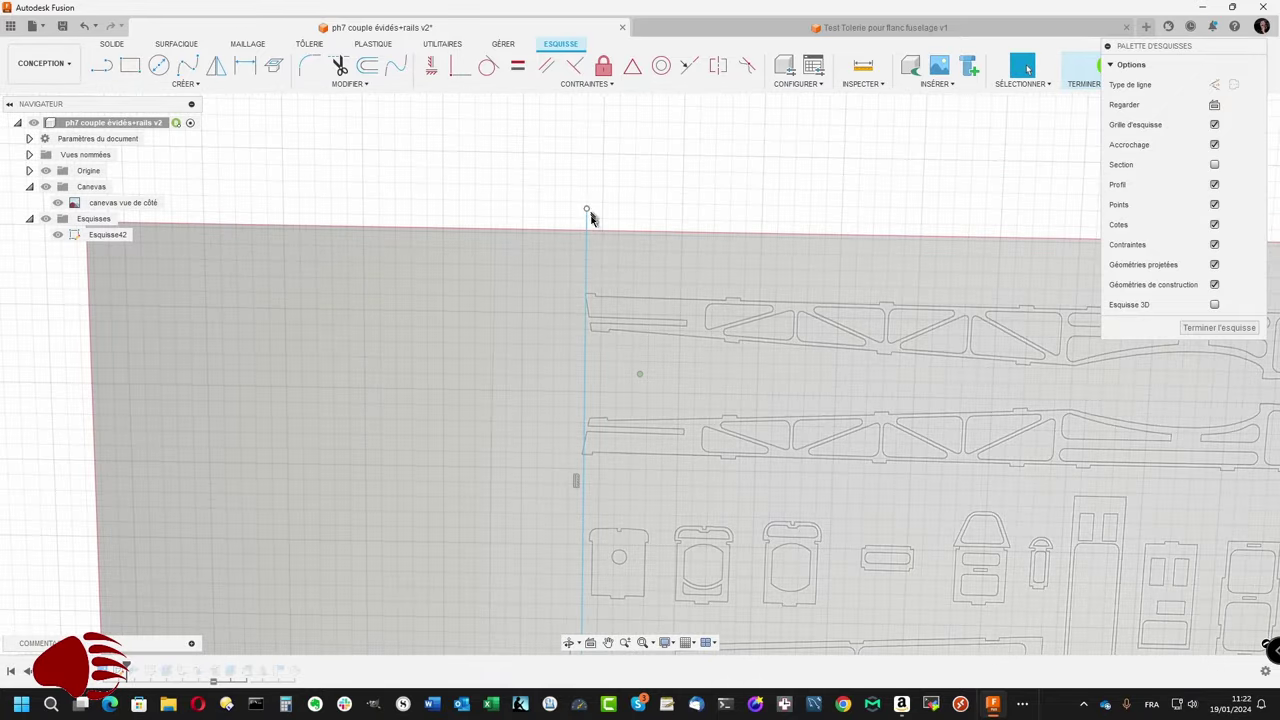
pyautogui.click(585, 330)
pyautogui.click(586, 331)
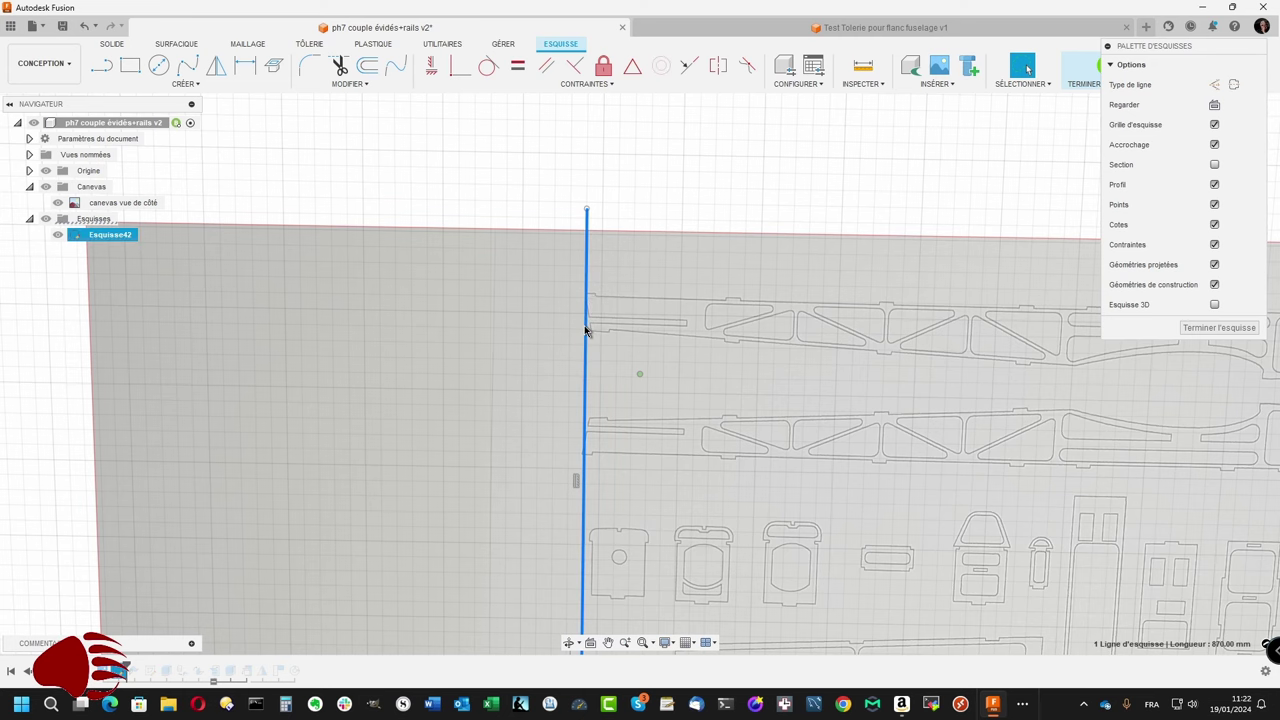
pyautogui.press('x')
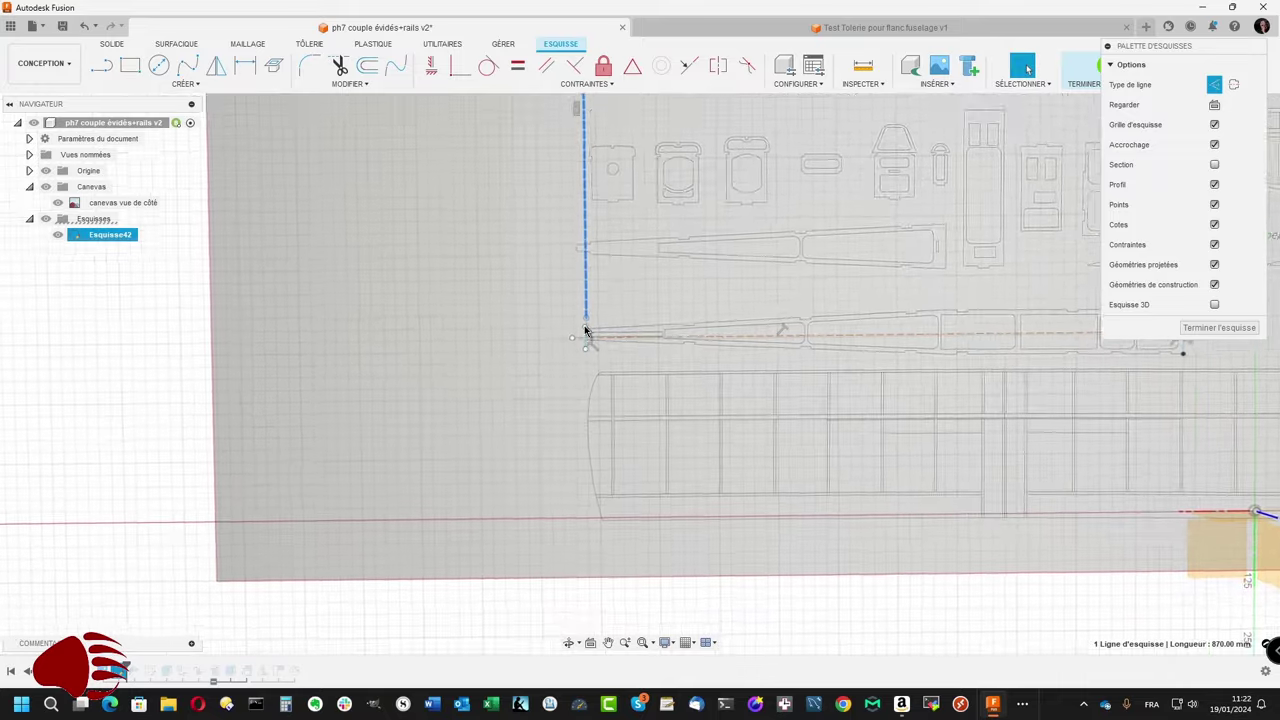
pyautogui.click(689, 66)
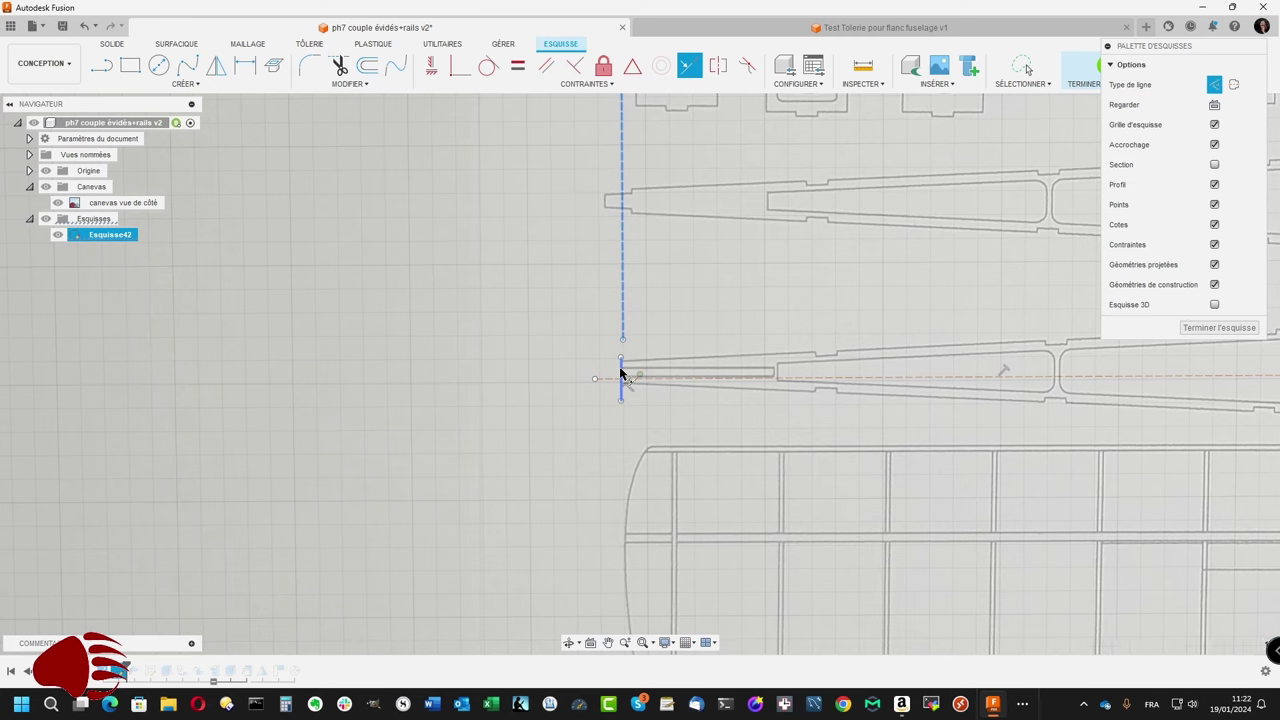
pyautogui.click(622, 335)
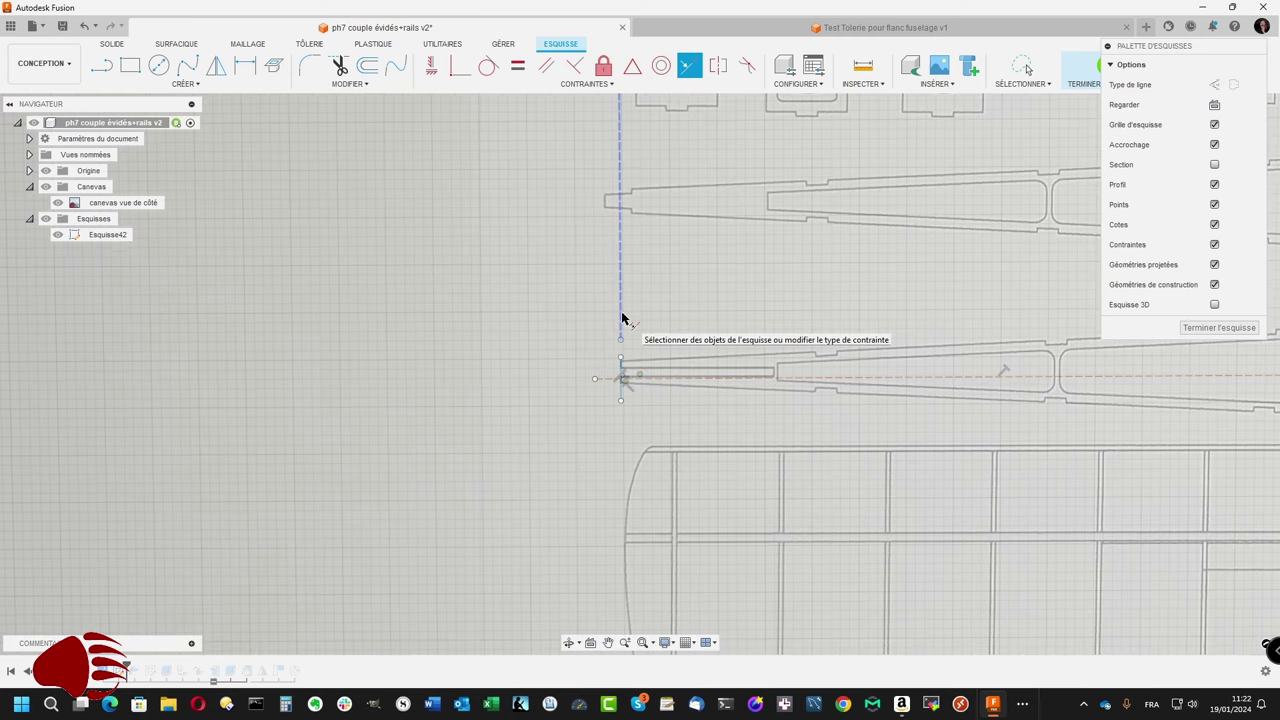
pyautogui.scroll(2, 666, 322)
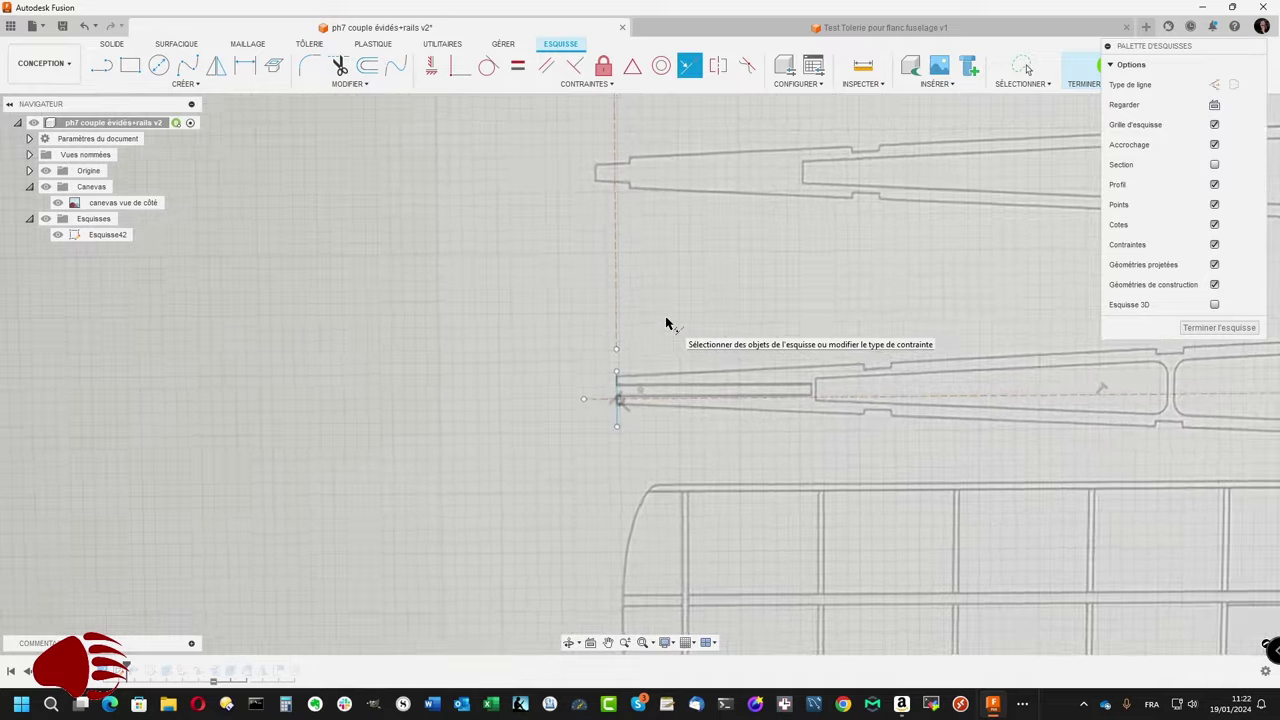
pyautogui.scroll(2, 666, 322)
pyautogui.scroll(1, 666, 322)
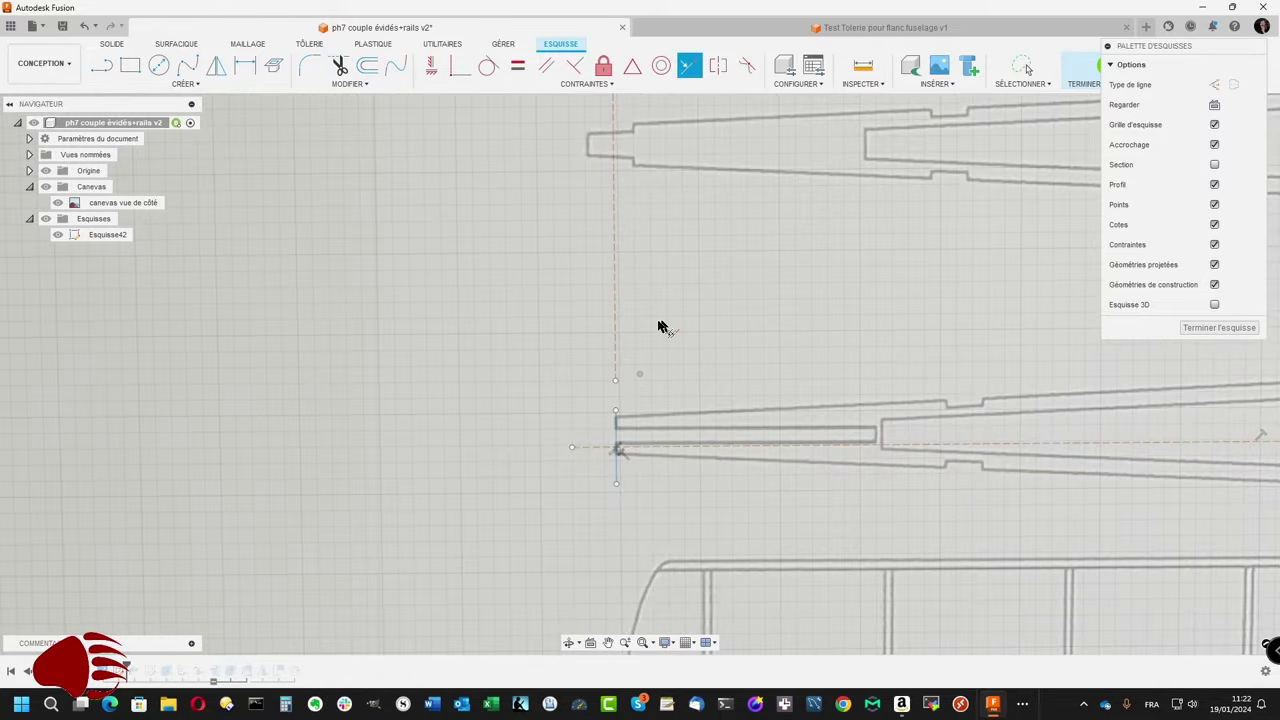
pyautogui.click(617, 336)
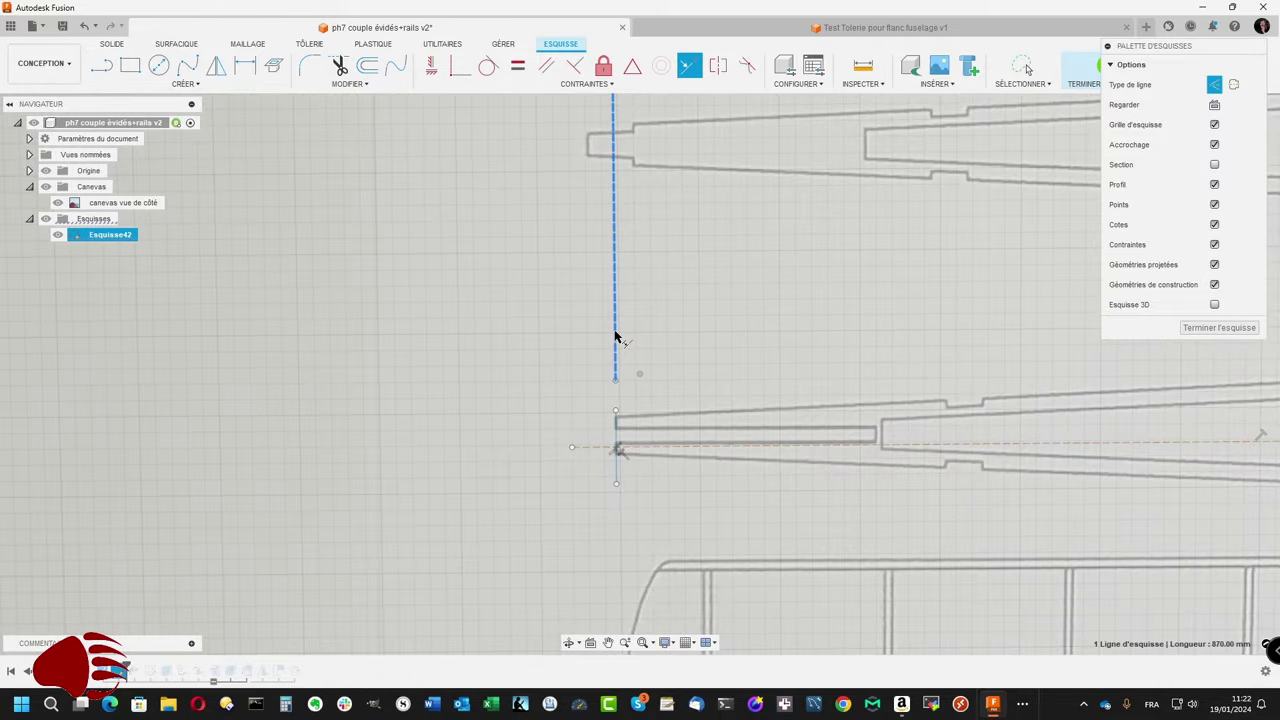
pyautogui.click(617, 426)
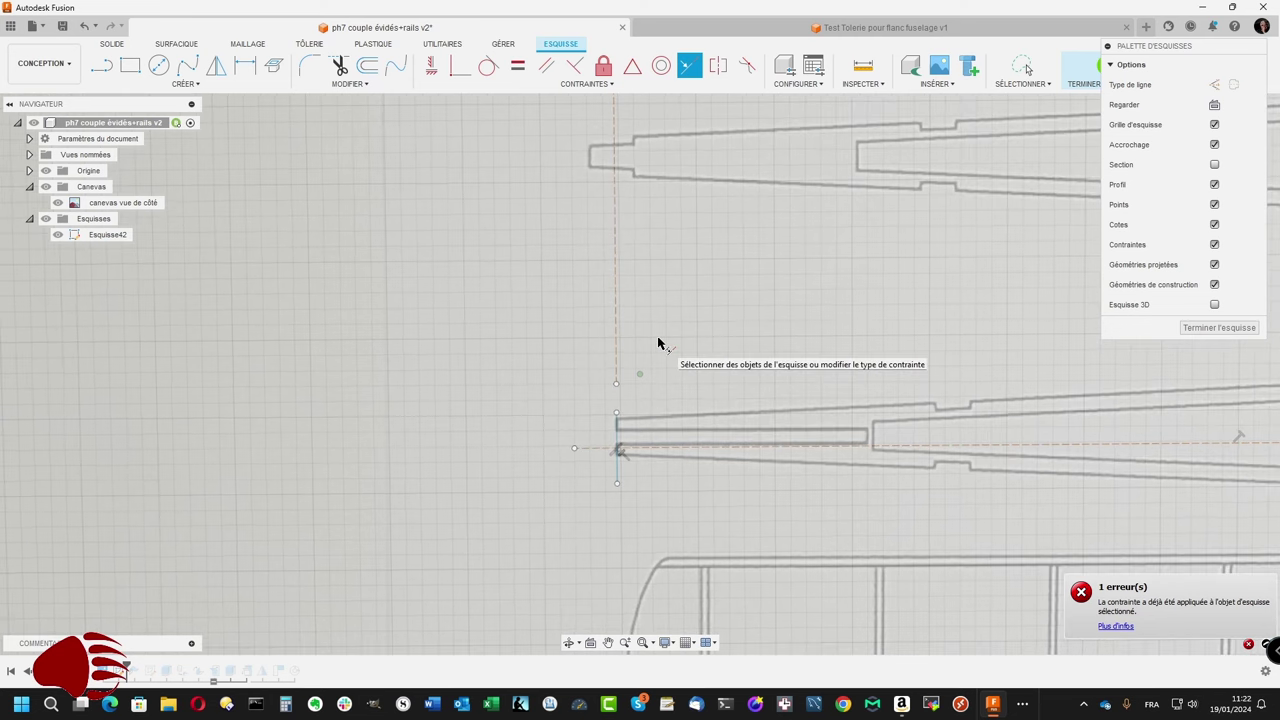
pyautogui.press('Escape')
pyautogui.scroll(-1, 658, 343)
pyautogui.scroll(-2, 658, 343)
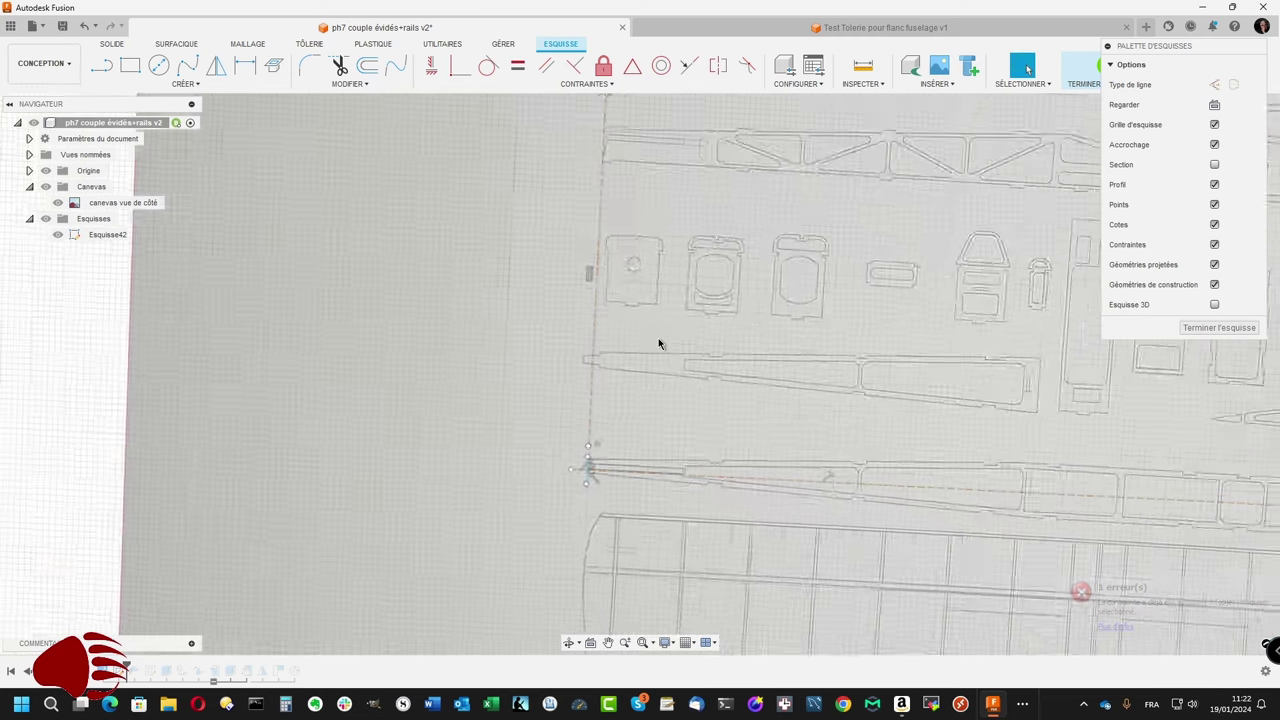
pyautogui.scroll(-1, 658, 343)
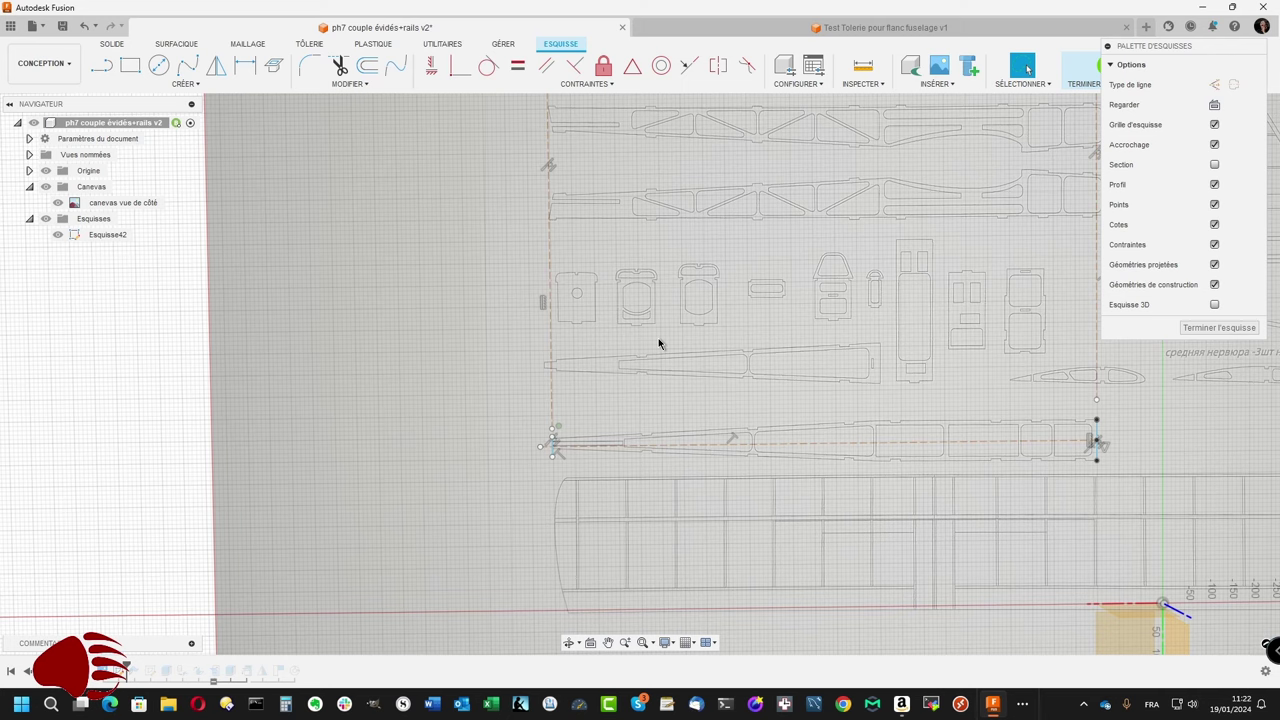
pyautogui.scroll(-1, 658, 343)
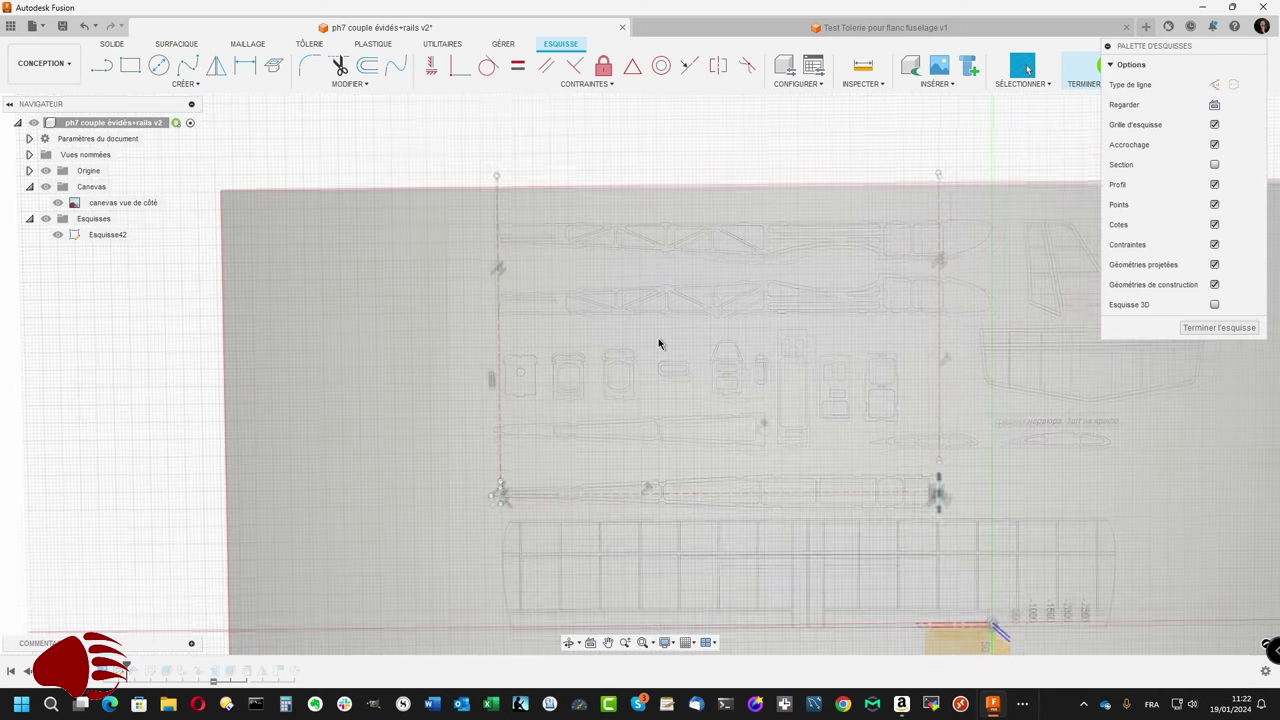
pyautogui.scroll(1, 620, 330)
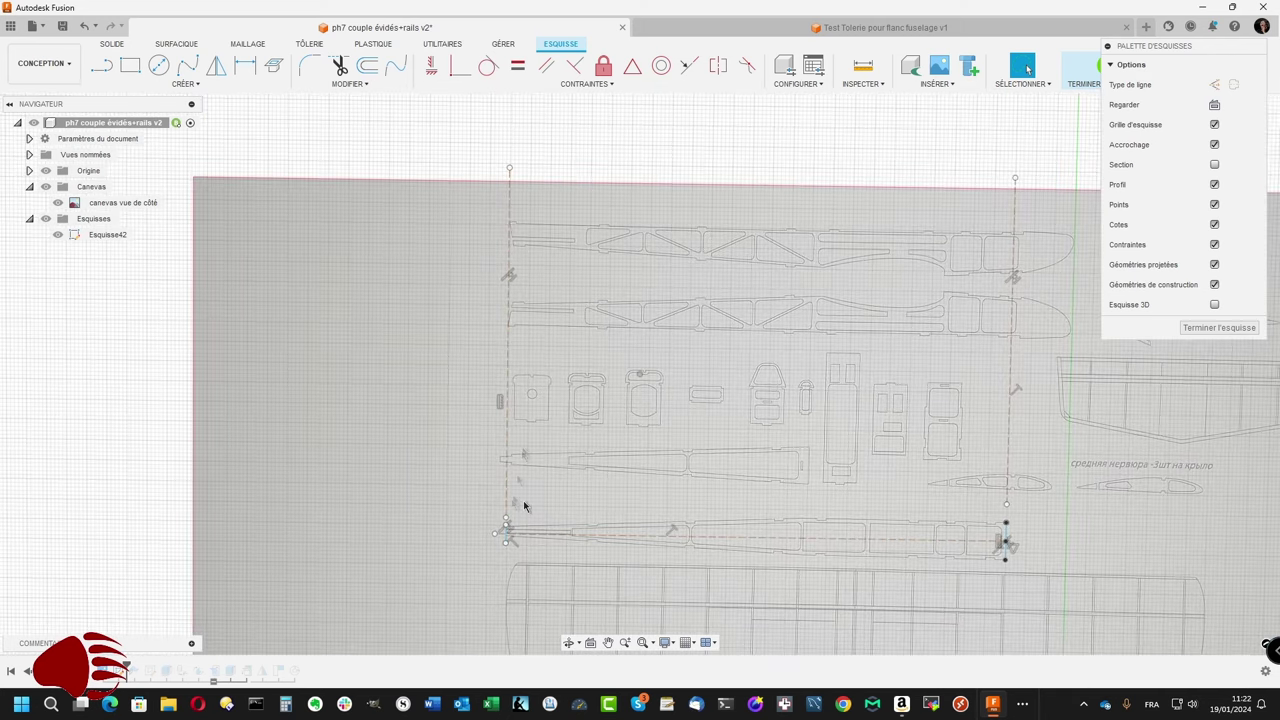
pyautogui.scroll(1, 528, 480)
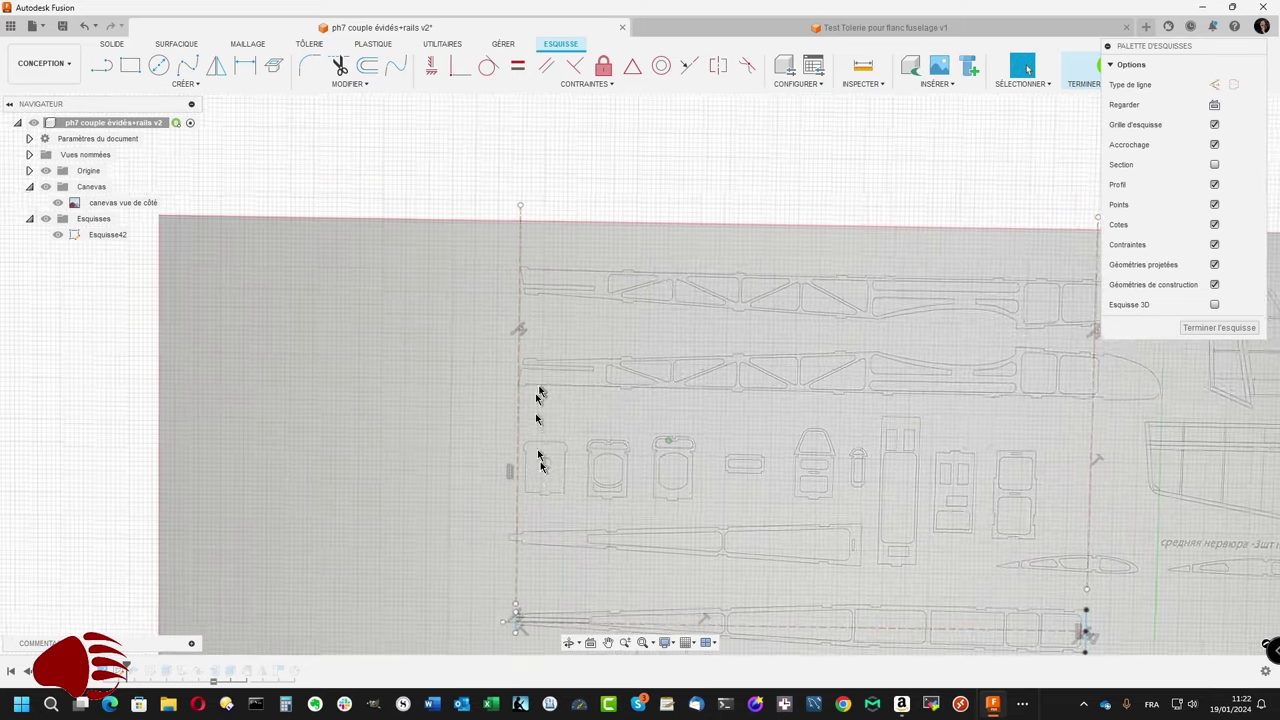
pyautogui.scroll(1, 538, 380)
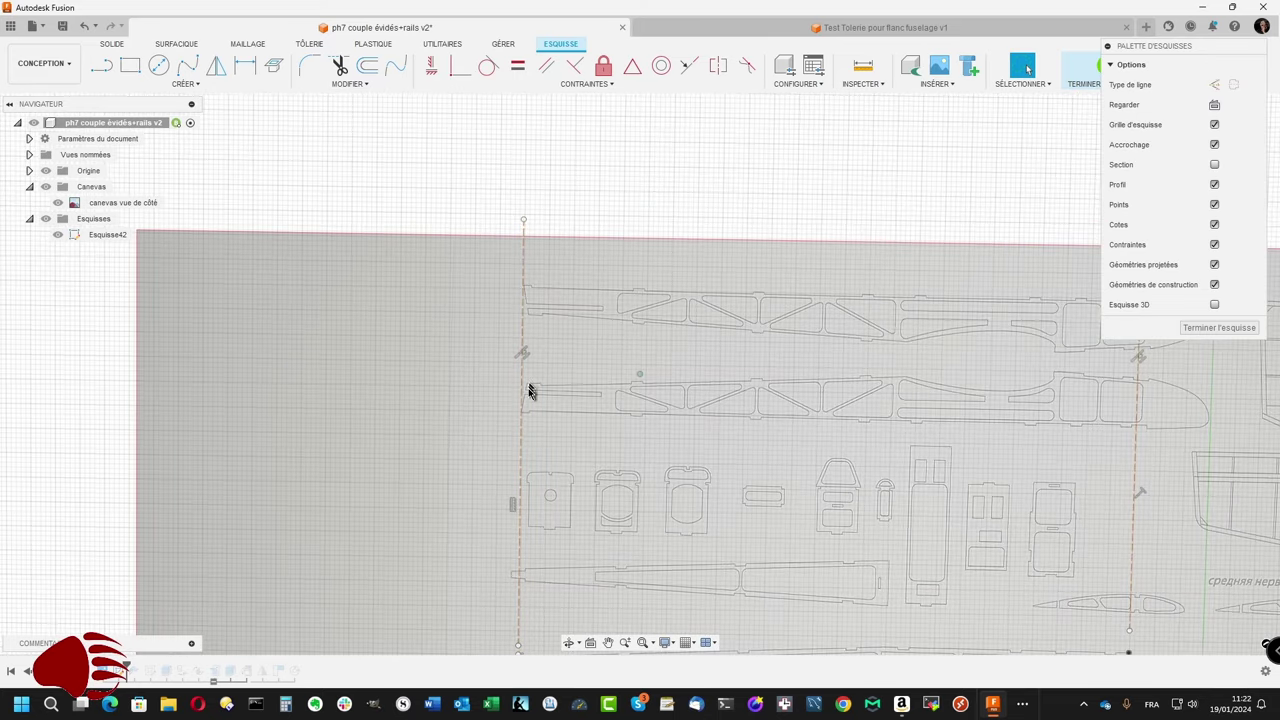
pyautogui.moveTo(528, 391)
pyautogui.keyDown('shift'); pyautogui.mouseDown(button='middle')
pyautogui.moveTo(760, 410)
pyautogui.moveTo(803, 400)
pyautogui.moveTo(803, 500)
pyautogui.moveTo(799, 468)
pyautogui.moveTo(822, 412)
pyautogui.mouseUp(button='middle'); pyautogui.keyUp('shift')
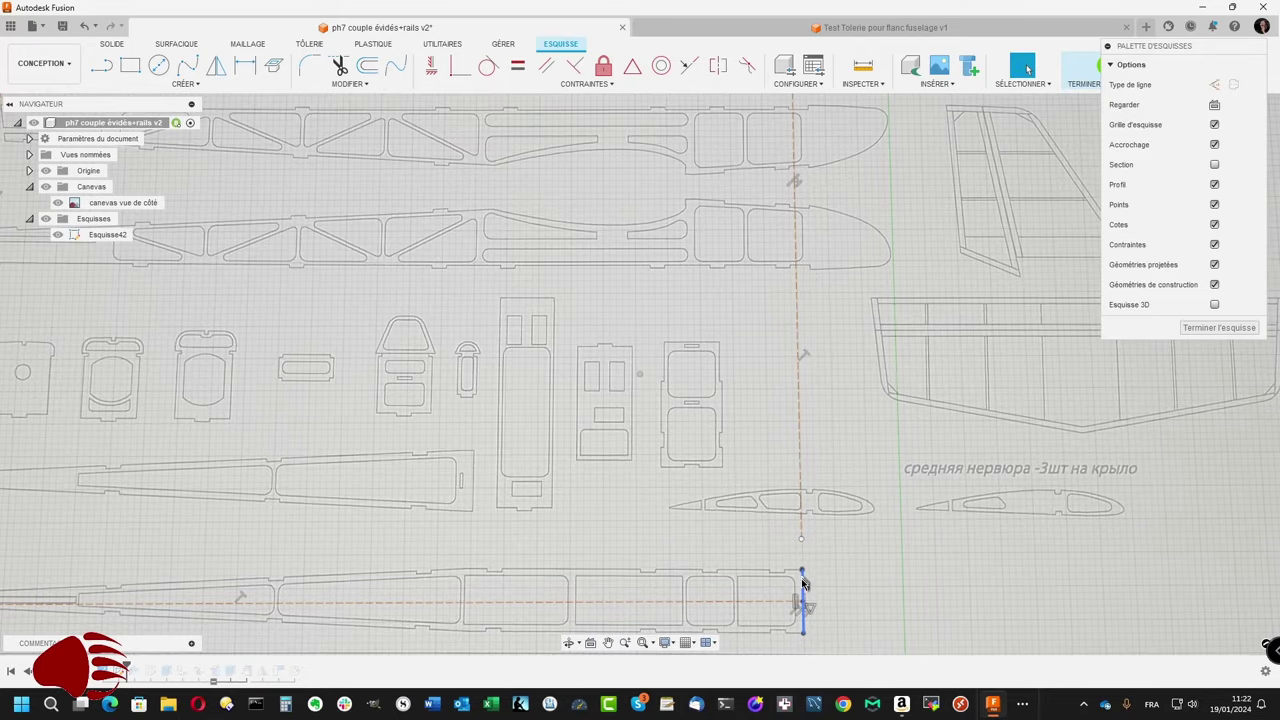
pyautogui.moveTo(801, 583)
pyautogui.keyDown('shift'); pyautogui.mouseDown(button='middle')
pyautogui.moveTo(808, 634)
pyautogui.moveTo(826, 371)
pyautogui.mouseUp(button='middle'); pyautogui.keyUp('shift')
pyautogui.press('F6')
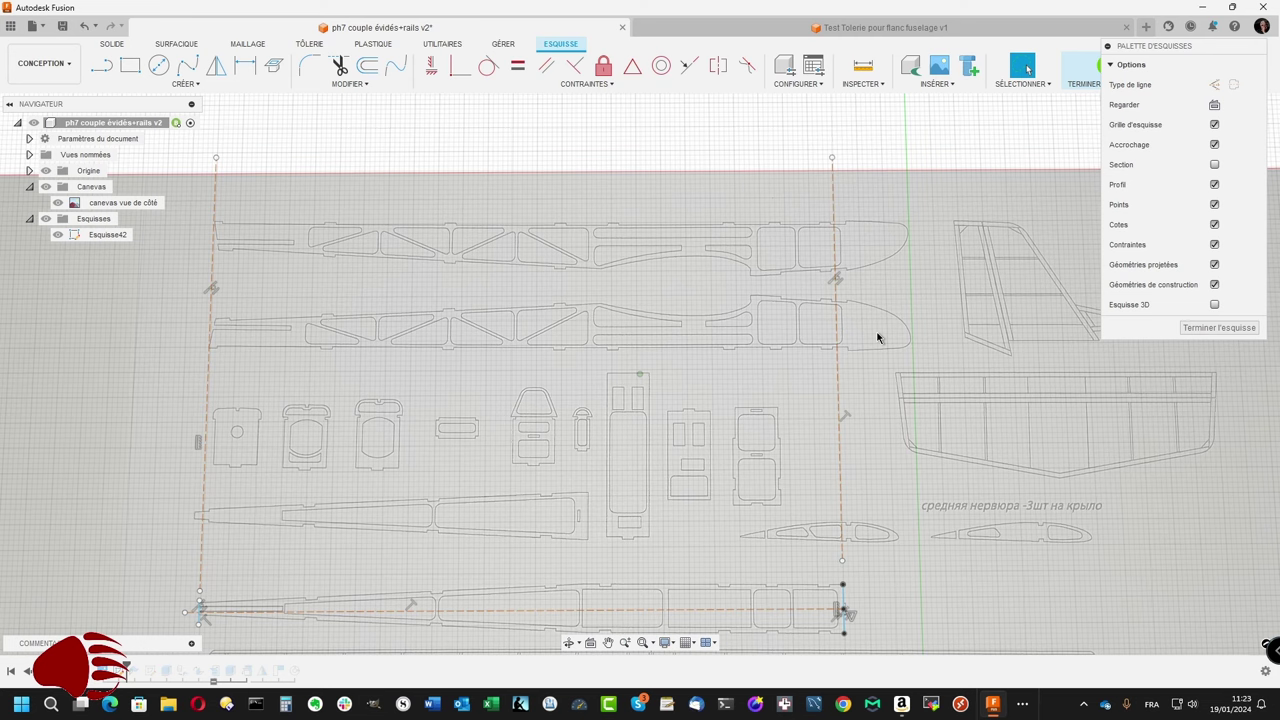
pyautogui.scroll(1, 877, 337)
# Step: Draw a line of about 658.78 mm leftward along the rail's top edge from its top-right corner
pyautogui.moveTo(877, 337); pyautogui.dragTo(870, 310, button='middle')
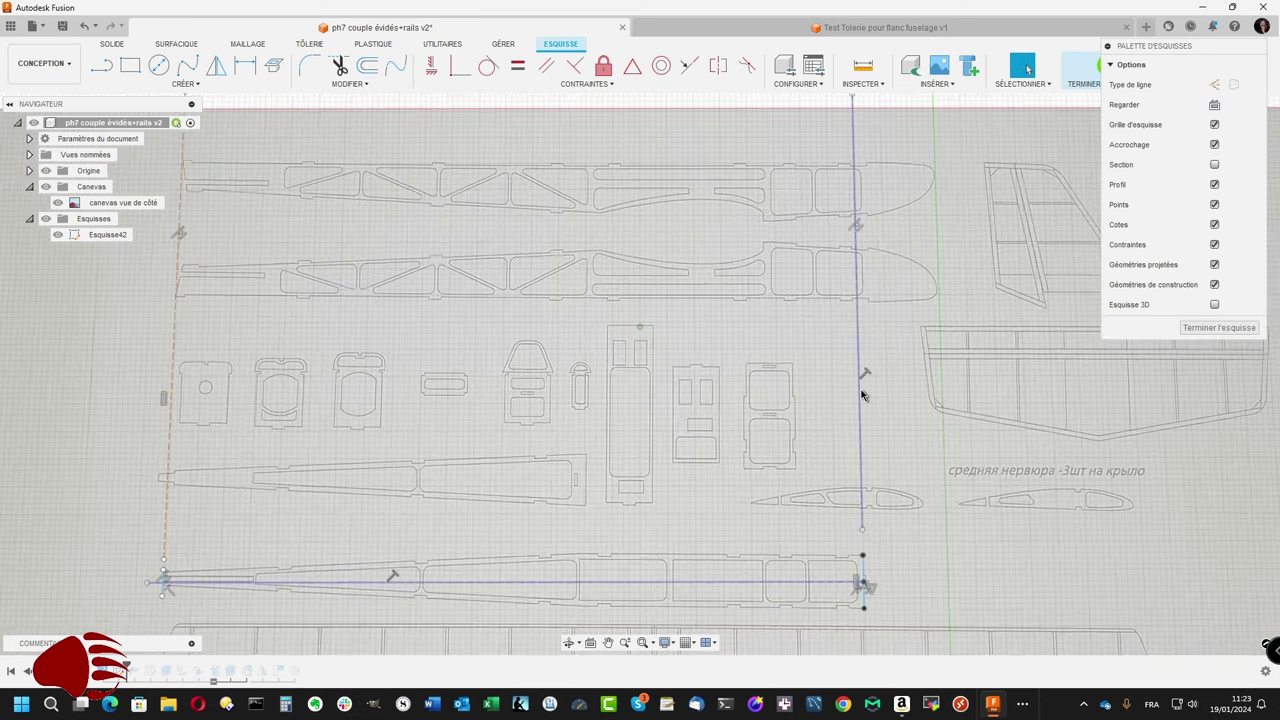
pyautogui.scroll(4, 858, 420)
pyautogui.scroll(2, 858, 420)
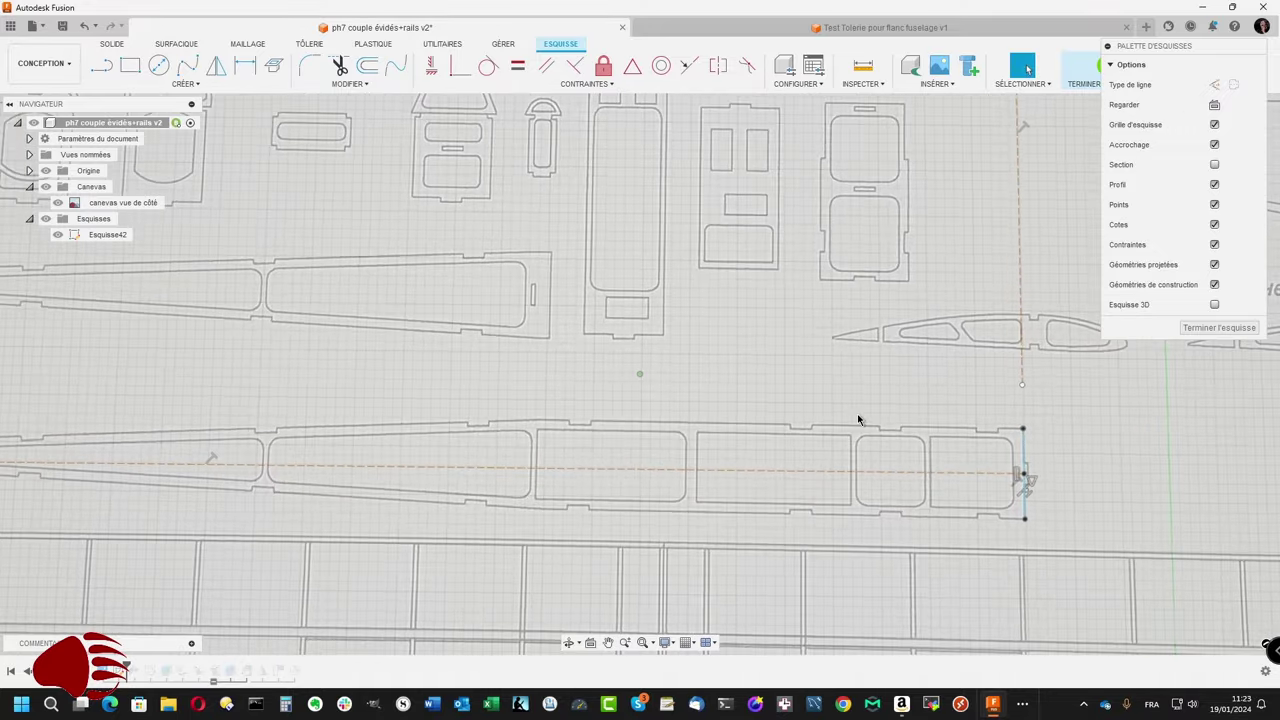
pyautogui.scroll(1, 858, 420)
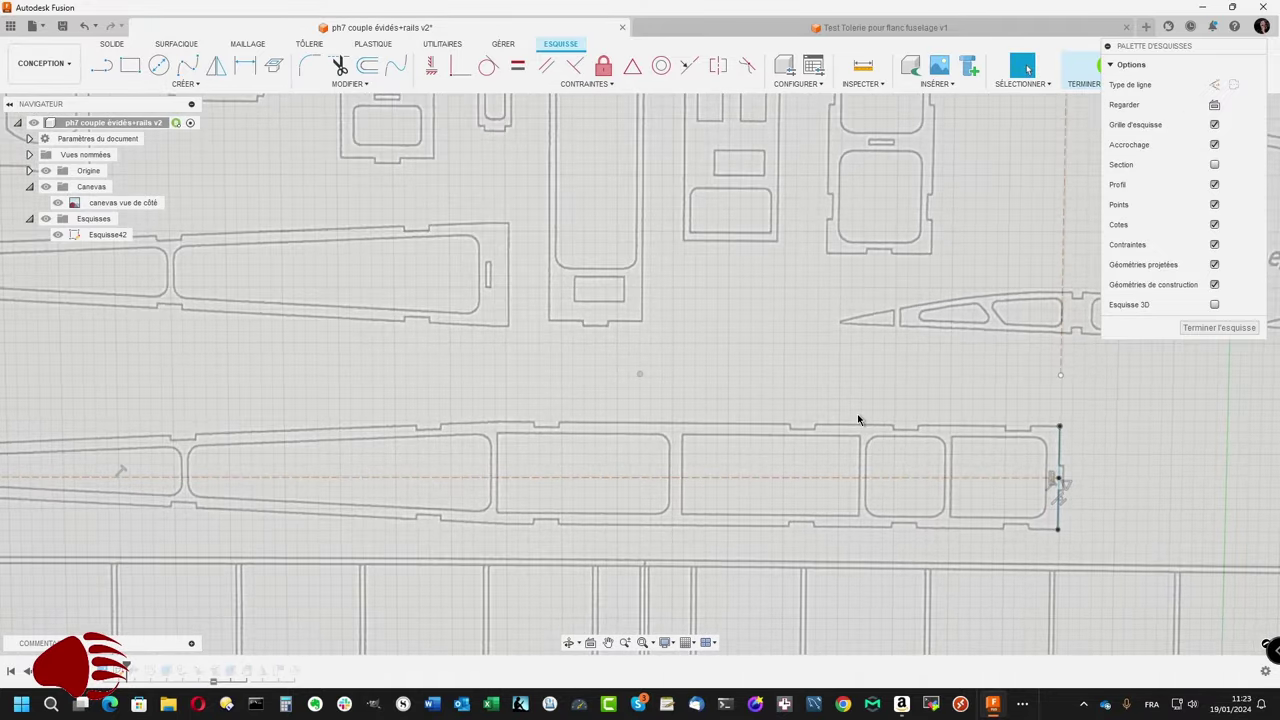
pyautogui.press('l')
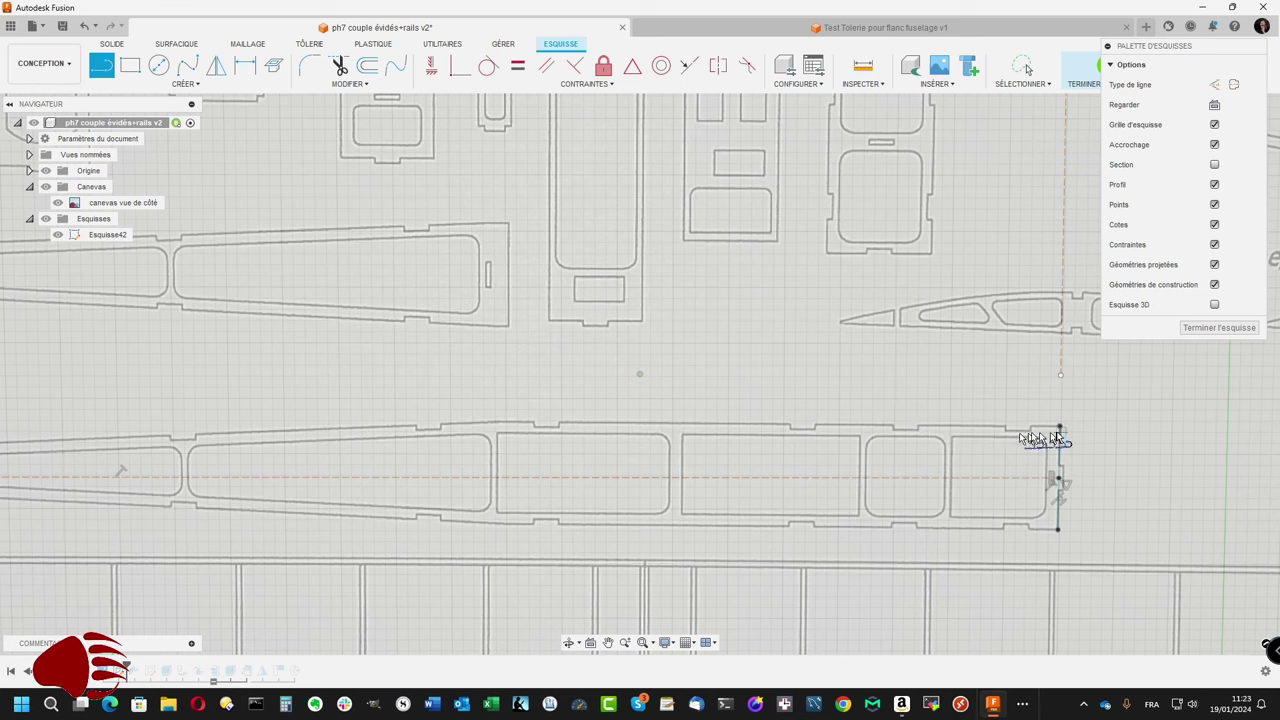
pyautogui.click(1059, 427)
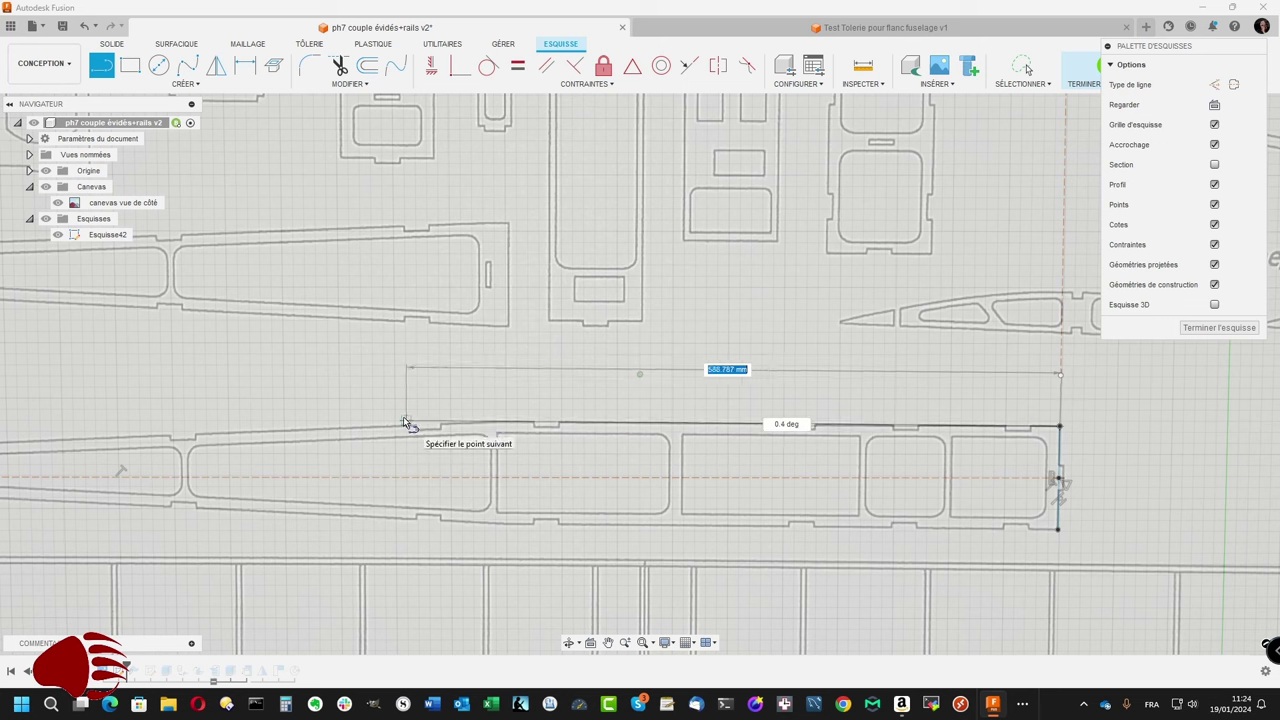
pyautogui.click(333, 420)
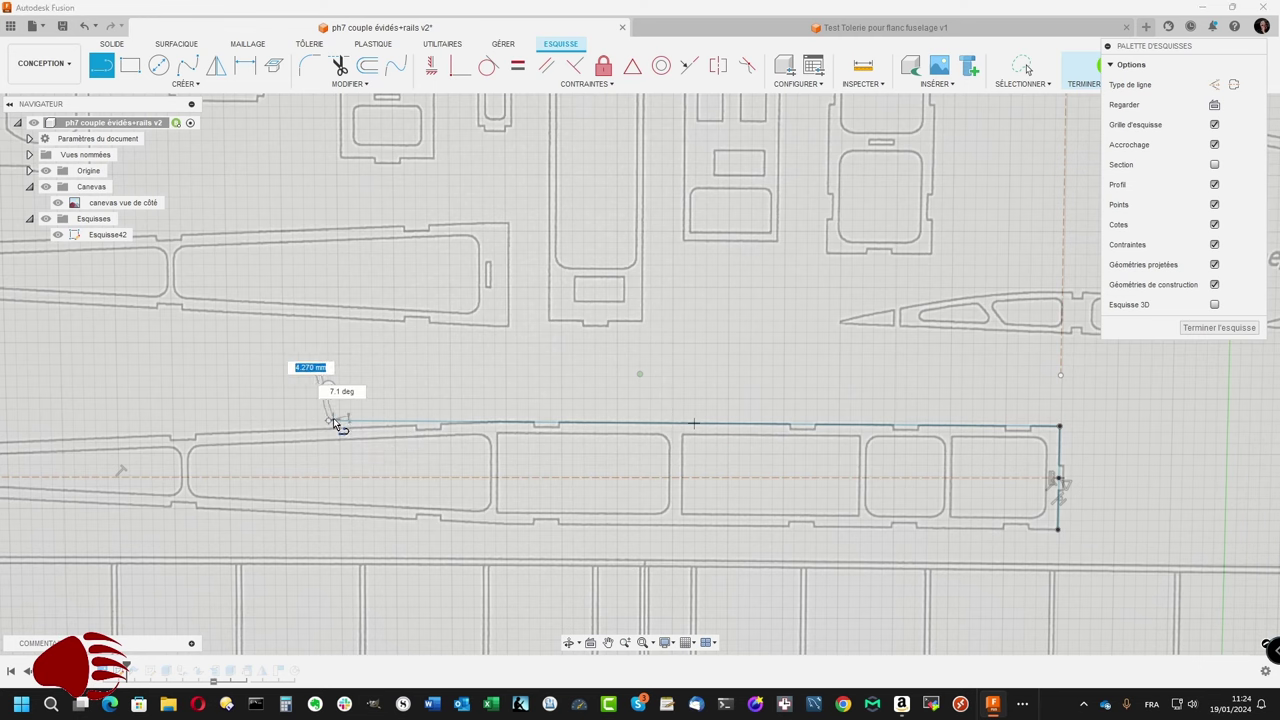
pyautogui.press('Escape')
pyautogui.scroll(2, 380, 426)
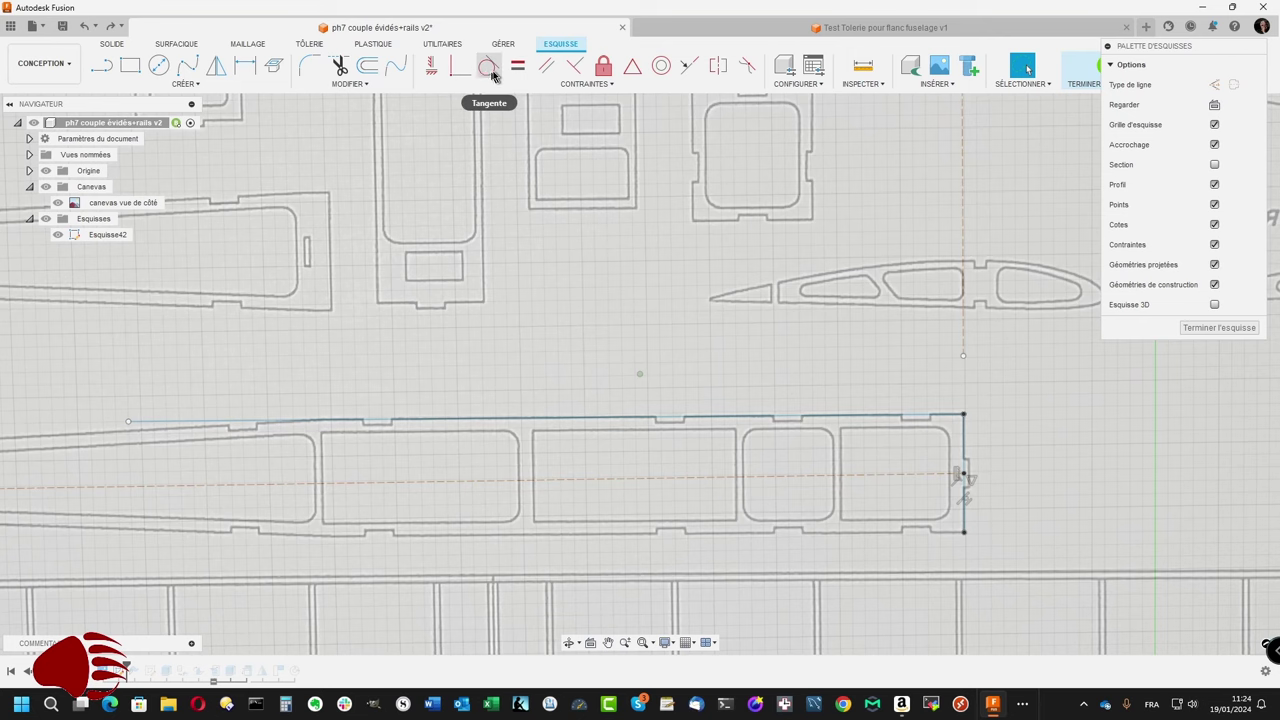
# Step: Constrain the new top line against the outline's squared-off right edge
pyautogui.click(572, 65)
pyautogui.scroll(2, 760, 400)
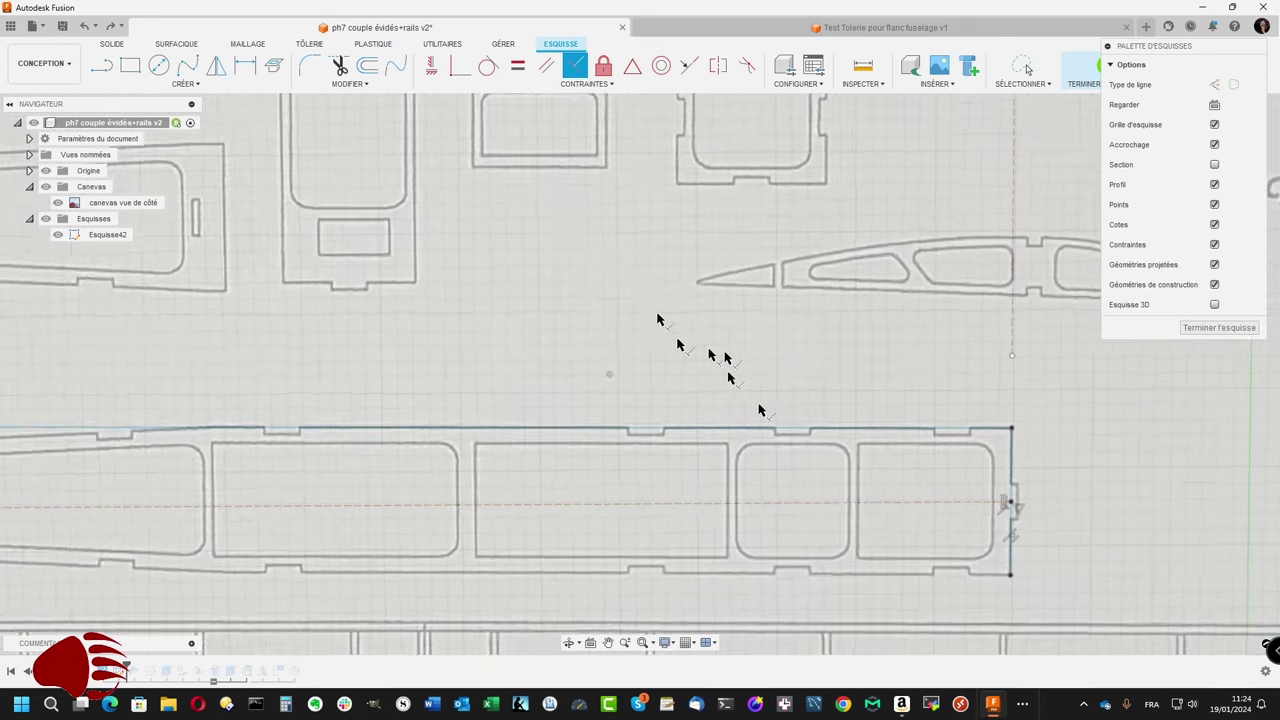
pyautogui.click(906, 440)
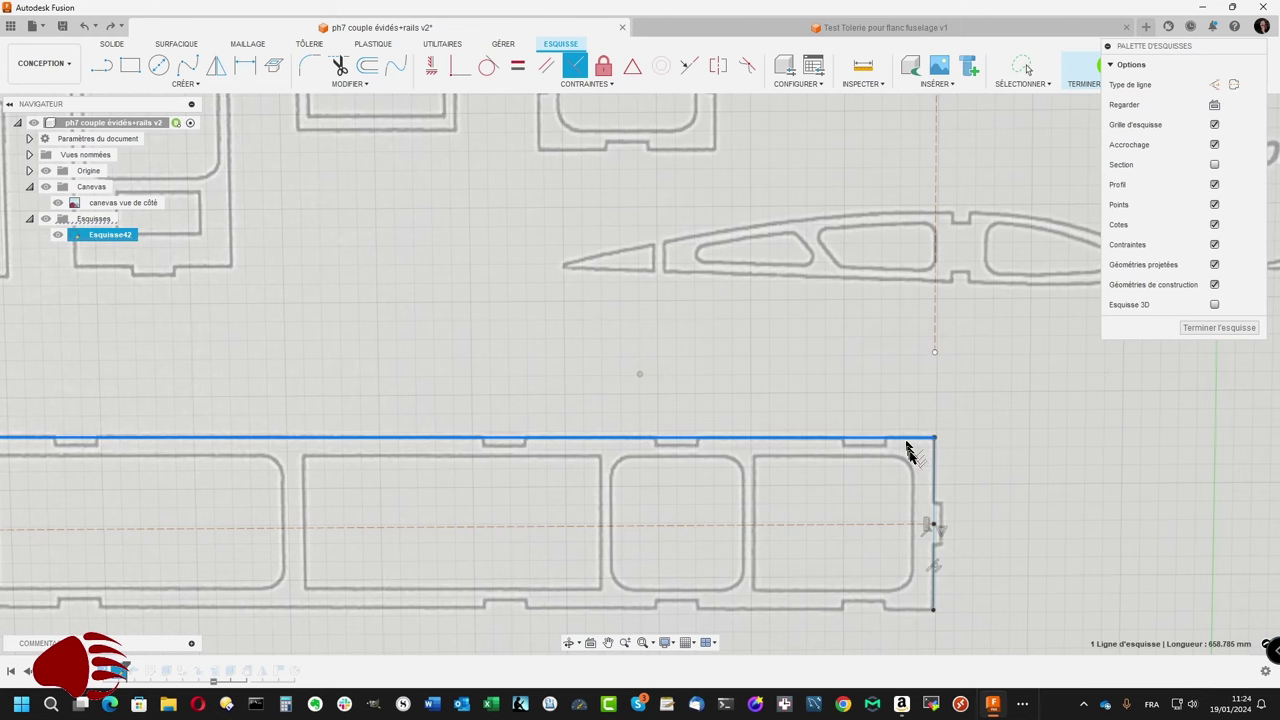
pyautogui.click(932, 465)
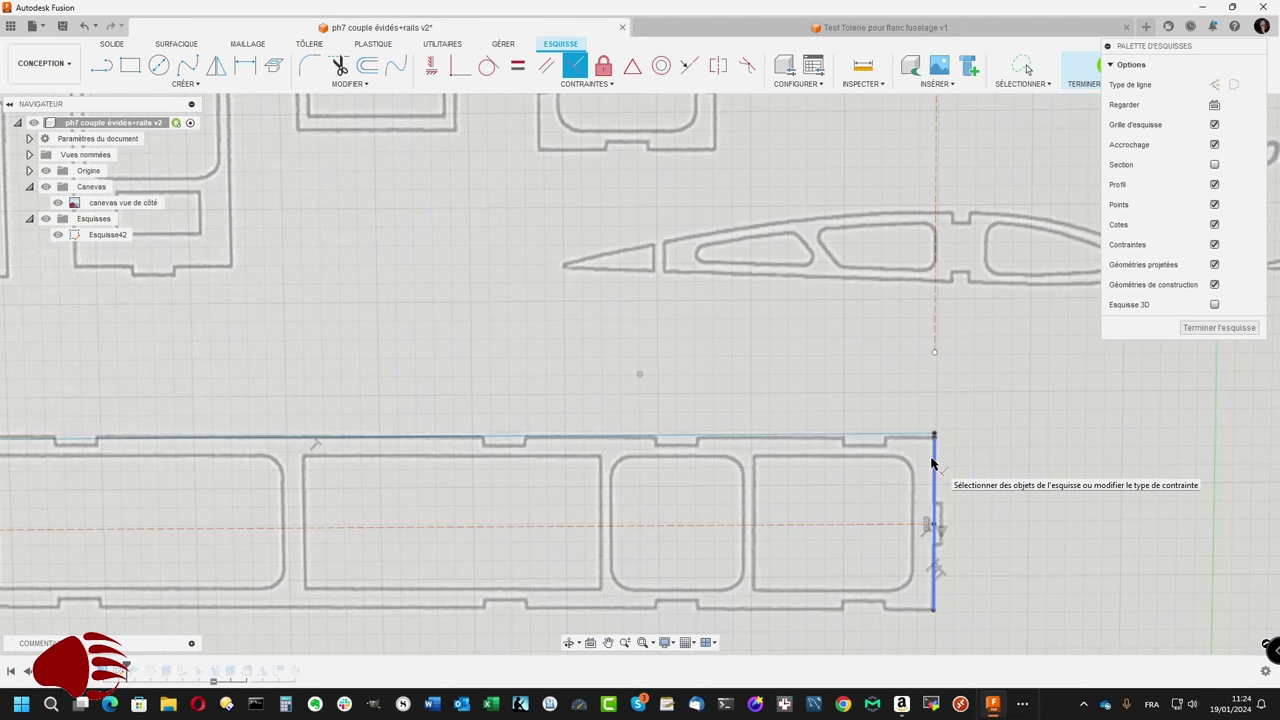
pyautogui.keyDown('shift'); pyautogui.moveTo(931, 463); pyautogui.dragTo(929, 463, button='middle'); pyautogui.keyUp('shift')
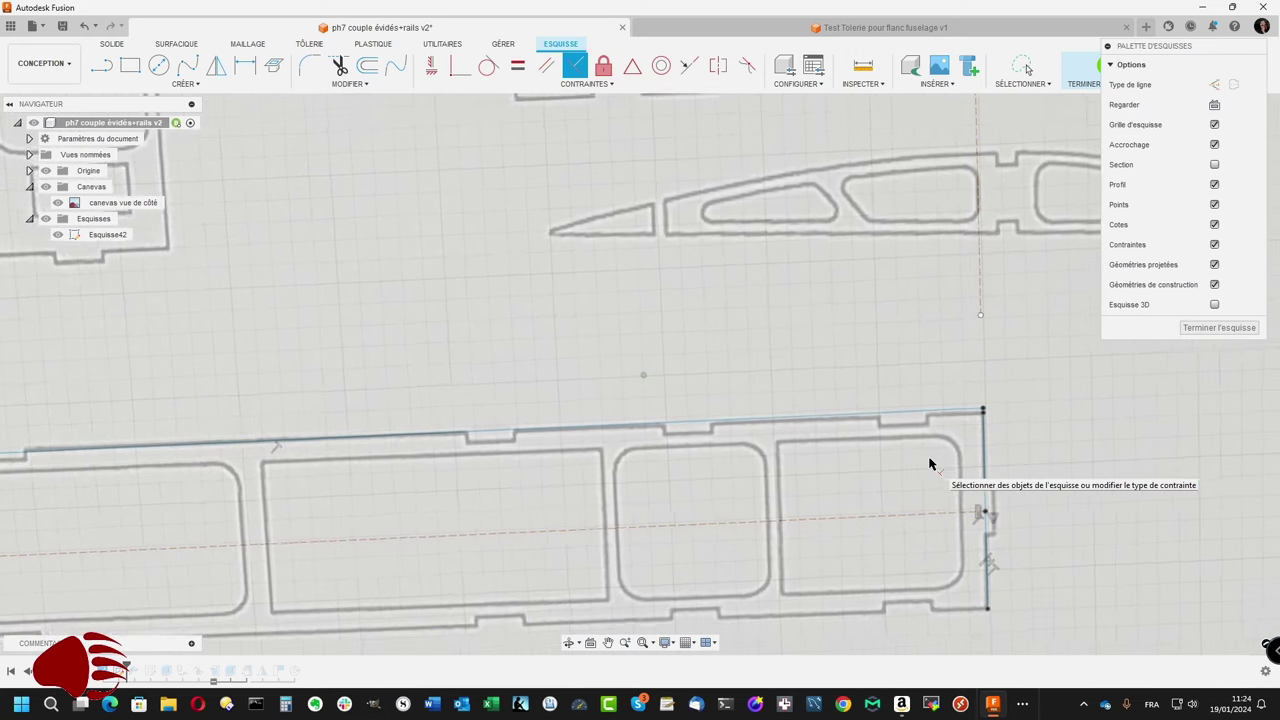
pyautogui.press('Escape')
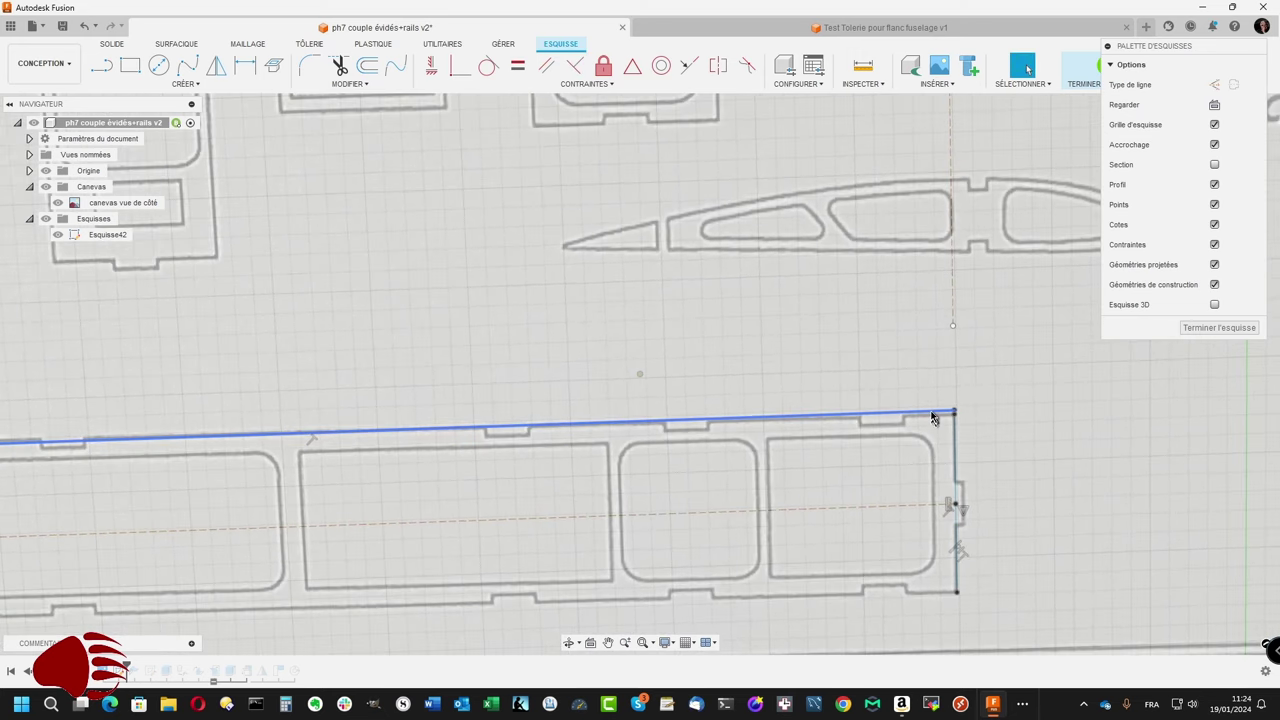
# Step: Drag the top line upward to test it, apply another right-edge constraint, then undo the move
pyautogui.click(931, 416)
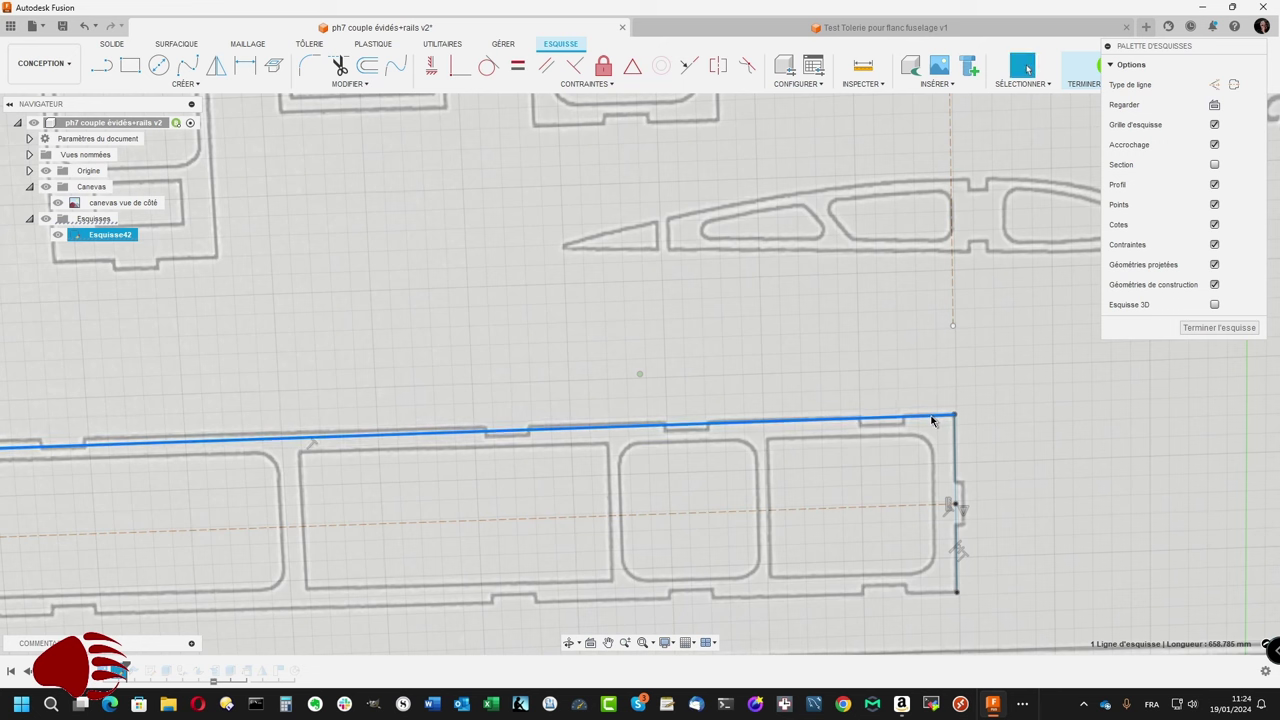
pyautogui.moveTo(933, 418); pyautogui.dragTo(933, 398)
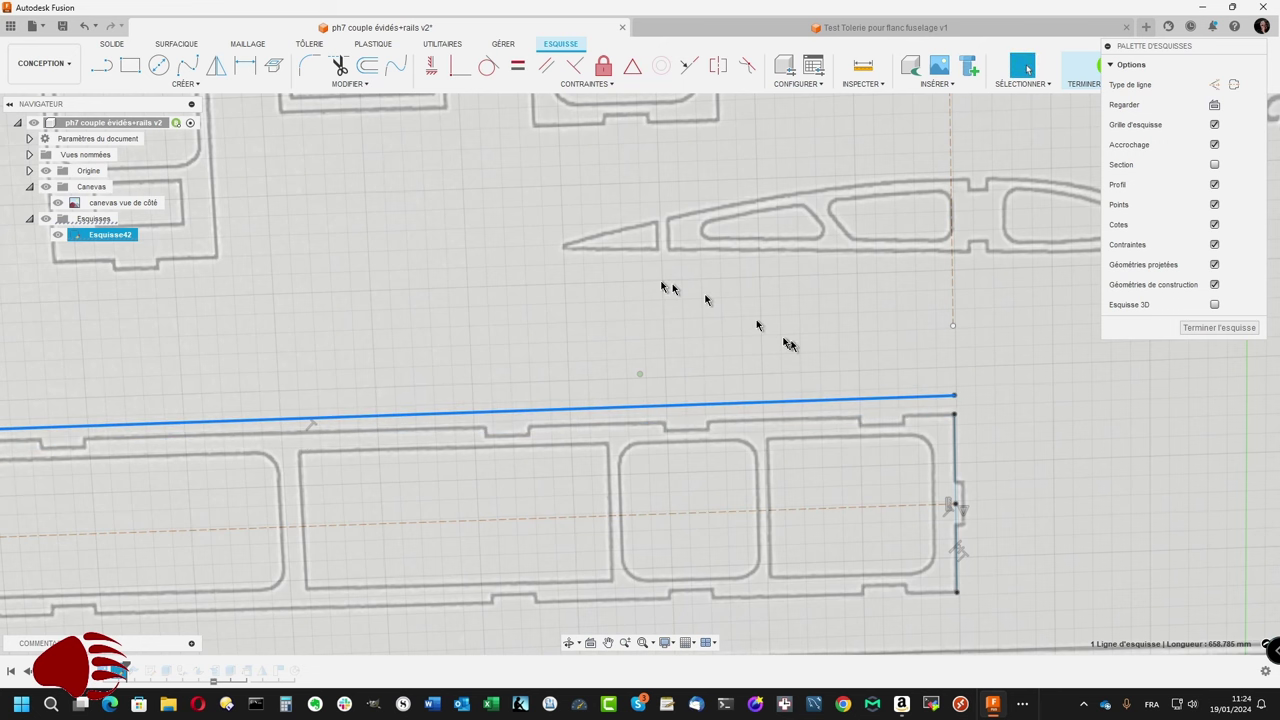
pyautogui.click(460, 66)
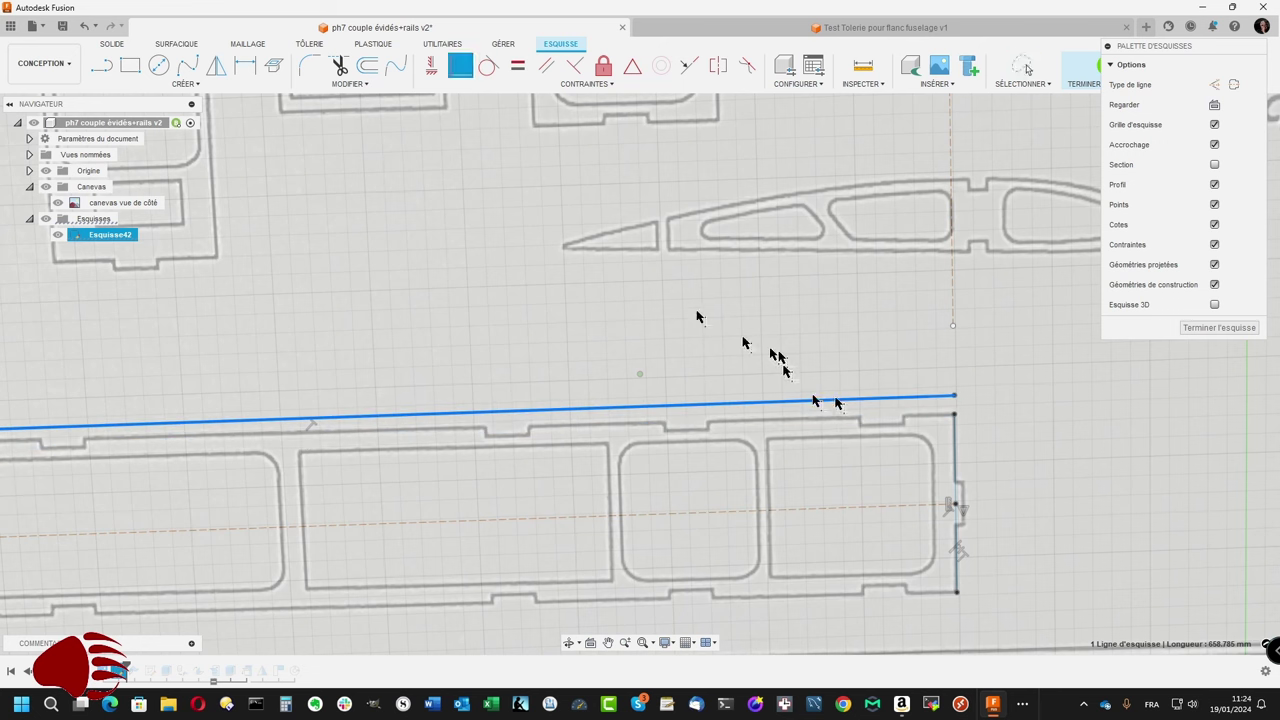
pyautogui.click(955, 410)
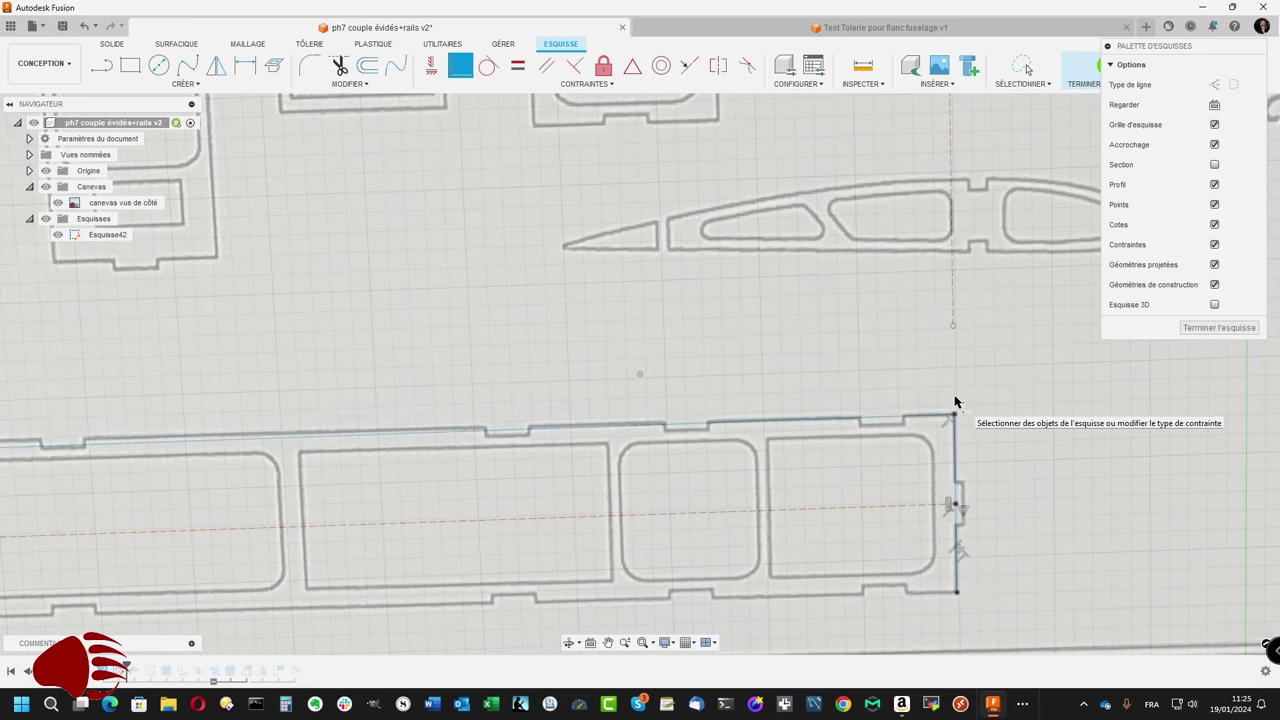
pyautogui.hotkey('ctrl', 'z')
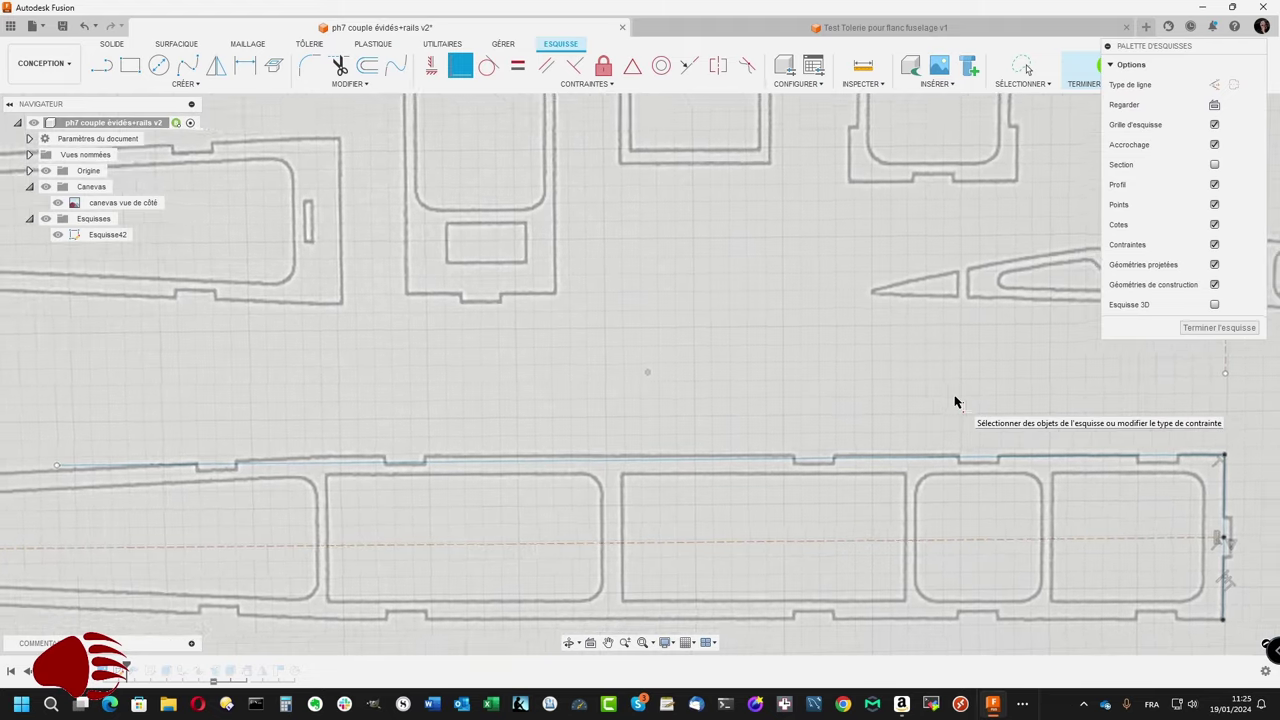
# Step: Zoom in and try a different constraint, then cancel it and orbit the sketch
pyautogui.scroll(1, 955, 401)
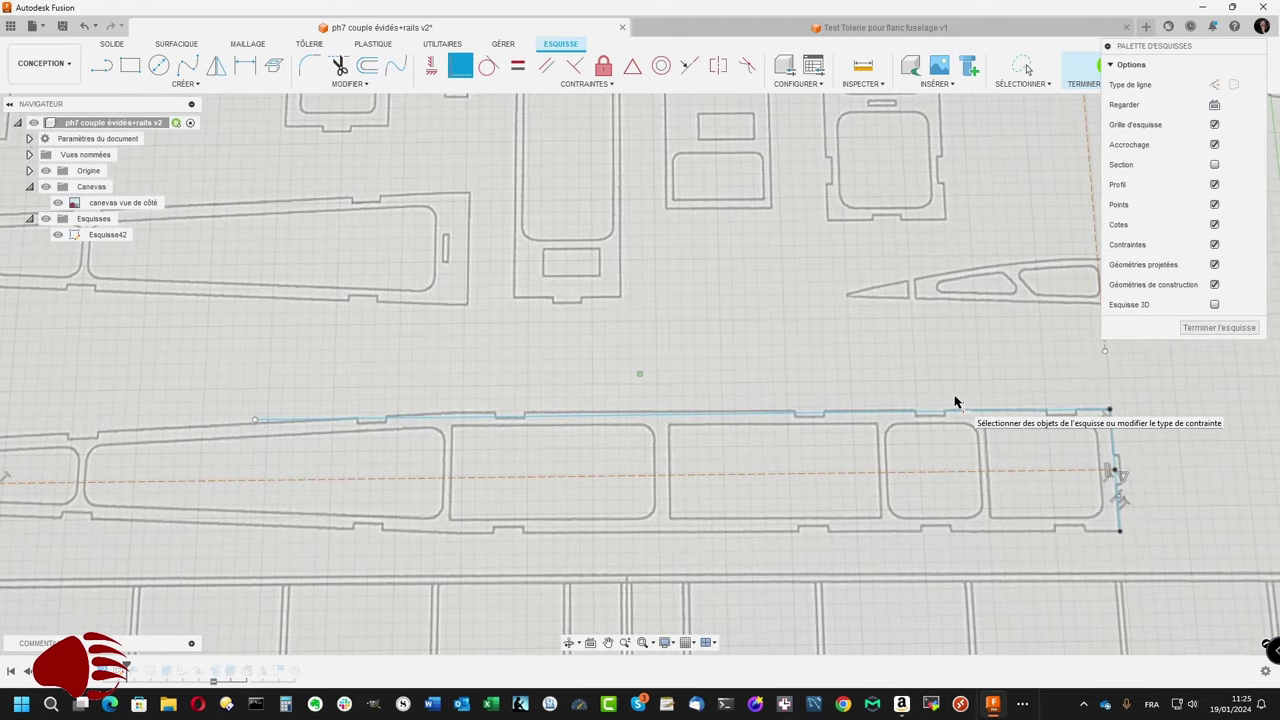
pyautogui.scroll(3, 950, 410)
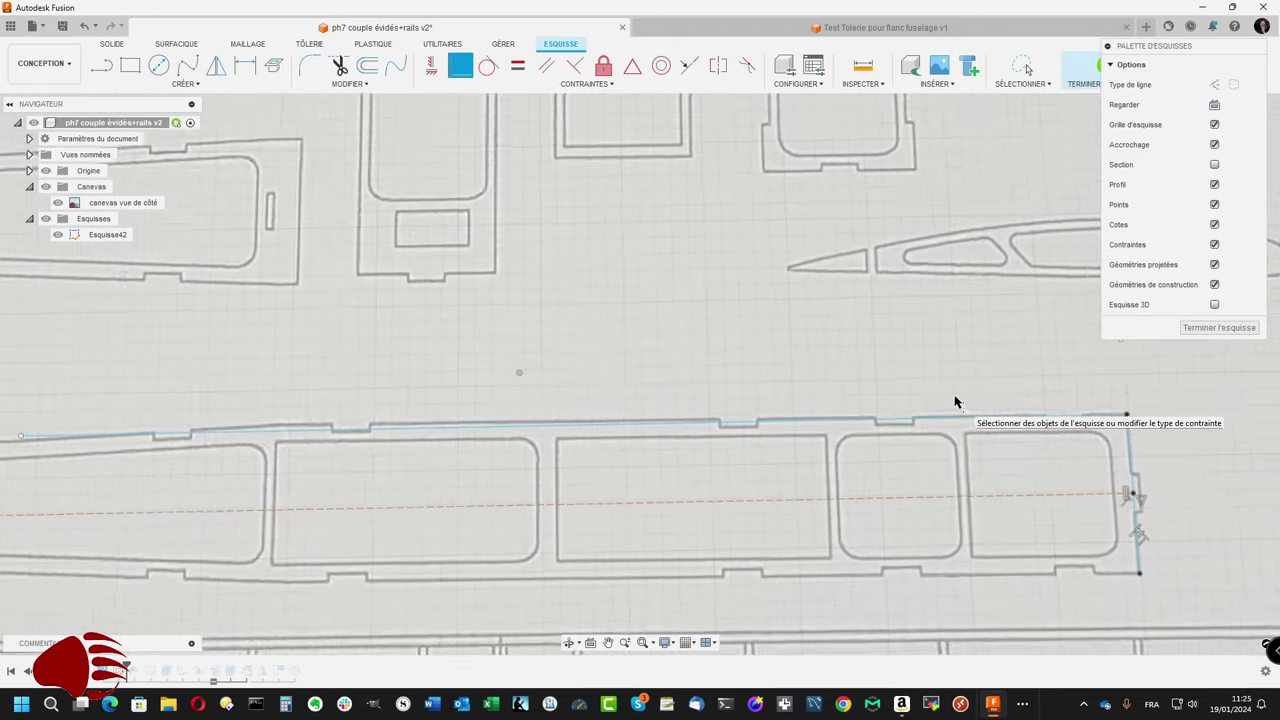
pyautogui.scroll(-1, 935, 429)
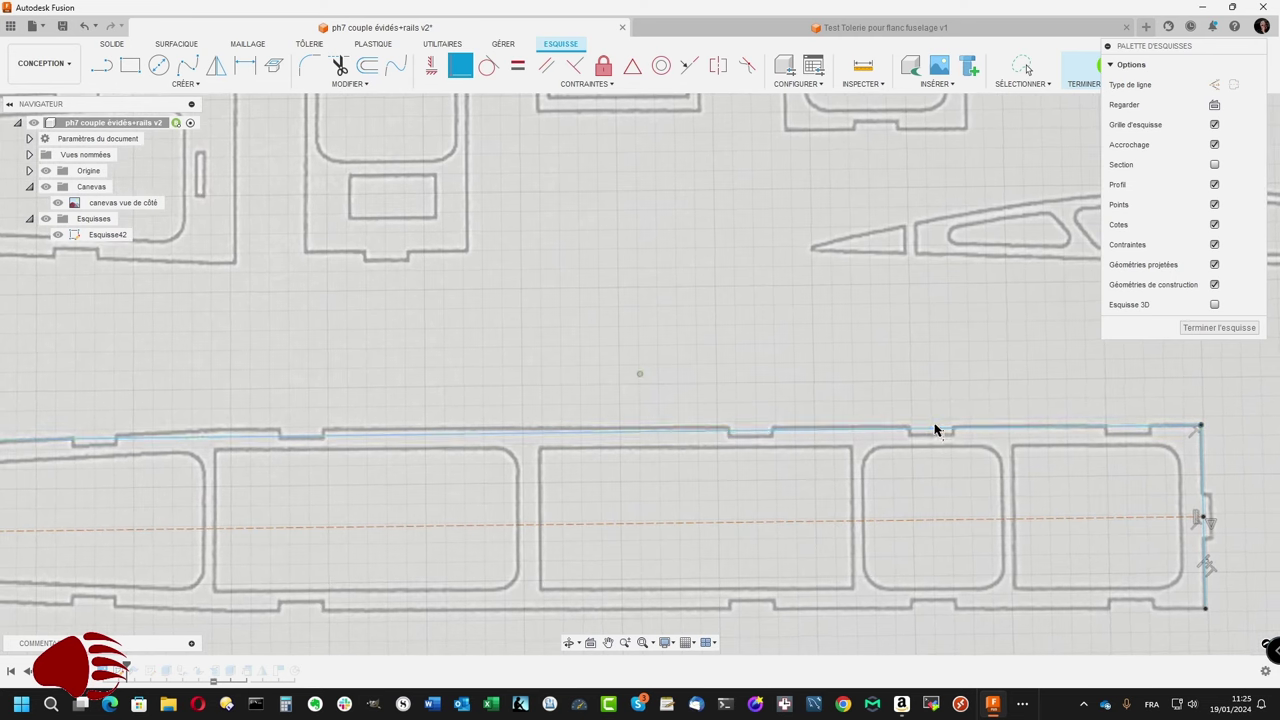
pyautogui.hscroll(2, 1150, 432)
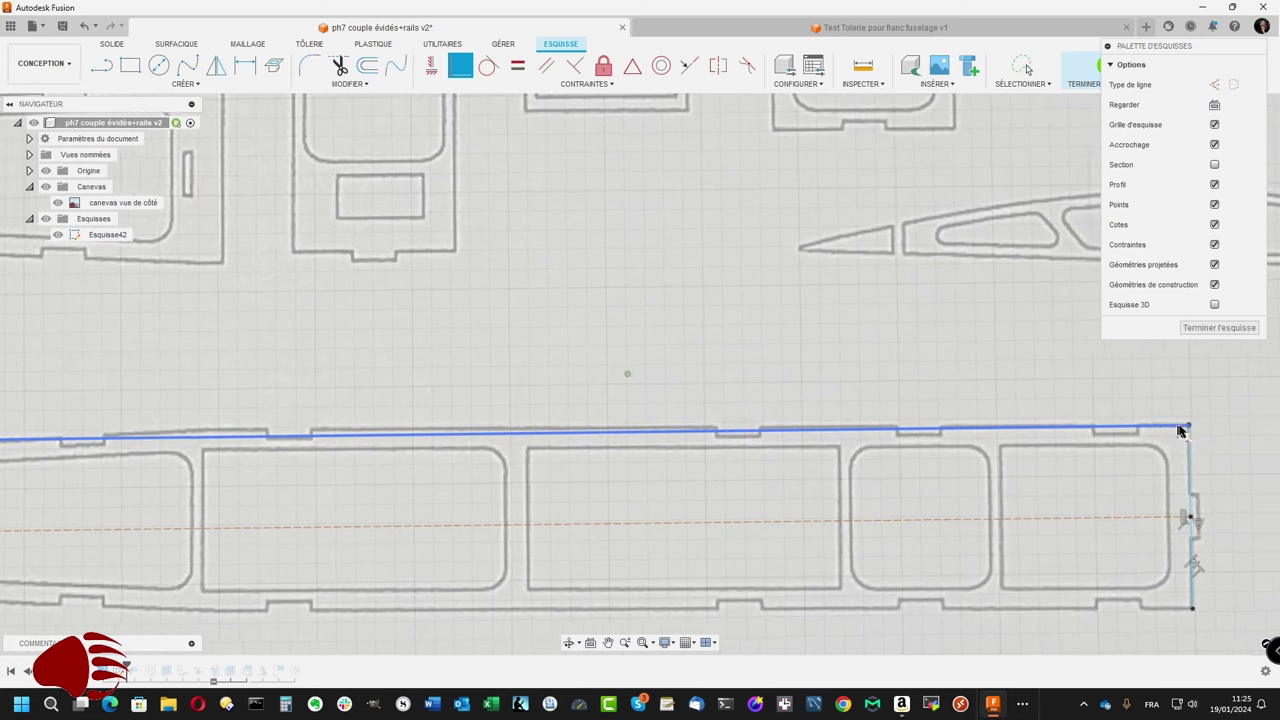
pyautogui.scroll(1, 1160, 432)
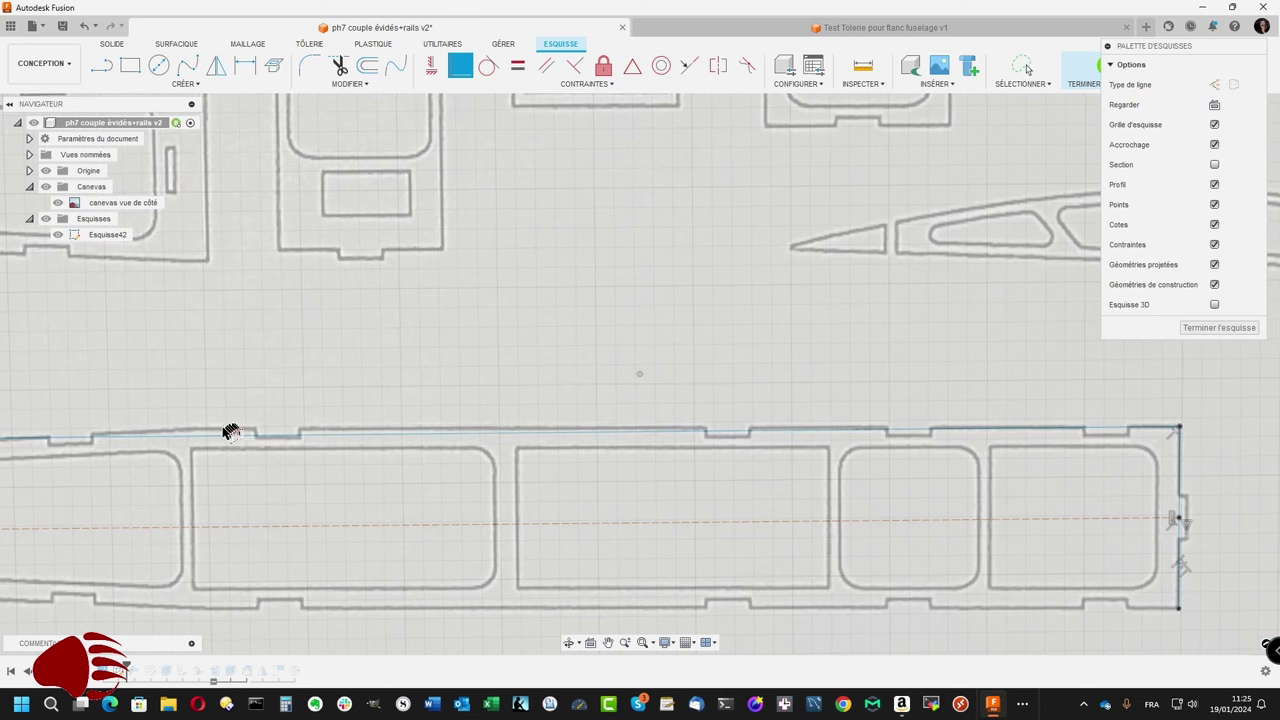
pyautogui.click(572, 69)
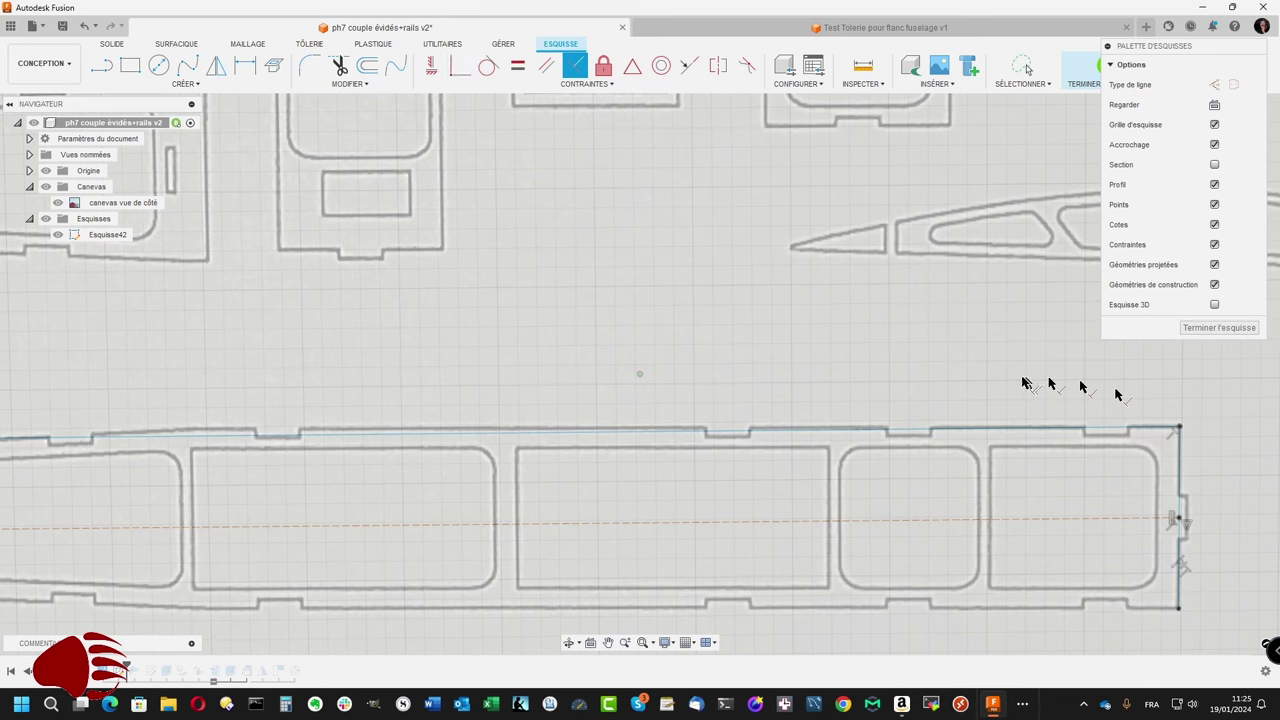
pyautogui.press('Escape')
pyautogui.keyDown('shift'); pyautogui.moveTo(790, 340); pyautogui.dragTo(615, 337, button='middle'); pyautogui.keyUp('shift')
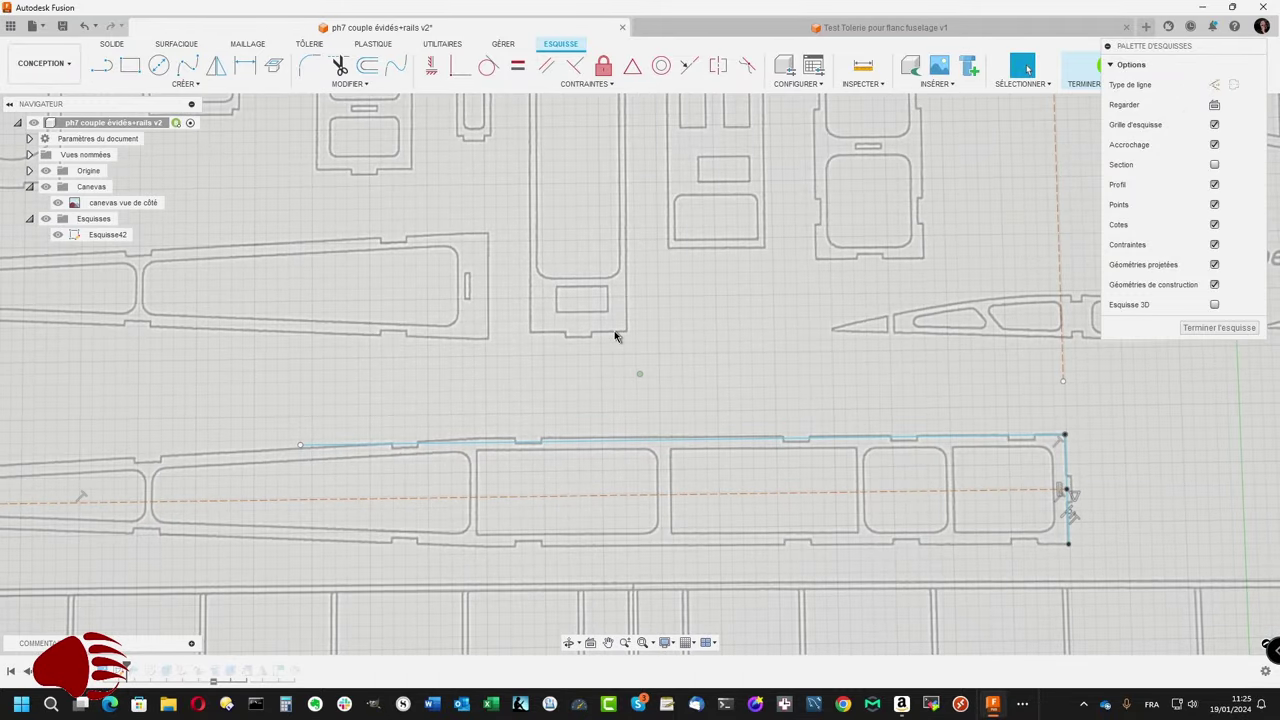
# Step: Draw a line from the outline's bottom-right corner leftward along the bottom edge
pyautogui.press('l')
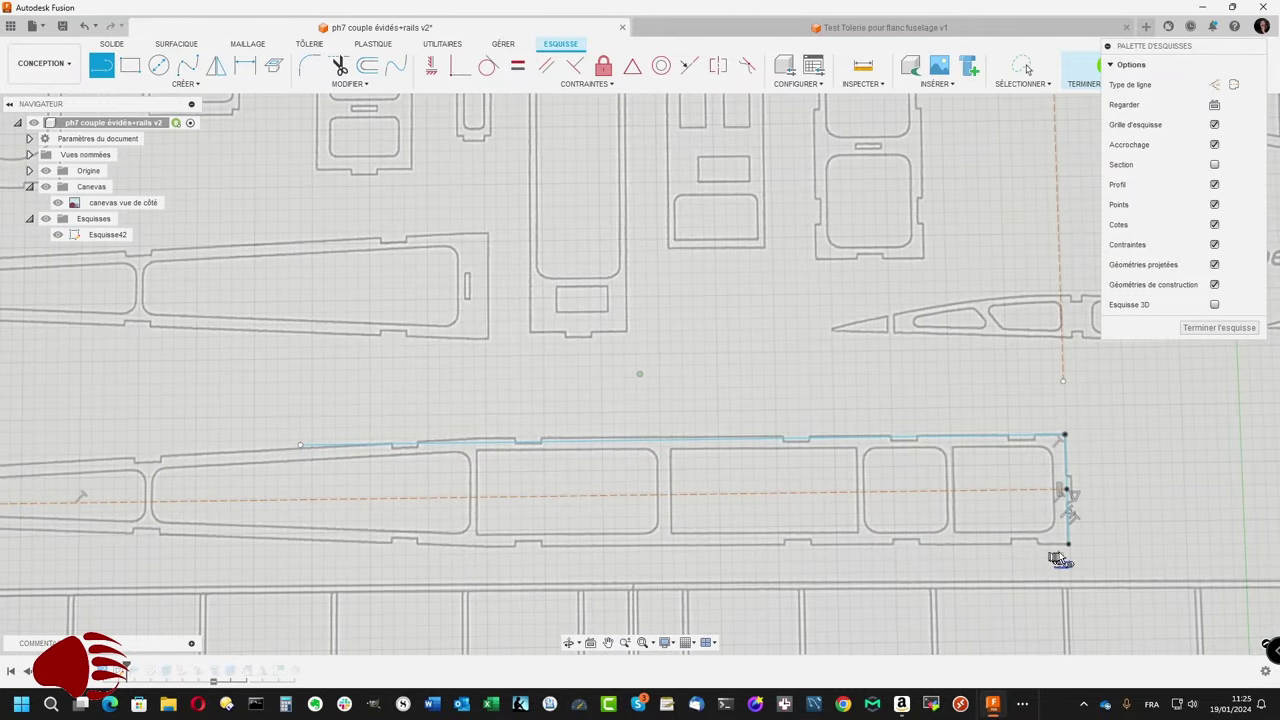
pyautogui.click(1068, 544)
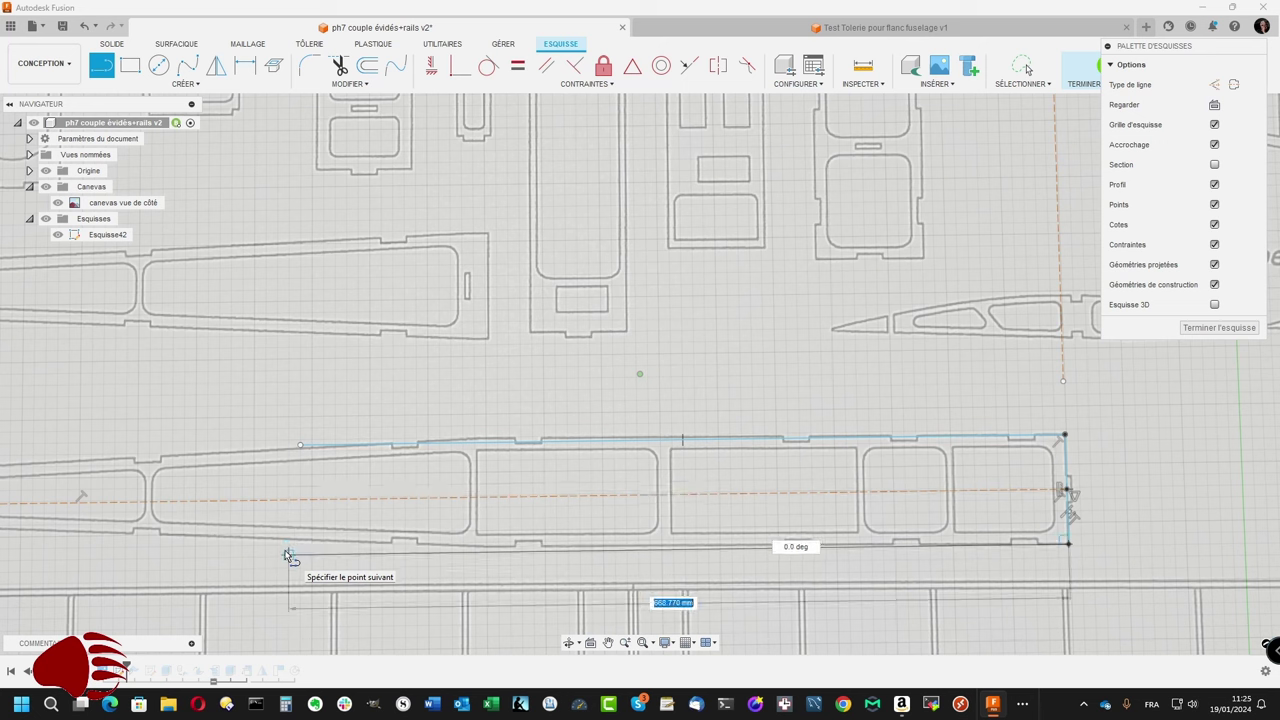
pyautogui.click(286, 553)
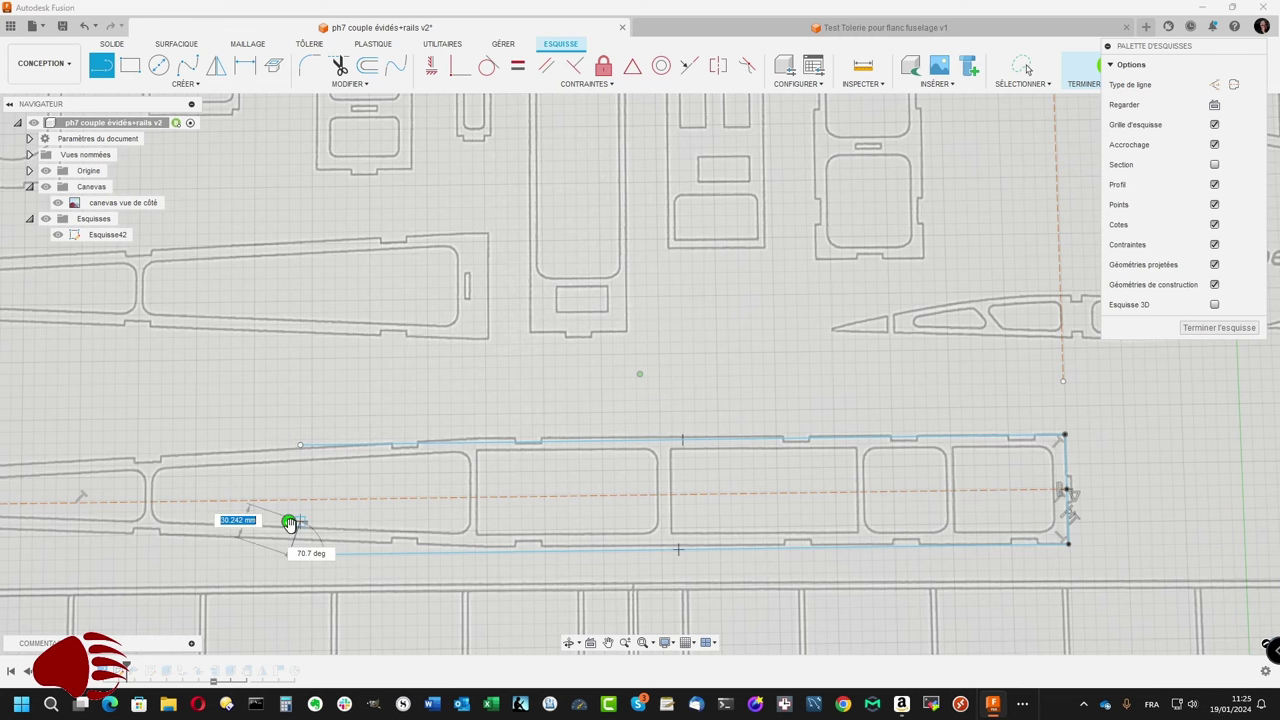
pyautogui.press('Escape')
pyautogui.scroll(3, 857, 600)
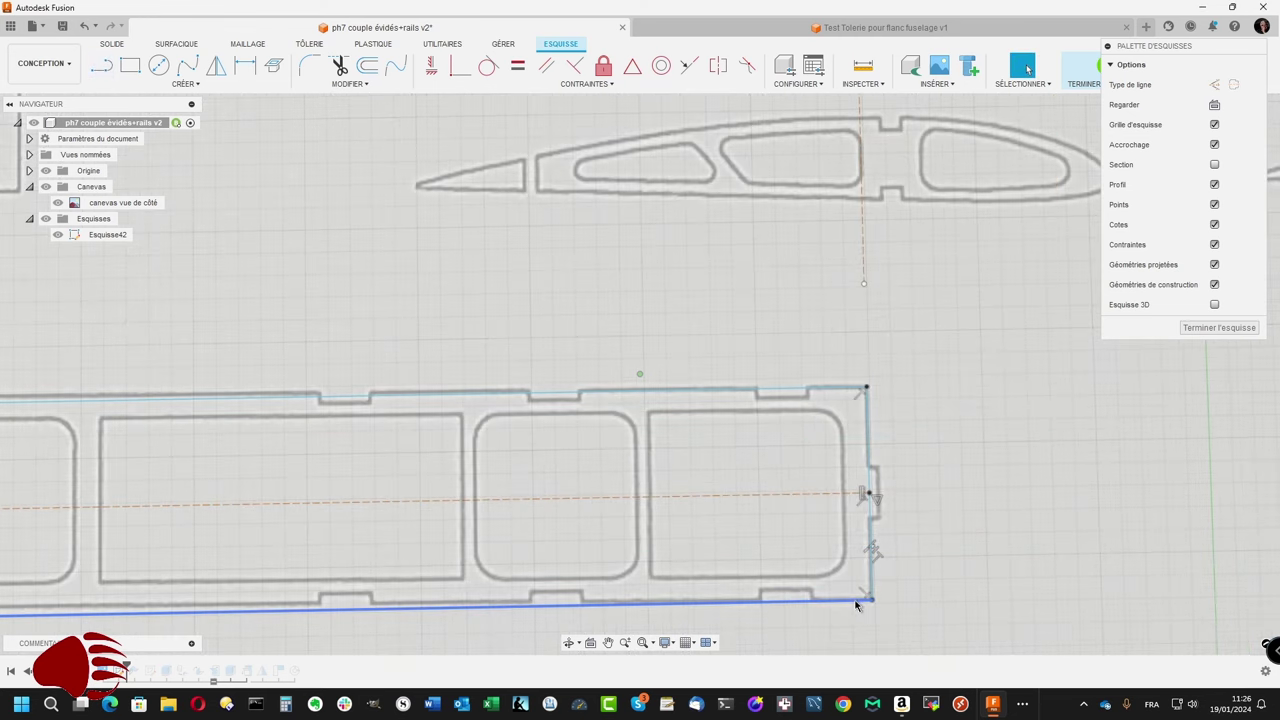
pyautogui.scroll(4, 857, 604)
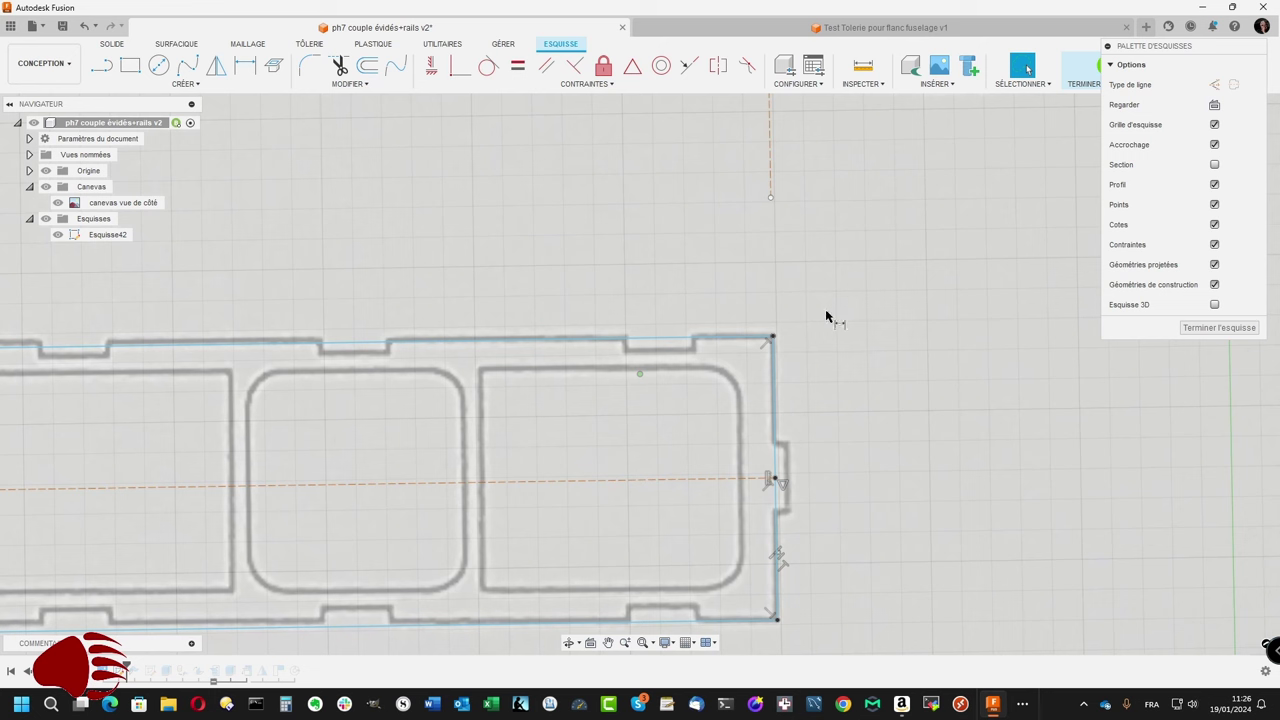
# Step: Dimension the rear end's 94.027 mm width between the top and bottom lines
pyautogui.press('d')
pyautogui.click(736, 342)
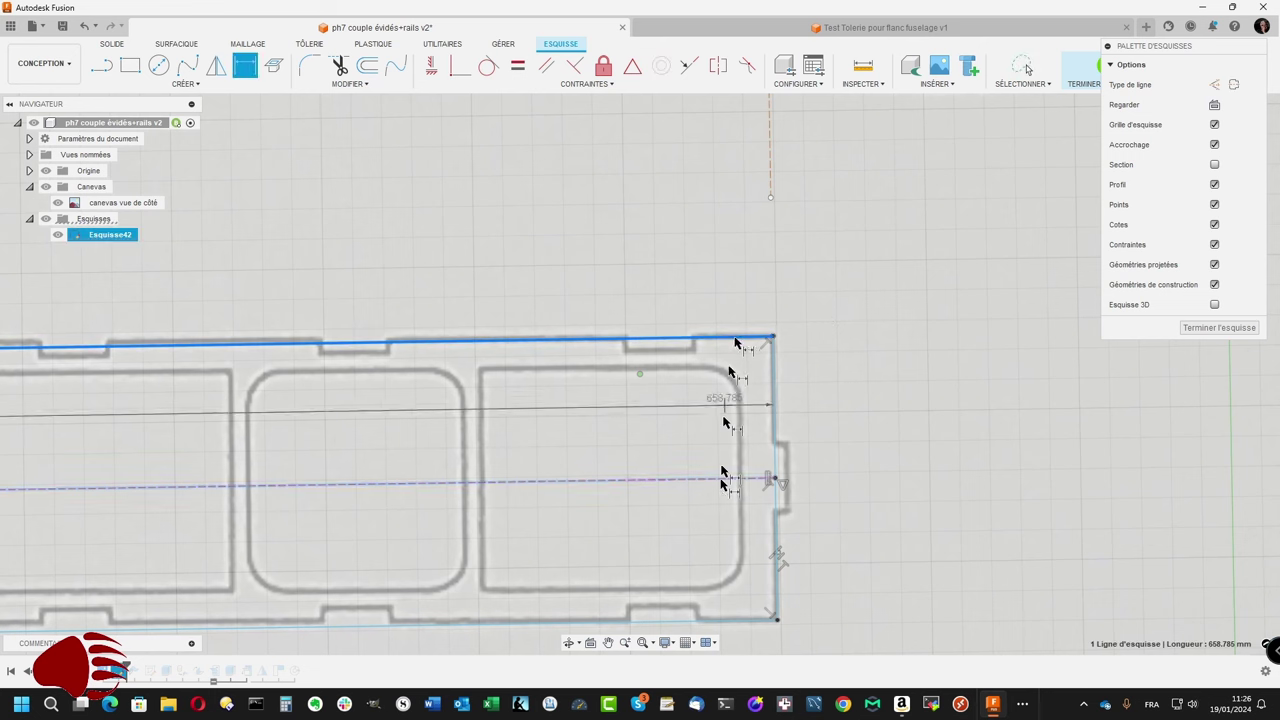
pyautogui.click(735, 619)
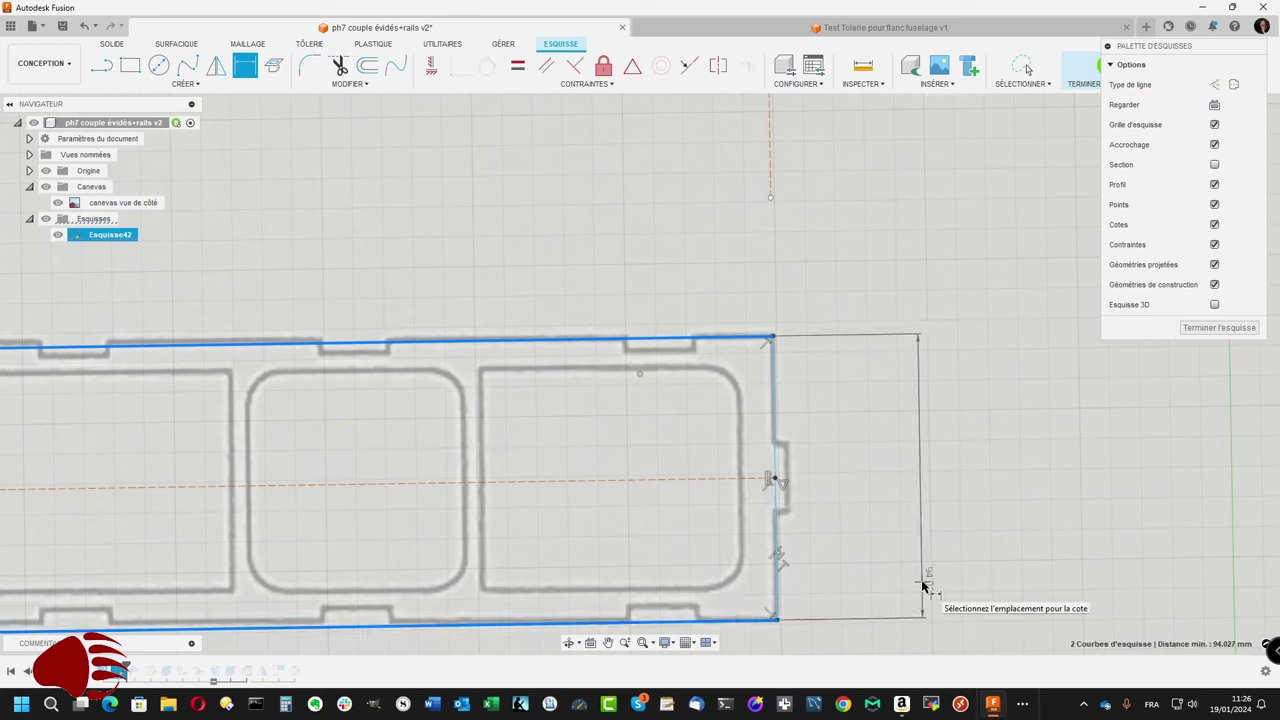
pyautogui.click(921, 586)
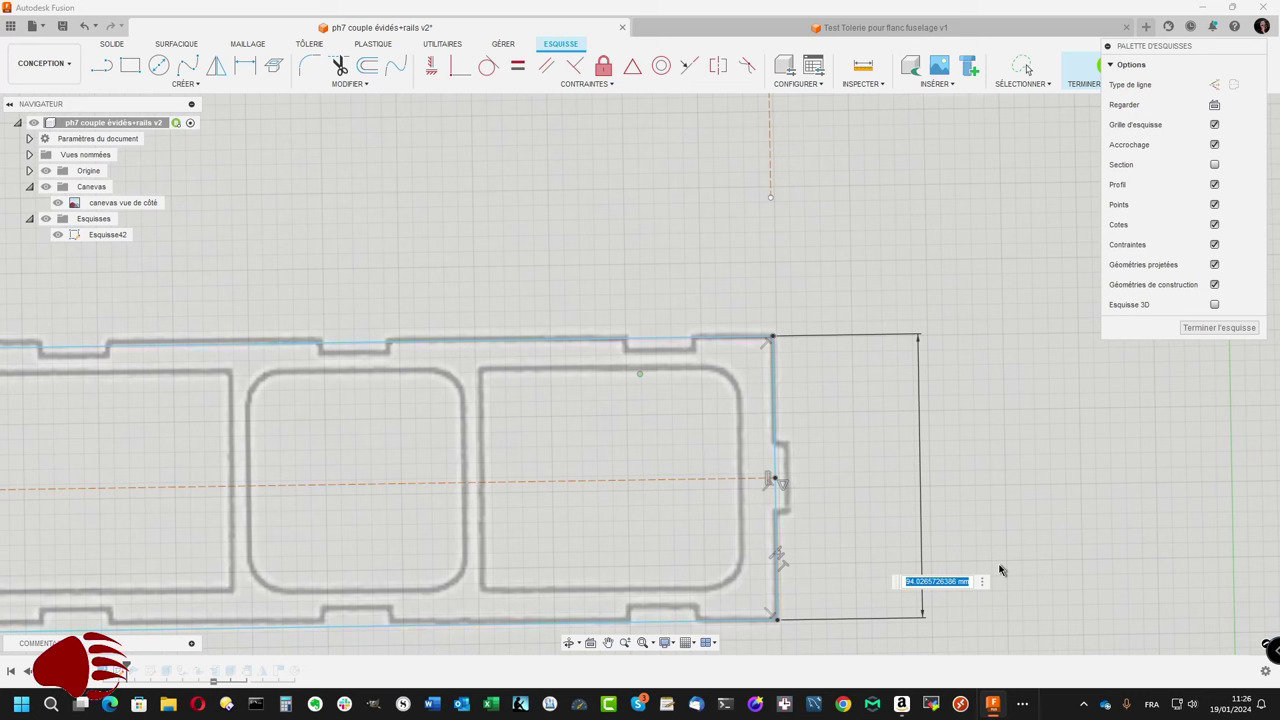
pyautogui.press('Return')
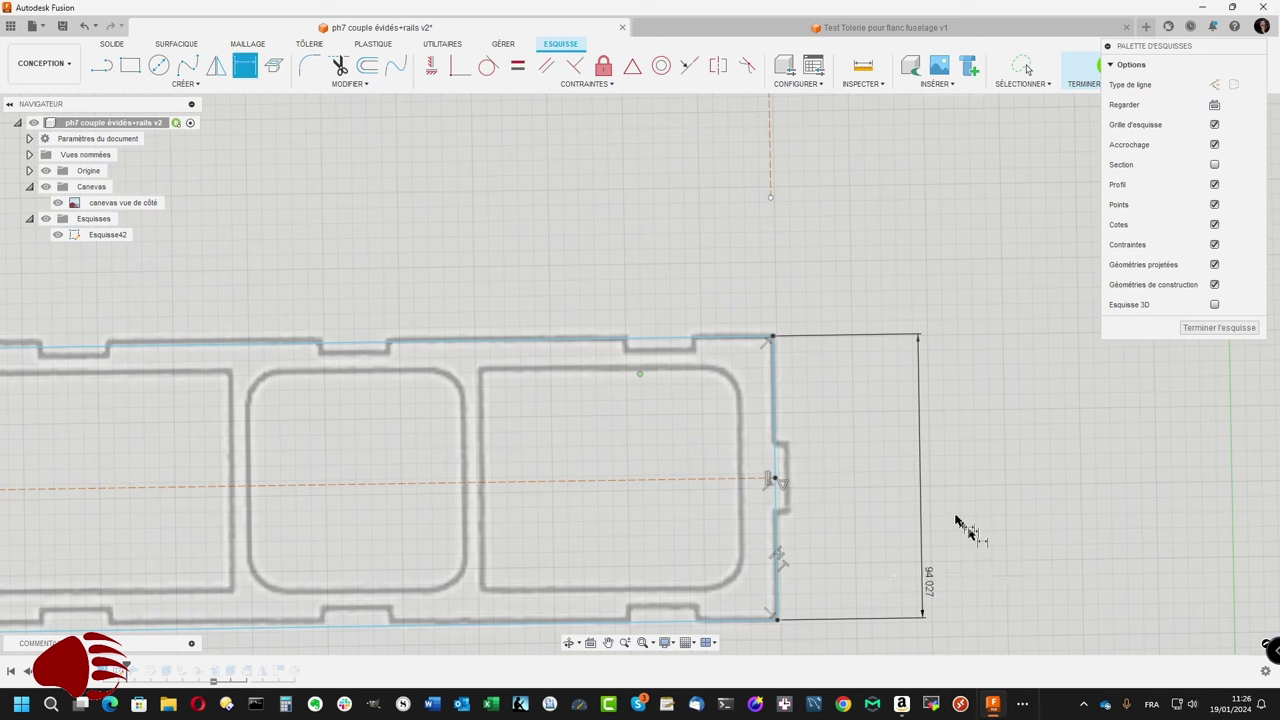
pyautogui.press('Escape')
# Step: Add a driven 47.013 mm dimension from the rear end's centre point to the bottom line
pyautogui.click(773, 479)
pyautogui.keyDown('shift'); pyautogui.click(755, 612); pyautogui.keyUp('shift')
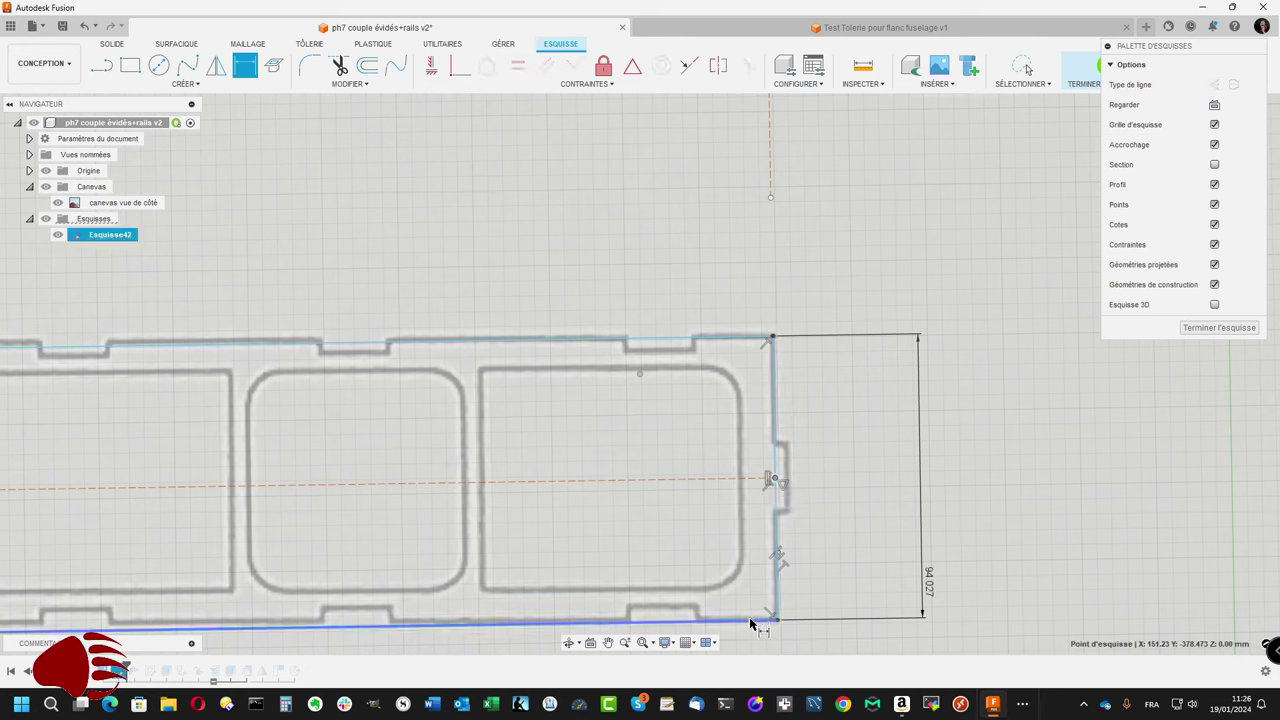
pyautogui.press('d')
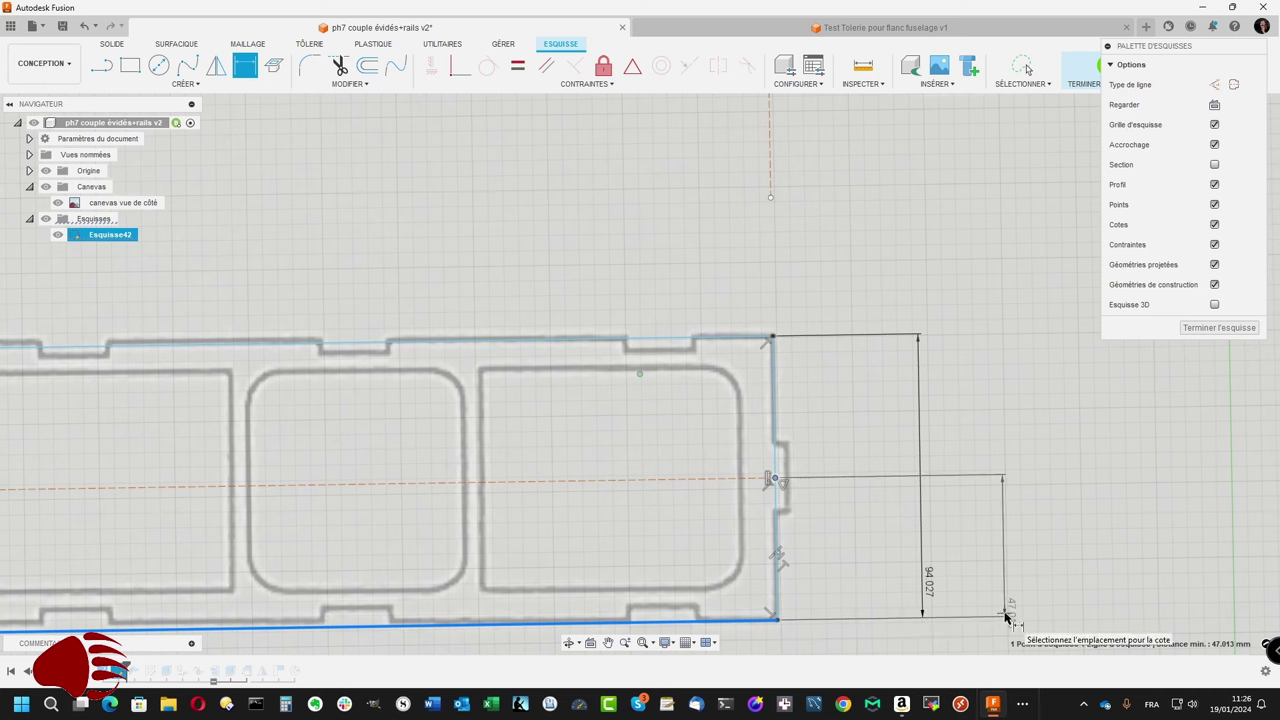
pyautogui.click(1014, 588)
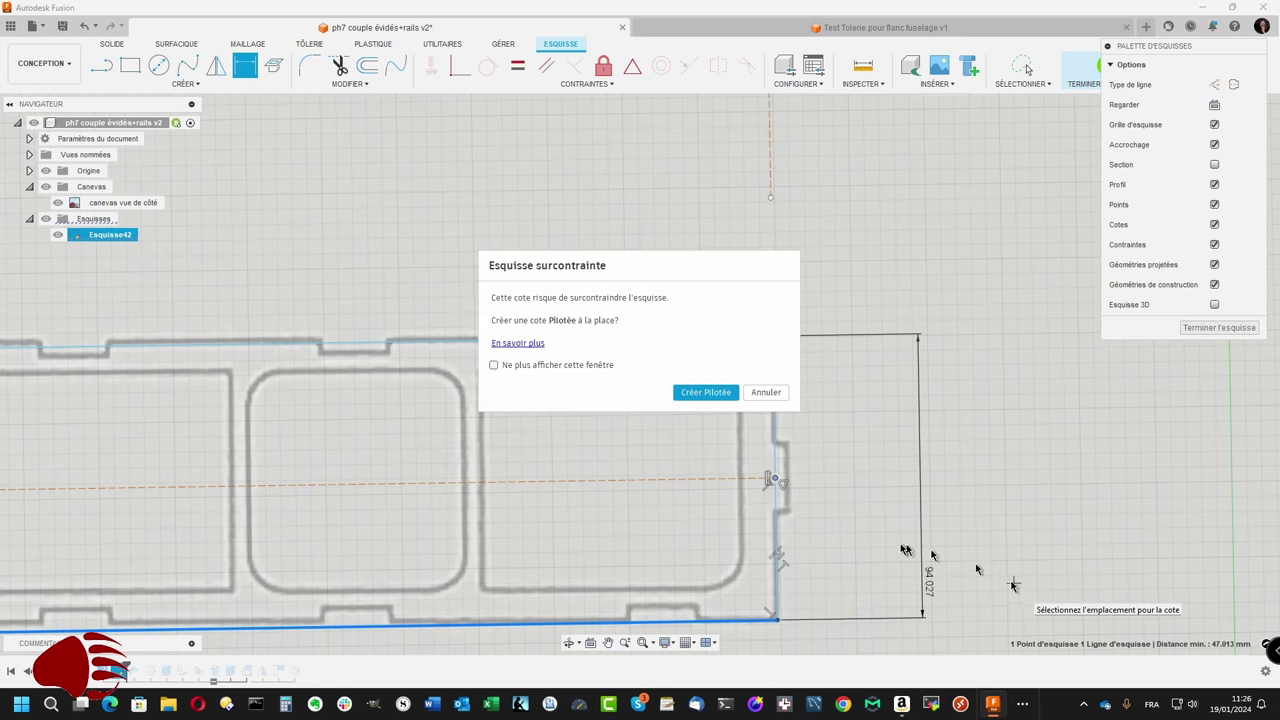
pyautogui.click(710, 392)
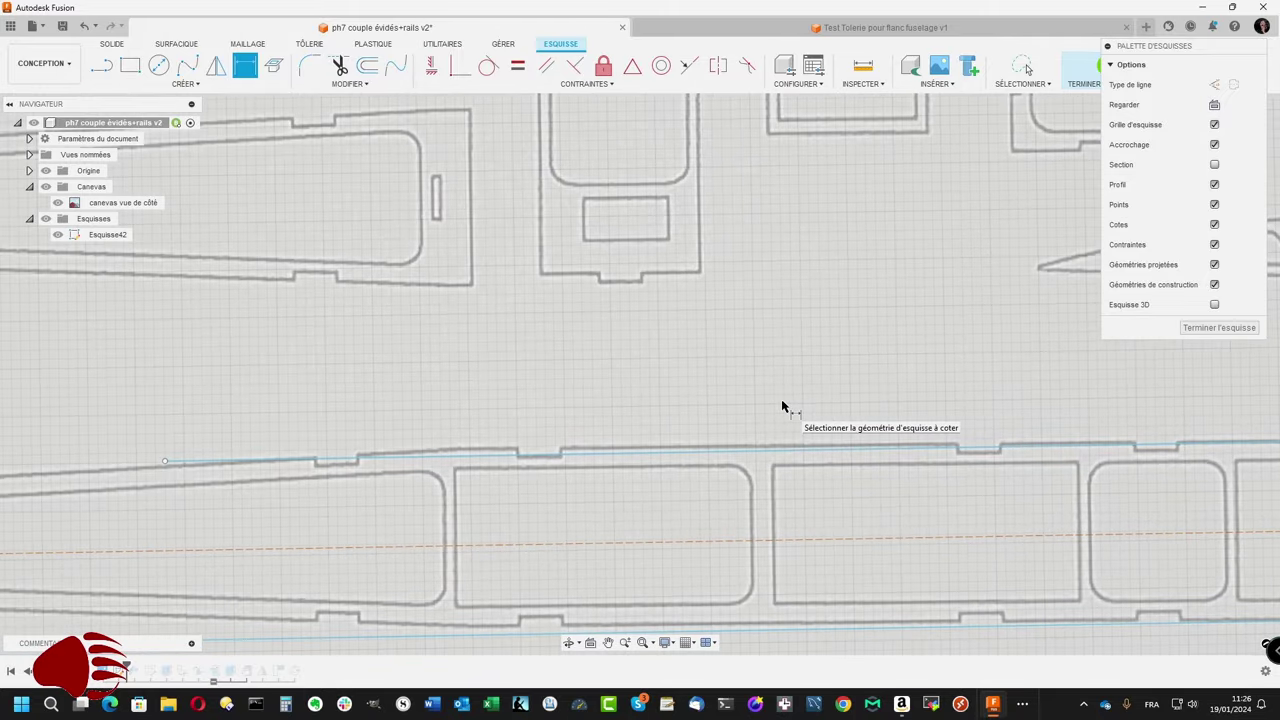
pyautogui.click(478, 459)
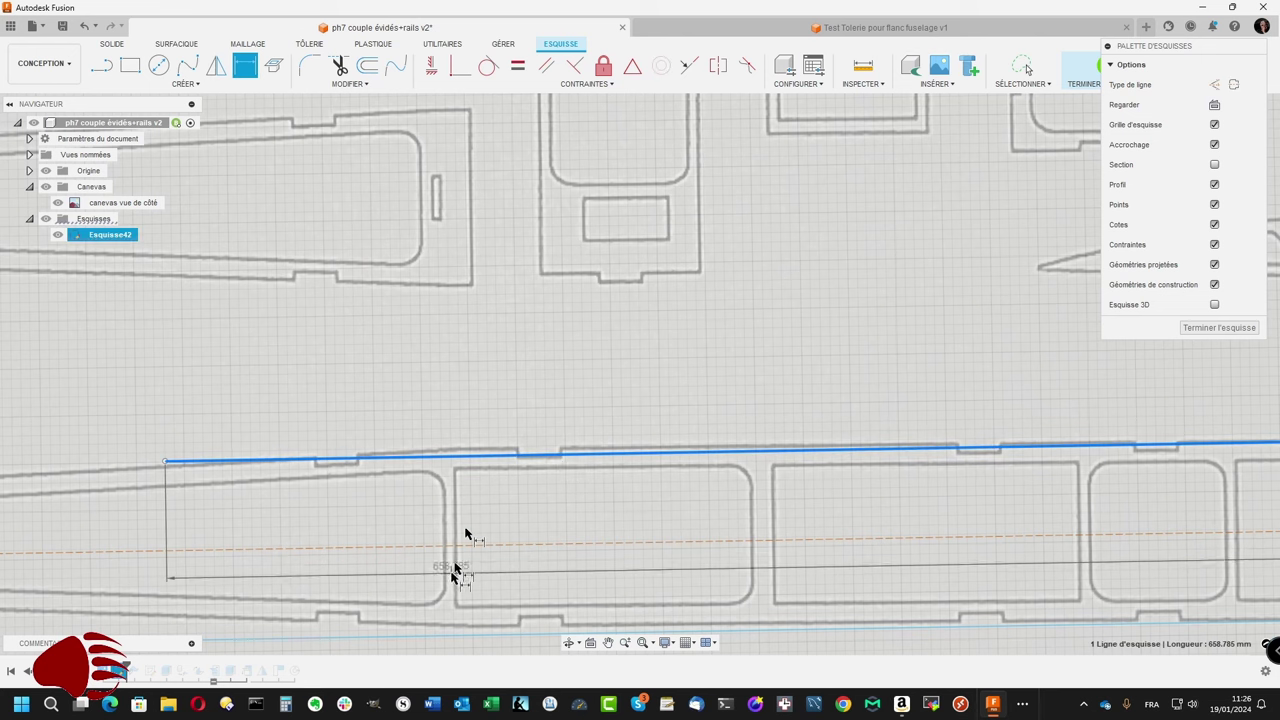
pyautogui.keyDown('shift'); pyautogui.click(458, 637); pyautogui.keyUp('shift')
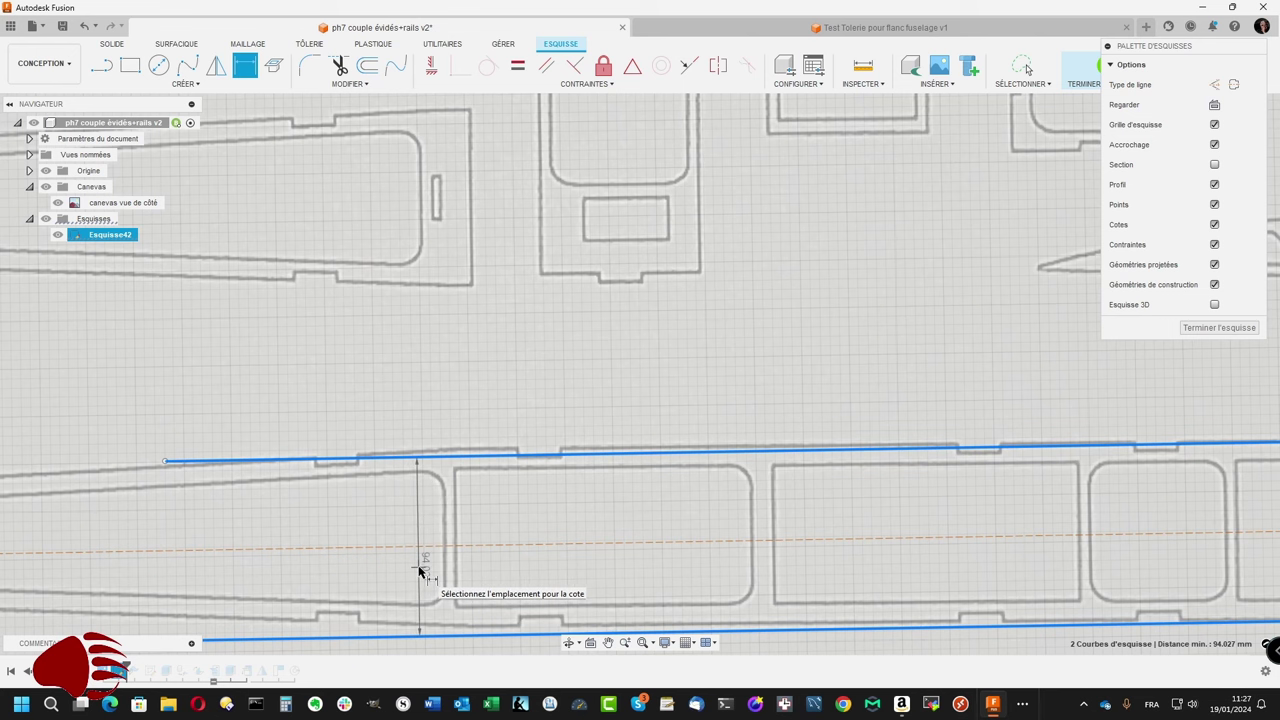
pyautogui.press('Escape')
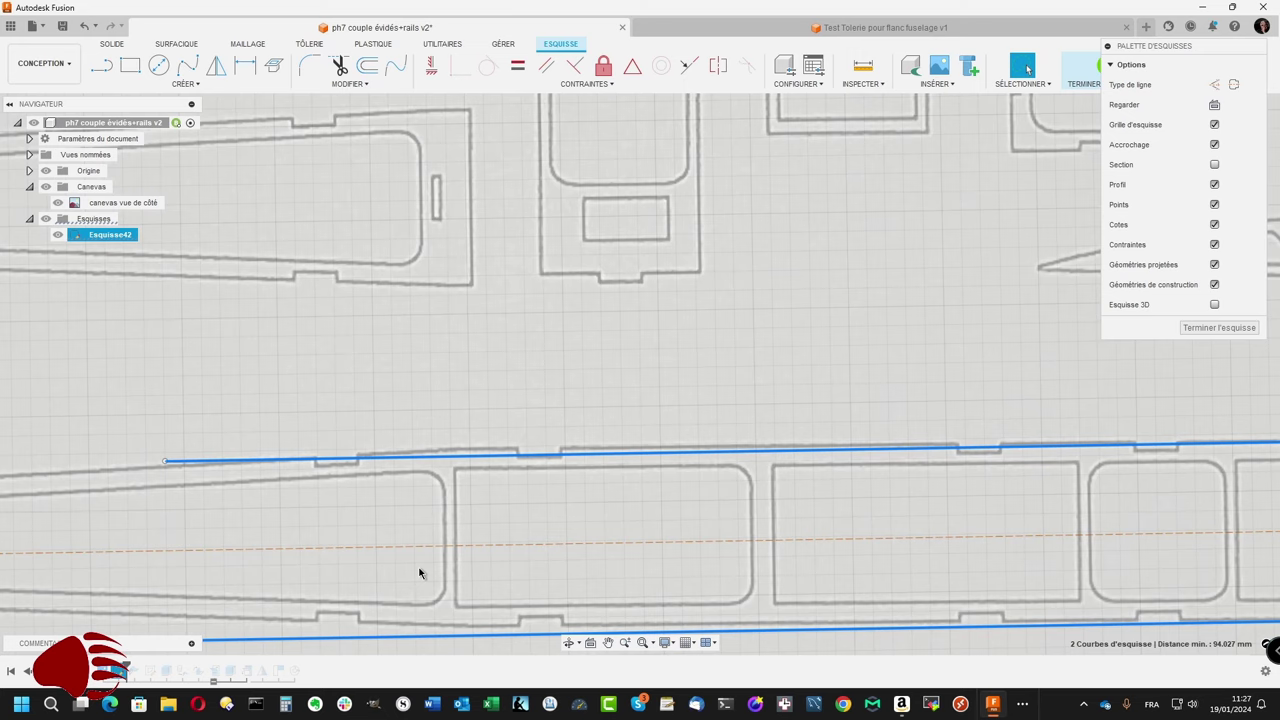
# Step: Zoom in on the fuselage's narrow nose and pick Ligne from the CRÉER menu for the tip line
pyautogui.scroll(-3, 420, 573)
pyautogui.scroll(-2, 420, 573)
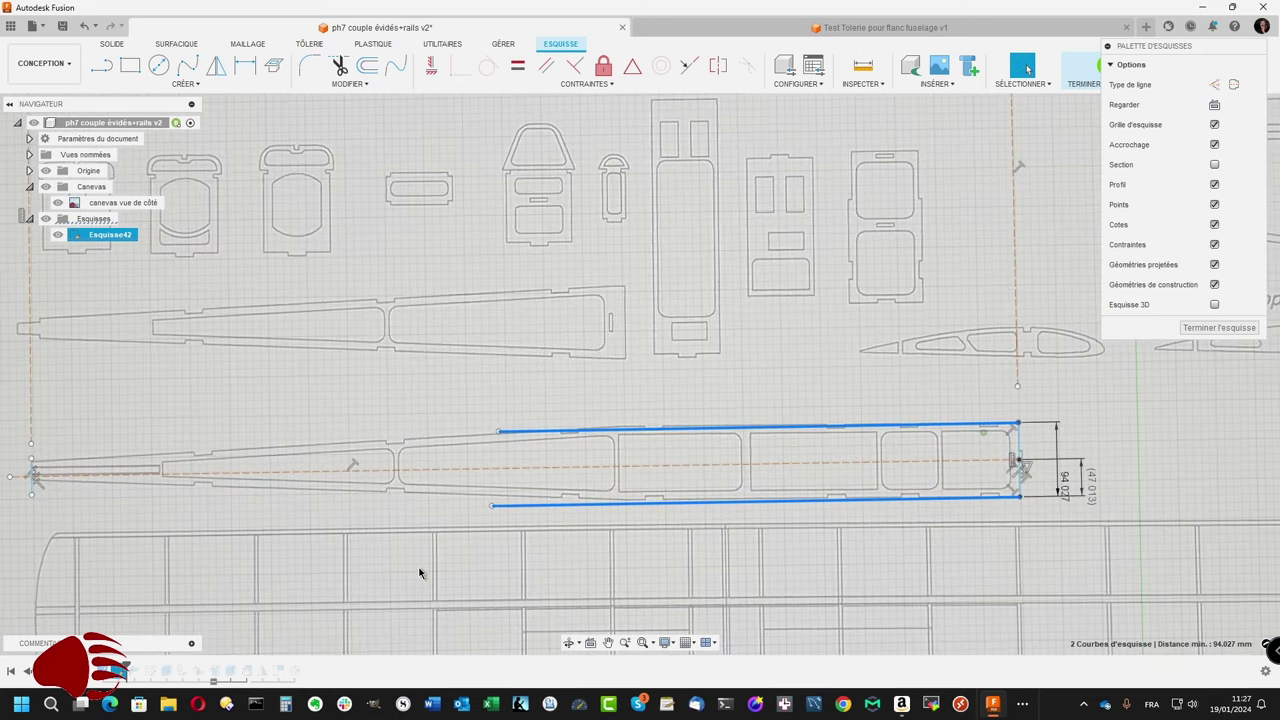
pyautogui.scroll(2, 392, 609)
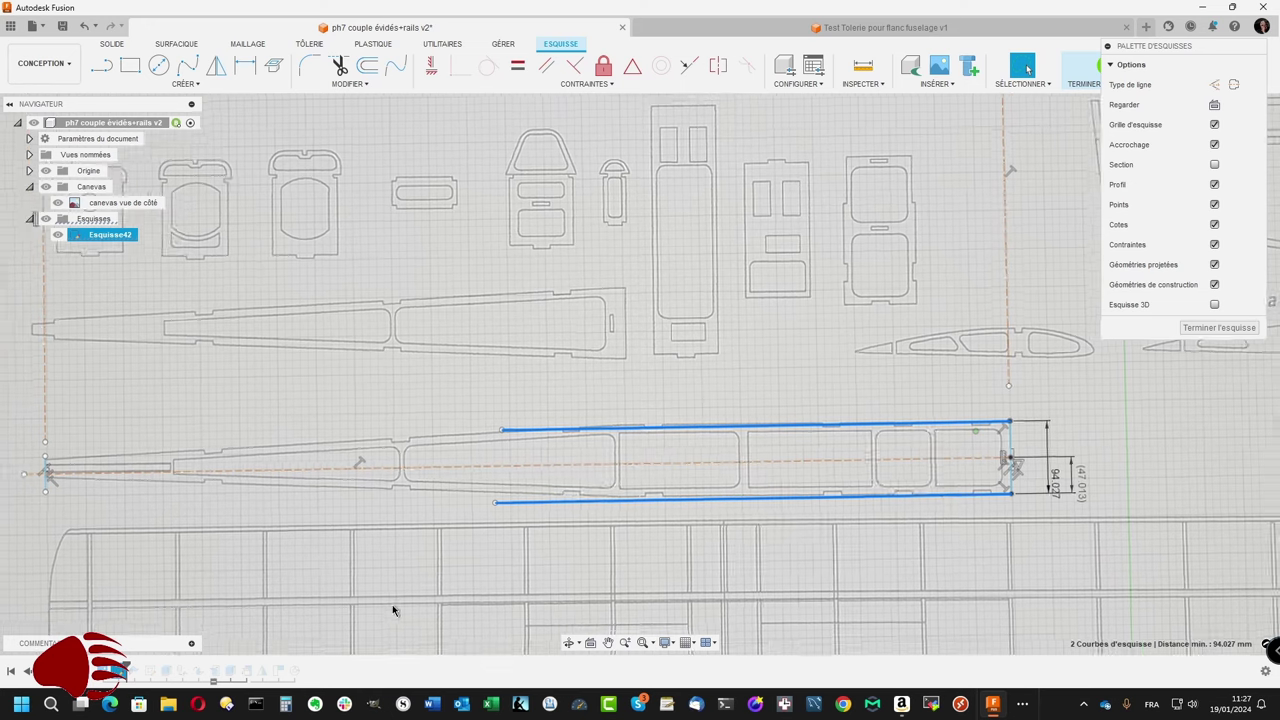
pyautogui.scroll(2, 392, 609)
pyautogui.scroll(1, 392, 609)
pyautogui.scroll(1, 392, 609)
pyautogui.scroll(1, 392, 610)
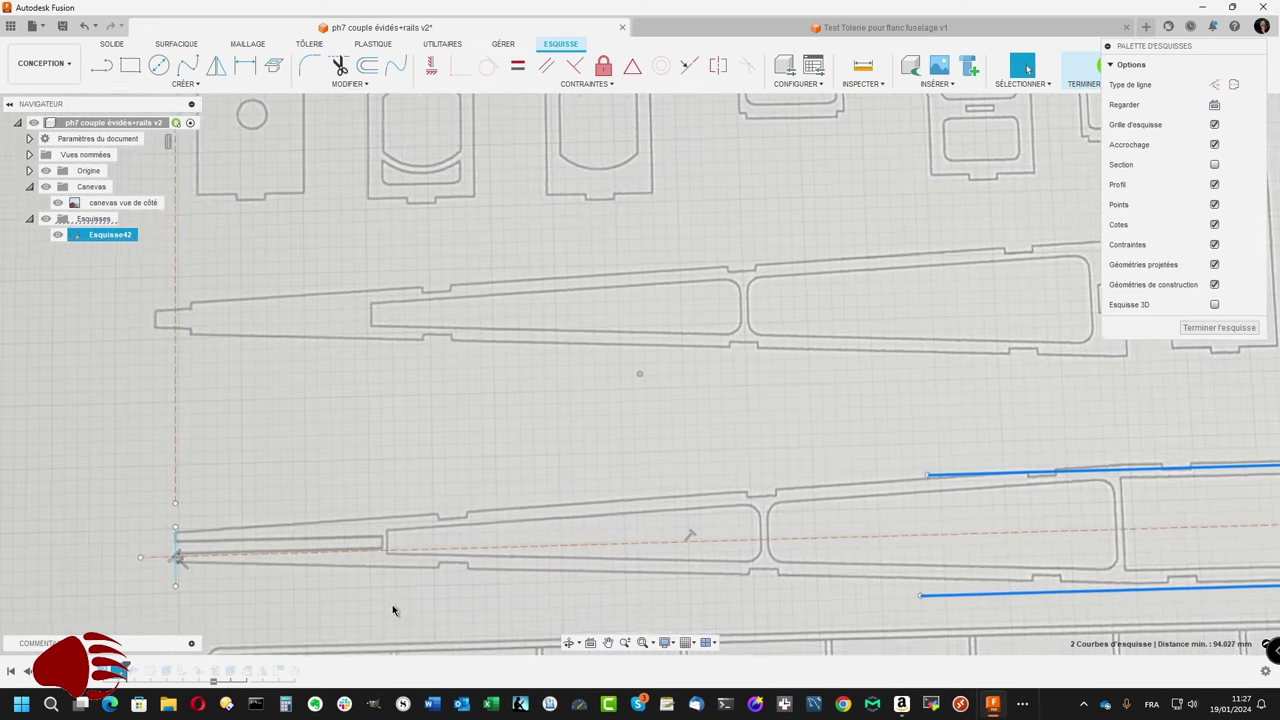
pyautogui.scroll(1, 392, 610)
pyautogui.scroll(1, 392, 610)
pyautogui.scroll(1, 392, 610)
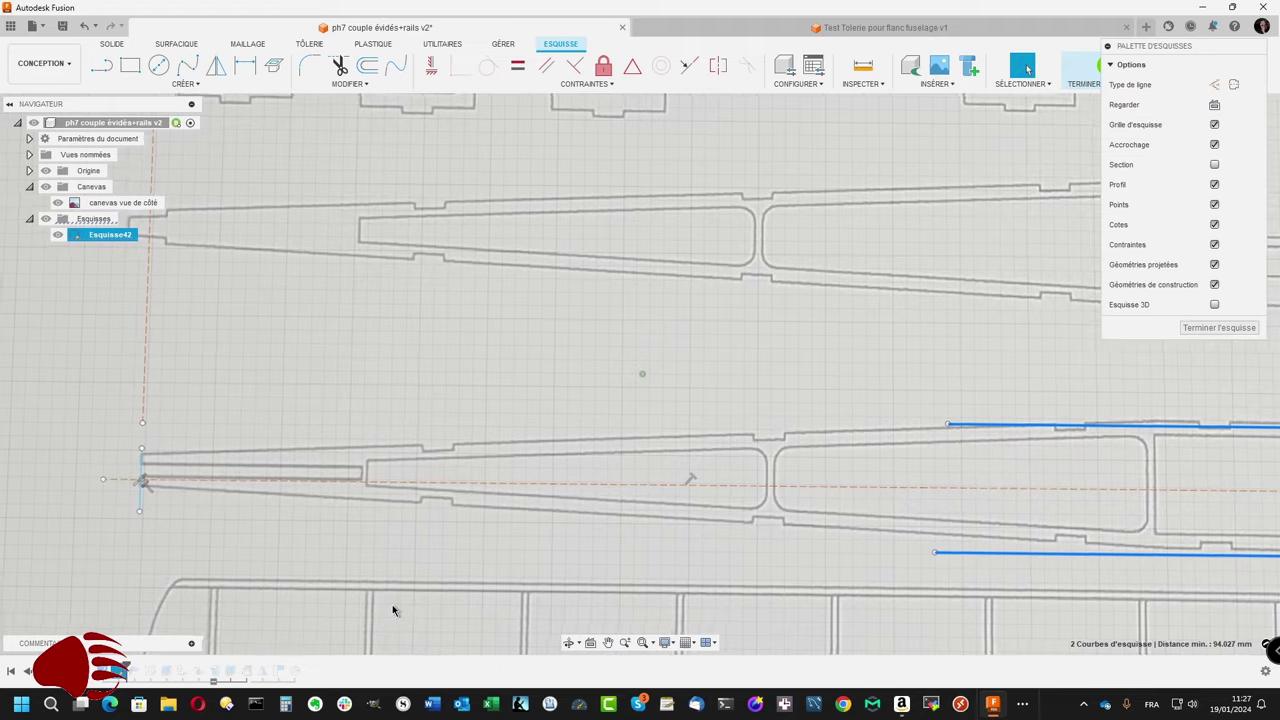
pyautogui.scroll(2, 392, 604)
pyautogui.scroll(1, 320, 592)
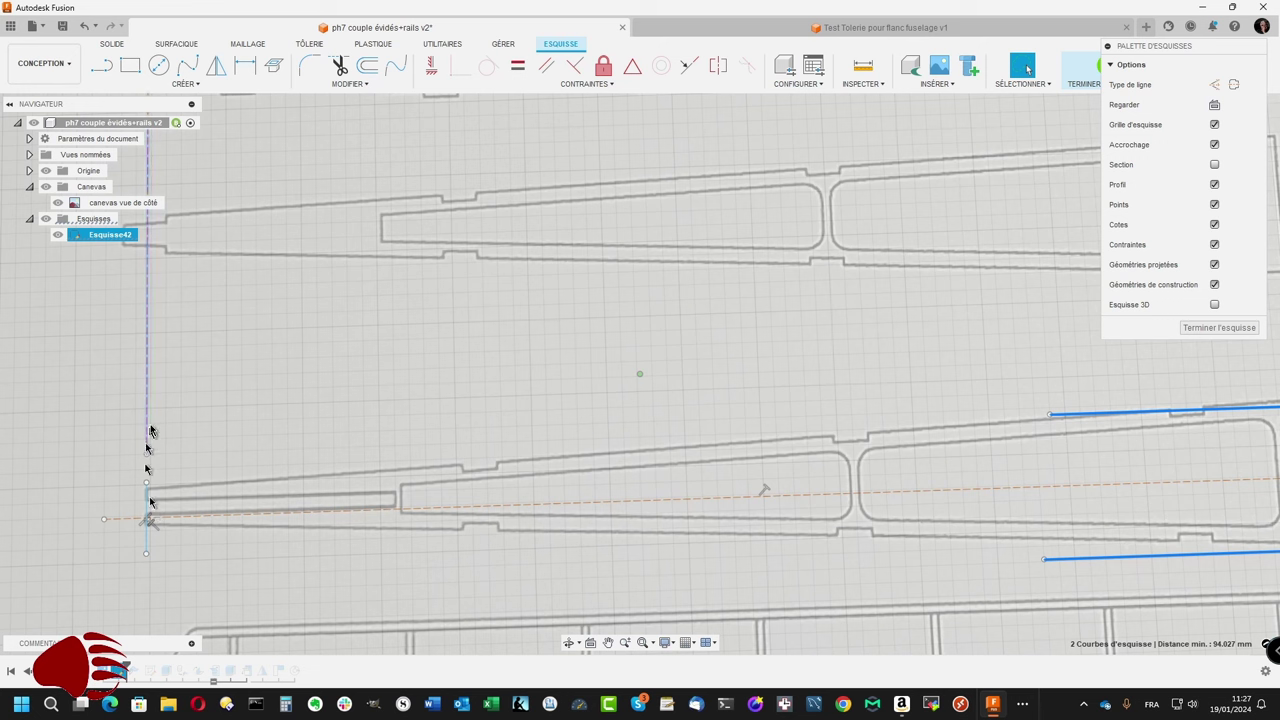
pyautogui.click(184, 83)
pyautogui.click(127, 219)
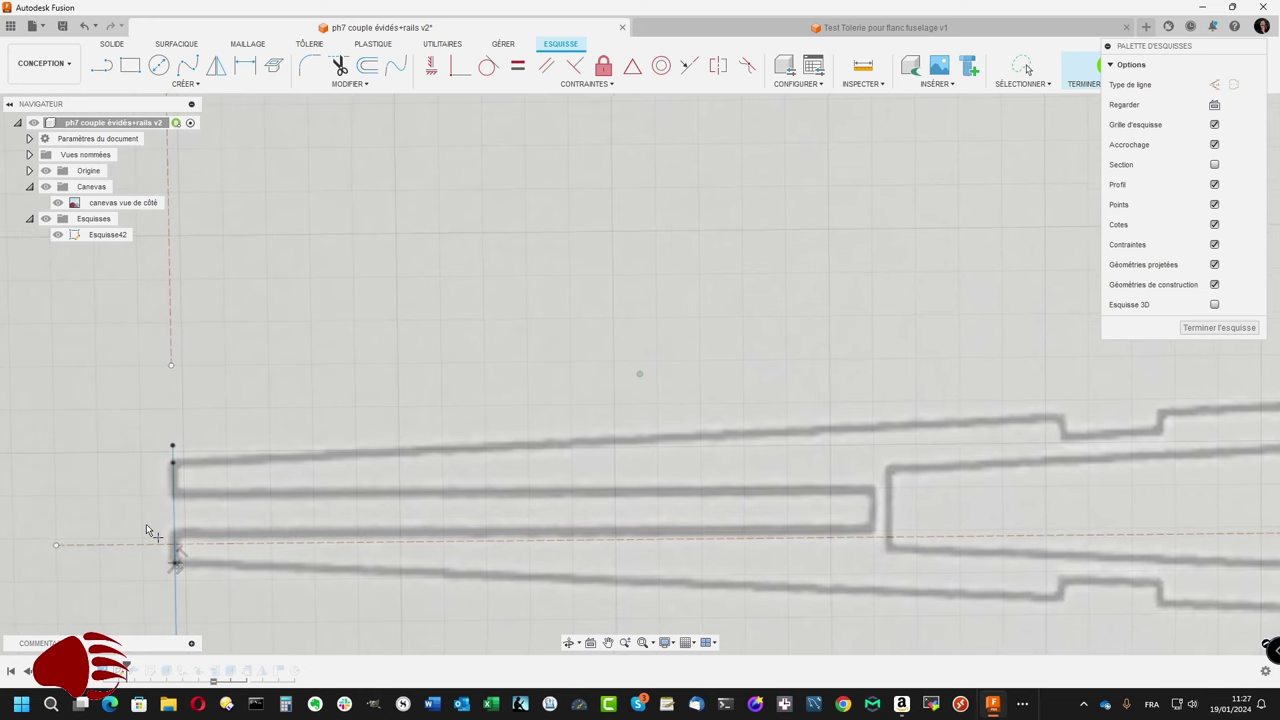
# Step: Dimension the vertical nose-tip line to 24.00 mm between its two points
pyautogui.press('Escape')
pyautogui.press('d')
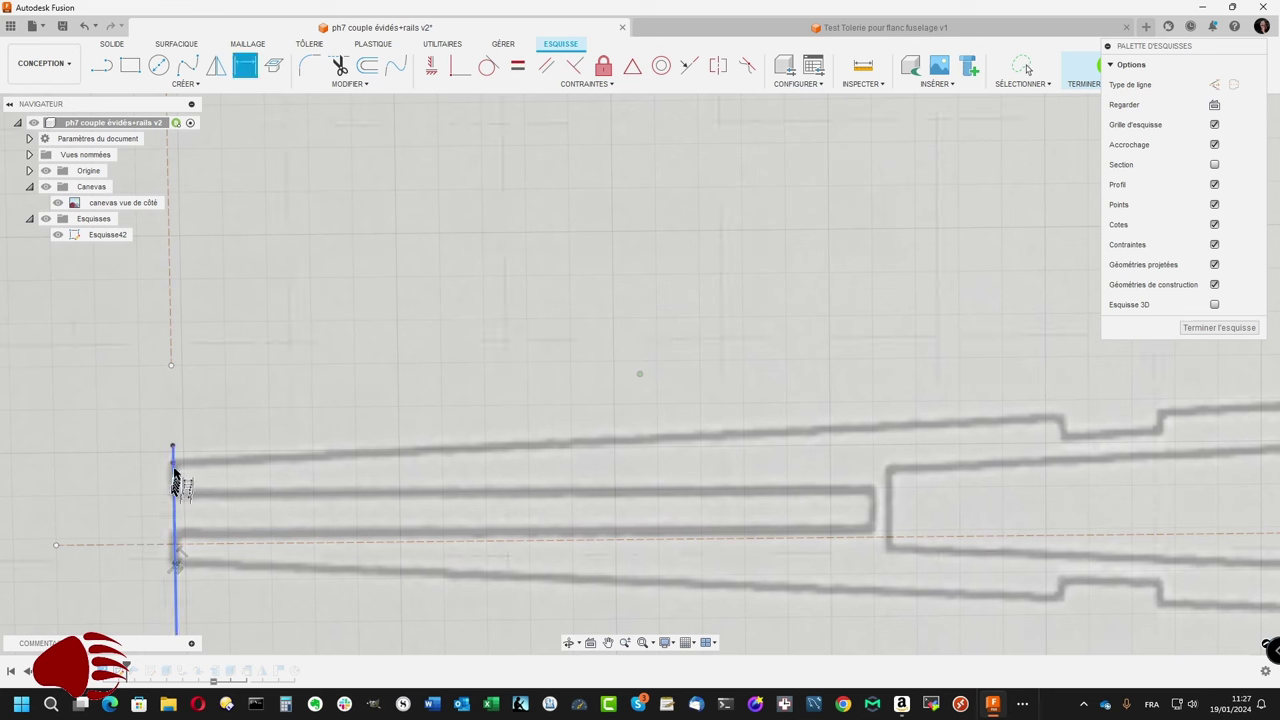
pyautogui.click(173, 464)
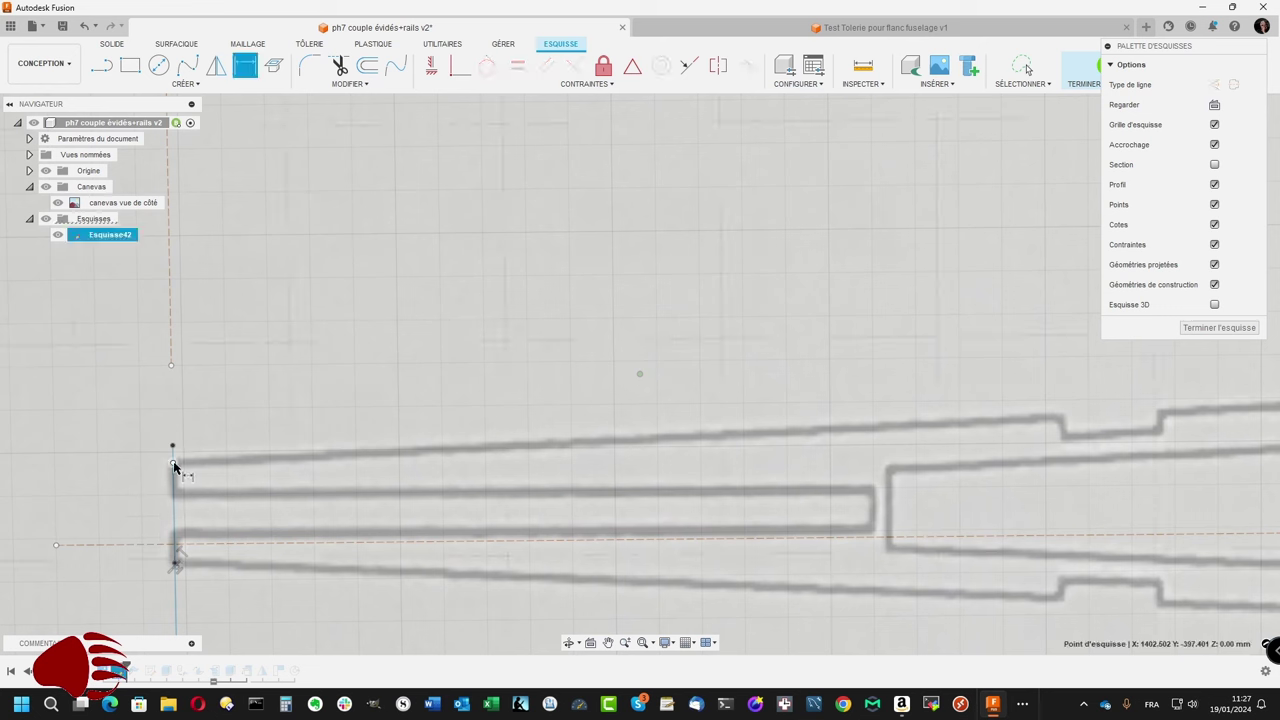
pyautogui.click(174, 563)
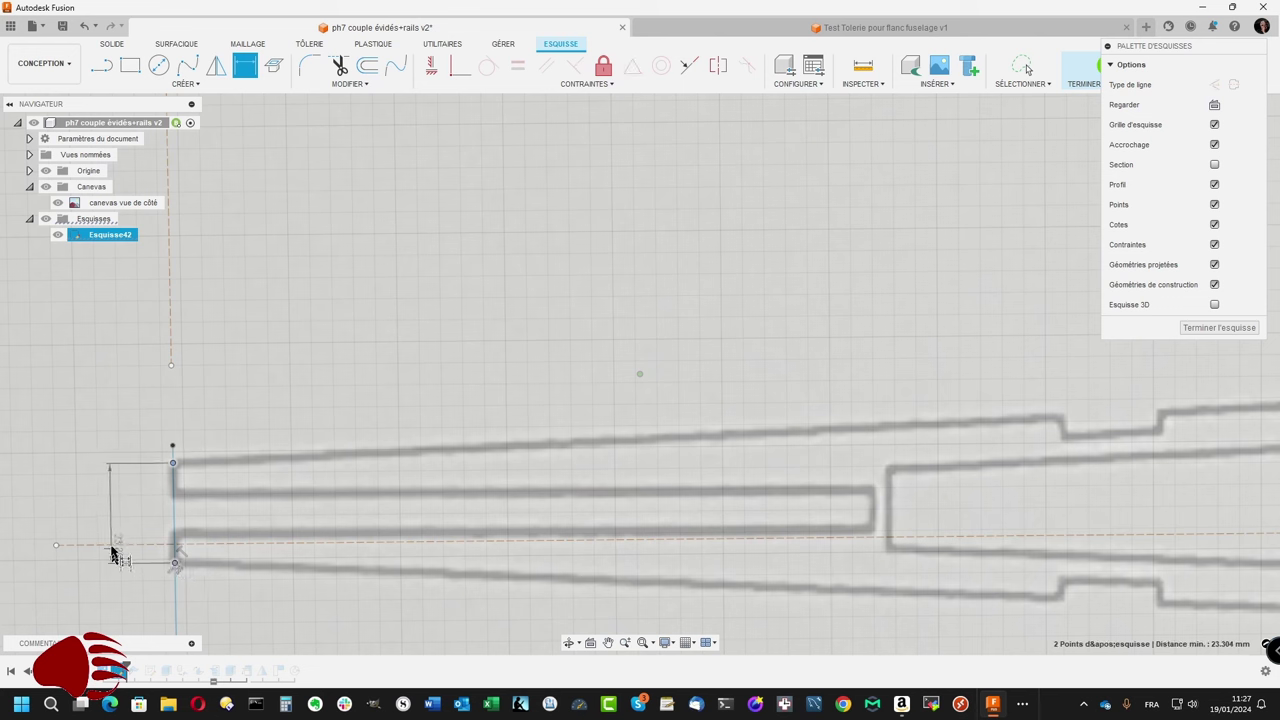
pyautogui.click(110, 513)
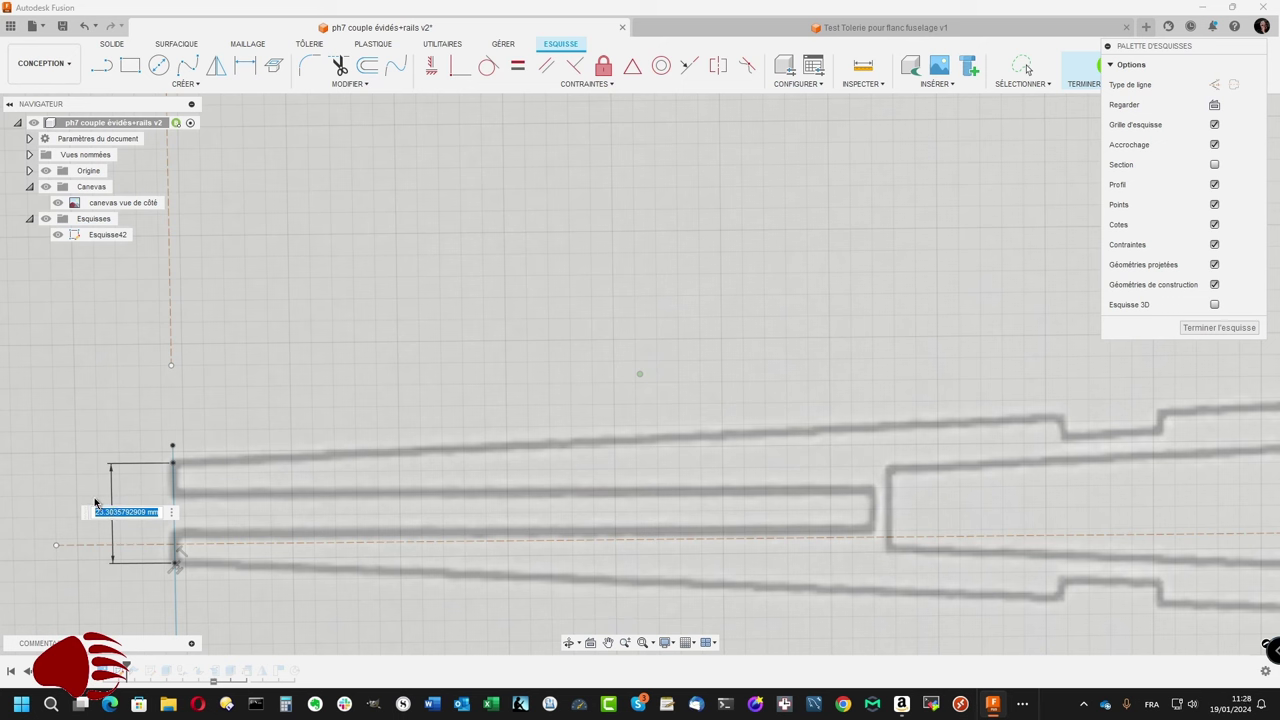
pyautogui.write('24')
pyautogui.press('Return')
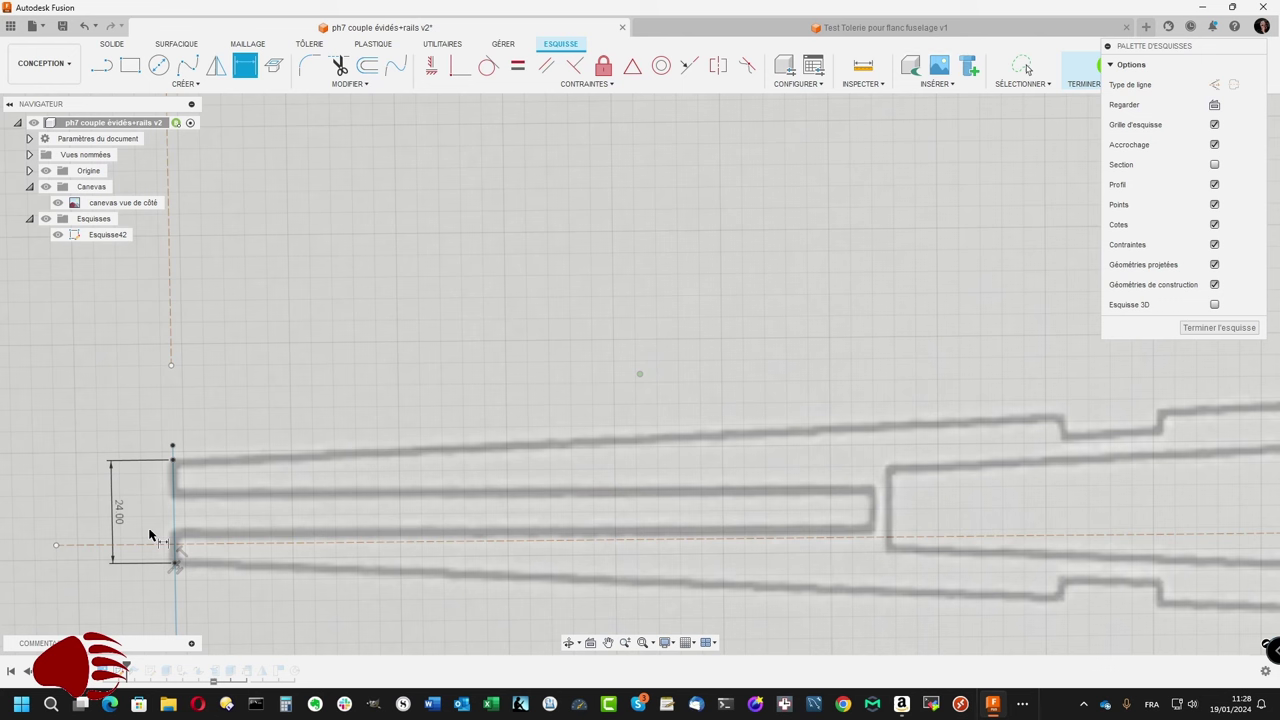
pyautogui.press('Escape')
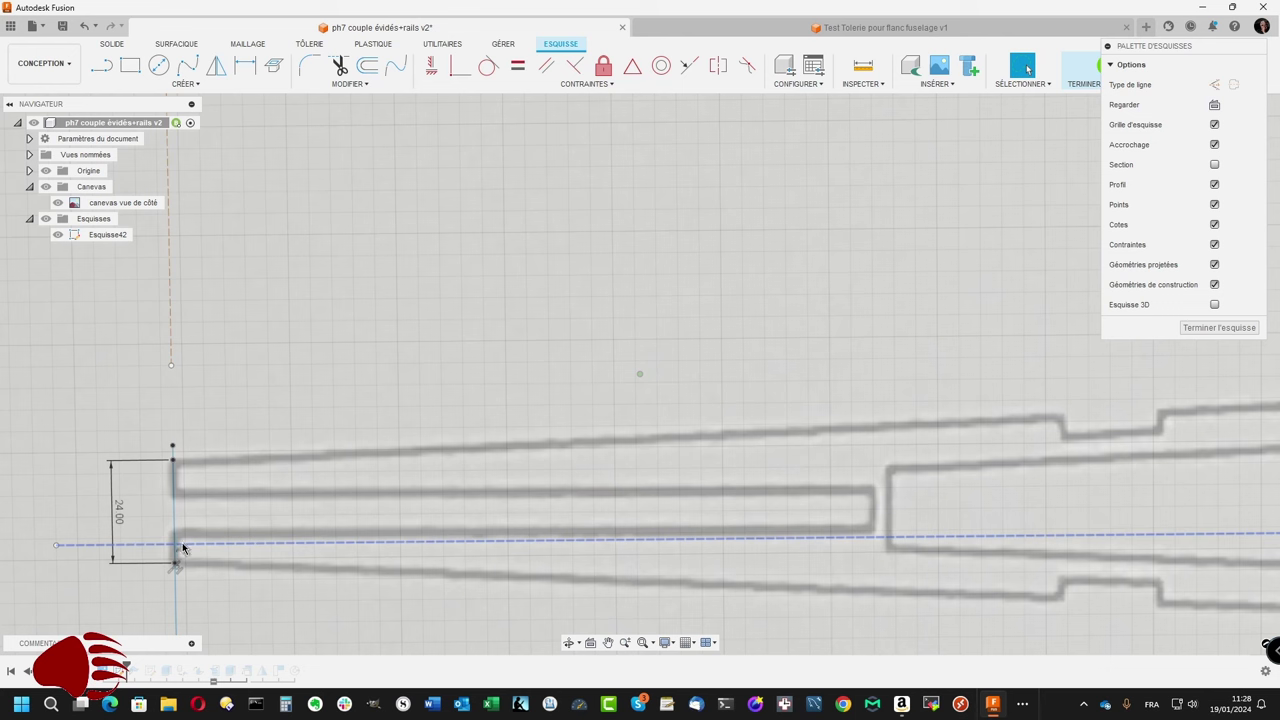
pyautogui.press('d')
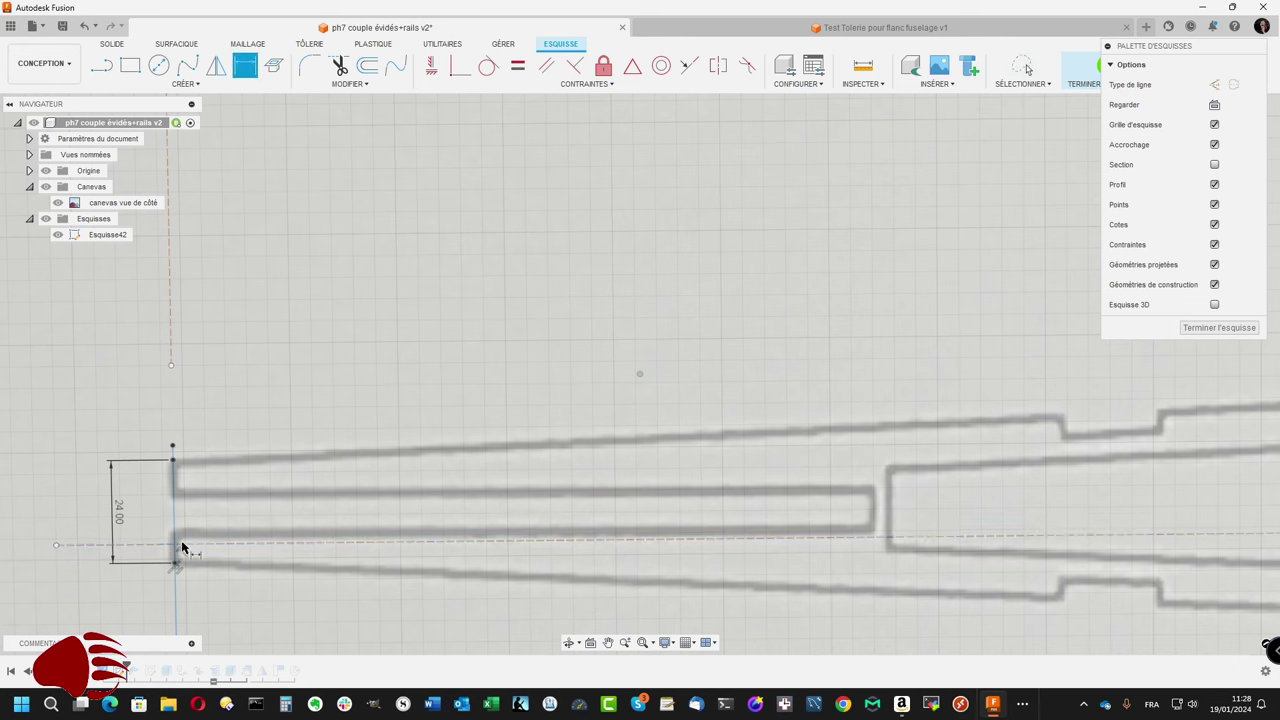
pyautogui.click(181, 548)
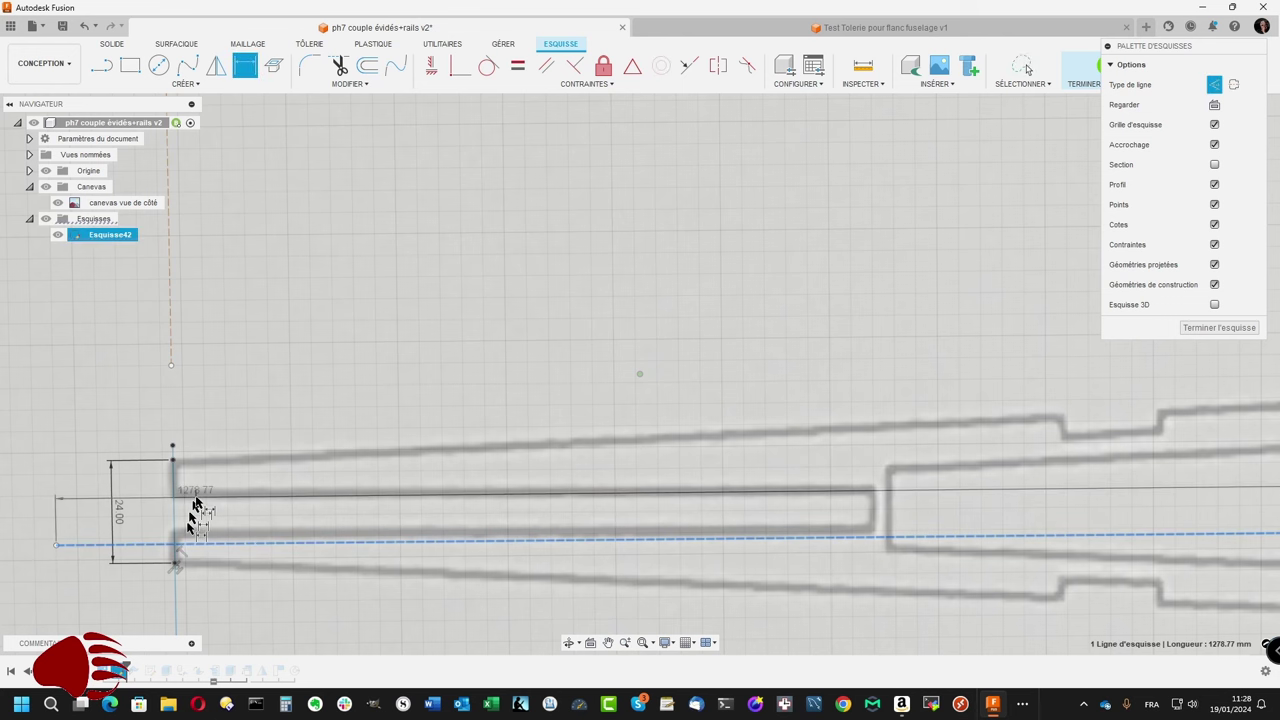
pyautogui.click(175, 460)
pyautogui.click(213, 490)
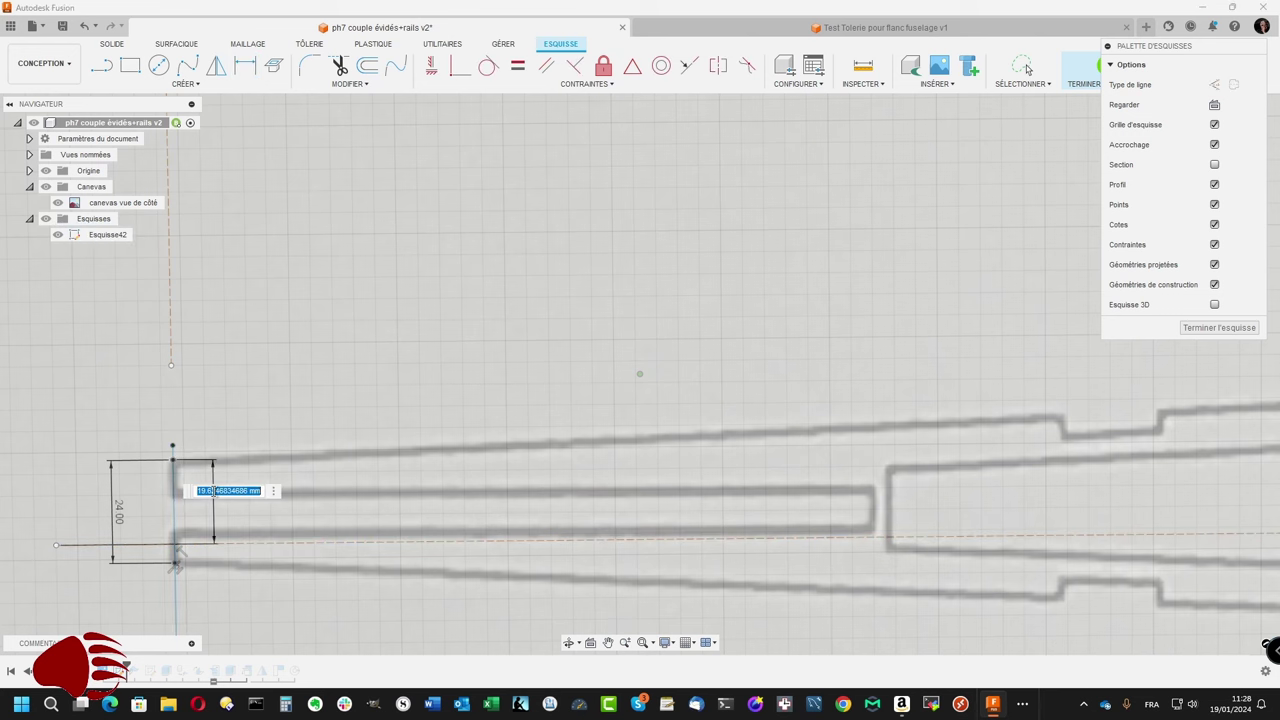
pyautogui.write('12')
pyautogui.press('Return')
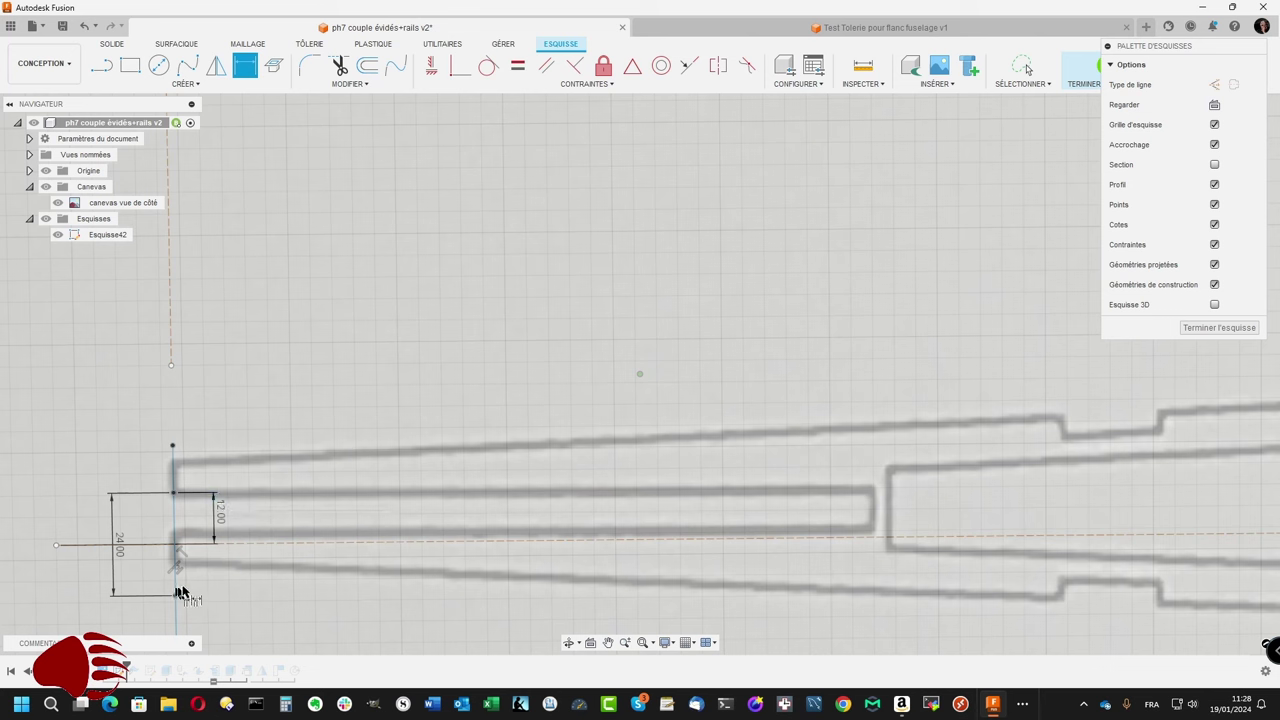
pyautogui.click(178, 545)
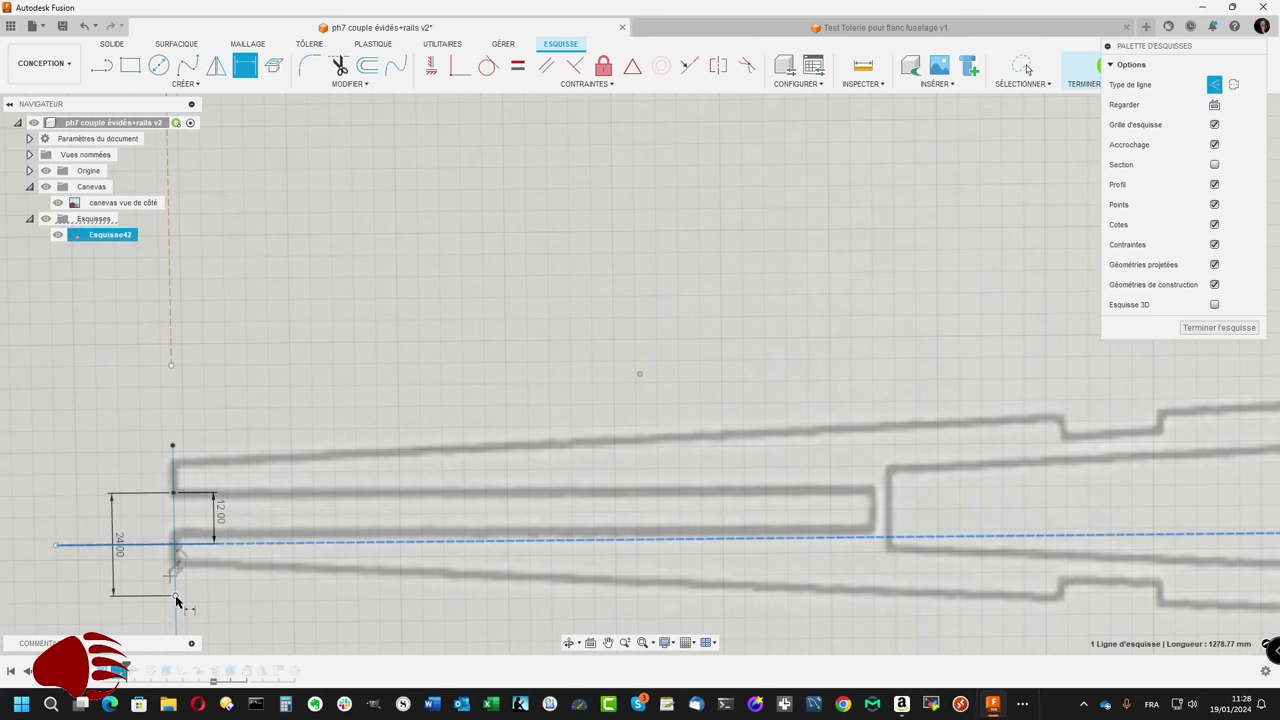
pyautogui.click(175, 596)
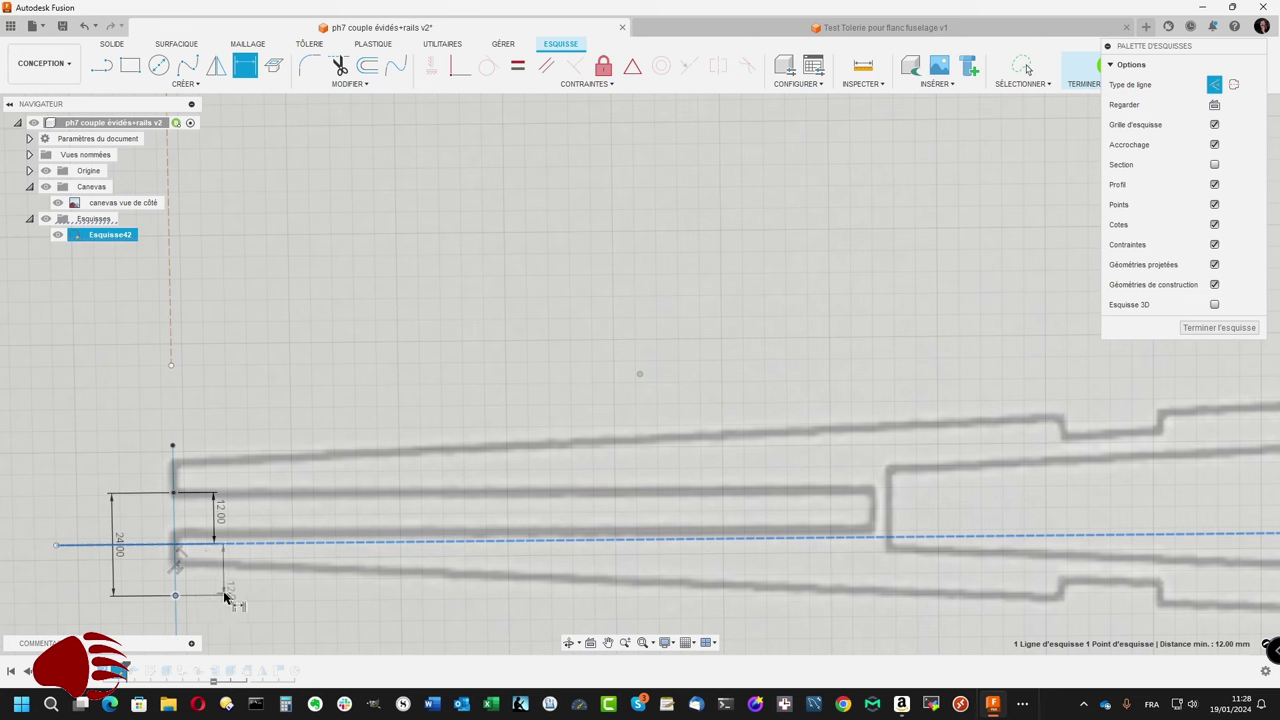
pyautogui.click(222, 597)
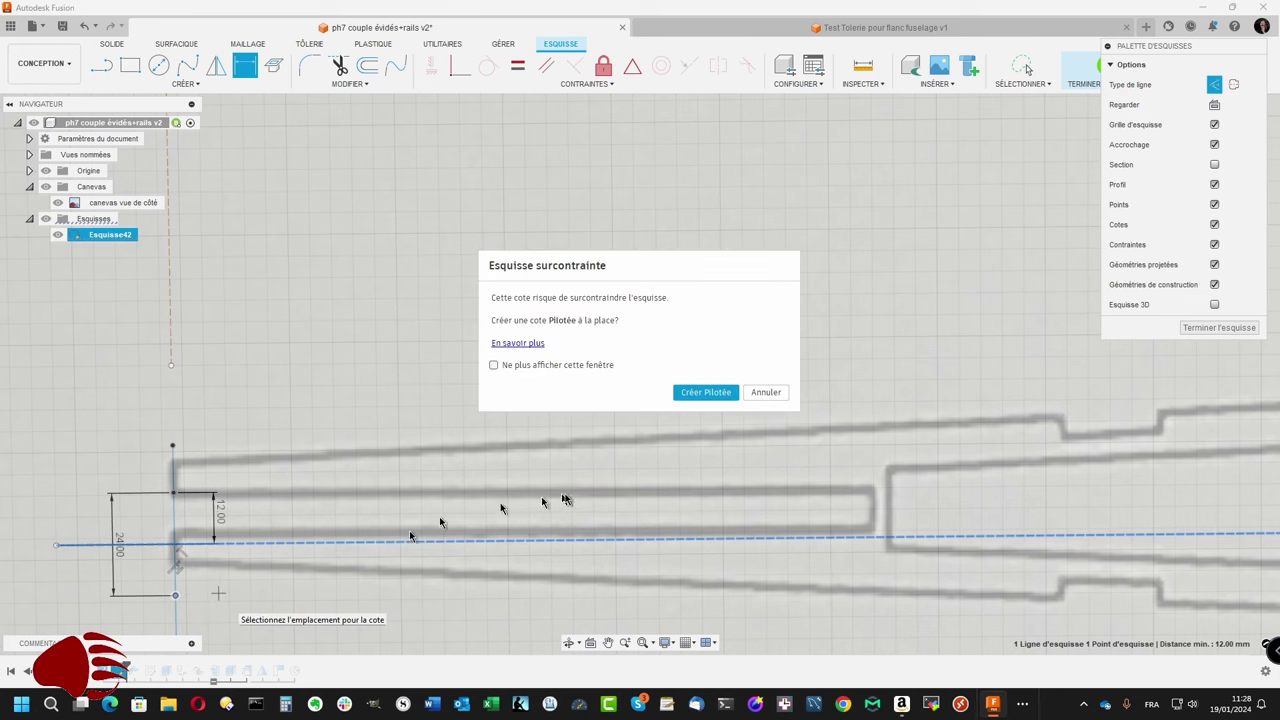
pyautogui.click(706, 393)
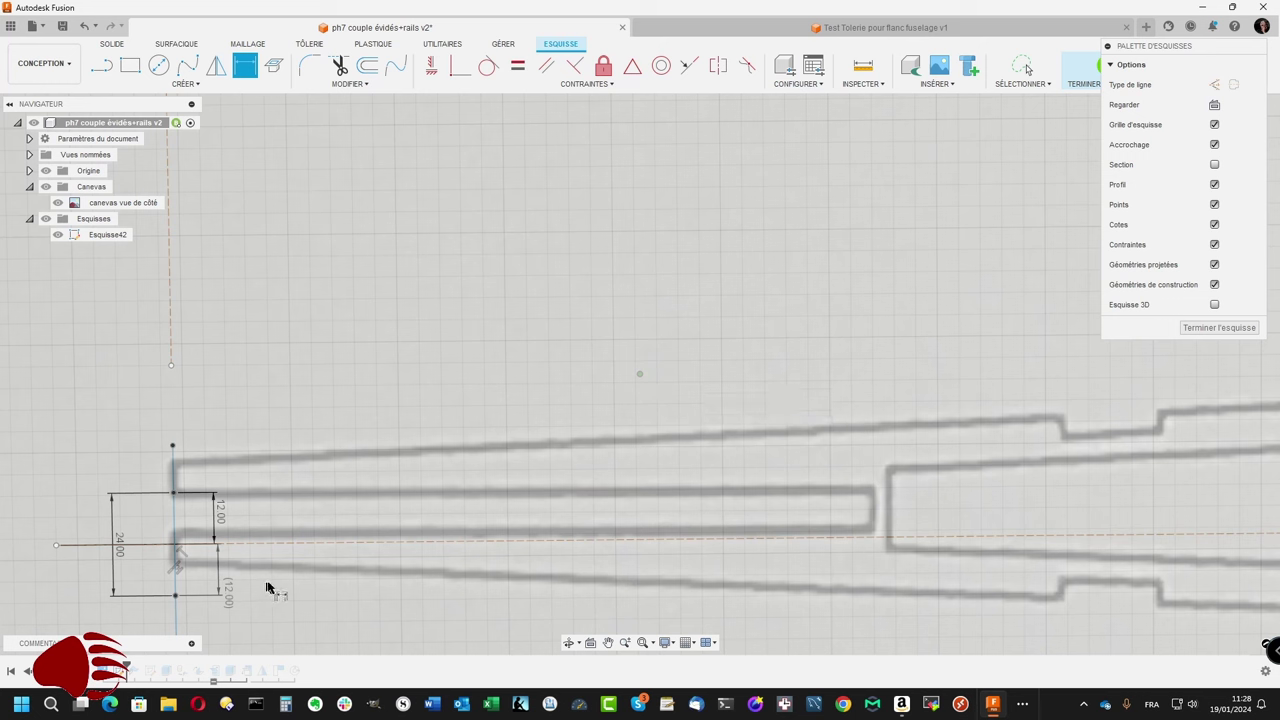
pyautogui.press('Escape')
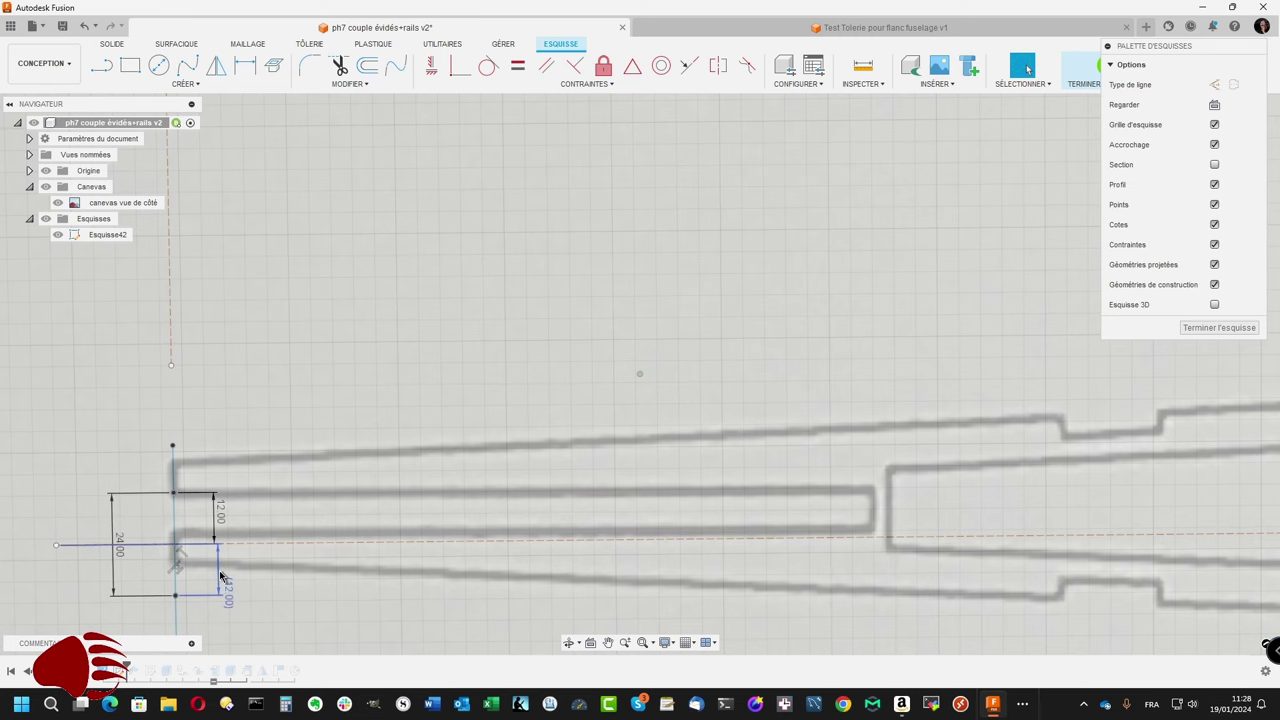
pyautogui.click(221, 577)
pyautogui.press('Delete')
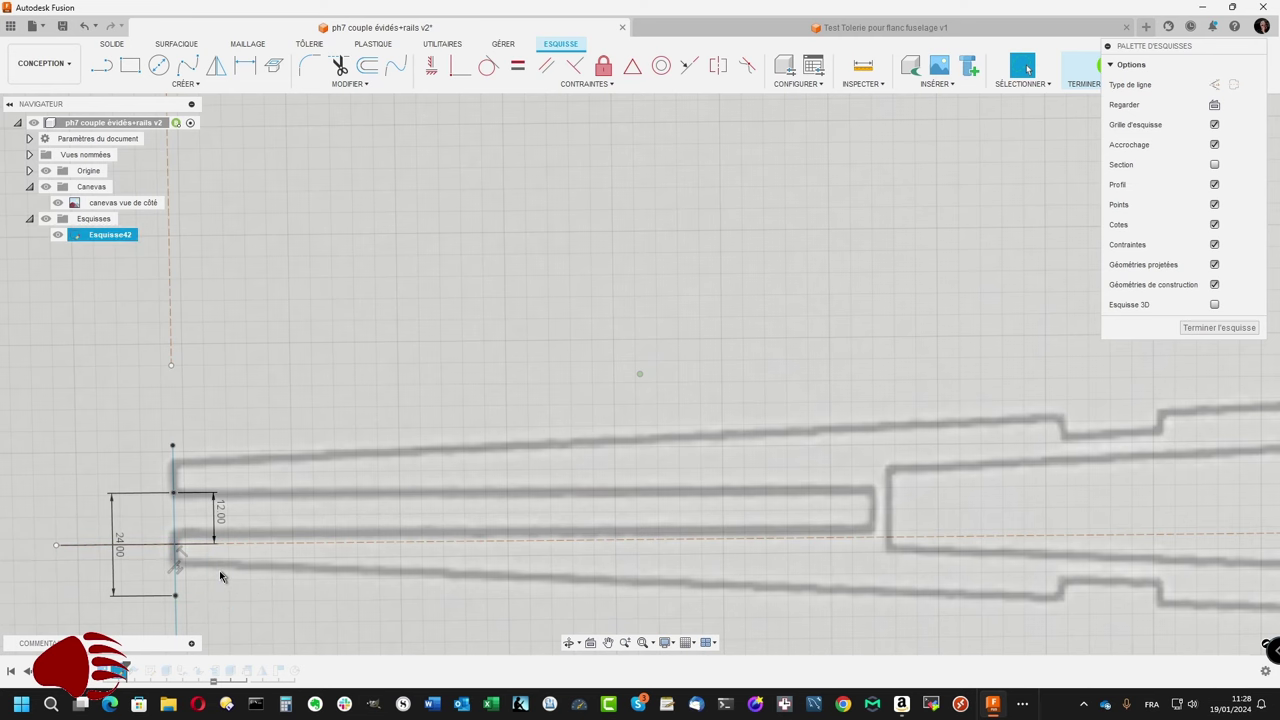
pyautogui.scroll(-2, 221, 577)
pyautogui.scroll(-3, 221, 576)
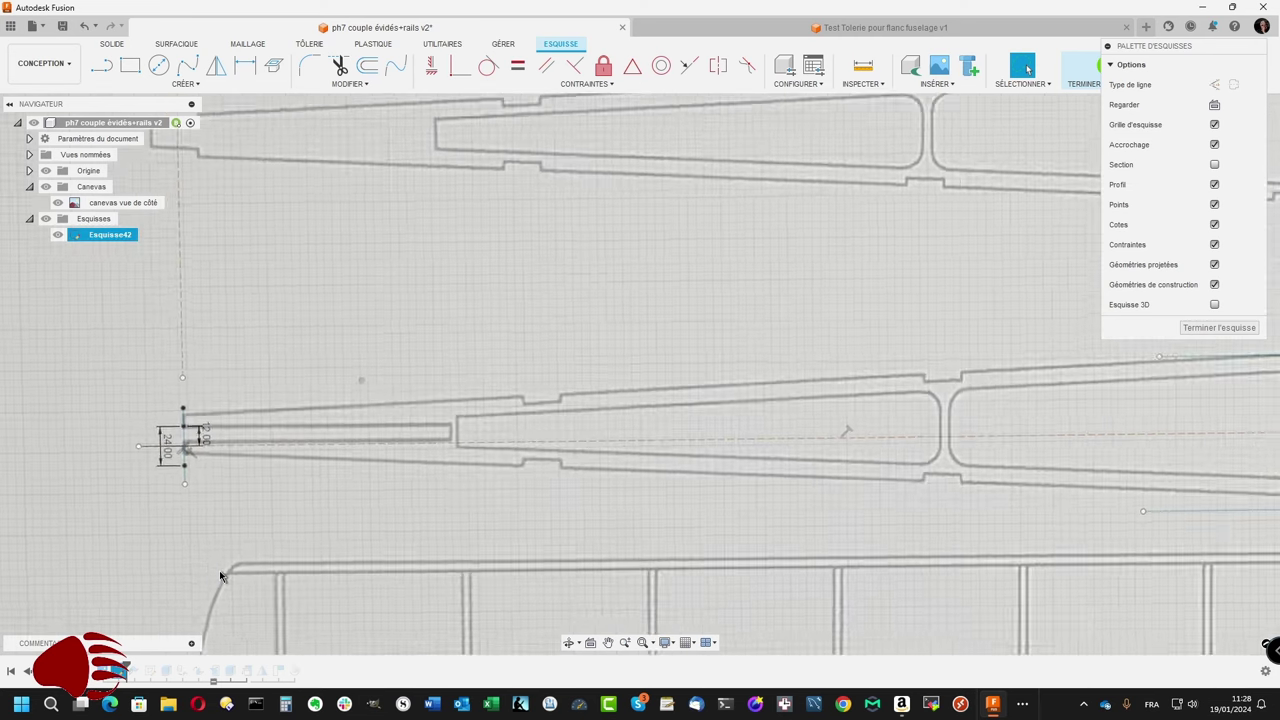
pyautogui.scroll(5, 221, 576)
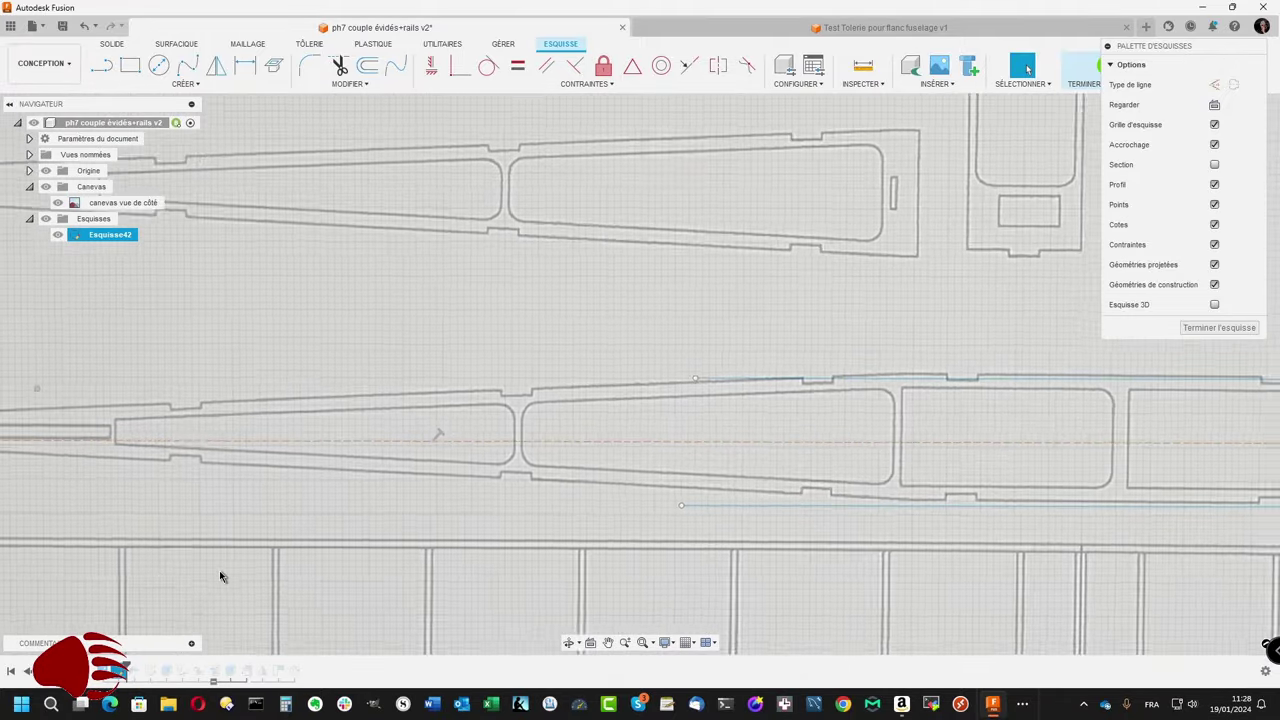
pyautogui.scroll(2, 400, 560)
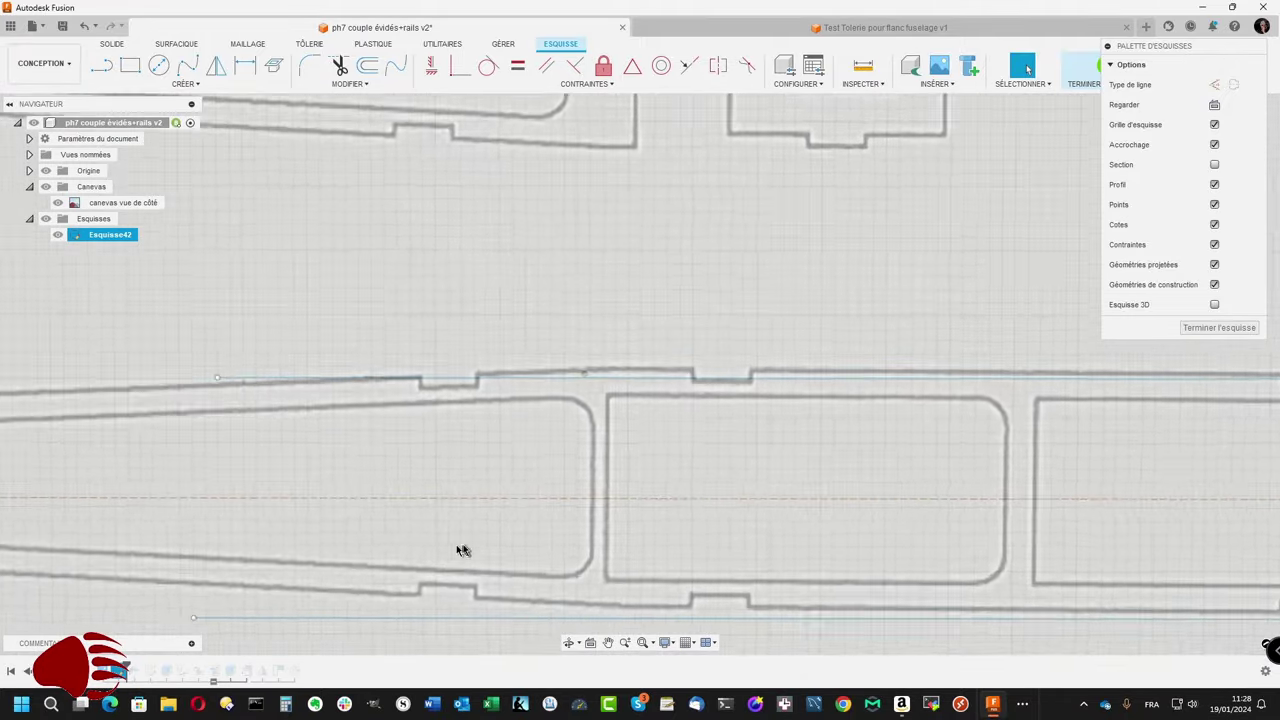
pyautogui.scroll(2, 500, 535)
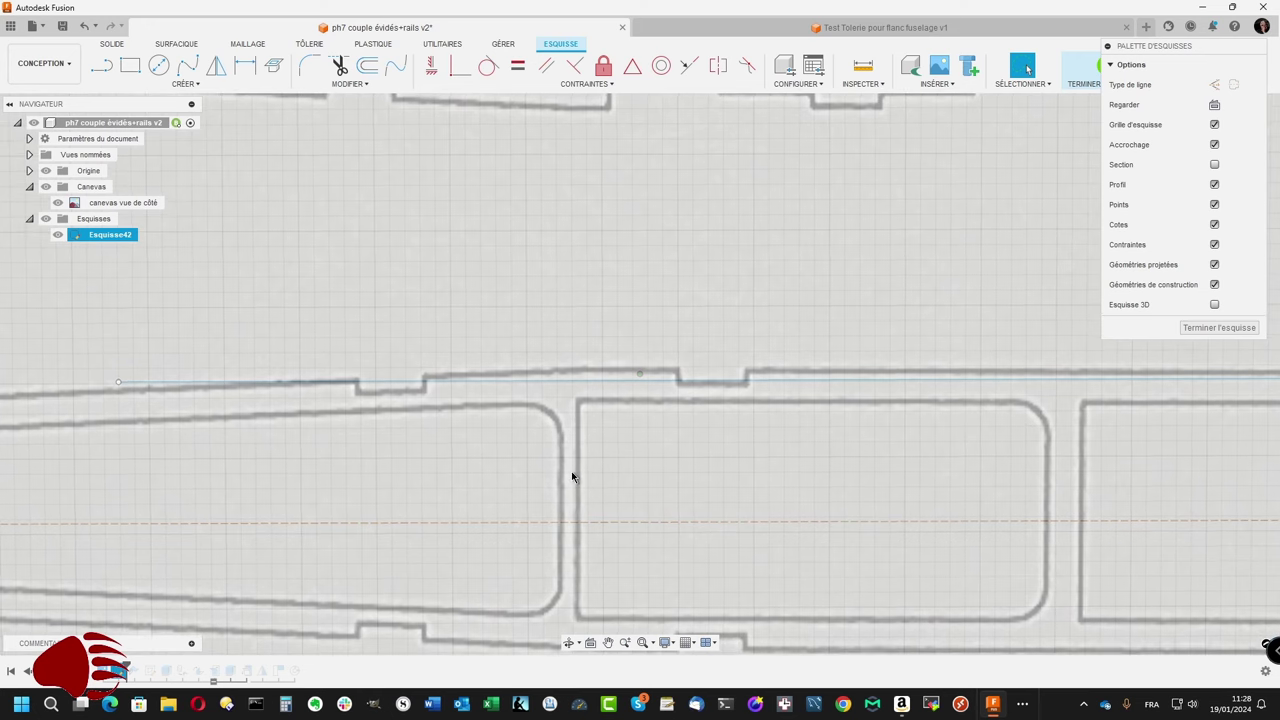
pyautogui.keyDown('shift'); pyautogui.moveTo(572, 477); pyautogui.dragTo(563, 494, button='middle'); pyautogui.keyUp('shift')
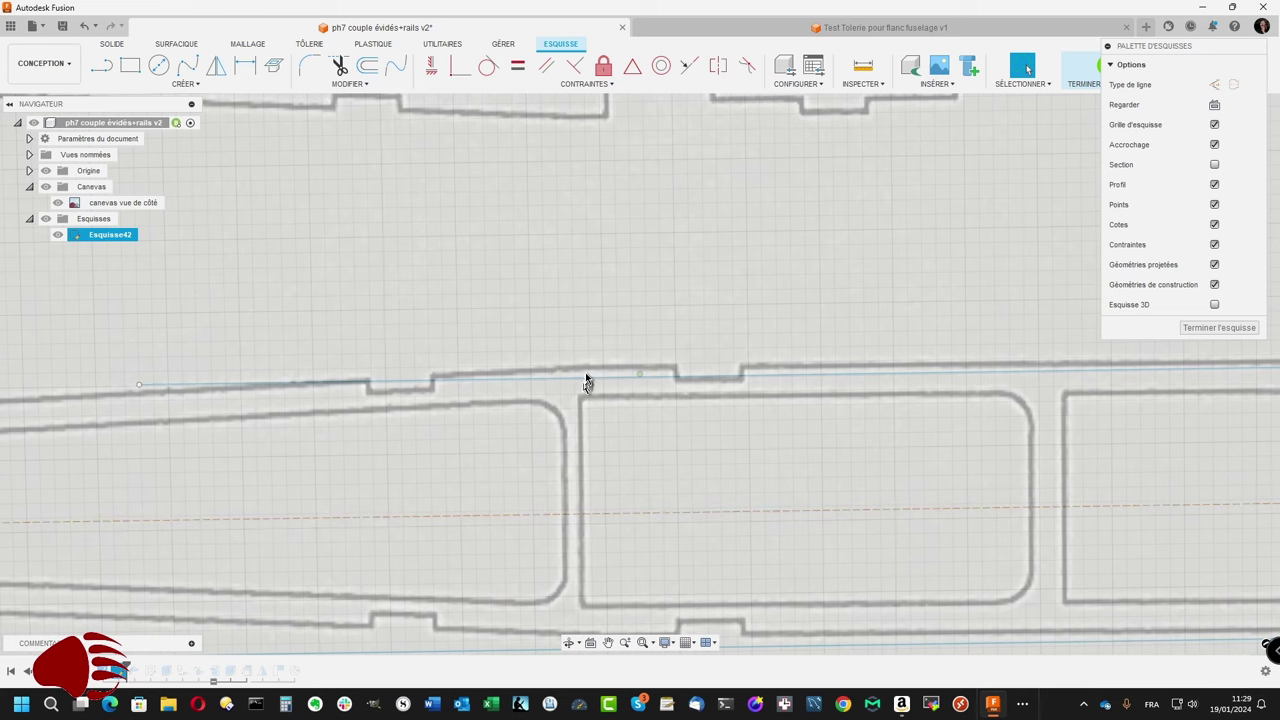
pyautogui.keyDown('shift'); pyautogui.moveTo(583, 586); pyautogui.dragTo(596, 583, button='middle'); pyautogui.keyUp('shift')
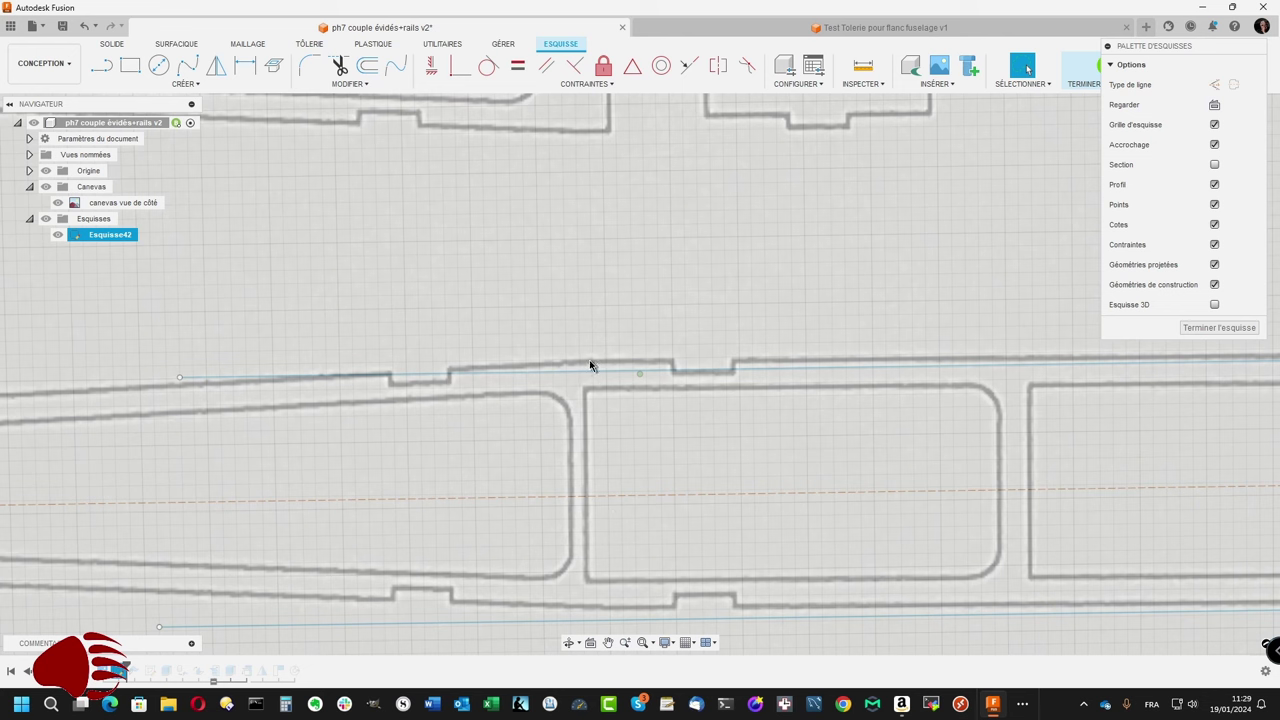
# Step: Draw a vertical line from the plate's top edge to its bottom edge and make it construction geometry
pyautogui.press('l')
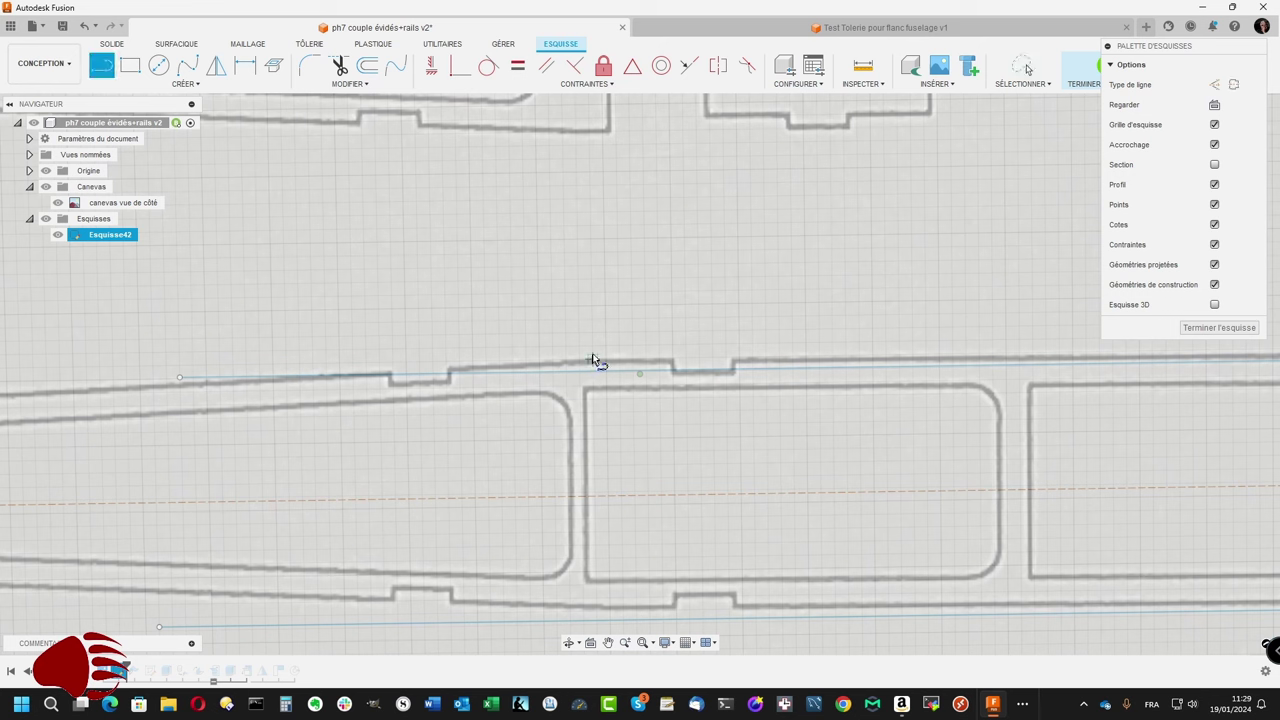
pyautogui.click(593, 360)
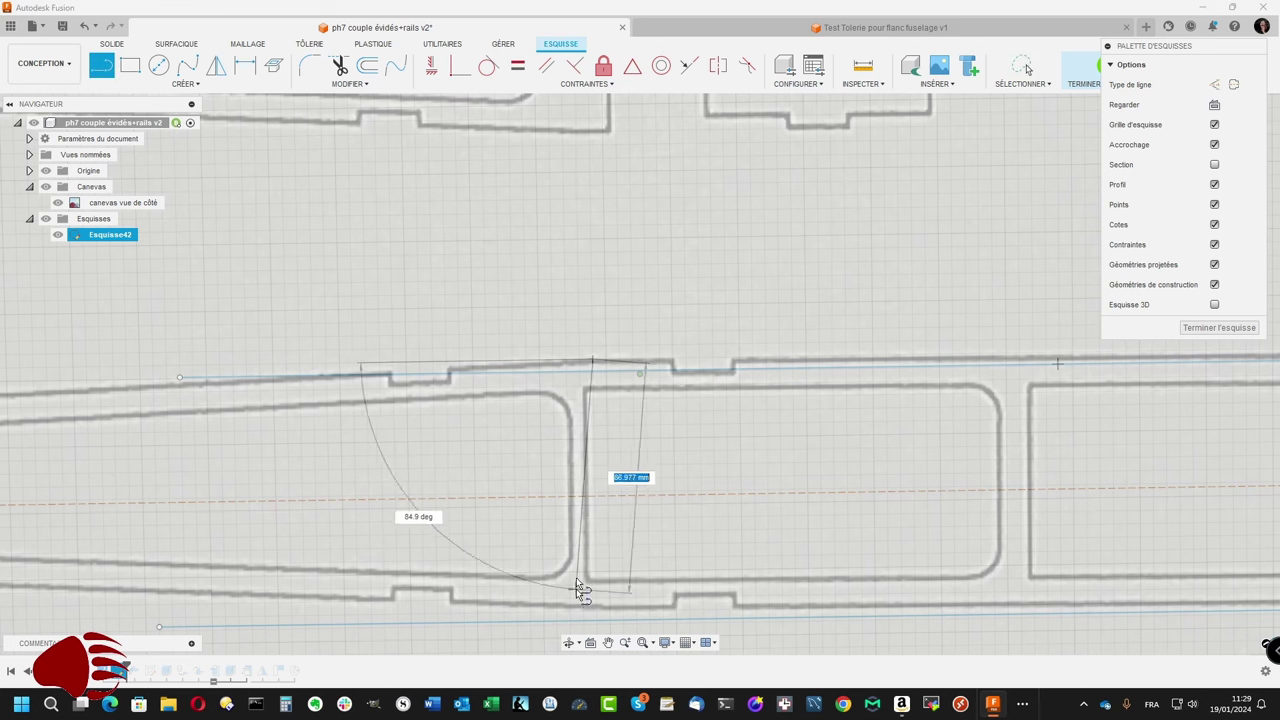
pyautogui.click(597, 633)
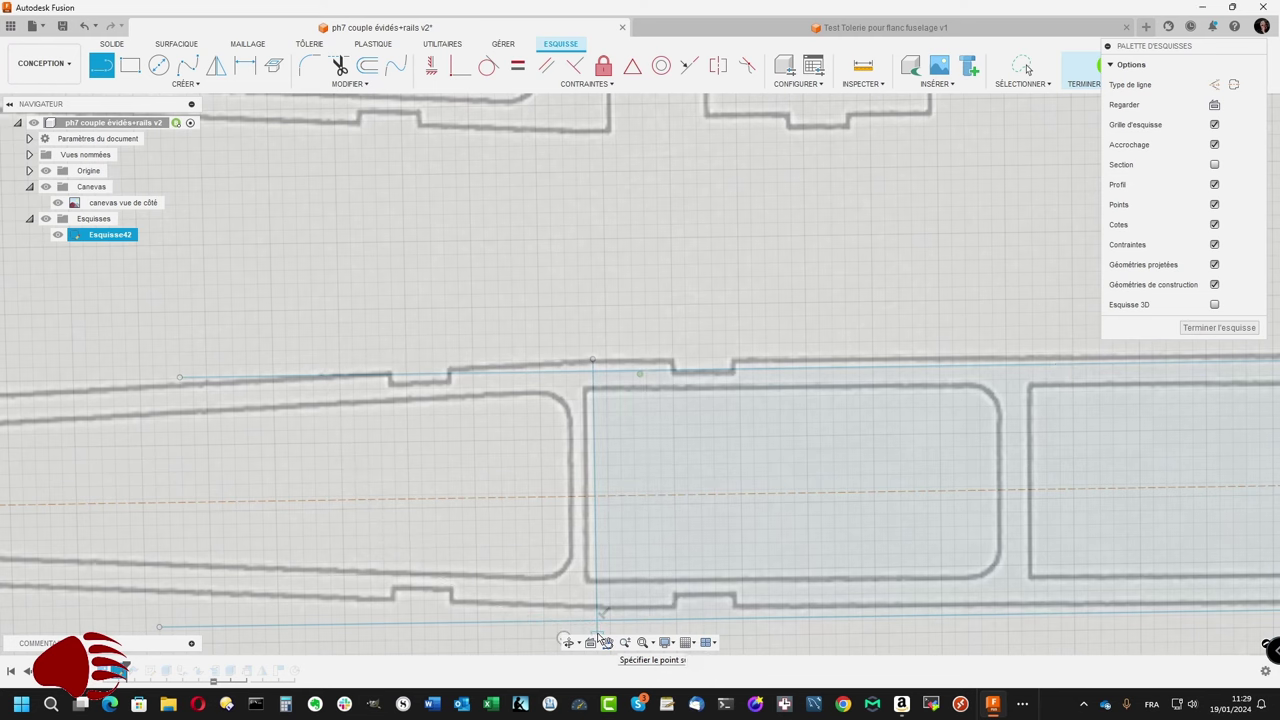
pyautogui.press('Escape')
pyautogui.click(598, 592)
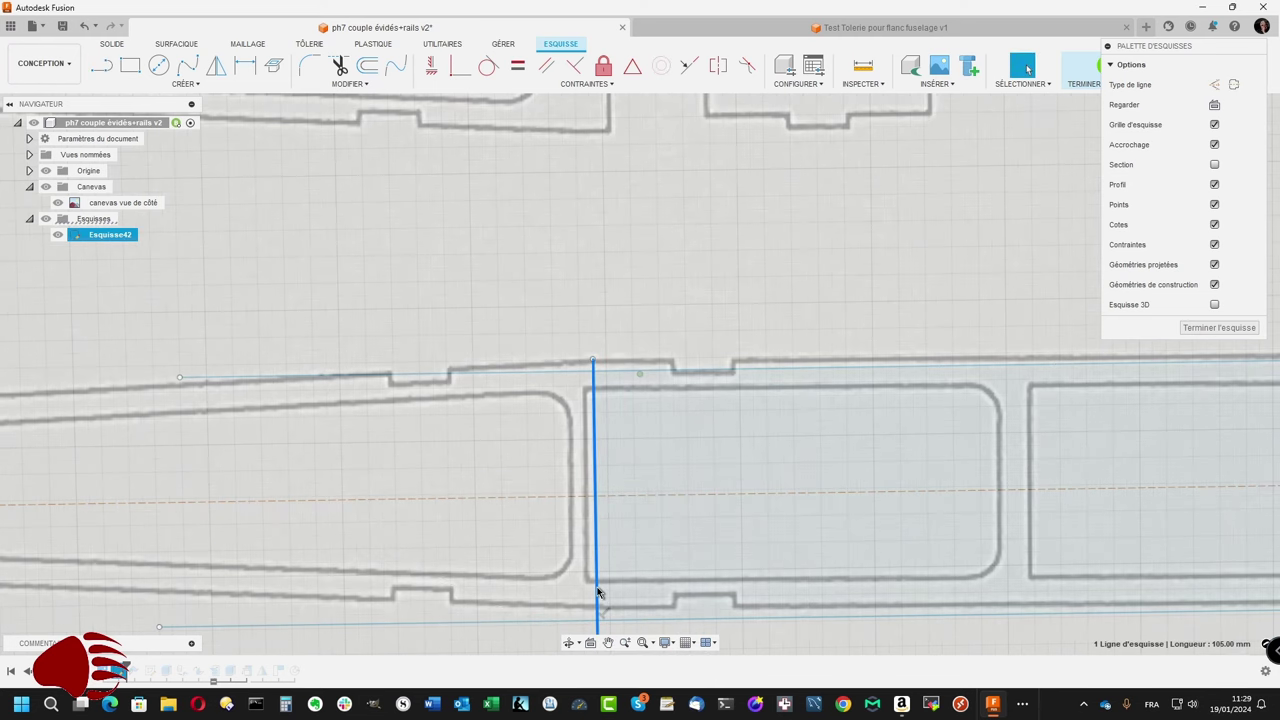
pyautogui.press('x')
pyautogui.scroll(-1, 652, 576)
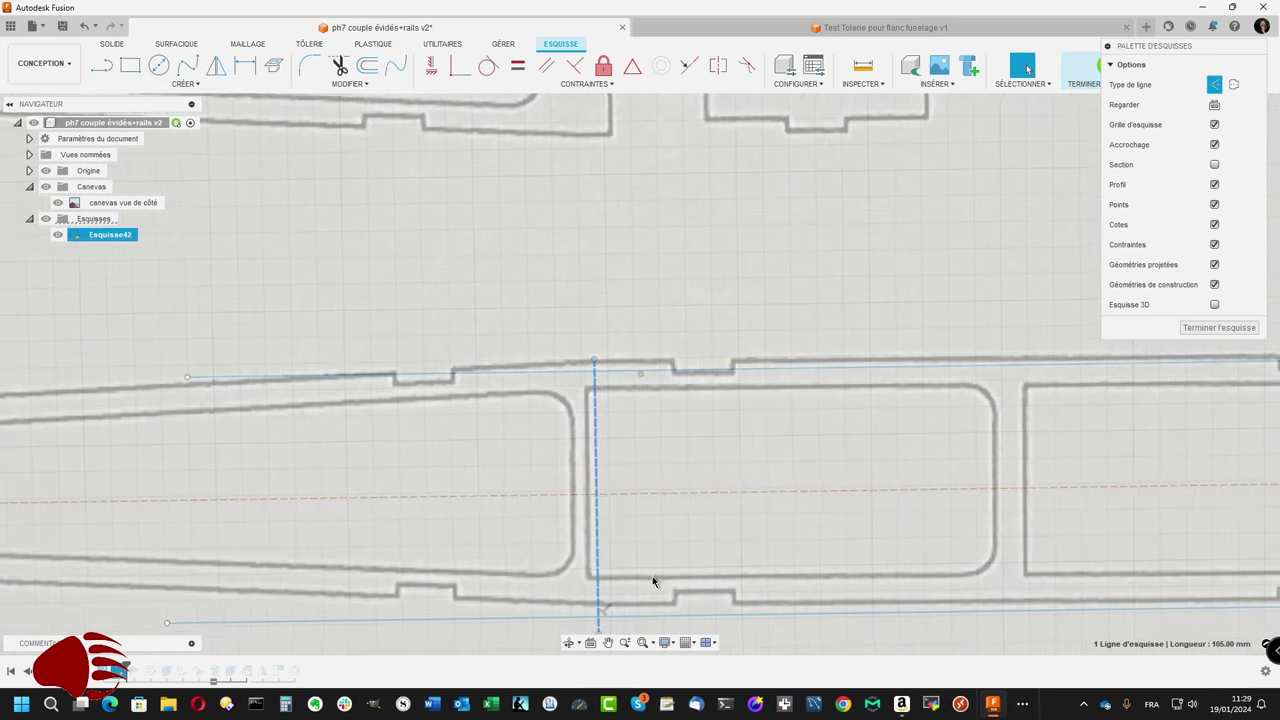
pyautogui.scroll(-1, 653, 580)
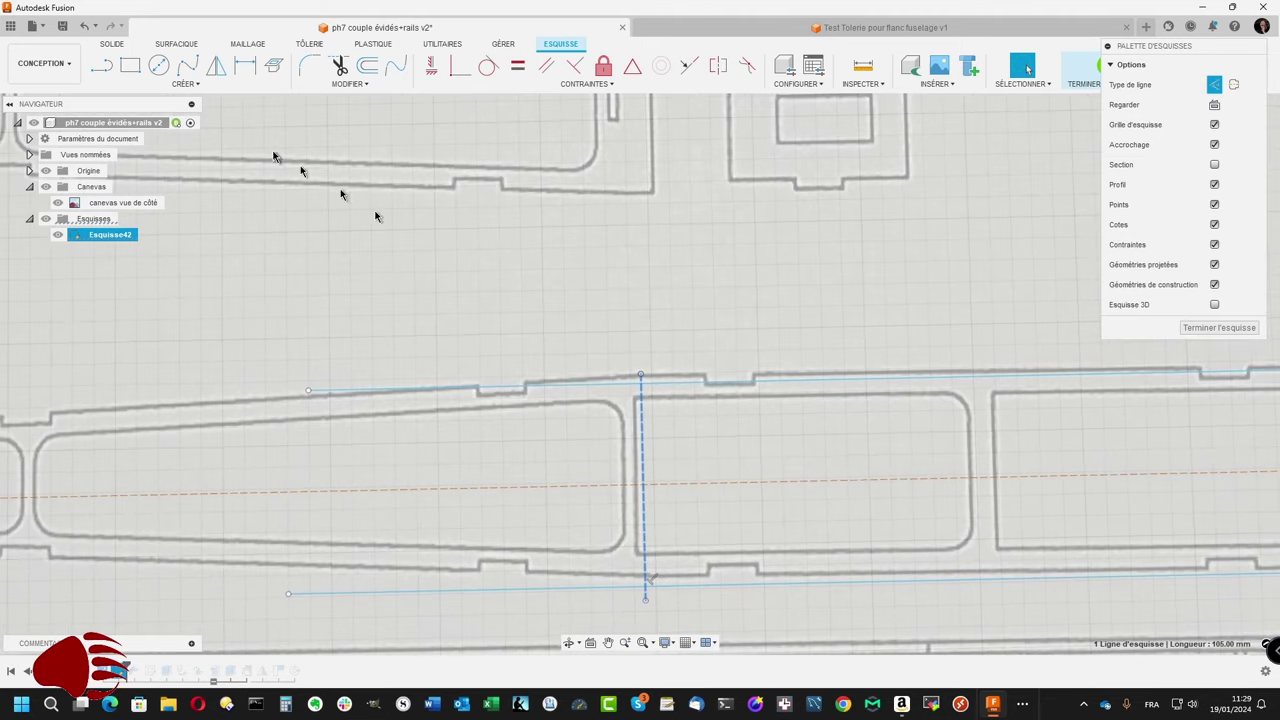
# Step: Place a sketch point where the vertical construction line meets the top edge line
pyautogui.click(192, 88)
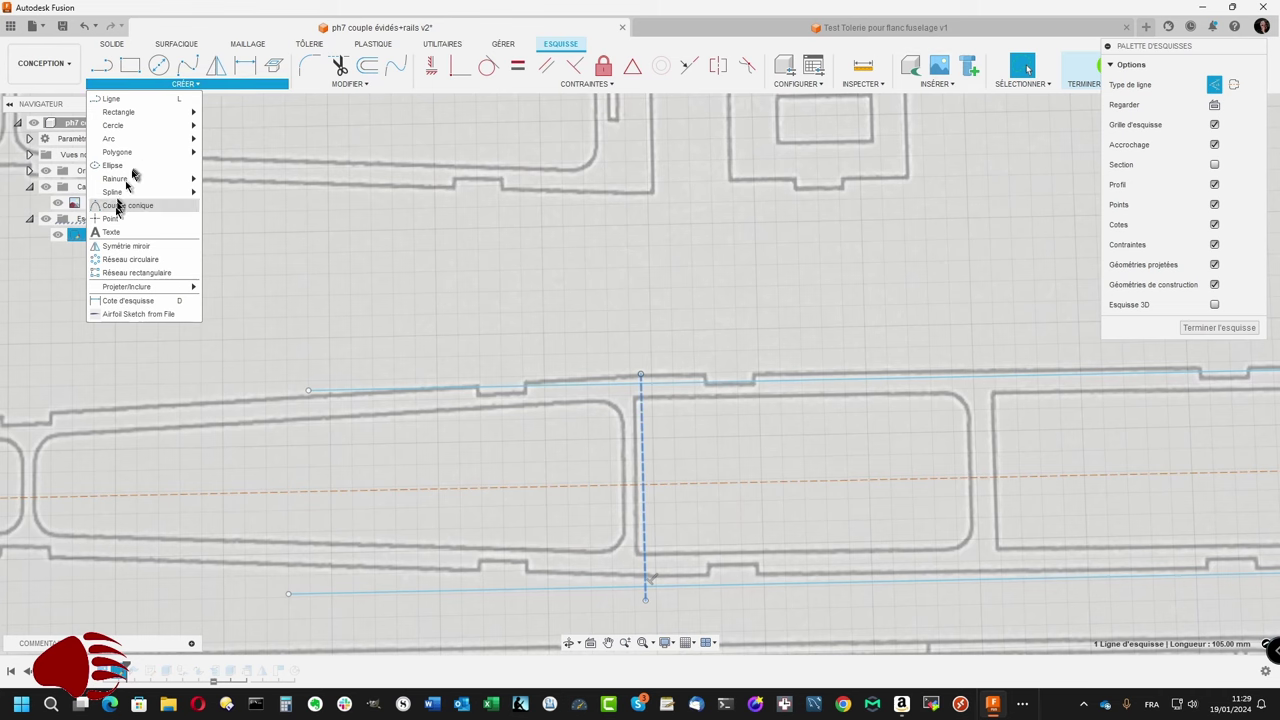
pyautogui.click(116, 217)
pyautogui.scroll(1, 636, 395)
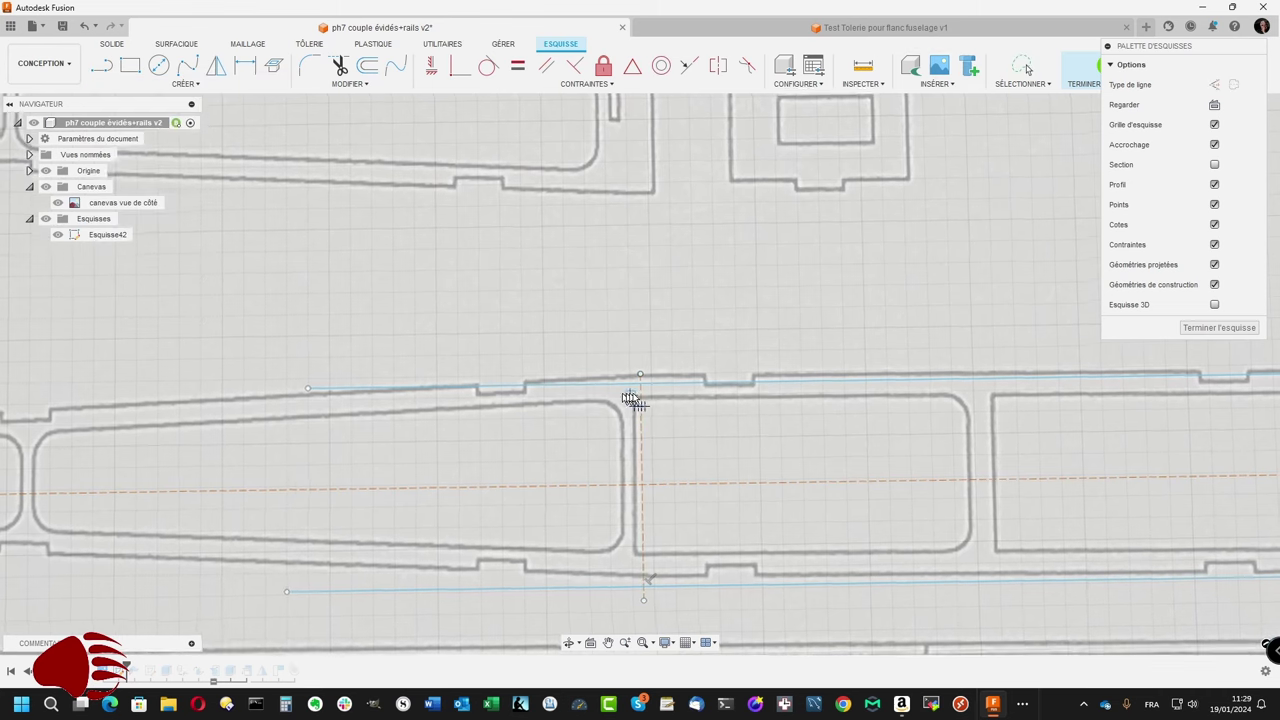
pyautogui.scroll(1, 640, 393)
pyautogui.click(640, 385)
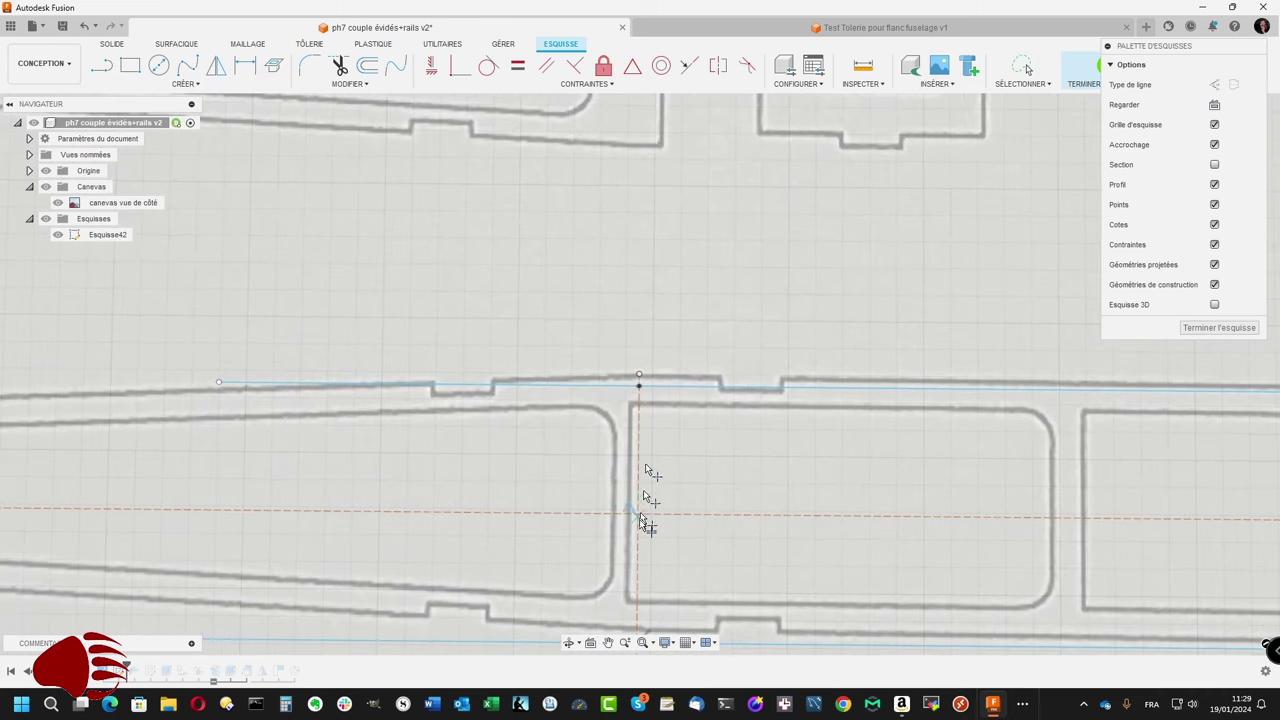
pyautogui.scroll(-1, 642, 628)
pyautogui.scroll(-1, 641, 633)
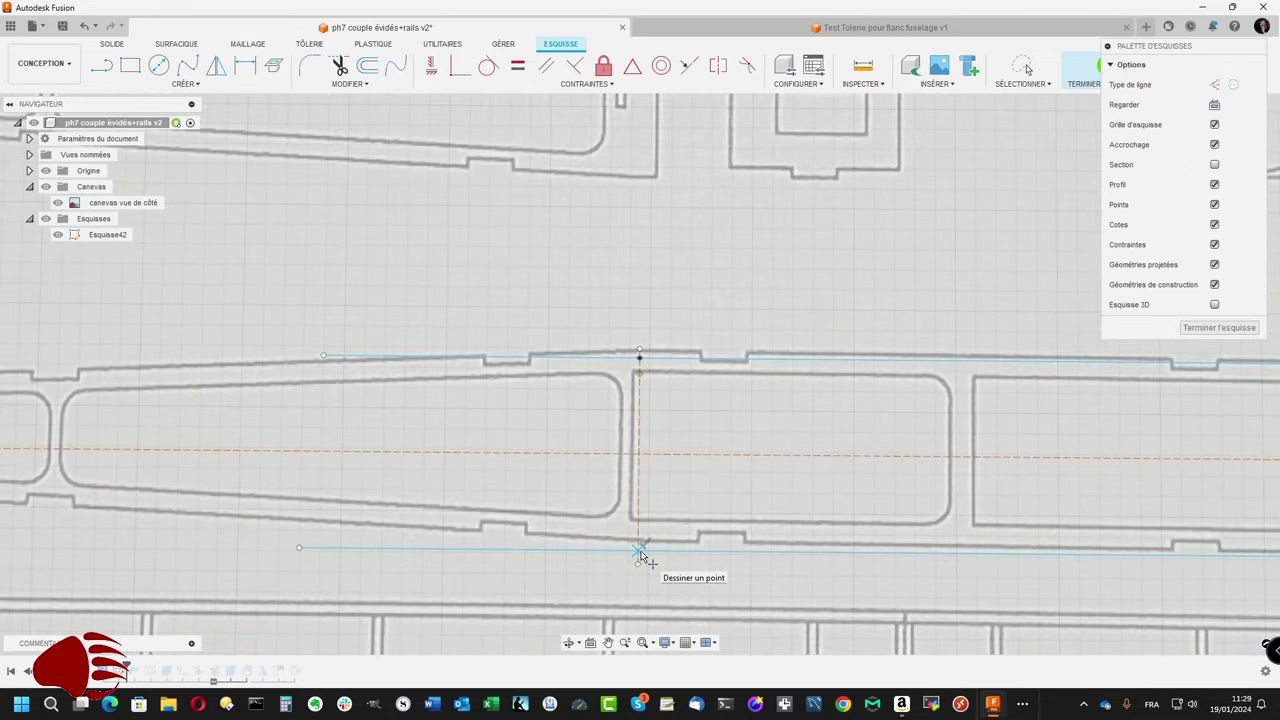
pyautogui.scroll(1, 643, 556)
pyautogui.scroll(-1, 643, 556)
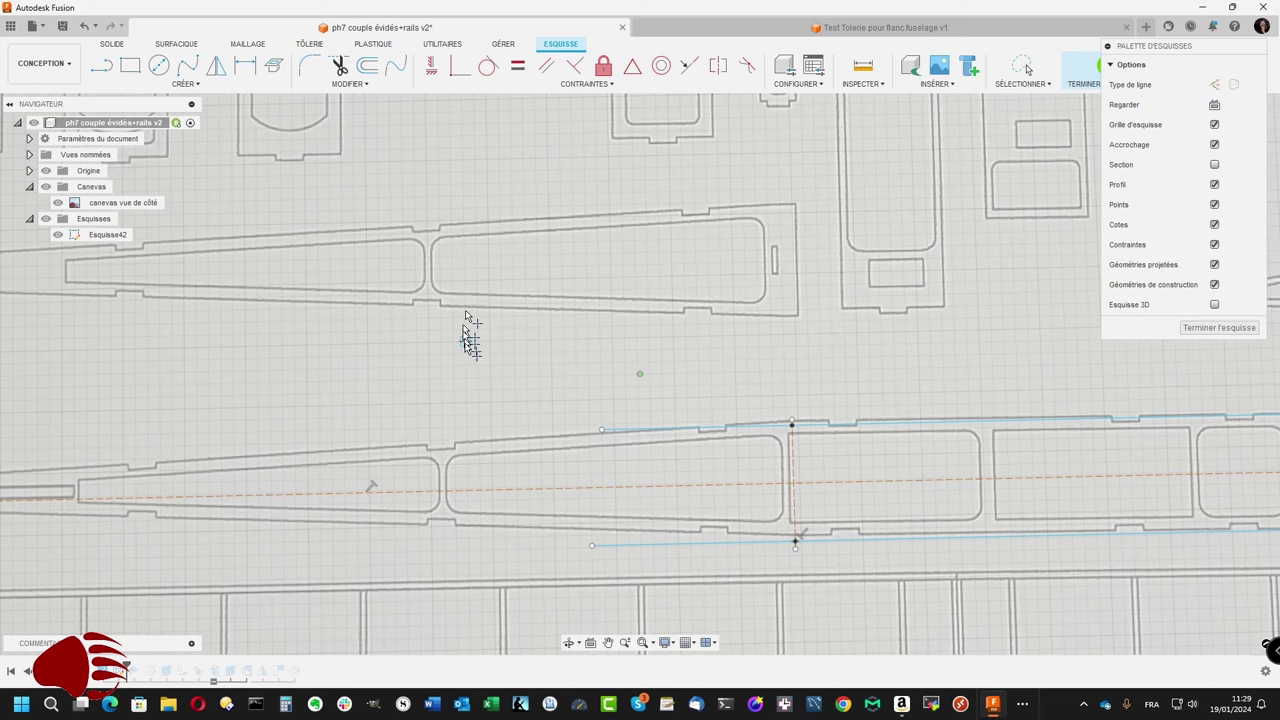
# Step: Start a line at the top outline's endpoint, then cancel it after zooming around
pyautogui.press('Escape')
pyautogui.press('l')
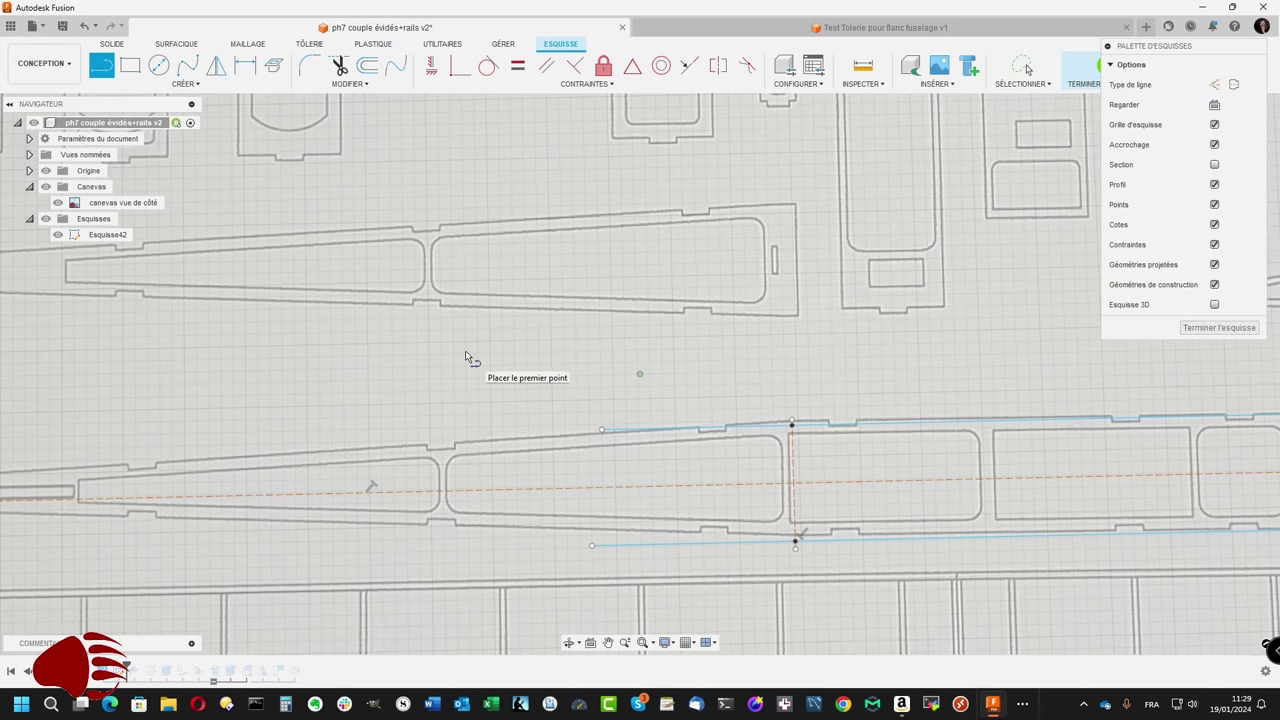
pyautogui.scroll(3, 790, 437)
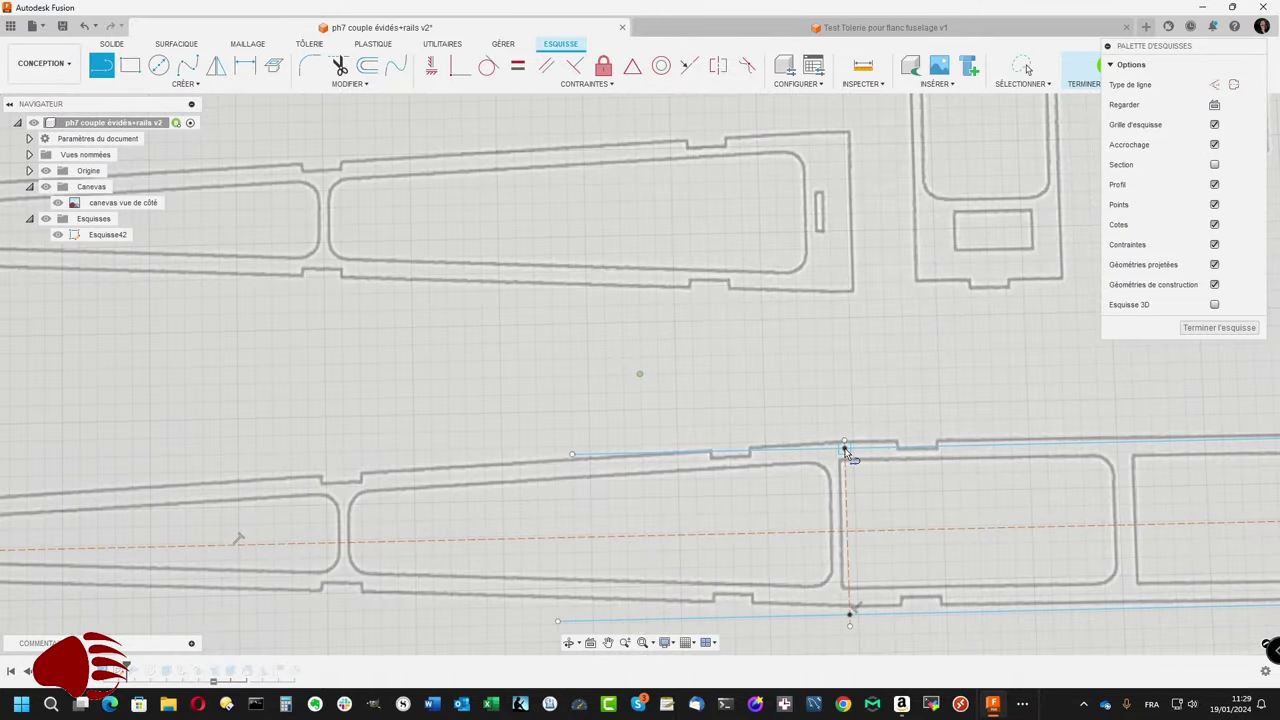
pyautogui.click(845, 447)
pyautogui.scroll(-3, 590, 440)
pyautogui.scroll(-3, 600, 450)
pyautogui.scroll(-2, 592, 449)
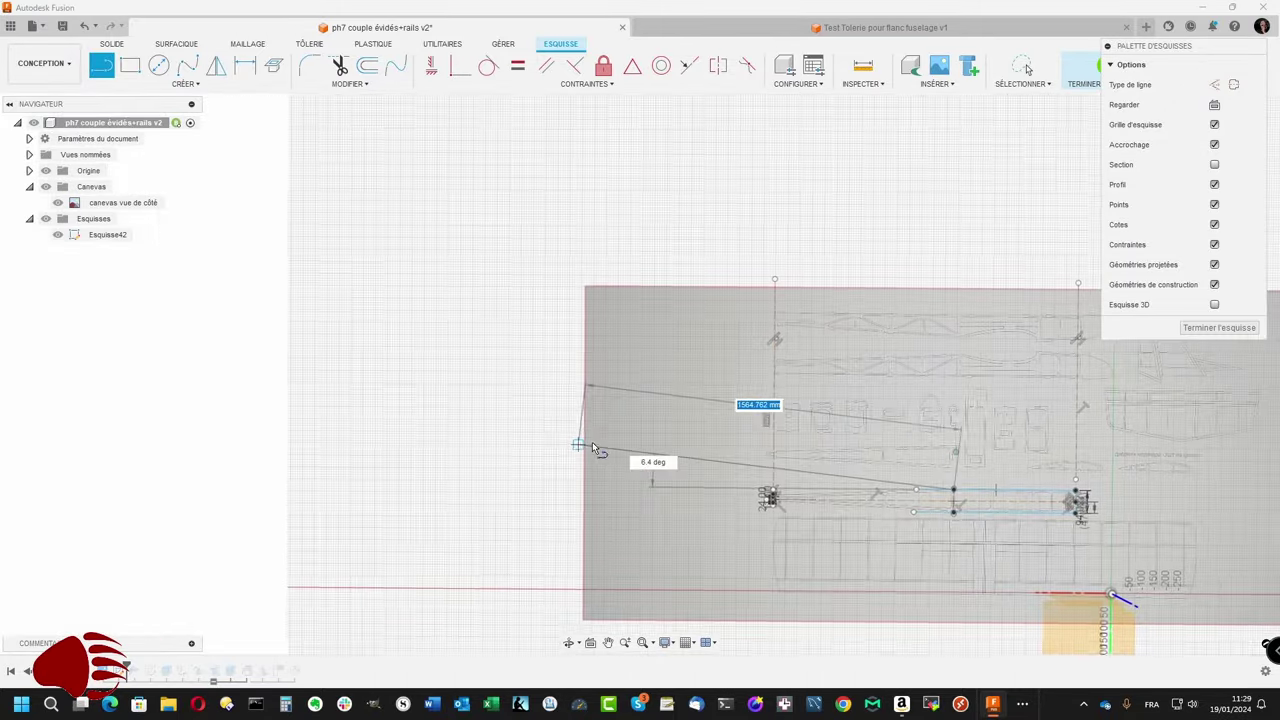
pyautogui.scroll(1, 592, 449)
pyautogui.scroll(3, 595, 455)
pyautogui.scroll(3, 590, 480)
pyautogui.scroll(3, 600, 487)
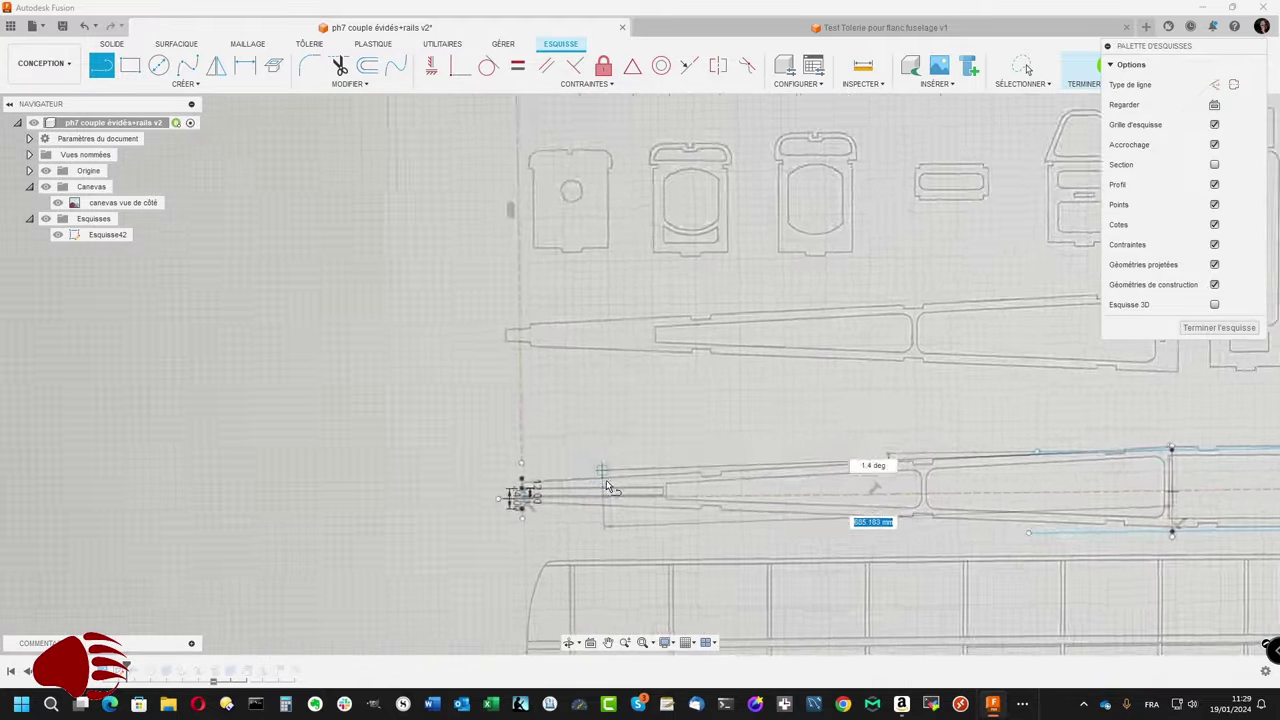
pyautogui.scroll(2, 590, 480)
pyautogui.scroll(2, 520, 455)
pyautogui.scroll(2, 460, 430)
pyautogui.scroll(2, 380, 415)
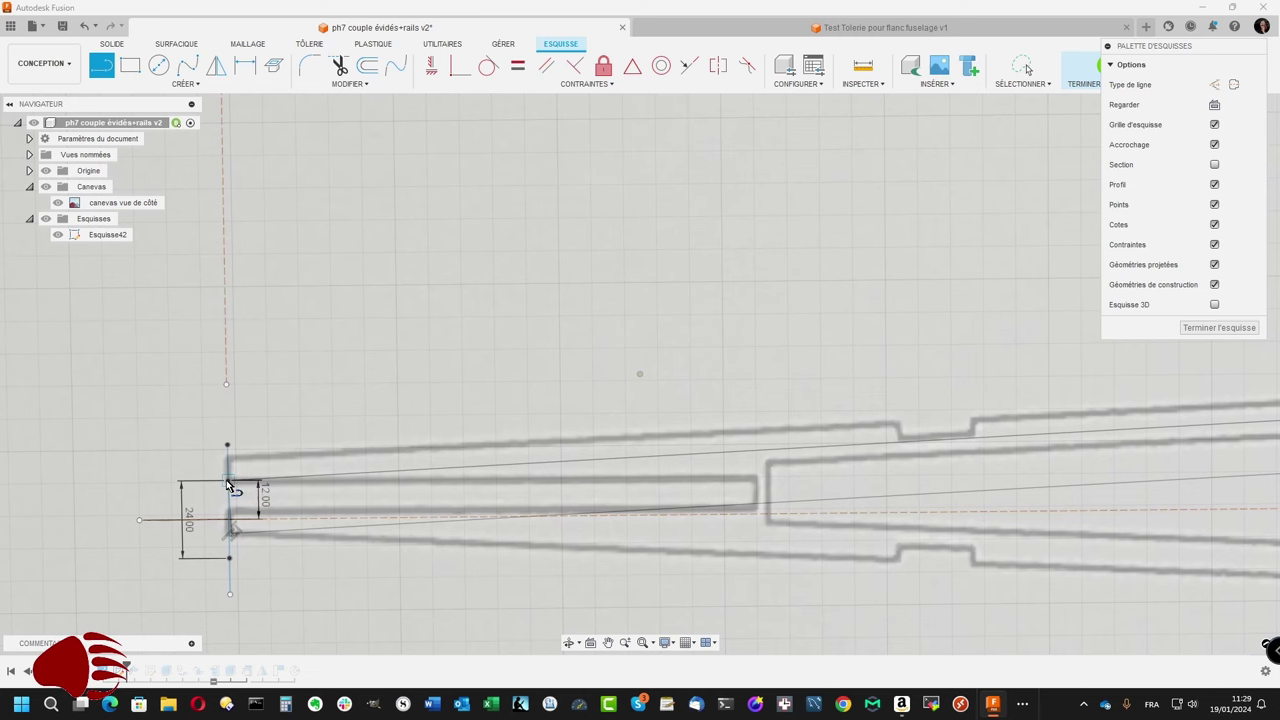
pyautogui.press('Escape')
# Step: Start another line near the front tip and exit the Line tool
pyautogui.scroll(-2, 226, 482)
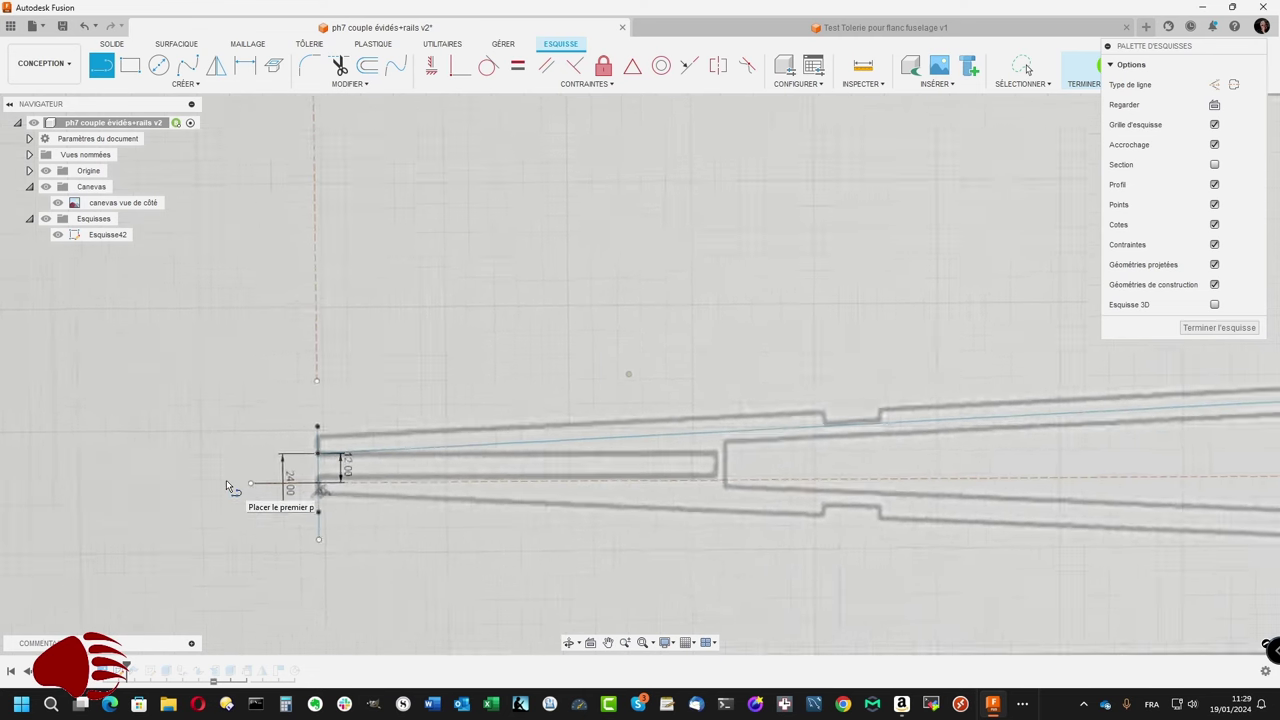
pyautogui.scroll(1, 375, 485)
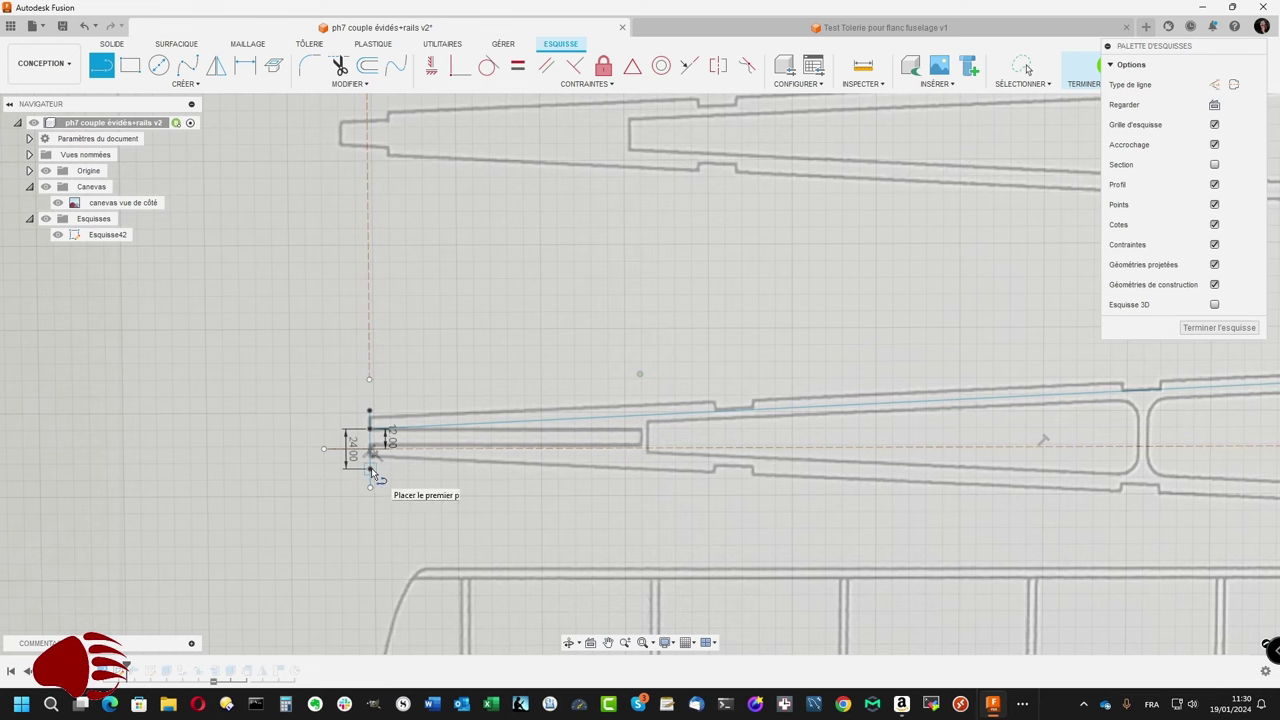
pyautogui.click(374, 472)
pyautogui.scroll(-2, 500, 505)
pyautogui.scroll(-1, 640, 515)
pyautogui.scroll(-1, 663, 510)
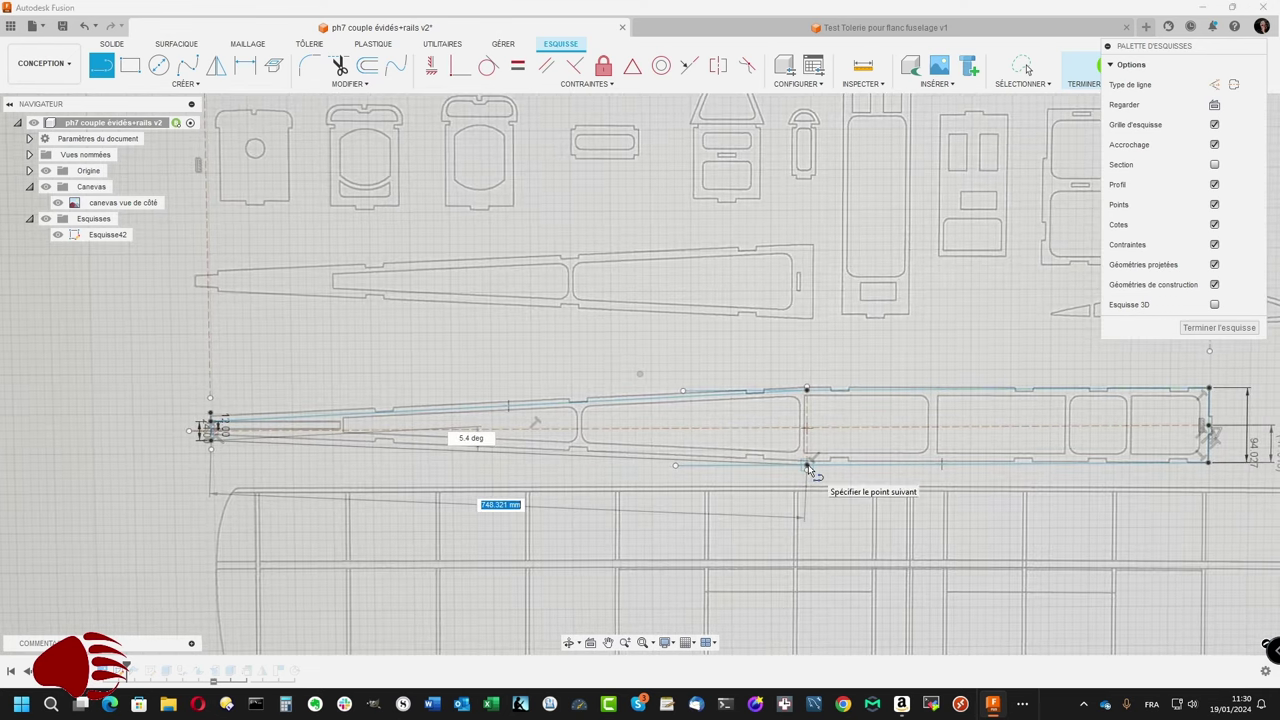
pyautogui.press('Escape')
pyautogui.scroll(2, 808, 468)
pyautogui.press('Escape')
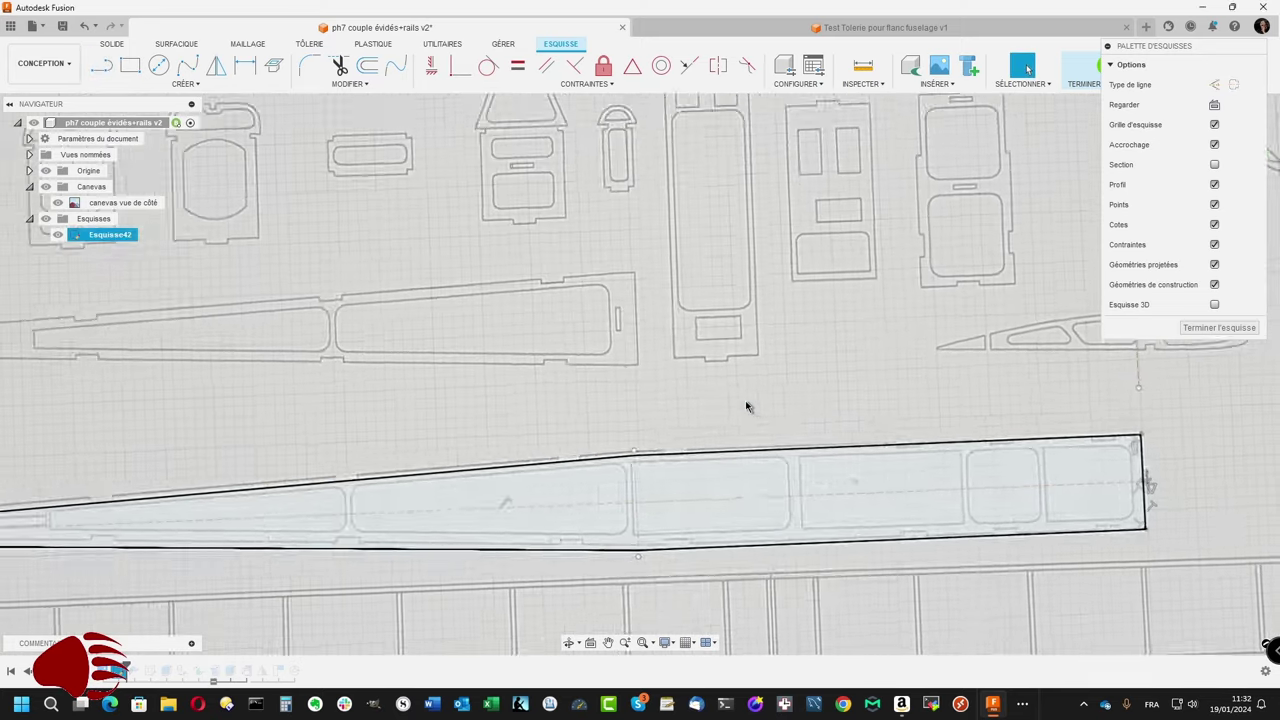
# Step: Select the outline profile to confirm it is closed and shaded, then deselect it
pyautogui.click(697, 449)
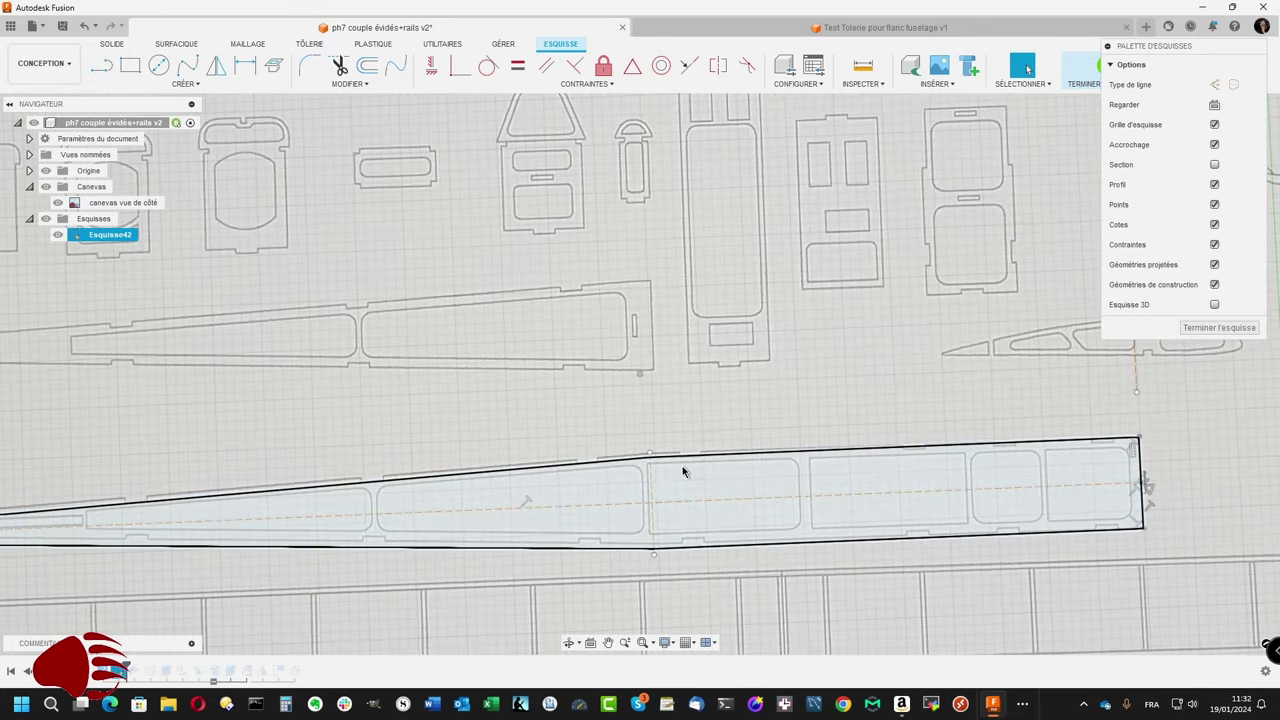
pyautogui.scroll(-2, 635, 518)
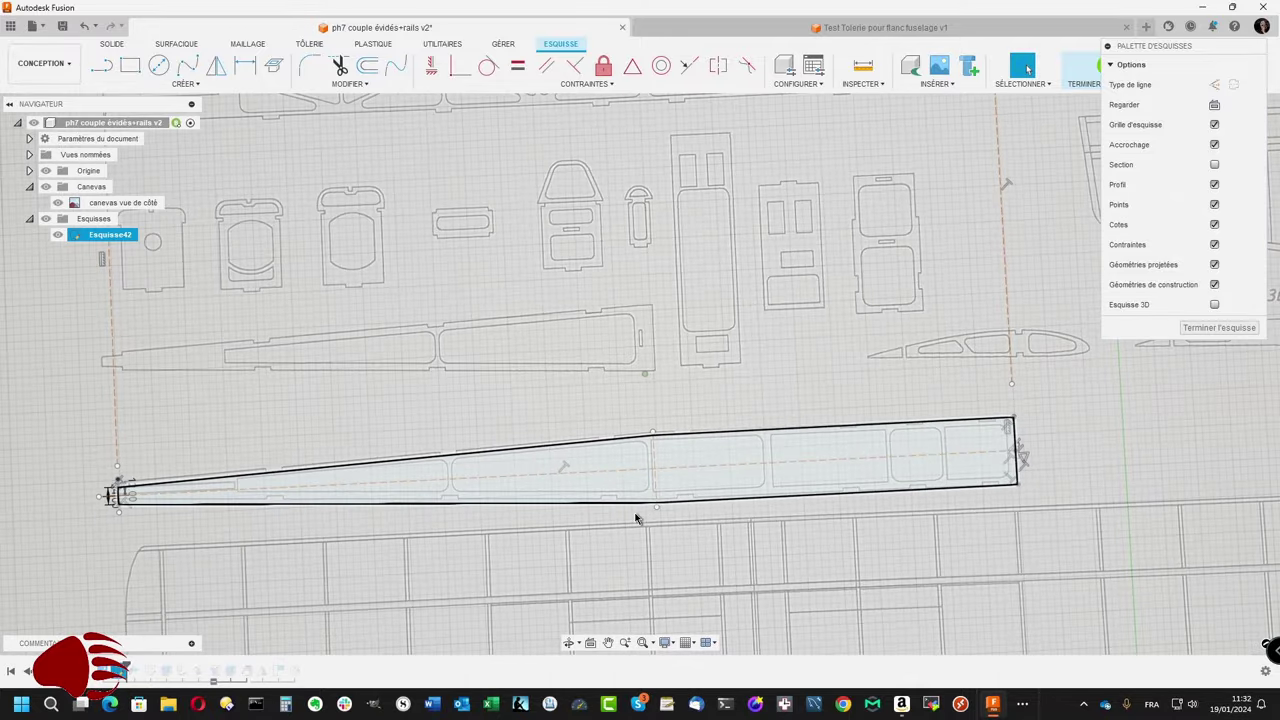
pyautogui.click(636, 517)
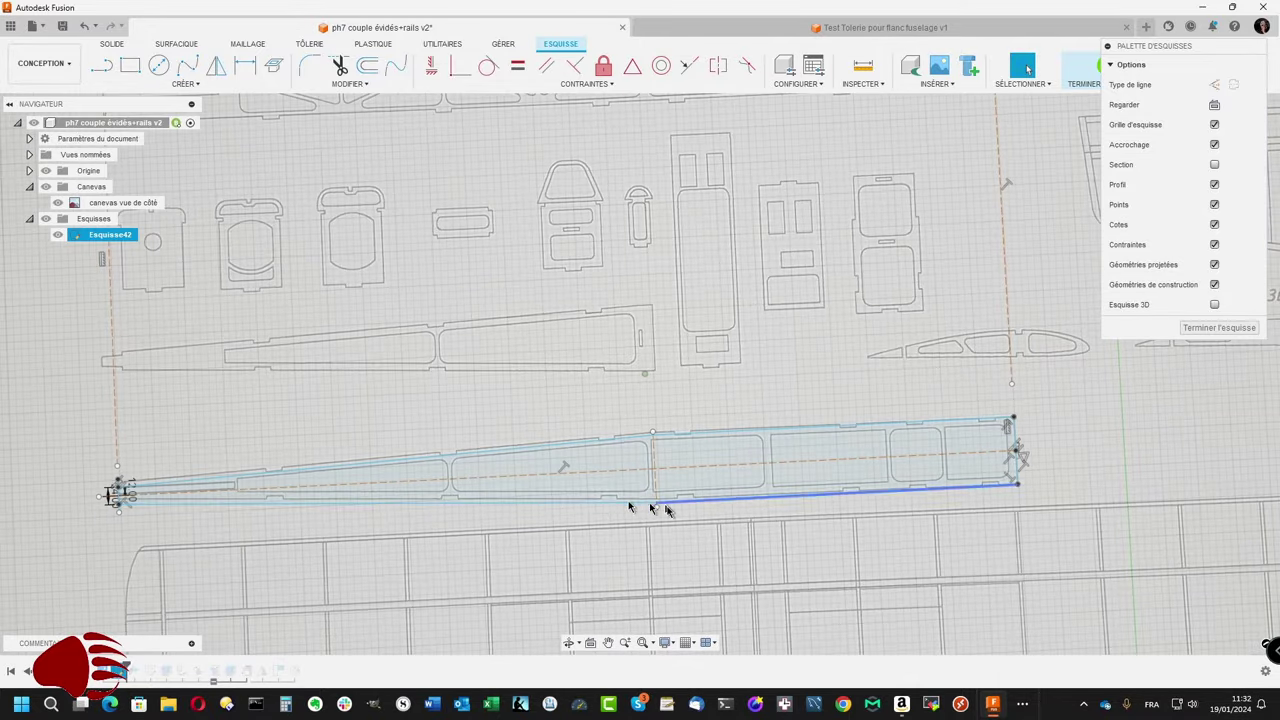
# Step: Draw two roughly 245 mm lines from the mid-fuselage joint toward the nose, along the bottom and top edges
pyautogui.press('l')
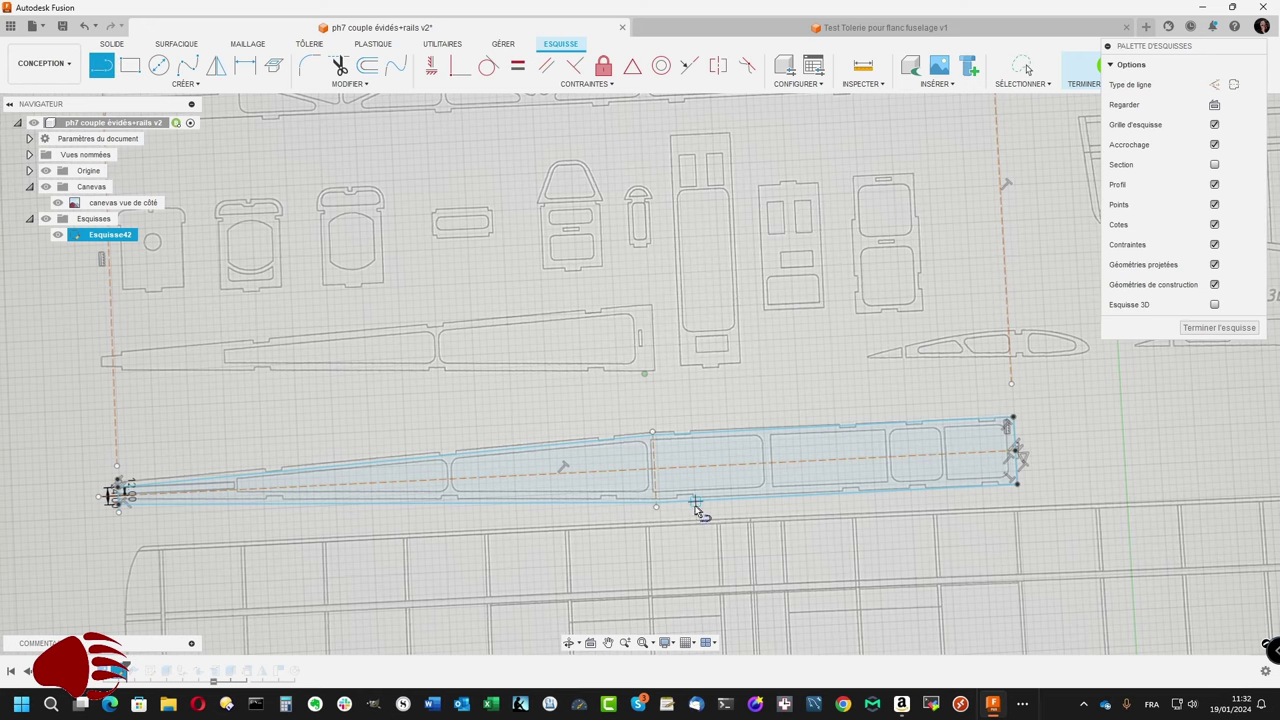
pyautogui.scroll(3, 695, 515)
pyautogui.scroll(2, 697, 525)
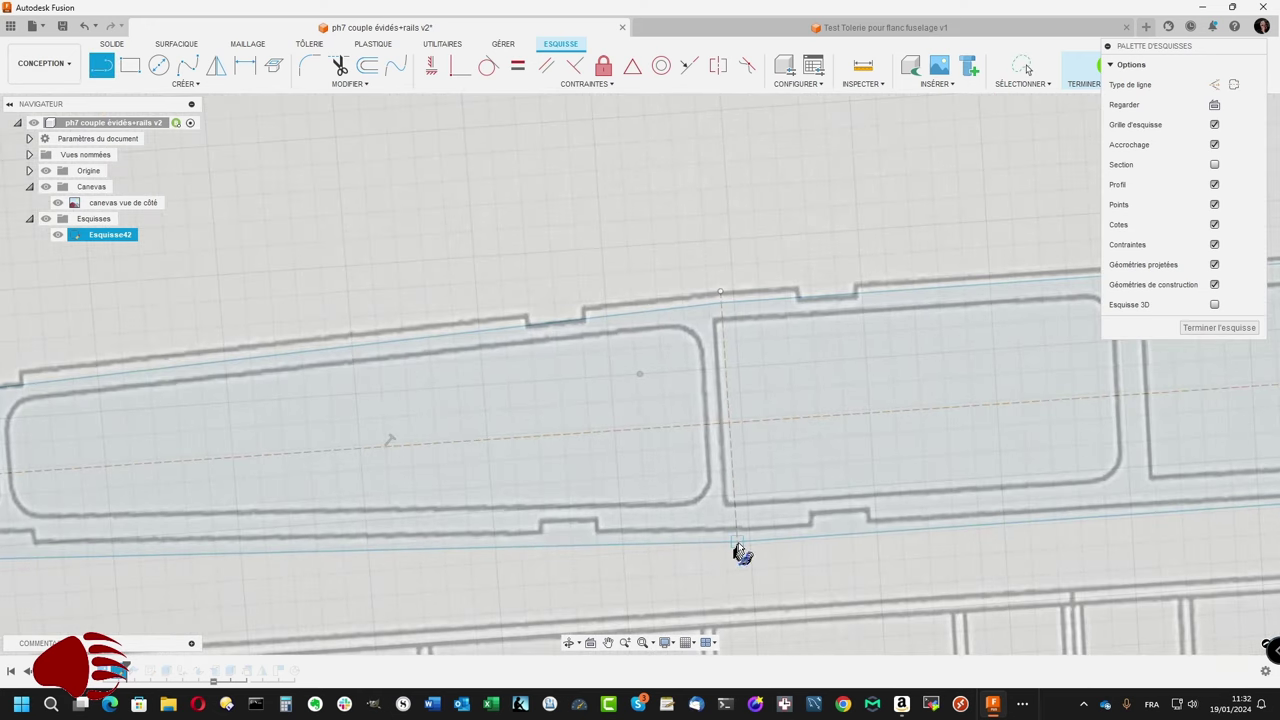
pyautogui.click(738, 543)
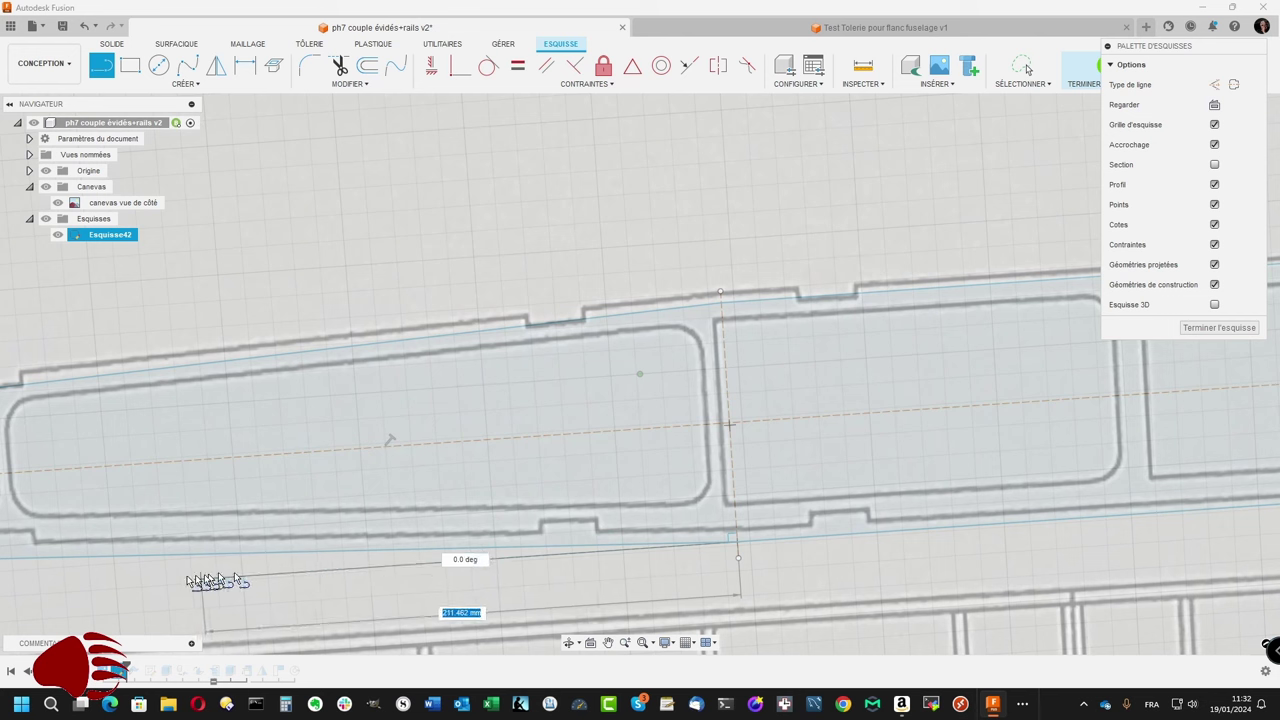
pyautogui.click(115, 587)
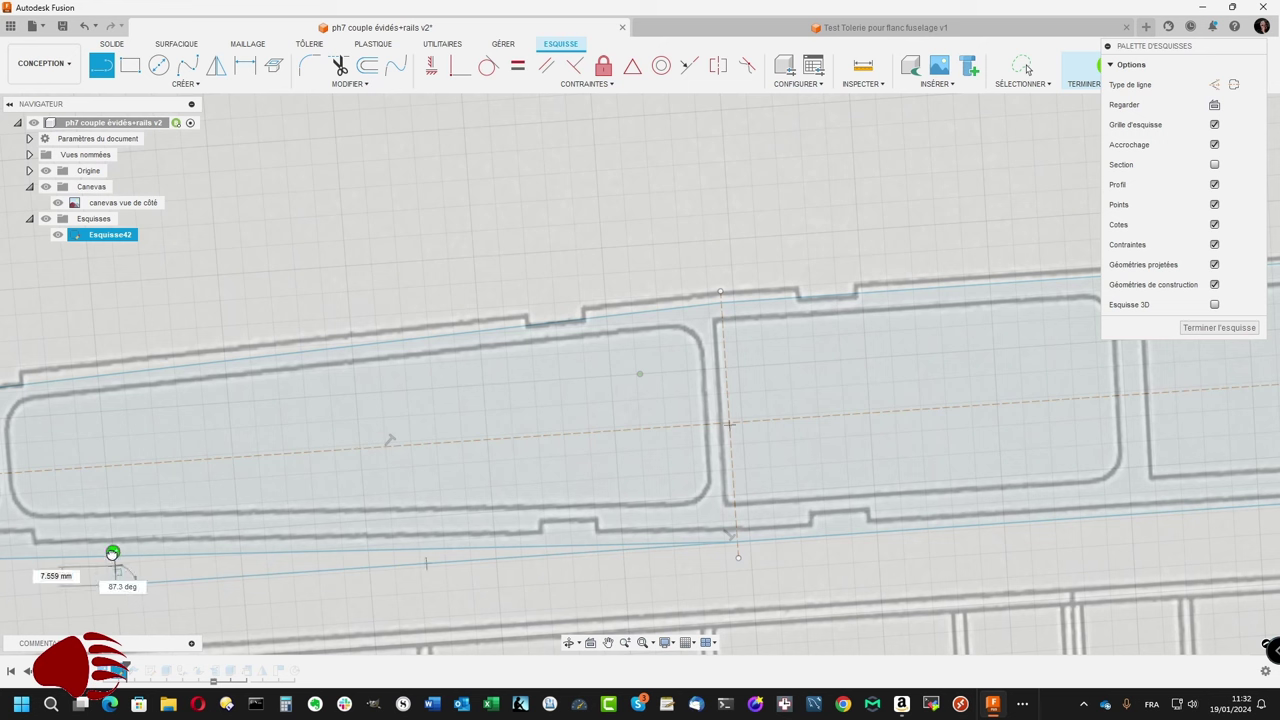
pyautogui.click(113, 552)
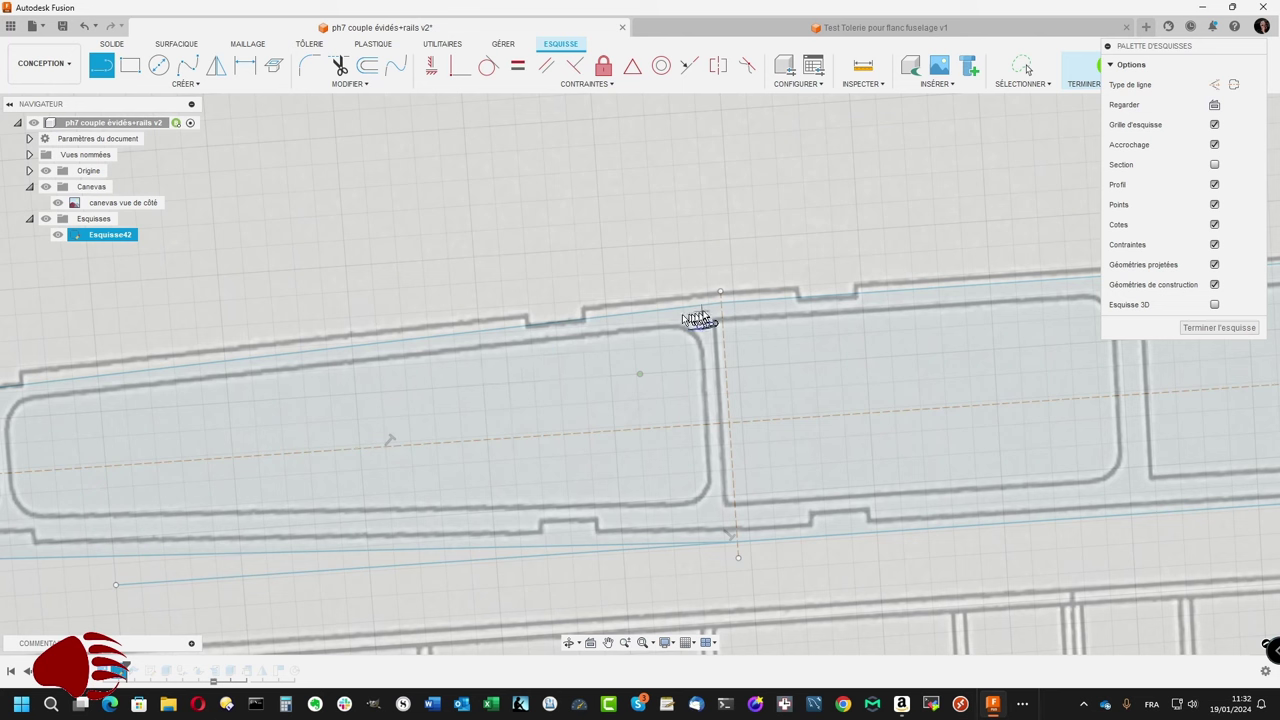
pyautogui.click(720, 295)
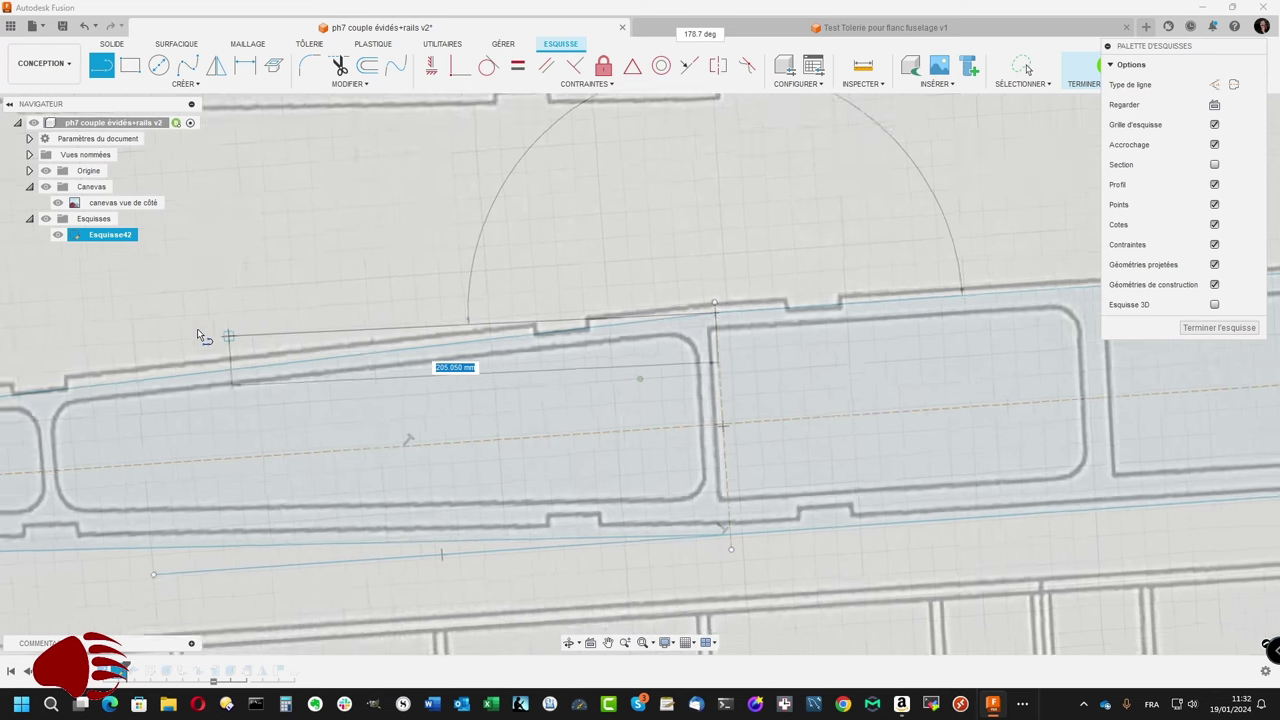
pyautogui.scroll(-3, 197, 328)
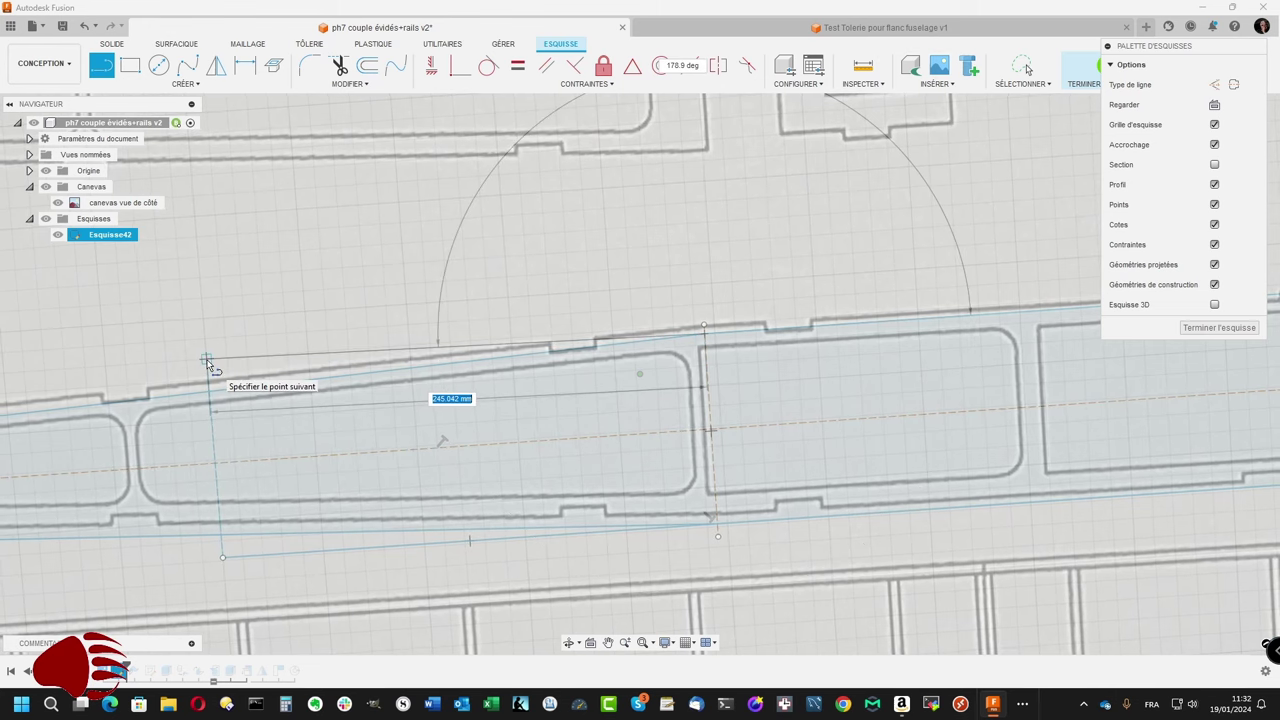
pyautogui.click(207, 360)
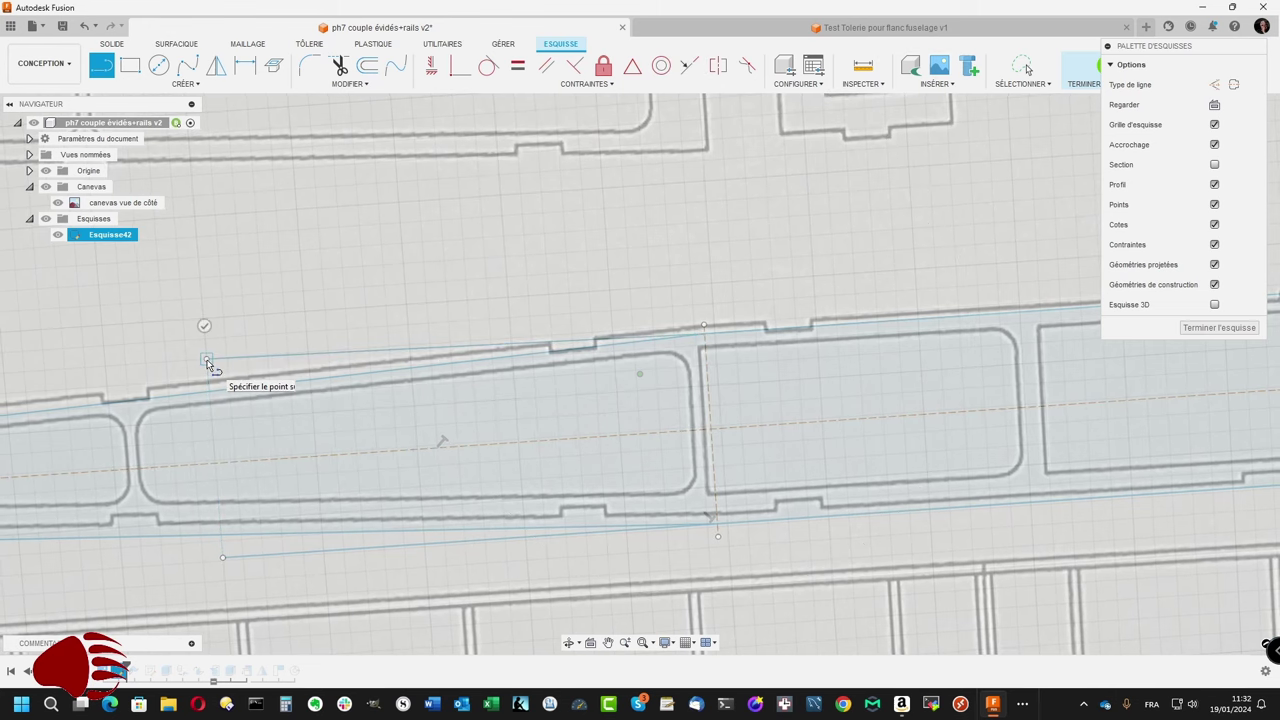
pyautogui.click(204, 326)
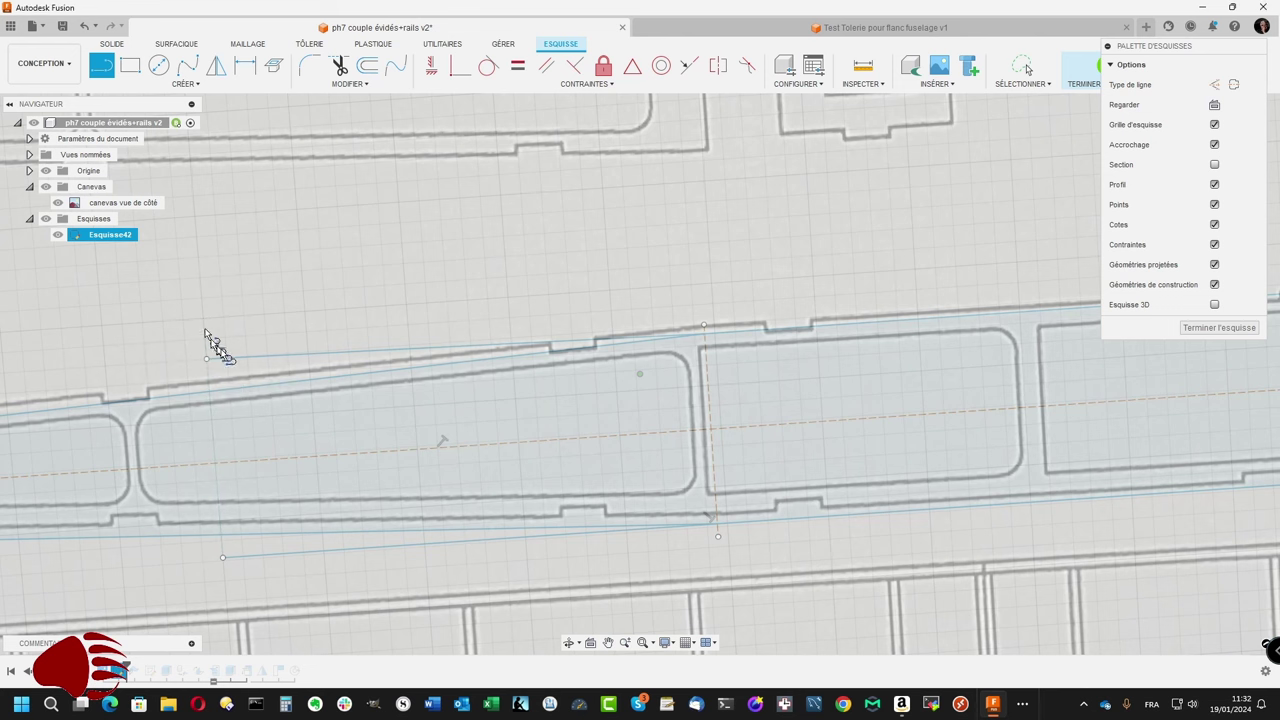
pyautogui.press('Escape')
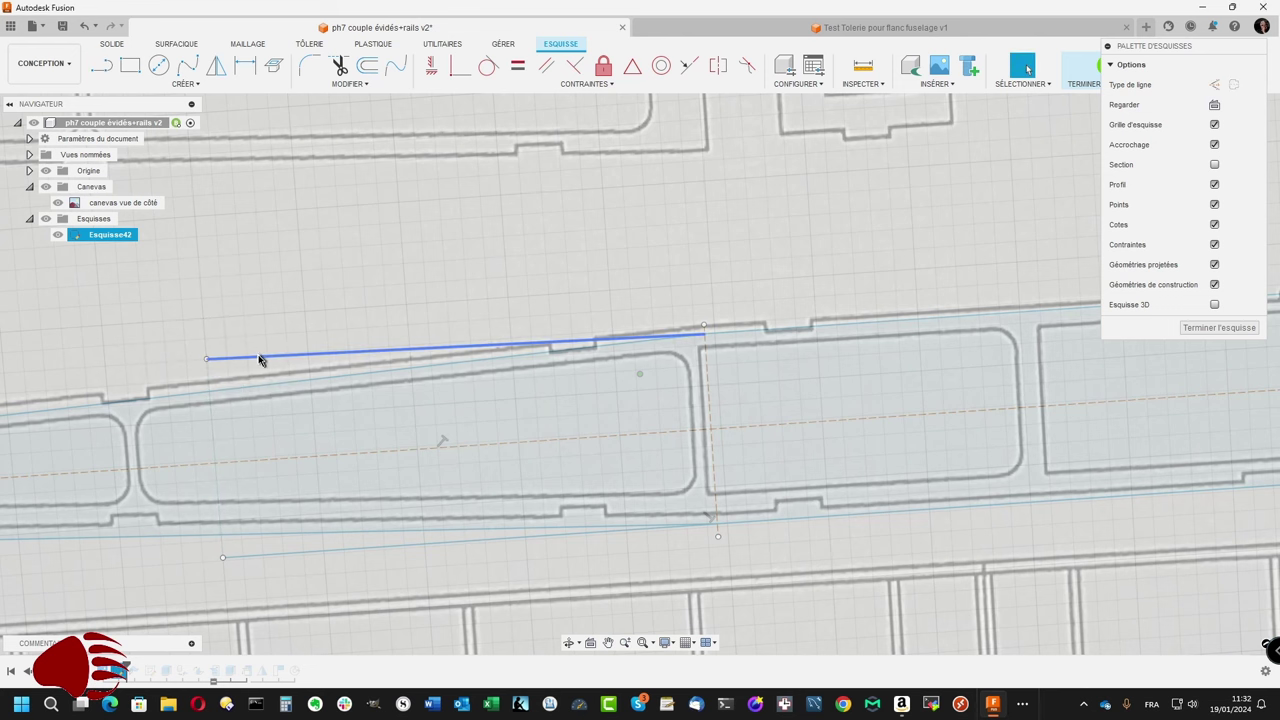
# Step: Convert both new 245 mm lines to dashed construction lines
pyautogui.click(259, 359)
pyautogui.press('x')
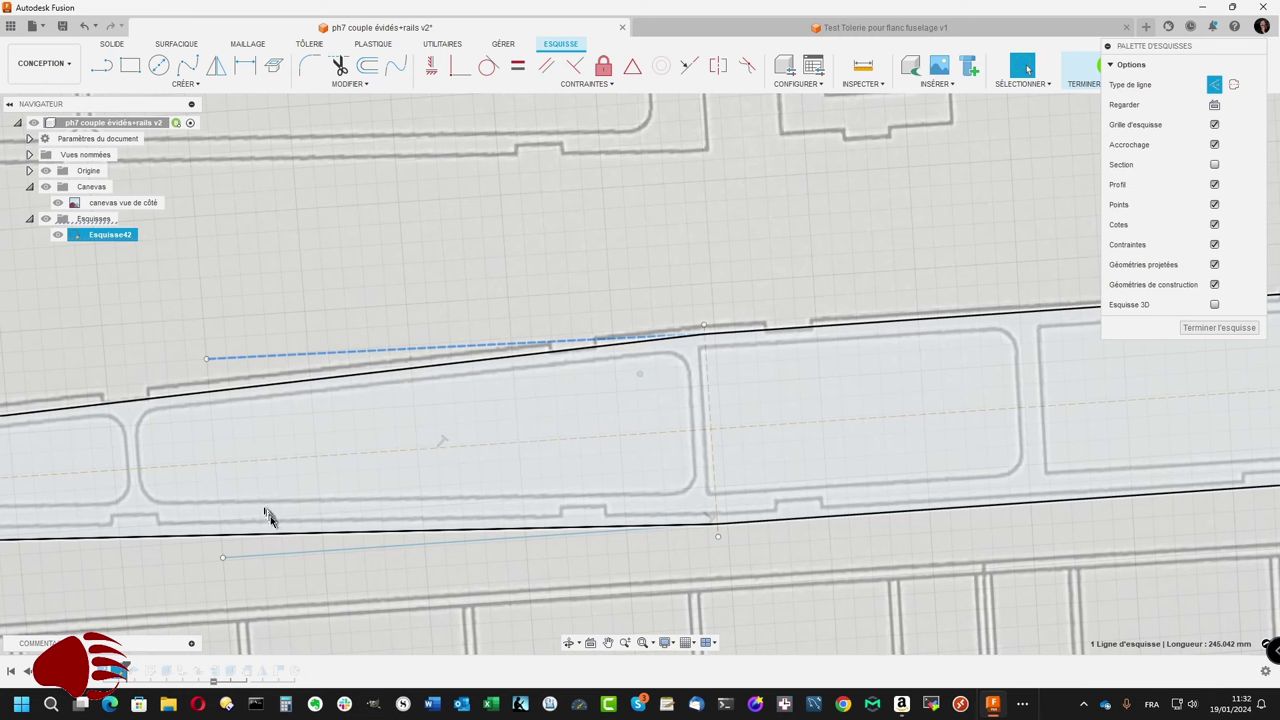
pyautogui.click(277, 555)
pyautogui.press('x')
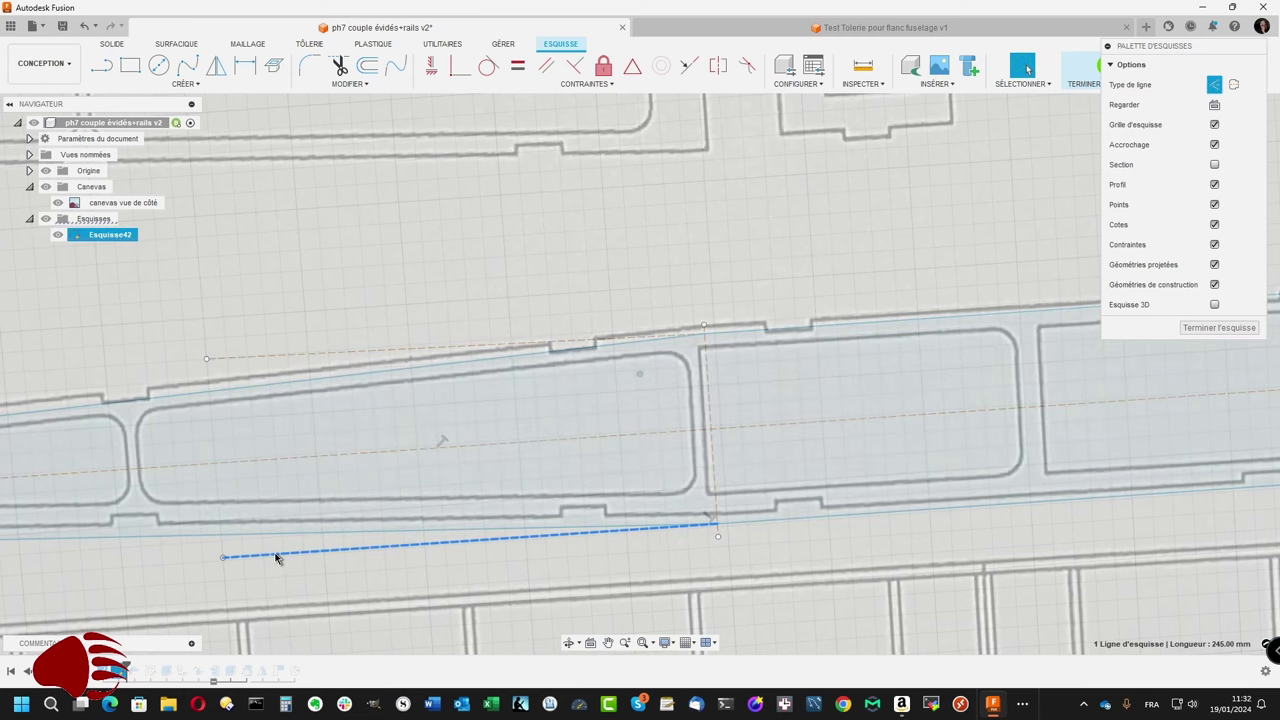
pyautogui.moveTo(277, 558)
pyautogui.keyDown('shift'); pyautogui.mouseDown(button='middle')
pyautogui.moveTo(306, 566)
pyautogui.moveTo(440, 487)
pyautogui.mouseUp(button='middle'); pyautogui.keyUp('shift')
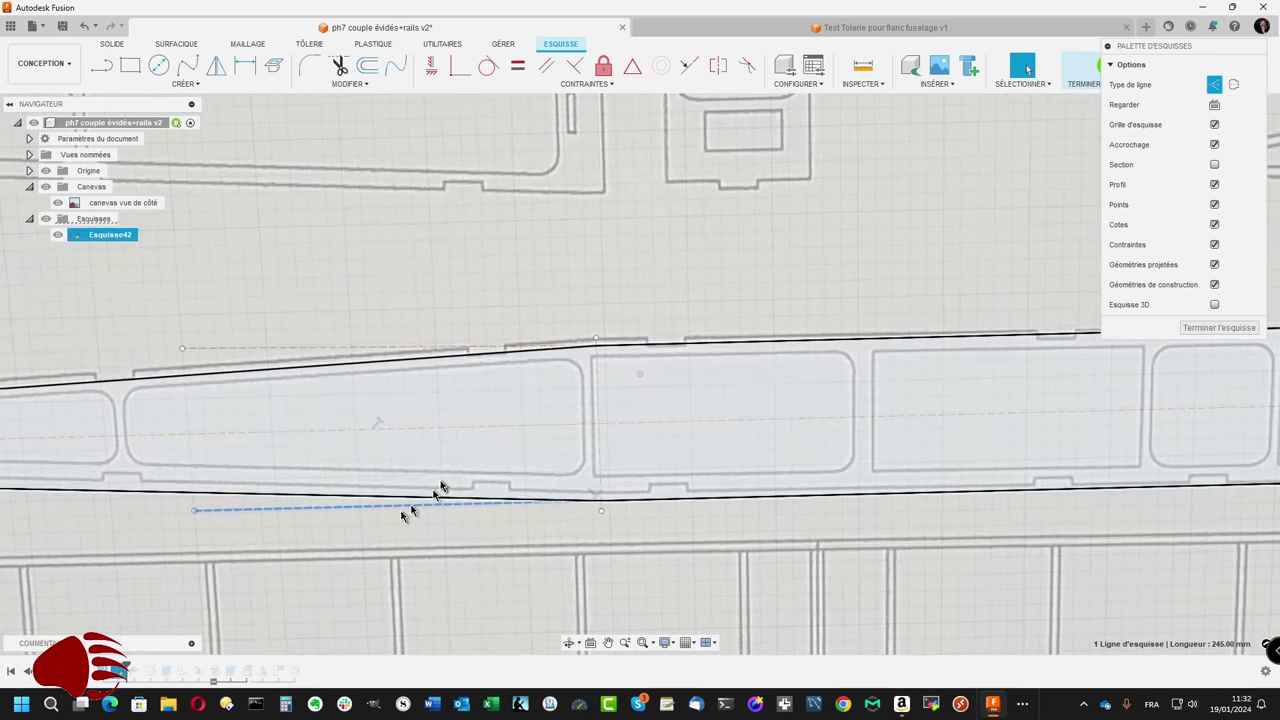
# Step: Make the upper and lower construction lines collinear with the top and bottom outline edges
pyautogui.click(695, 63)
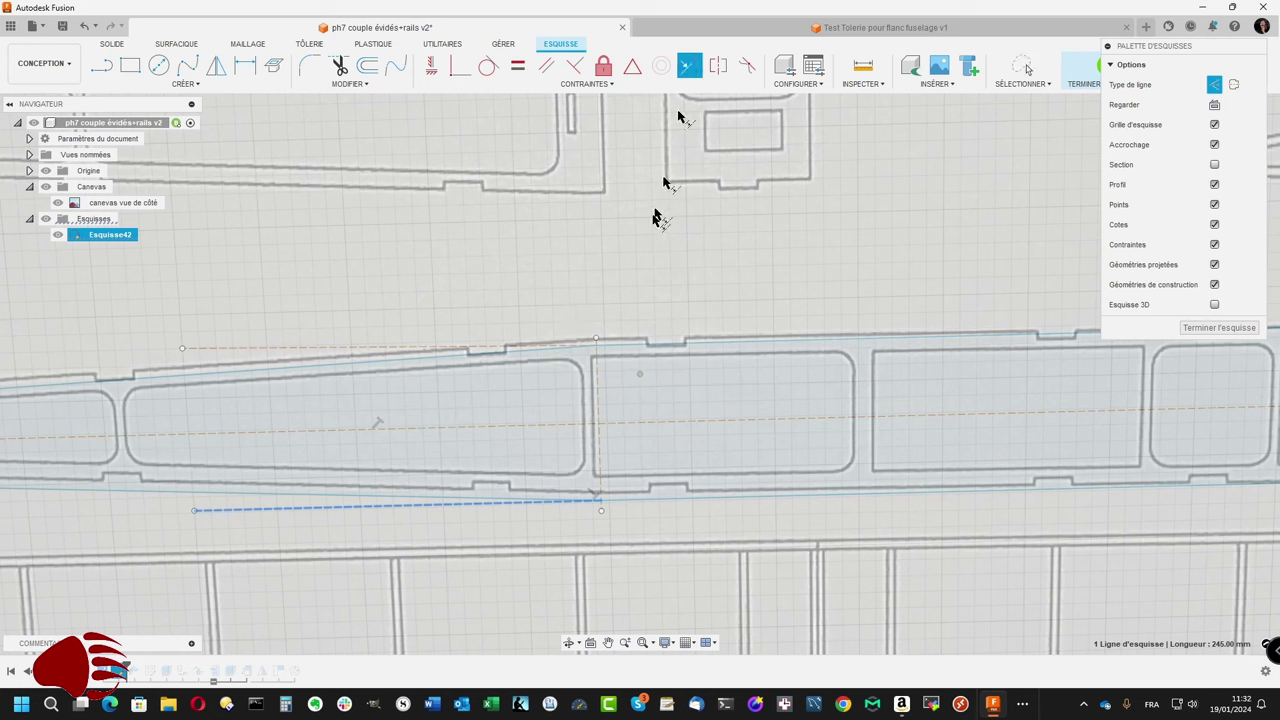
pyautogui.click(622, 348)
pyautogui.click(410, 350)
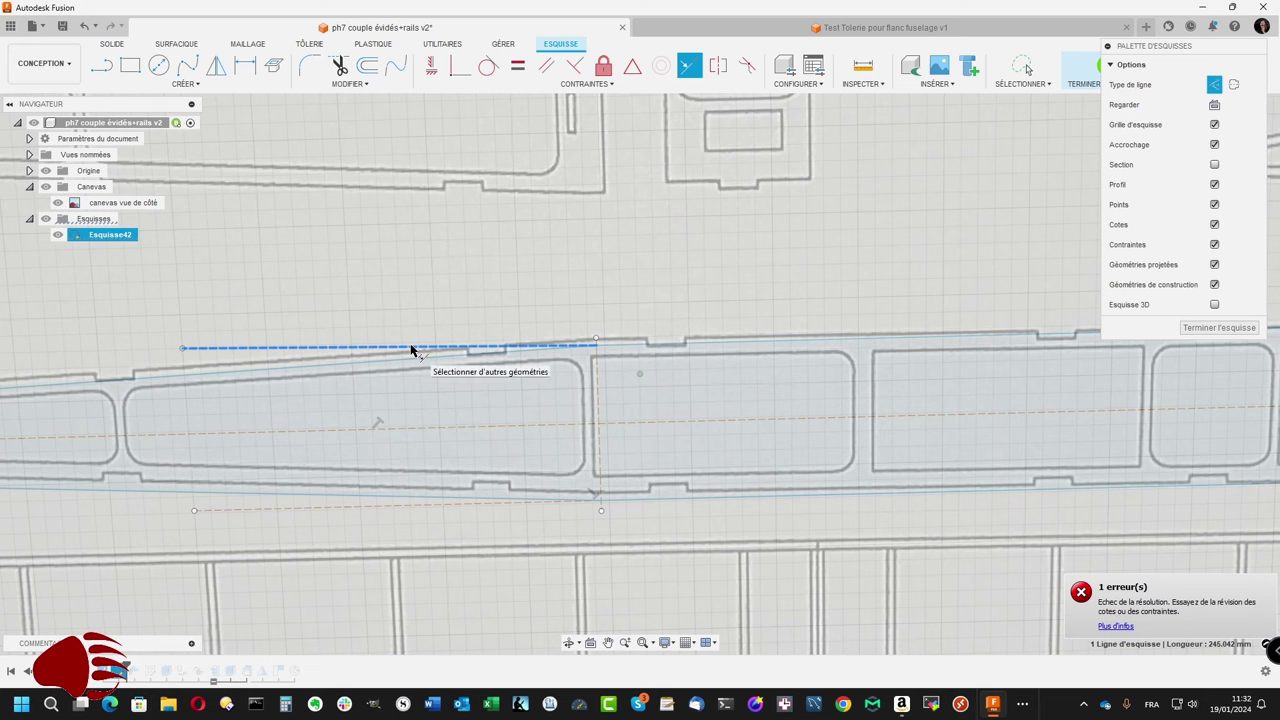
pyautogui.click(608, 348)
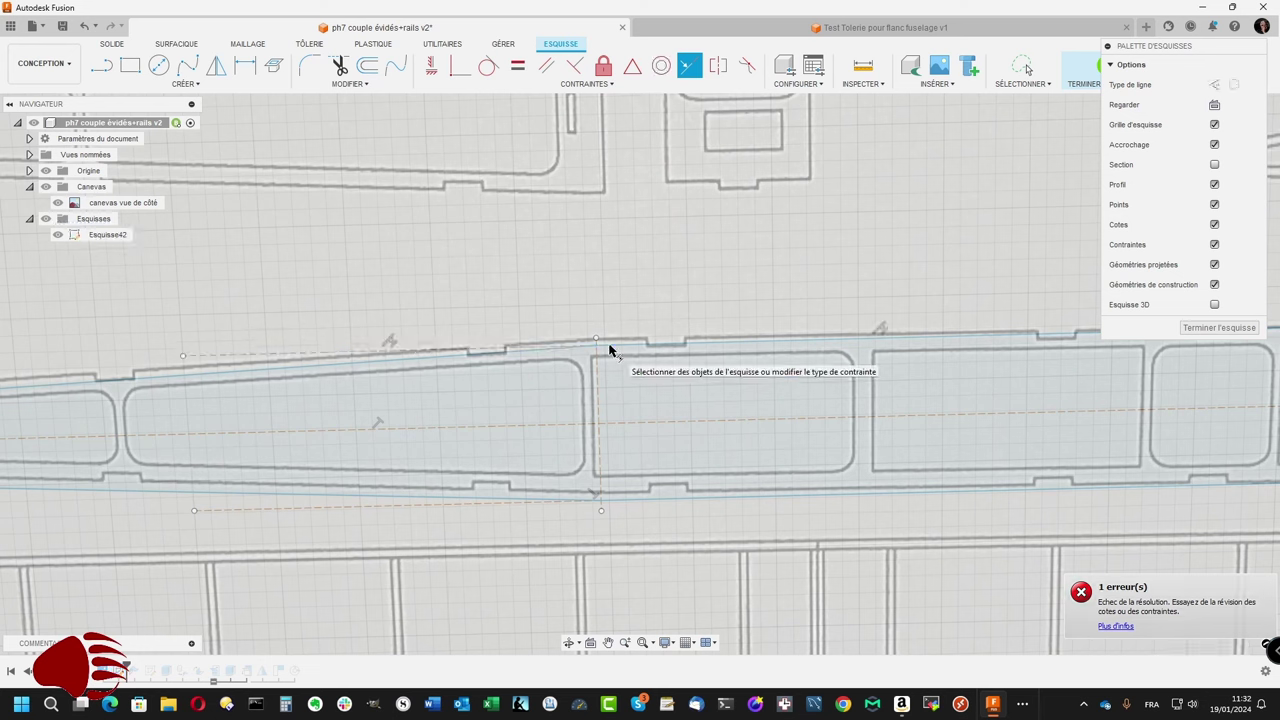
pyautogui.click(356, 510)
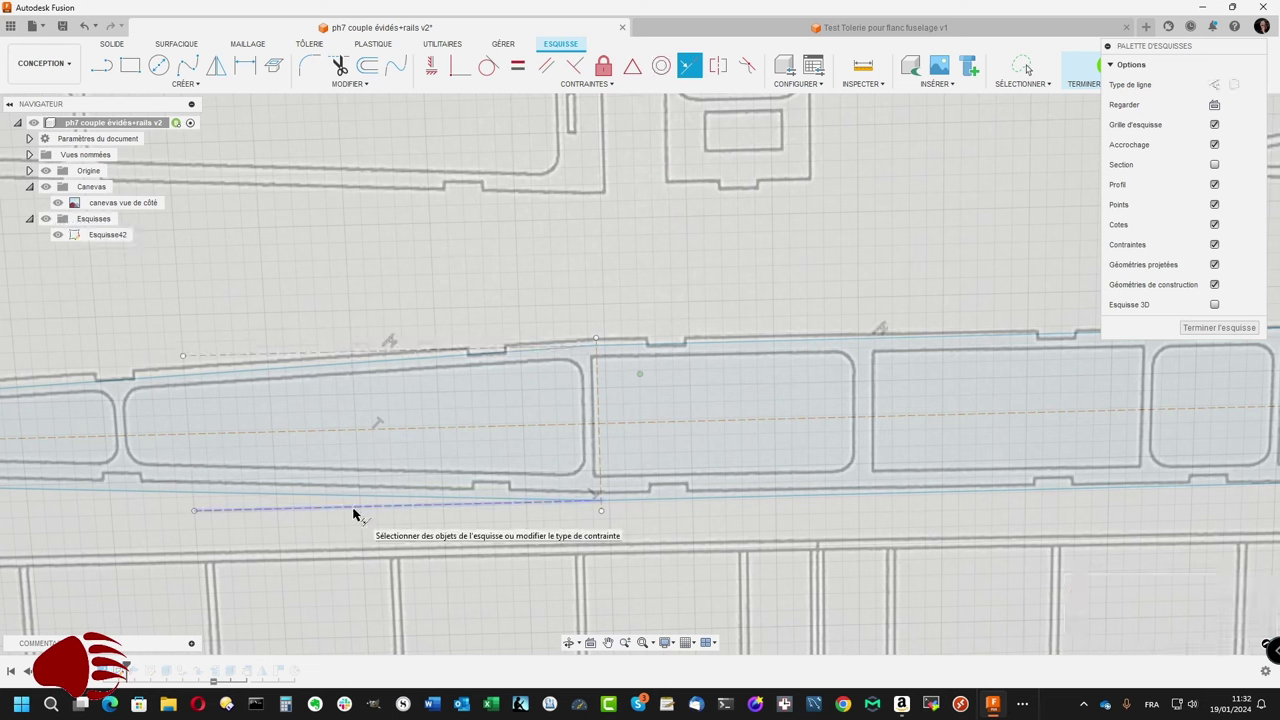
pyautogui.click(645, 513)
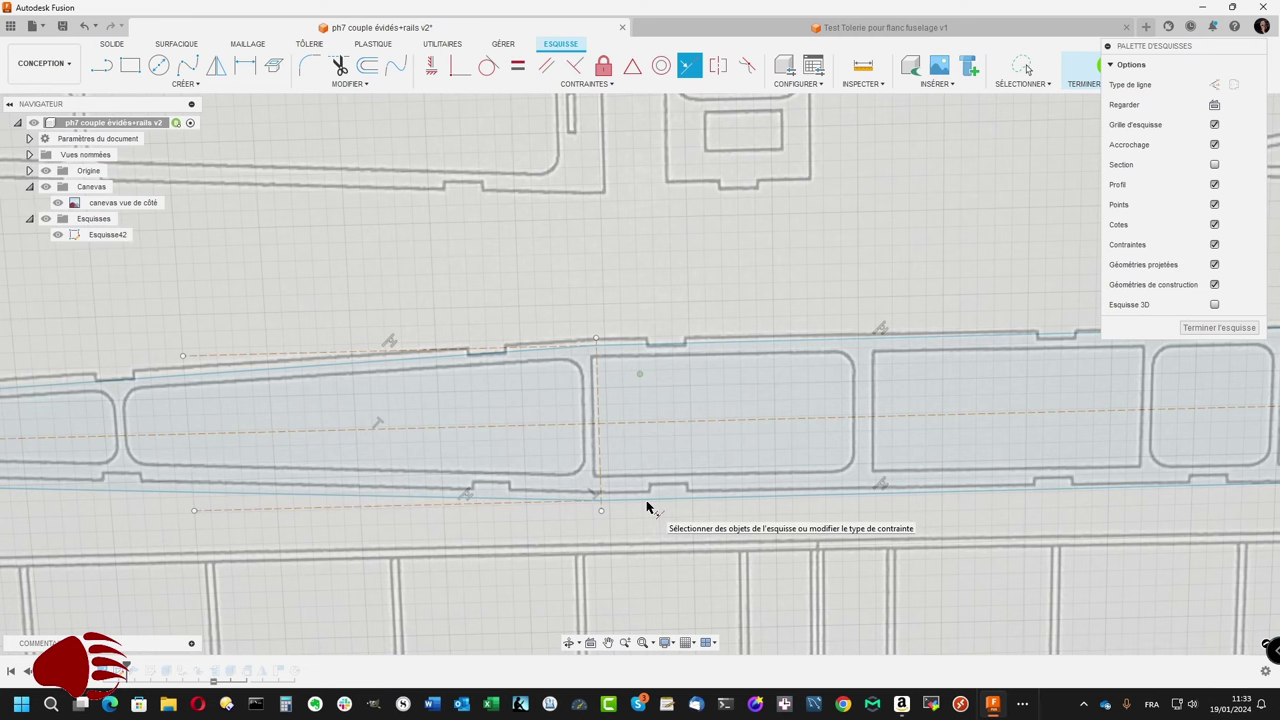
pyautogui.scroll(-1, 623, 548)
pyautogui.scroll(-2, 623, 548)
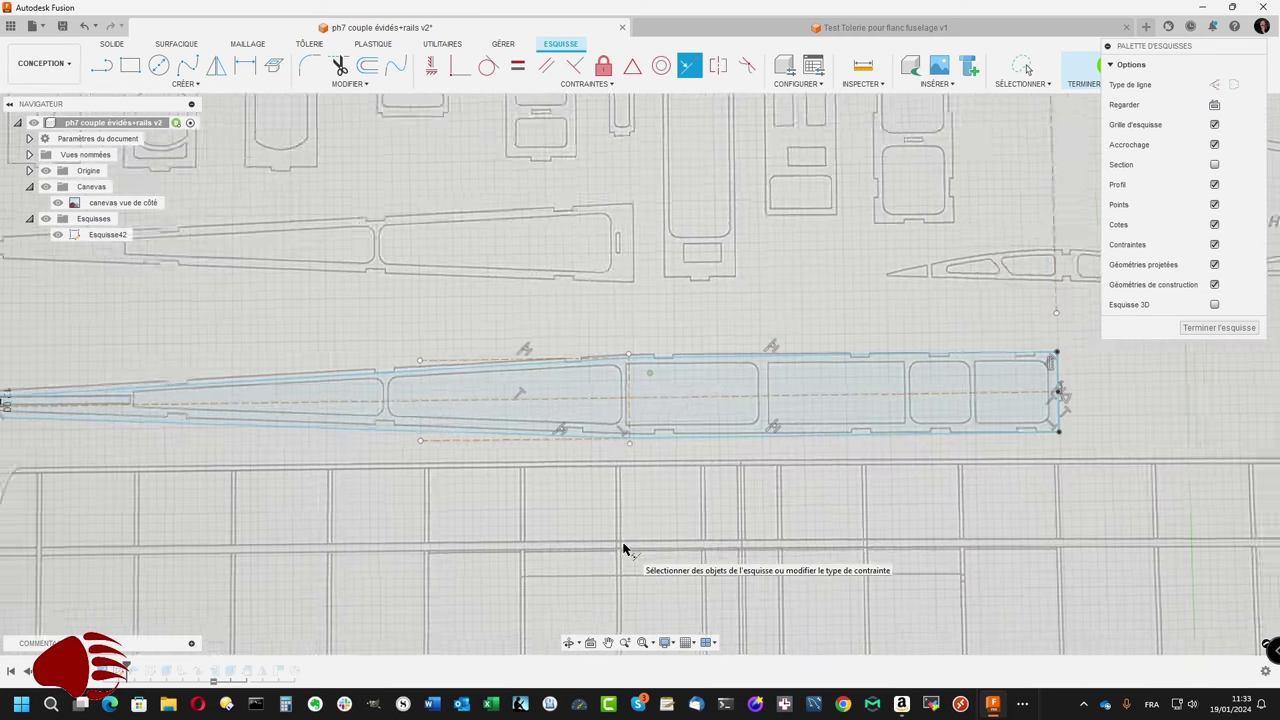
pyautogui.scroll(-2, 623, 548)
pyautogui.scroll(1, 623, 548)
pyautogui.scroll(1, 623, 548)
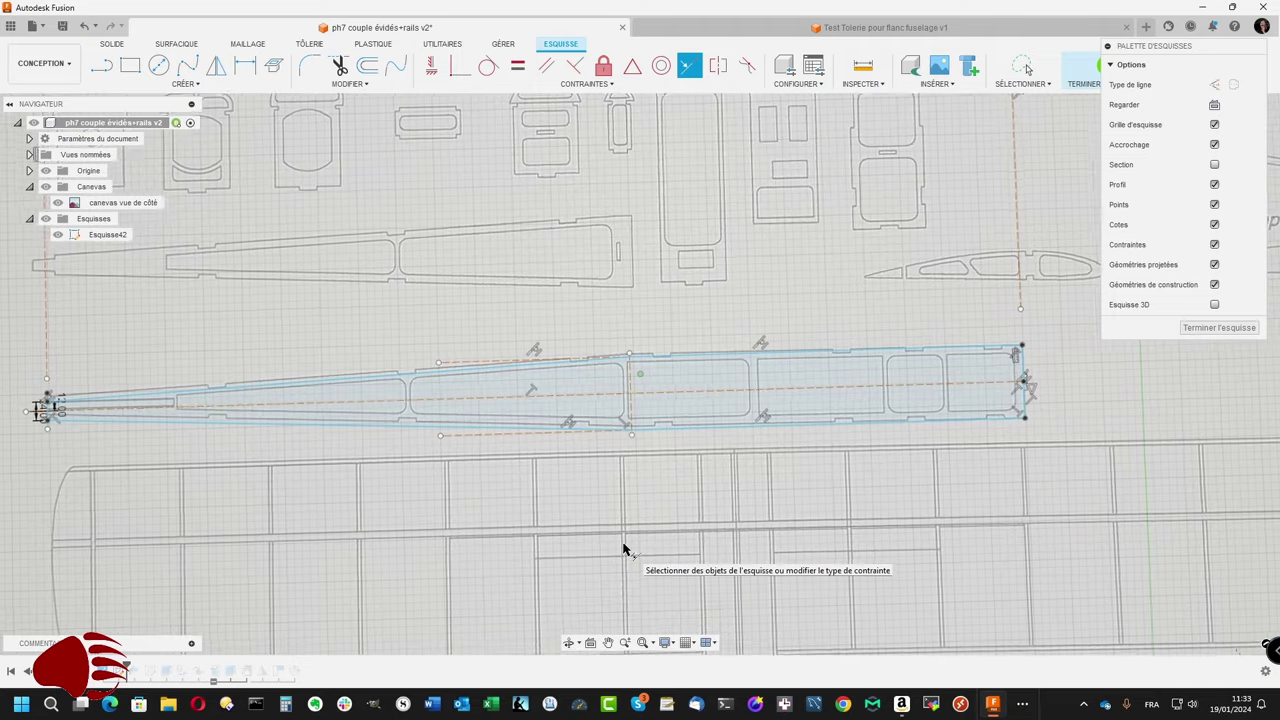
pyautogui.scroll(1, 623, 548)
pyautogui.scroll(1, 623, 548)
pyautogui.scroll(1, 623, 548)
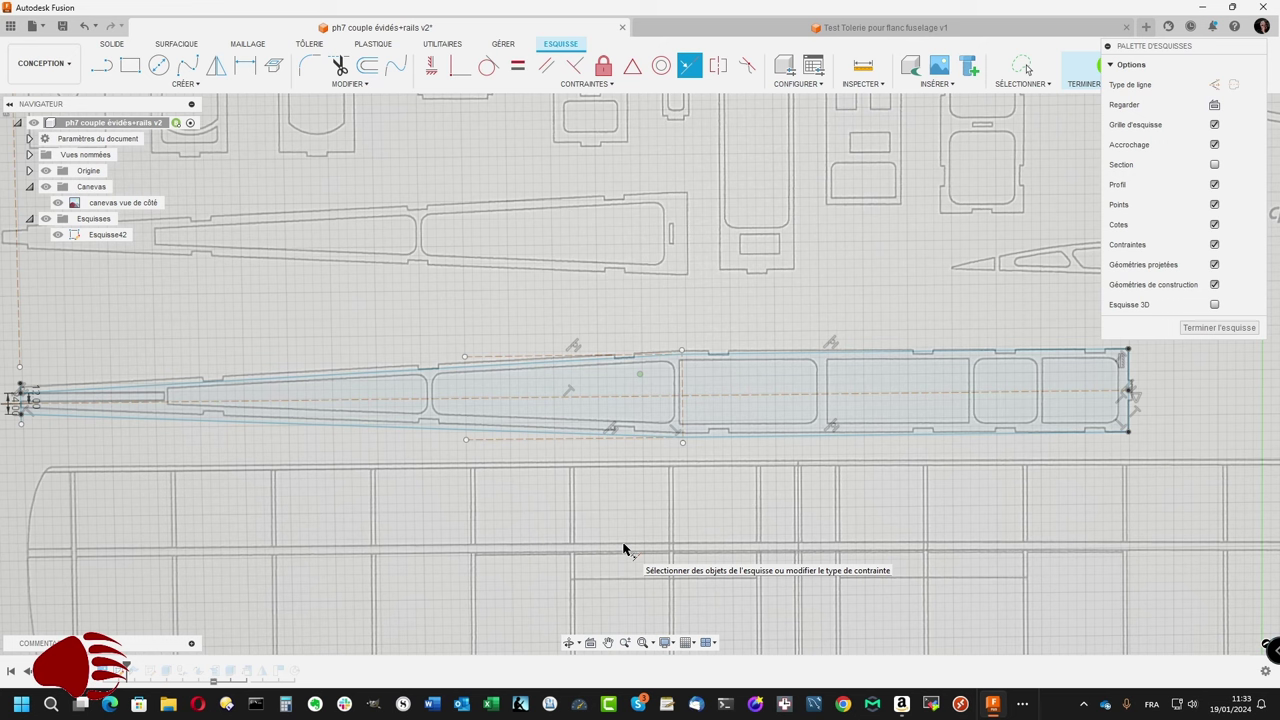
# Step: Lock the two bottom edge lines of the plate outline in Esquisse42
pyautogui.press('Escape')
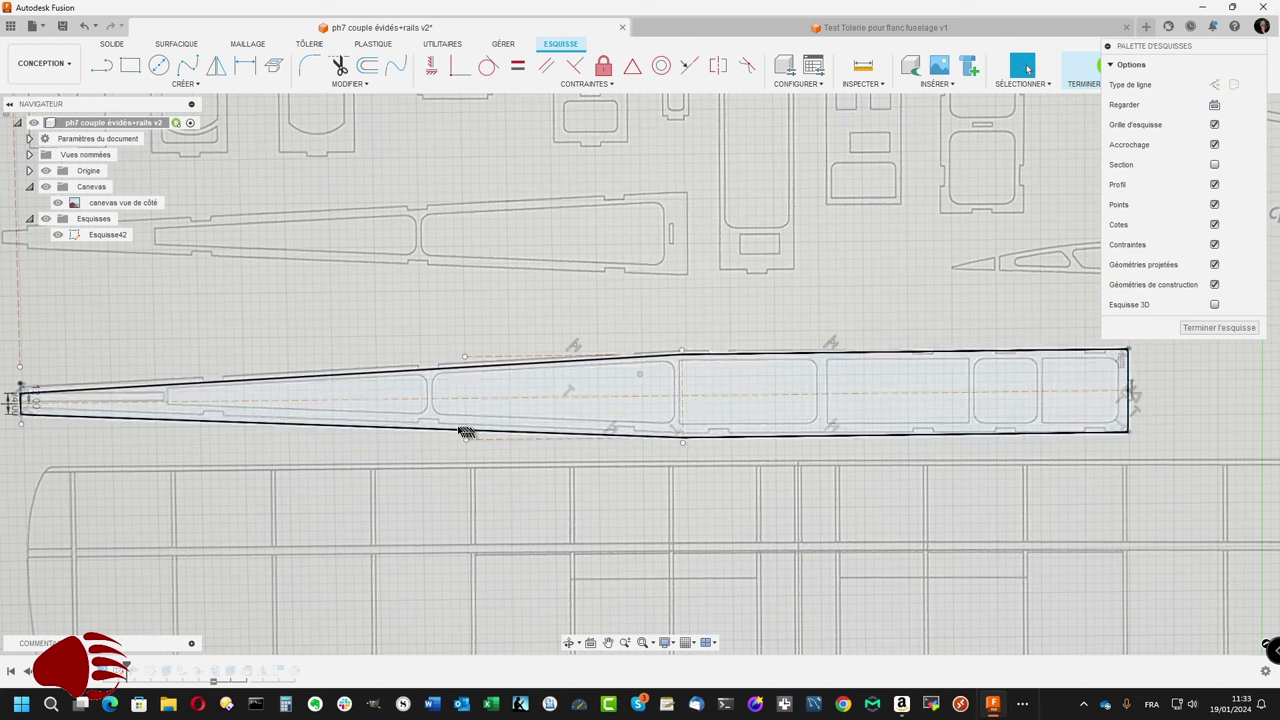
pyautogui.doubleClick(452, 433)
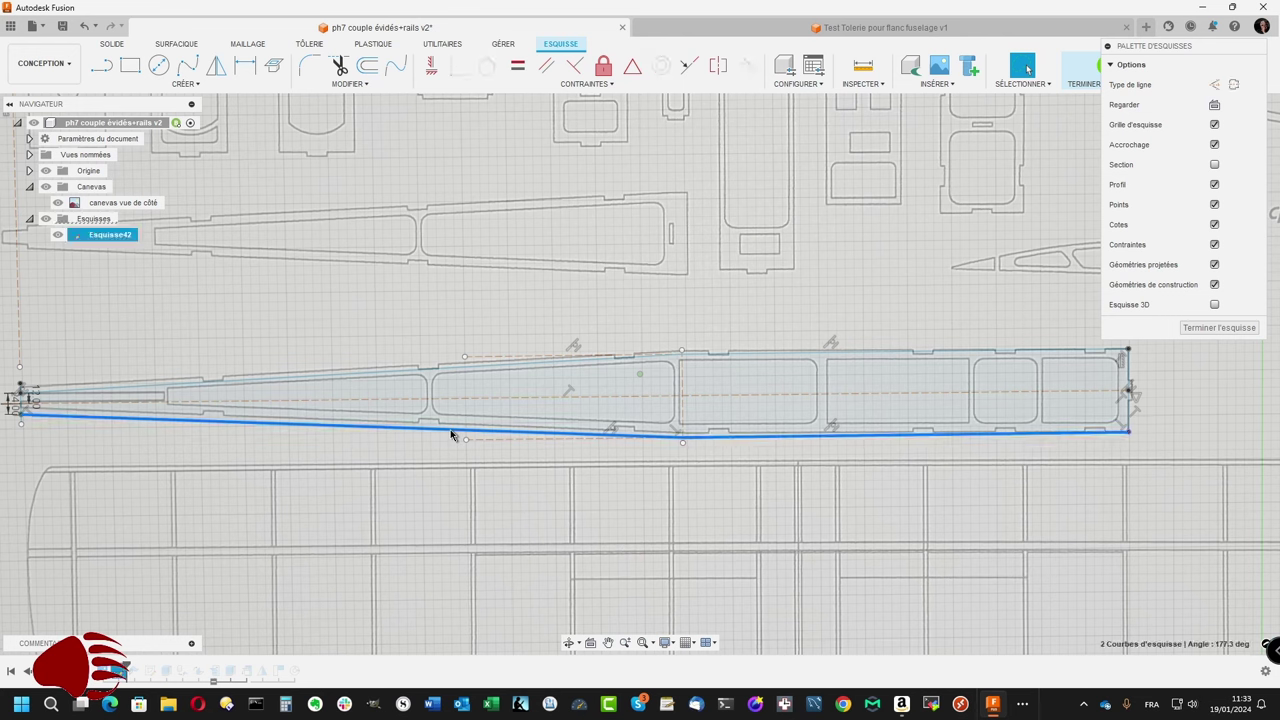
pyautogui.rightClick(452, 435)
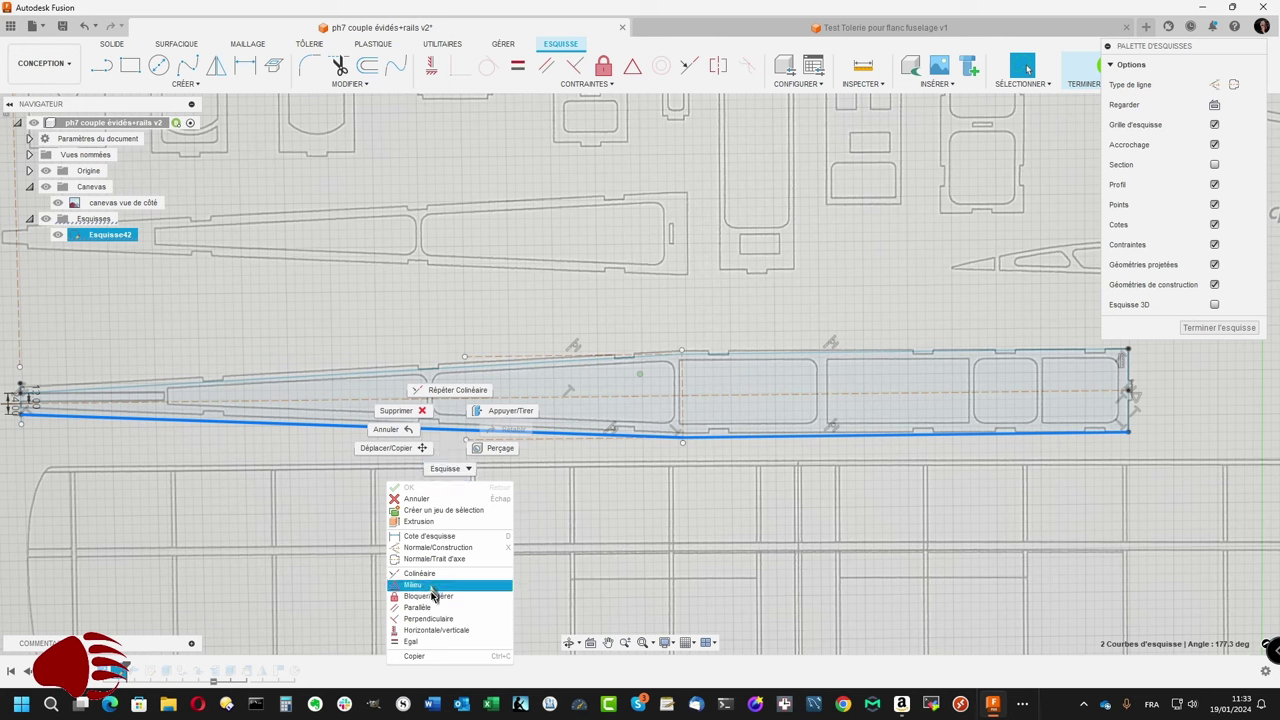
pyautogui.click(432, 596)
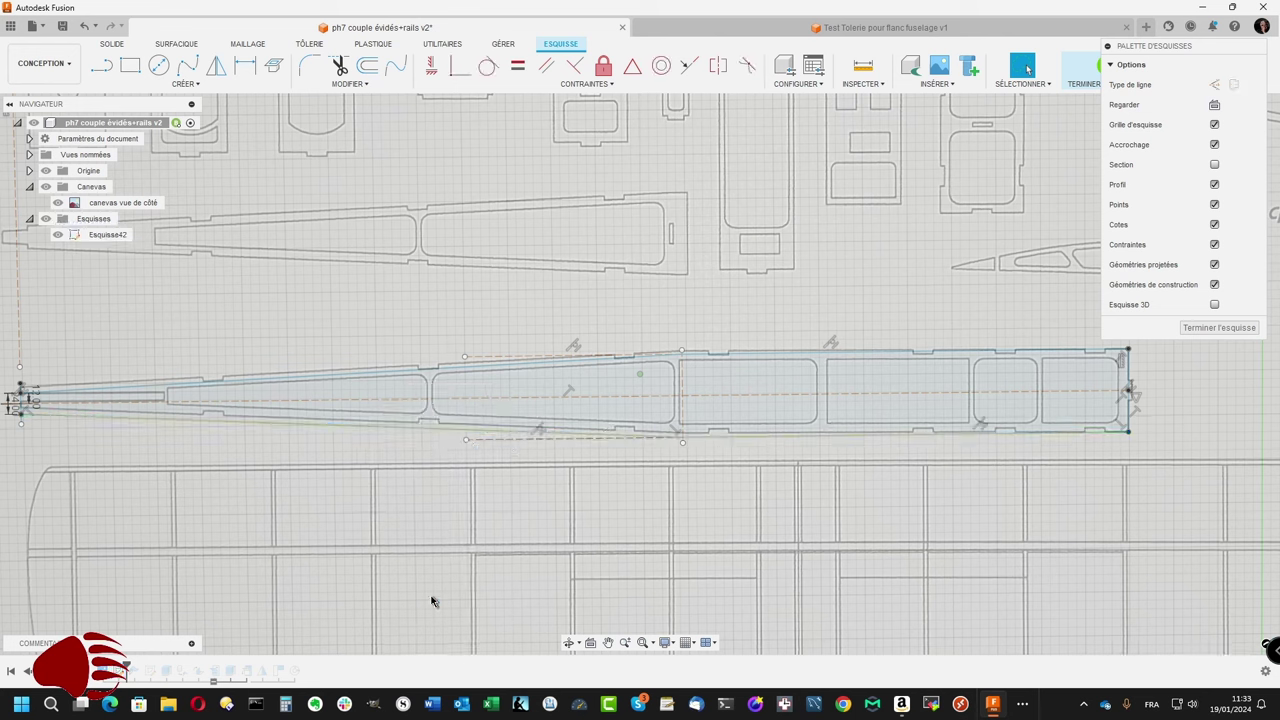
# Step: Lock the top edge segments, right end edge and dashed construction lines with Bloquer/Libérer
pyautogui.click(452, 370)
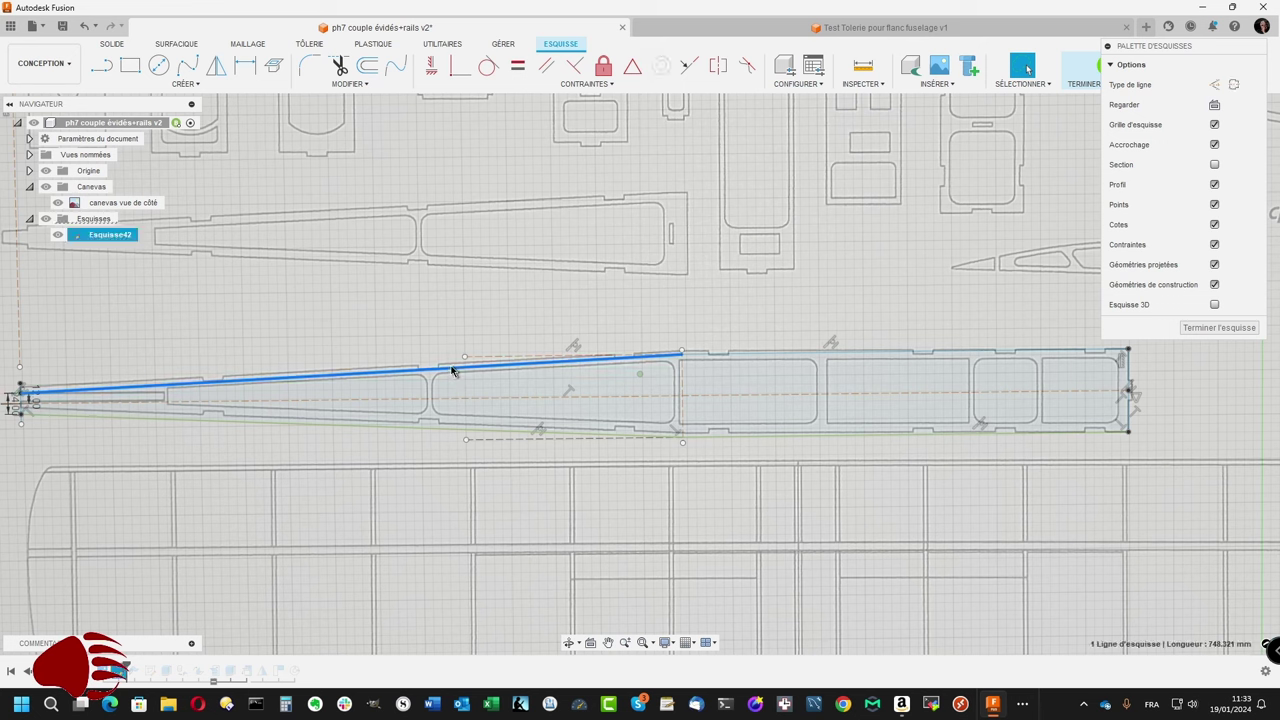
pyautogui.click(698, 355)
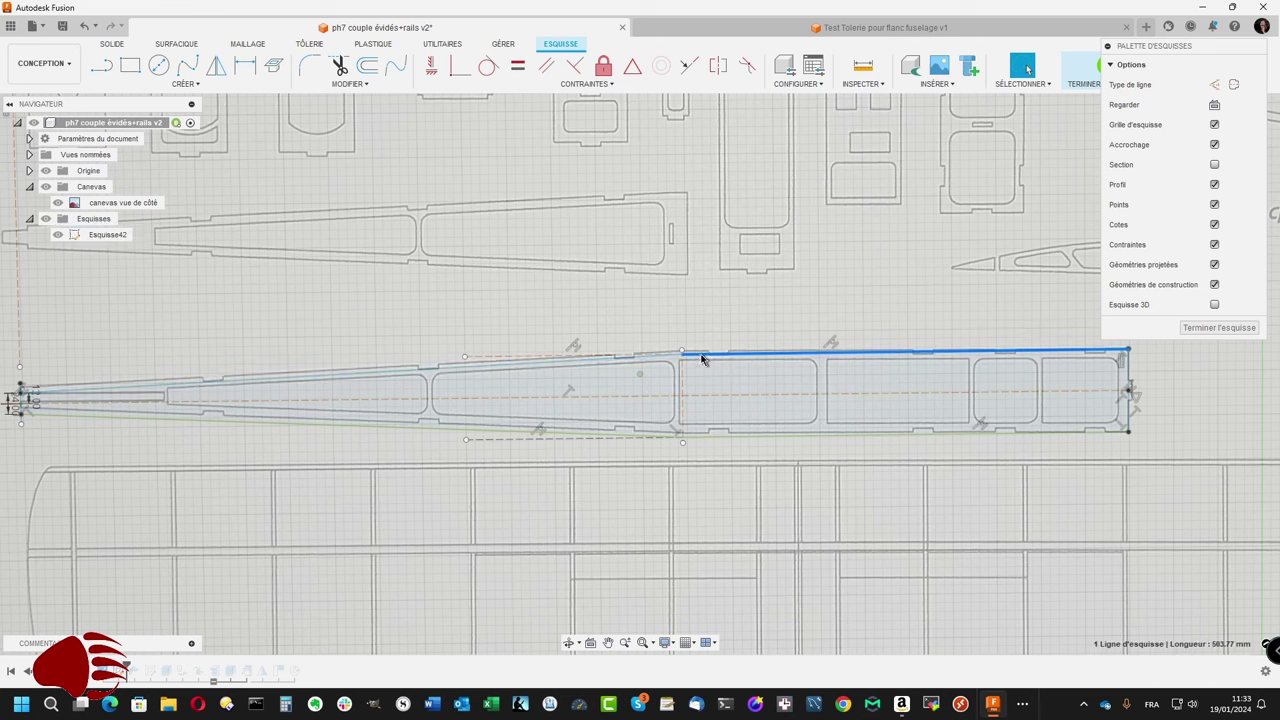
pyautogui.keyDown('shift'); pyautogui.click(628, 365); pyautogui.keyUp('shift')
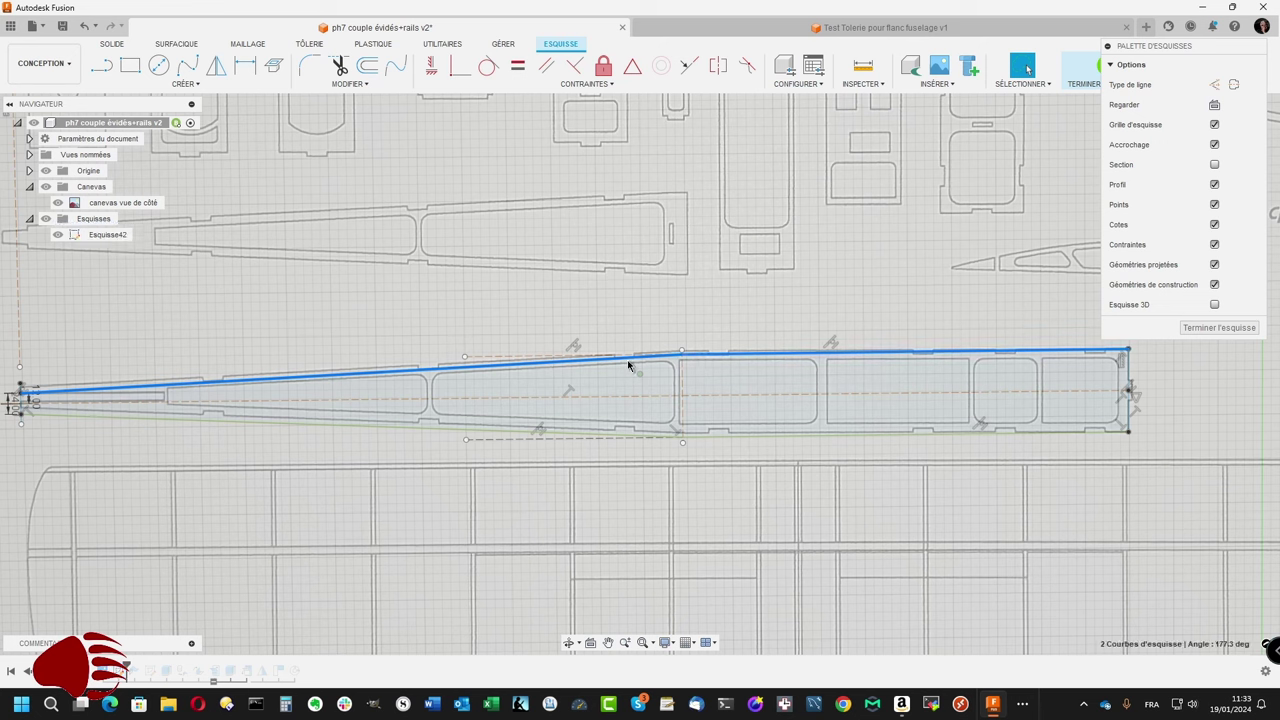
pyautogui.keyDown('shift'); pyautogui.click(628, 400); pyautogui.keyUp('shift')
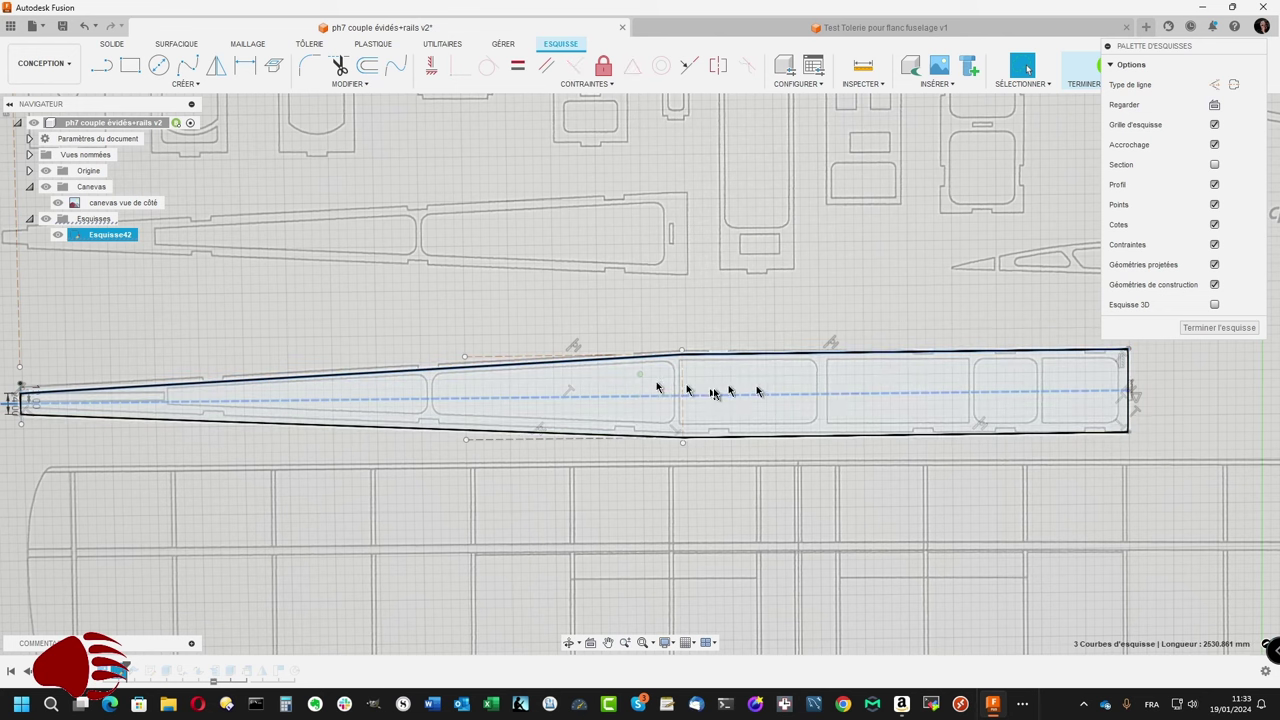
pyautogui.keyDown('shift'); pyautogui.click(1128, 410); pyautogui.keyUp('shift')
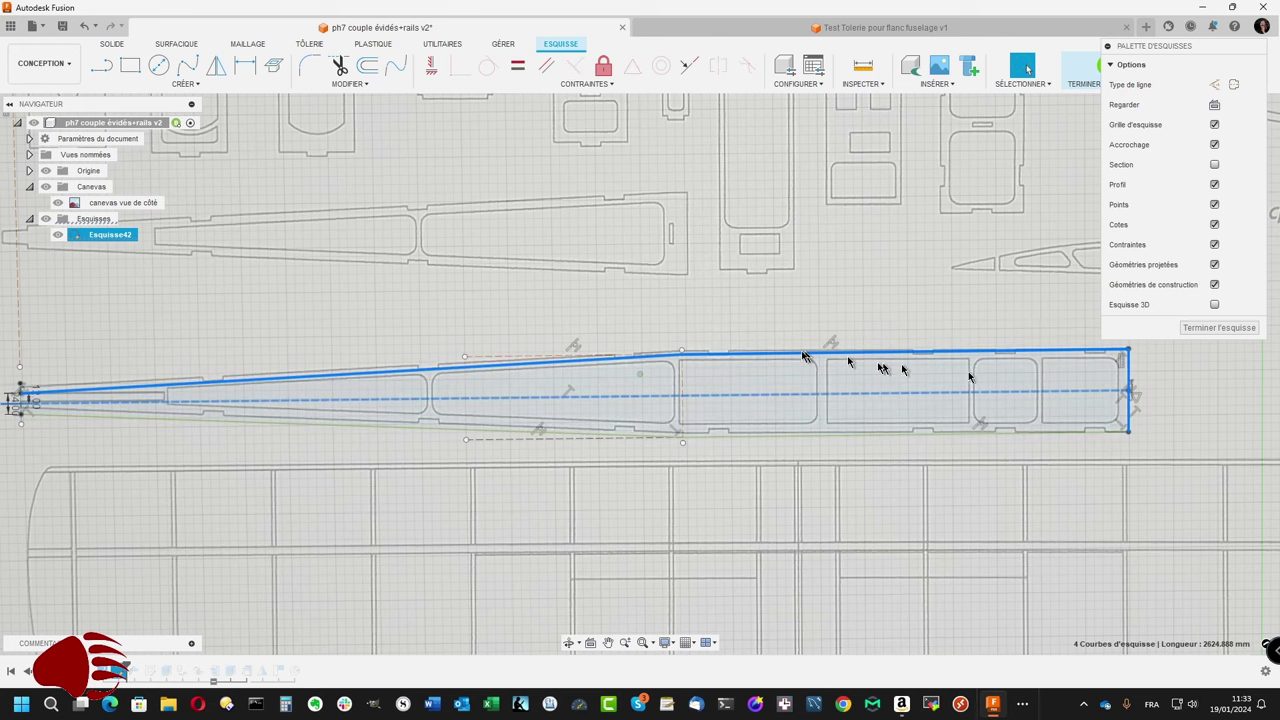
pyautogui.keyDown('shift'); pyautogui.click(488, 357); pyautogui.keyUp('shift')
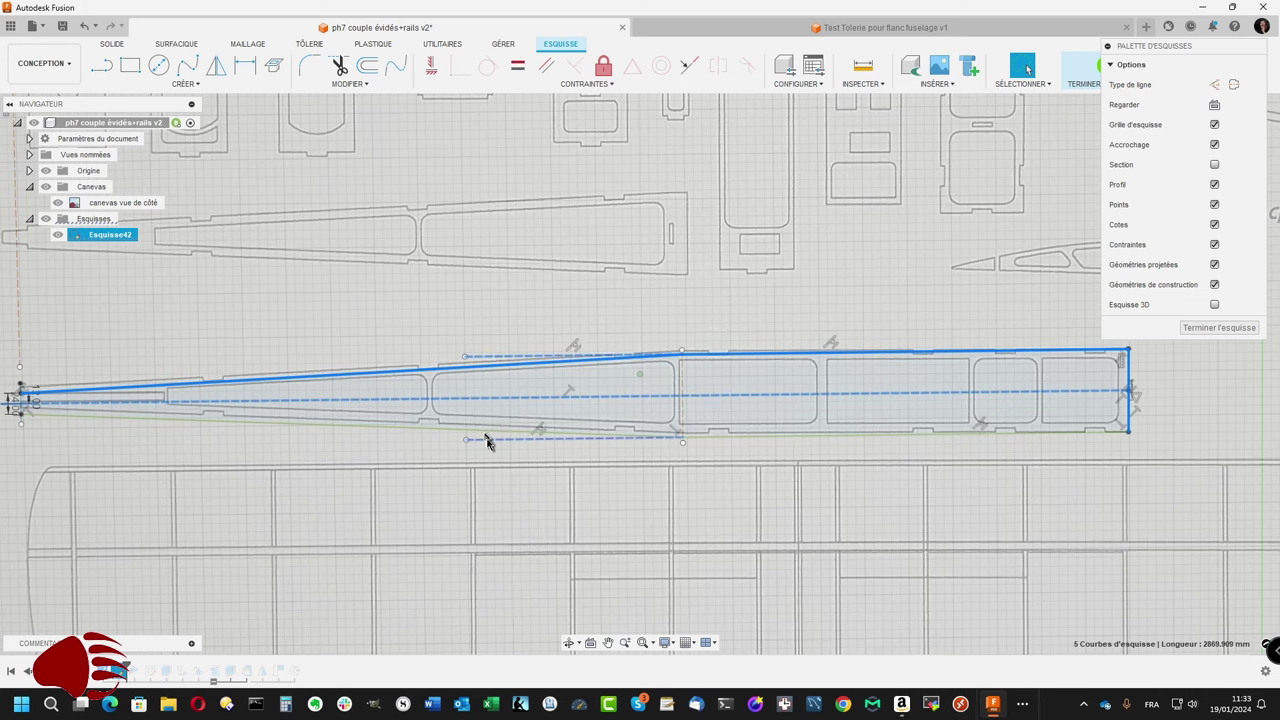
pyautogui.keyDown('shift'); pyautogui.click(486, 438); pyautogui.keyUp('shift')
pyautogui.rightClick(175, 385)
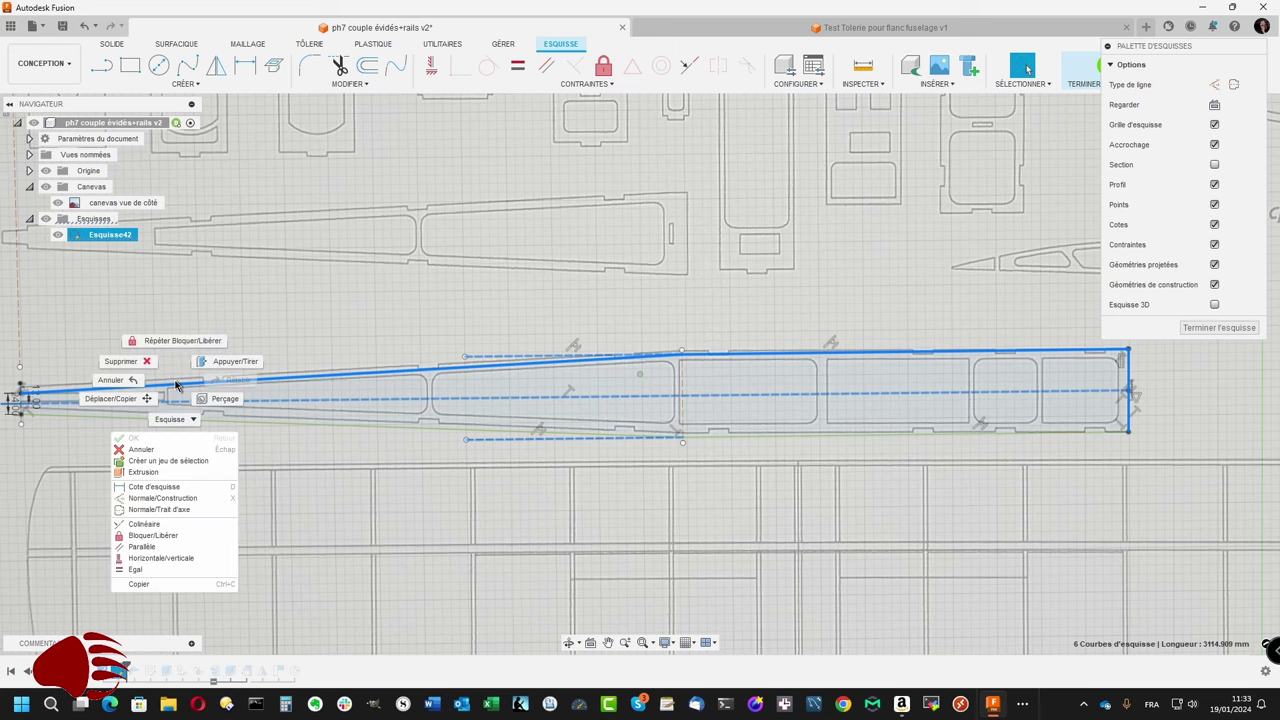
pyautogui.click(148, 537)
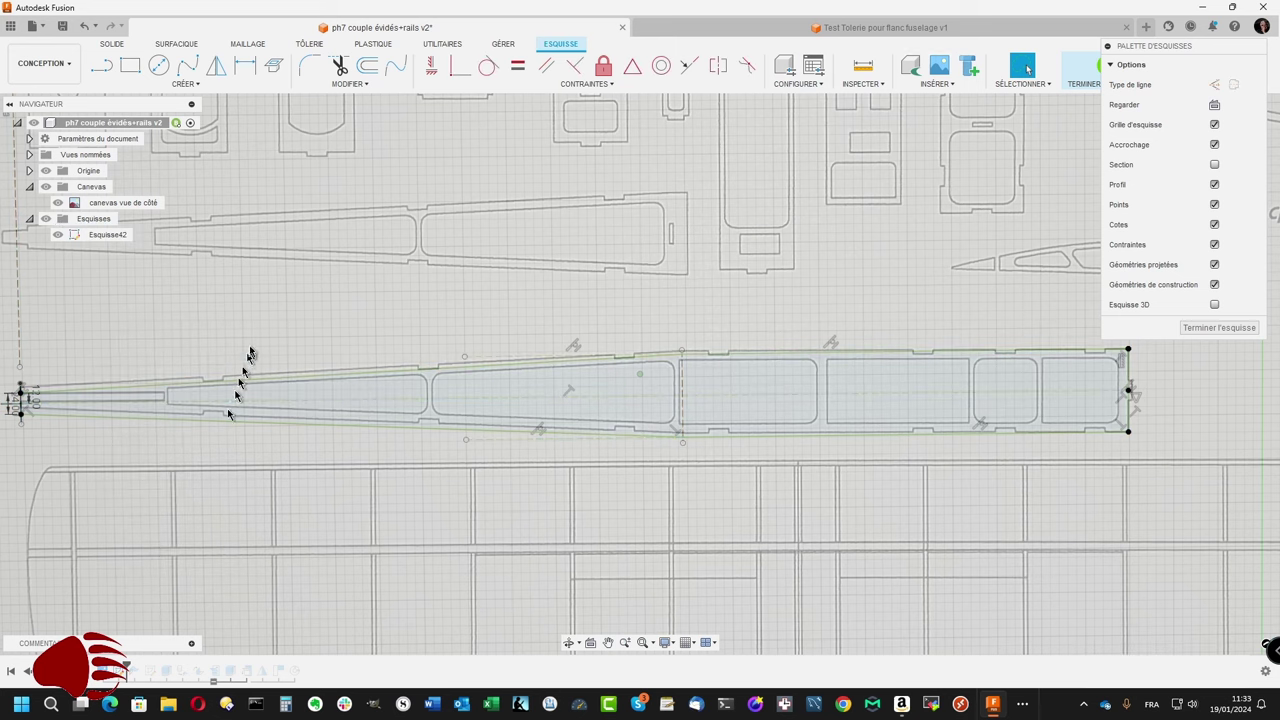
# Step: Finish Esquisse42 and return to the solid workspace
pyautogui.scroll(2, 250, 347)
pyautogui.scroll(1, 250, 347)
pyautogui.scroll(1, 250, 347)
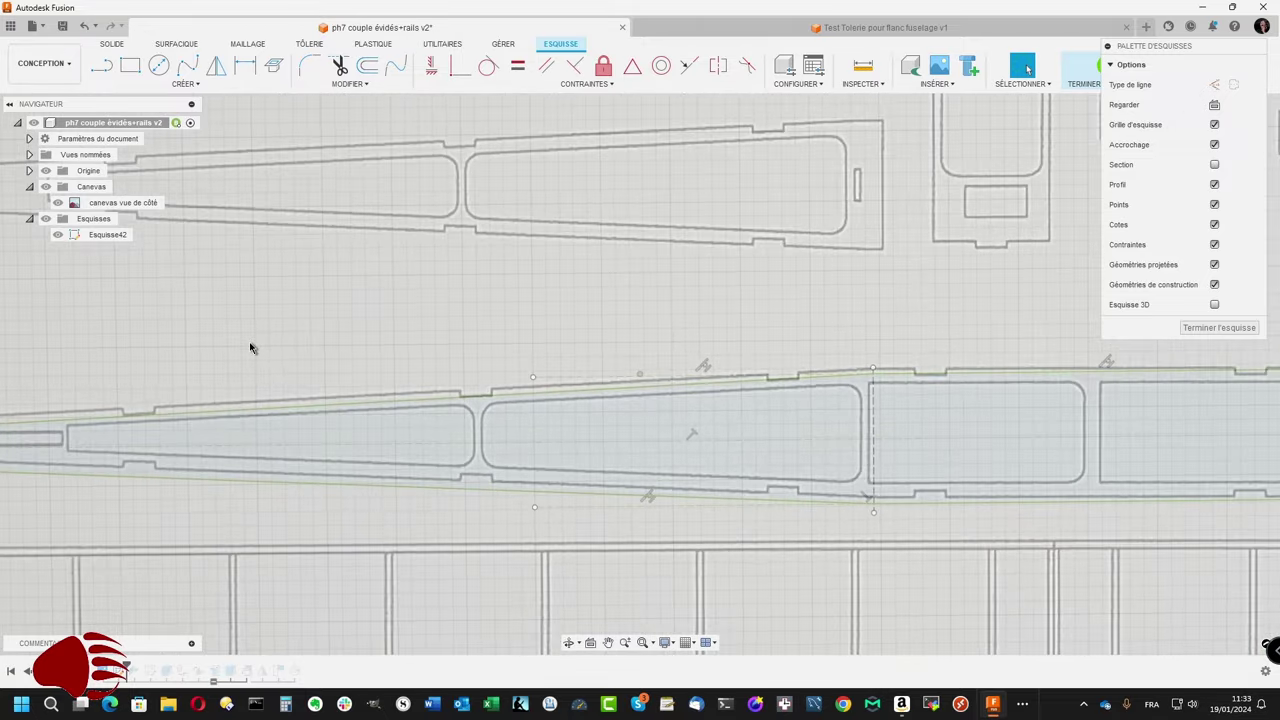
pyautogui.scroll(1, 250, 347)
pyautogui.scroll(-3, 250, 347)
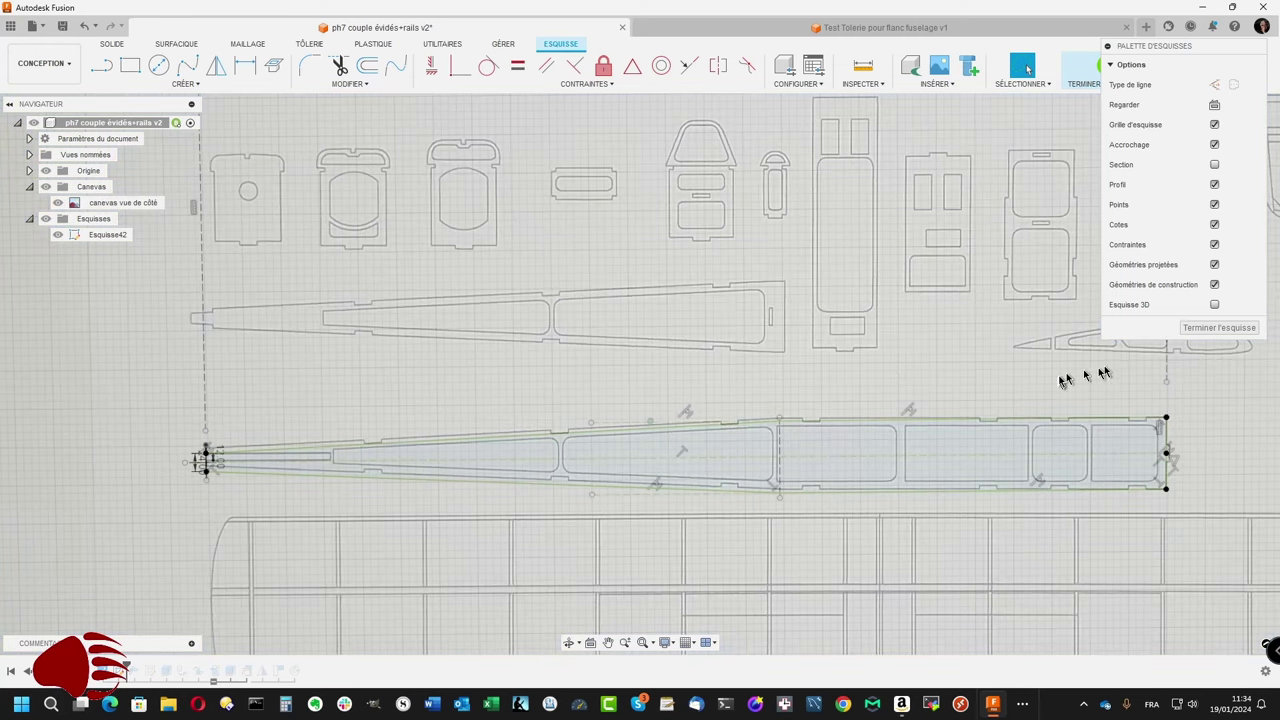
pyautogui.click(1218, 328)
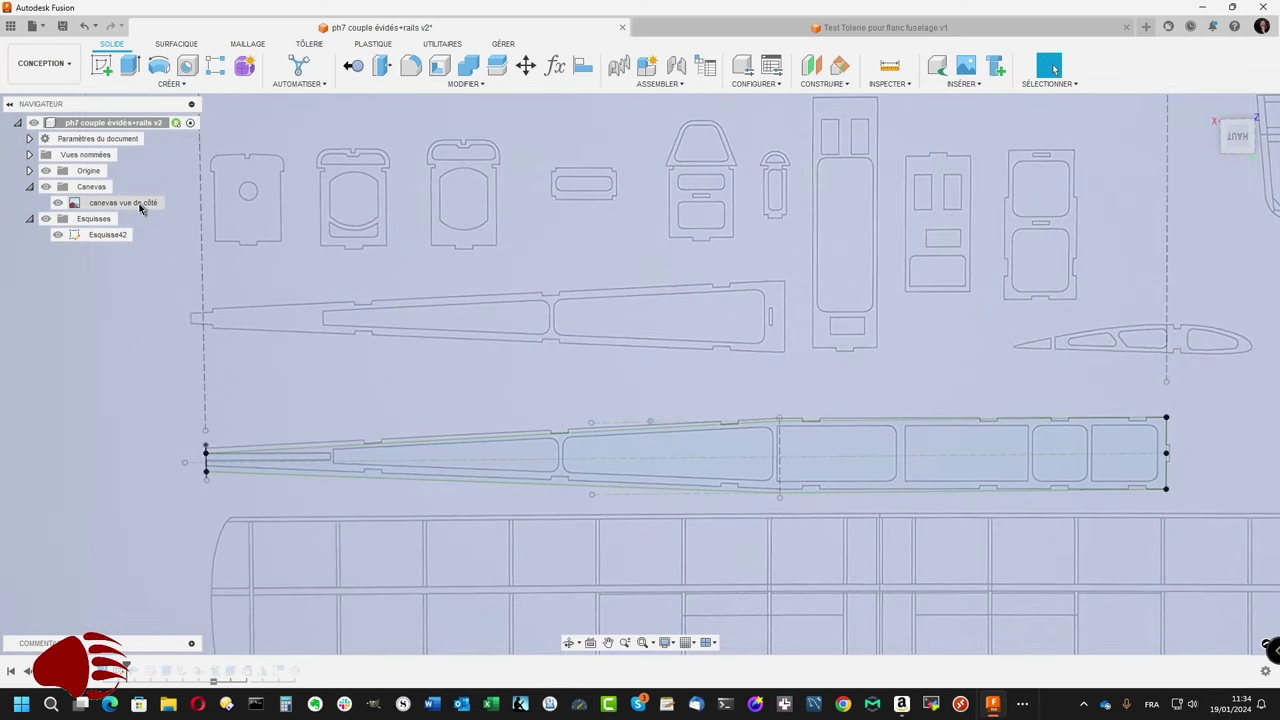
# Step: Fade the 'canevas vue de côté' image by lowering its opacity from 38 to 16
pyautogui.rightClick(141, 206)
pyautogui.click(174, 234)
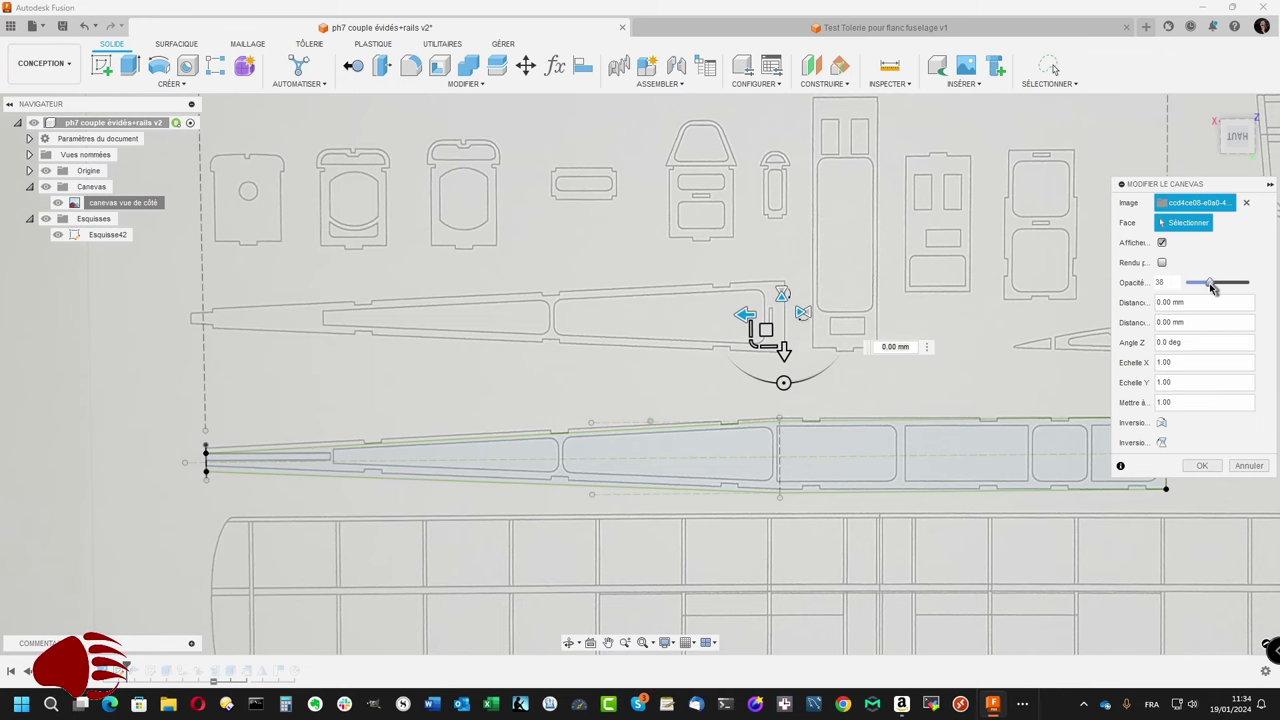
pyautogui.moveTo(1211, 287); pyautogui.dragTo(1199, 287)
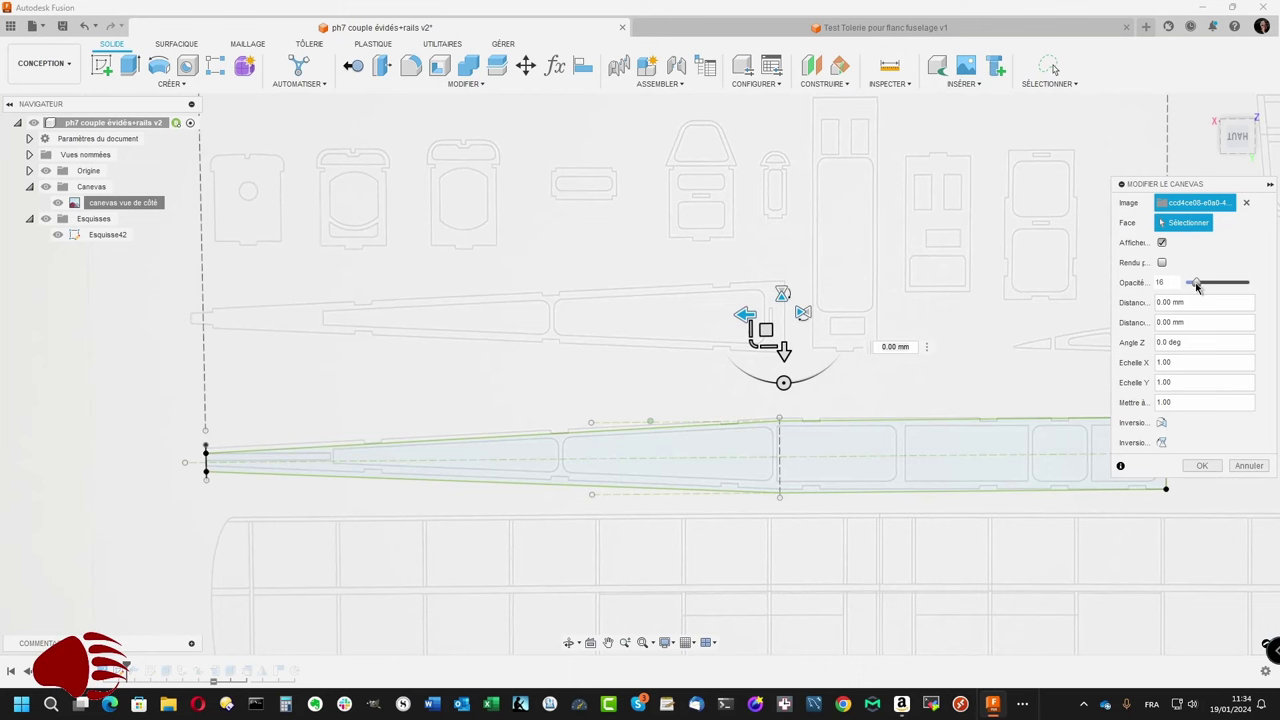
pyautogui.click(1203, 467)
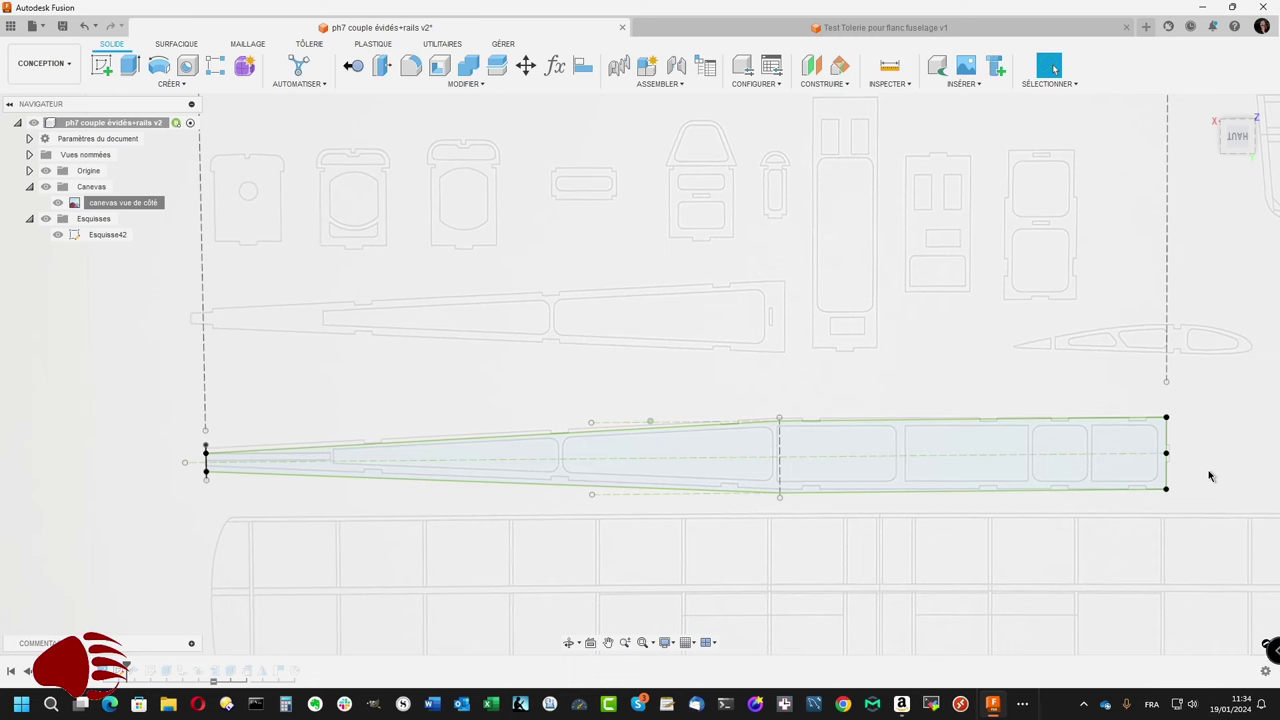
pyautogui.scroll(1, 1209, 476)
pyautogui.scroll(2, 1209, 476)
pyautogui.scroll(1, 1209, 476)
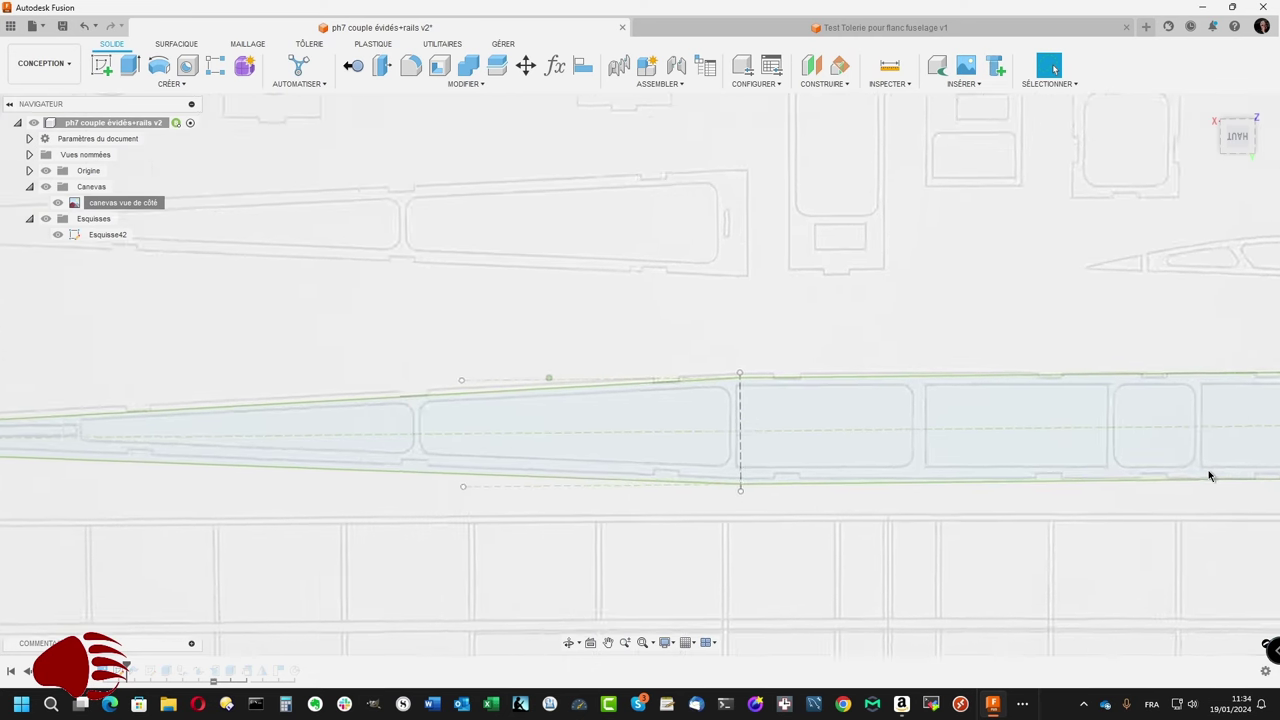
pyautogui.scroll(1, 1209, 476)
pyautogui.scroll(-1, 1209, 476)
# Step: Zoom and pan across the fuselage sketch to bring the lightening cutouts into view
pyautogui.scroll(-2, 1209, 476)
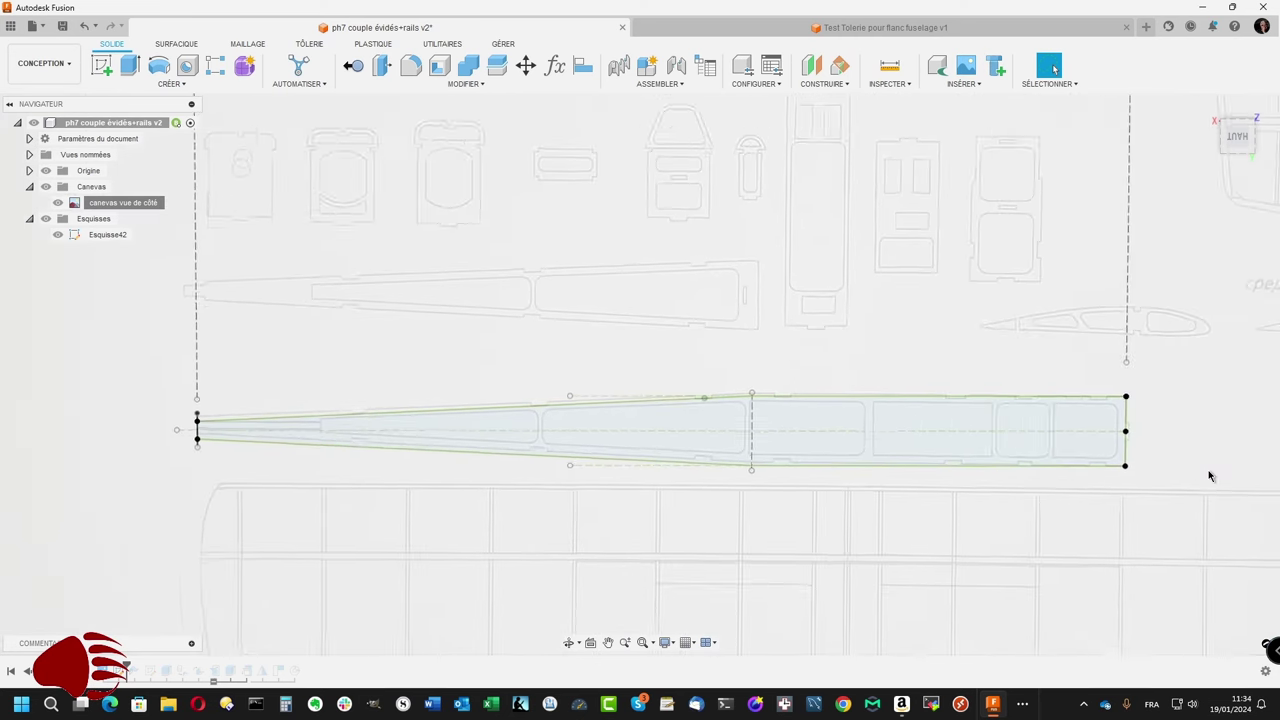
pyautogui.scroll(1, 1209, 476)
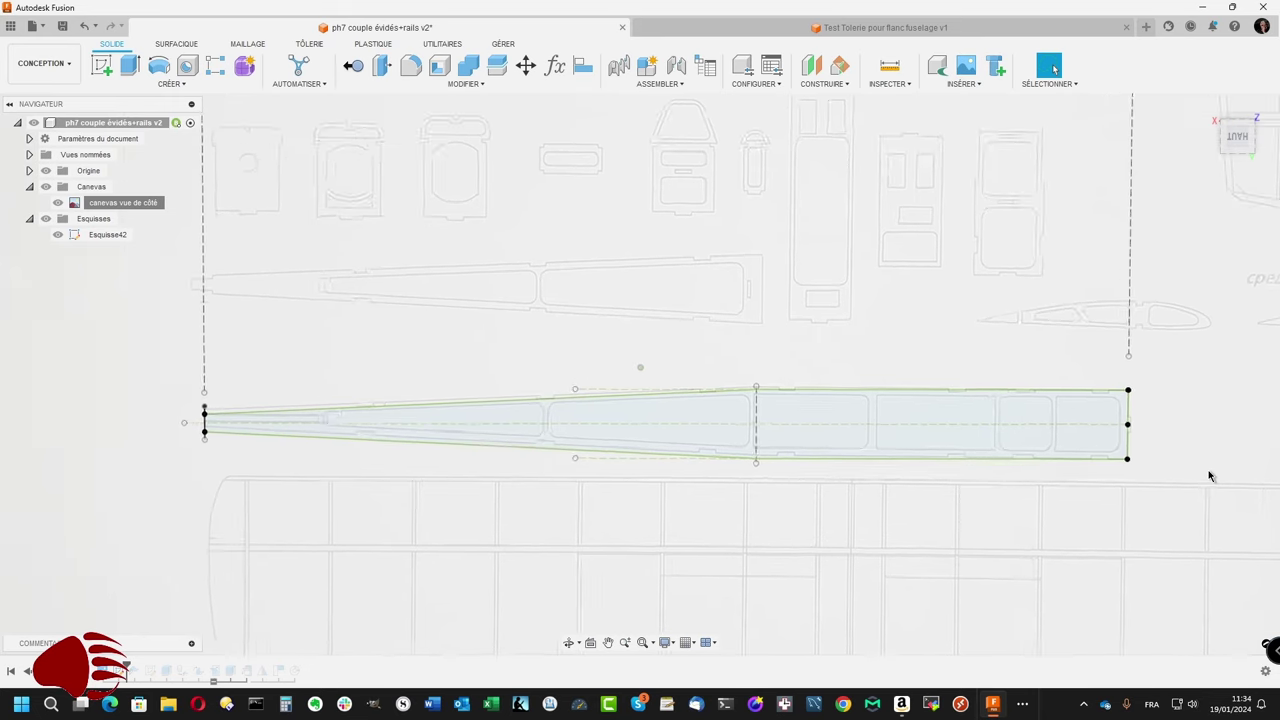
pyautogui.scroll(2, 1209, 476)
pyautogui.scroll(1, 1209, 476)
pyautogui.scroll(1, 1209, 476)
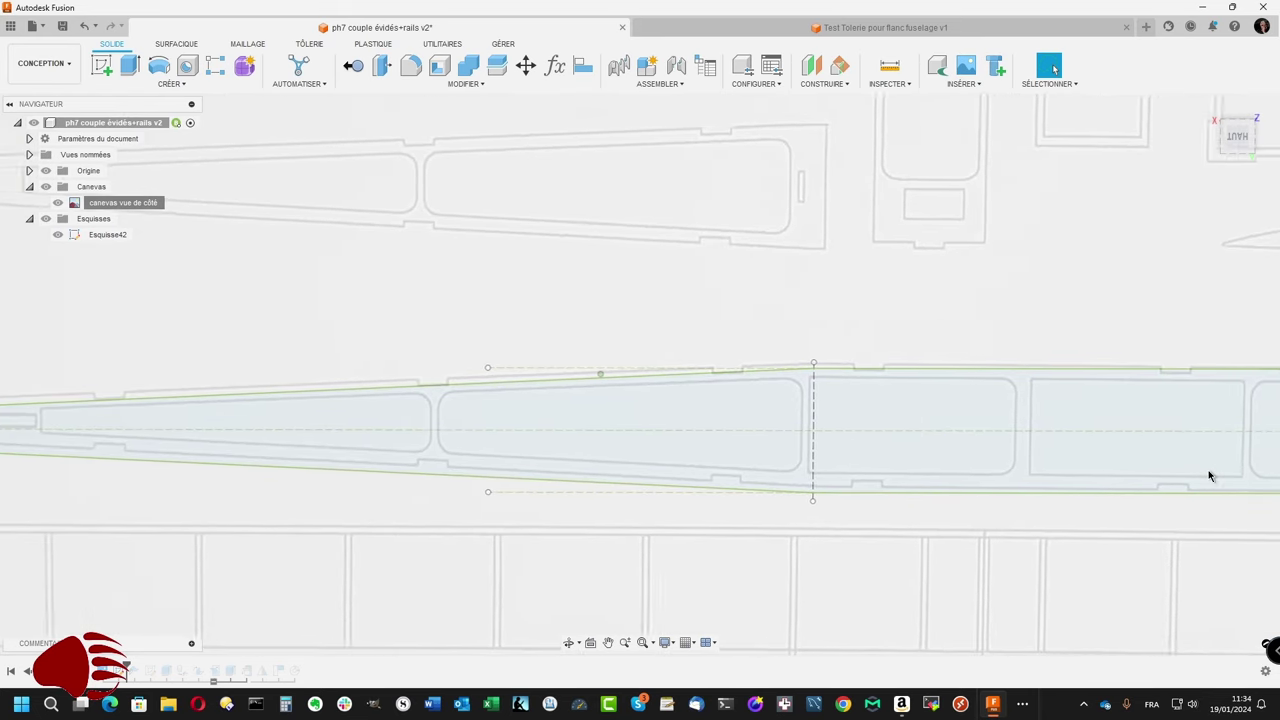
pyautogui.hscroll(3, 1209, 476)
pyautogui.hscroll(2, 1209, 476)
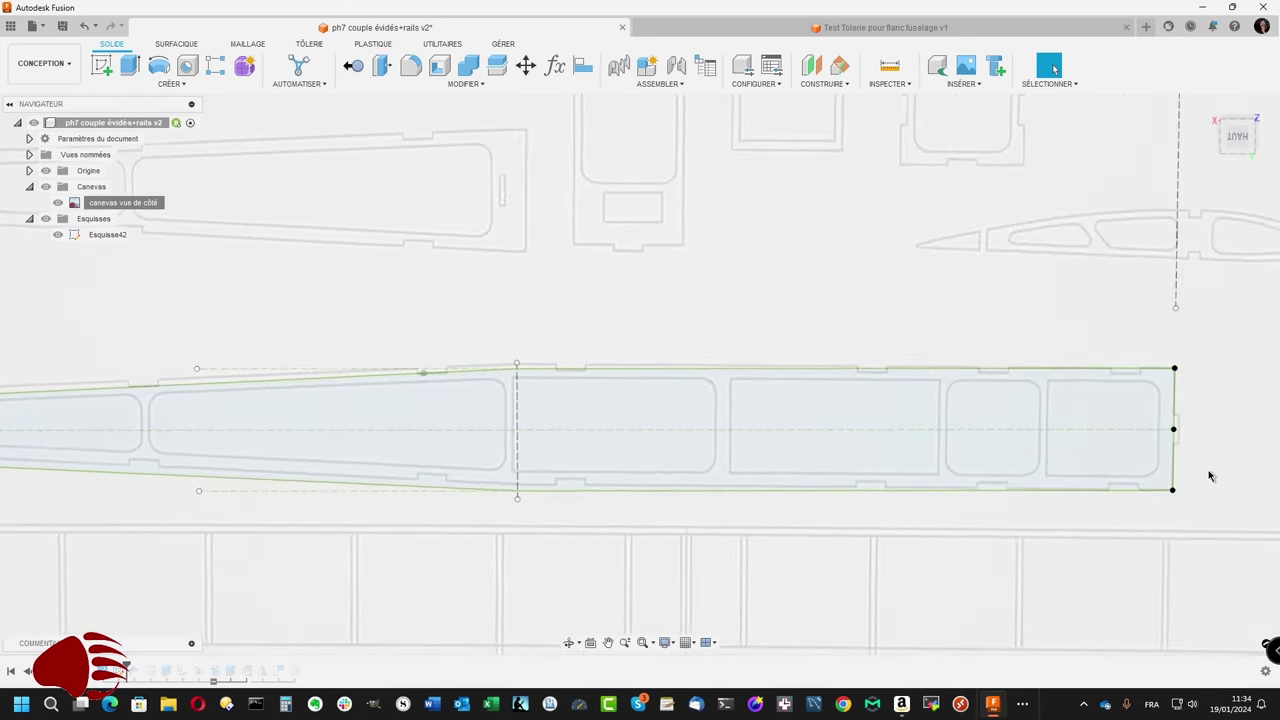
pyautogui.hscroll(1, 1209, 476)
pyautogui.scroll(-1, 1209, 476)
pyautogui.scroll(-1, 1209, 476)
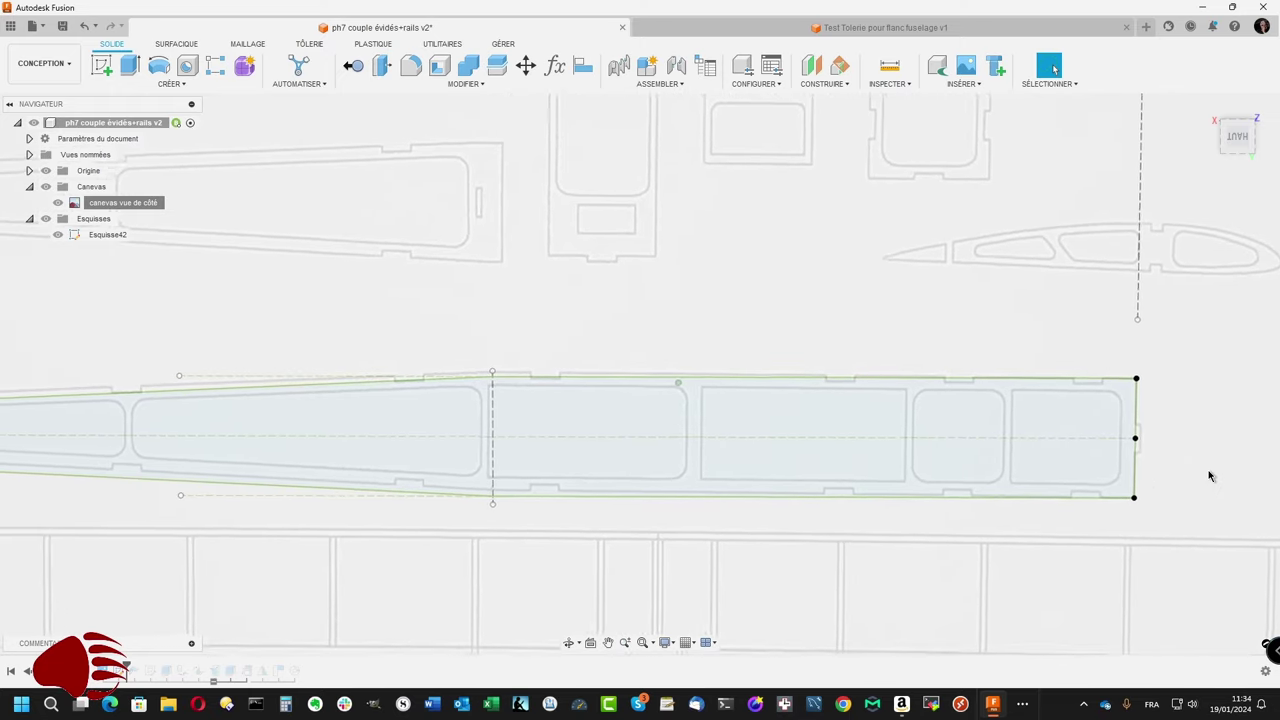
pyautogui.scroll(-1, 1209, 476)
pyautogui.scroll(-1, 1209, 476)
pyautogui.scroll(-1, 1209, 476)
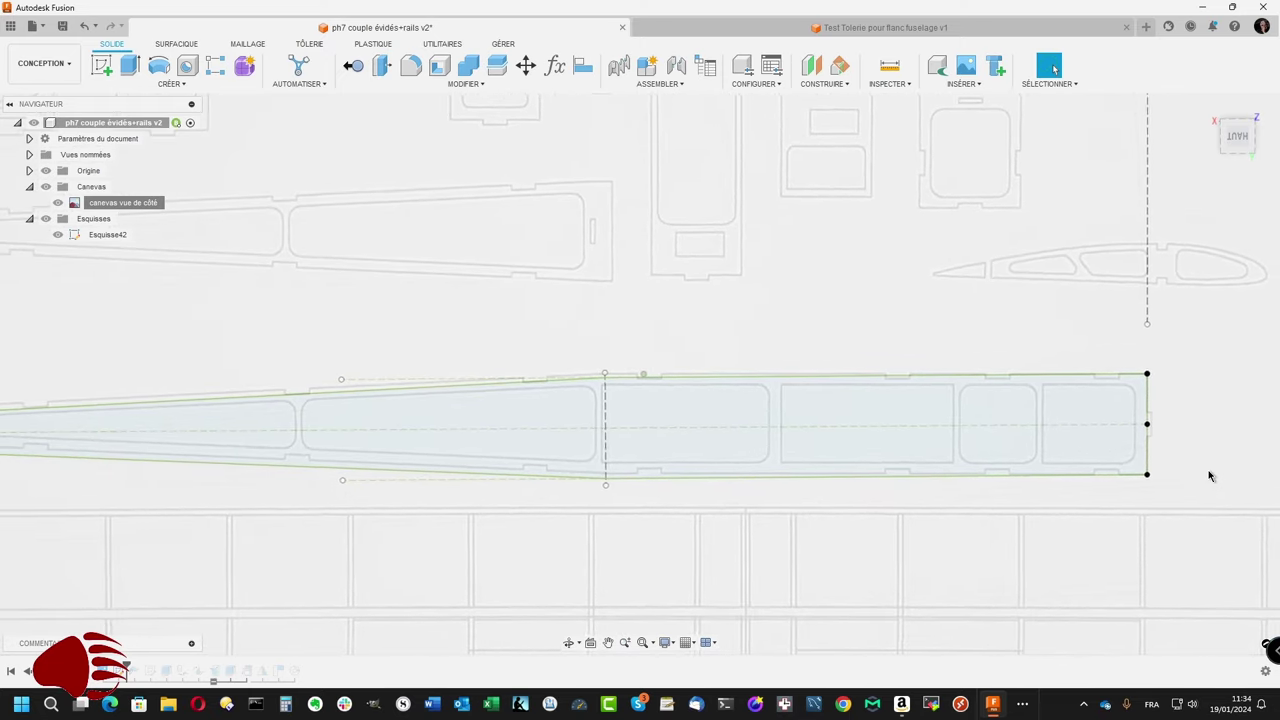
pyautogui.scroll(-1, 1209, 476)
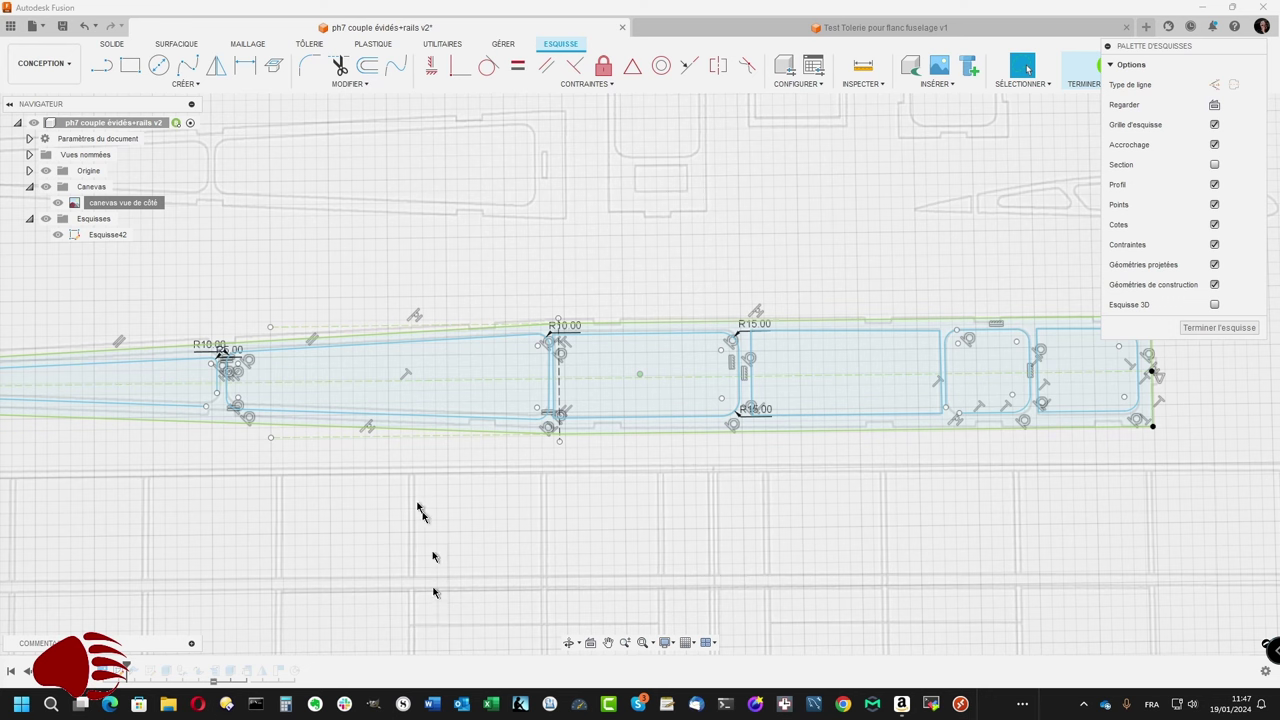
# Step: Round the lower corner of the front tapered cutout with an R10.00 fillet
pyautogui.click(309, 65)
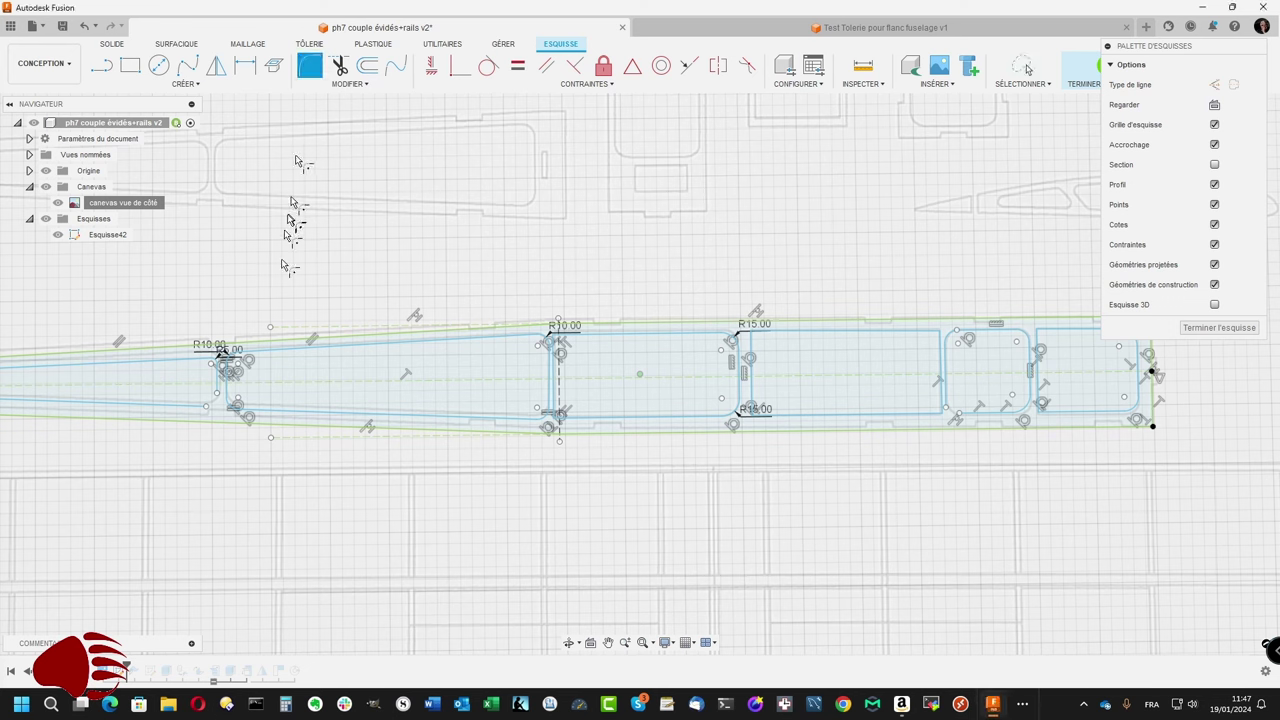
pyautogui.click(216, 388)
pyautogui.click(184, 410)
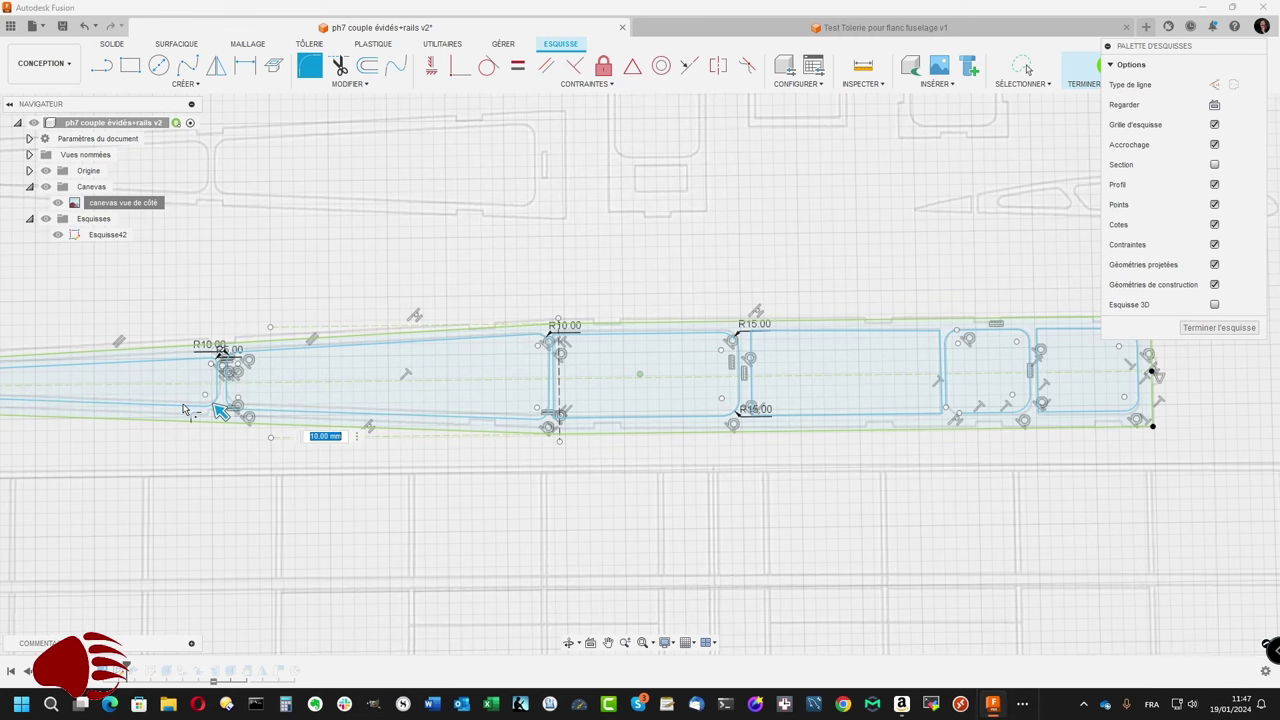
pyautogui.press('Return')
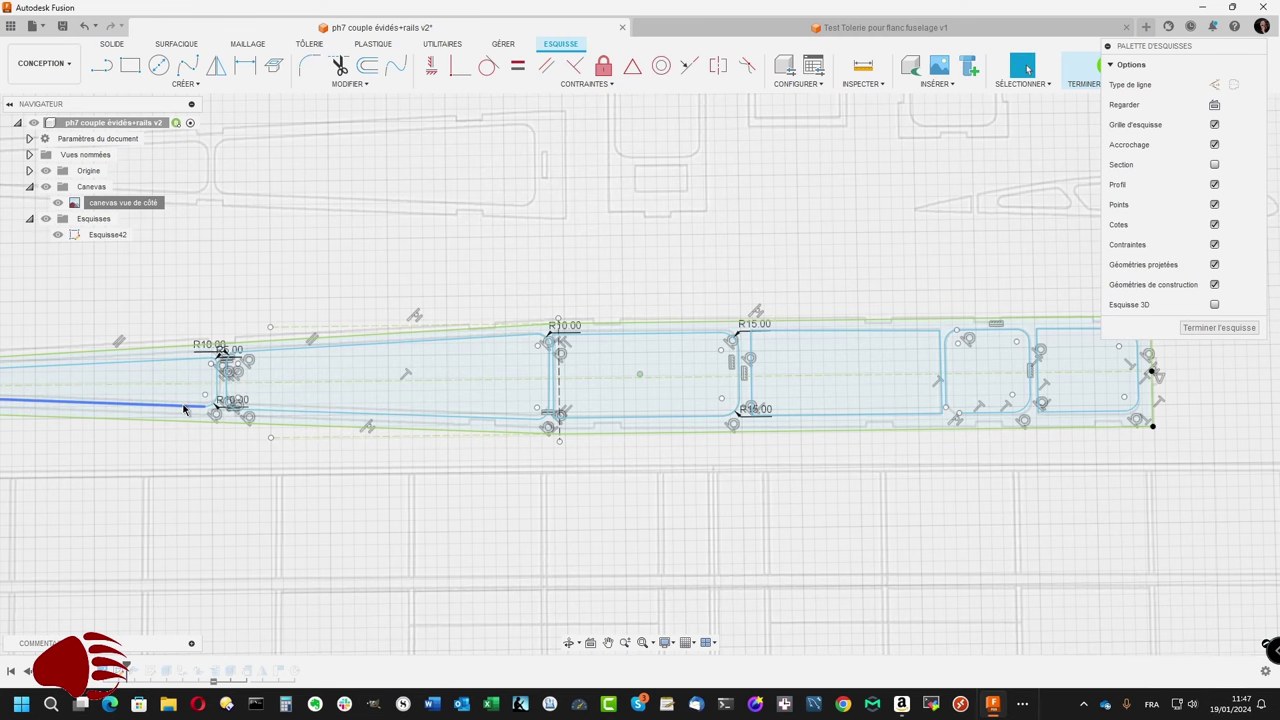
pyautogui.scroll(-2, 183, 410)
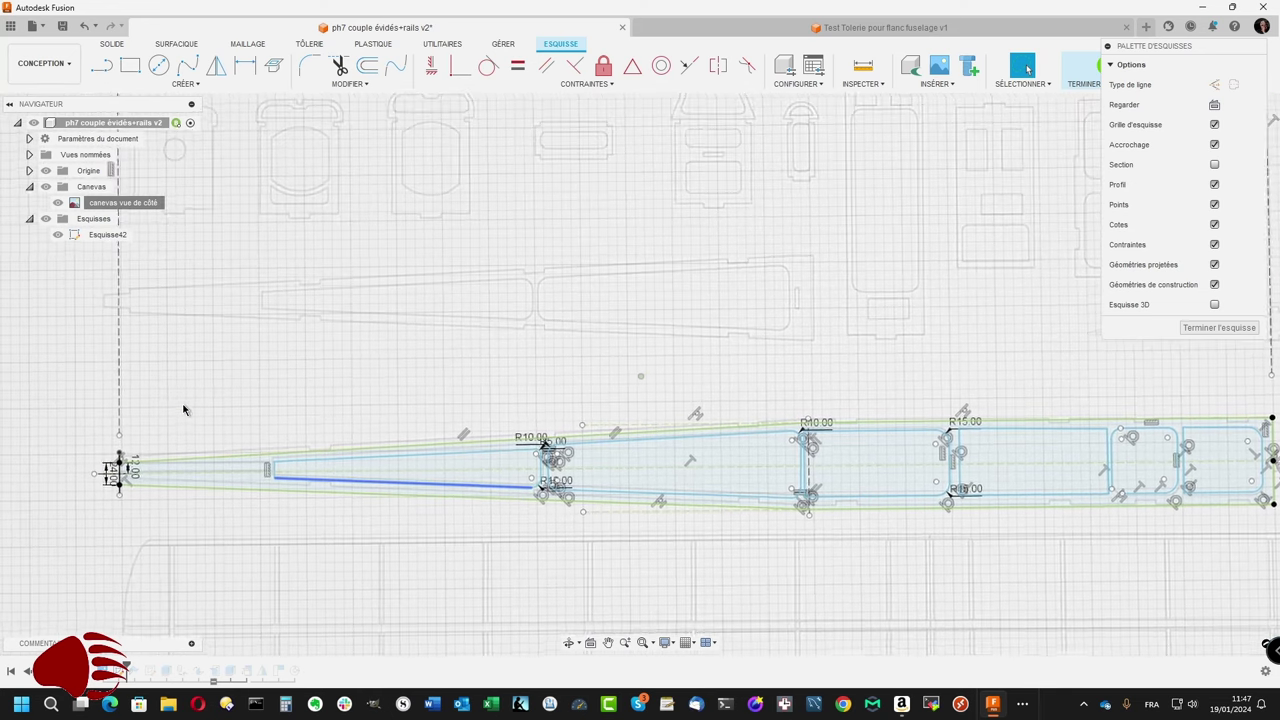
pyautogui.scroll(3, 183, 410)
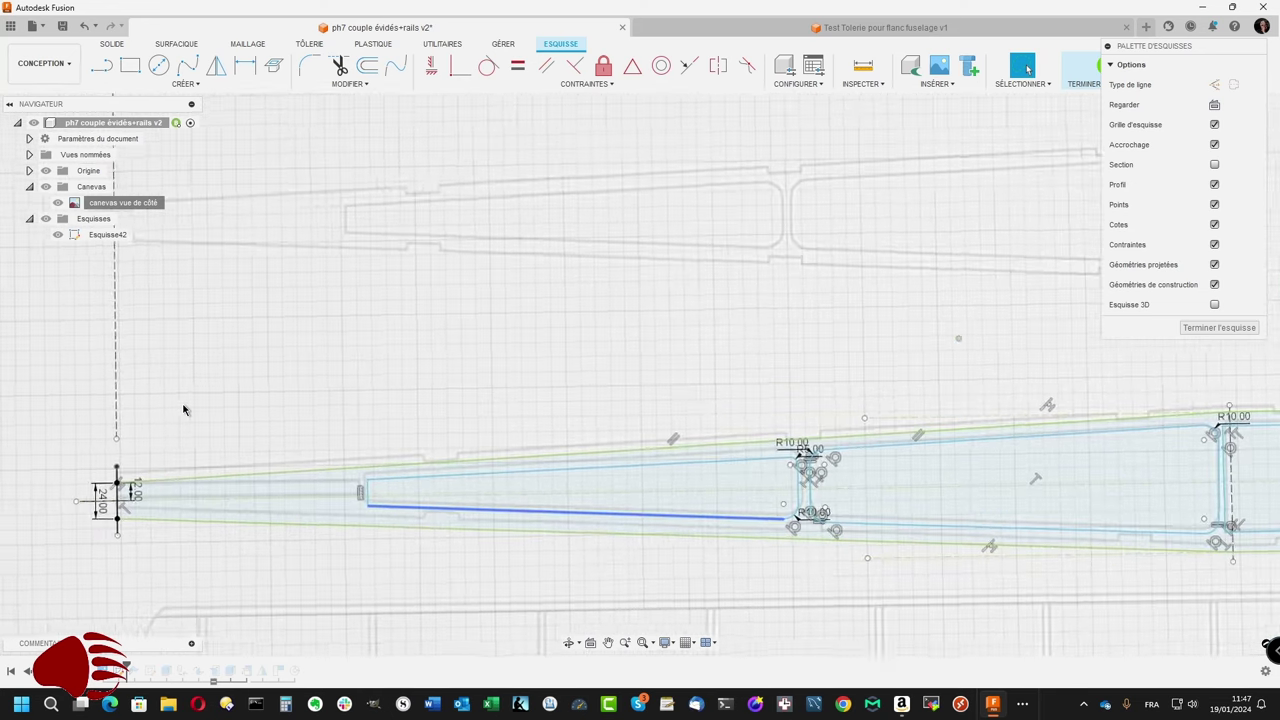
pyautogui.scroll(1, 183, 410)
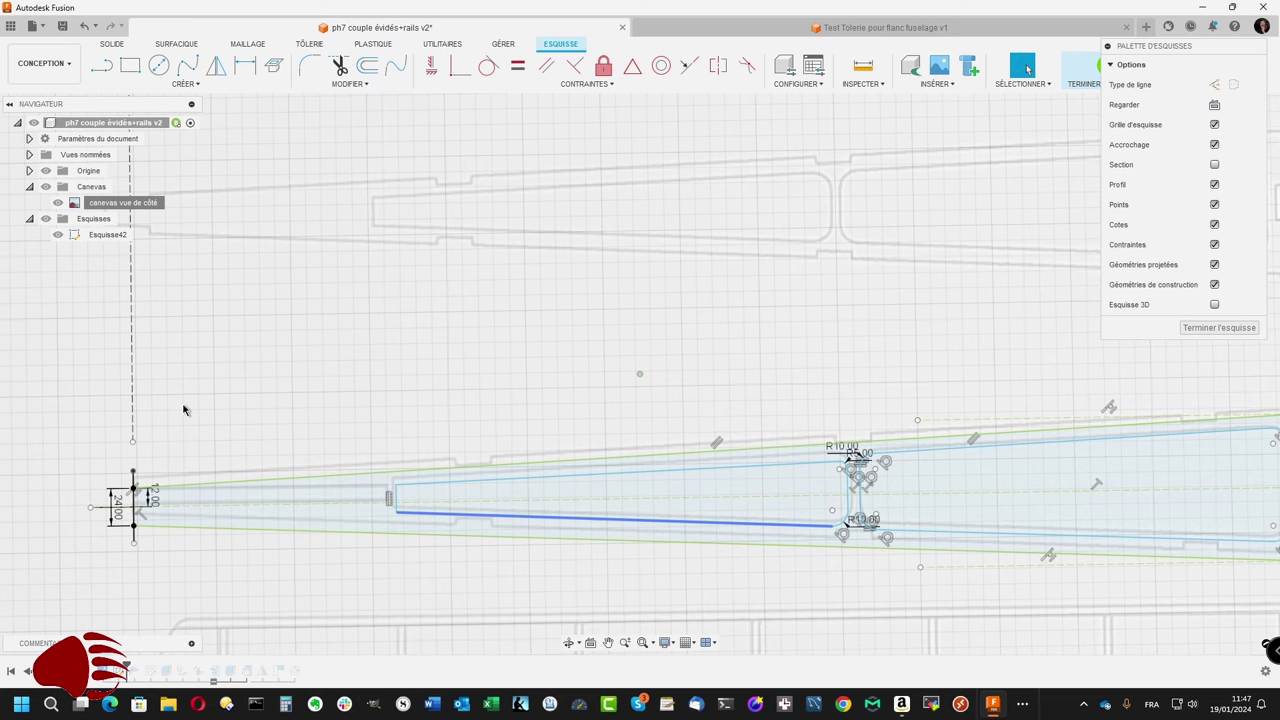
pyautogui.scroll(1, 183, 410)
pyautogui.scroll(1, 183, 410)
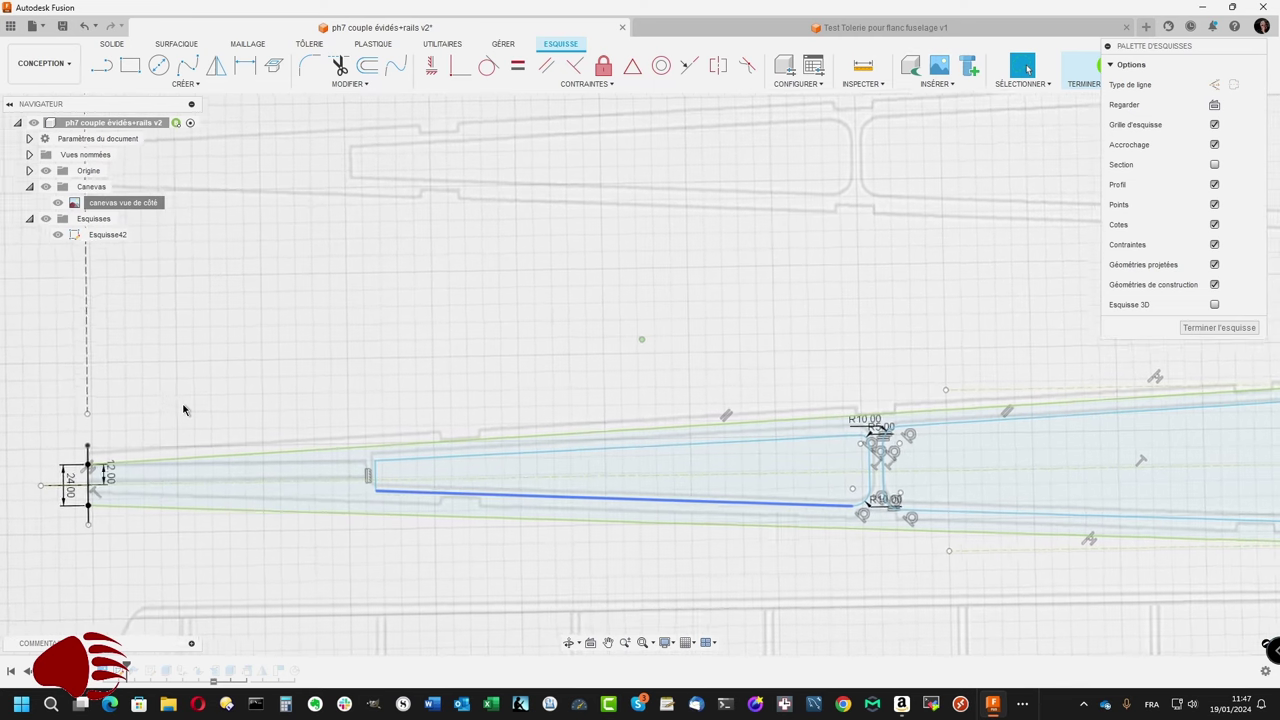
pyautogui.scroll(1, 183, 410)
pyautogui.scroll(-1, 183, 410)
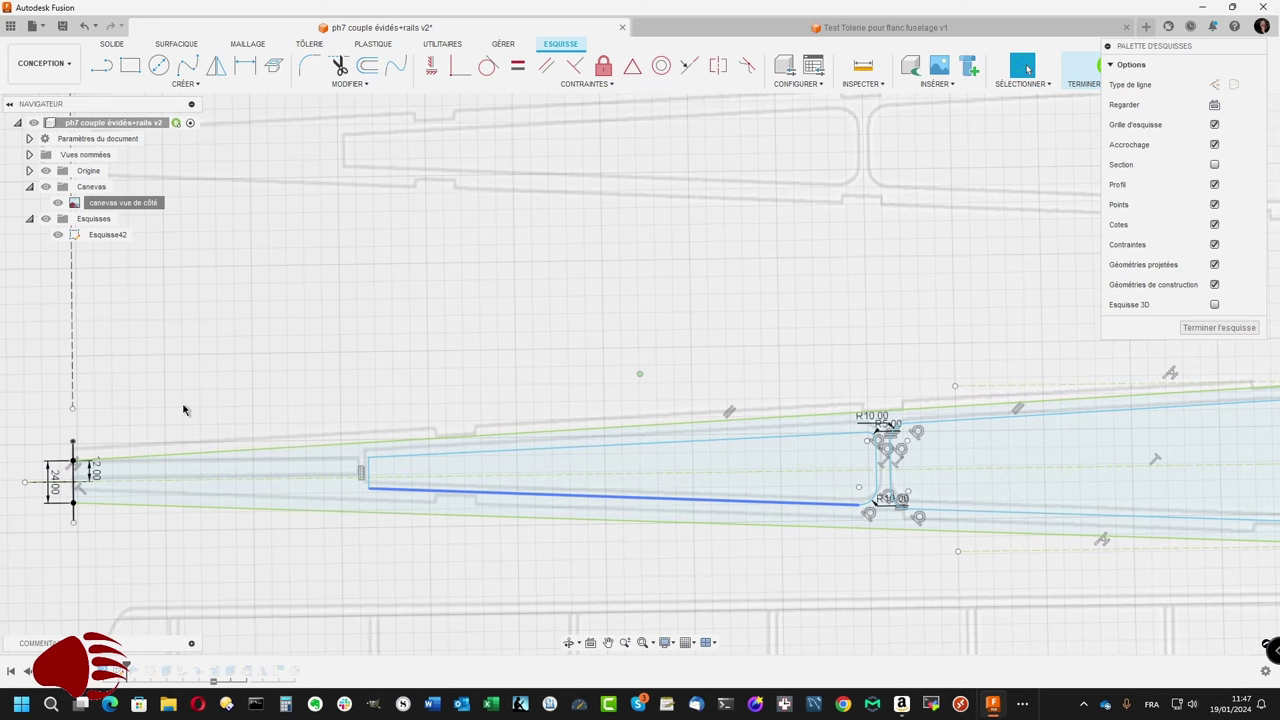
# Step: Clear the selection and check that the tapered cutout forms a closed profile
pyautogui.click(191, 410)
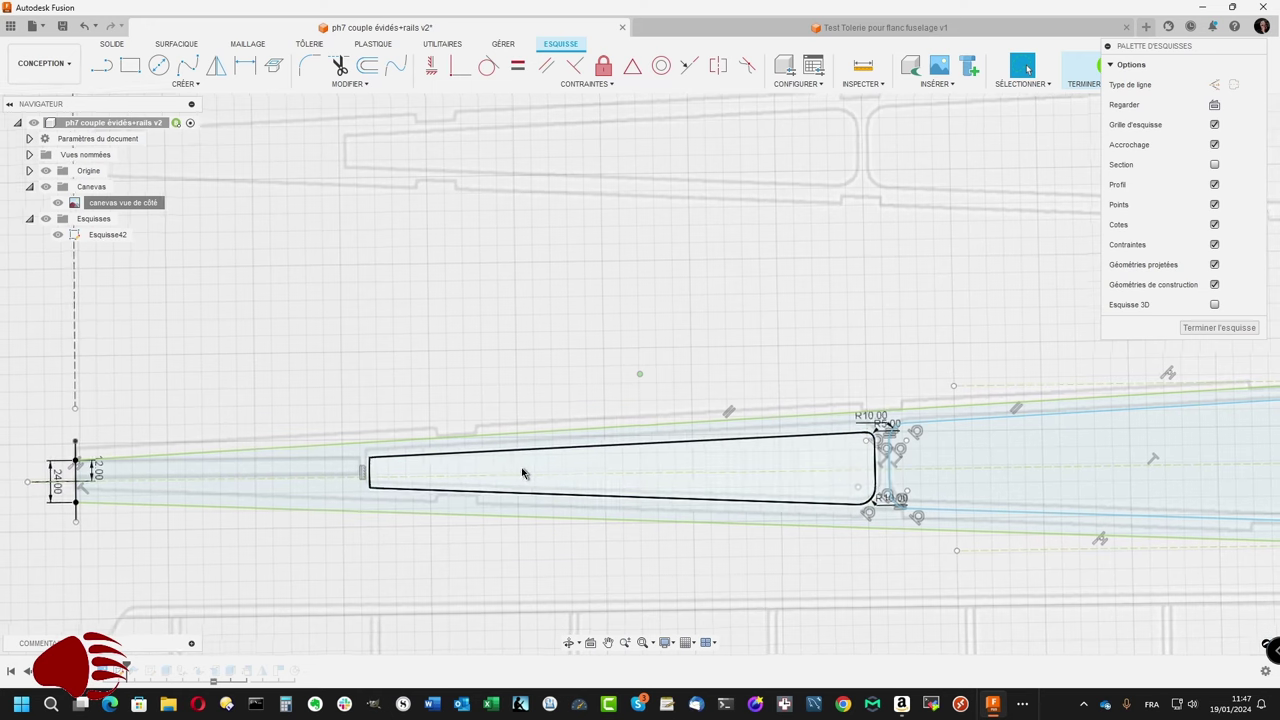
pyautogui.scroll(-2, 522, 473)
pyautogui.scroll(-1, 522, 473)
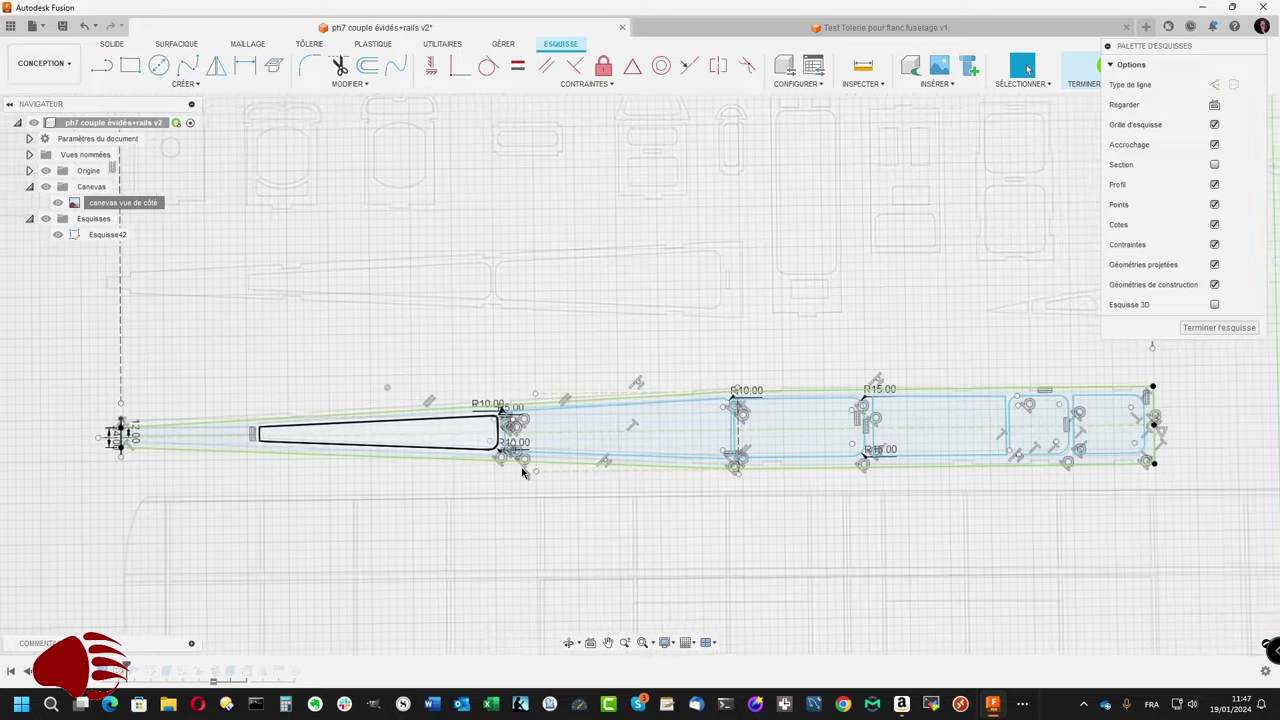
pyautogui.scroll(2, 522, 473)
pyautogui.scroll(1, 522, 473)
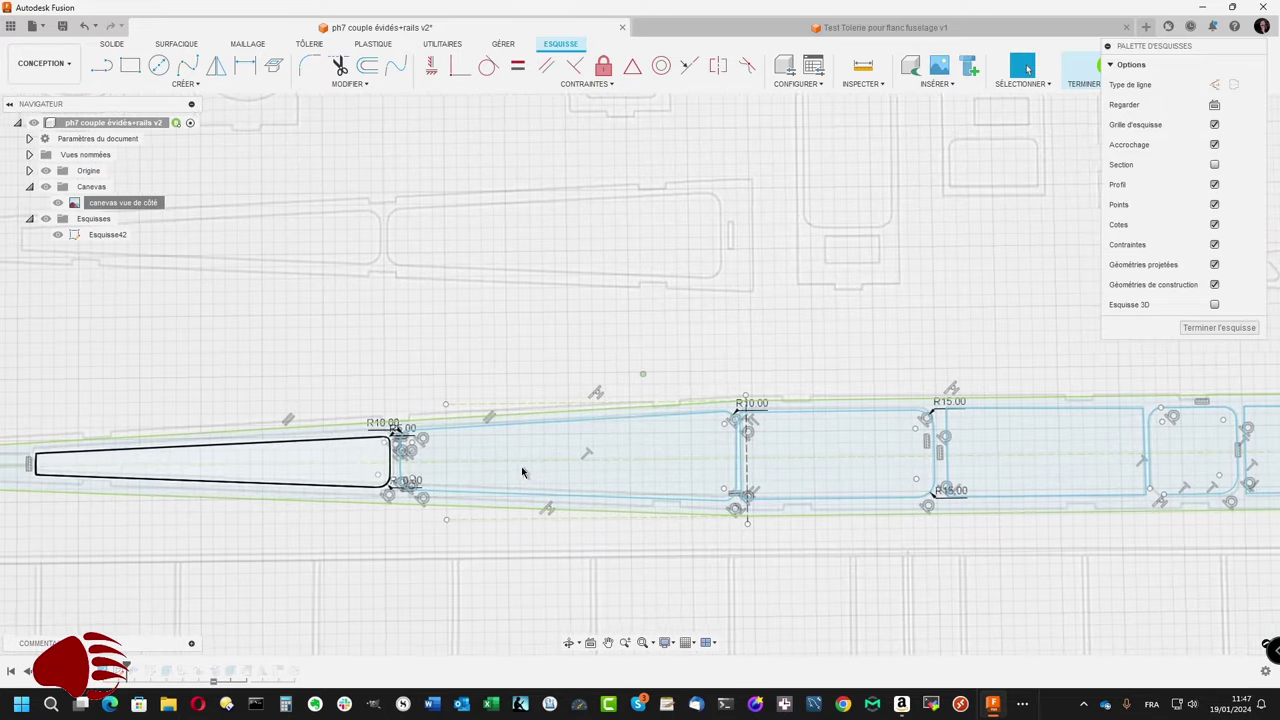
# Step: Finish the sketch and create an active root component named Plaque Fuselage Dessus
pyautogui.click(1205, 330)
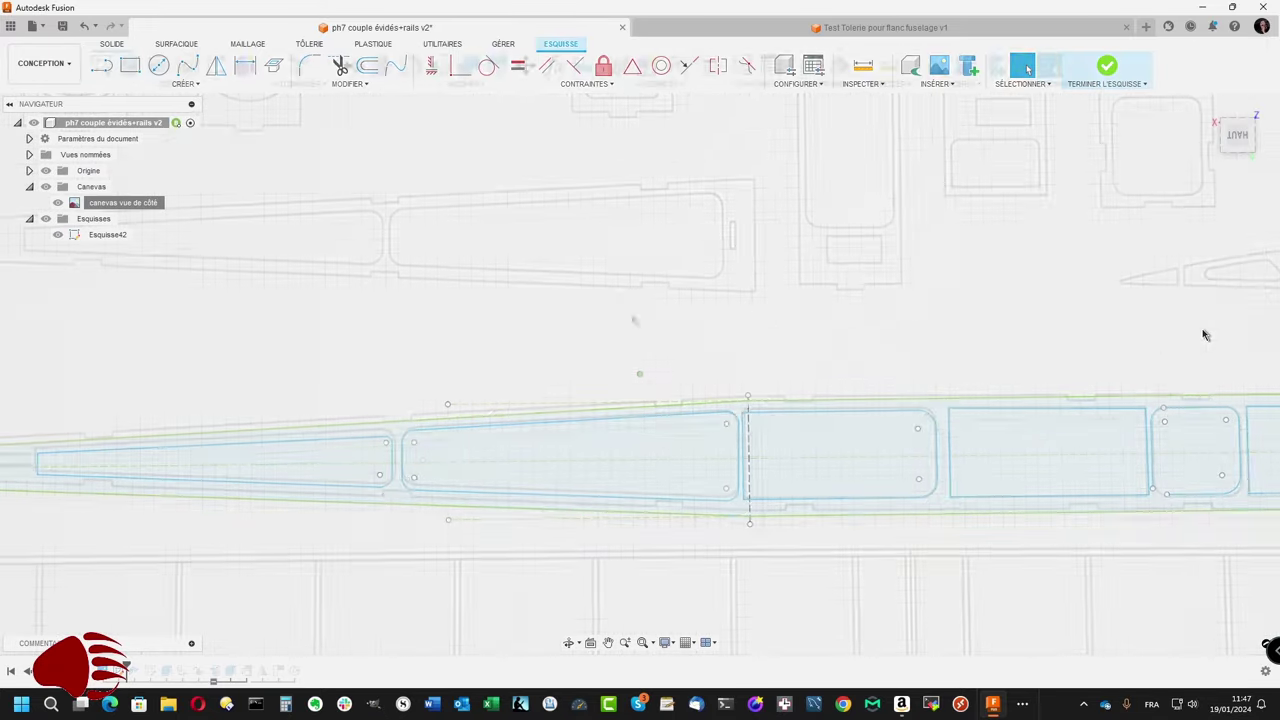
pyautogui.rightClick(138, 125)
pyautogui.click(162, 138)
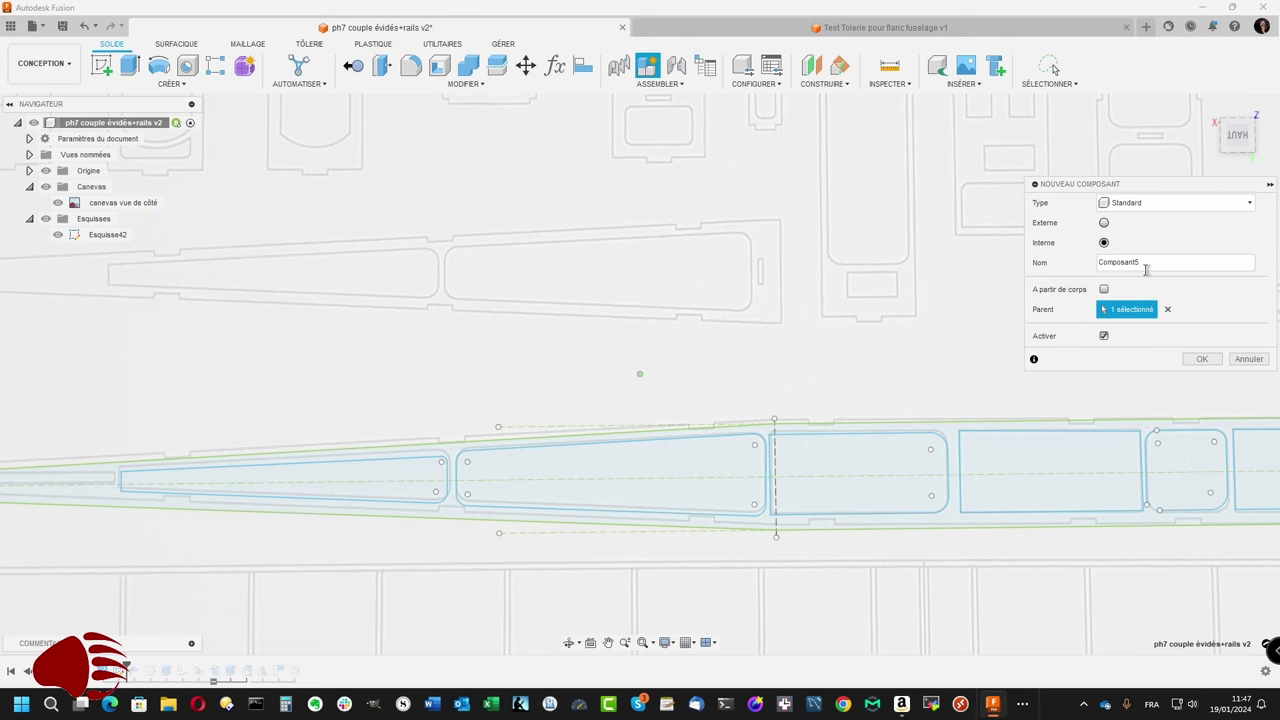
pyautogui.click(1148, 262)
pyautogui.moveTo(1148, 262); pyautogui.dragTo(1057, 265)
pyautogui.write('Plaque Fuselage Dessus')
pyautogui.click(1198, 359)
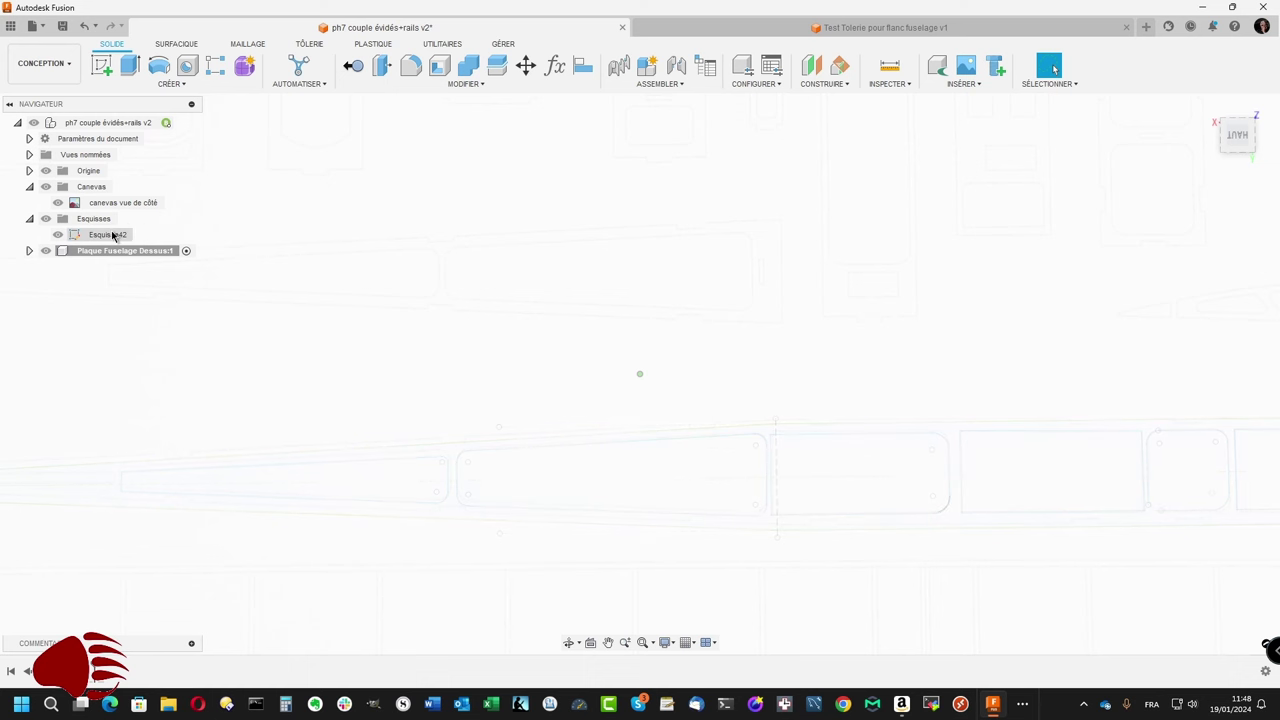
# Step: Move Esquisse42 into Plaque Fuselage Dessus, expand it, then start and cancel a plate Extrusion
pyautogui.moveTo(113, 235); pyautogui.dragTo(116, 260)
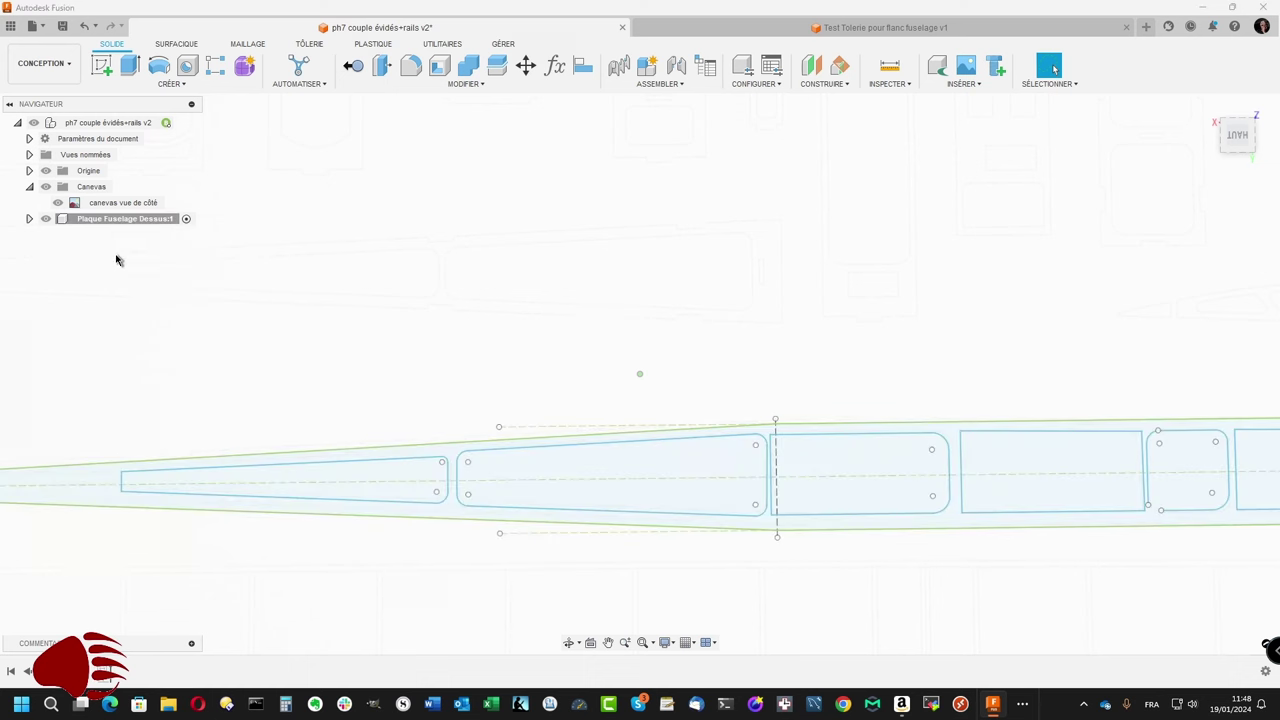
pyautogui.click(29, 219)
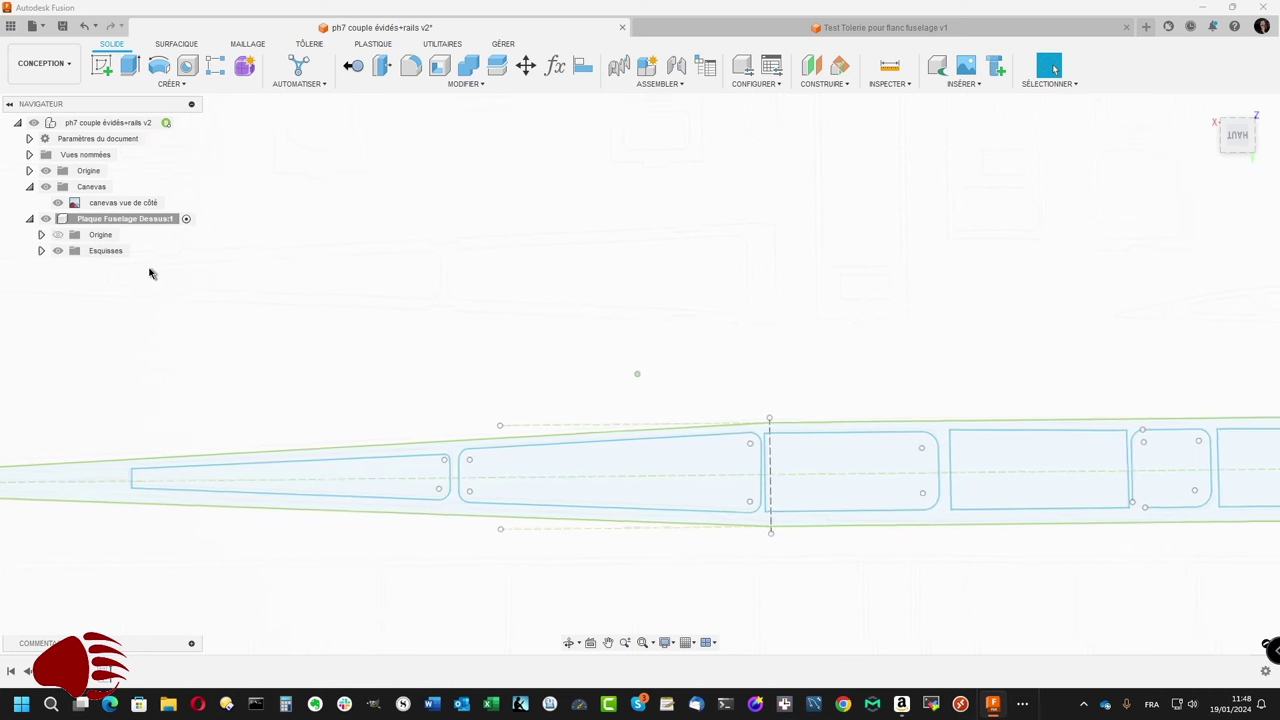
pyautogui.click(75, 462)
pyautogui.rightClick(72, 460)
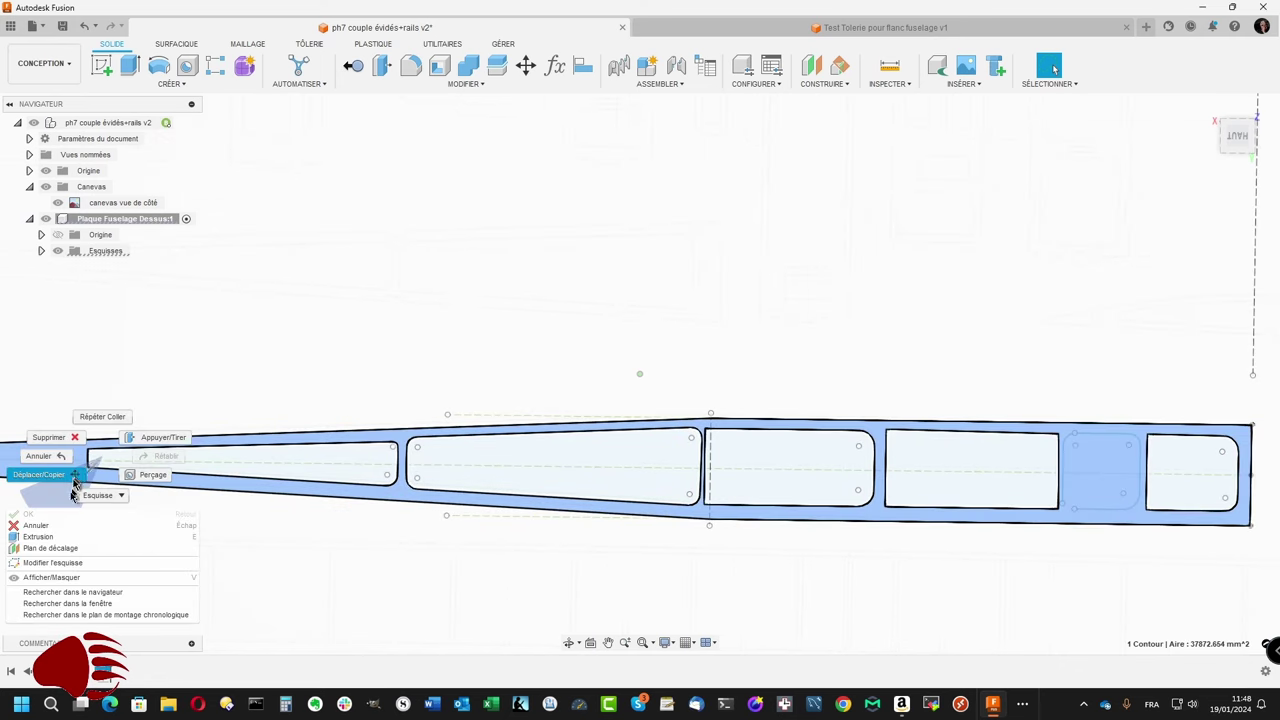
pyautogui.click(64, 537)
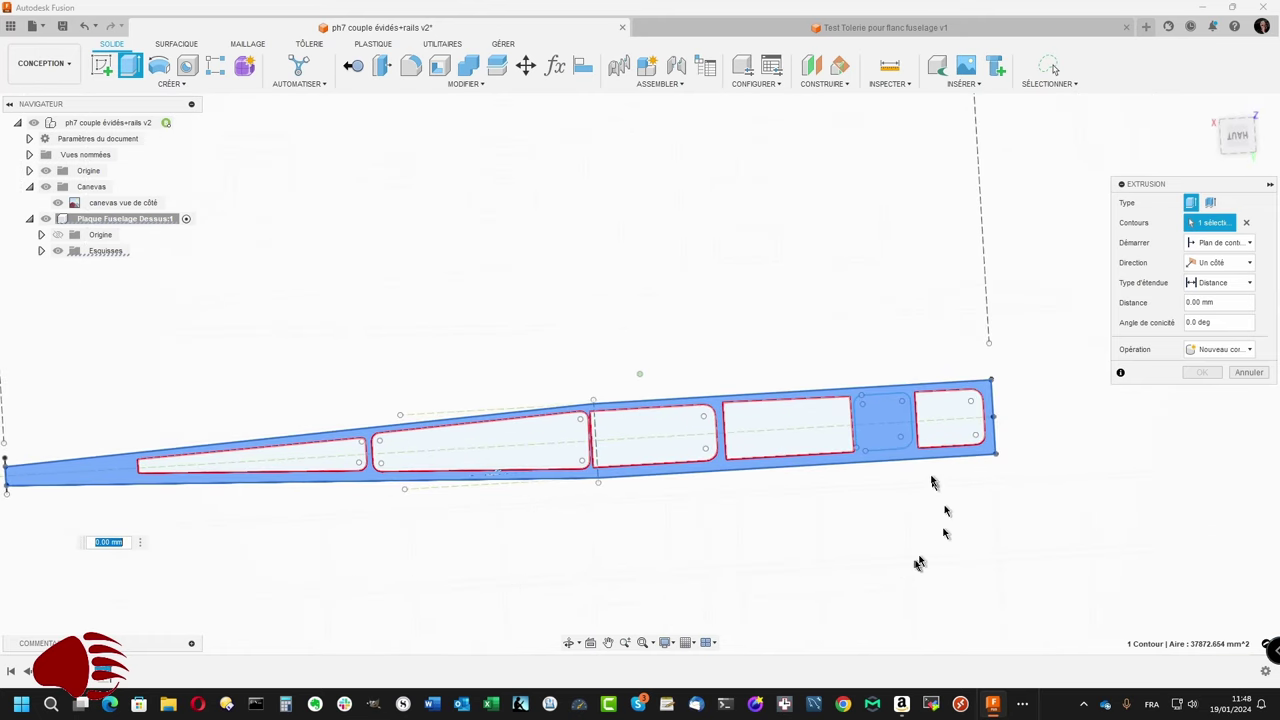
pyautogui.click(1246, 372)
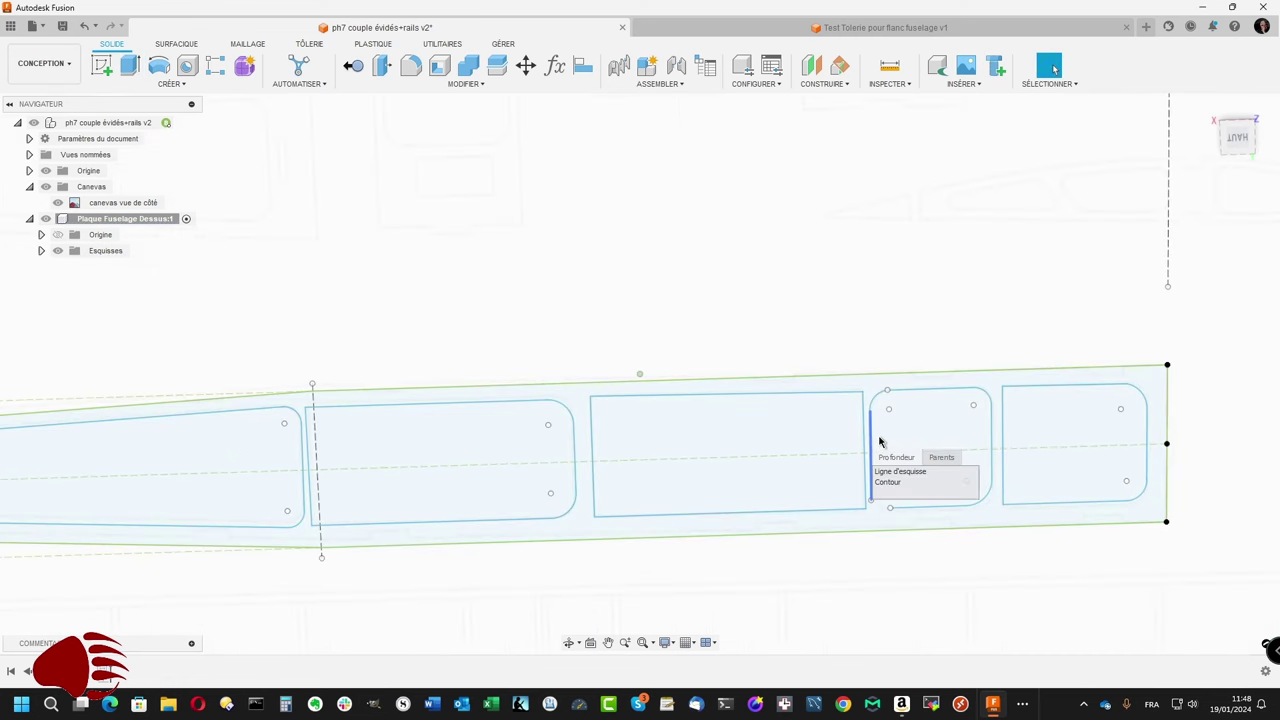
# Step: Delete the top-left corner arc of the small fifth cutout
pyautogui.click(872, 458)
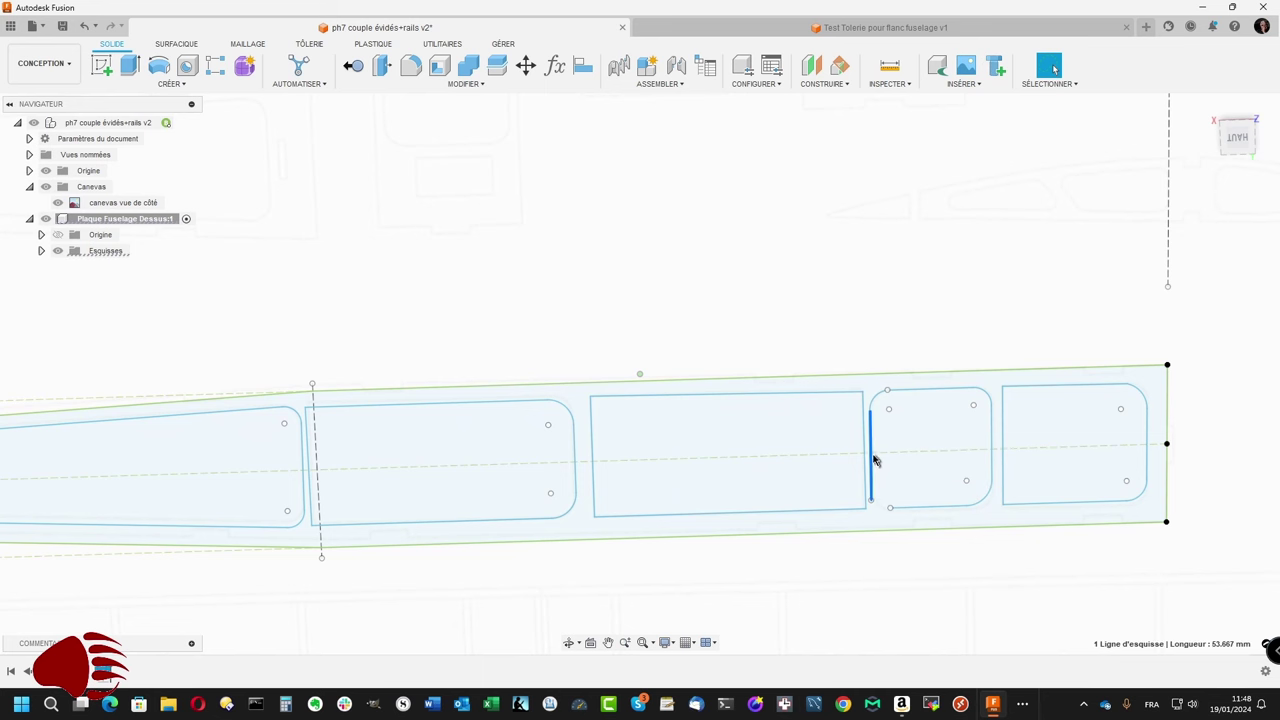
pyautogui.moveTo(872, 458); pyautogui.dragTo(872, 410)
pyautogui.click(872, 407)
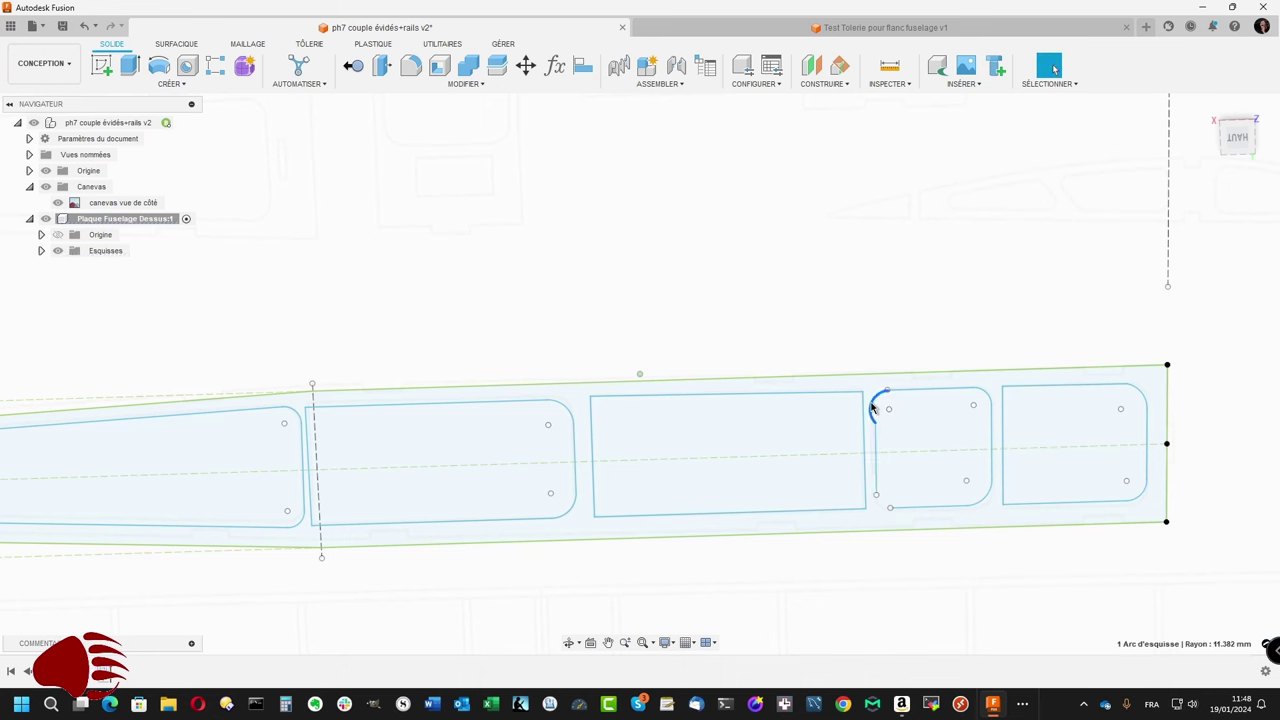
pyautogui.press('Delete')
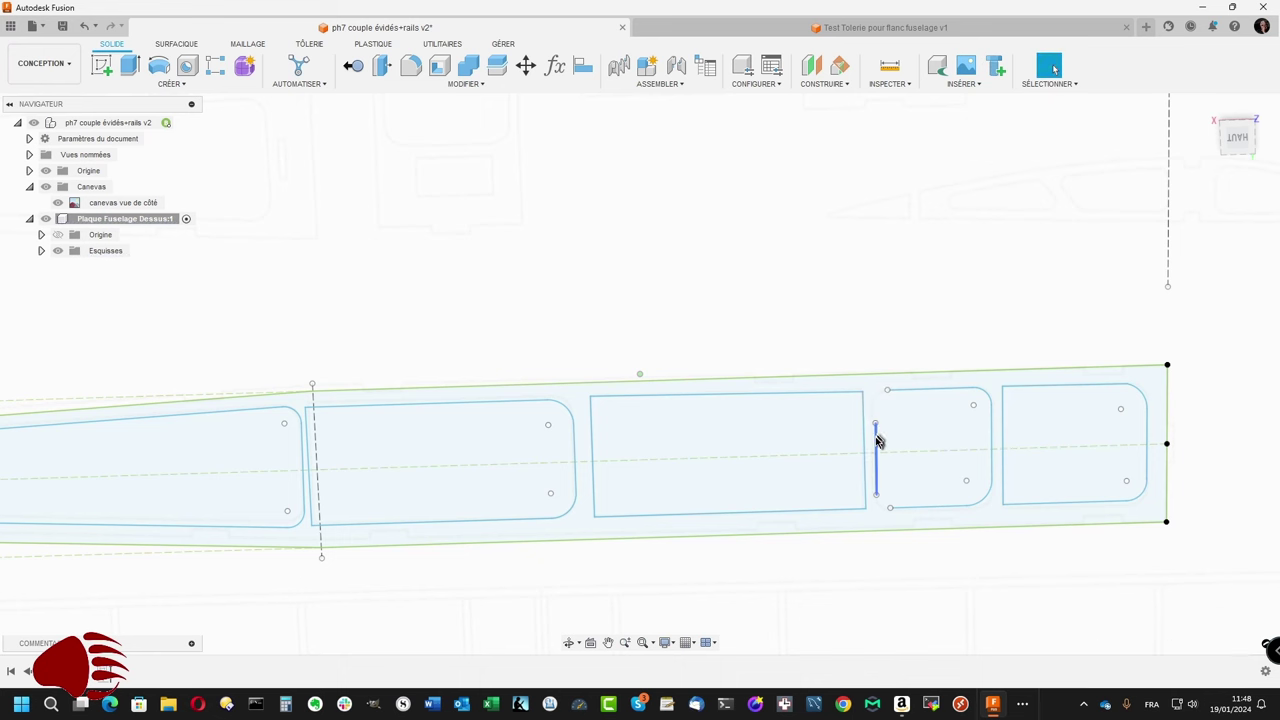
pyautogui.click(876, 440)
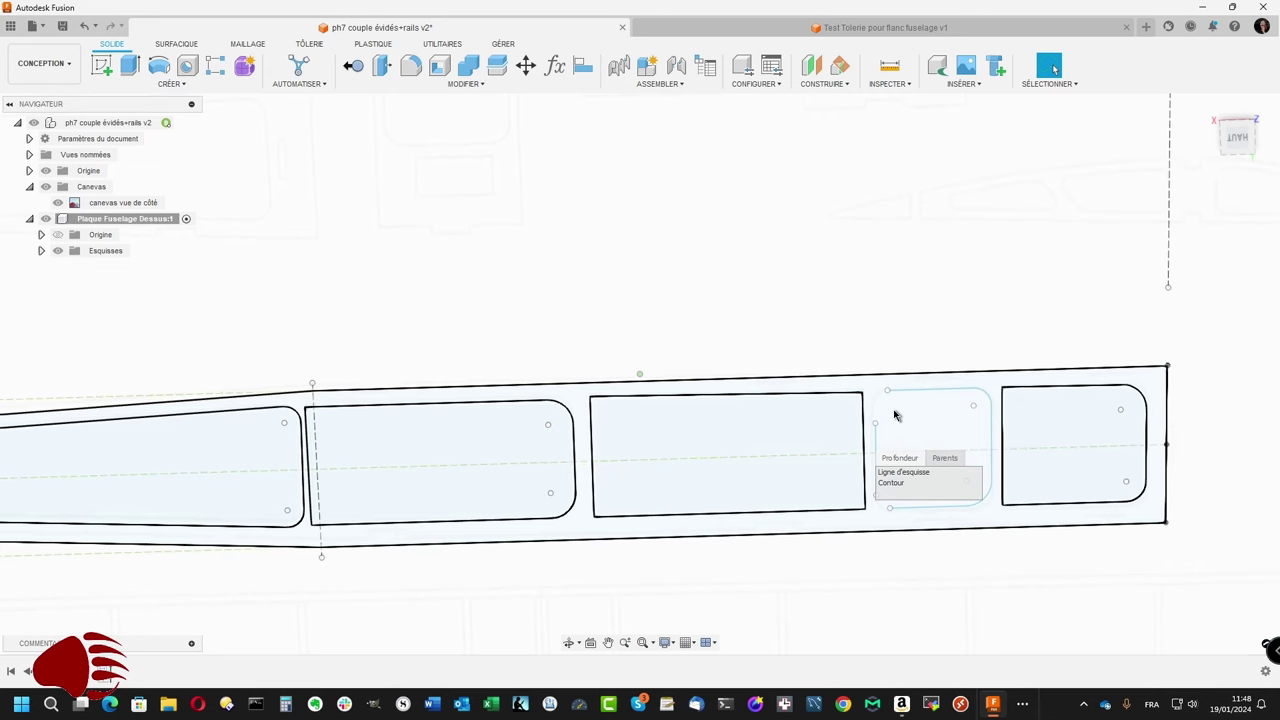
# Step: Expand the Esquisses folder and bring up the actions for Esquisse42
pyautogui.scroll(2, 885, 440)
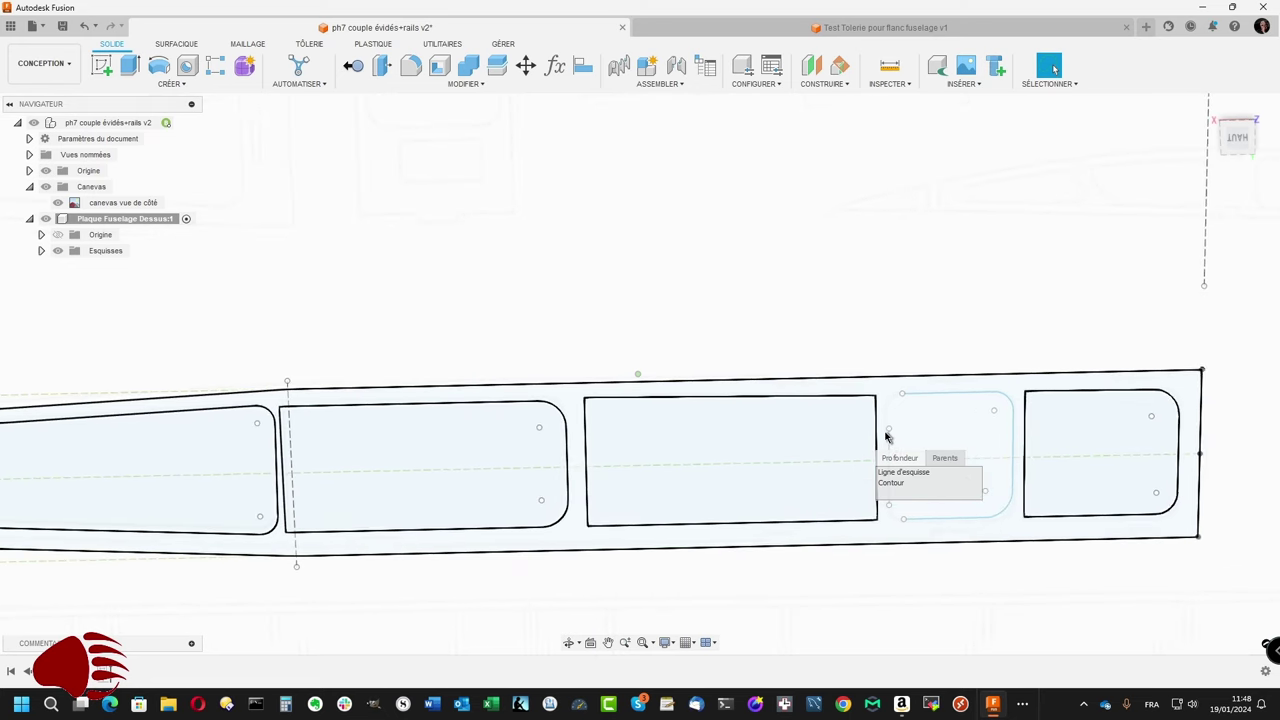
pyautogui.scroll(1, 882, 447)
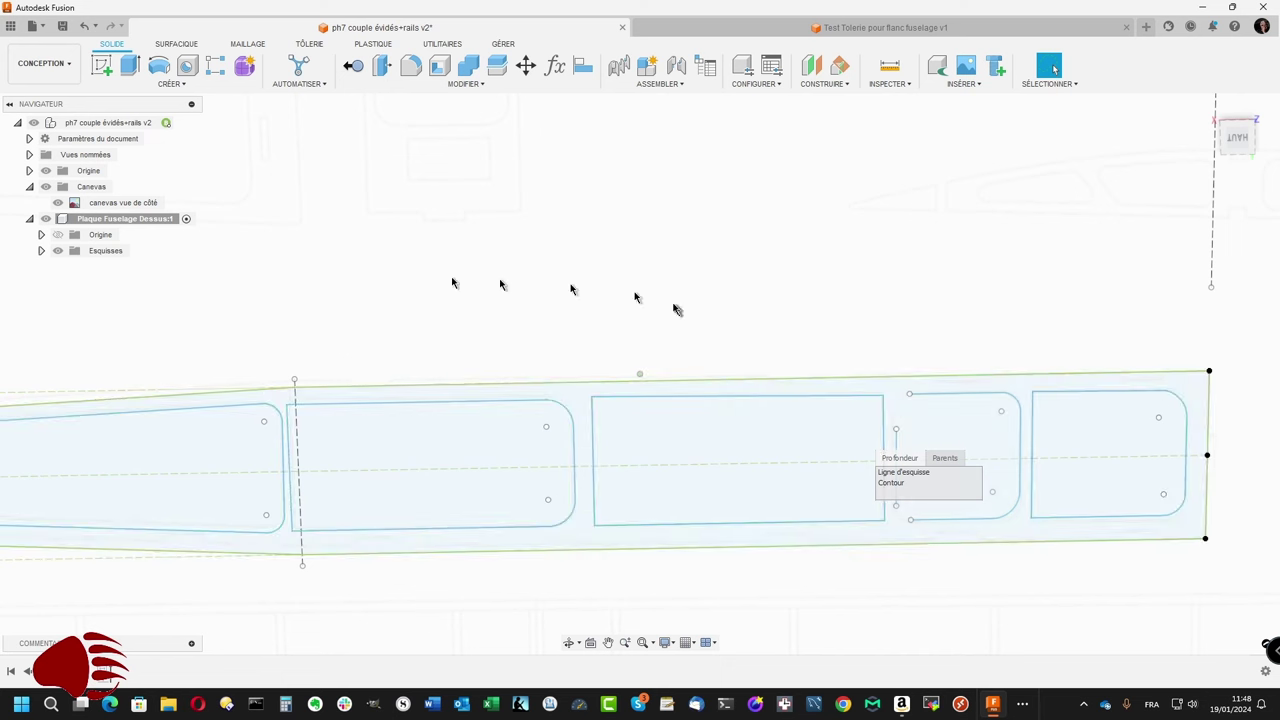
pyautogui.click(92, 252)
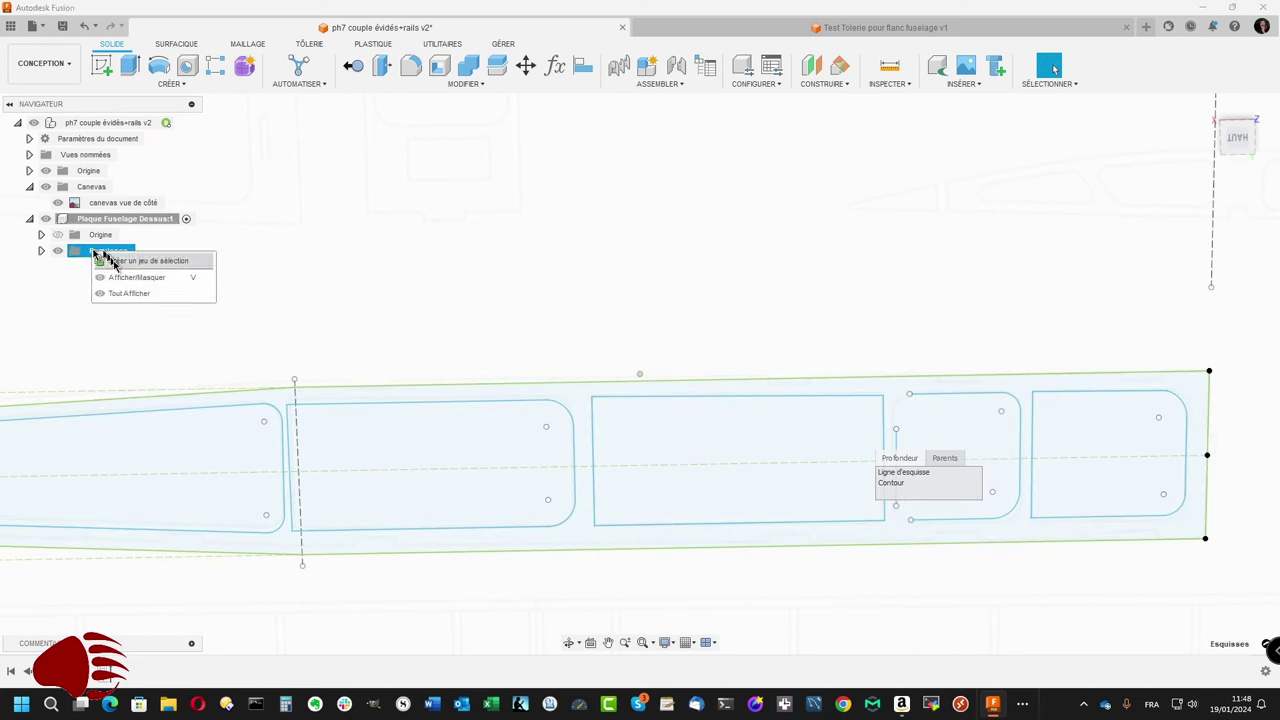
pyautogui.click(40, 251)
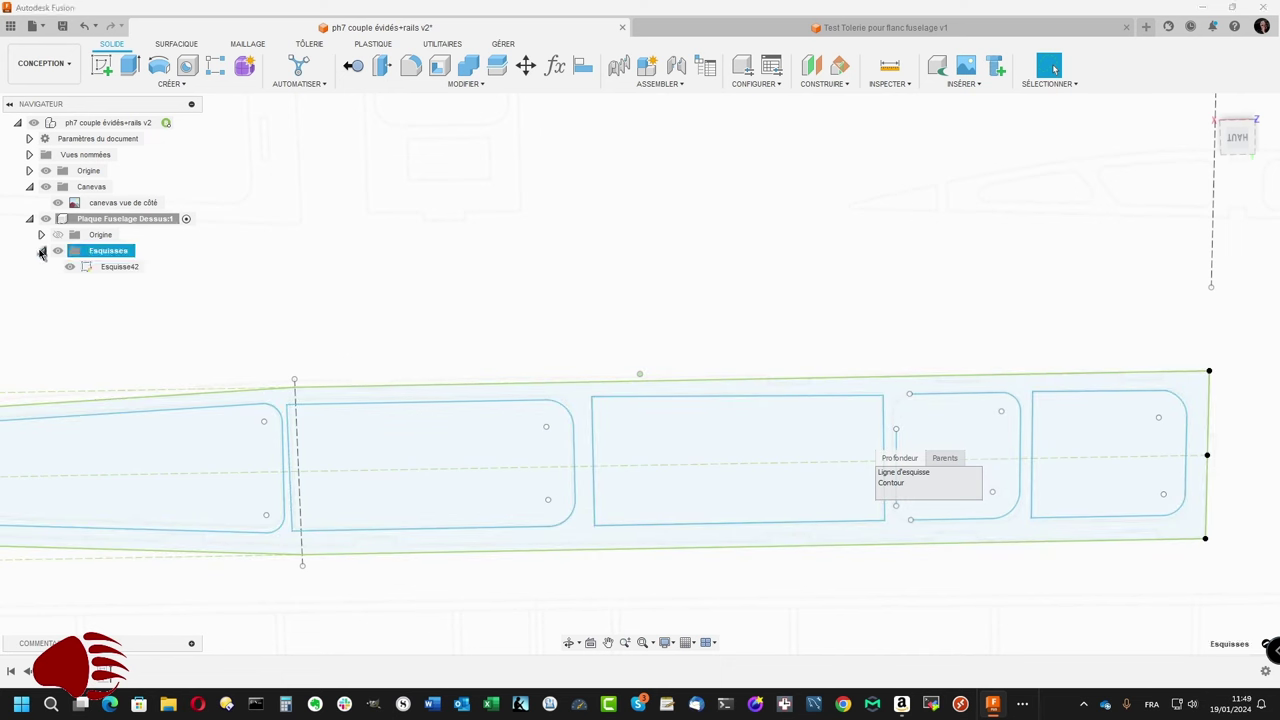
pyautogui.rightClick(120, 268)
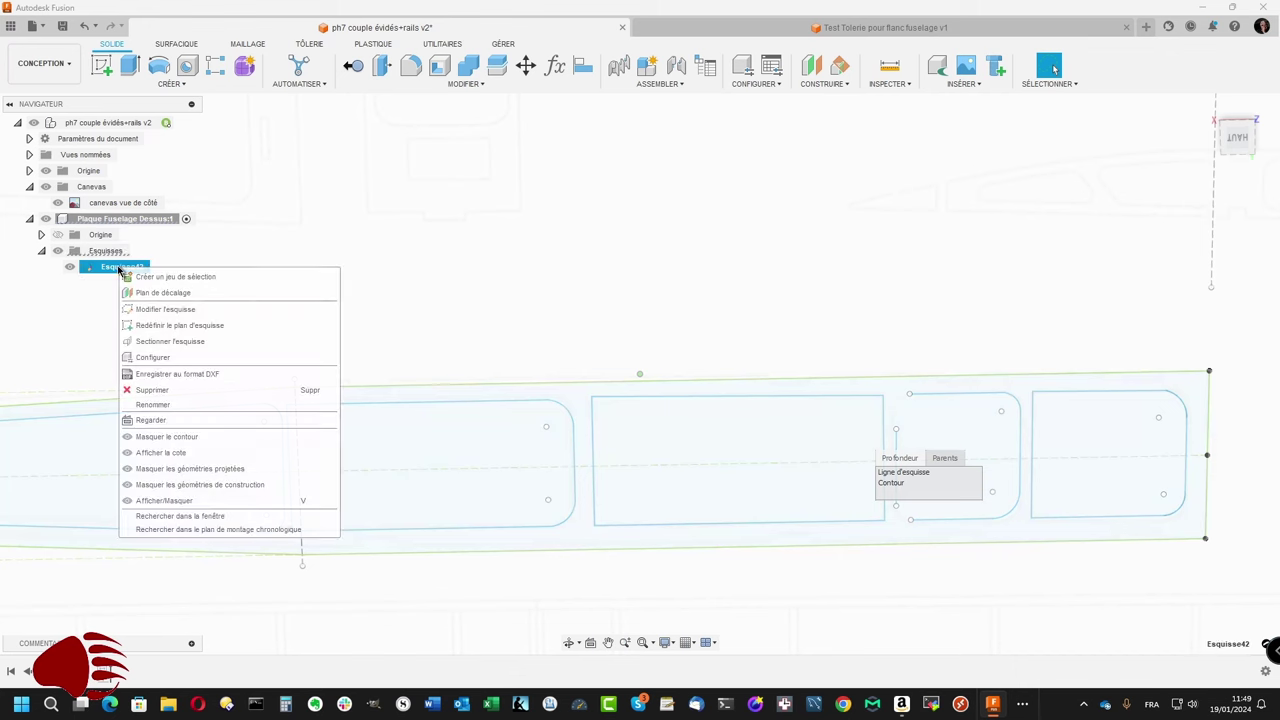
# Step: Round the small cutout's top-left corner with an R10.00 fillet and finish Esquisse42
pyautogui.click(157, 309)
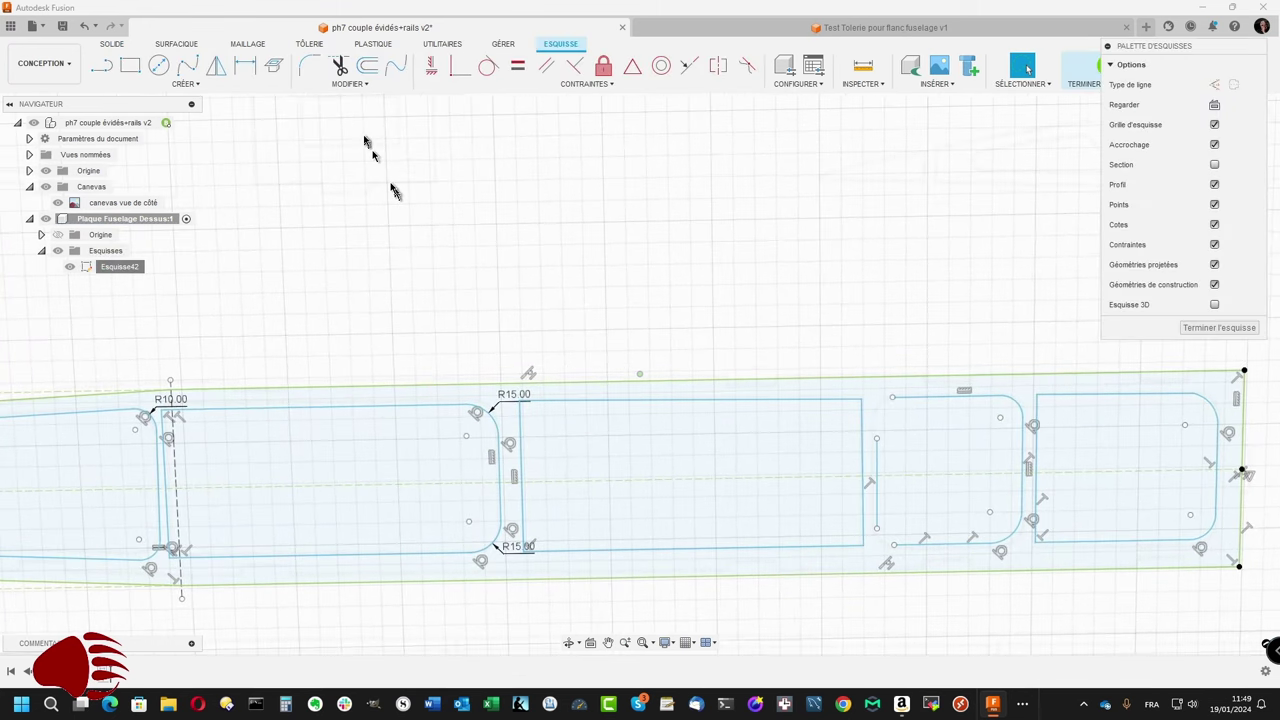
pyautogui.click(310, 66)
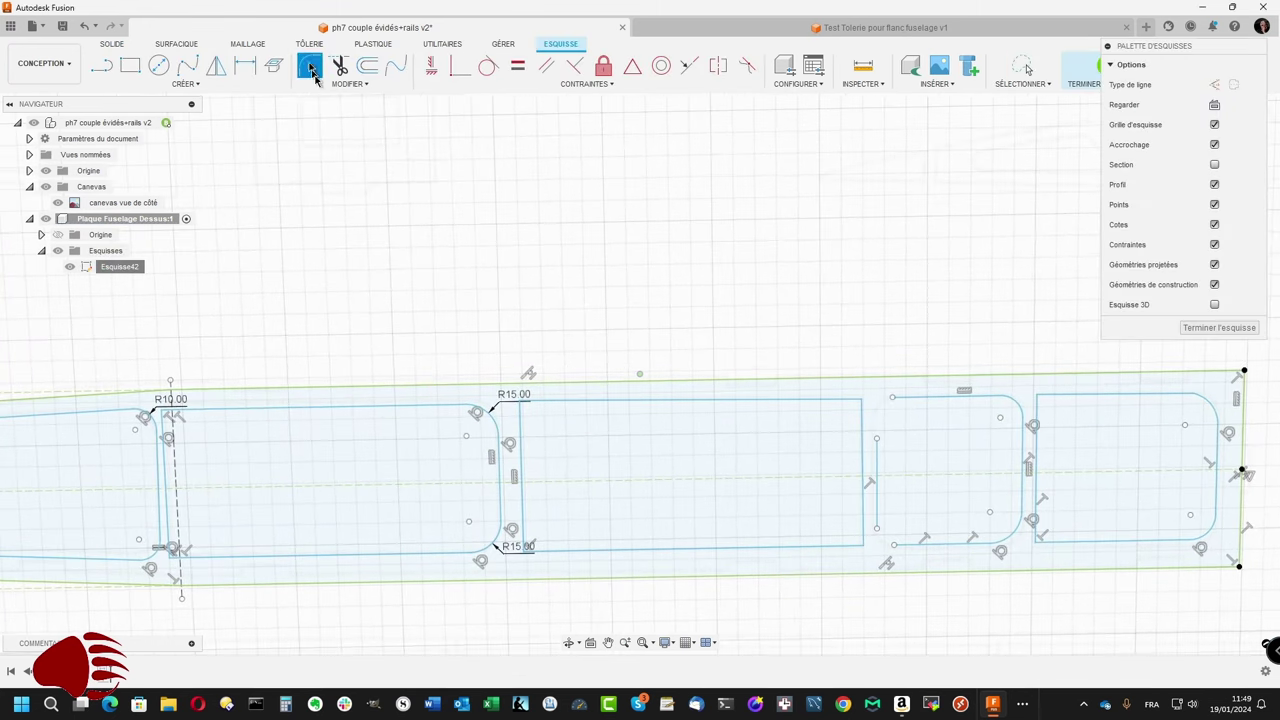
pyautogui.click(918, 398)
pyautogui.click(878, 482)
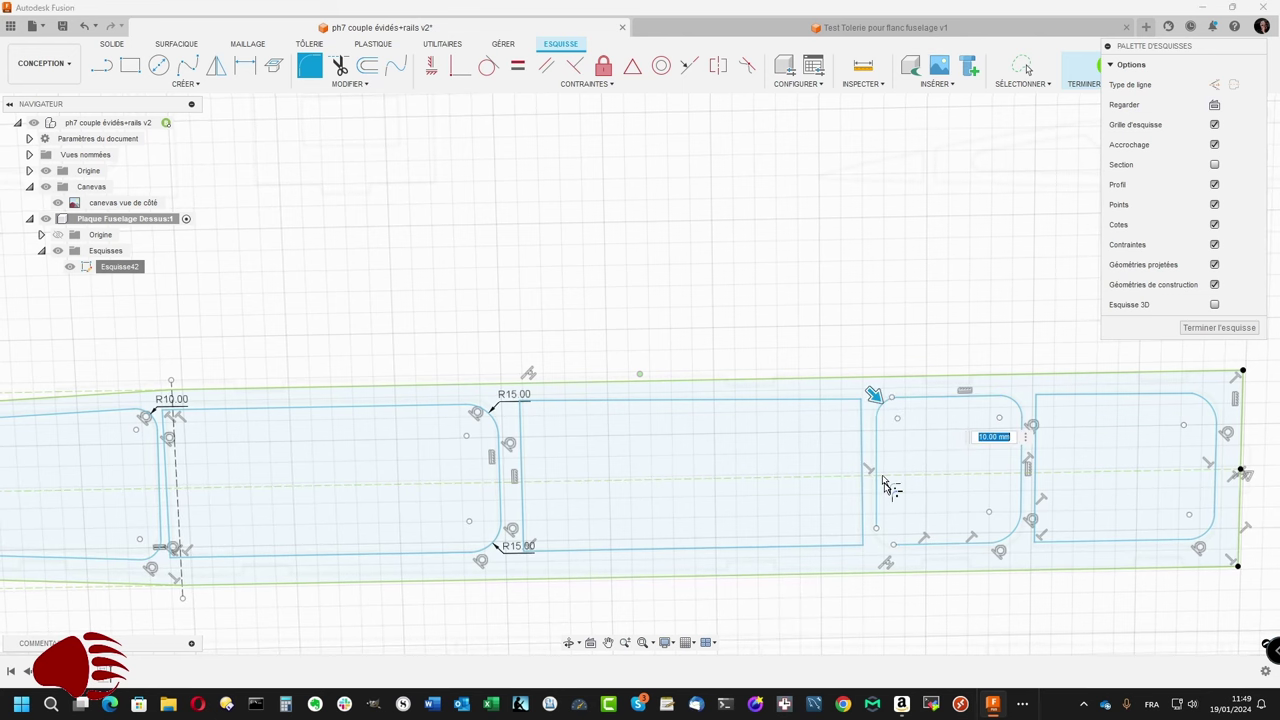
pyautogui.click(914, 548)
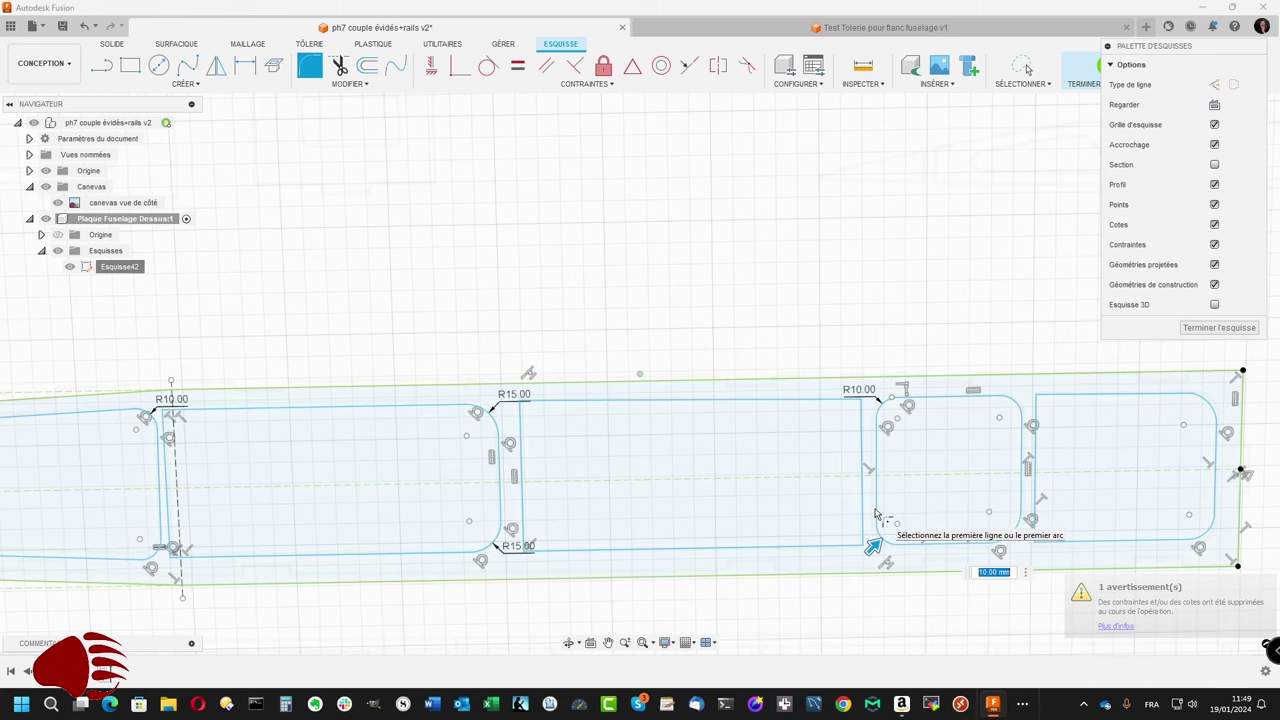
pyautogui.press('Escape')
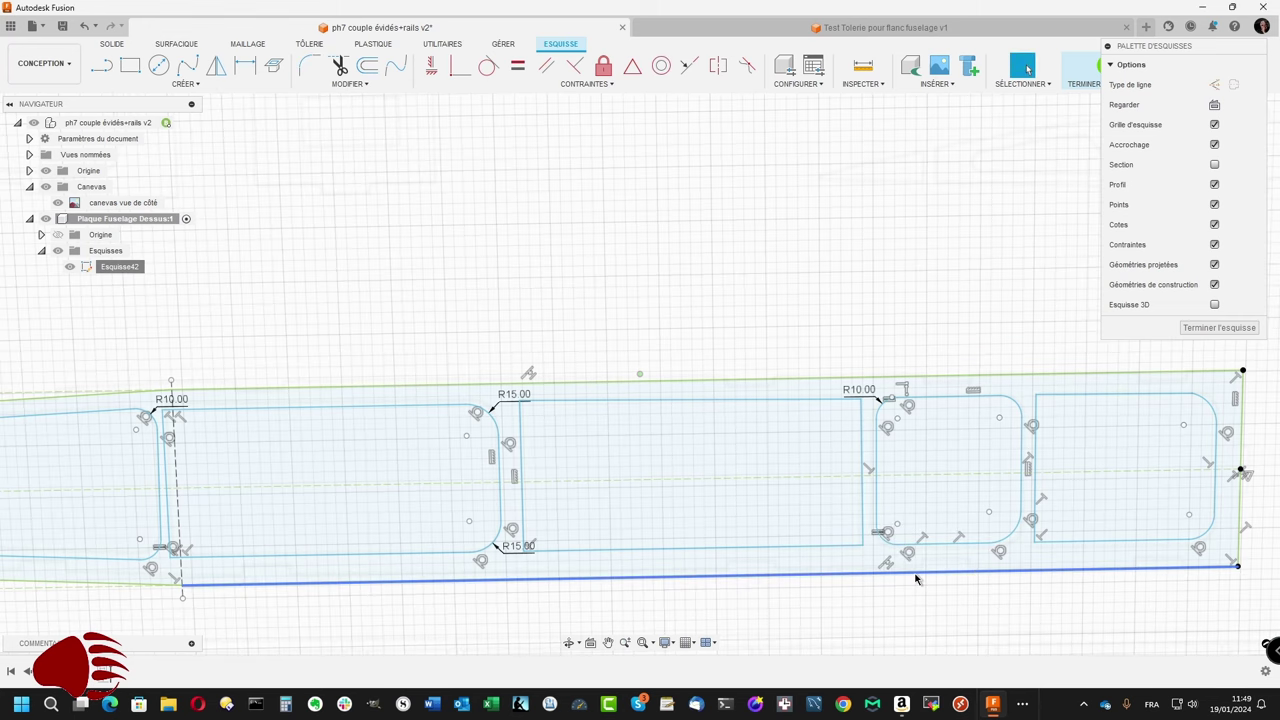
pyautogui.scroll(-2, 914, 578)
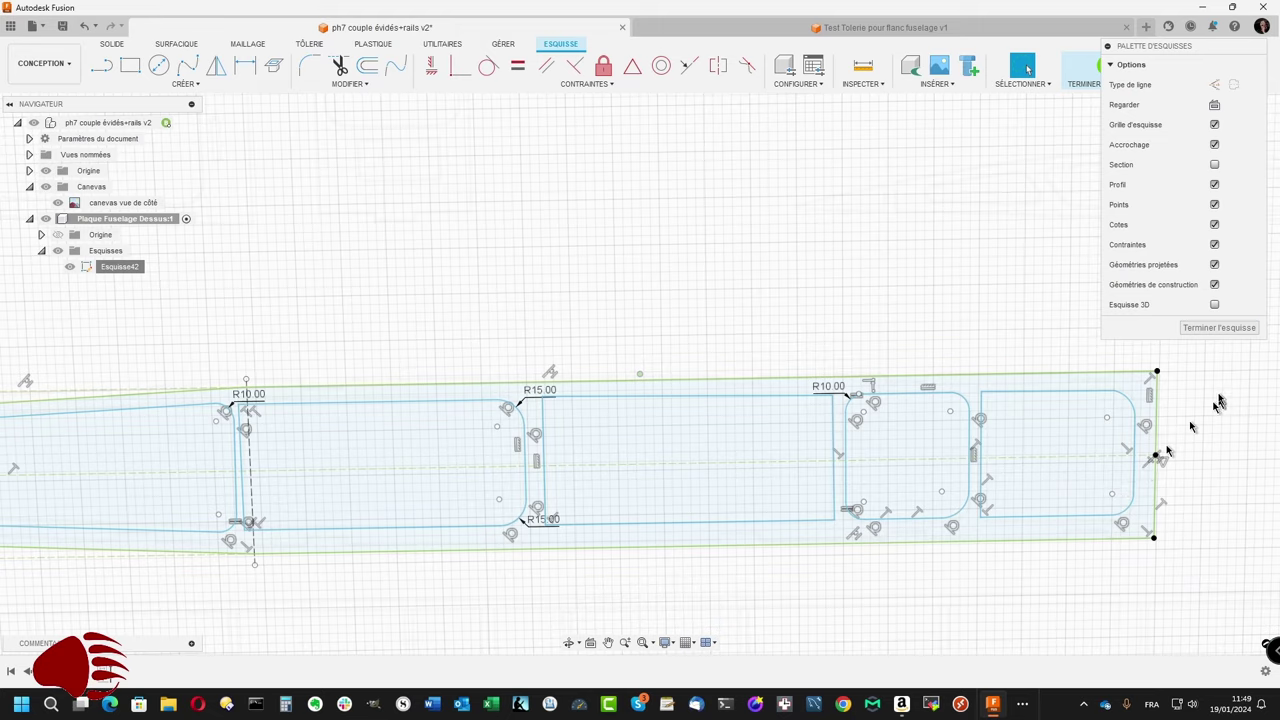
pyautogui.click(1232, 333)
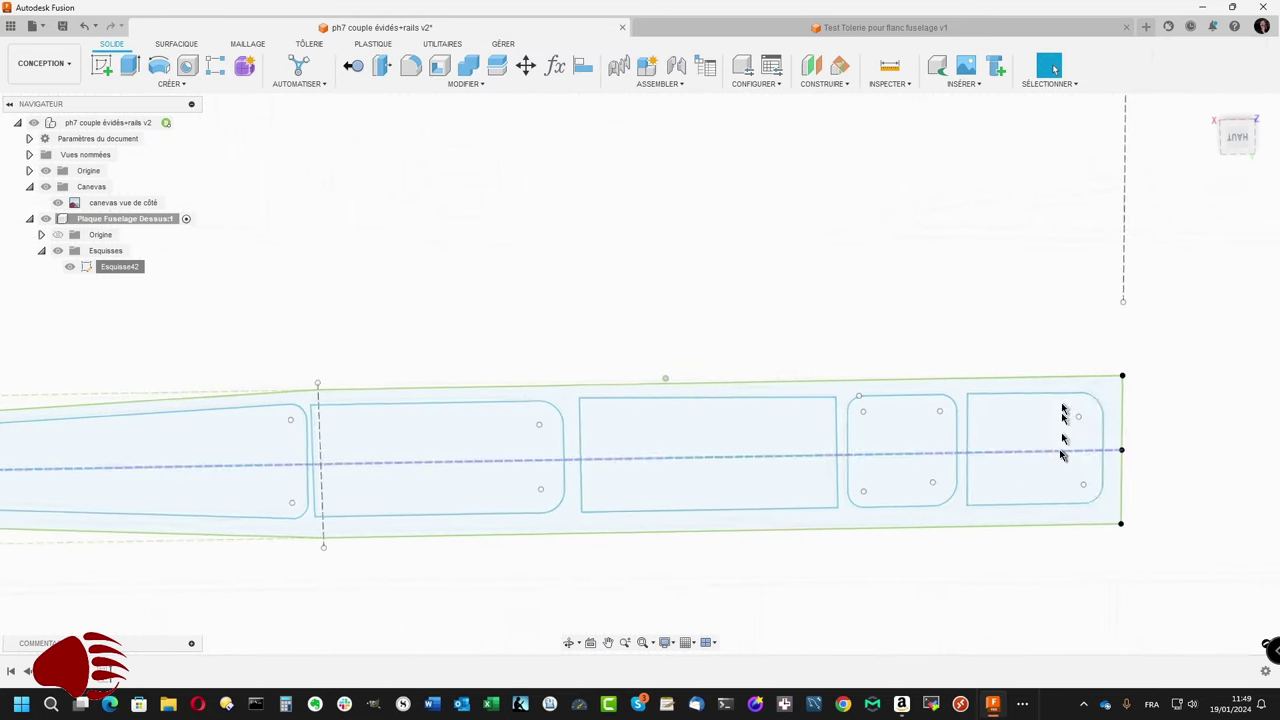
# Step: Extrude the plate profile -4 mm into a solid plate, then reactivate the top-level design
pyautogui.rightClick(1084, 505)
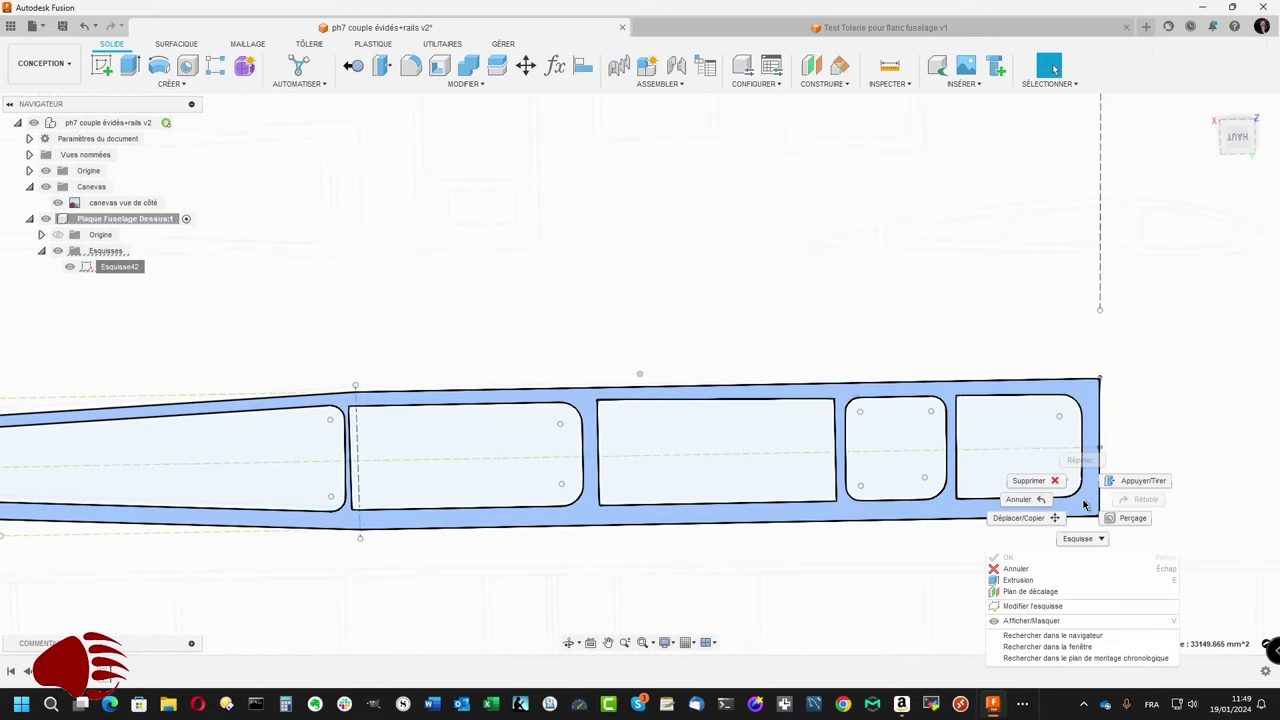
pyautogui.click(1030, 580)
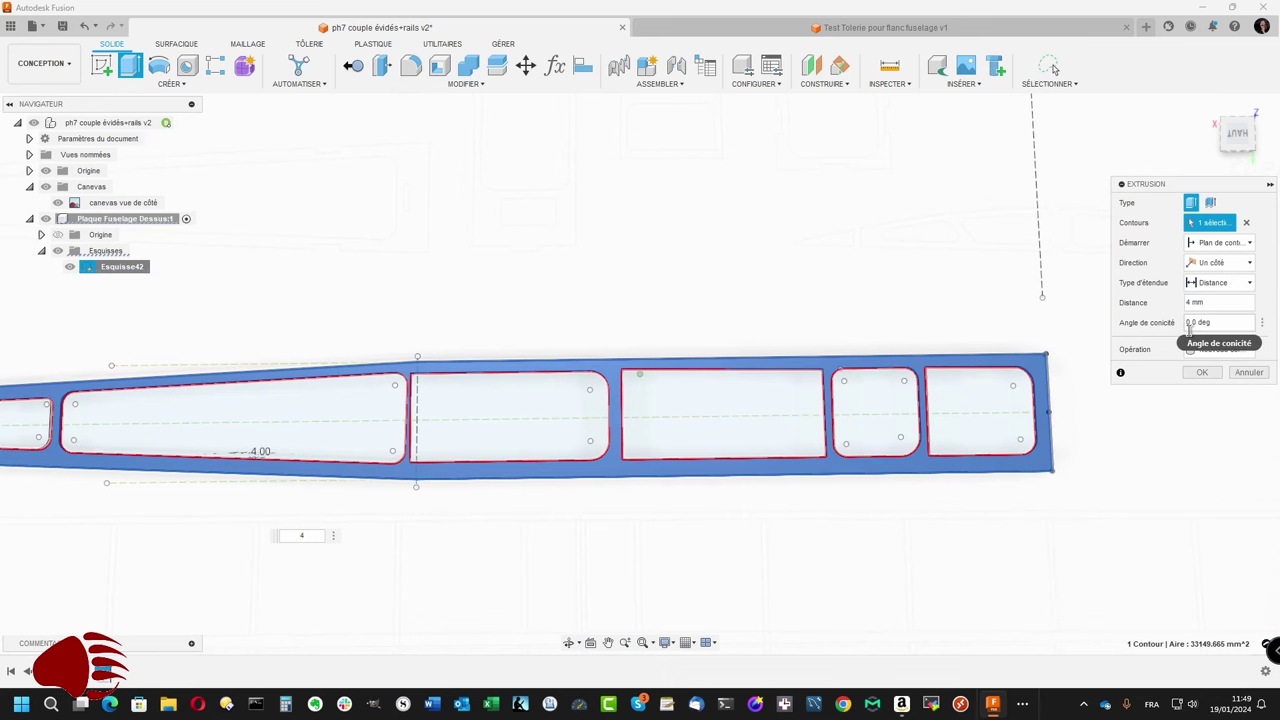
pyautogui.write('-4')
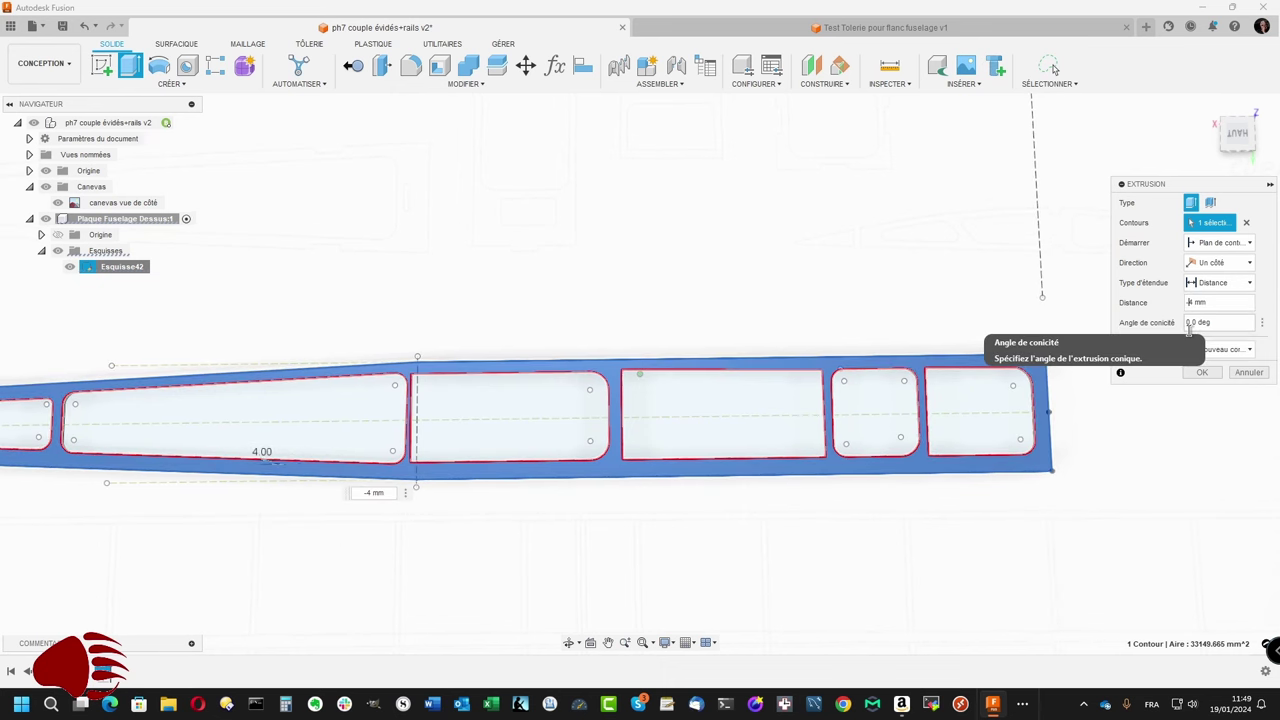
pyautogui.press('Return')
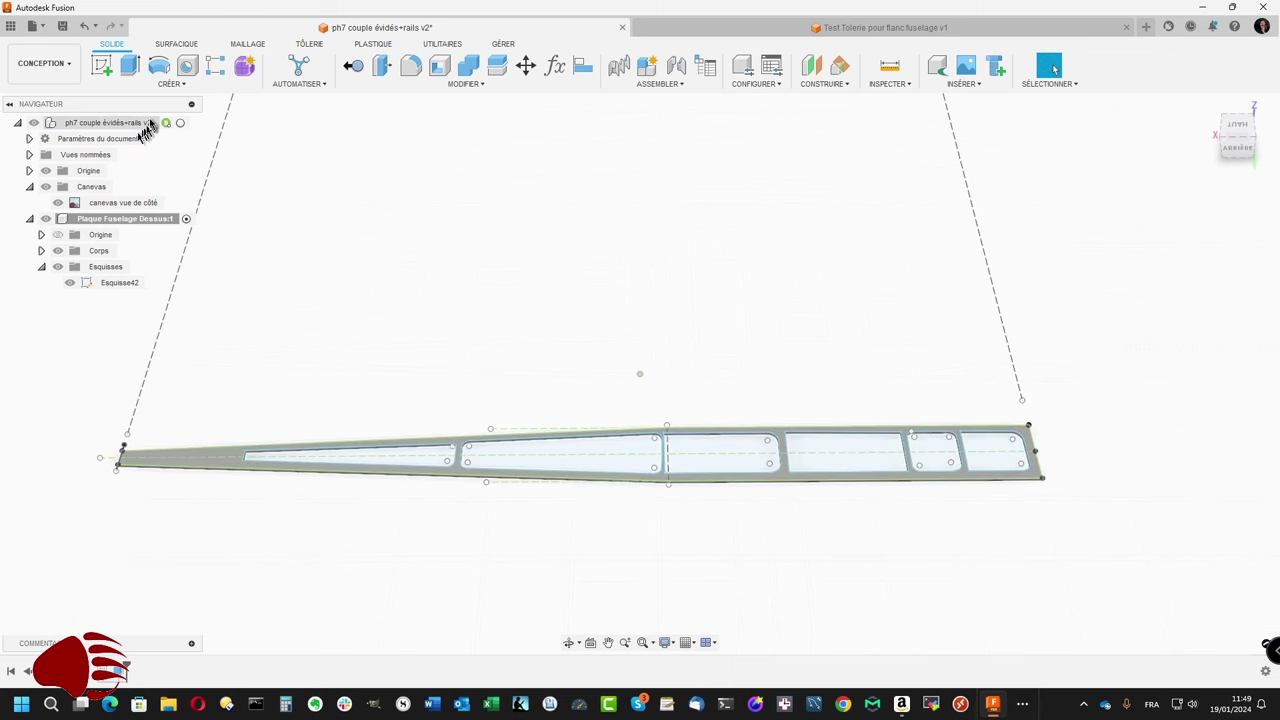
pyautogui.click(182, 123)
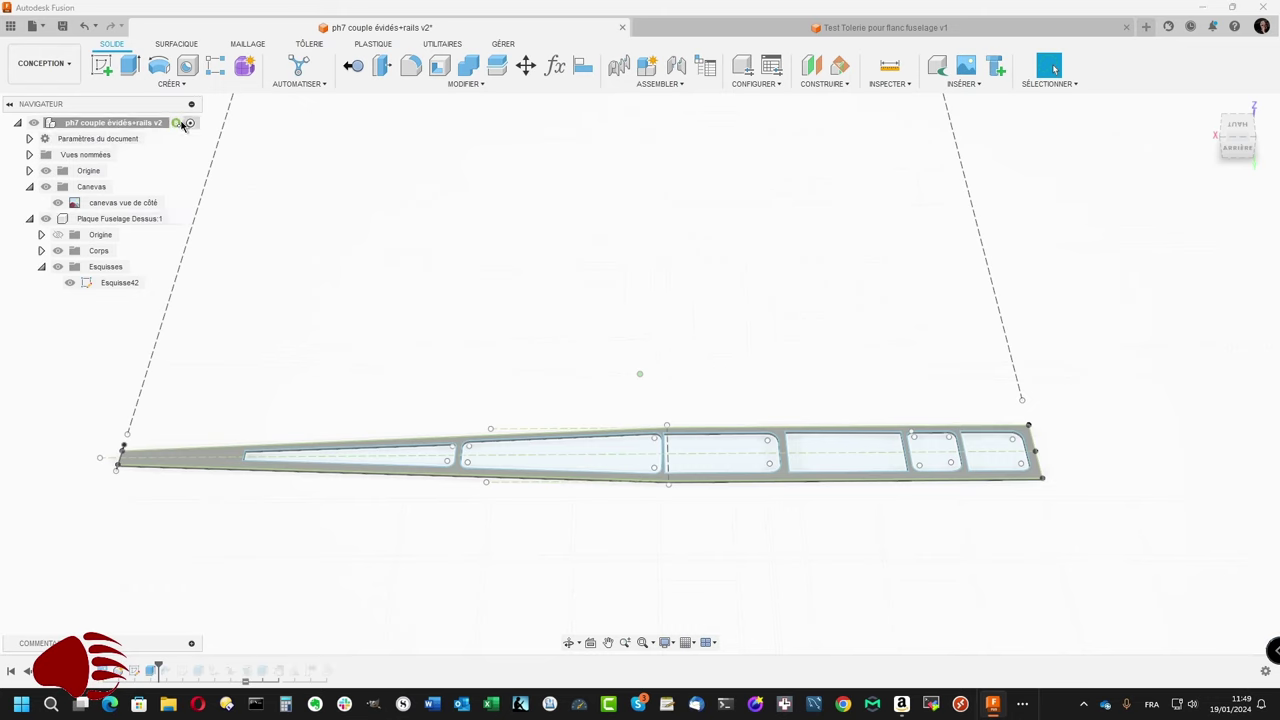
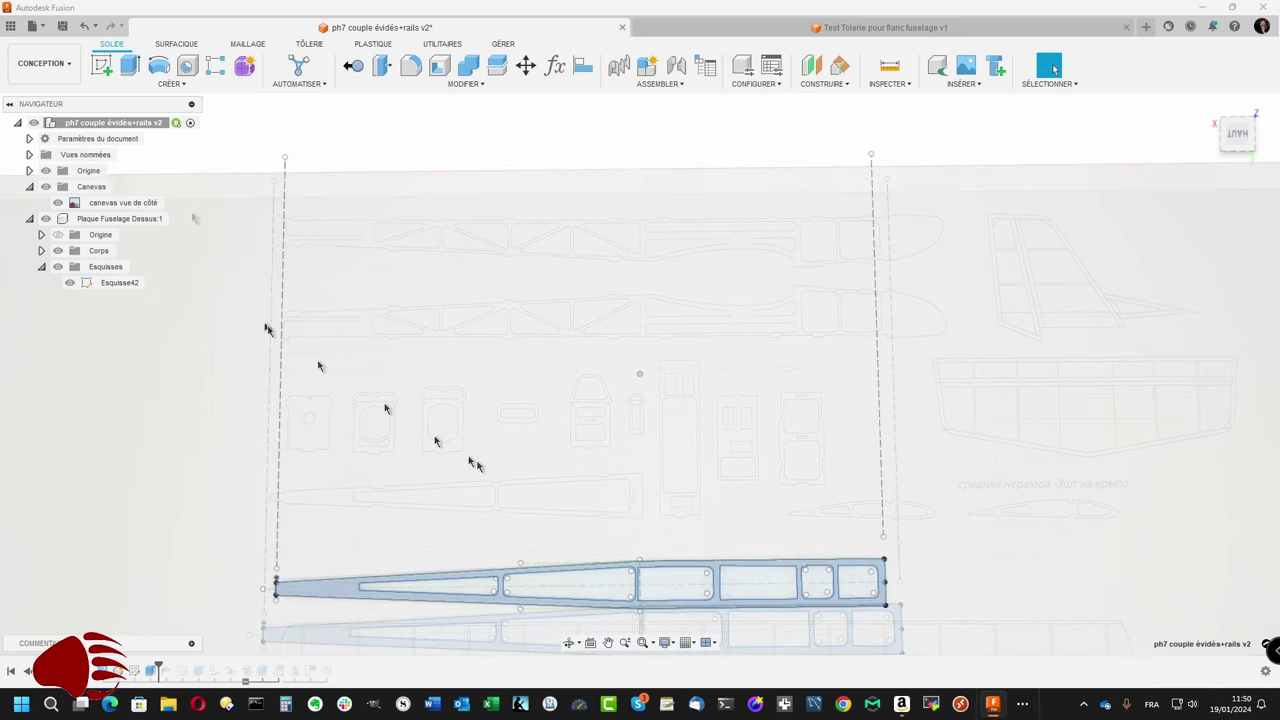
# Step: Zoom in on the top plate, clear the selection and select sketch Esquisse42
pyautogui.scroll(2, 642, 597)
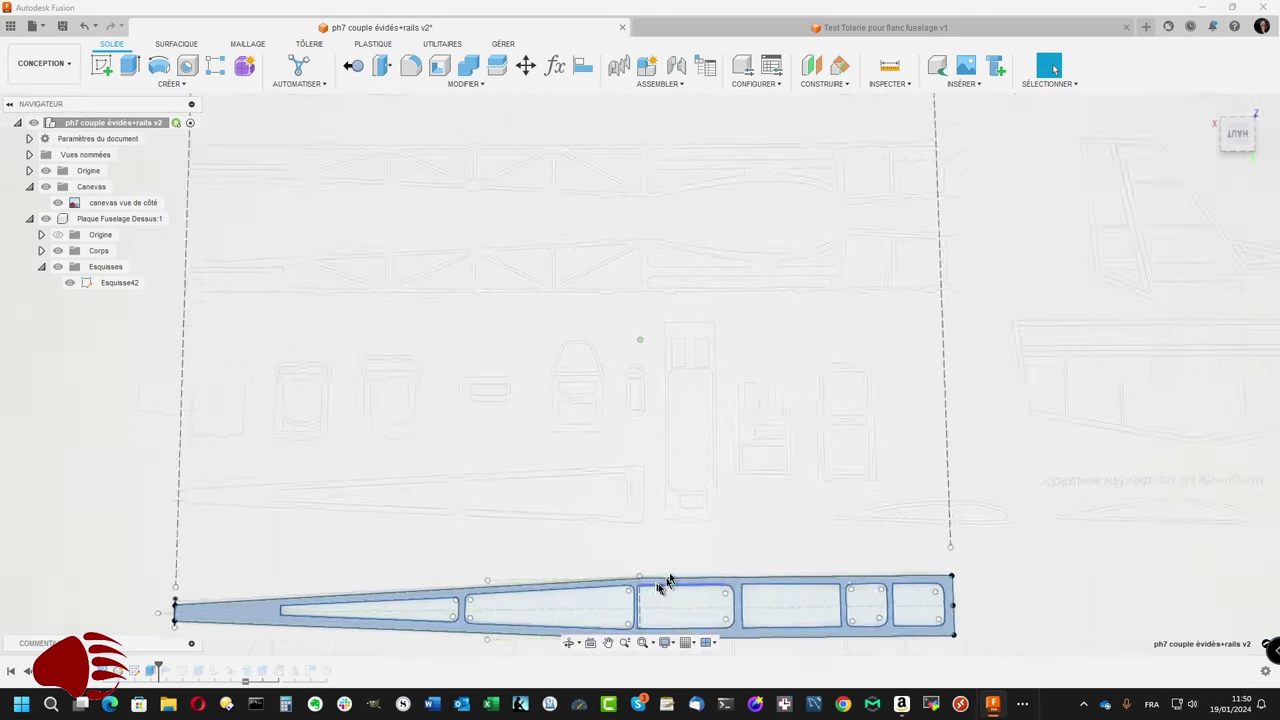
pyautogui.scroll(2, 663, 586)
pyautogui.scroll(2, 680, 557)
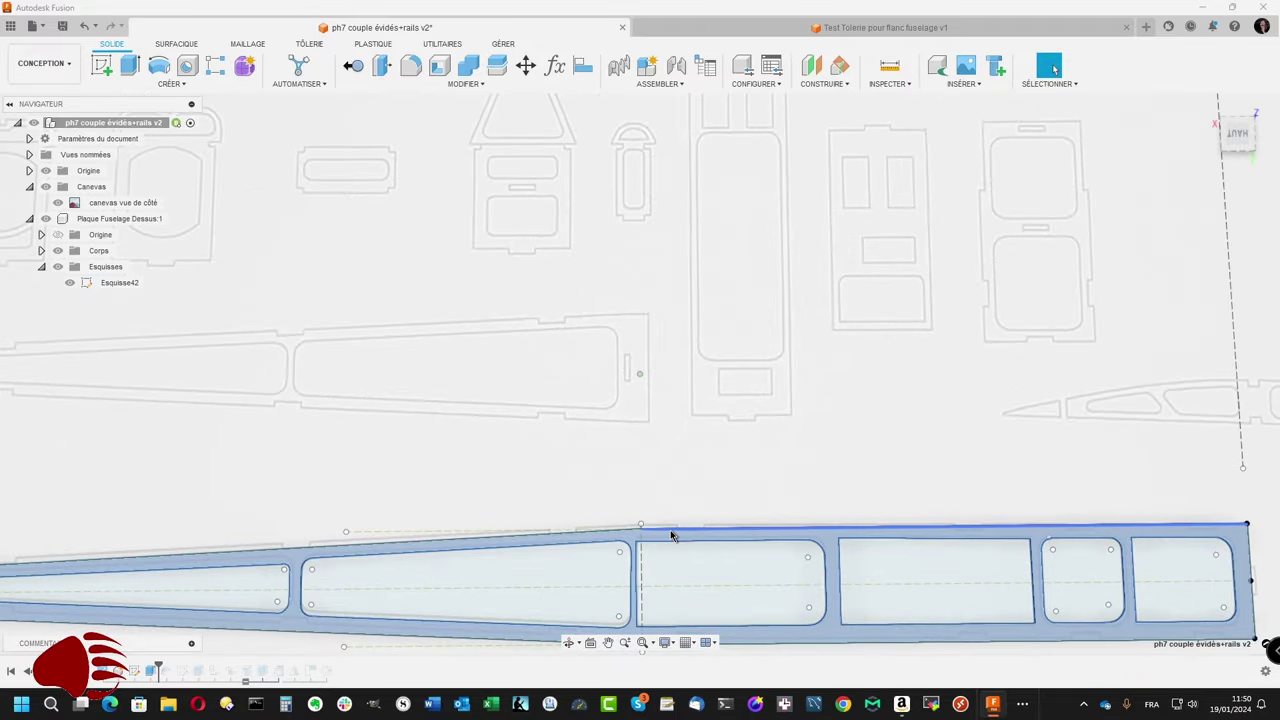
pyautogui.click(587, 515)
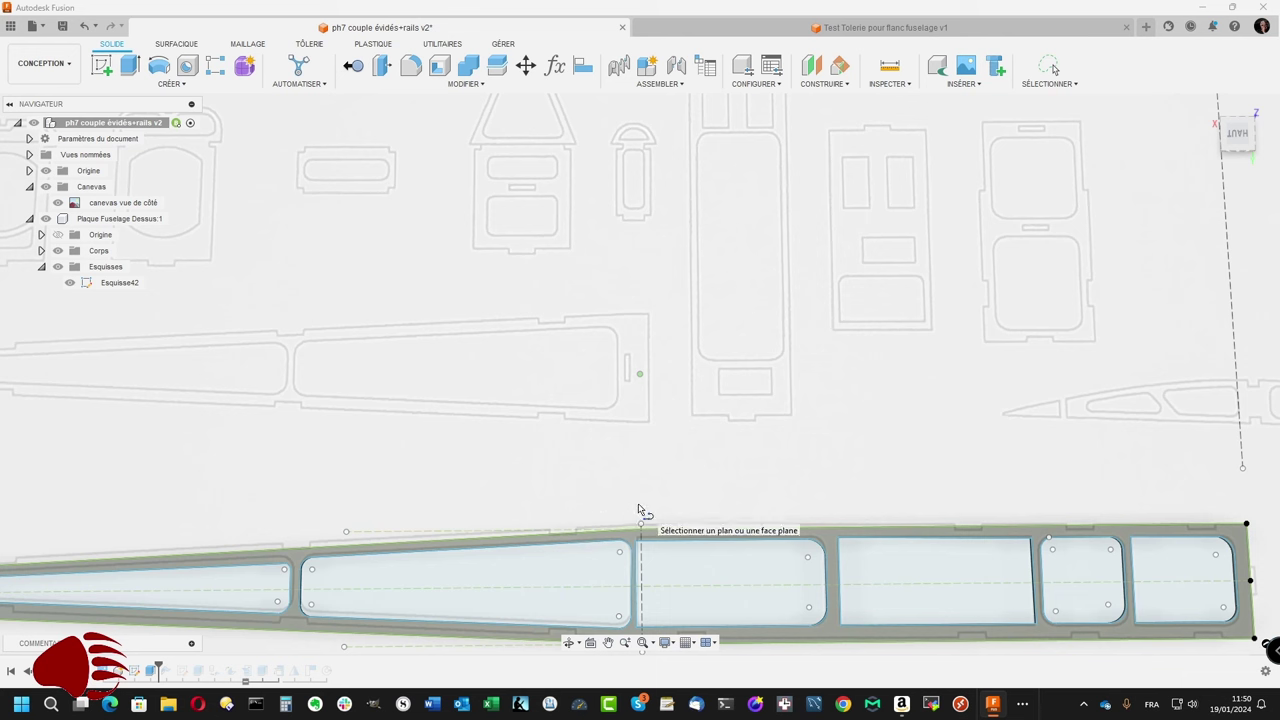
pyautogui.press('Escape')
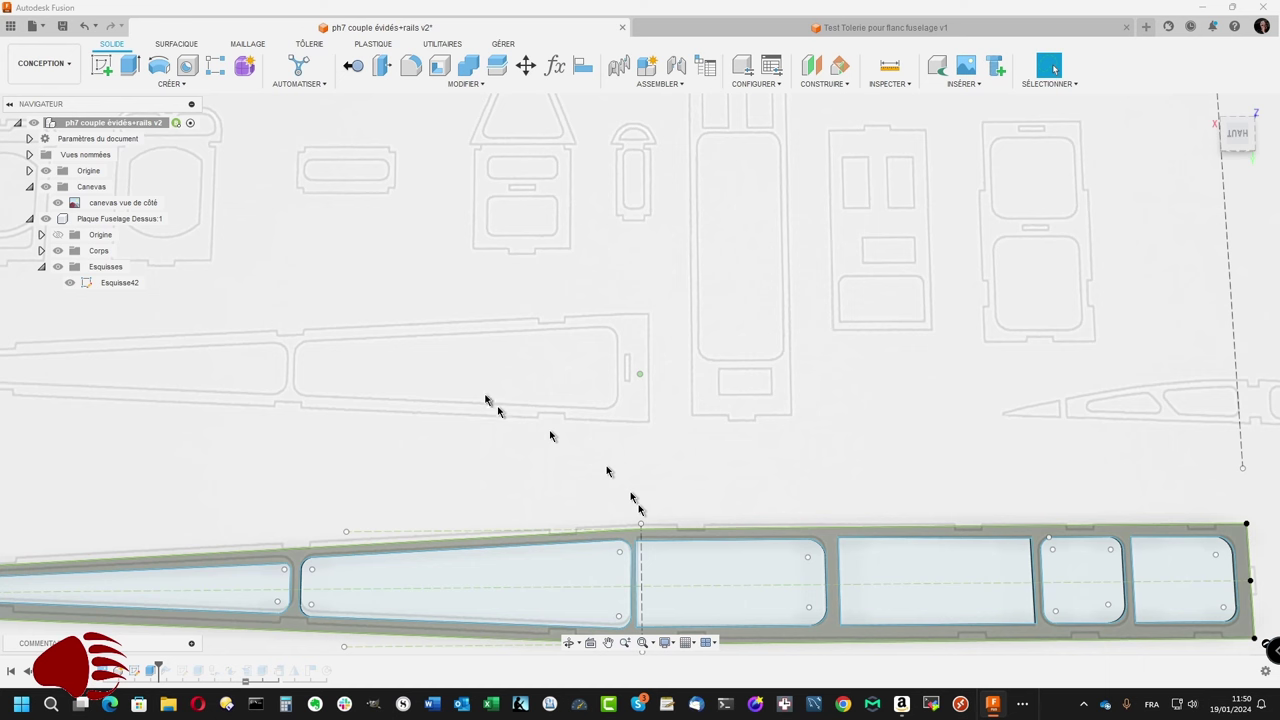
pyautogui.click(130, 290)
# Step: Reopen Esquisse42 and draw a 2599.244 mm vertical line rising above the plate
pyautogui.rightClick(129, 289)
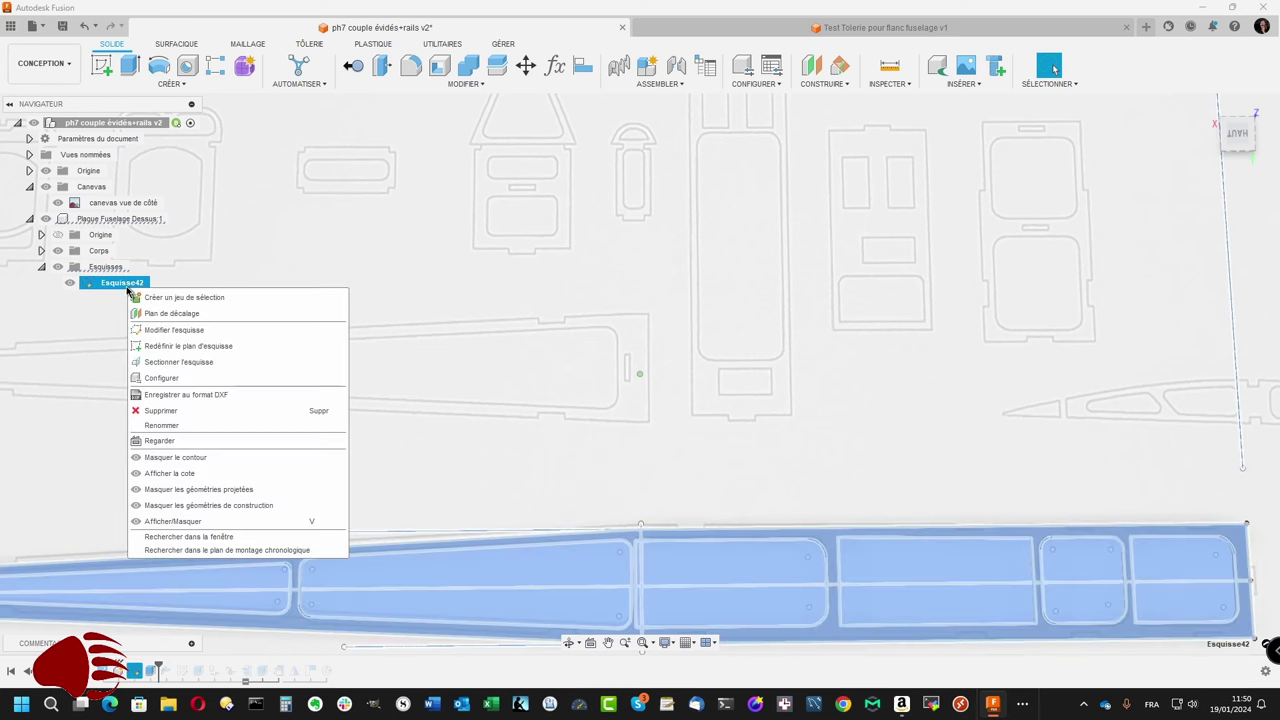
pyautogui.click(162, 331)
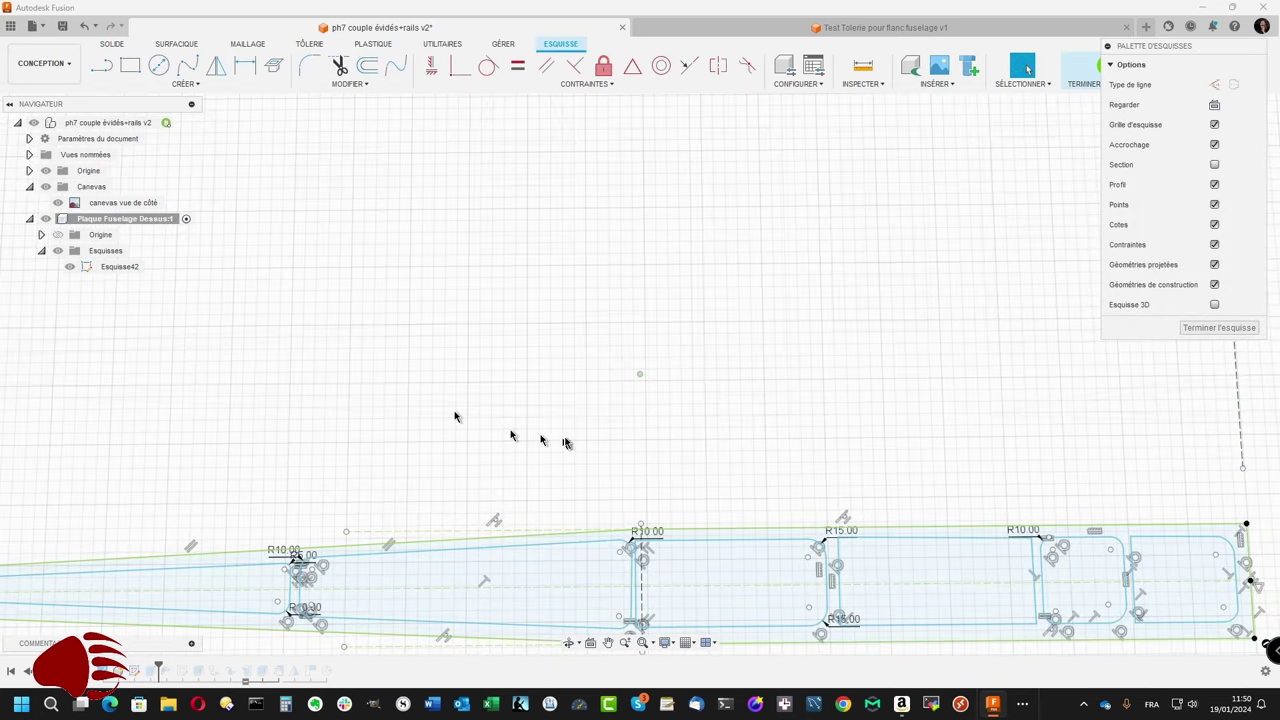
pyautogui.press('l')
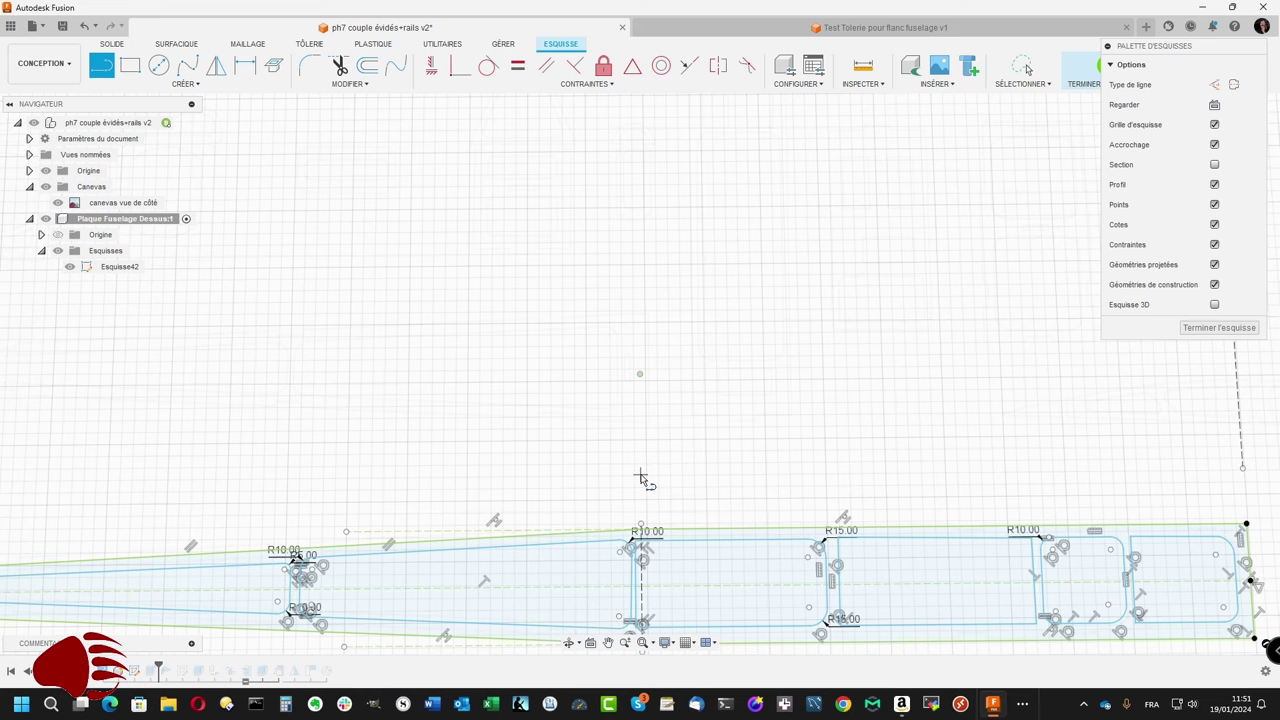
pyautogui.click(641, 479)
pyautogui.scroll(5, 641, 479)
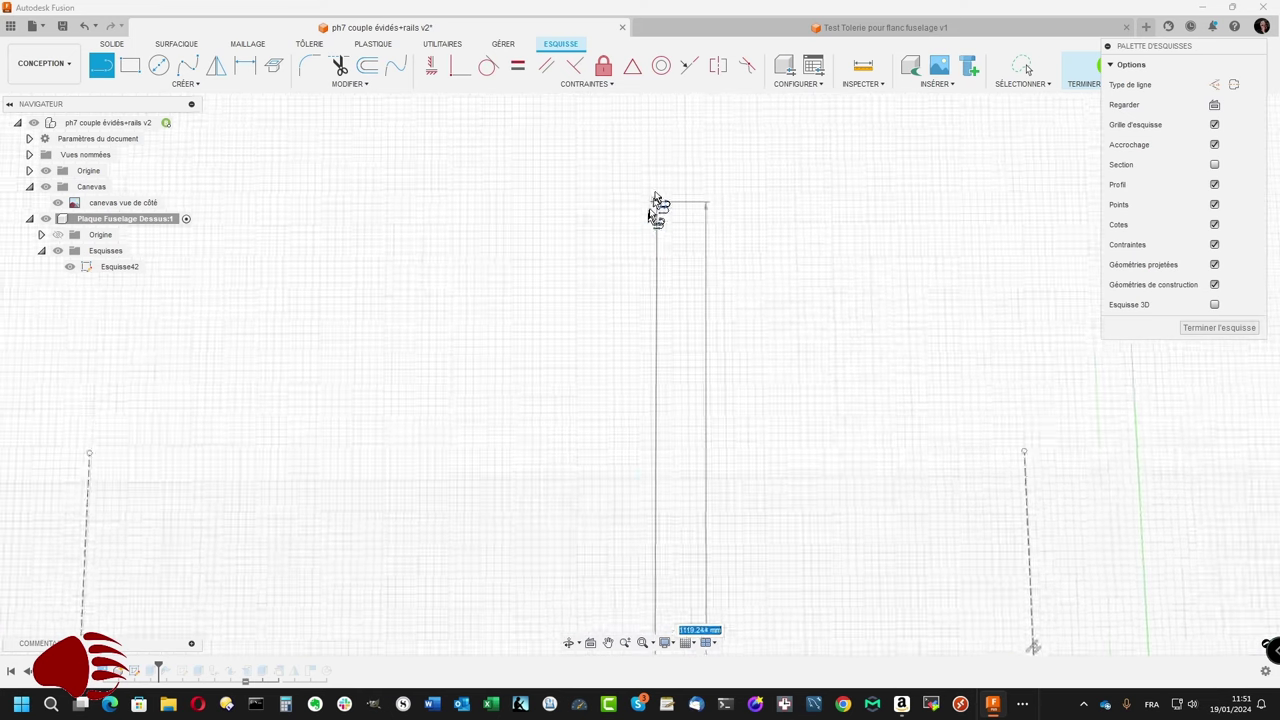
pyautogui.scroll(-5, 655, 200)
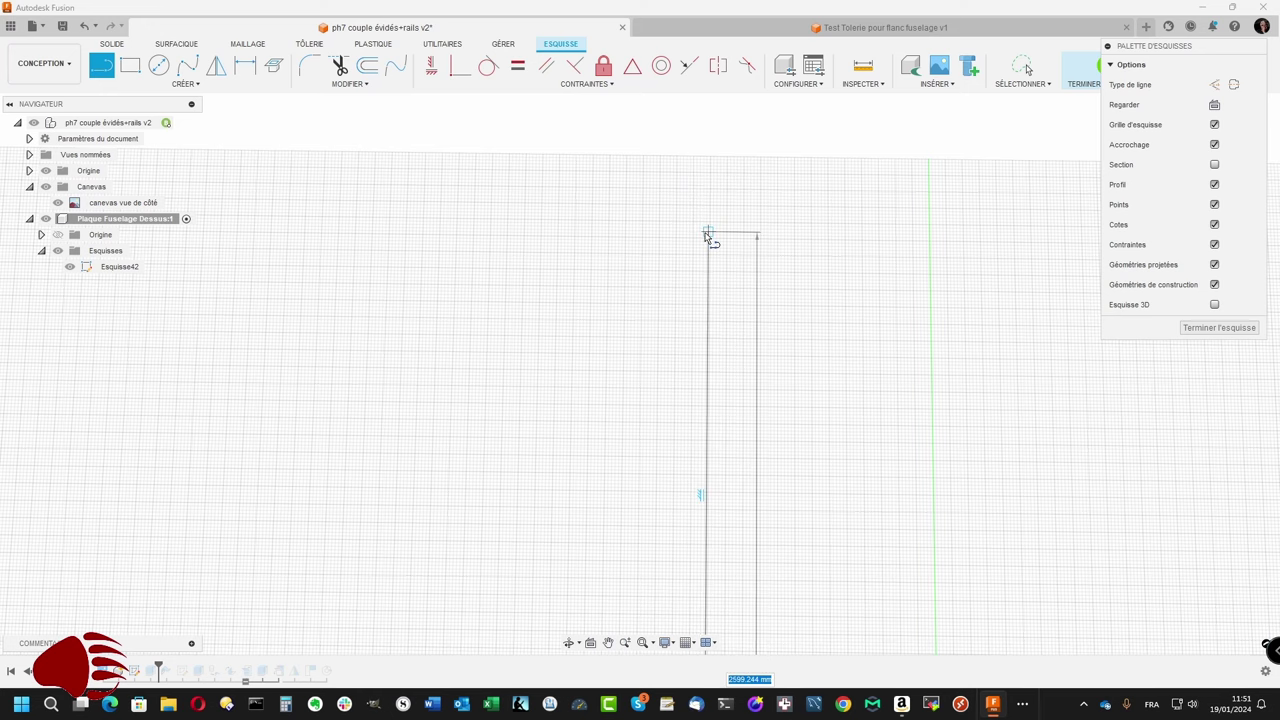
pyautogui.click(707, 234)
pyautogui.keyDown('shift'); pyautogui.moveTo(707, 236); pyautogui.dragTo(708, 246, button='middle'); pyautogui.keyUp('shift')
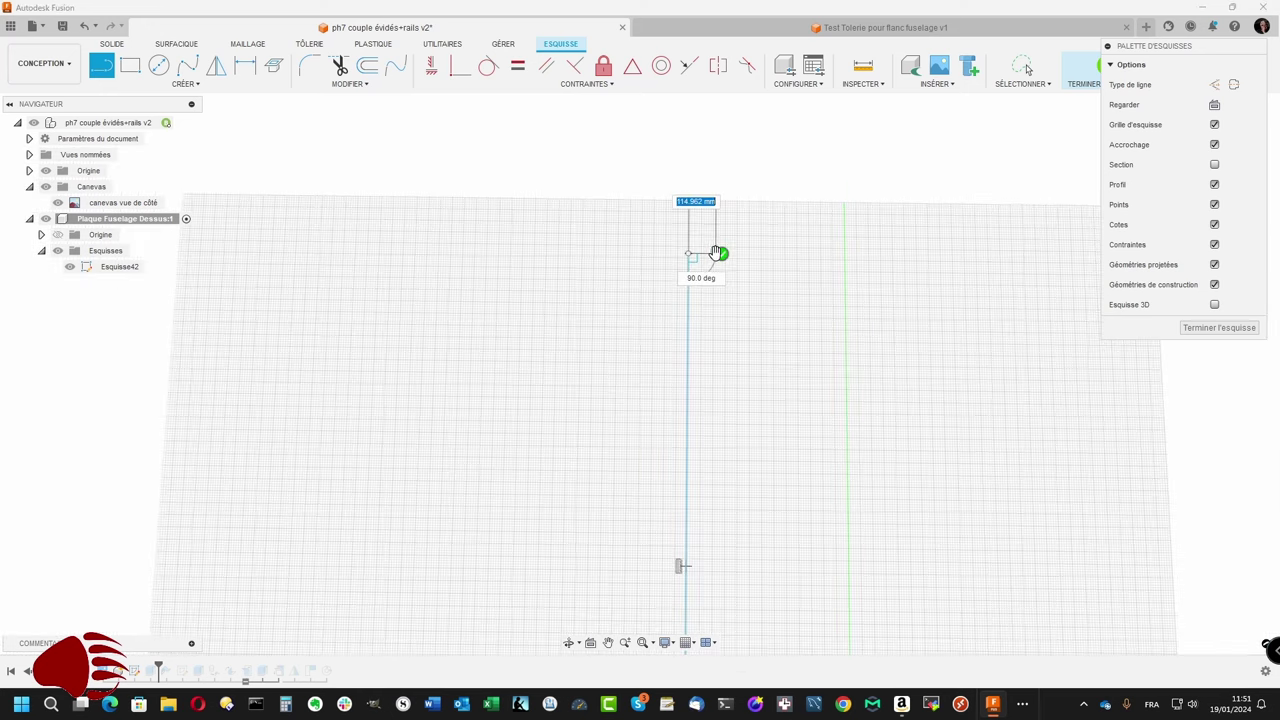
pyautogui.press('Escape')
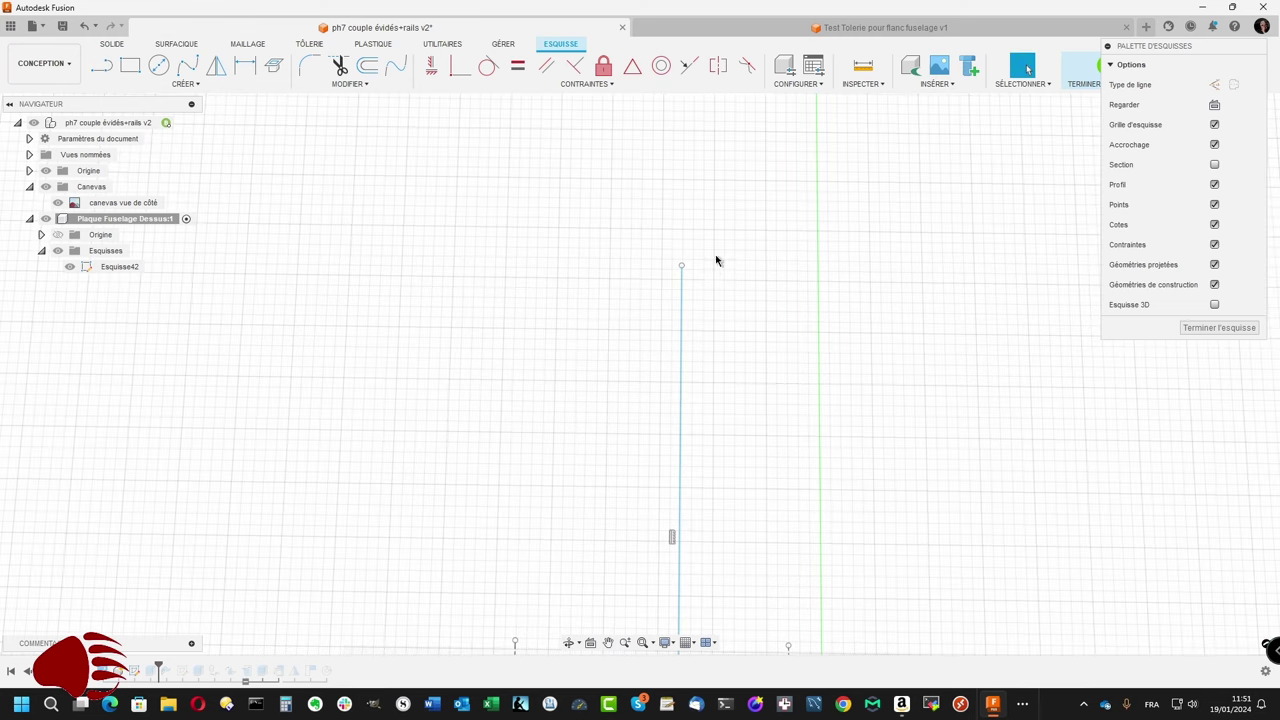
# Step: Make the line construction, try a collinear constraint with the plate's centre divider, then reactivate the root
pyautogui.click(682, 296)
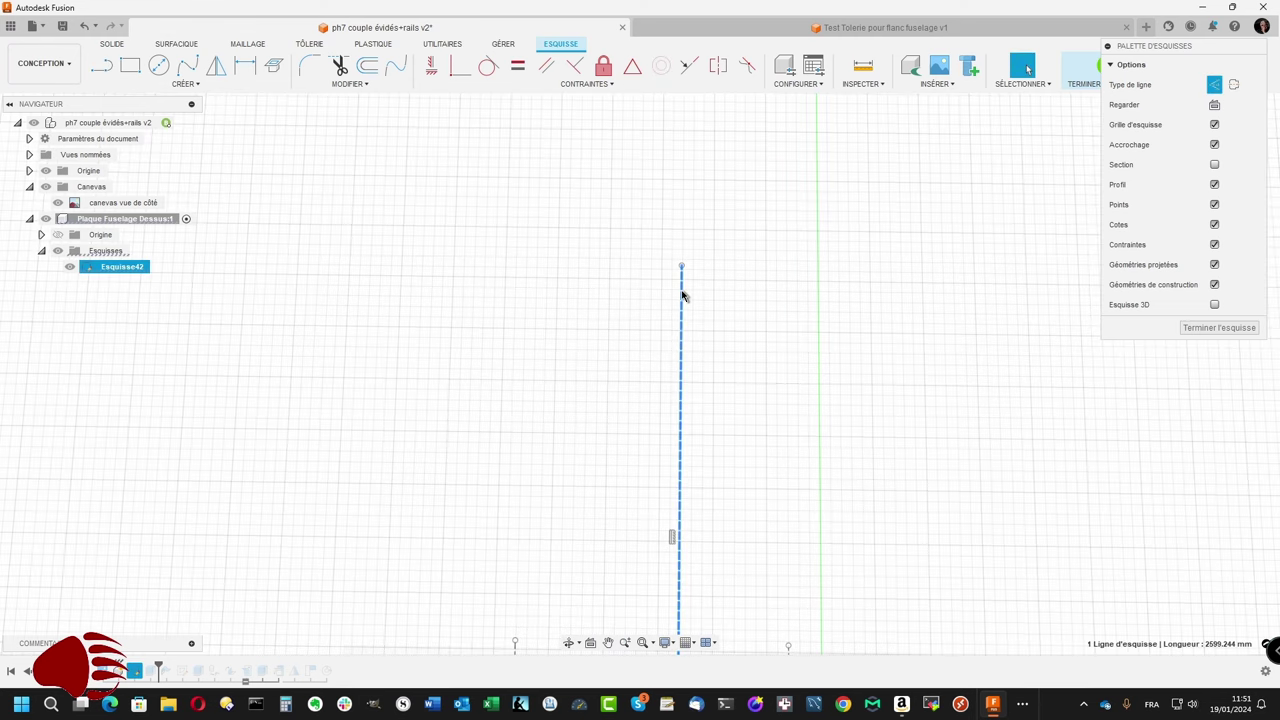
pyautogui.scroll(-3, 723, 343)
pyautogui.scroll(-3, 723, 343)
pyautogui.scroll(-2, 723, 343)
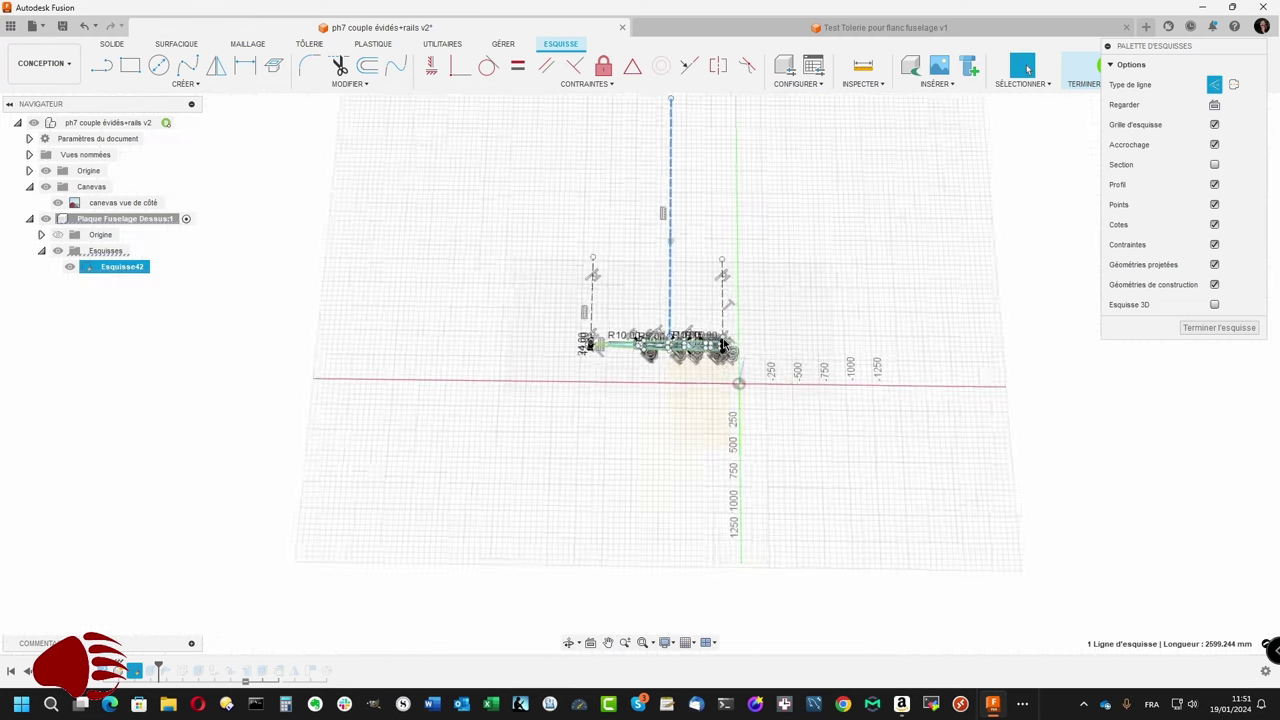
pyautogui.scroll(3, 725, 344)
pyautogui.scroll(3, 790, 290)
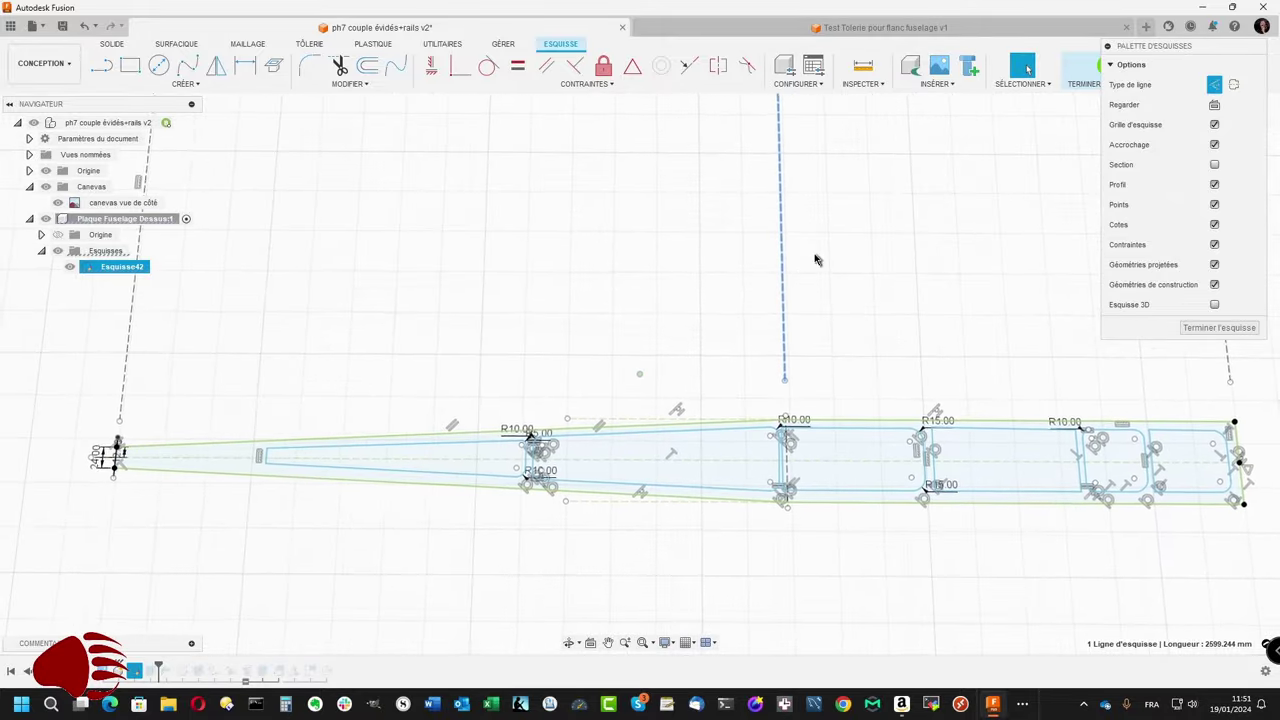
pyautogui.click(690, 66)
pyautogui.scroll(3, 705, 400)
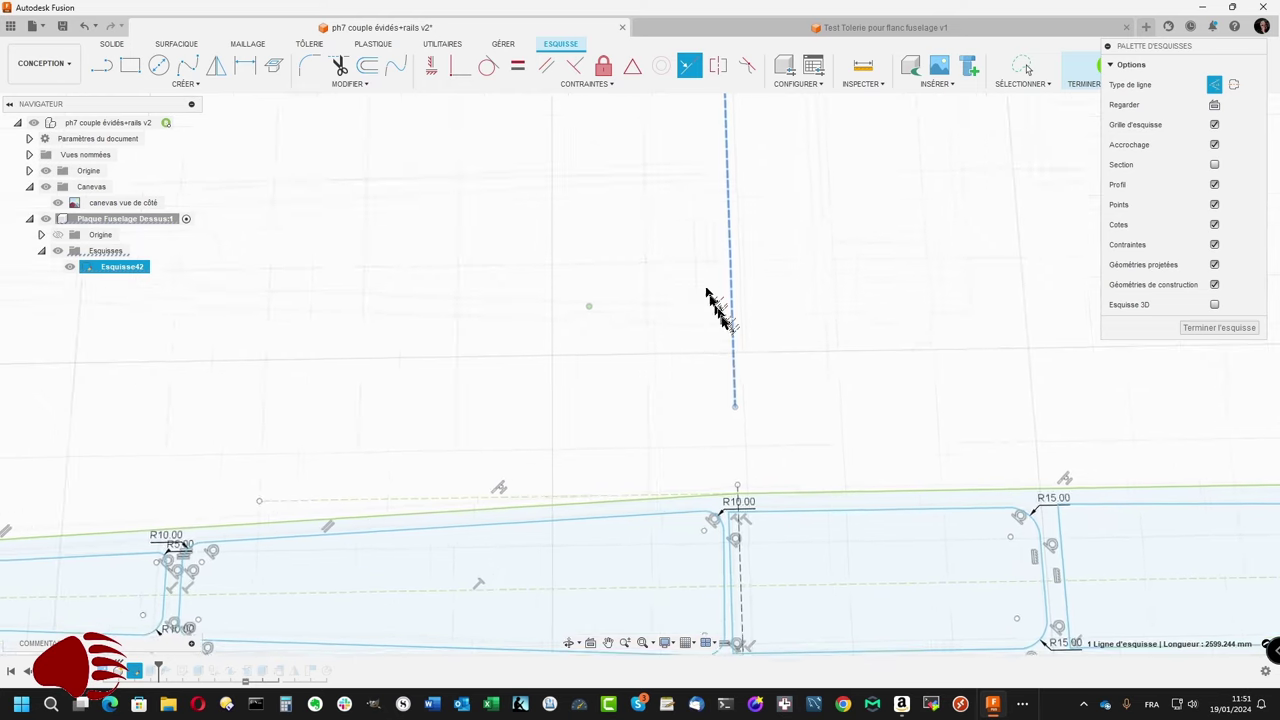
pyautogui.click(735, 389)
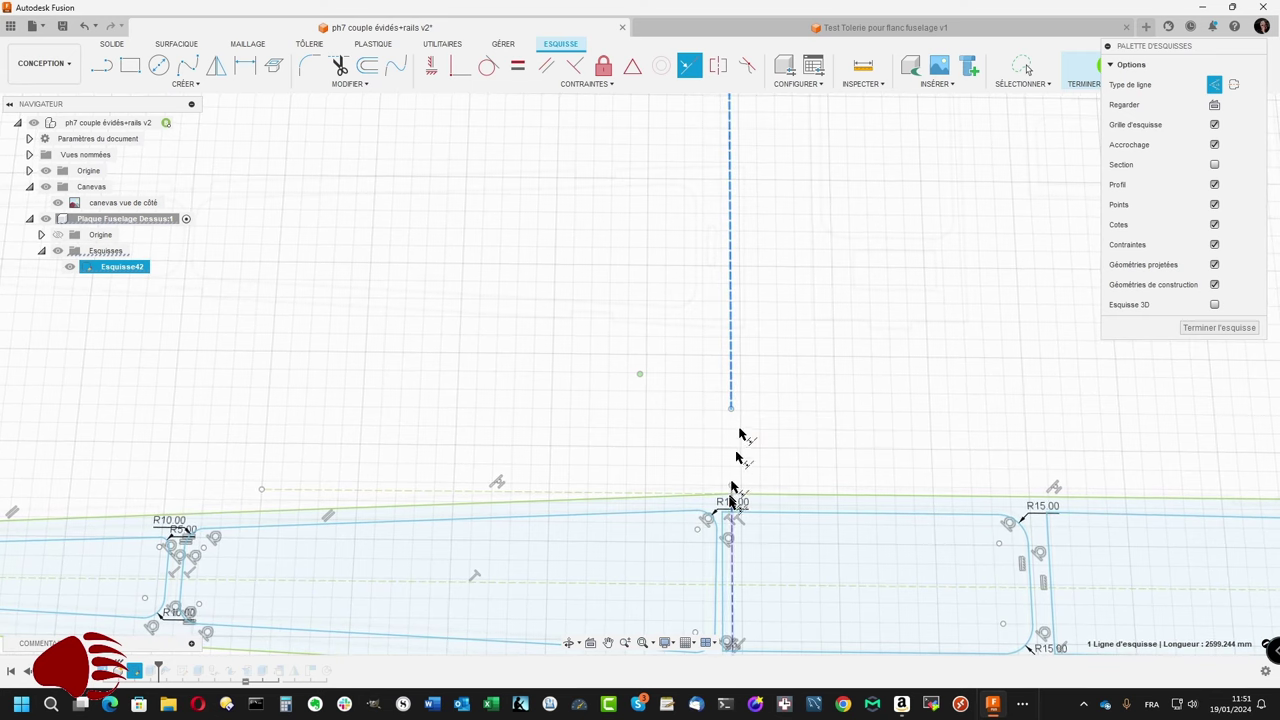
pyautogui.click(733, 523)
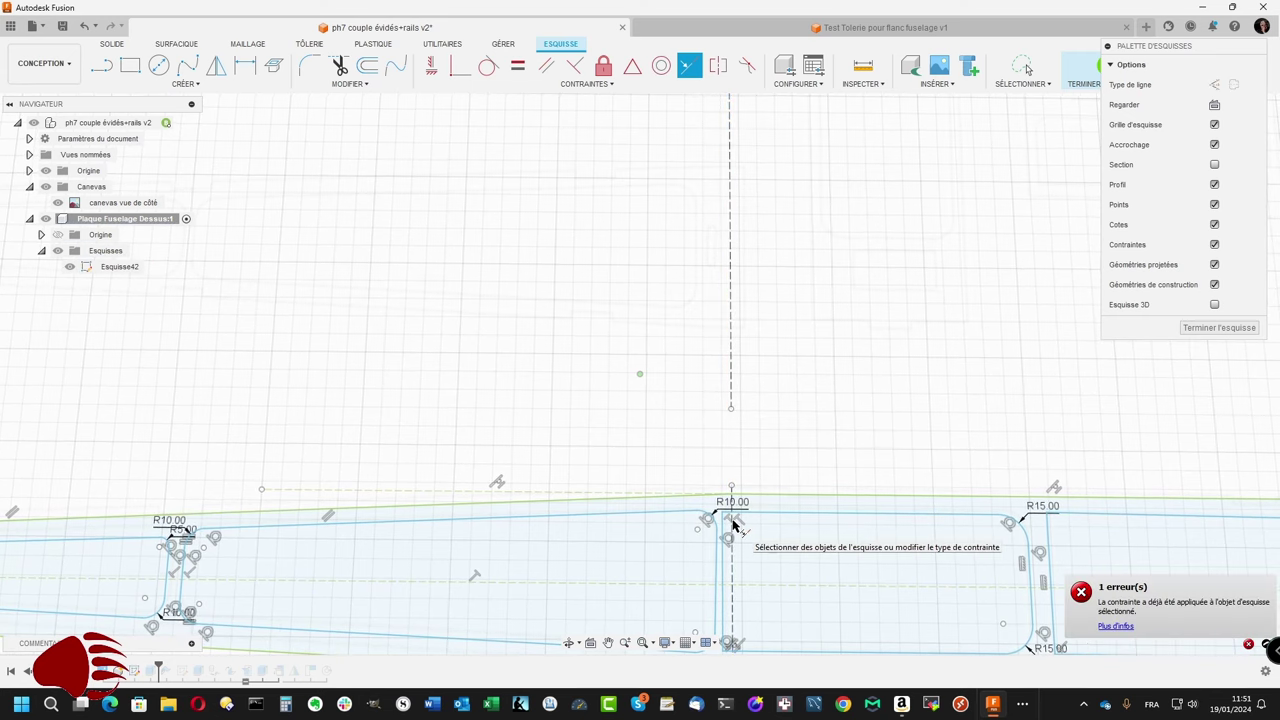
pyautogui.scroll(-1, 733, 523)
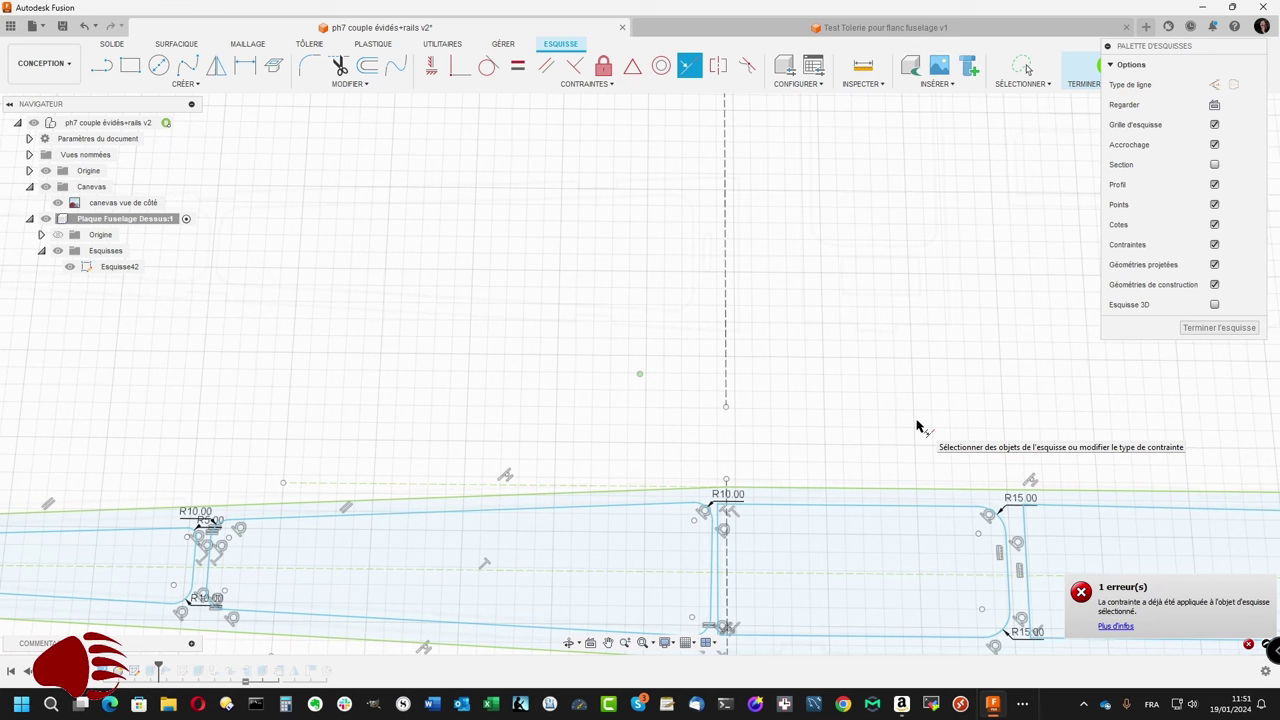
pyautogui.press('Escape')
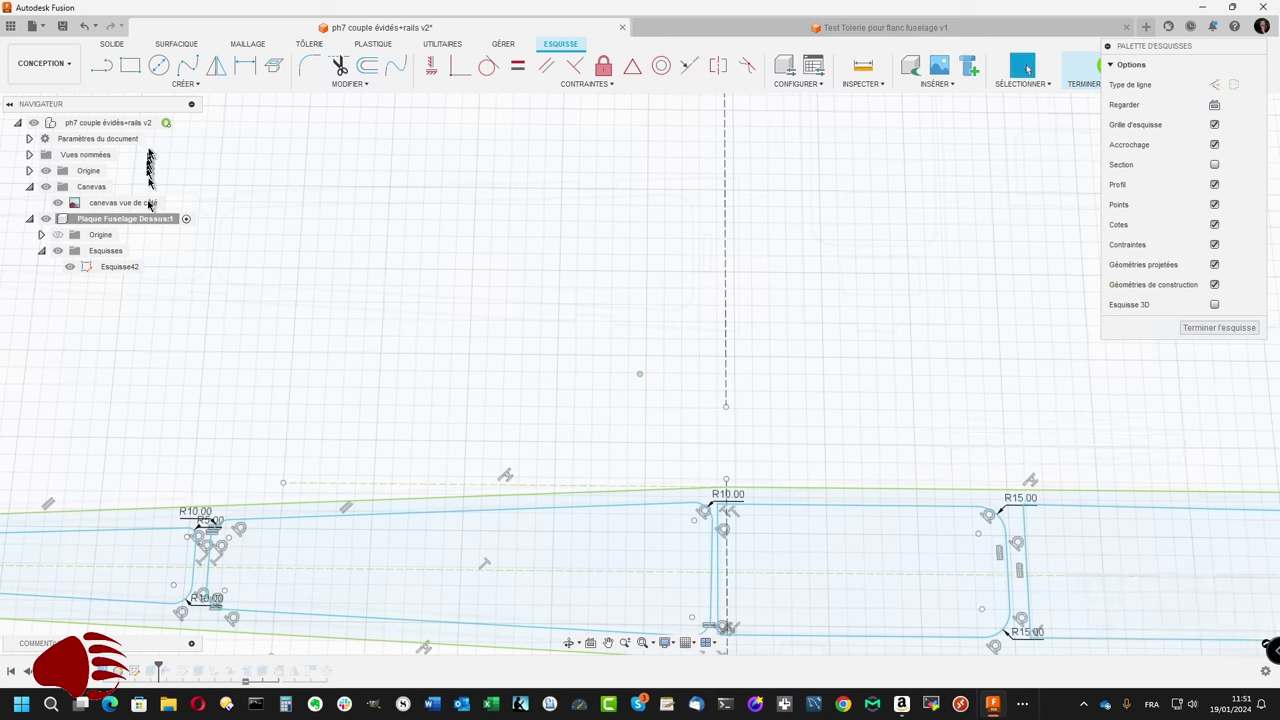
pyautogui.moveTo(166, 123)
pyautogui.click(179, 123)
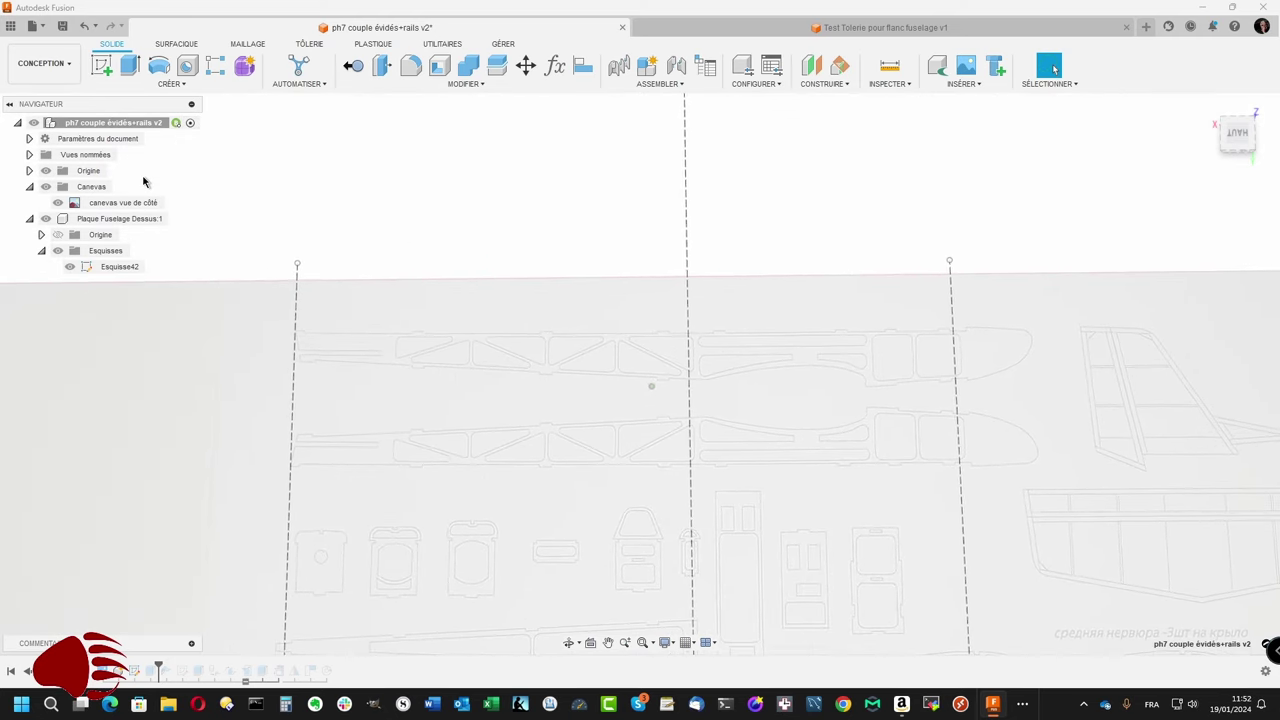
# Step: Create a new component under the root assembly named Flanc Droit
pyautogui.rightClick(124, 125)
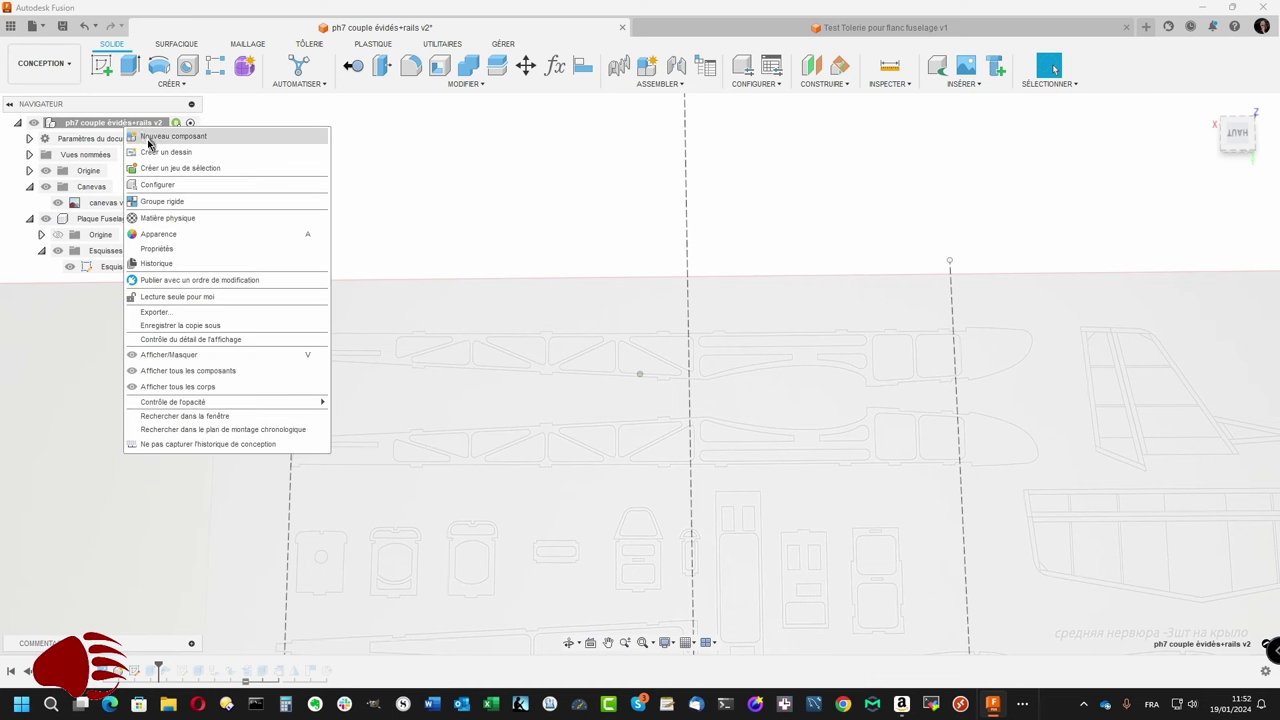
pyautogui.click(148, 137)
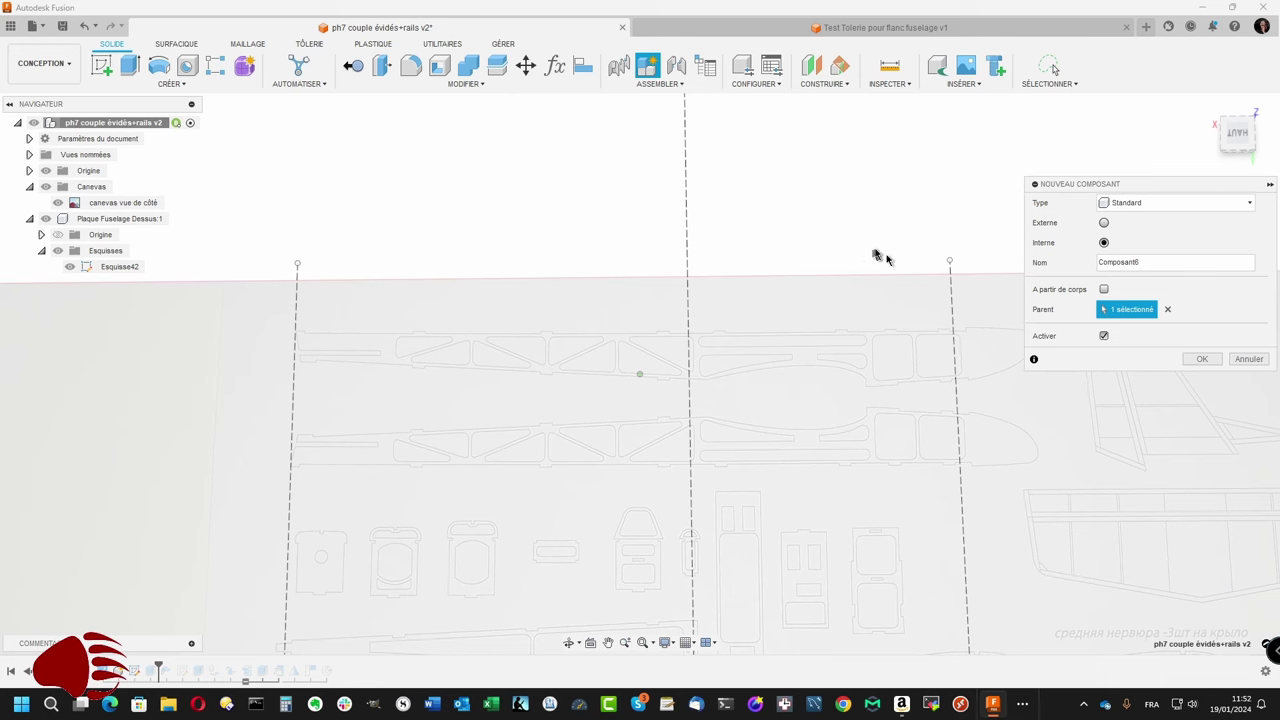
pyautogui.doubleClick(1120, 262)
pyautogui.write('Flanc Droit')
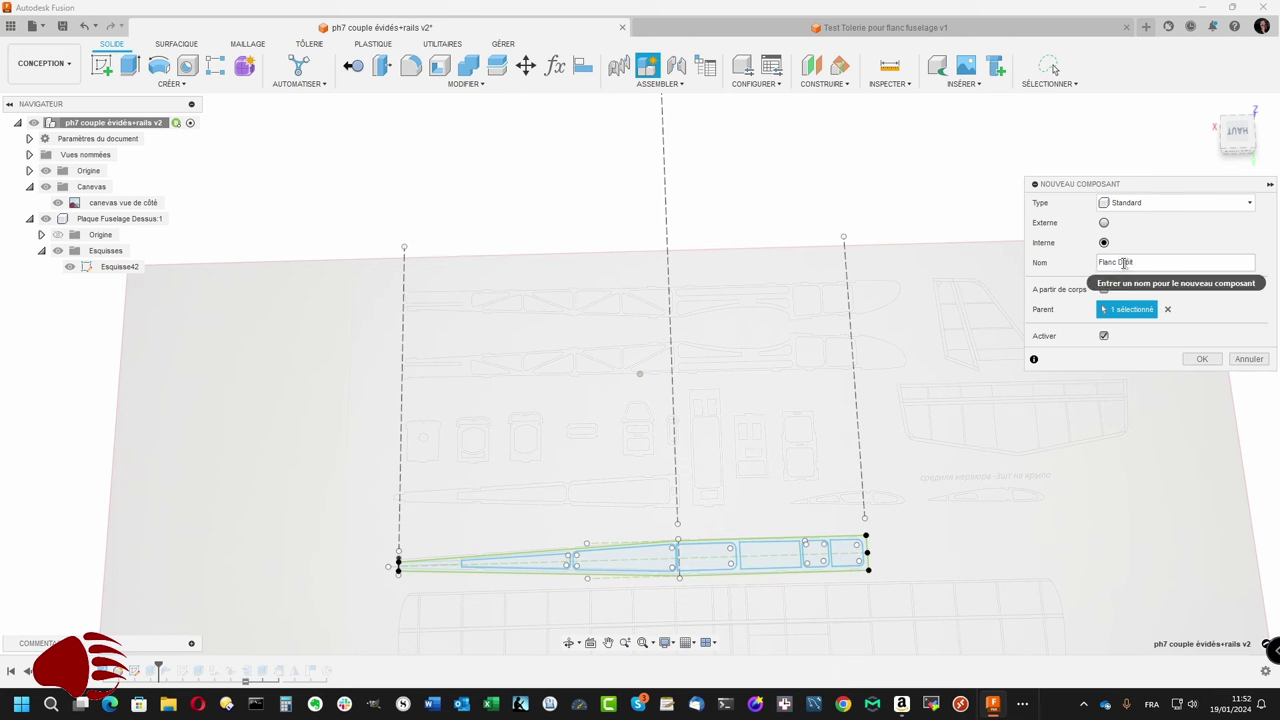
pyautogui.press('Return')
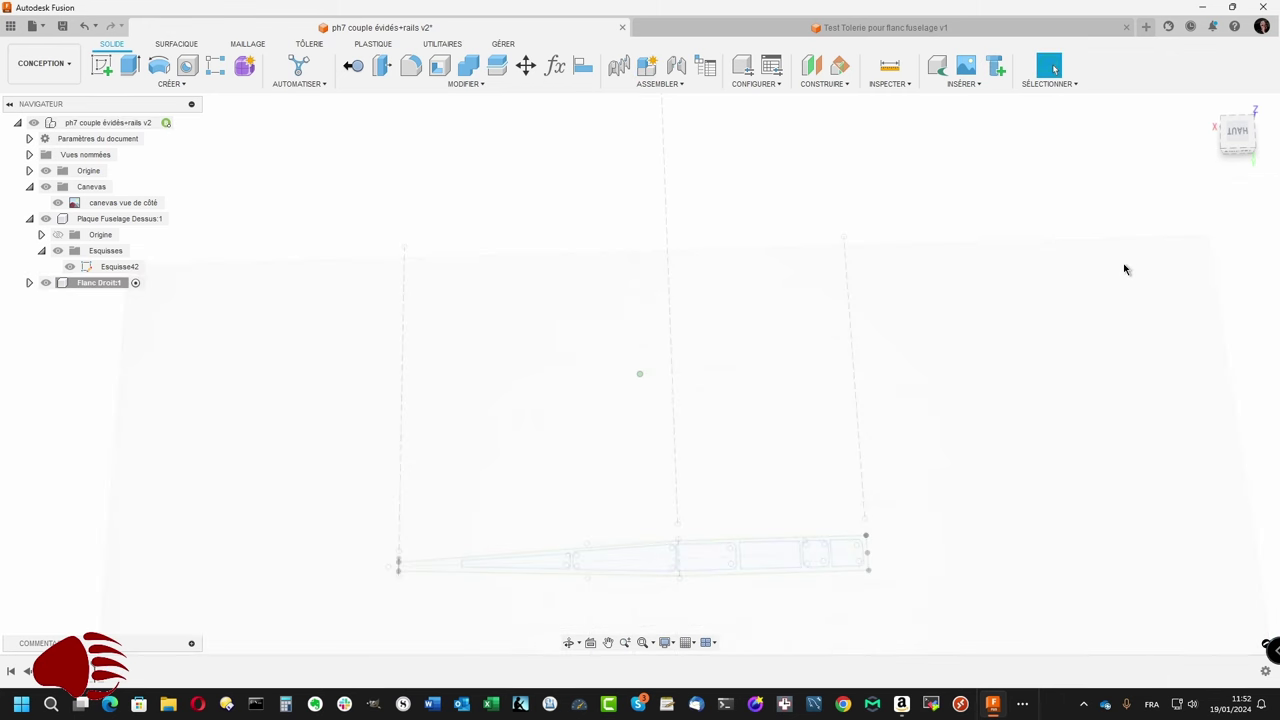
pyautogui.keyDown('shift'); pyautogui.moveTo(783, 224); pyautogui.dragTo(364, 249, button='middle'); pyautogui.keyUp('shift')
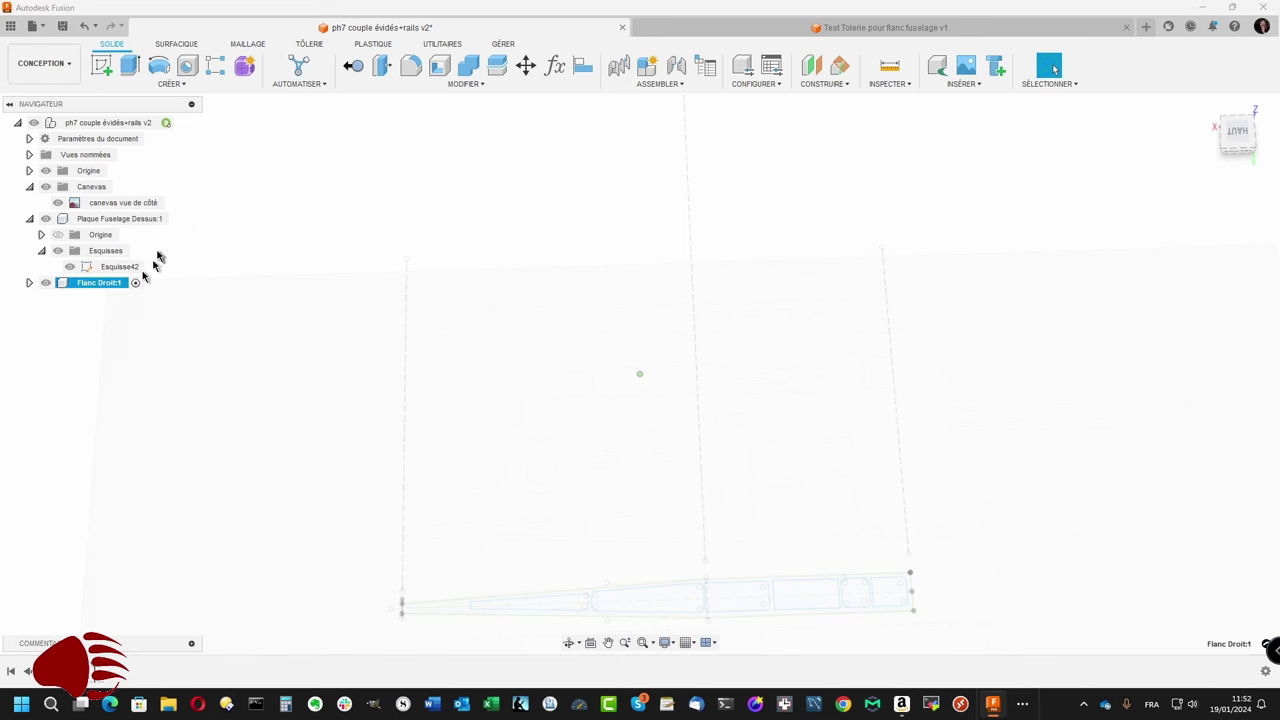
# Step: Start a sketch on an origin plane of Flanc Droit from the top view, then reactivate the root
pyautogui.click(101, 65)
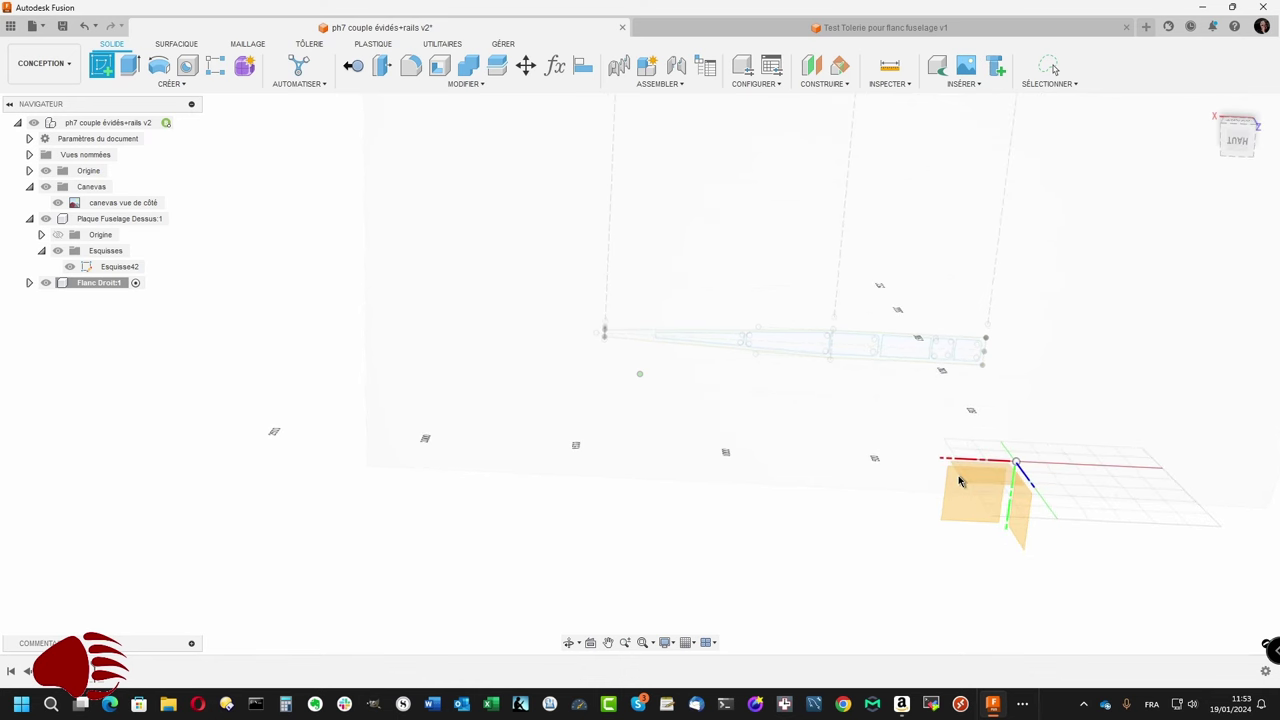
pyautogui.click(962, 486)
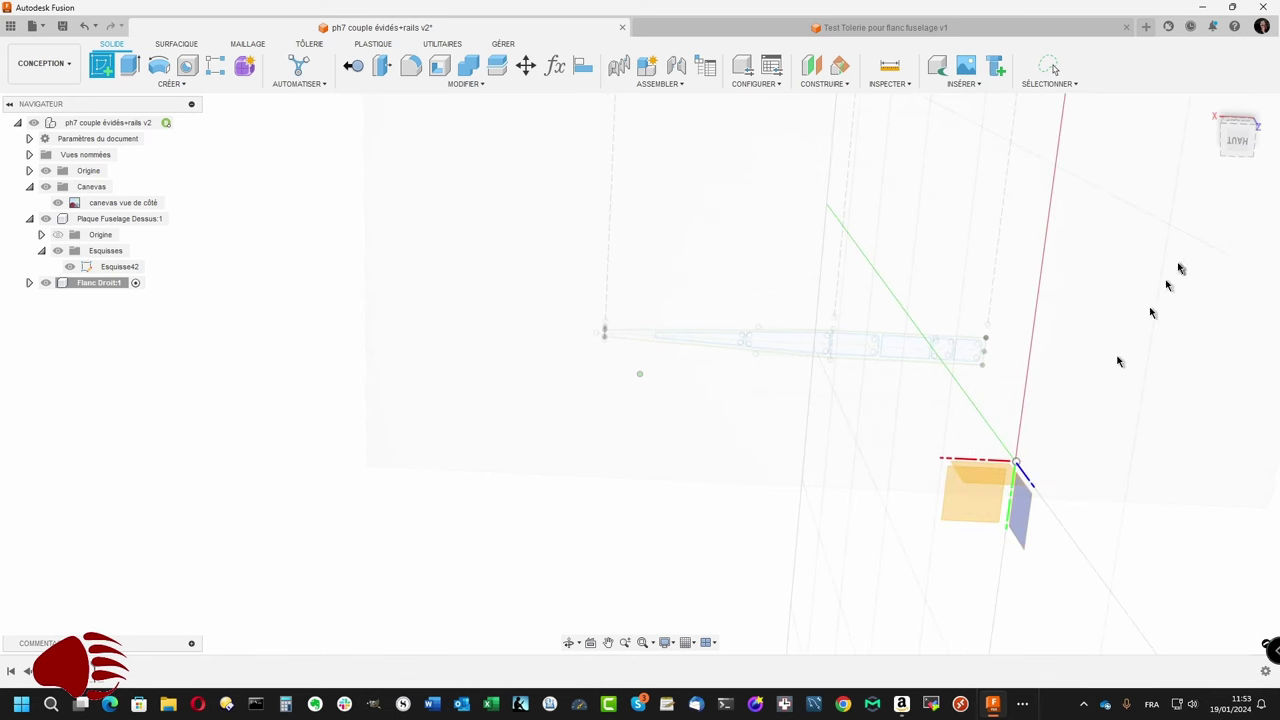
pyautogui.click(1238, 140)
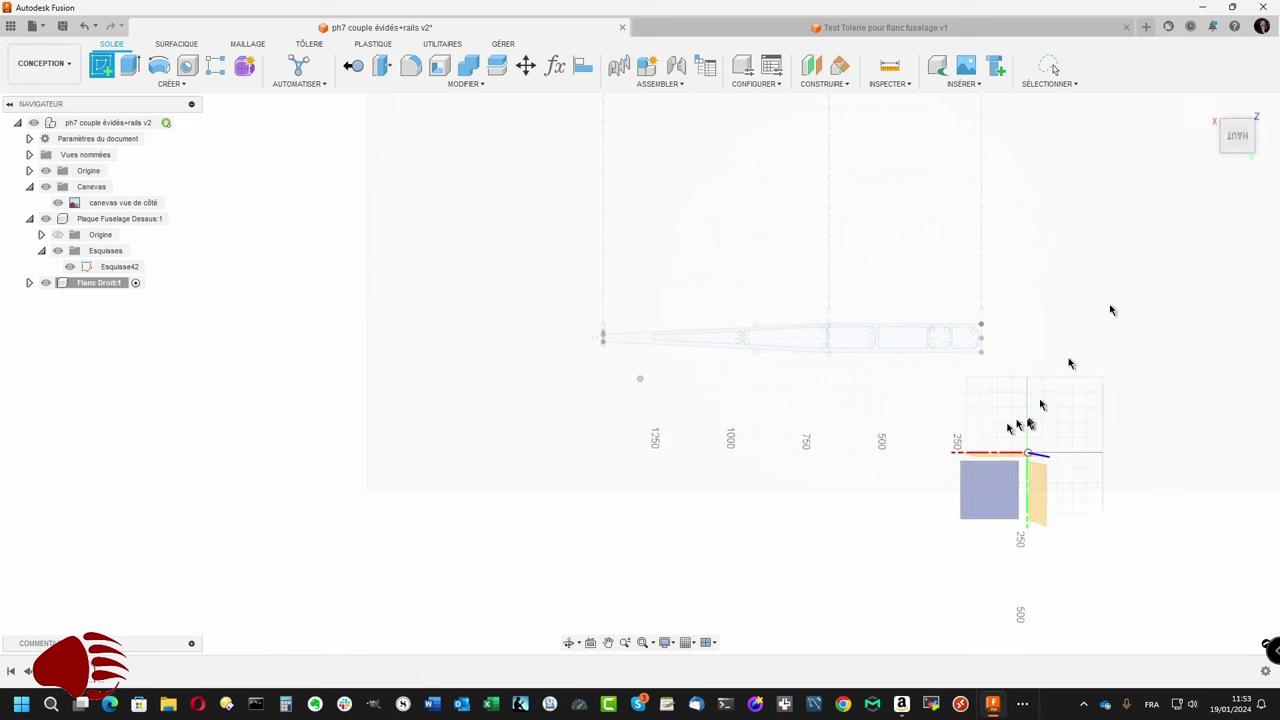
pyautogui.click(985, 492)
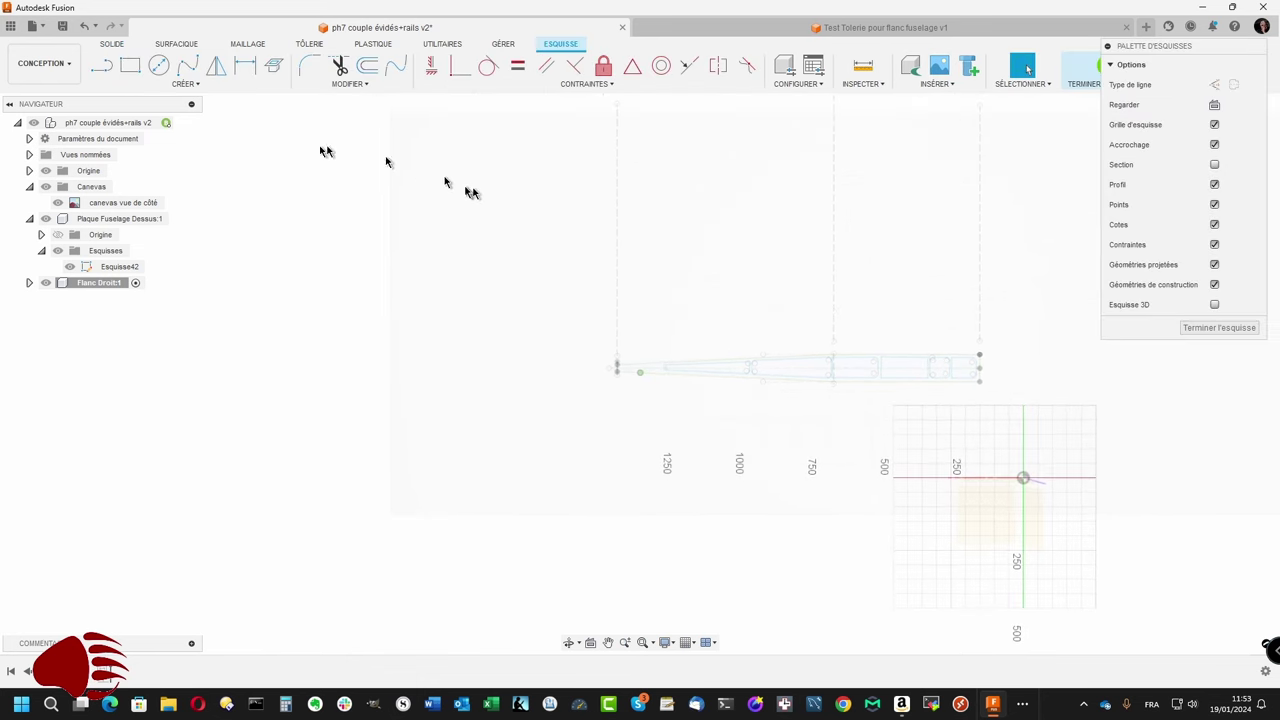
pyautogui.click(184, 122)
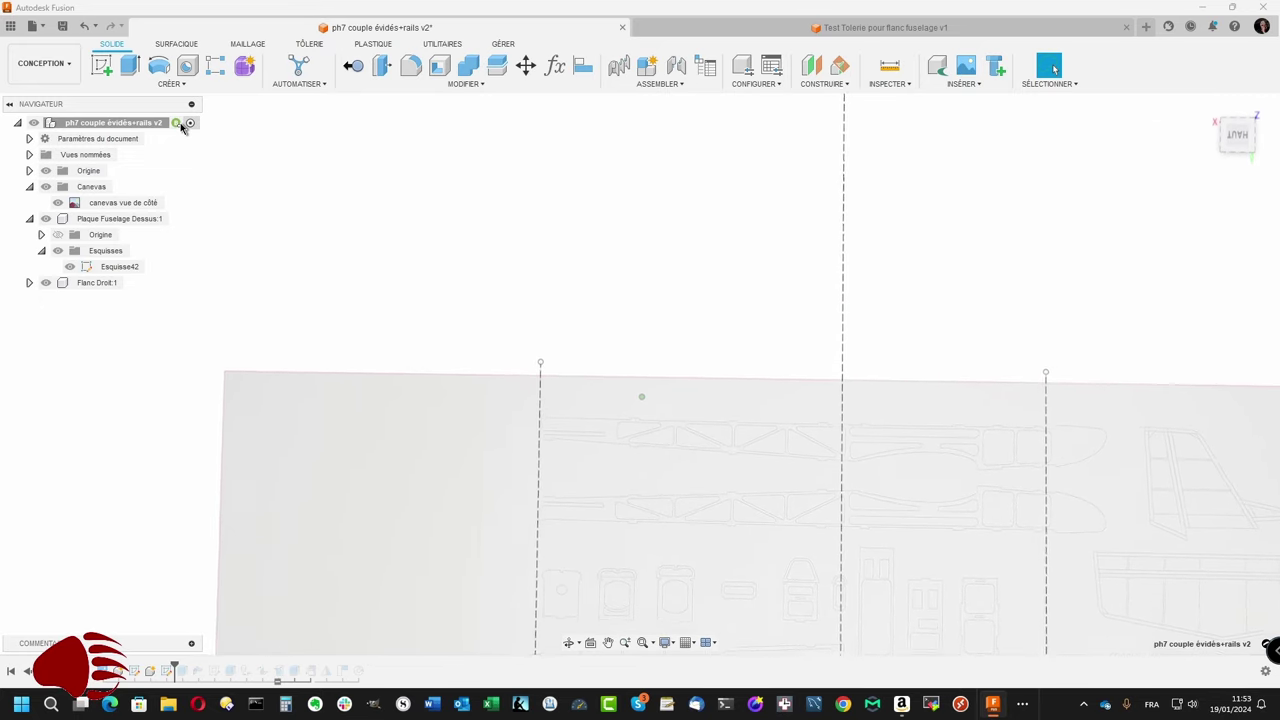
# Step: Project three lines from the top plate's Esquisse42 into Flanc Droit's Esquisse1
pyautogui.doubleClick(130, 404)
pyautogui.press('p')
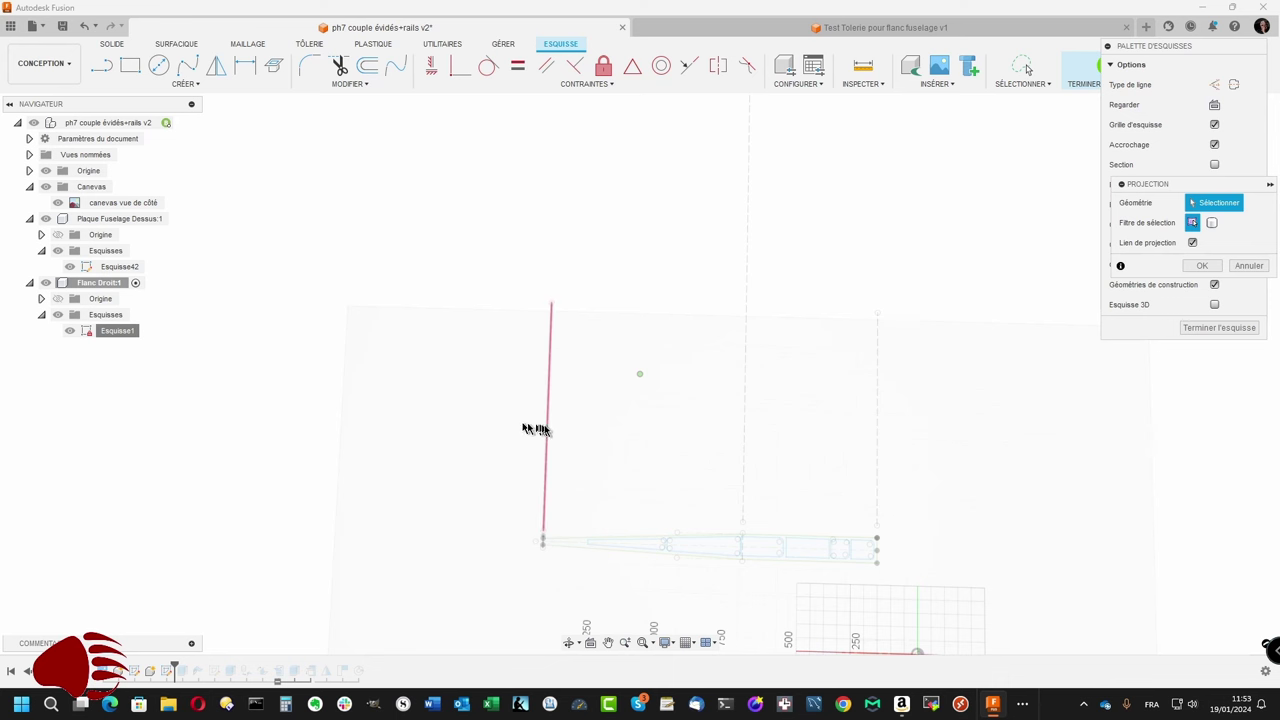
pyautogui.keyDown('shift'); pyautogui.moveTo(545, 431); pyautogui.dragTo(632, 447, button='middle'); pyautogui.keyUp('shift')
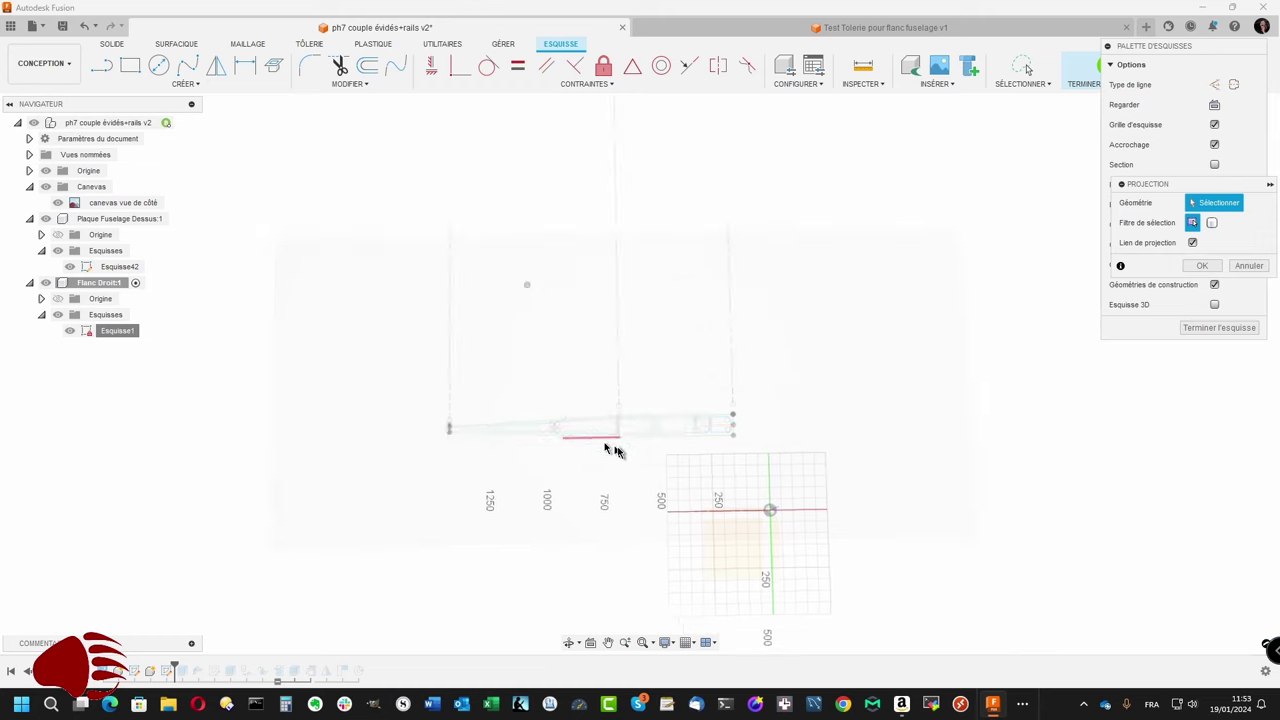
pyautogui.scroll(2, 632, 447)
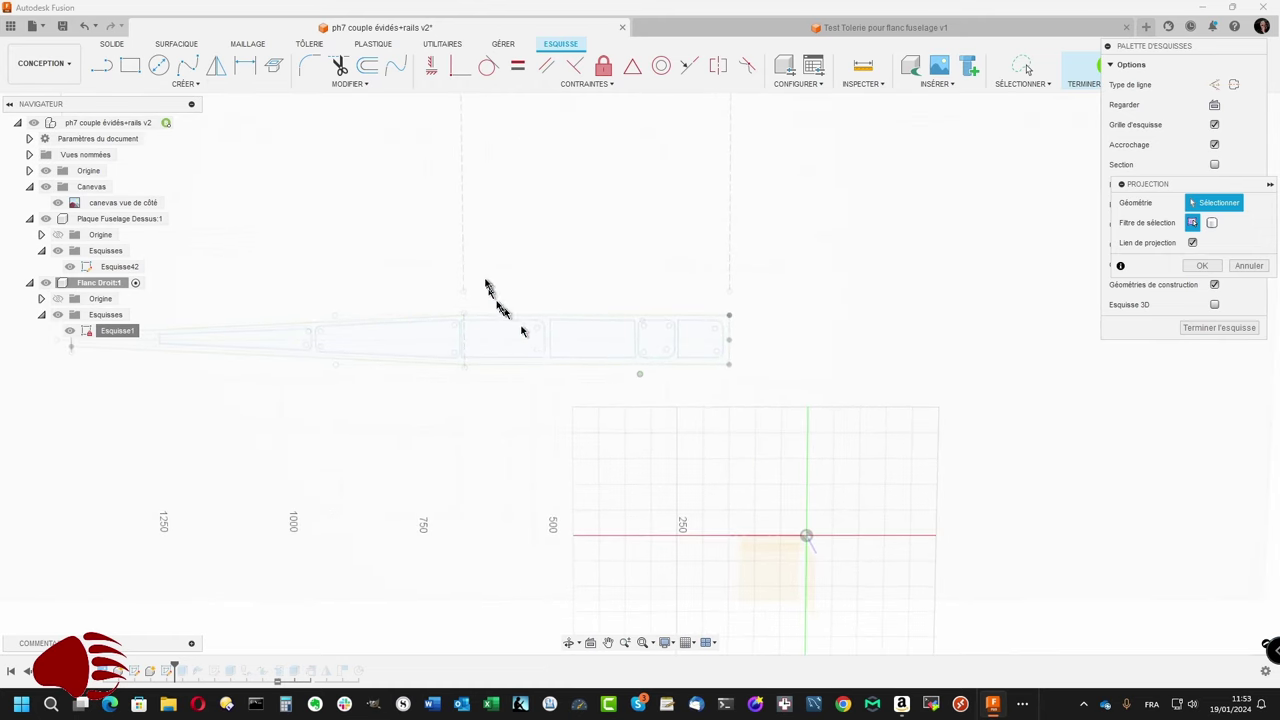
pyautogui.click(463, 258)
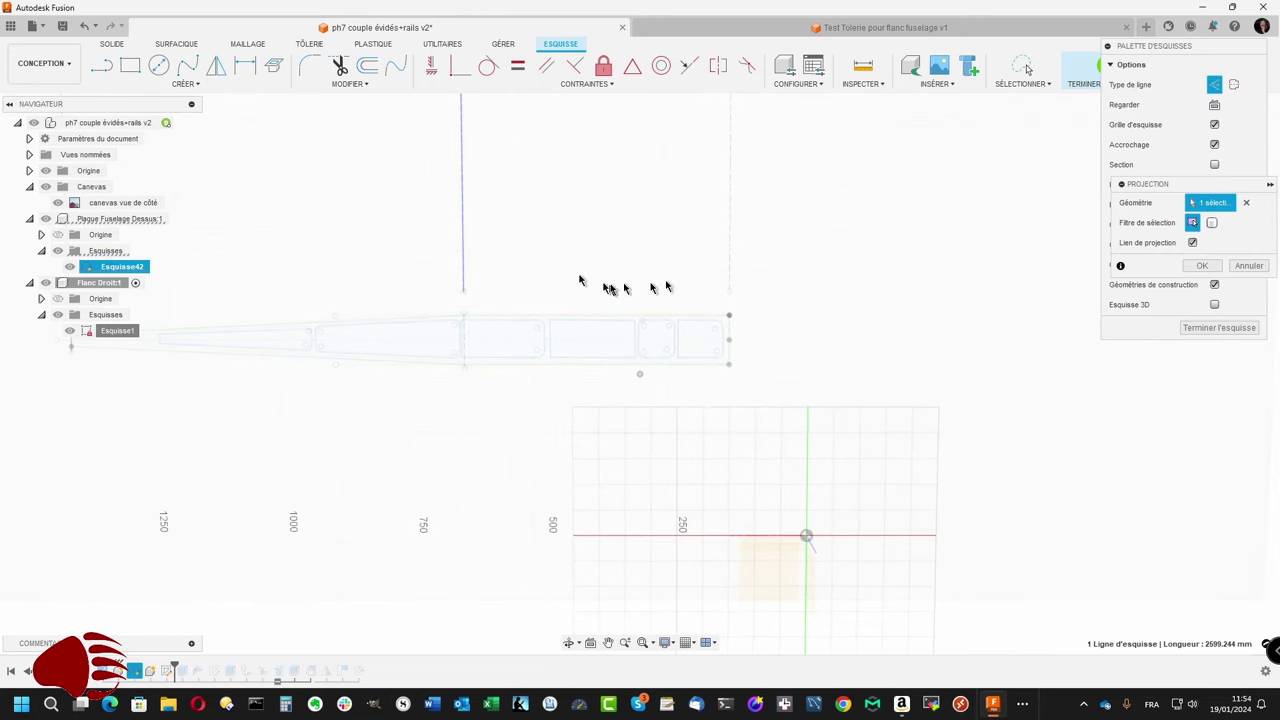
pyautogui.click(729, 271)
pyautogui.keyDown('shift'); pyautogui.moveTo(725, 271); pyautogui.dragTo(421, 373, button='middle'); pyautogui.keyUp('shift')
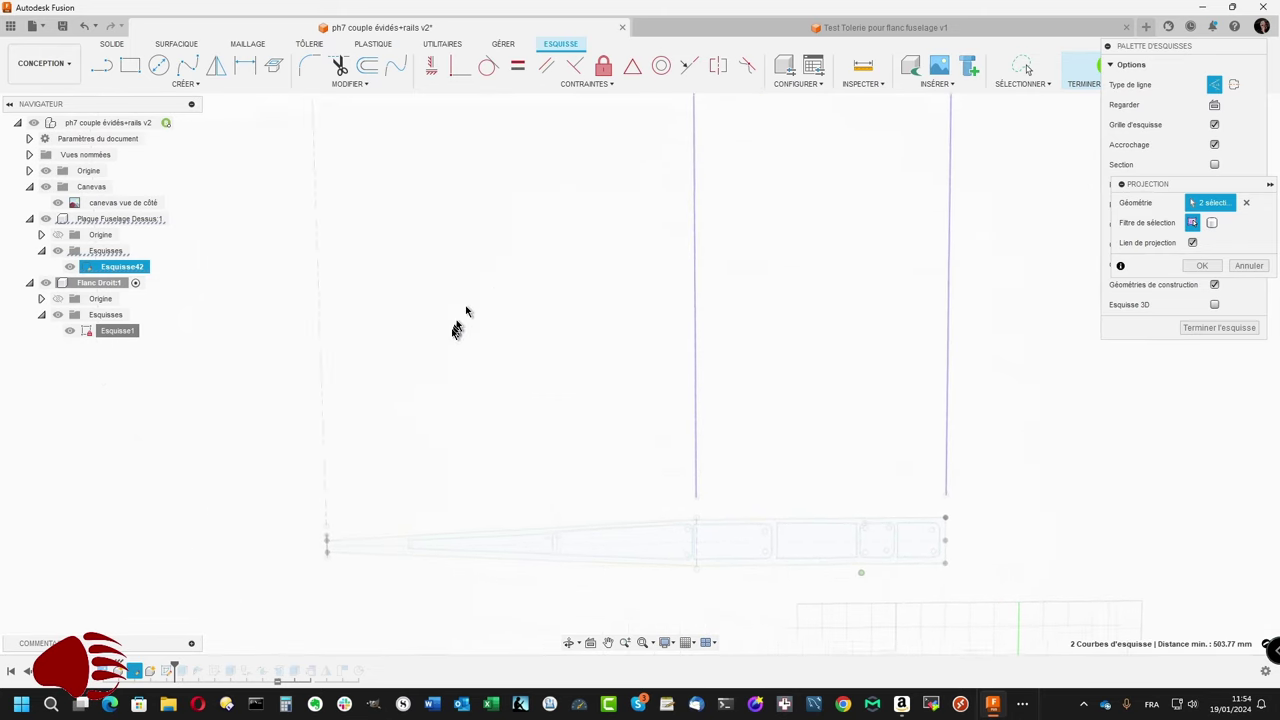
pyautogui.click(345, 403)
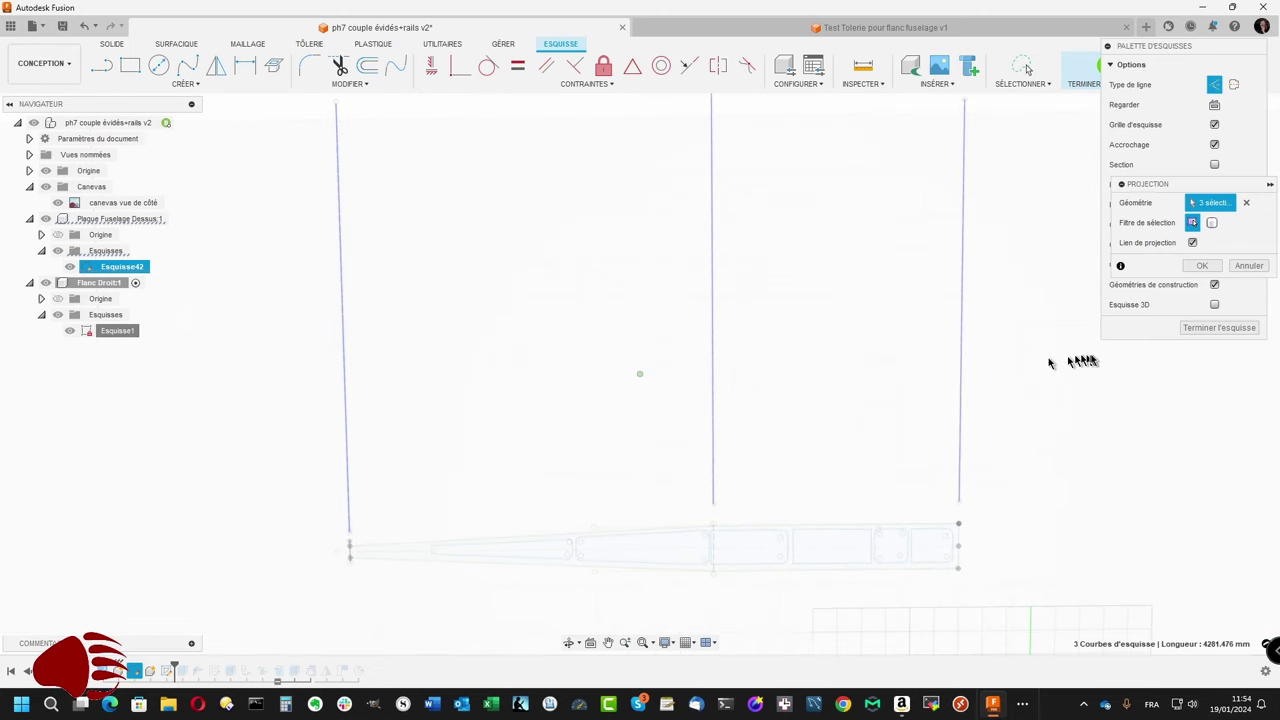
pyautogui.click(1204, 266)
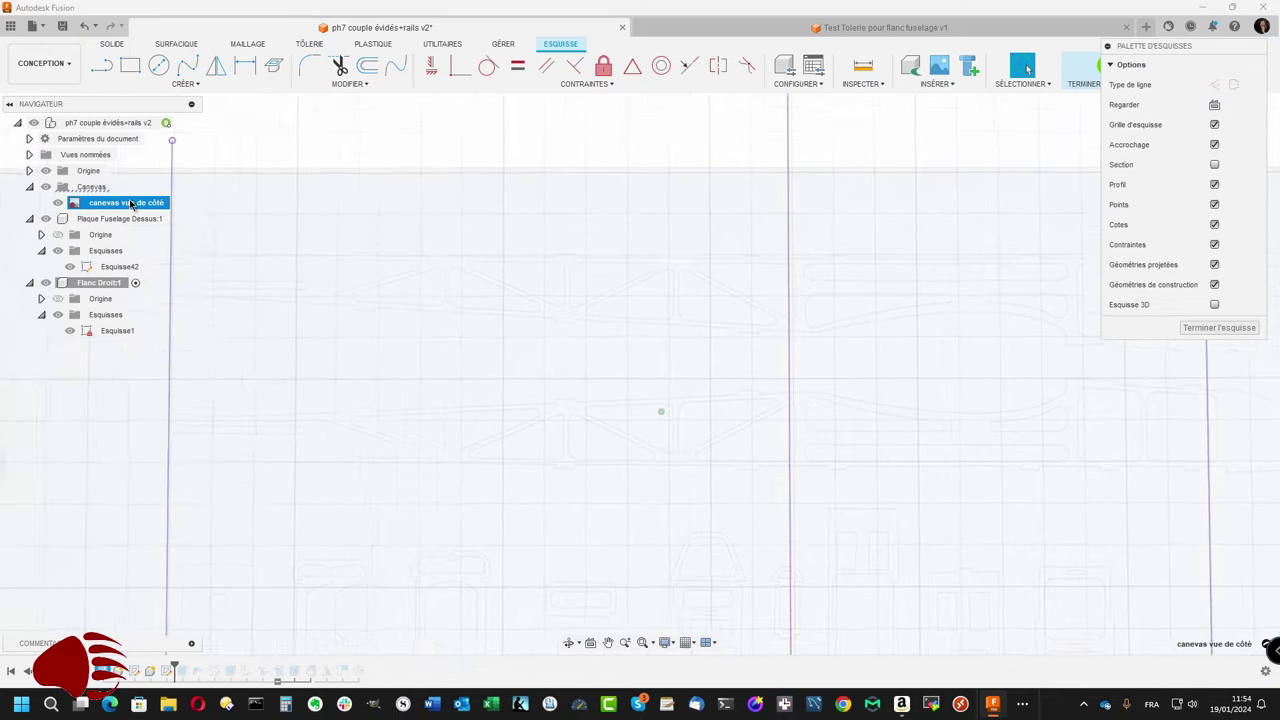
# Step: Finish the side-panel sketch and raise the side-view canvas opacity to 61
pyautogui.rightClick(130, 204)
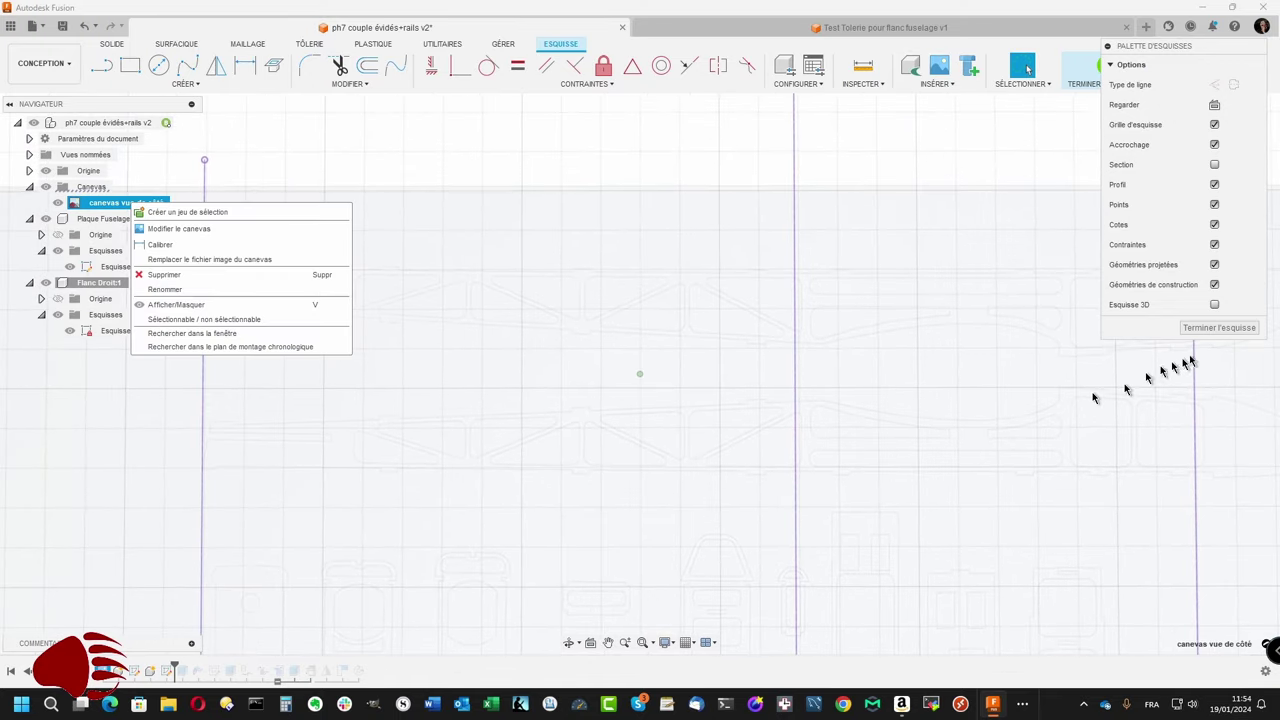
pyautogui.click(1214, 334)
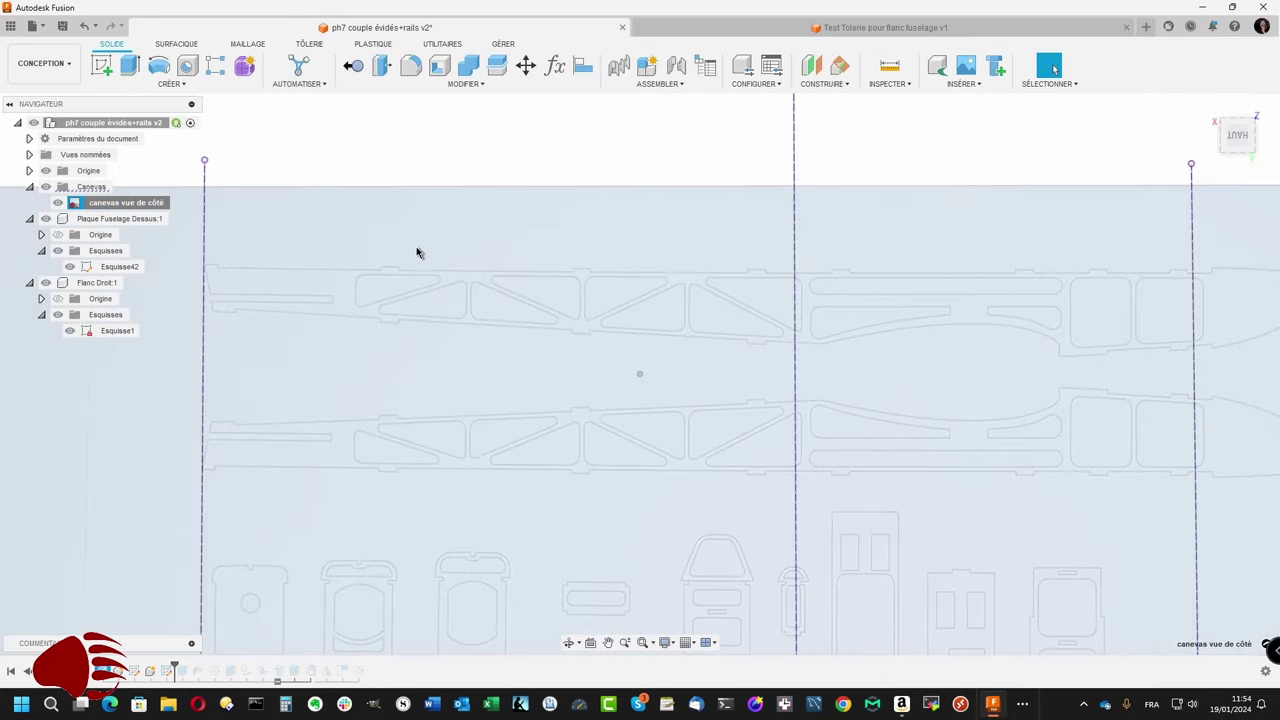
pyautogui.rightClick(138, 203)
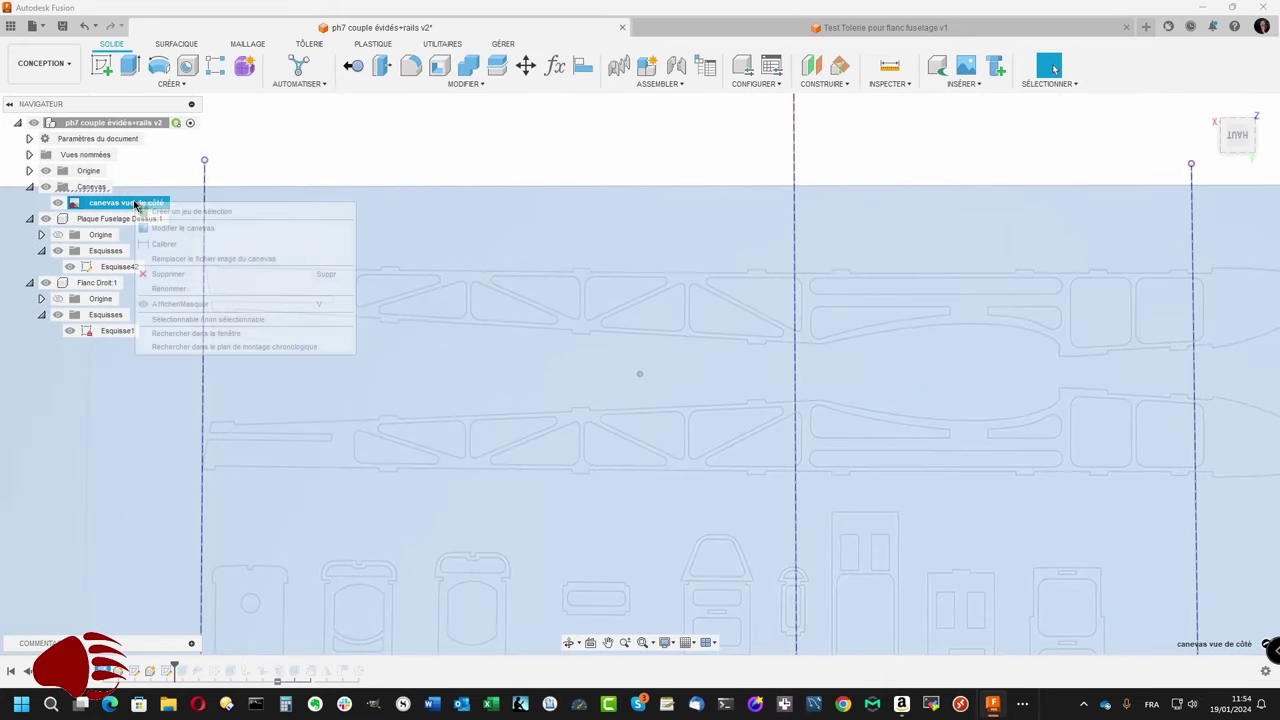
pyautogui.click(166, 229)
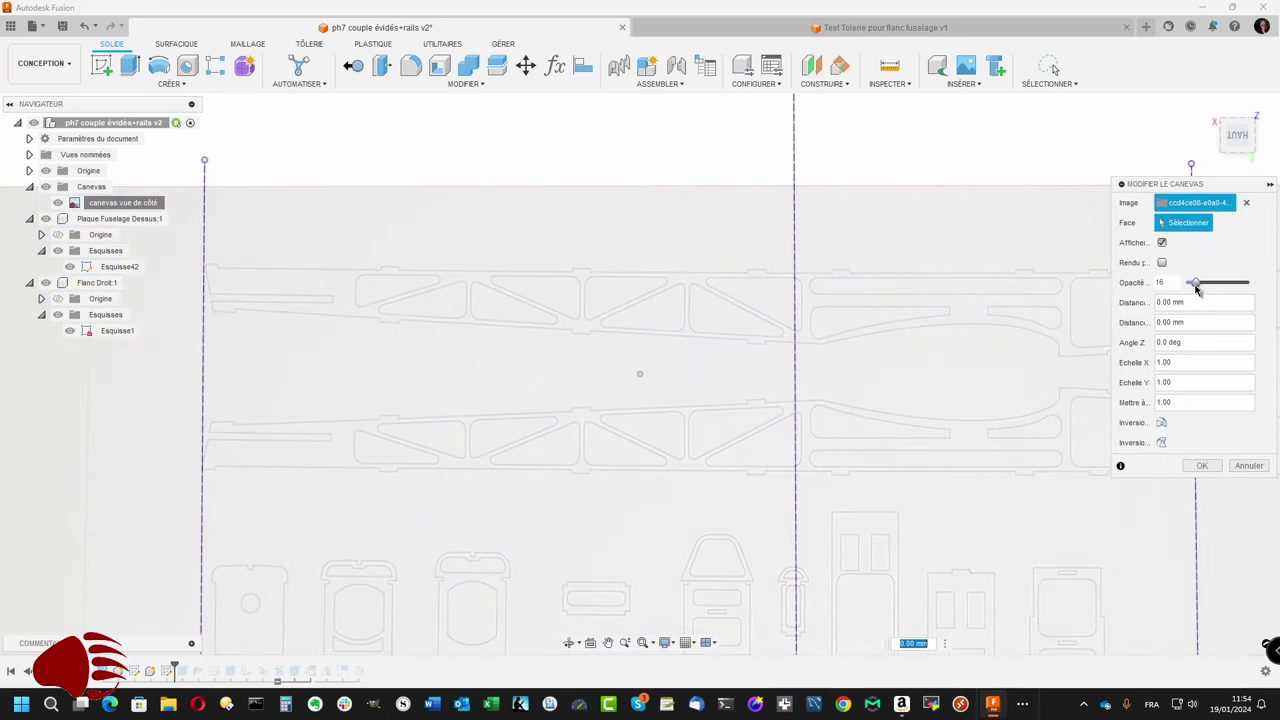
pyautogui.moveTo(1197, 288); pyautogui.dragTo(1226, 287)
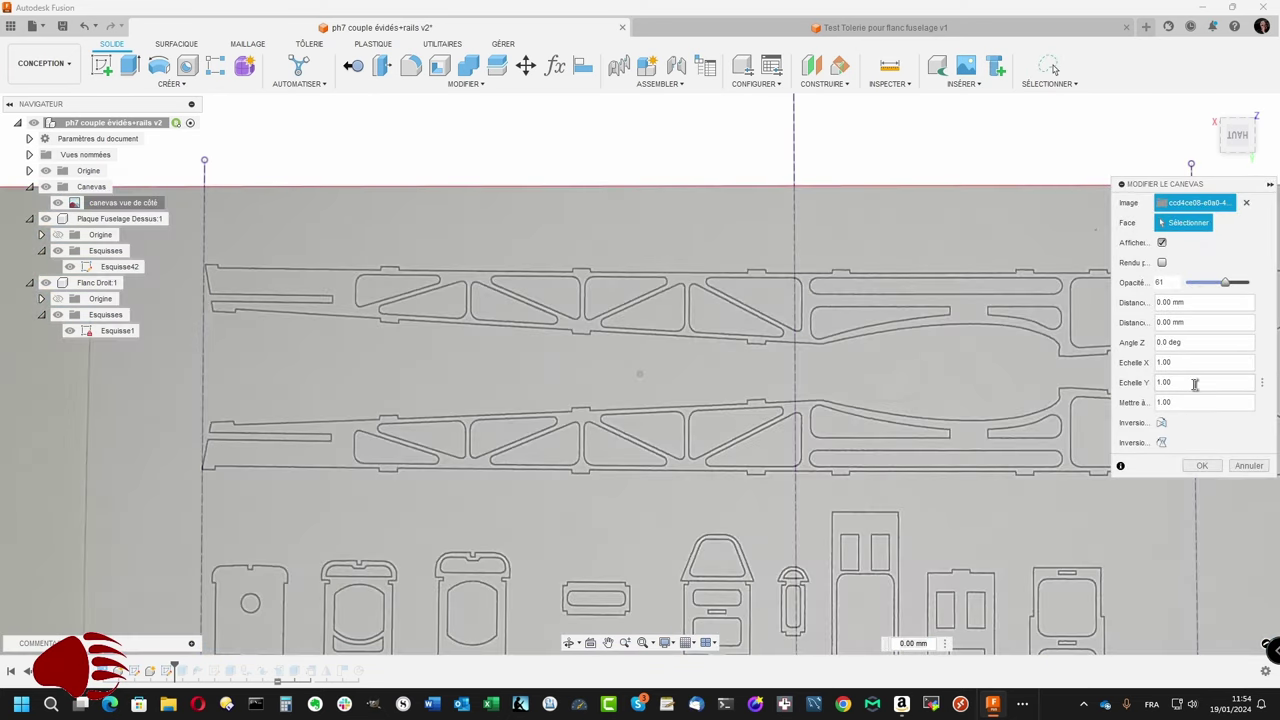
pyautogui.click(1203, 469)
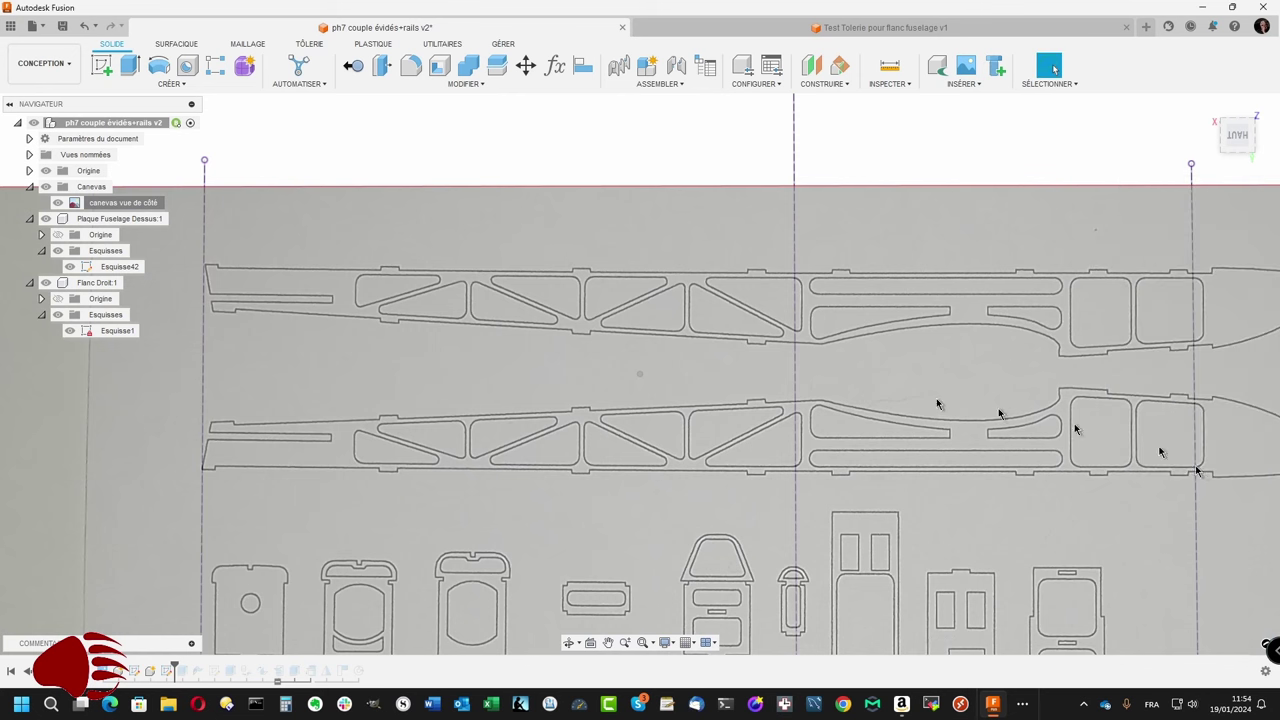
# Step: Reopen Esquisse1 and trace the side panel's straight outline edges over the canvas
pyautogui.rightClick(118, 331)
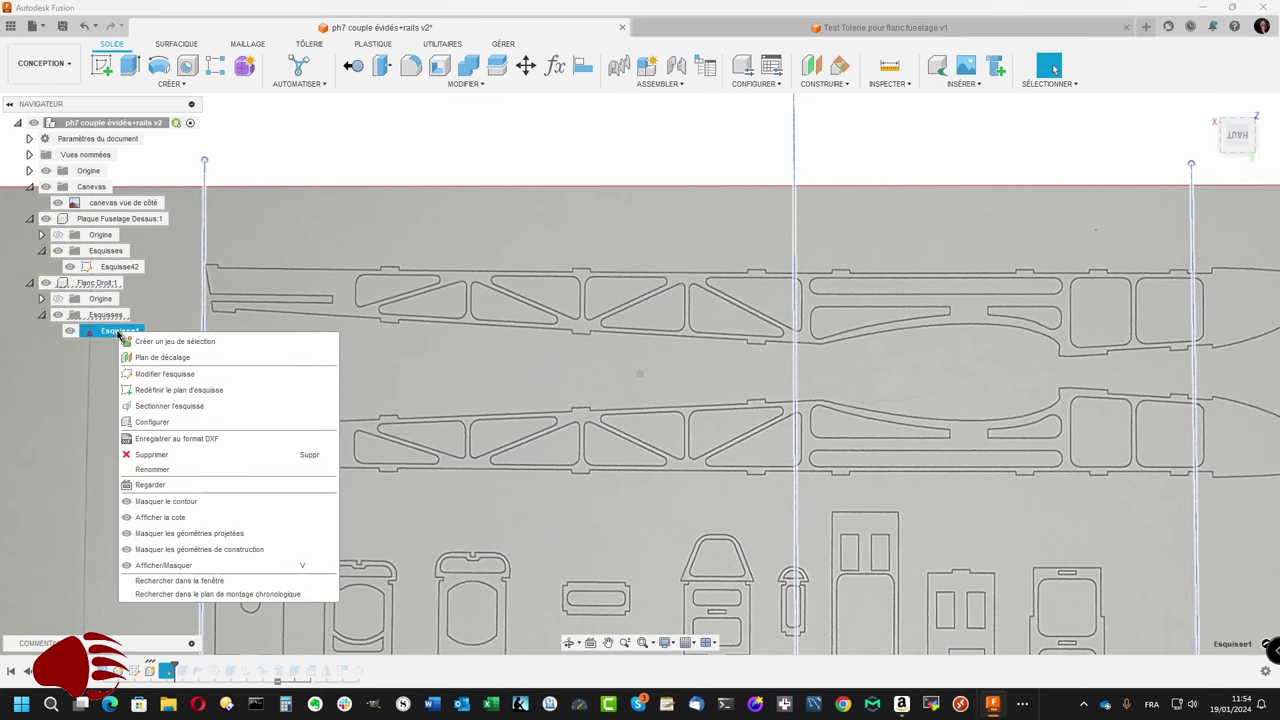
pyautogui.click(158, 374)
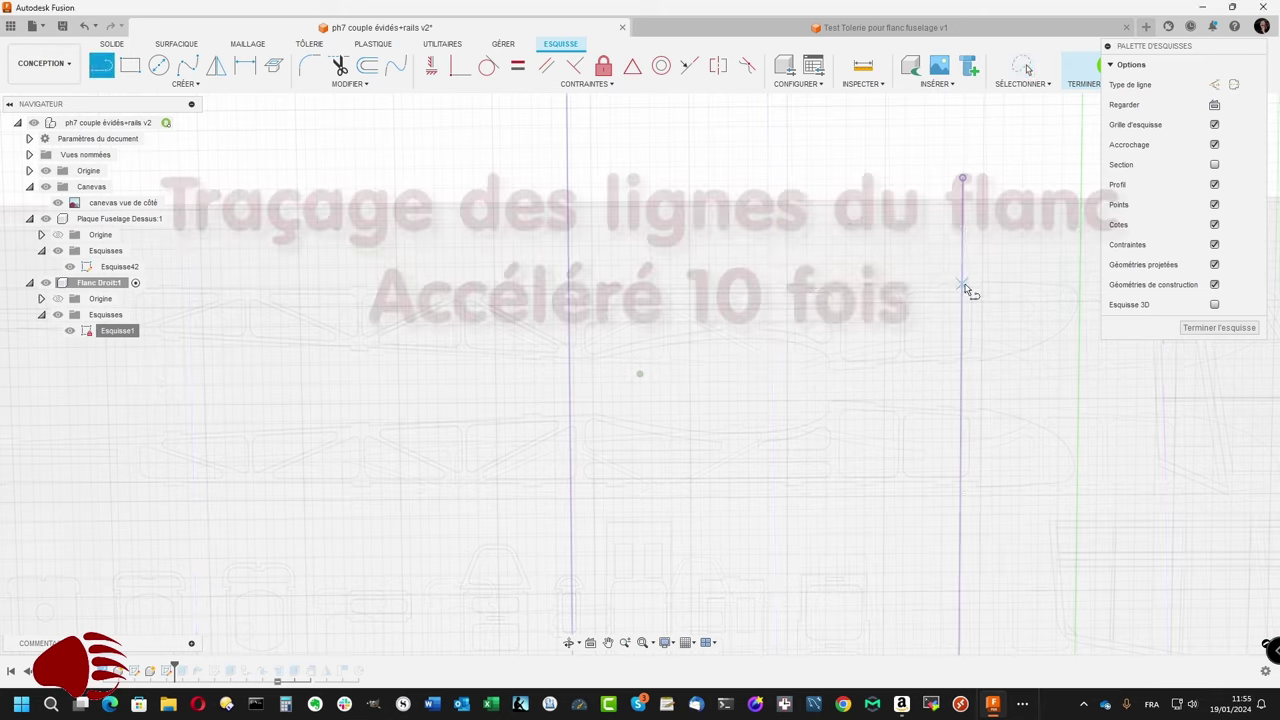
pyautogui.click(271, 371)
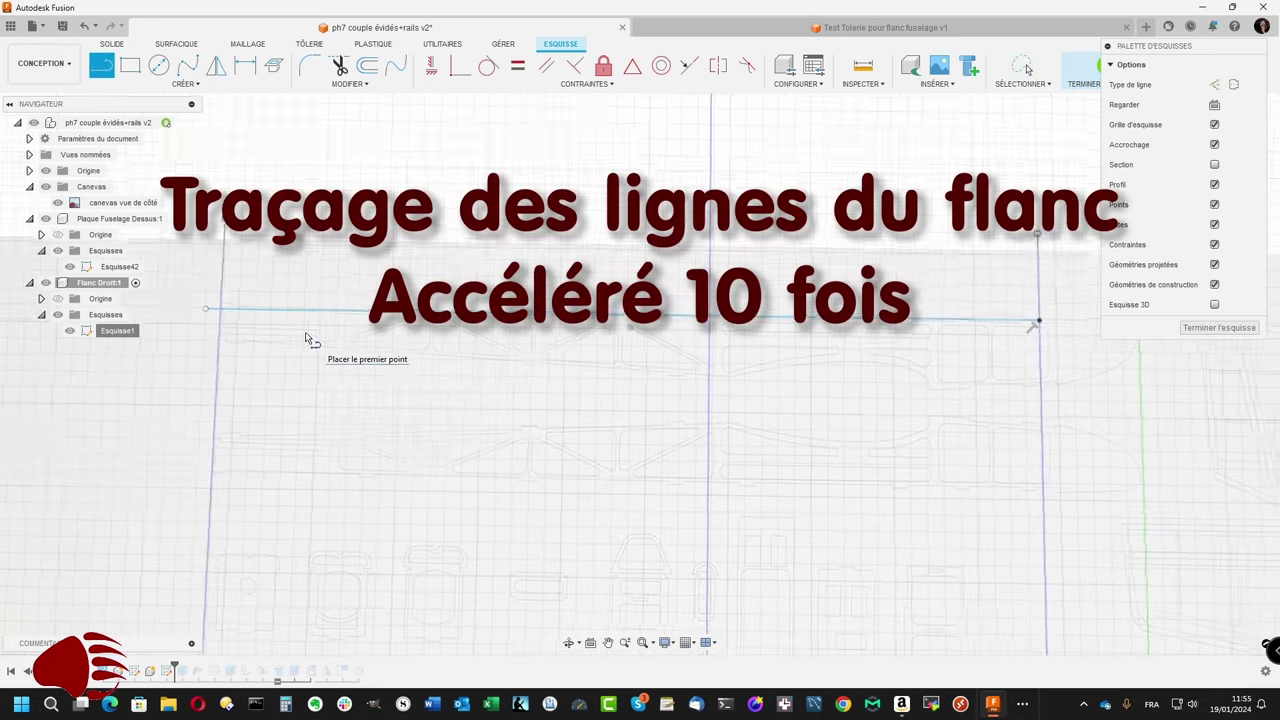
pyautogui.click(208, 347)
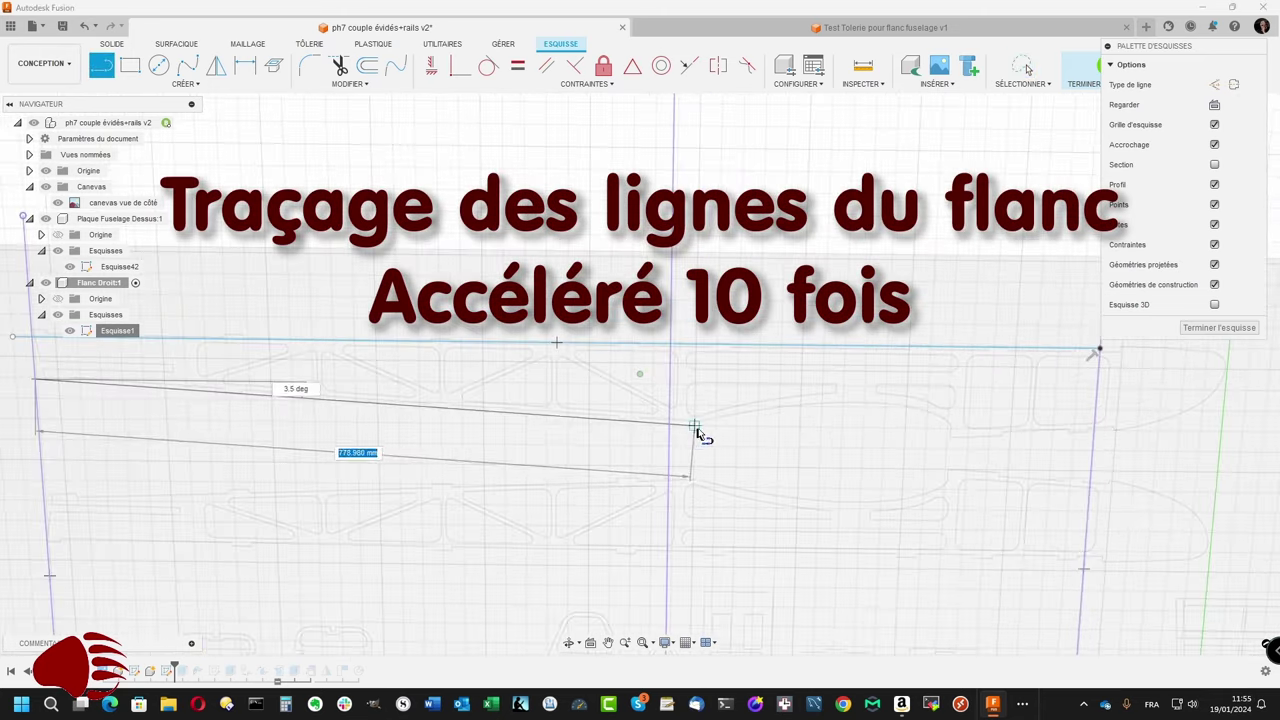
pyautogui.click(708, 430)
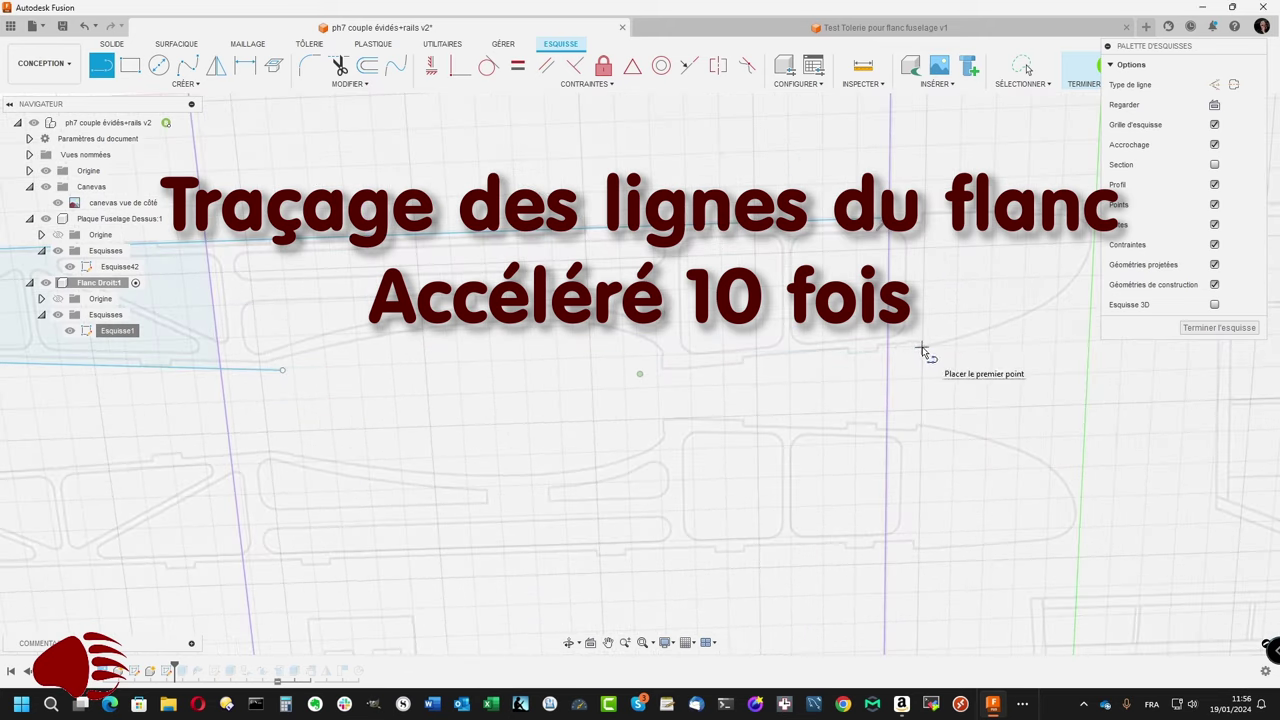
pyautogui.click(940, 364)
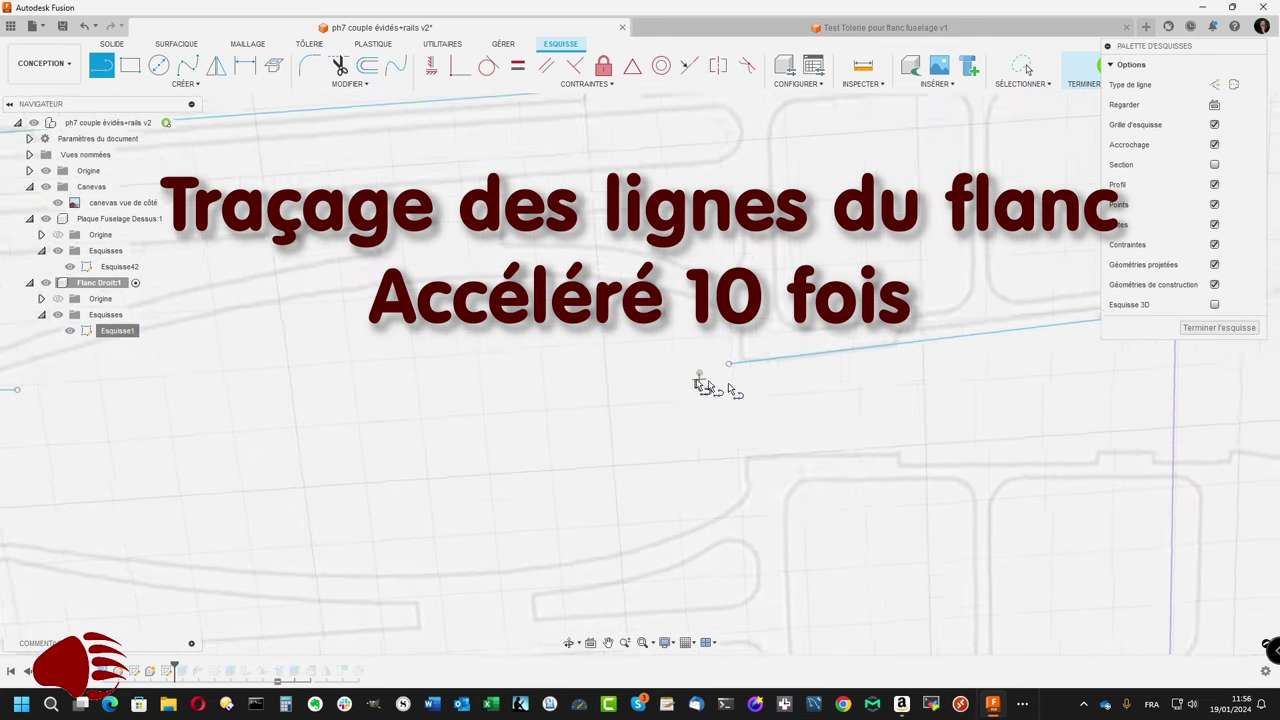
pyautogui.doubleClick(796, 388)
# Step: Trace and reshape a spline along the panel's curved underside
pyautogui.scroll(2, 291, 402)
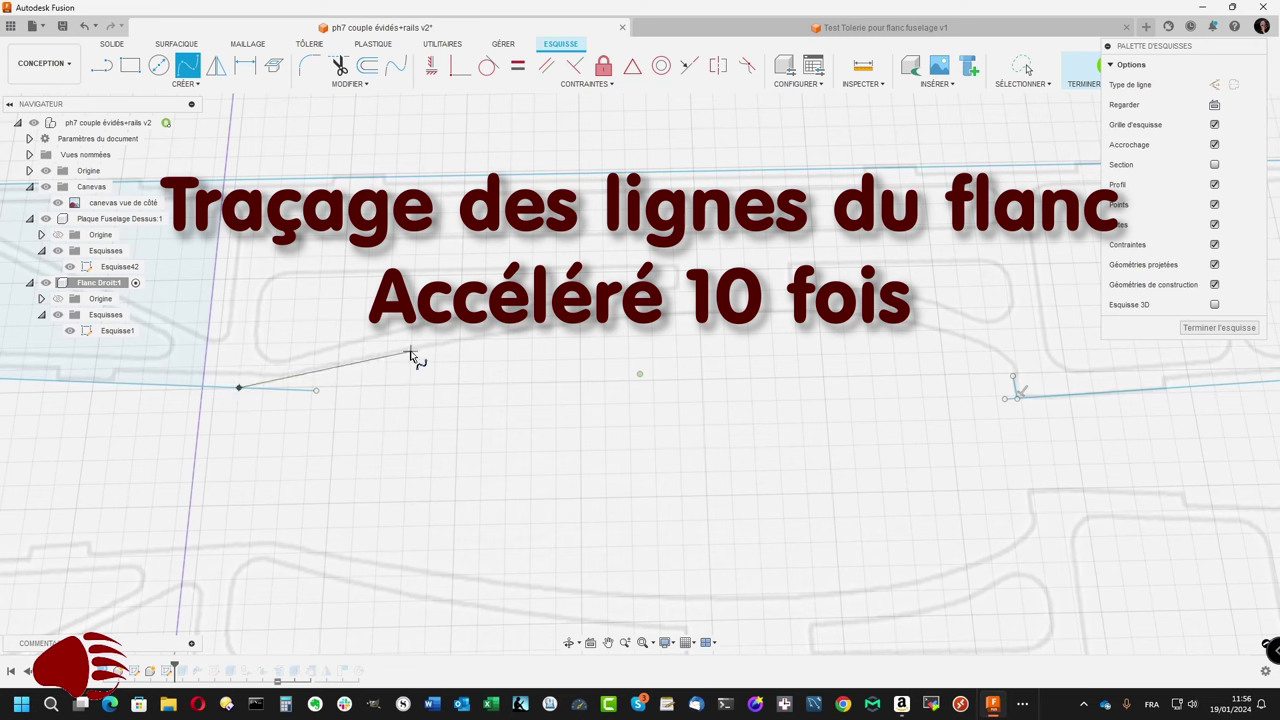
pyautogui.click(988, 382)
pyautogui.scroll(3, 1000, 370)
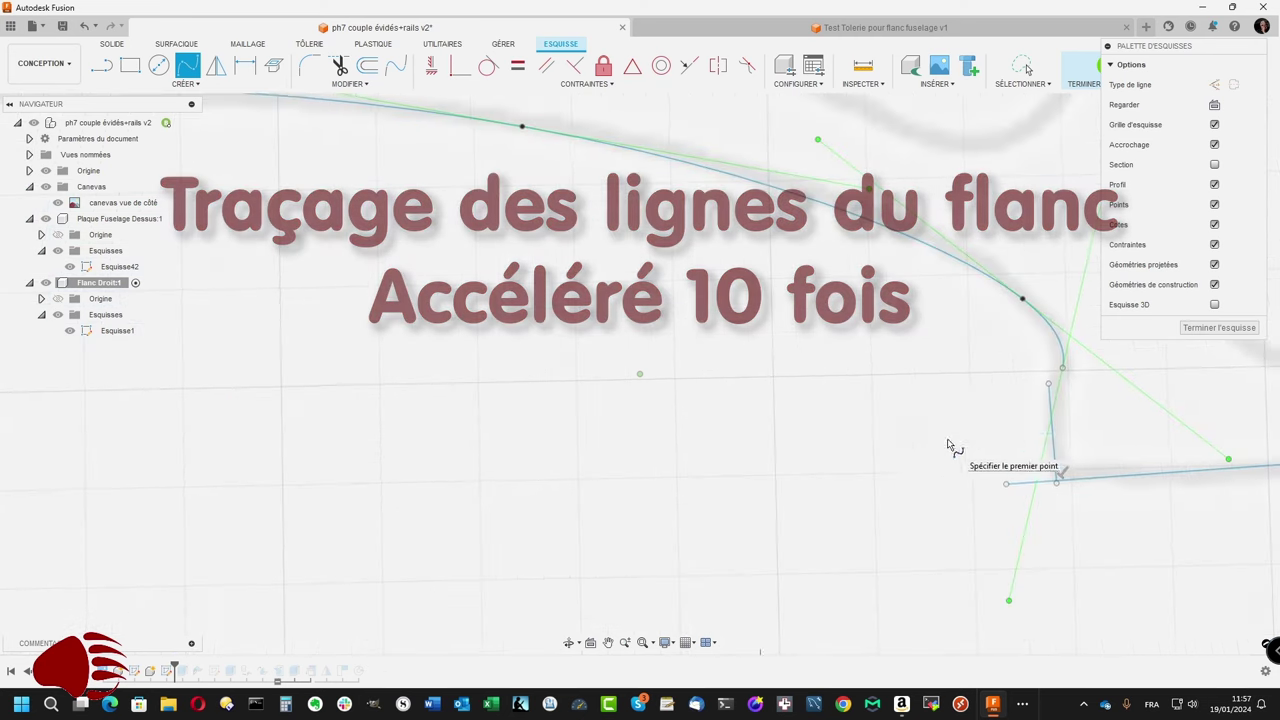
pyautogui.click(1056, 335)
pyautogui.moveTo(1056, 335)
pyautogui.mouseDown(button='middle')
pyautogui.moveTo(1124, 417)
pyautogui.moveTo(1118, 486)
pyautogui.moveTo(880, 570)
pyautogui.moveTo(1000, 457)
pyautogui.moveTo(737, 537)
pyautogui.moveTo(804, 541)
pyautogui.moveTo(843, 491)
pyautogui.moveTo(808, 466)
pyautogui.moveTo(880, 471)
pyautogui.moveTo(827, 511)
pyautogui.moveTo(157, 594)
pyautogui.mouseUp(button='middle')
pyautogui.click(1128, 445)
pyautogui.click(1122, 484)
pyautogui.click(1000, 457)
pyautogui.click(808, 466)
pyautogui.moveTo(200, 497)
pyautogui.keyDown('shift'); pyautogui.mouseDown(button='middle')
pyautogui.moveTo(138, 494)
pyautogui.moveTo(163, 503)
pyautogui.mouseUp(button='middle'); pyautogui.keyUp('shift')
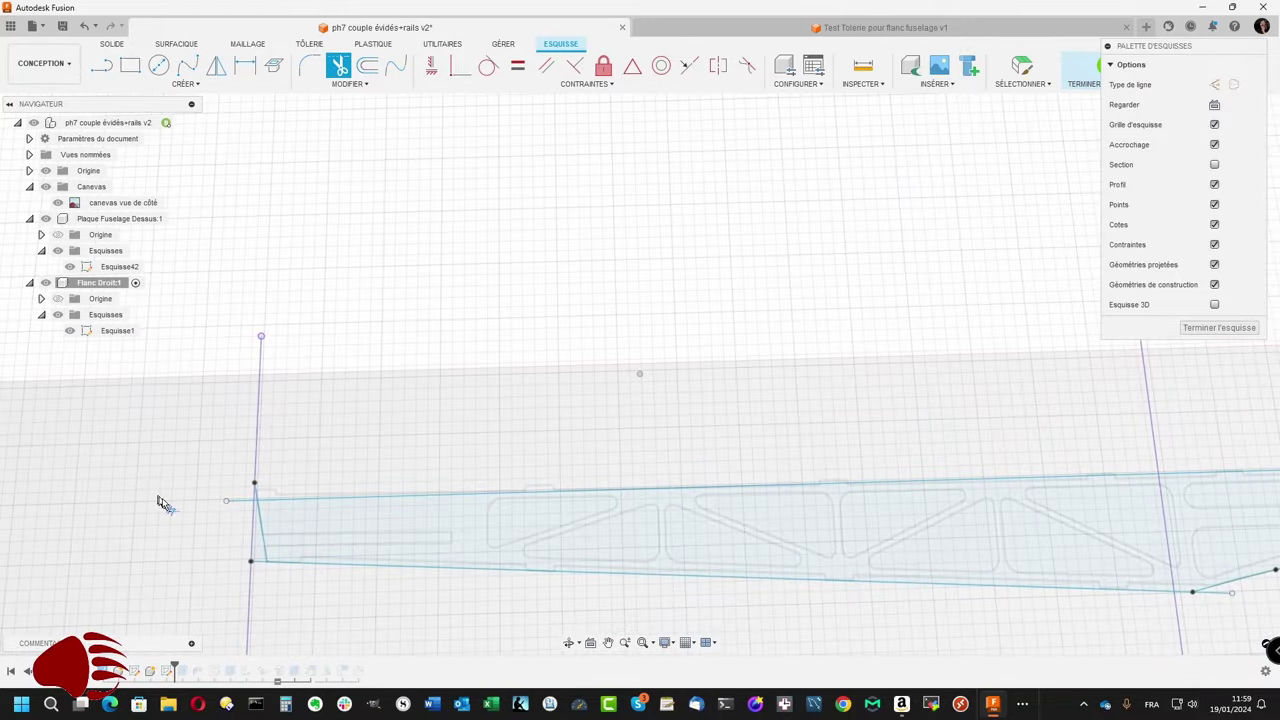
pyautogui.moveTo(257, 557)
pyautogui.keyDown('shift'); pyautogui.mouseDown(button='middle')
pyautogui.moveTo(53, 565)
pyautogui.moveTo(722, 625)
pyautogui.moveTo(766, 571)
pyautogui.moveTo(908, 651)
pyautogui.mouseUp(button='middle'); pyautogui.keyUp('shift')
pyautogui.press('t')
pyautogui.press('Escape')
pyautogui.keyDown('shift'); pyautogui.moveTo(935, 378); pyautogui.dragTo(991, 591, button='middle'); pyautogui.keyUp('shift')
pyautogui.press('Escape')
pyautogui.keyDown('shift'); pyautogui.moveTo(971, 534); pyautogui.dragTo(981, 523, button='middle'); pyautogui.keyUp('shift')
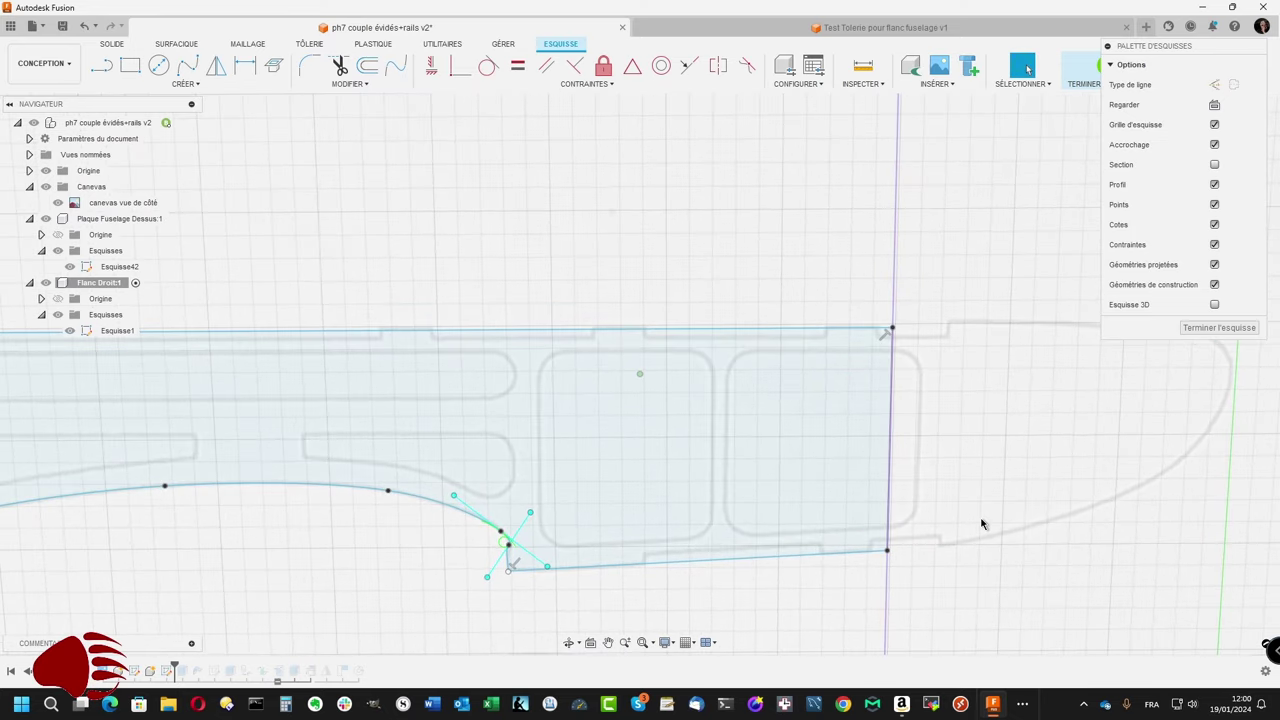
# Step: Draw a spline following the side panel's nose curve
pyautogui.click(187, 65)
pyautogui.moveTo(938, 333); pyautogui.dragTo(838, 327, button='middle')
pyautogui.click(1108, 363)
pyautogui.click(1050, 458)
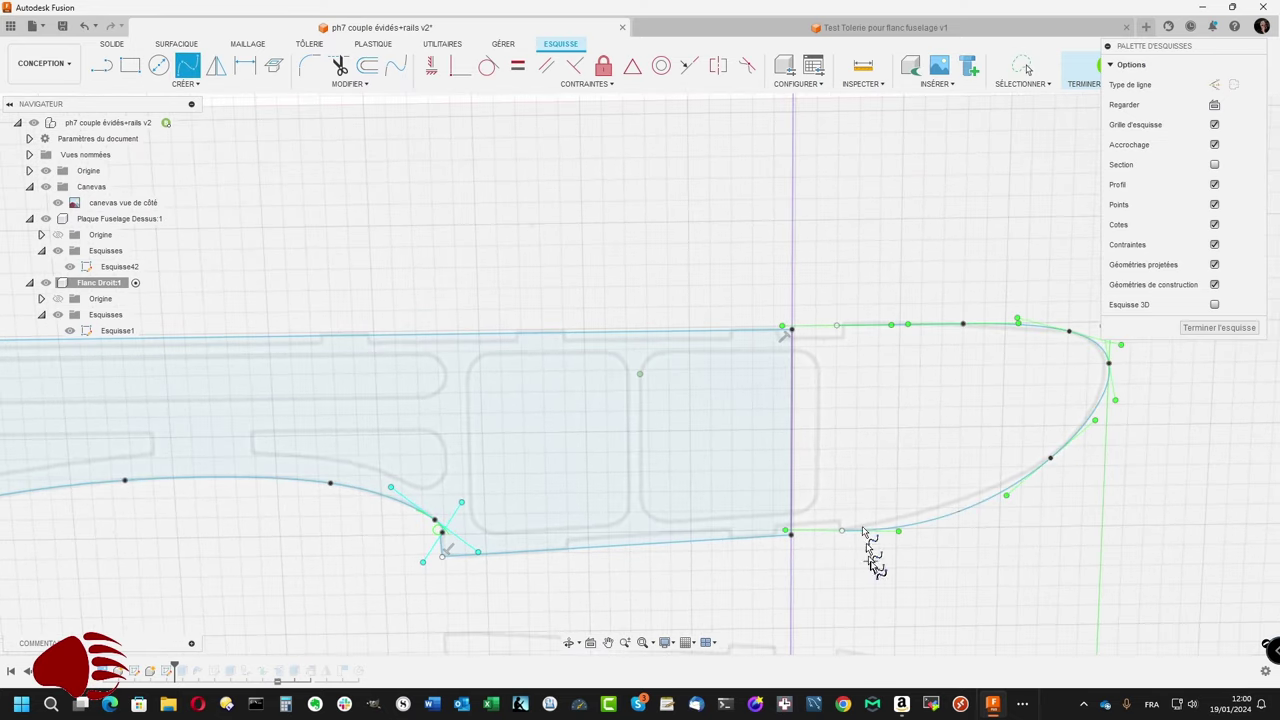
pyautogui.doubleClick(848, 530)
pyautogui.click(1003, 497)
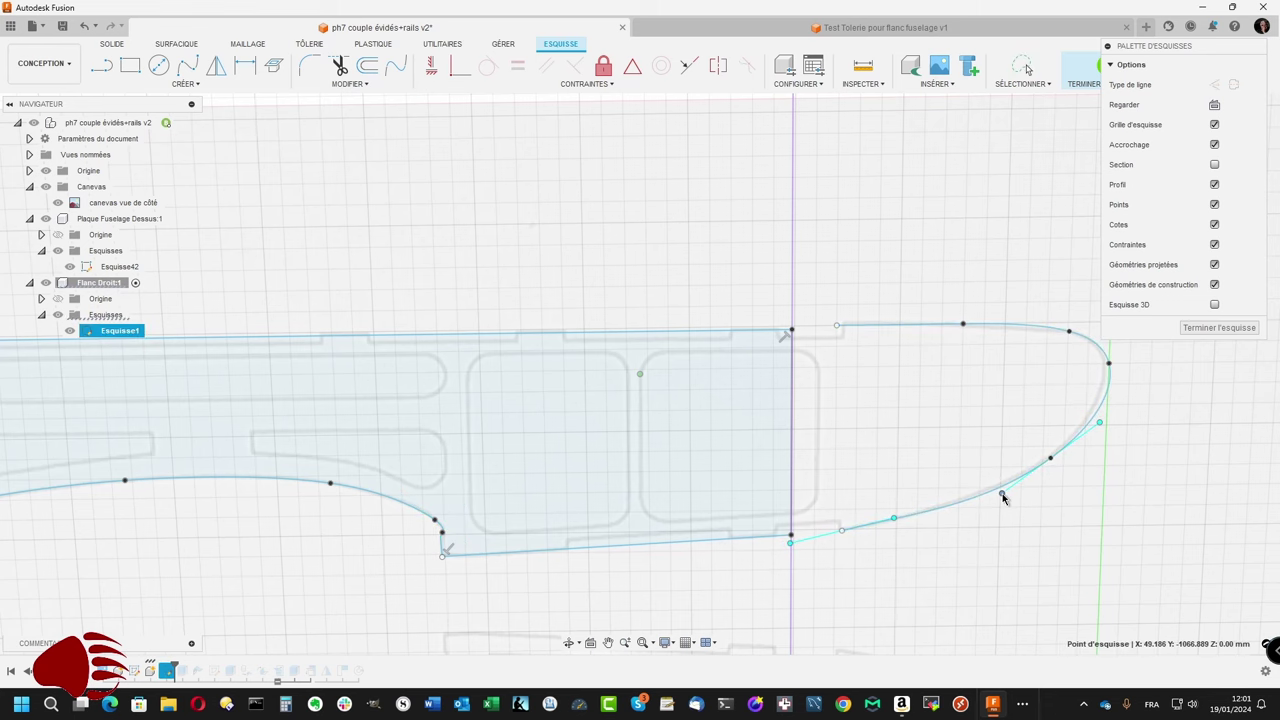
pyautogui.moveTo(1003, 497); pyautogui.dragTo(813, 517, button='middle')
pyautogui.scroll(3, 787, 316)
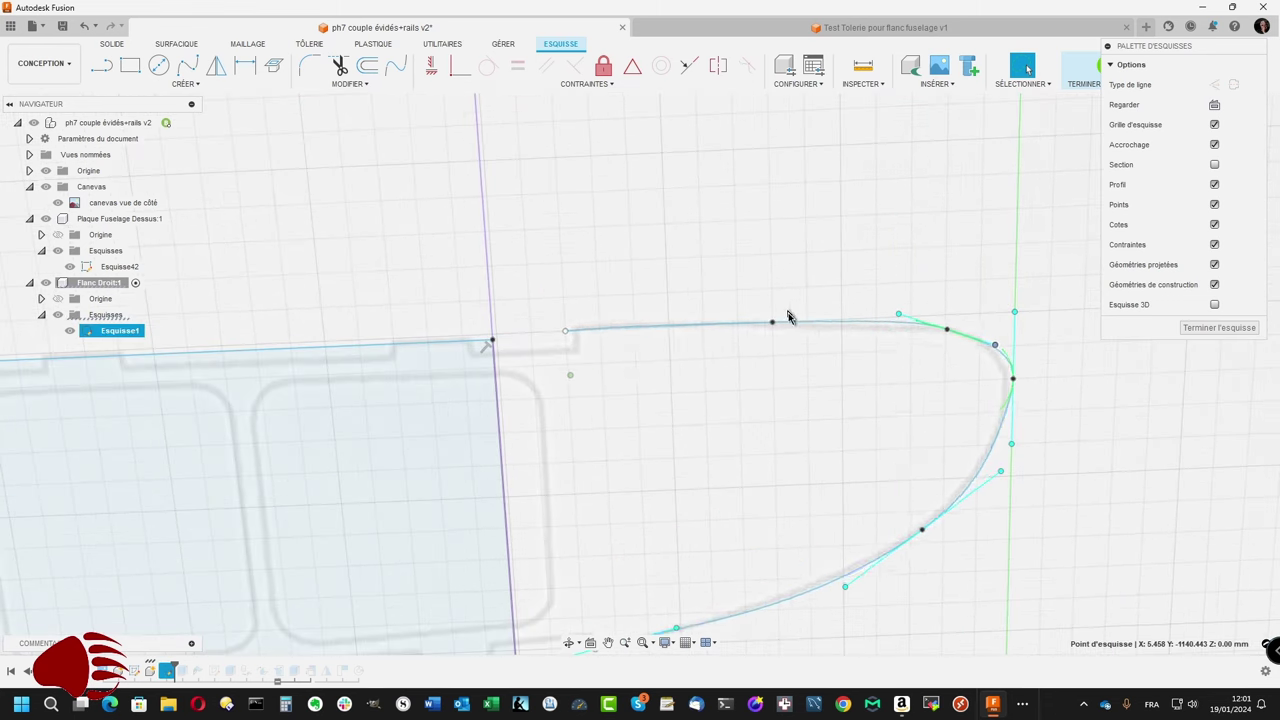
pyautogui.scroll(-2, 700, 330)
pyautogui.scroll(2, 834, 374)
pyautogui.scroll(2, 800, 370)
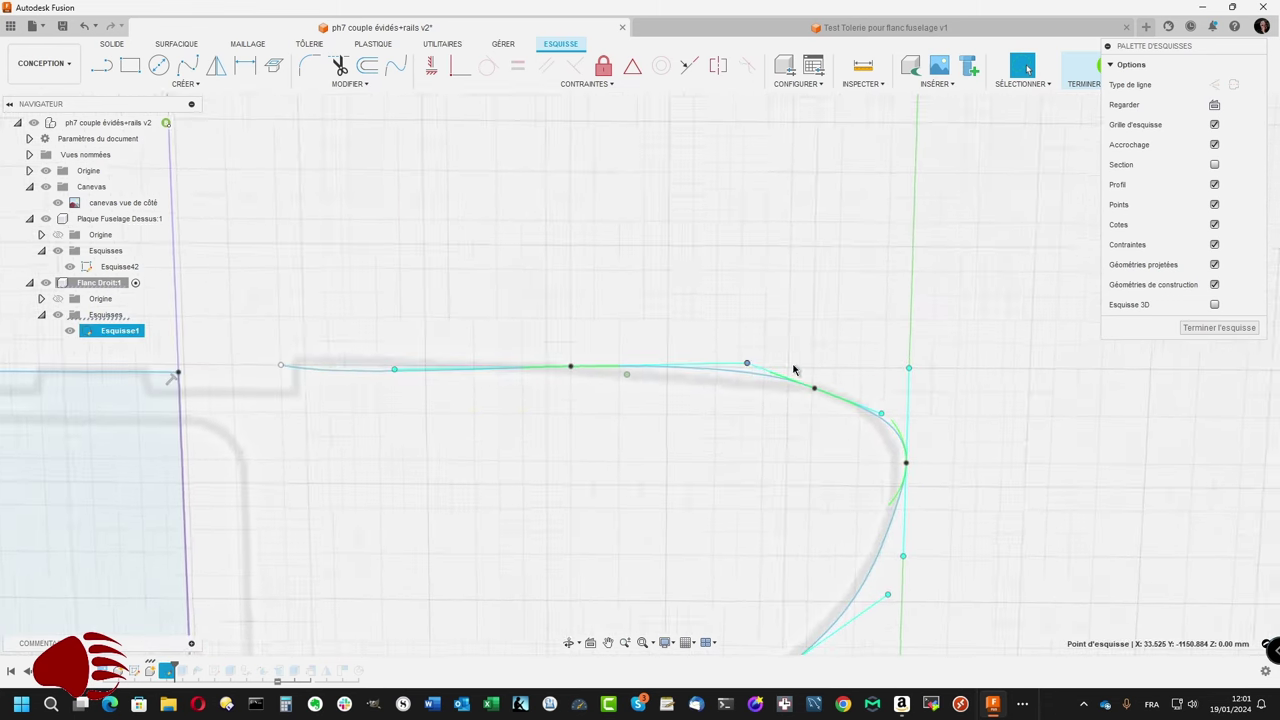
pyautogui.scroll(-2, 793, 370)
pyautogui.scroll(2, 843, 520)
pyautogui.scroll(-3, 829, 486)
pyautogui.scroll(1, 825, 418)
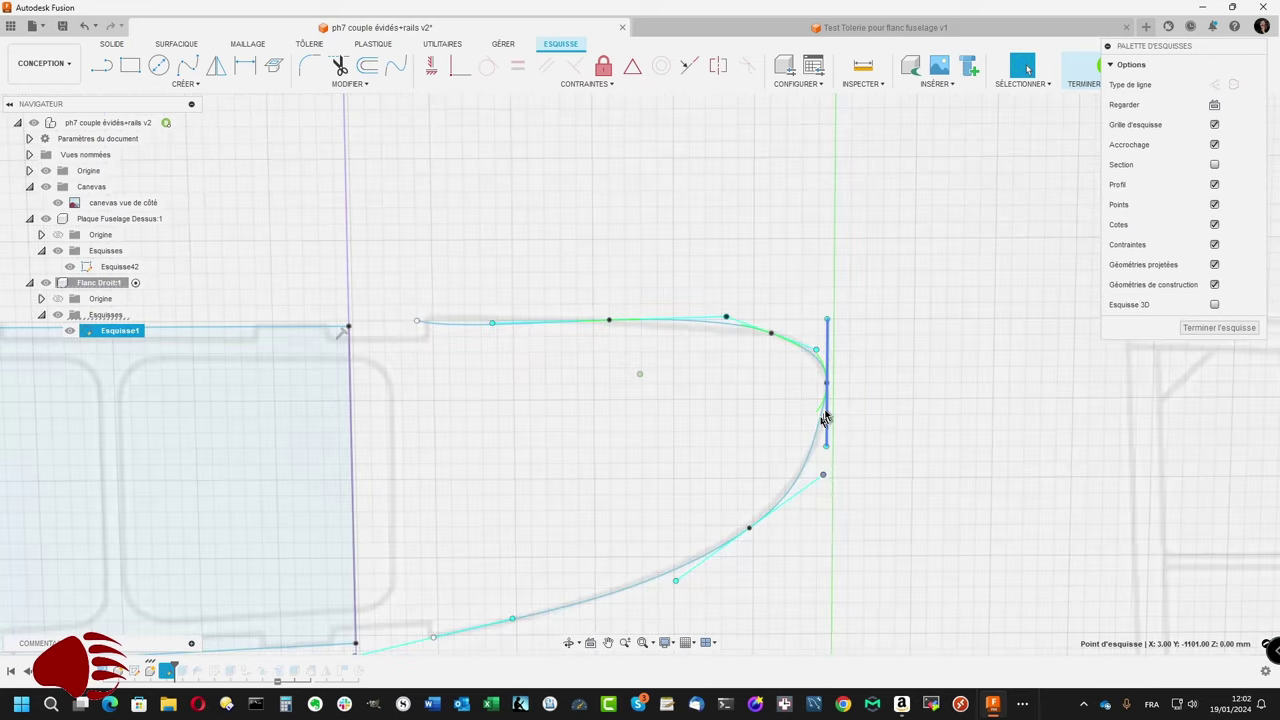
pyautogui.moveTo(826, 321); pyautogui.dragTo(814, 328)
pyautogui.scroll(-1, 814, 328)
# Step: Move the nose spline by 120 mm
pyautogui.rightClick(790, 549)
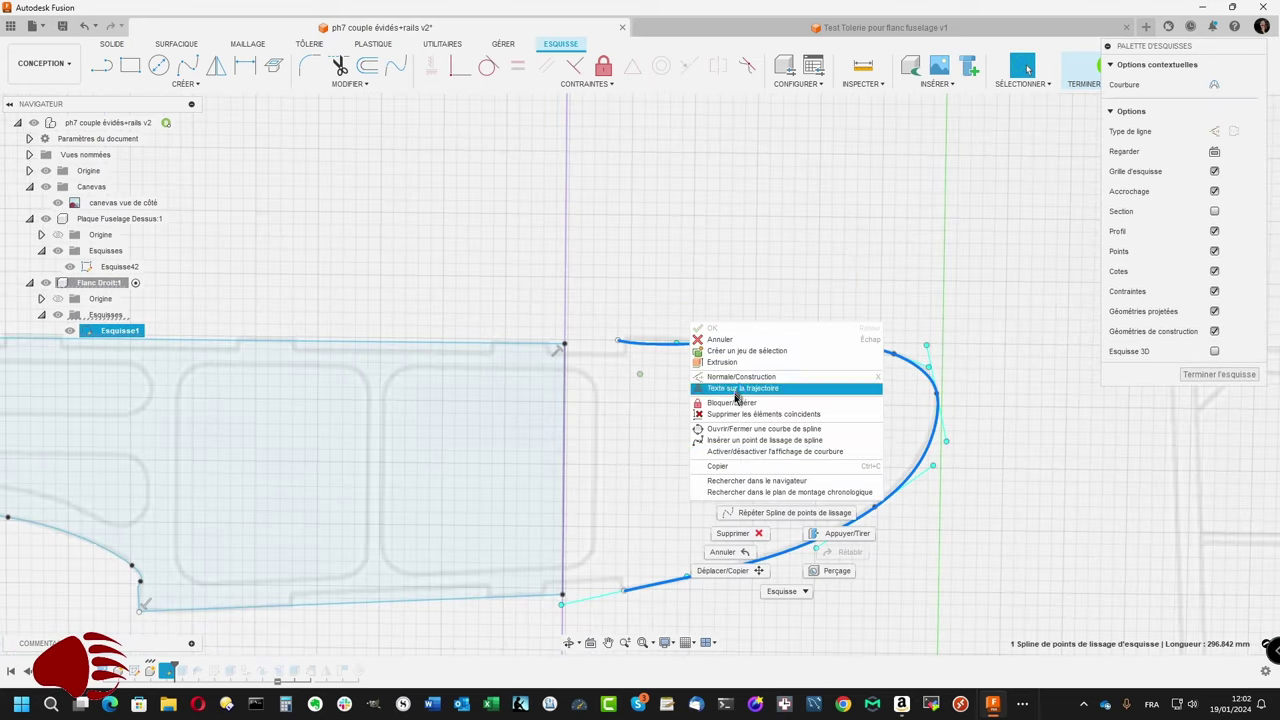
pyautogui.click(725, 570)
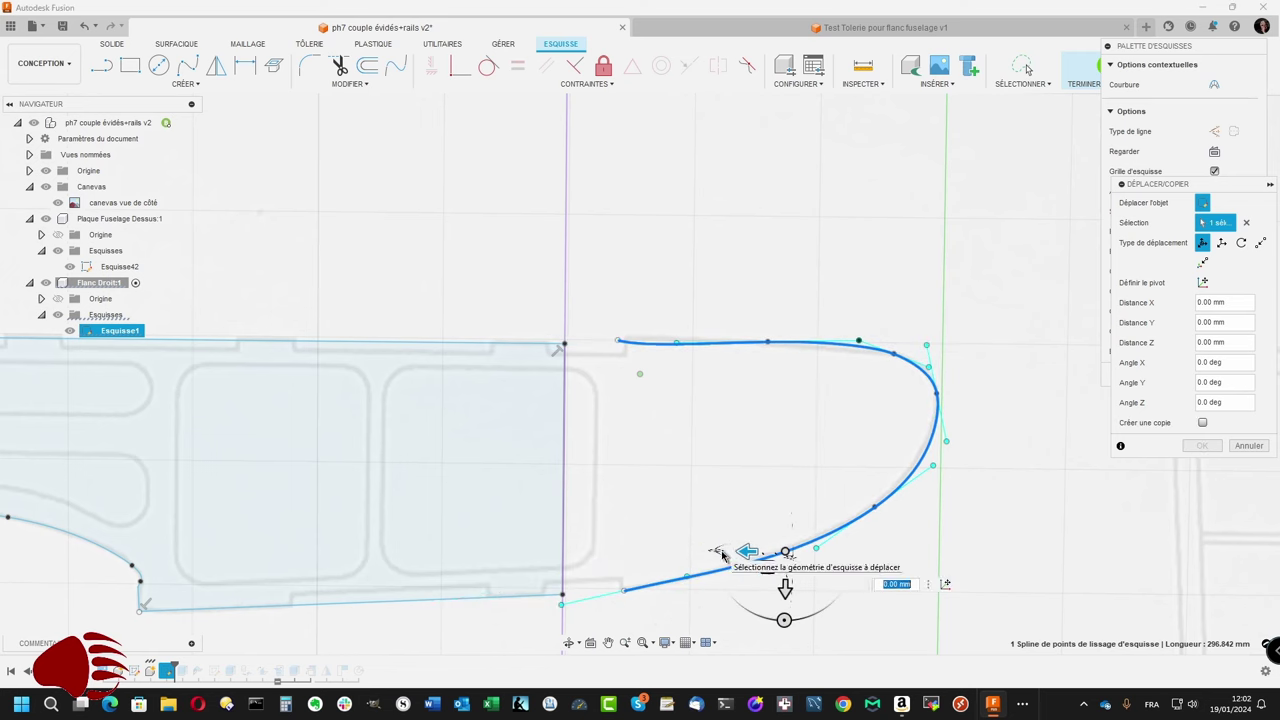
pyautogui.write('120')
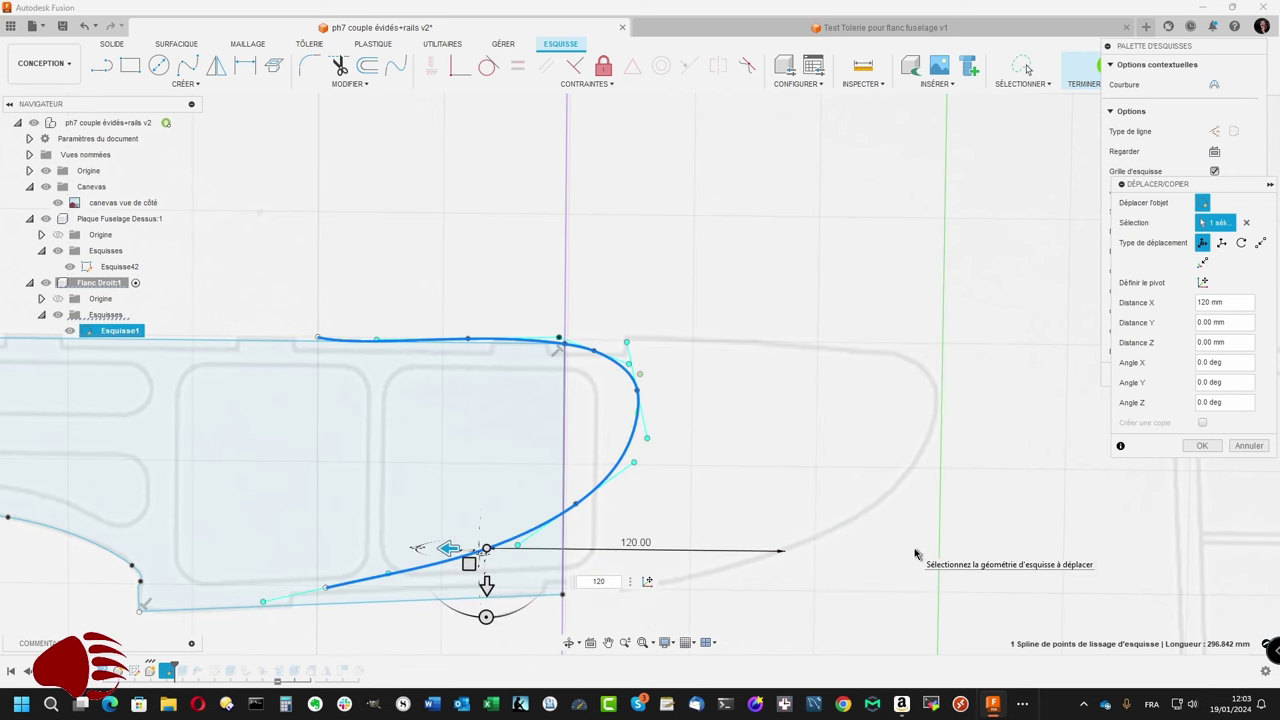
pyautogui.press('Return')
pyautogui.scroll(5, 712, 313)
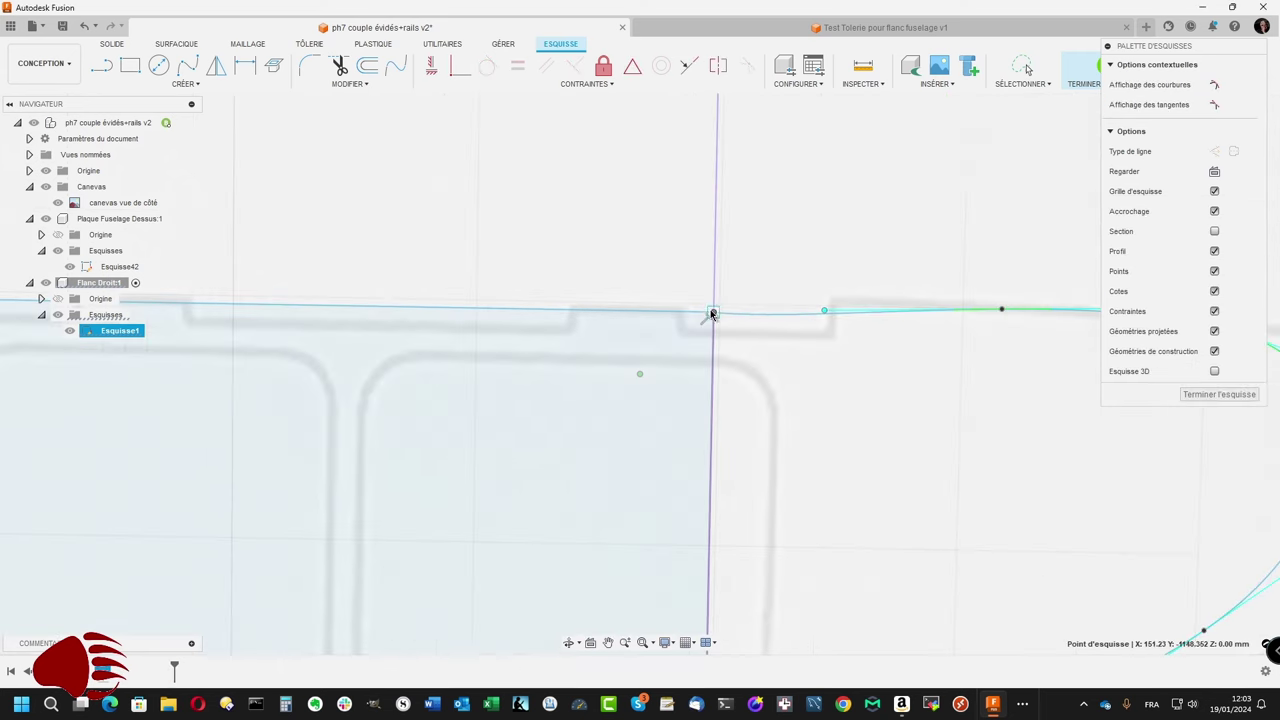
pyautogui.scroll(-5, 712, 313)
pyautogui.scroll(2, 694, 526)
pyautogui.scroll(4, 749, 457)
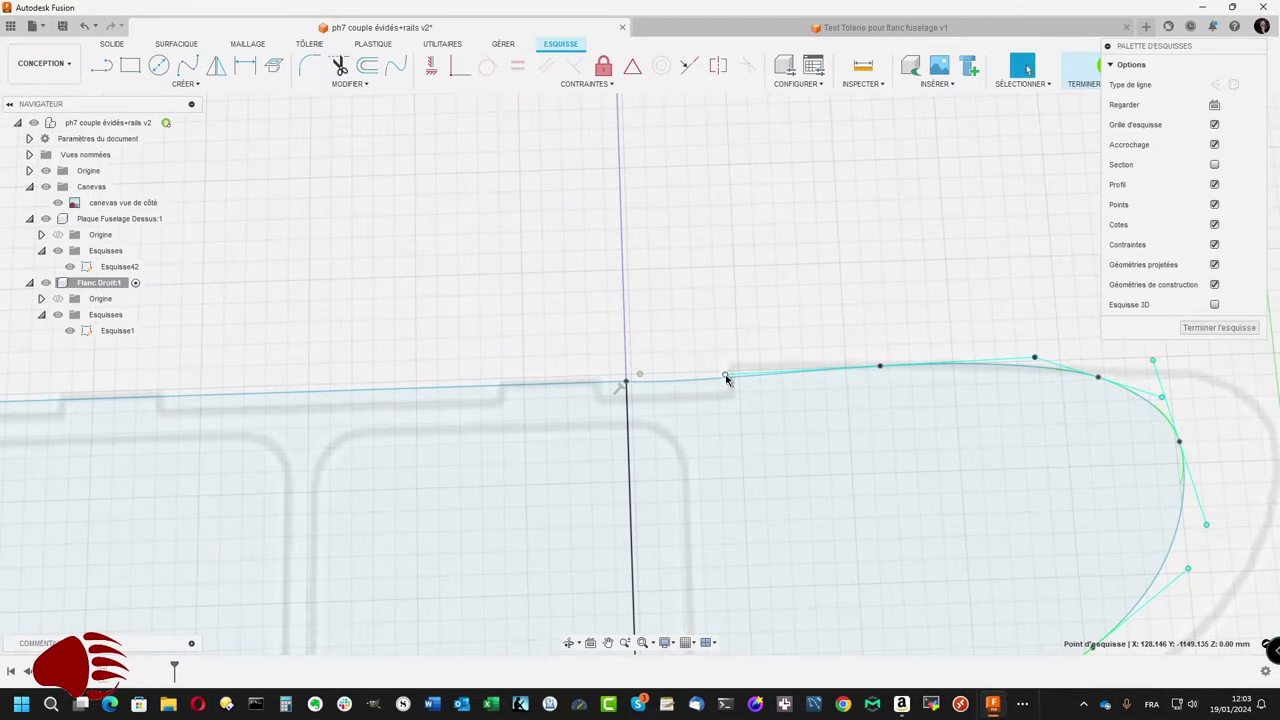
pyautogui.moveTo(726, 378); pyautogui.dragTo(1038, 298)
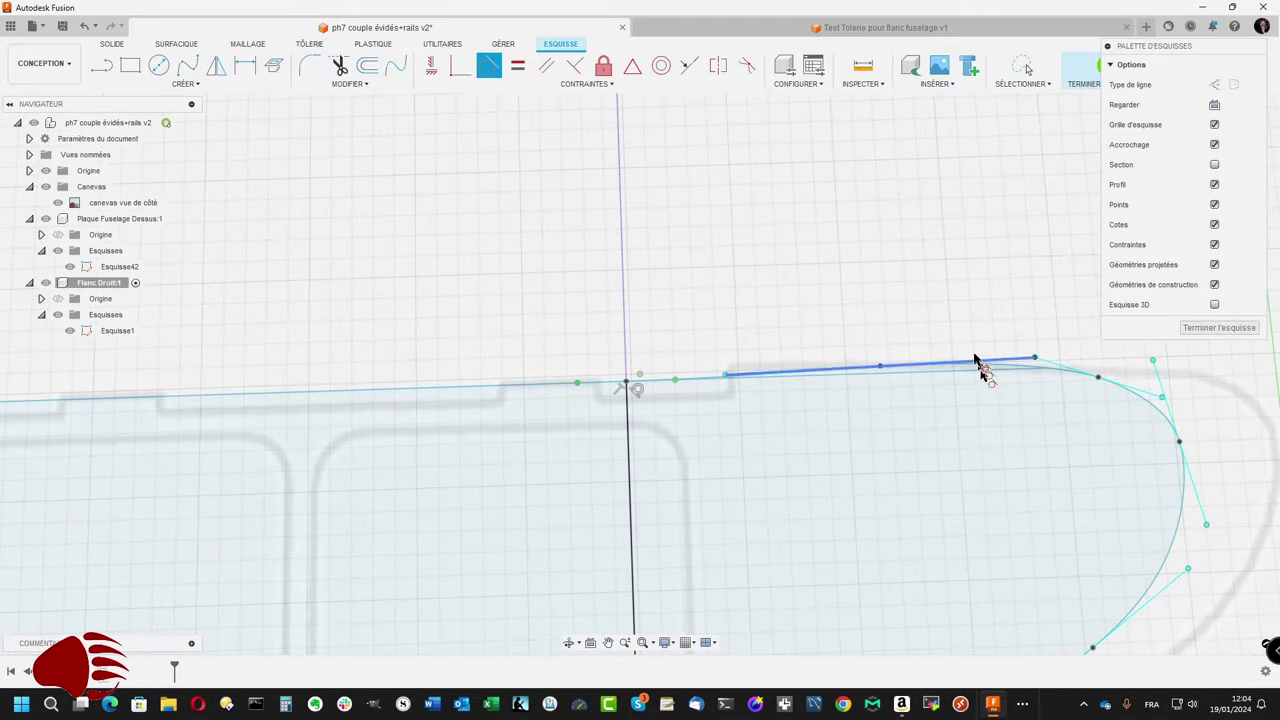
pyautogui.press('Escape')
pyautogui.scroll(1, 846, 354)
pyautogui.scroll(-2, 914, 323)
pyautogui.scroll(3, 800, 405)
pyautogui.scroll(-2, 657, 420)
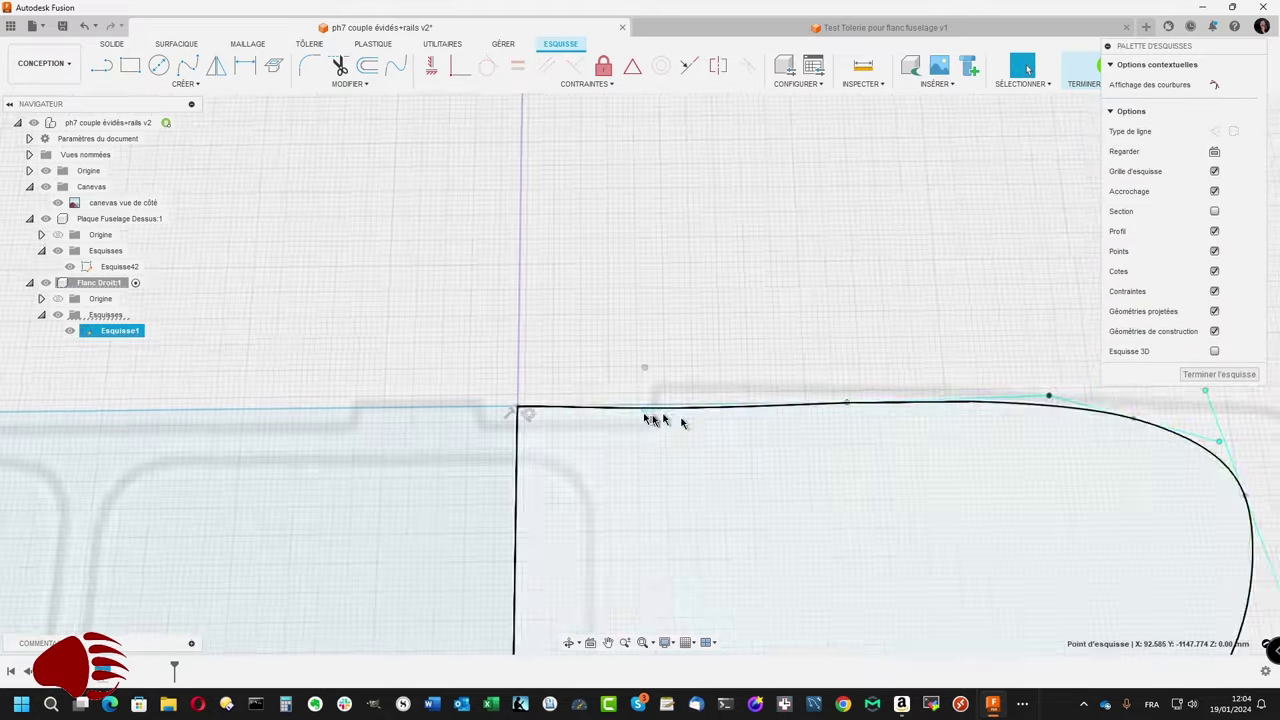
pyautogui.scroll(2, 749, 386)
# Step: Trim the overlapping piece of the top curve and finish the sketch
pyautogui.press('t')
pyautogui.scroll(2, 566, 480)
pyautogui.scroll(-1, 720, 417)
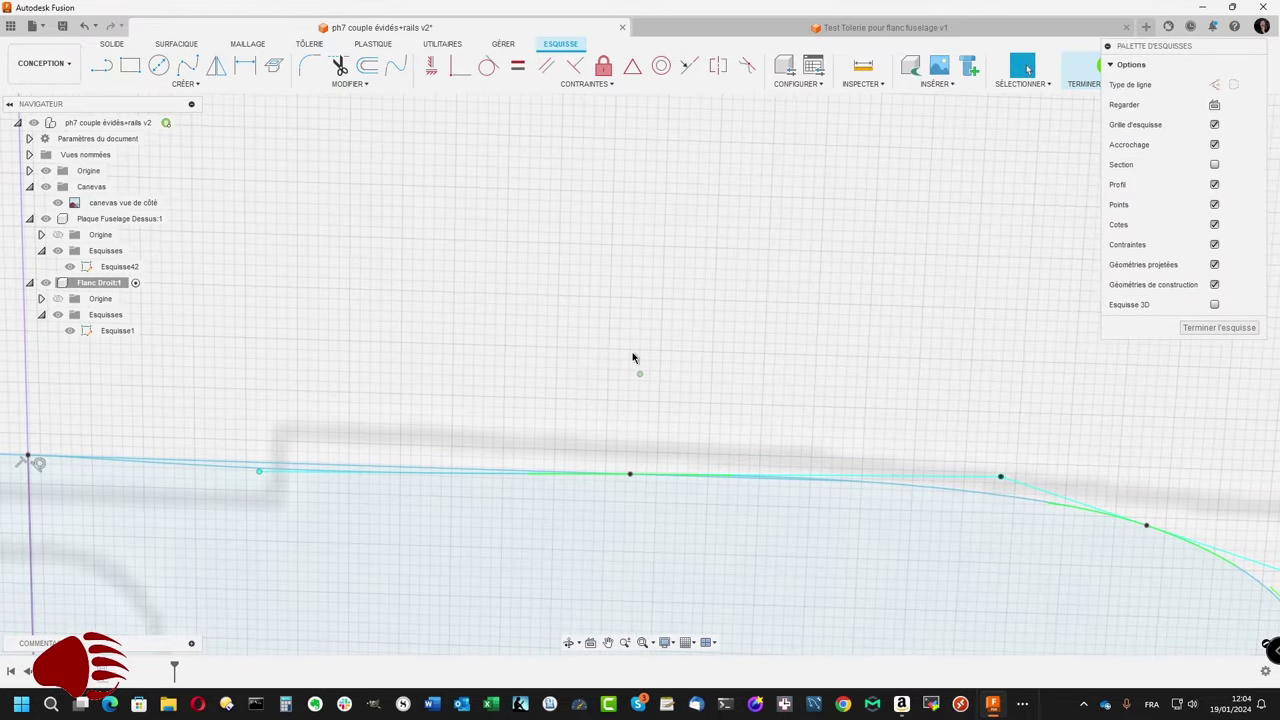
pyautogui.click(185, 83)
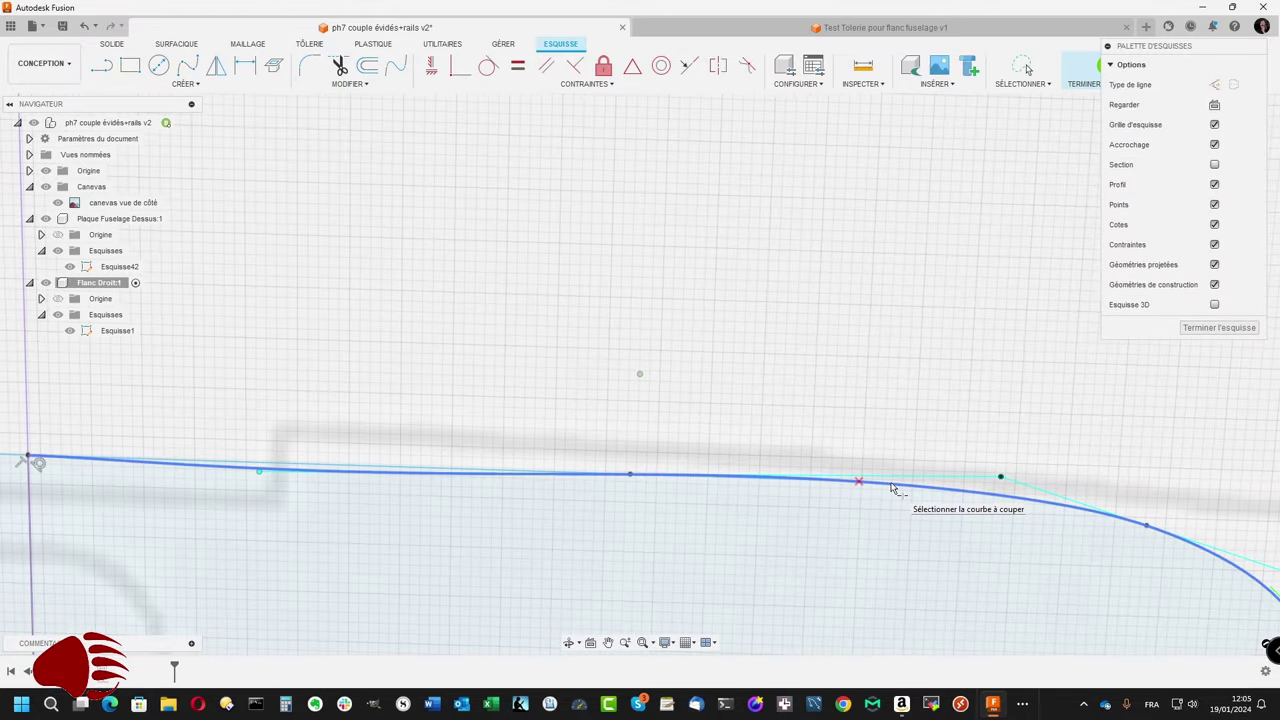
pyautogui.click(893, 488)
pyautogui.scroll(1, 383, 471)
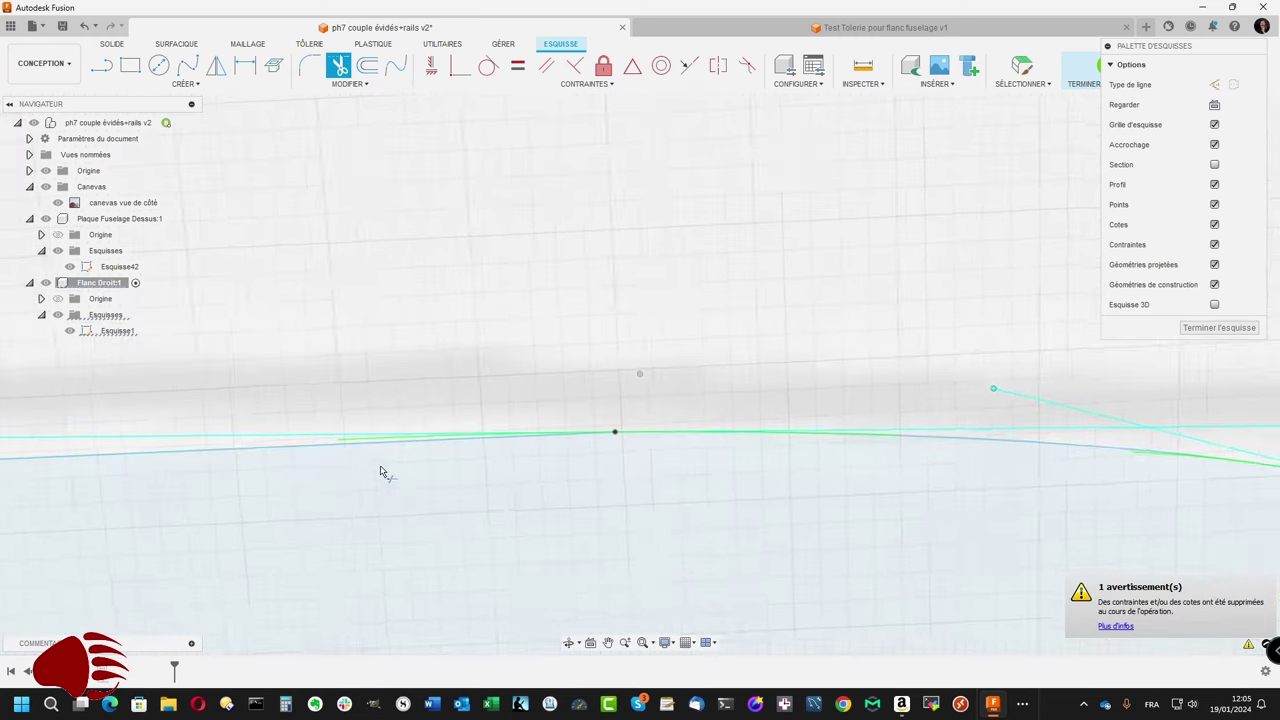
pyautogui.scroll(-3, 430, 474)
pyautogui.scroll(-2, 430, 474)
pyautogui.click(1218, 327)
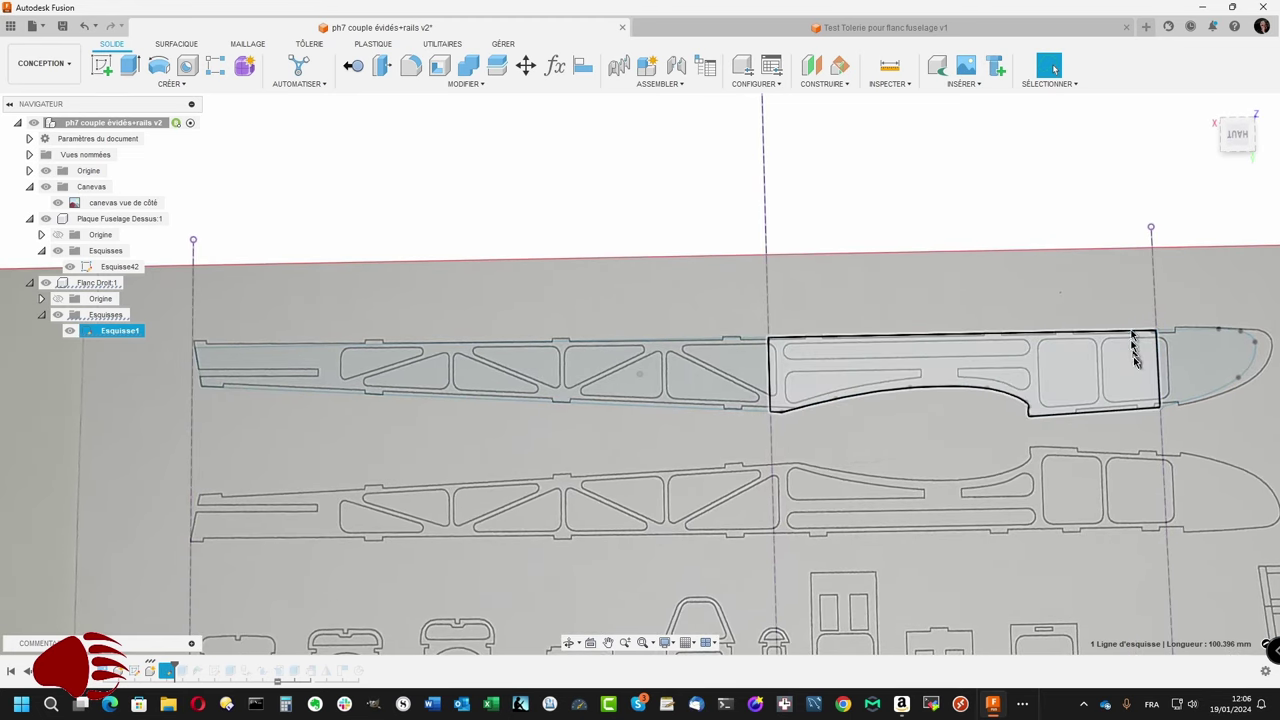
# Step: Make Flanc Droit:1 the active component
pyautogui.click(1174, 362)
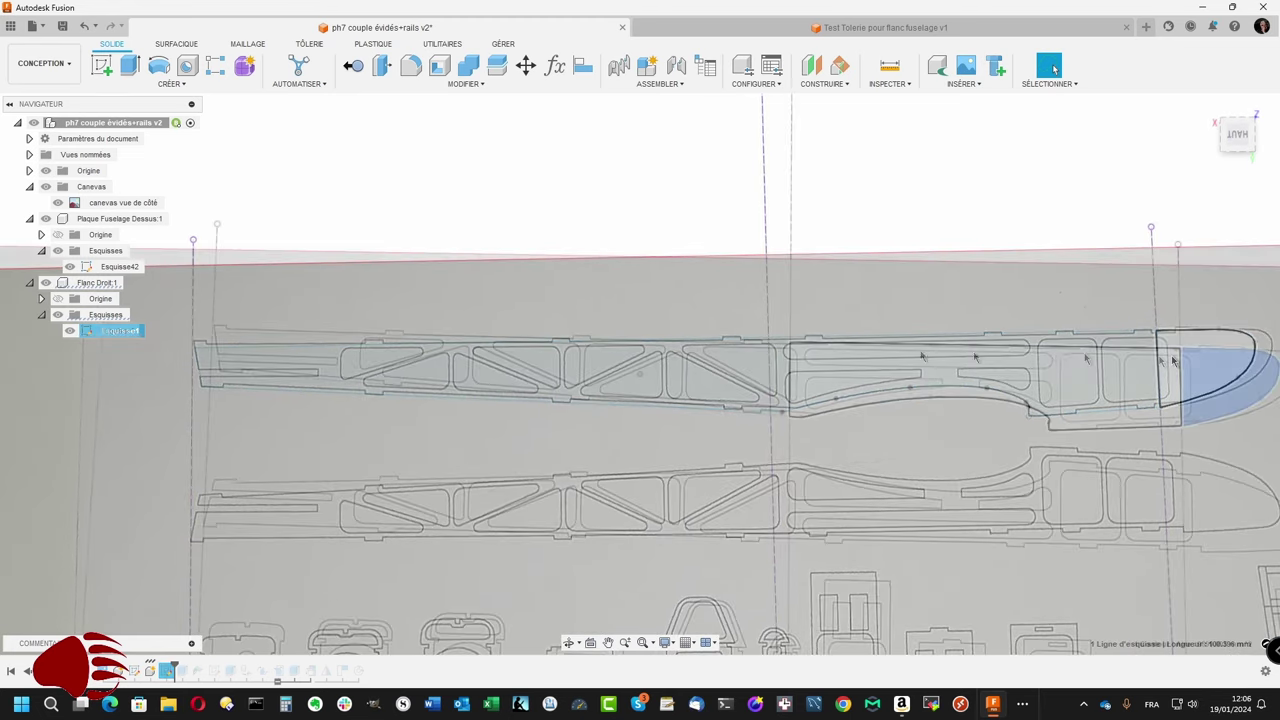
pyautogui.click(129, 283)
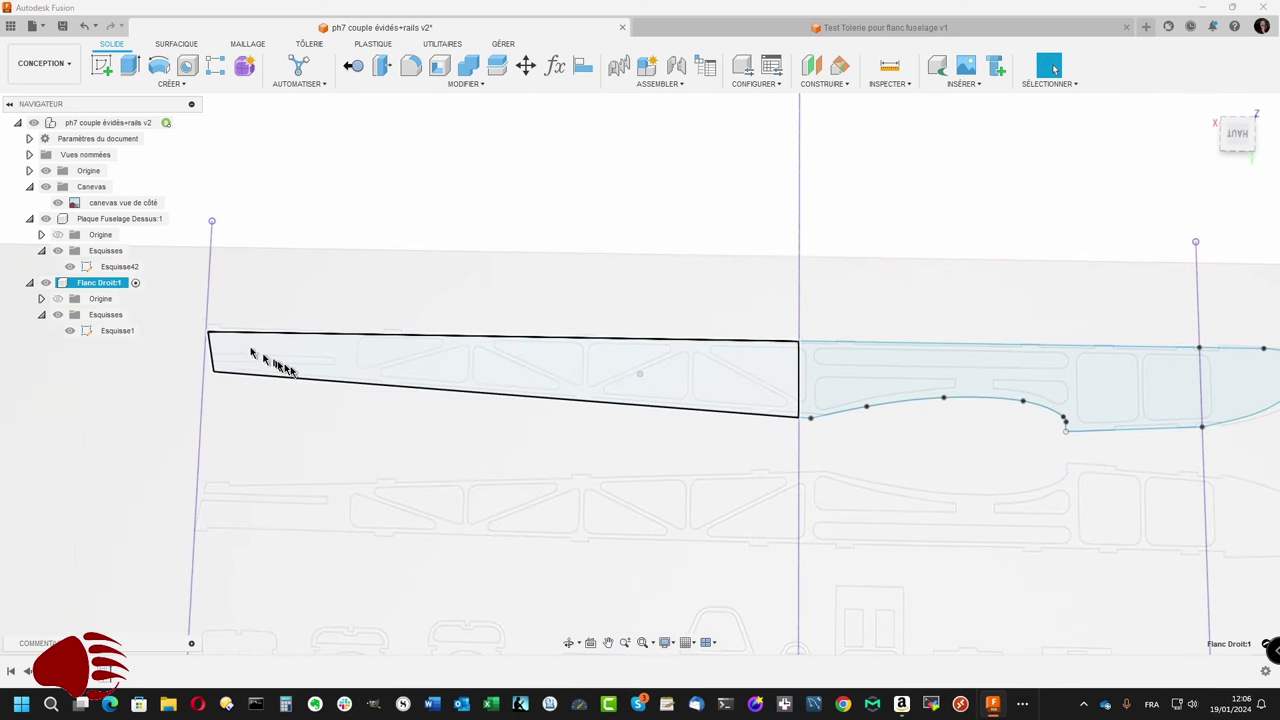
pyautogui.scroll(1, 700, 449)
pyautogui.scroll(4, 777, 449)
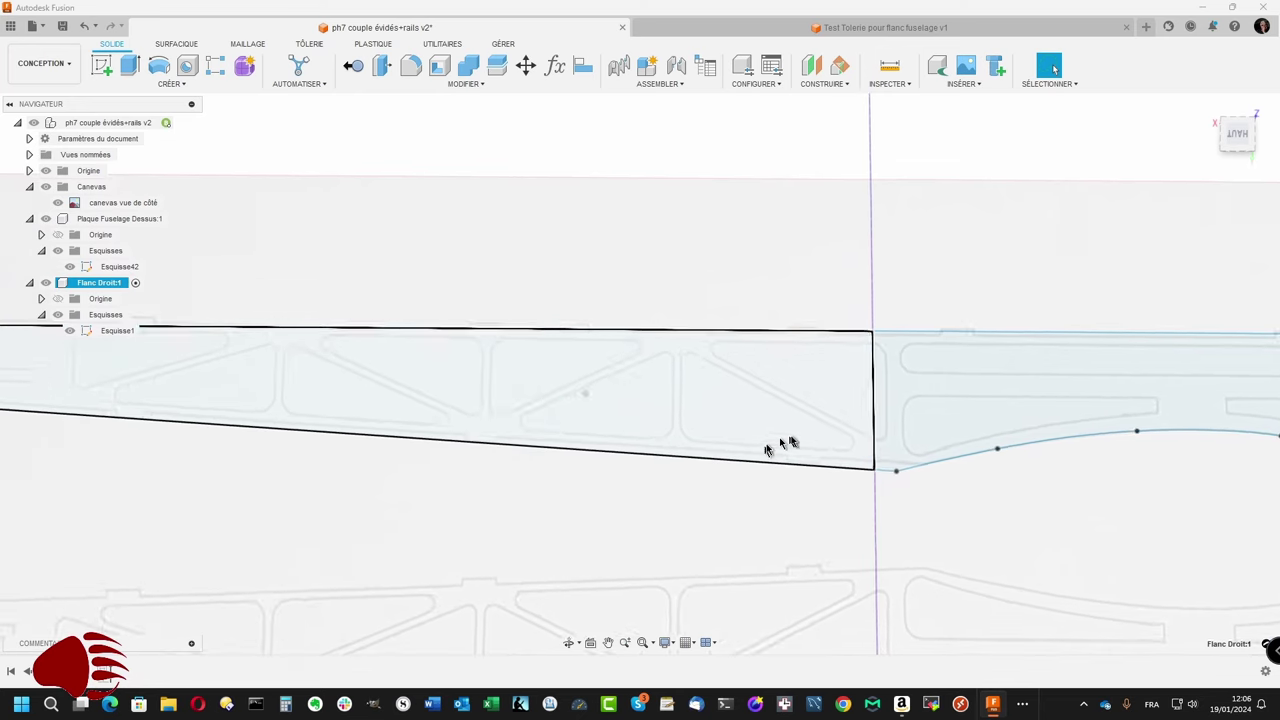
pyautogui.click(874, 528)
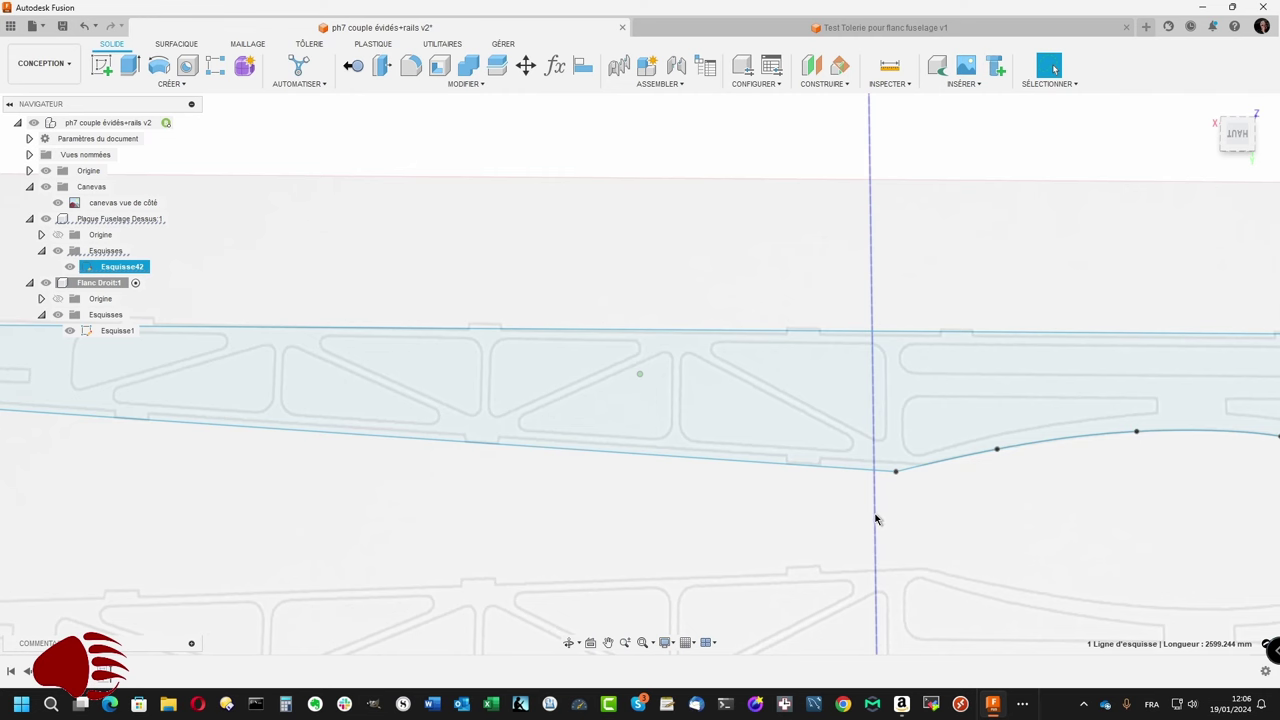
pyautogui.scroll(-3, 877, 517)
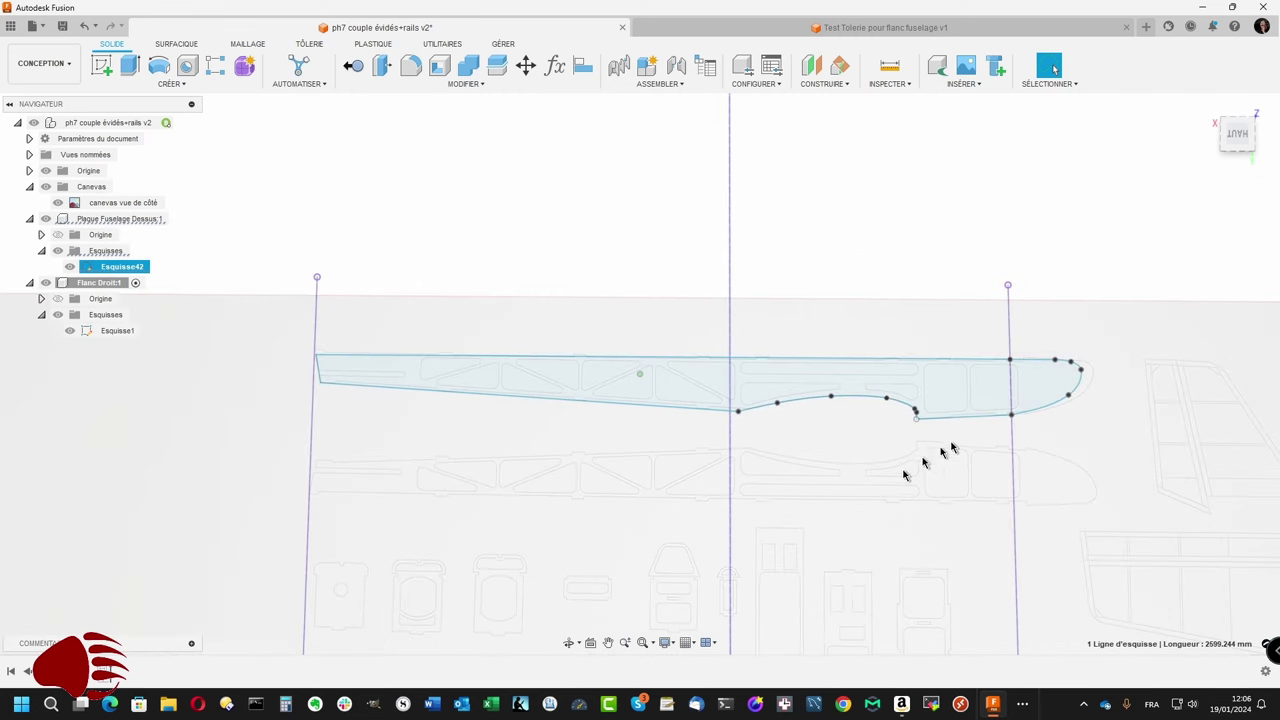
pyautogui.scroll(1, 1018, 396)
# Step: Select the middle, nose and left profiles of the side panel outline
pyautogui.click(1058, 398)
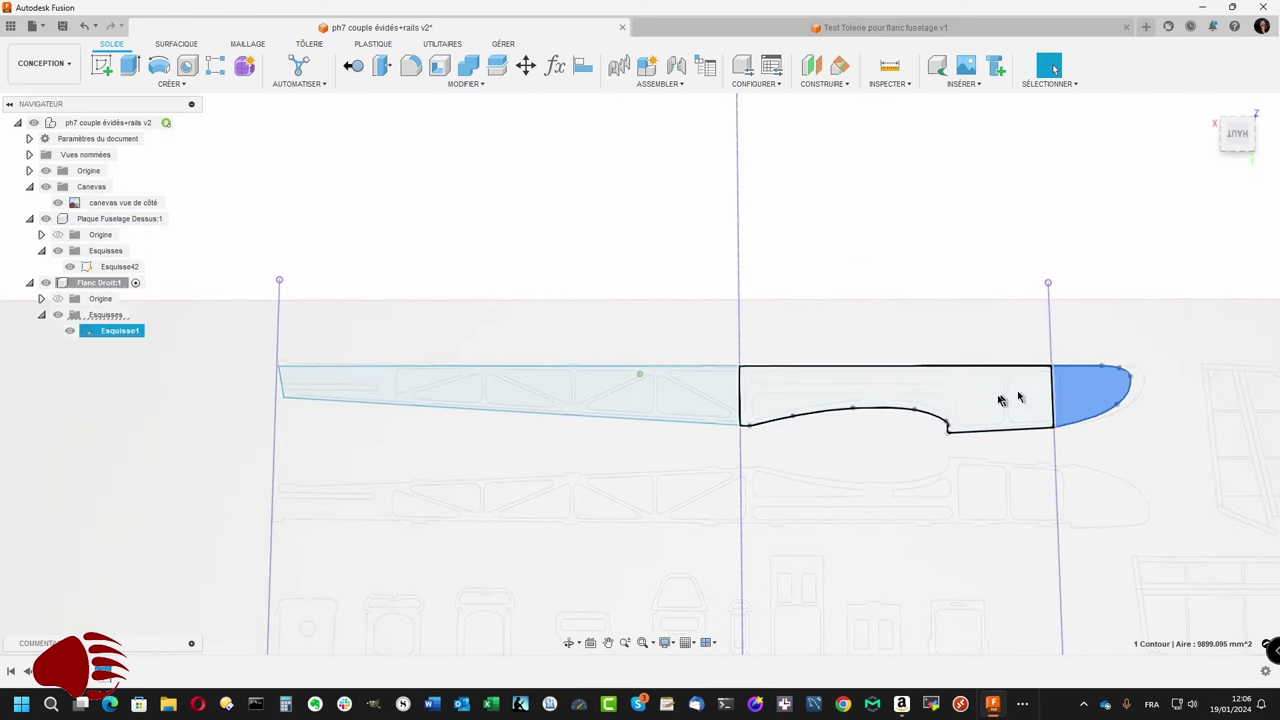
pyautogui.keyDown('shift'); pyautogui.click(963, 400); pyautogui.keyUp('shift')
pyautogui.keyDown('shift'); pyautogui.click(725, 399); pyautogui.keyUp('shift')
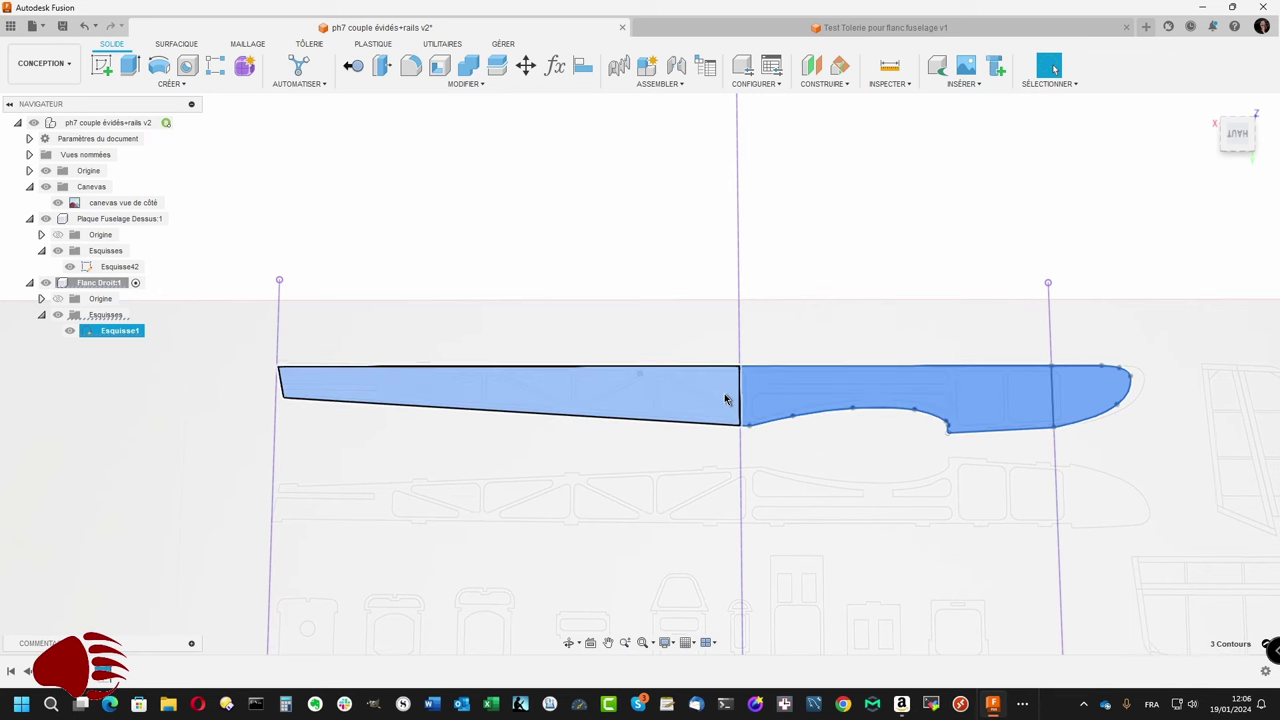
pyautogui.scroll(1, 725, 396)
pyautogui.scroll(1, 725, 396)
pyautogui.scroll(1, 725, 396)
# Step: Extrude the three selected side-panel profiles 4 mm into a solid plate
pyautogui.rightClick(725, 396)
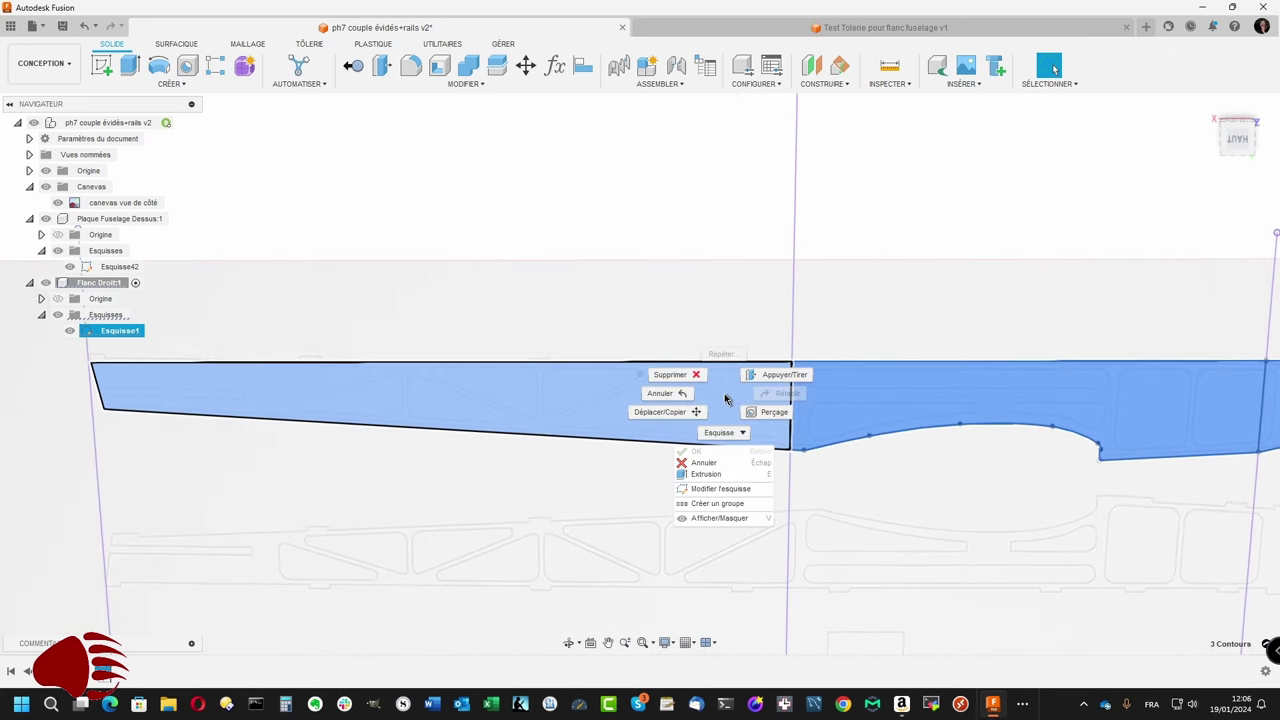
pyautogui.click(706, 476)
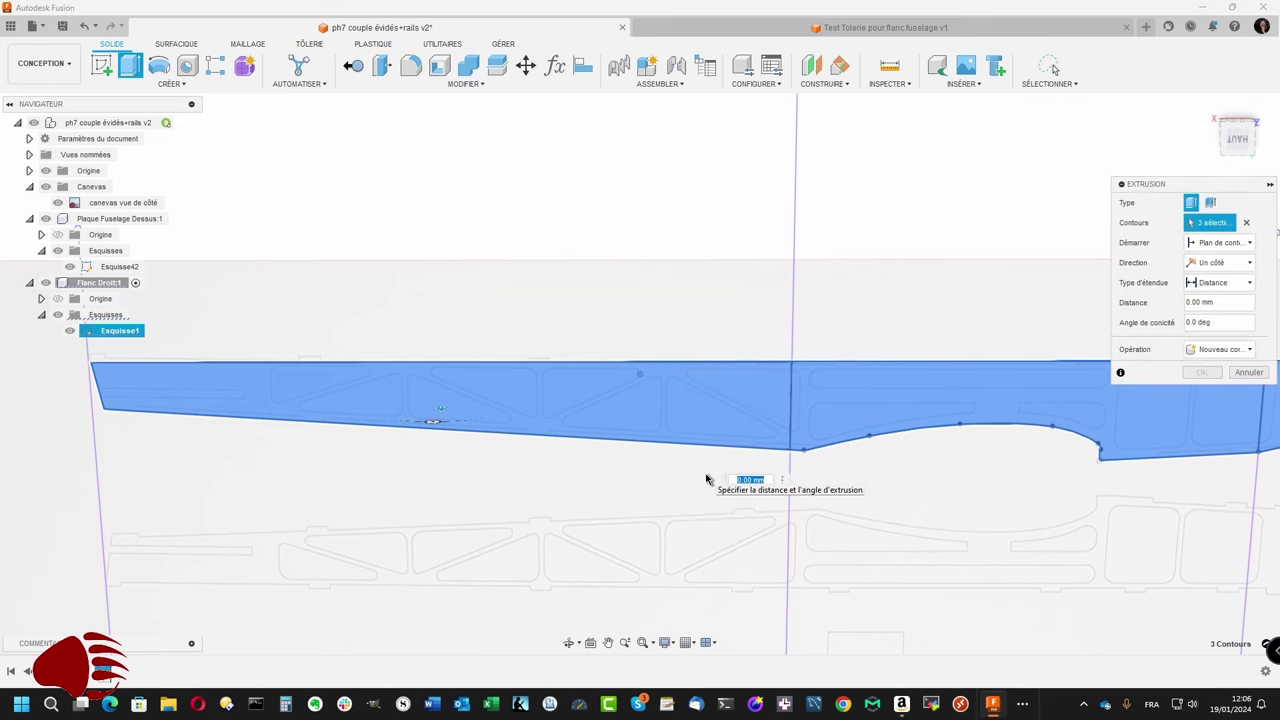
pyautogui.write('4')
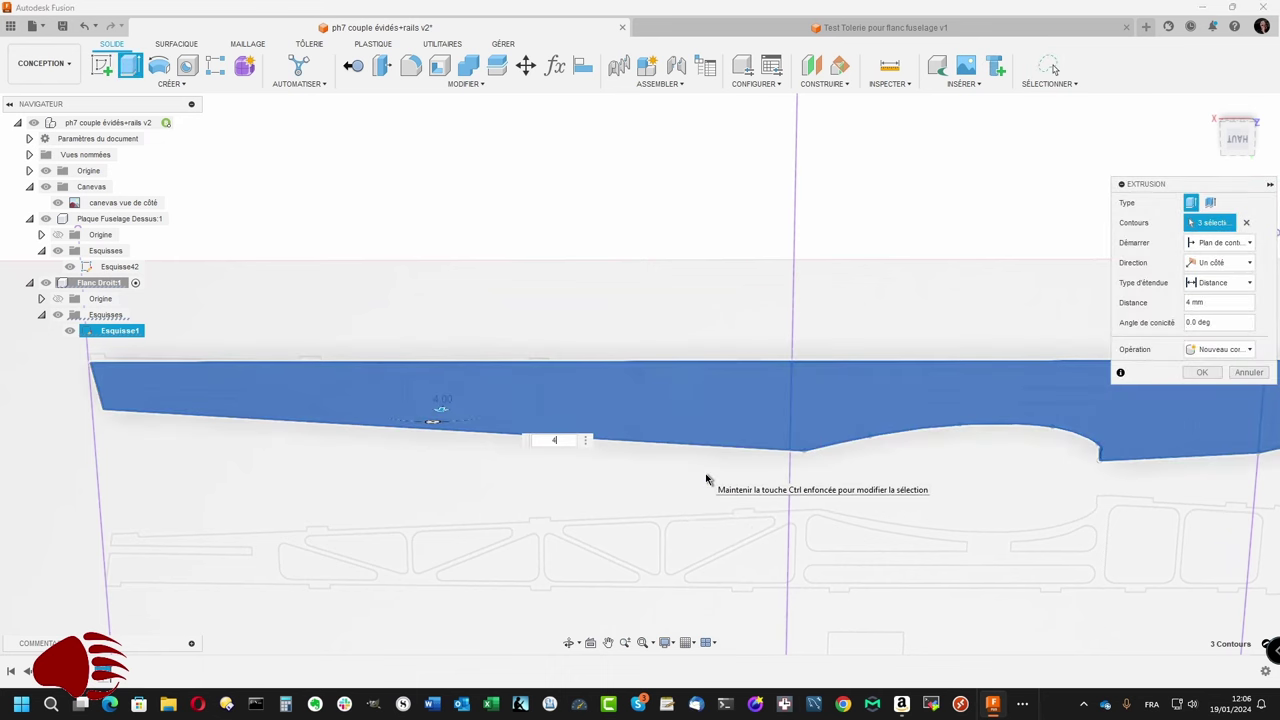
pyautogui.press('Return')
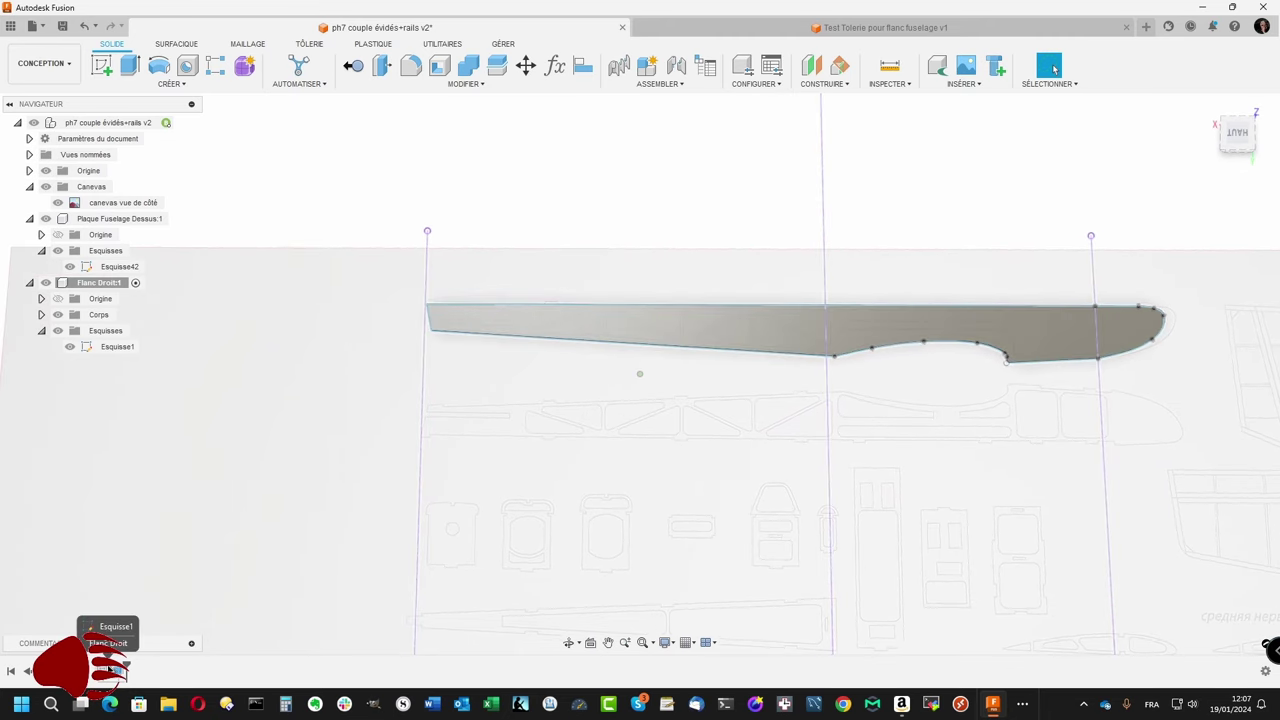
# Step: Reopen Extrusion1 from the timeline and confirm its settings, then inspect the plate
pyautogui.rightClick(122, 668)
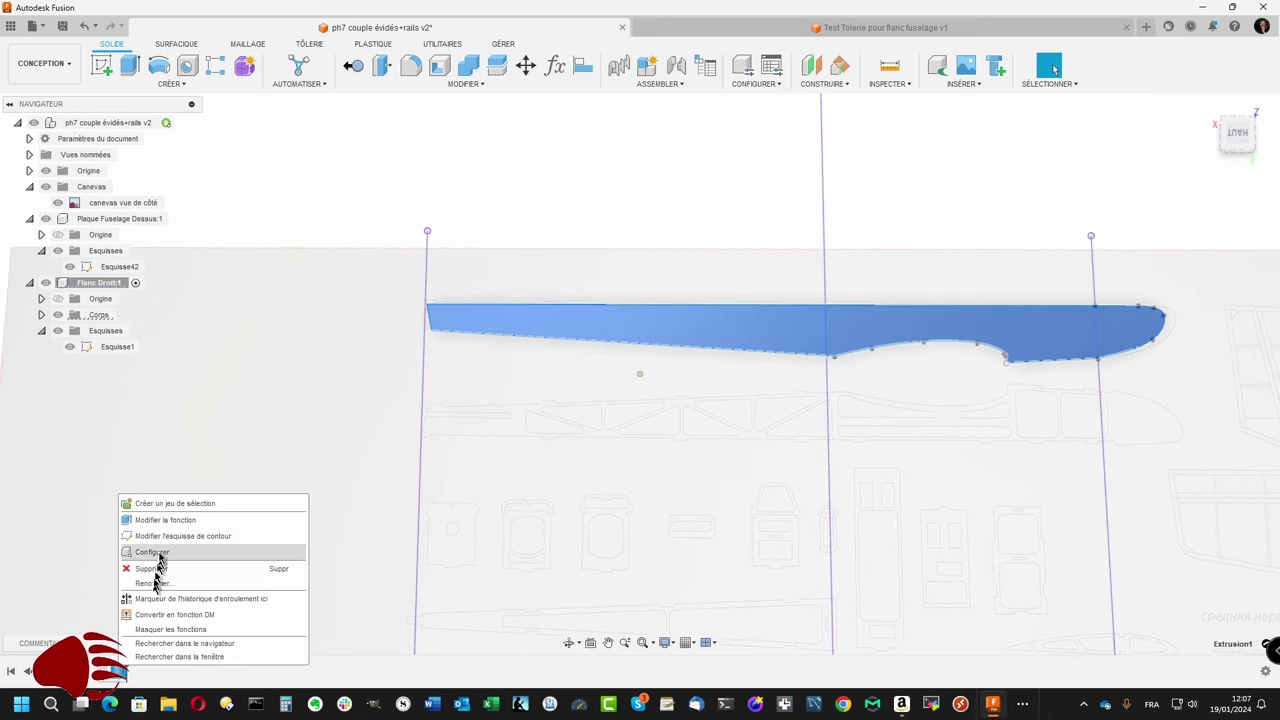
pyautogui.click(162, 520)
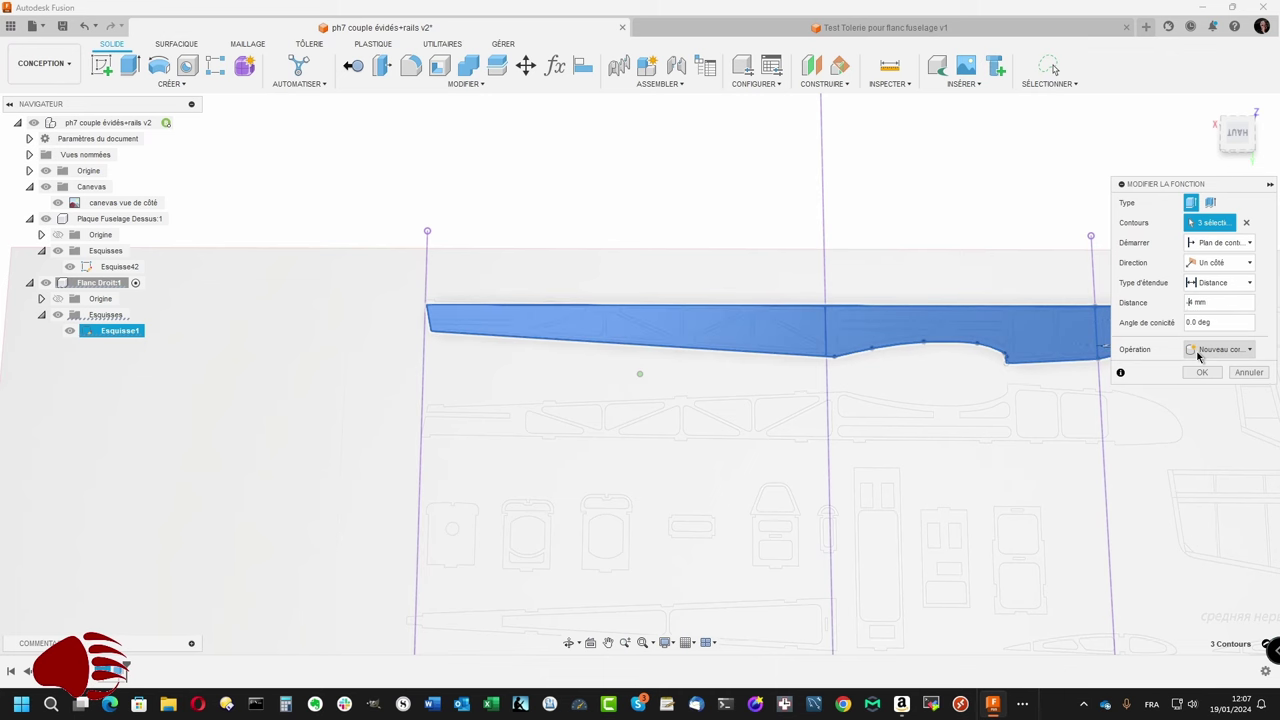
pyautogui.press('Return')
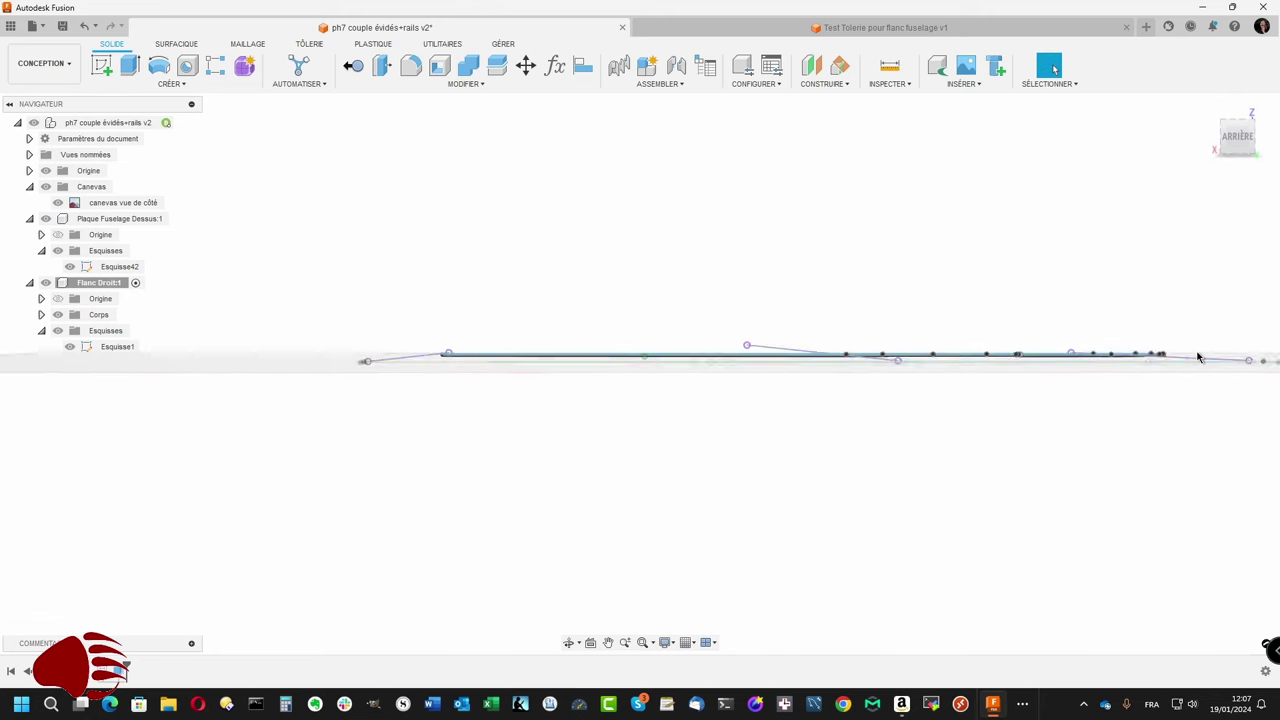
pyautogui.keyDown('shift'); pyautogui.moveTo(1199, 358); pyautogui.dragTo(1036, 341, button='middle'); pyautogui.keyUp('shift')
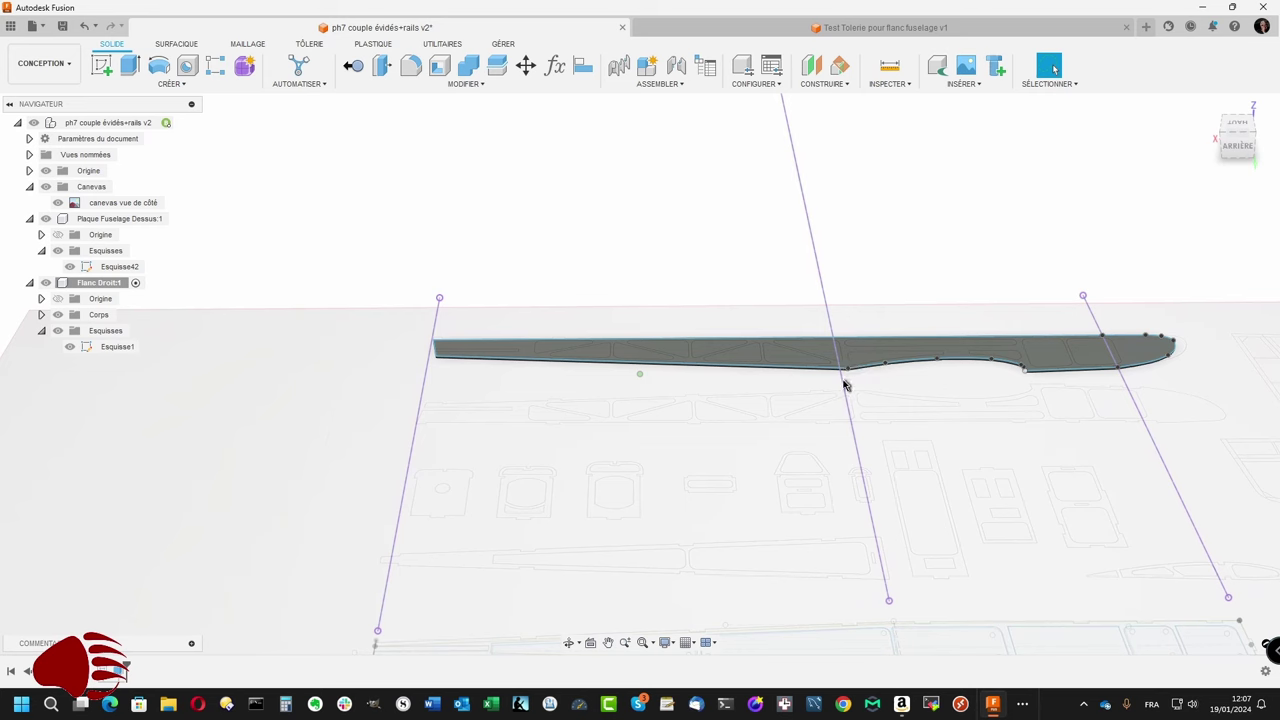
pyautogui.scroll(2, 845, 384)
pyautogui.scroll(2, 869, 379)
pyautogui.scroll(2, 869, 379)
pyautogui.scroll(2, 870, 379)
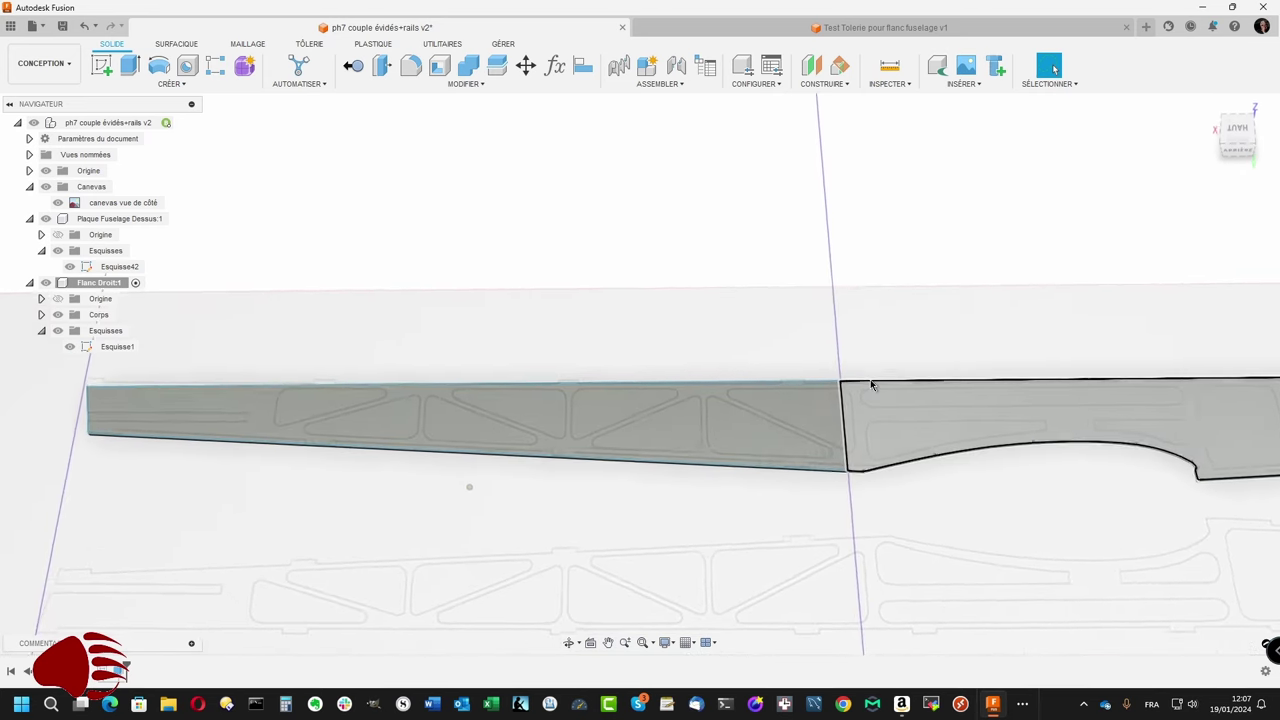
pyautogui.keyDown('shift'); pyautogui.moveTo(870, 384); pyautogui.dragTo(907, 358, button='middle'); pyautogui.keyUp('shift')
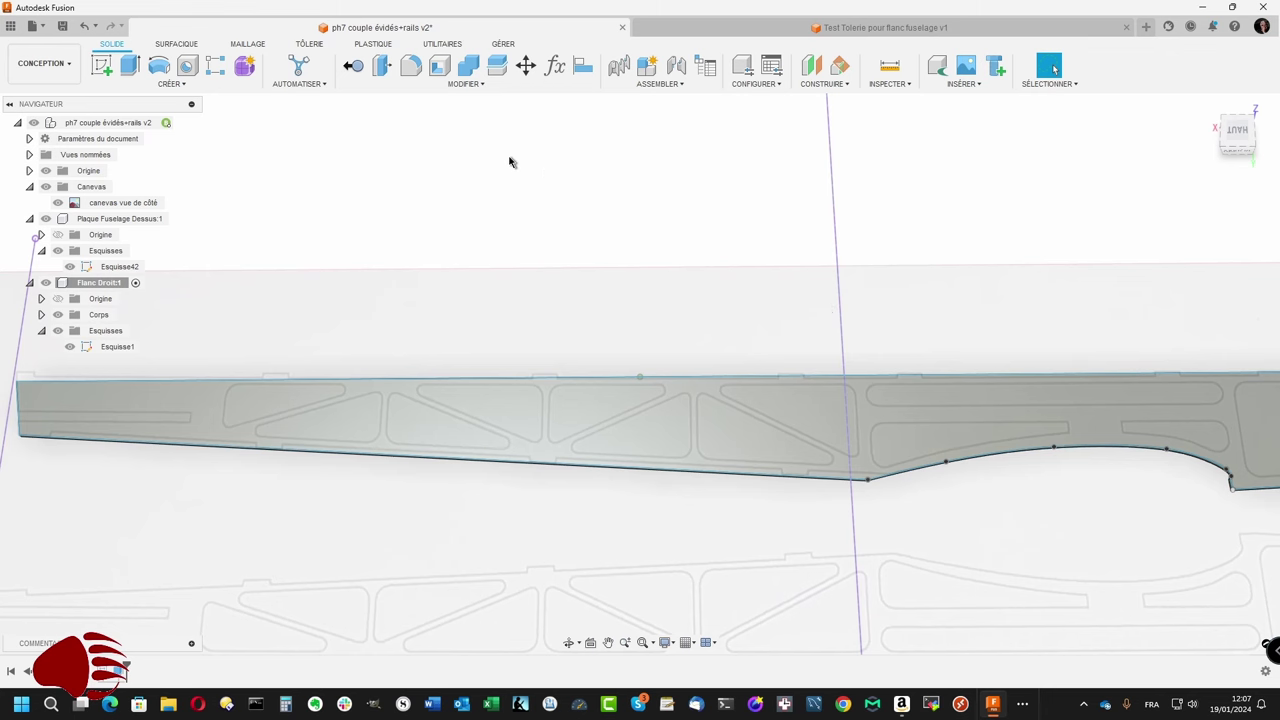
# Step: Convert the plate to 4.00 mm sheet metal (Acier (mm) rule) by picking its face
pyautogui.click(309, 45)
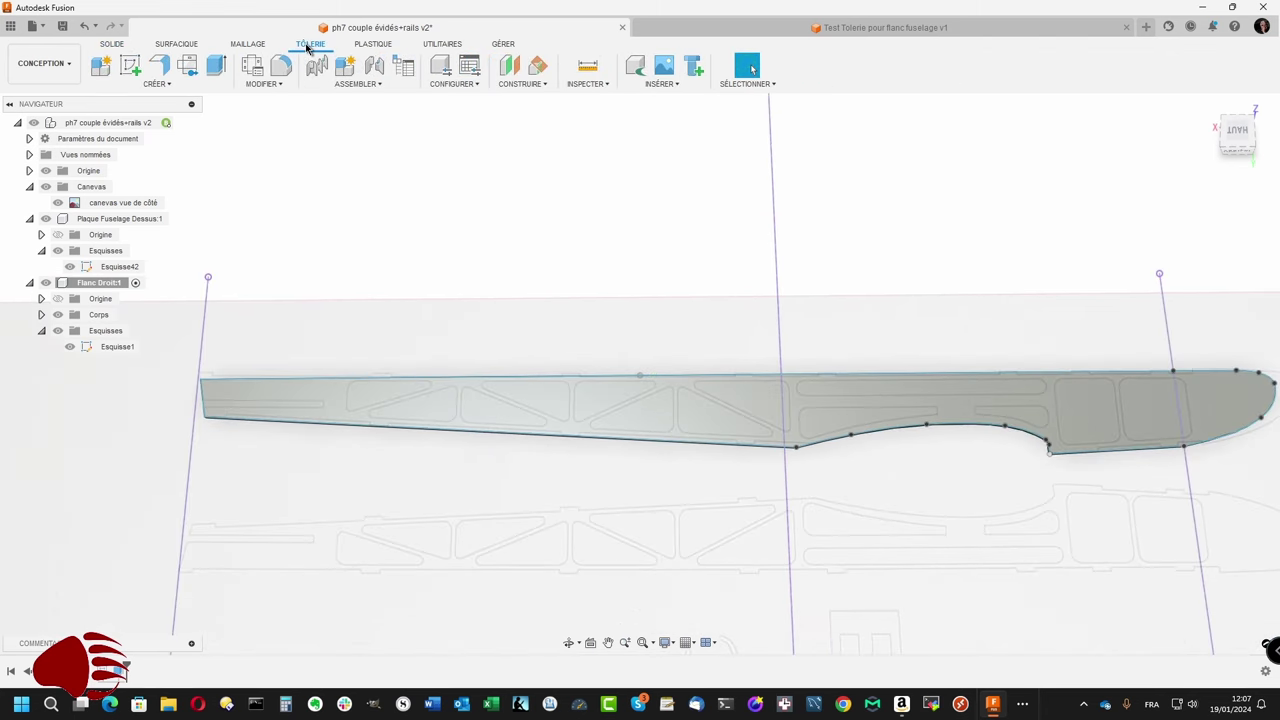
pyautogui.click(157, 84)
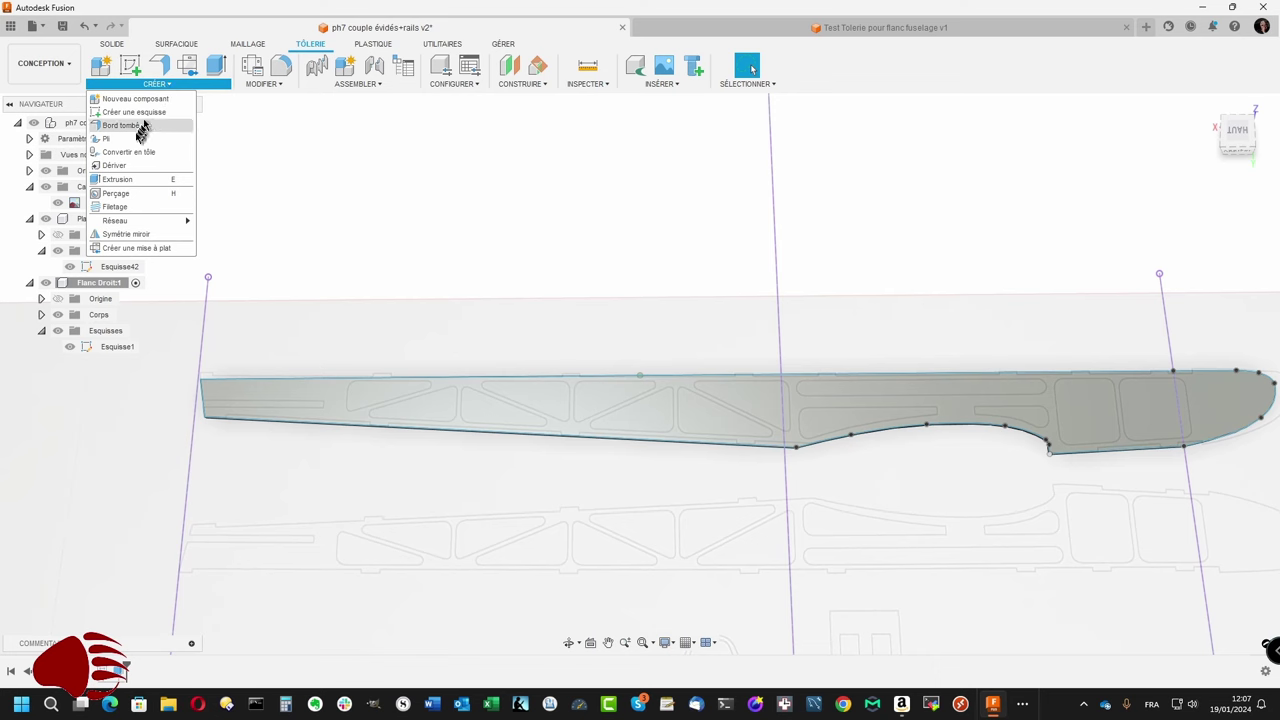
pyautogui.click(133, 152)
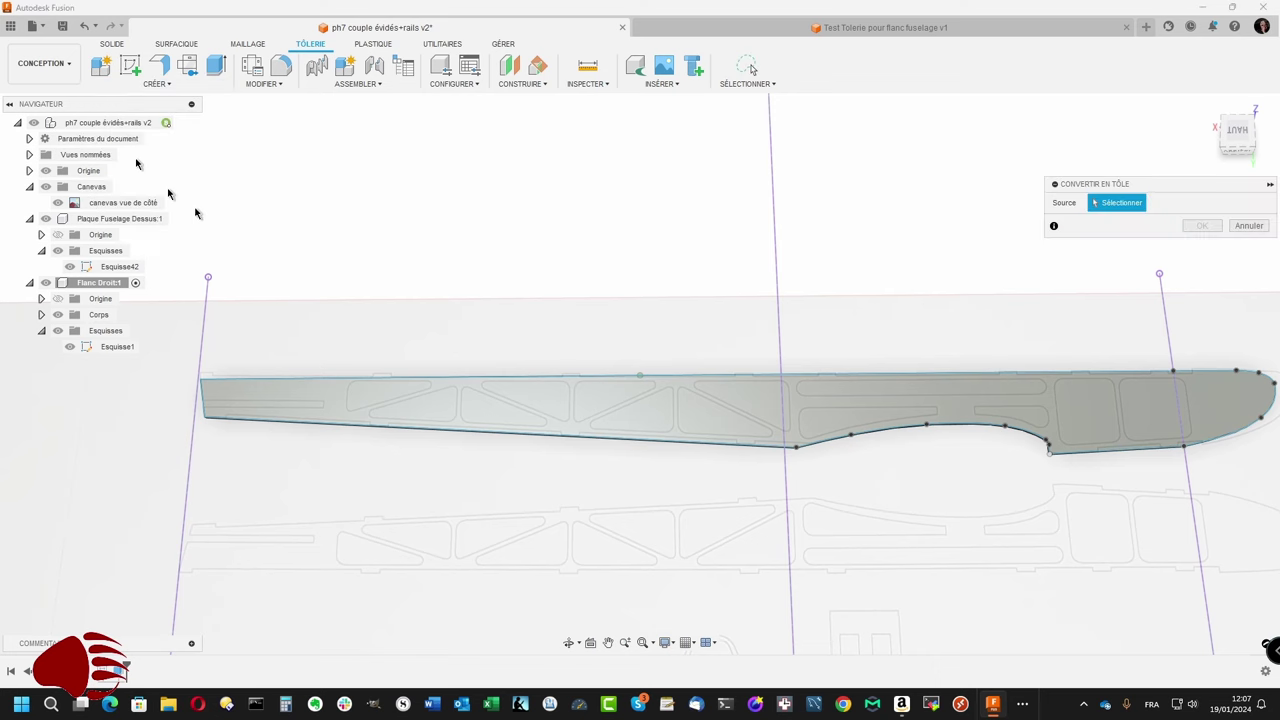
pyautogui.click(386, 405)
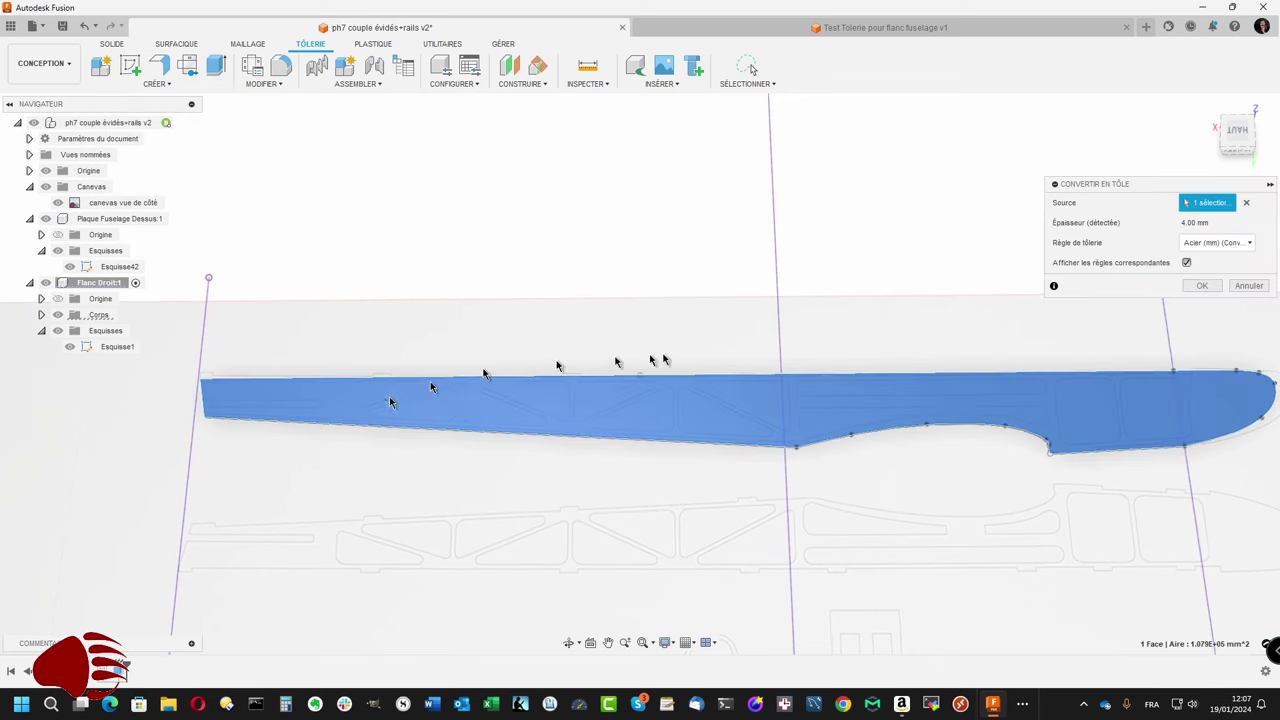
pyautogui.click(1201, 286)
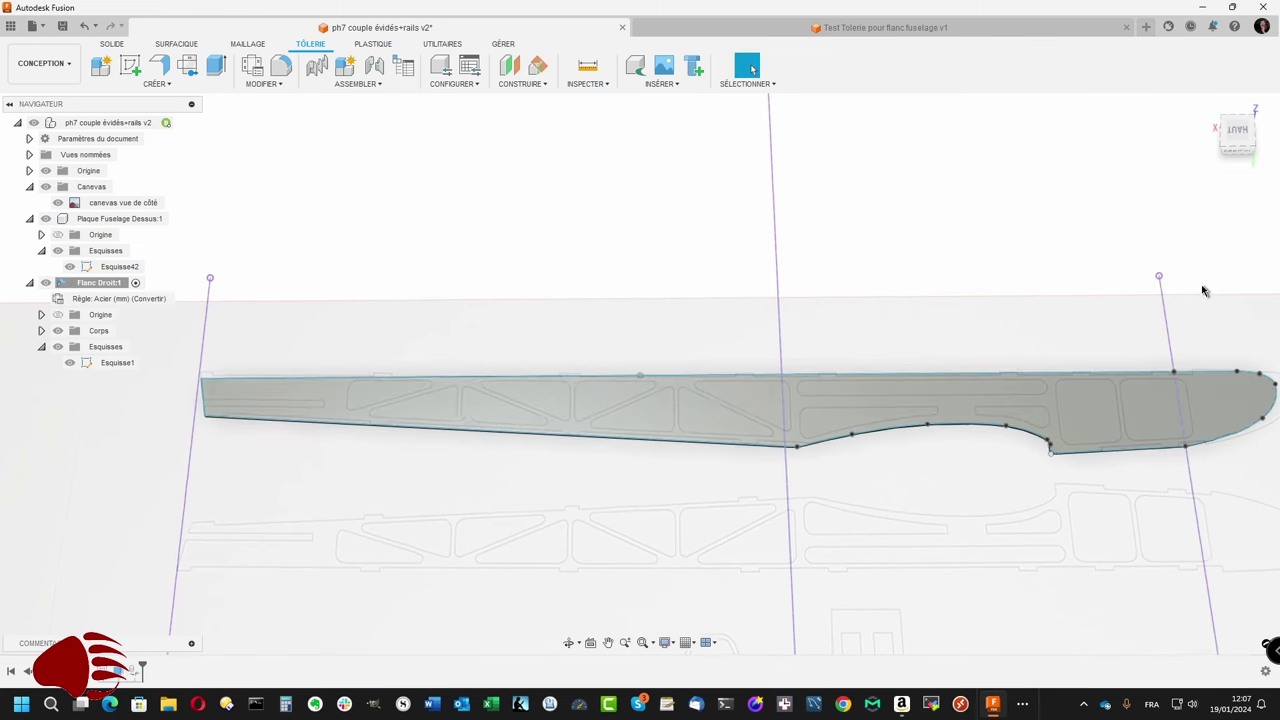
pyautogui.keyDown('shift'); pyautogui.moveTo(1201, 290); pyautogui.dragTo(520, 165, button='middle'); pyautogui.keyUp('shift')
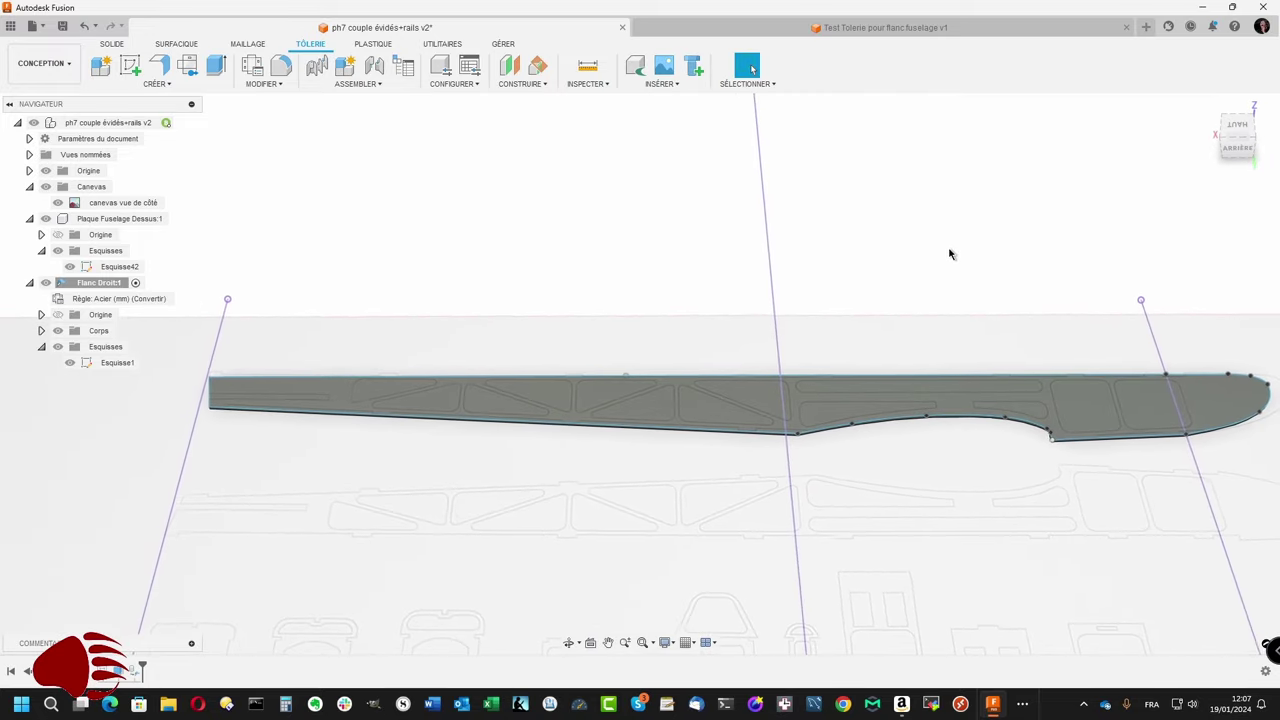
pyautogui.keyDown('shift'); pyautogui.moveTo(425, 145); pyautogui.dragTo(450, 293, button='middle'); pyautogui.keyUp('shift')
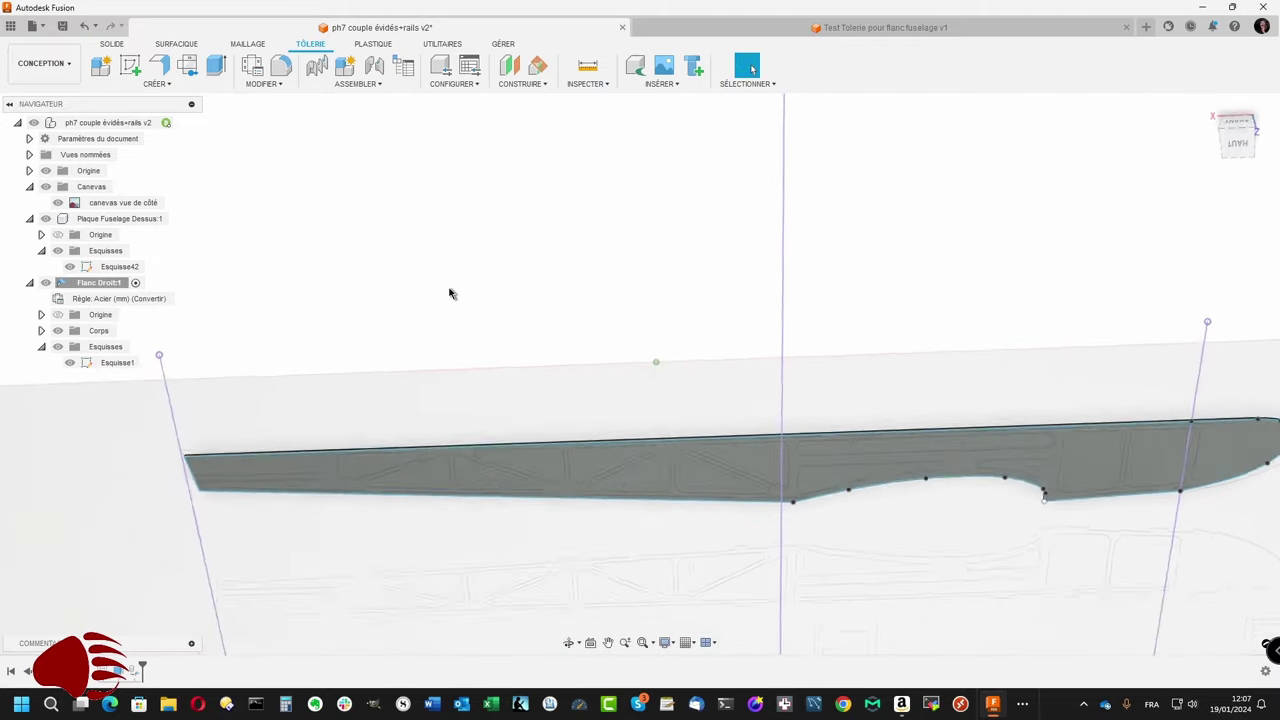
# Step: Start a sheet-metal bend with the panel face fixed and the sketch line as bend line
pyautogui.keyDown('shift'); pyautogui.moveTo(450, 293); pyautogui.dragTo(190, 95, button='middle'); pyautogui.keyUp('shift')
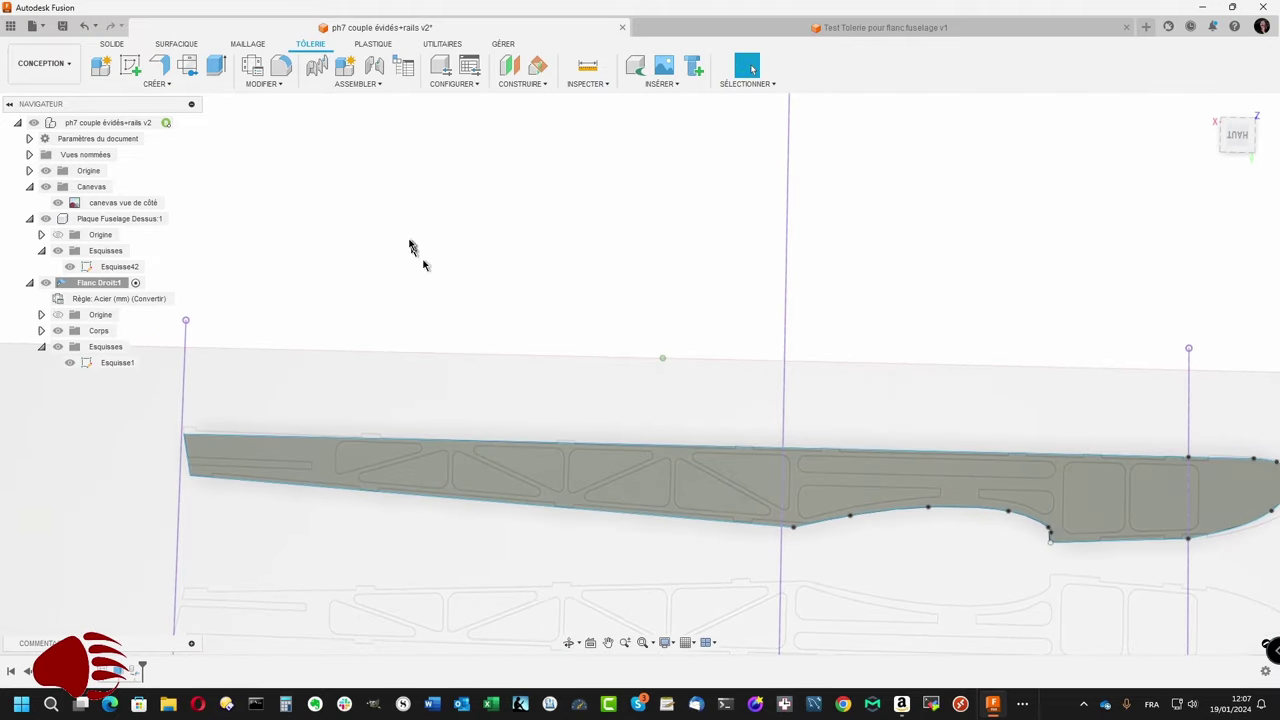
pyautogui.click(161, 88)
pyautogui.click(125, 145)
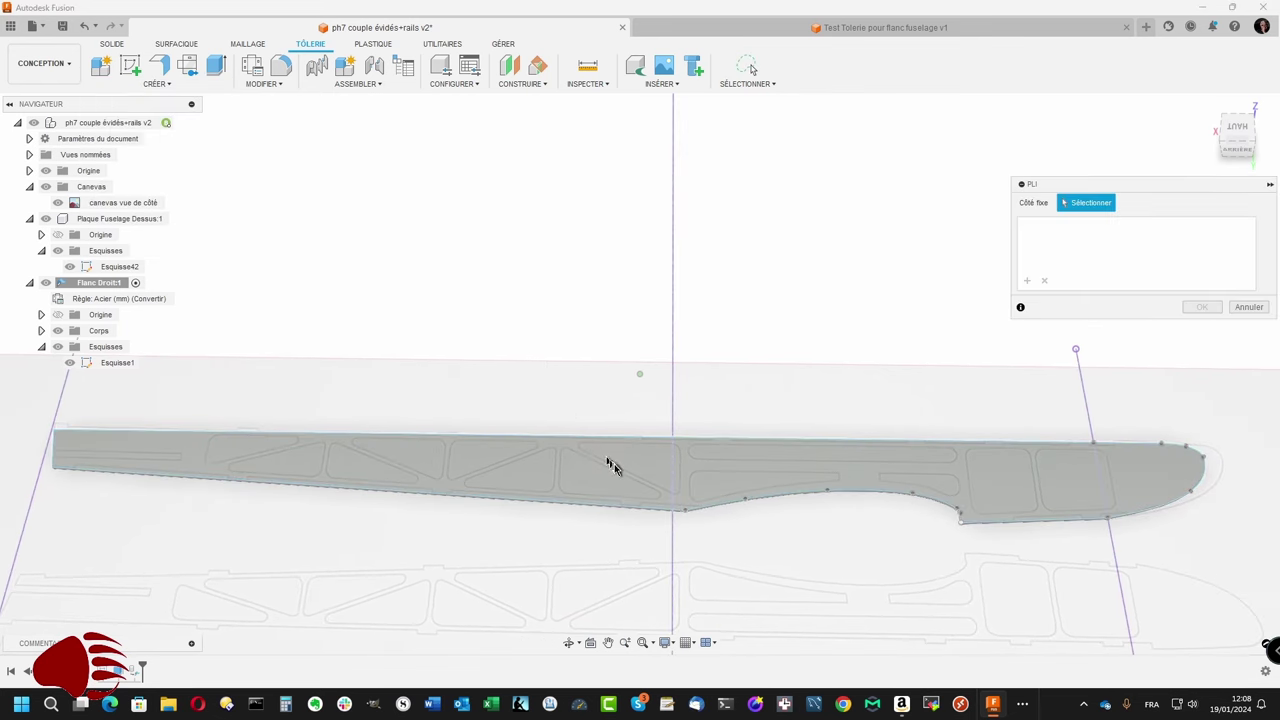
pyautogui.click(708, 485)
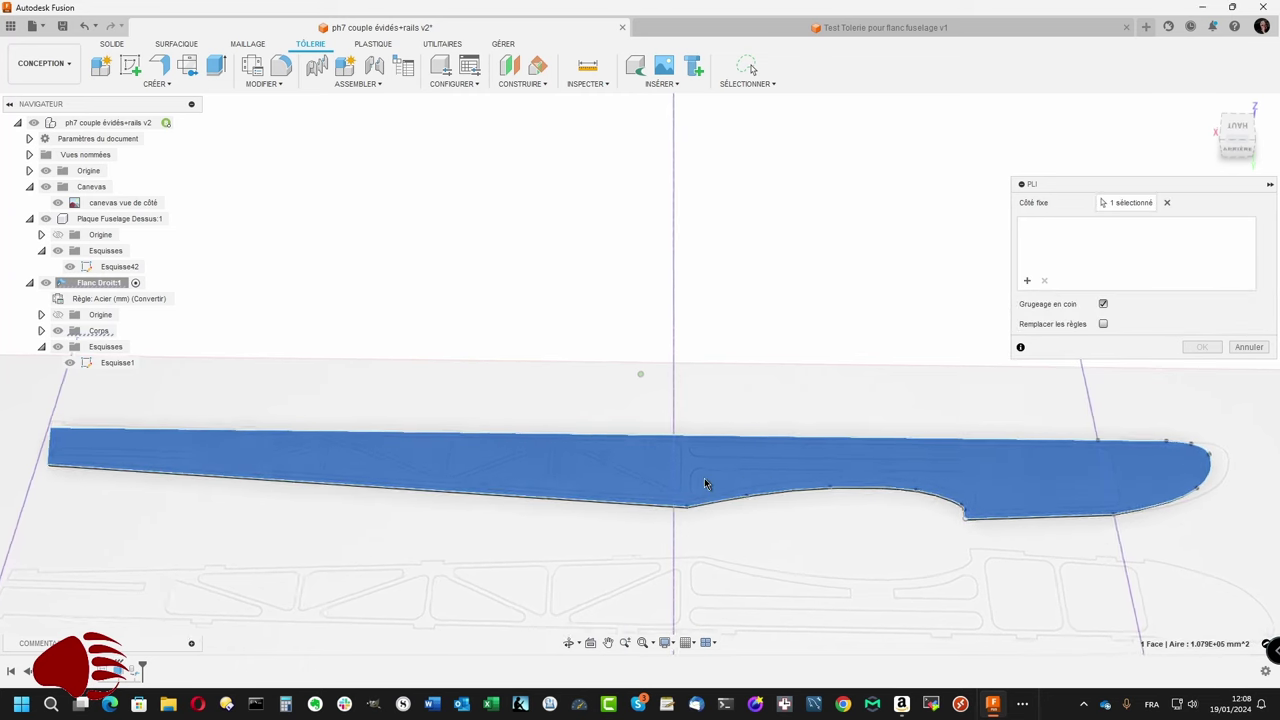
pyautogui.scroll(2, 704, 478)
pyautogui.scroll(1, 740, 479)
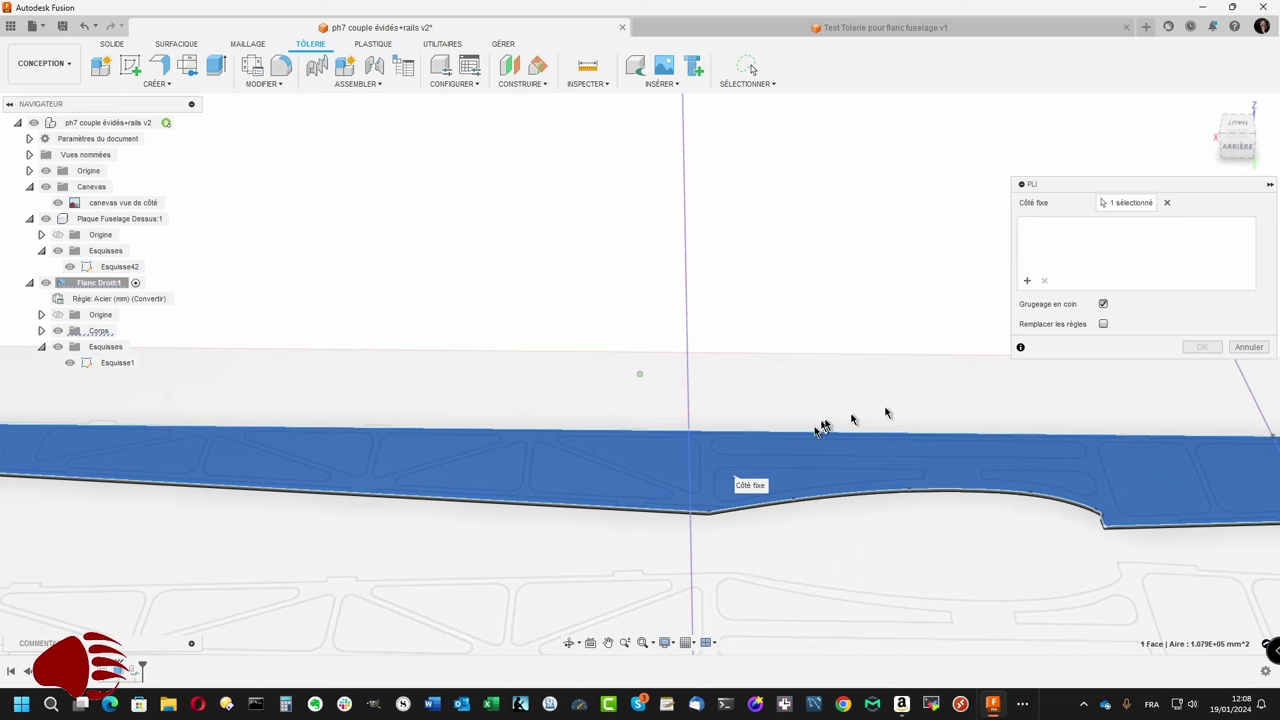
pyautogui.scroll(3, 914, 404)
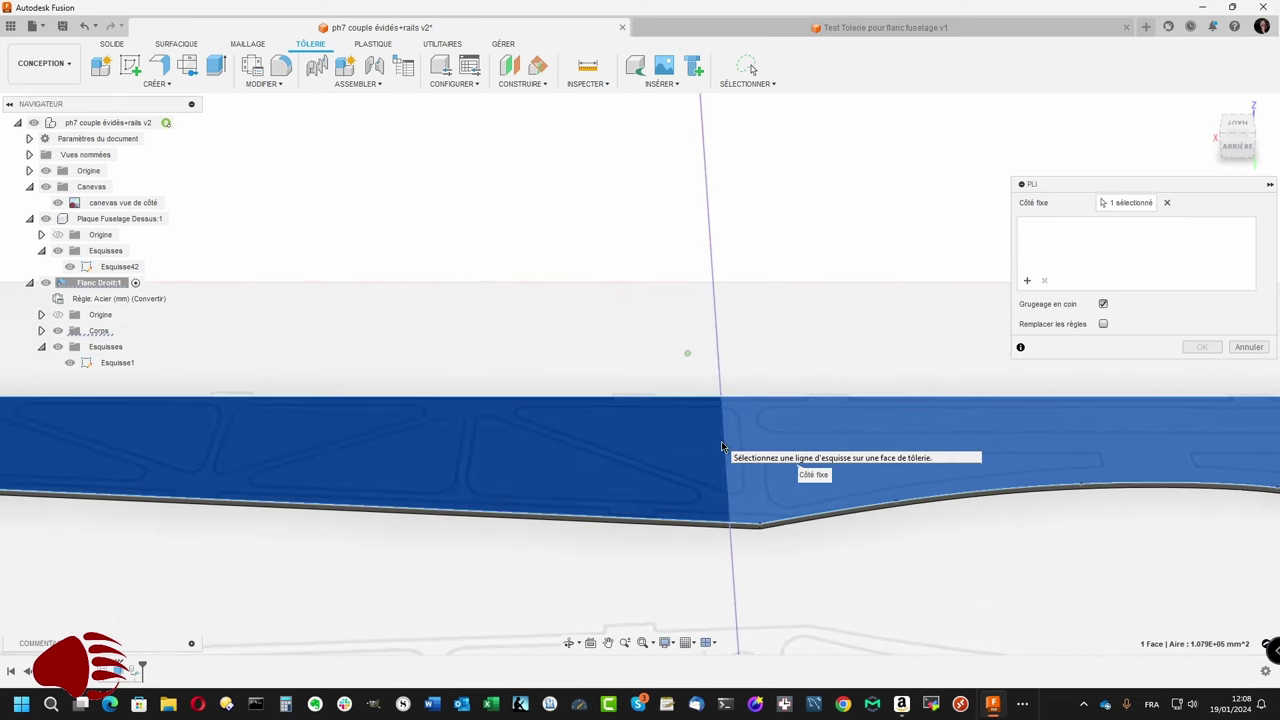
pyautogui.click(721, 444)
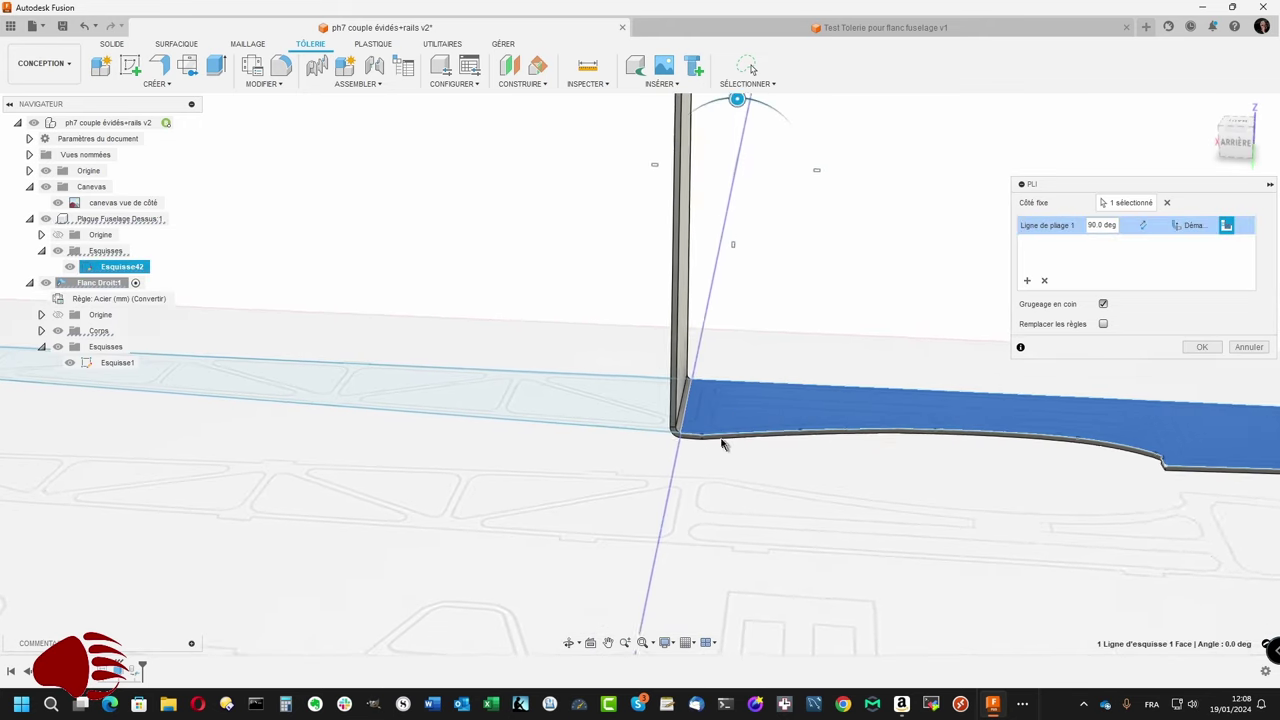
# Step: Reduce the bend to a small 3° angle and confirm it
pyautogui.moveTo(721, 441)
pyautogui.keyDown('shift'); pyautogui.mouseDown(button='middle')
pyautogui.moveTo(690, 410)
pyautogui.moveTo(713, 346)
pyautogui.mouseUp(button='middle'); pyautogui.keyUp('shift')
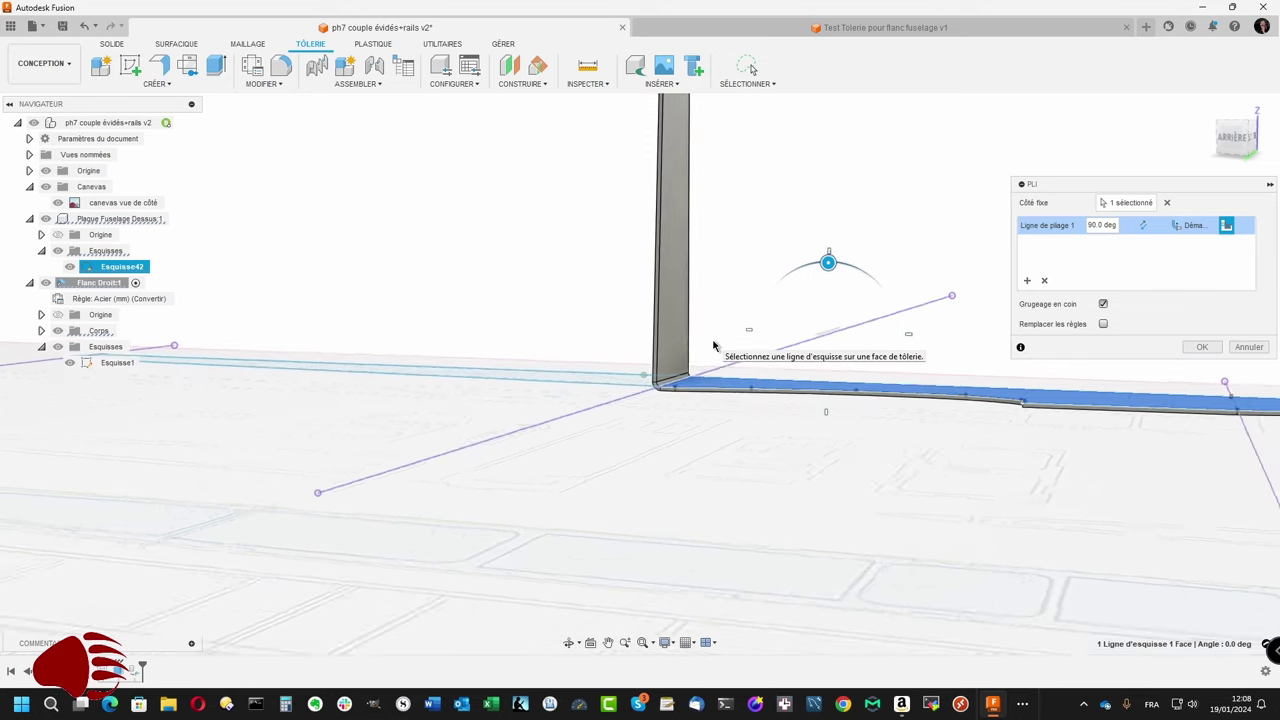
pyautogui.scroll(-5, 713, 346)
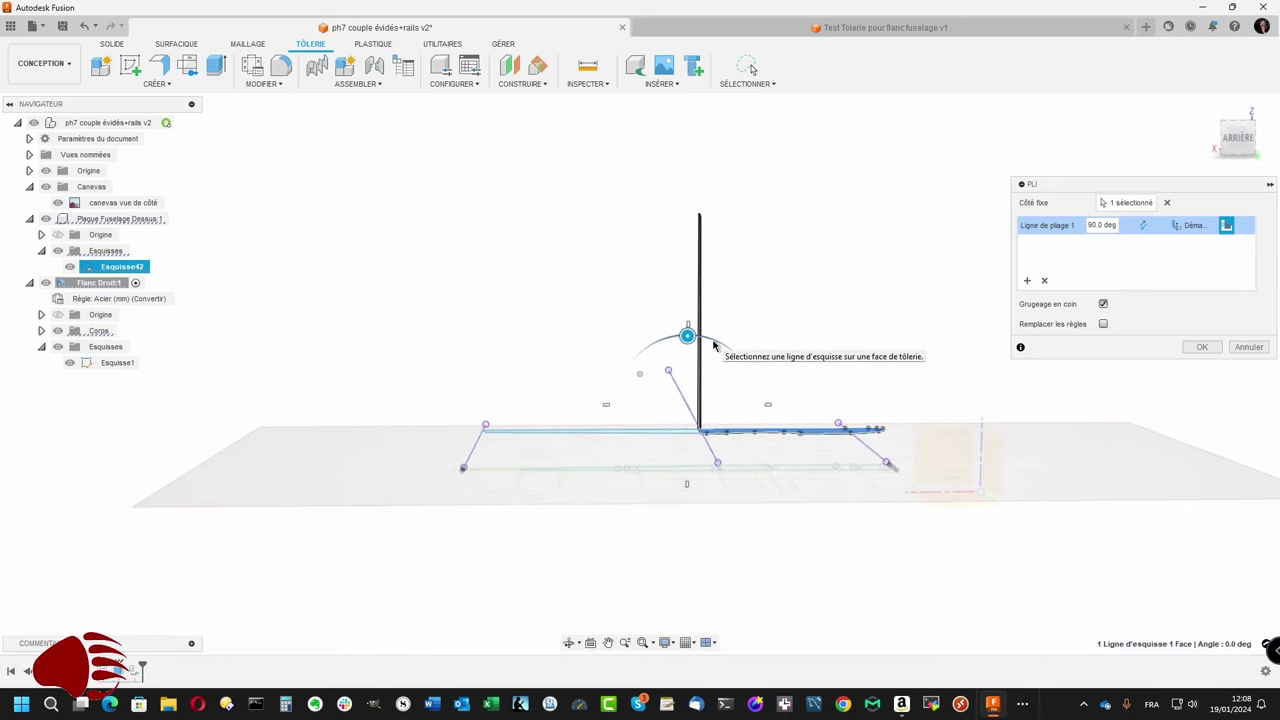
pyautogui.scroll(2, 713, 346)
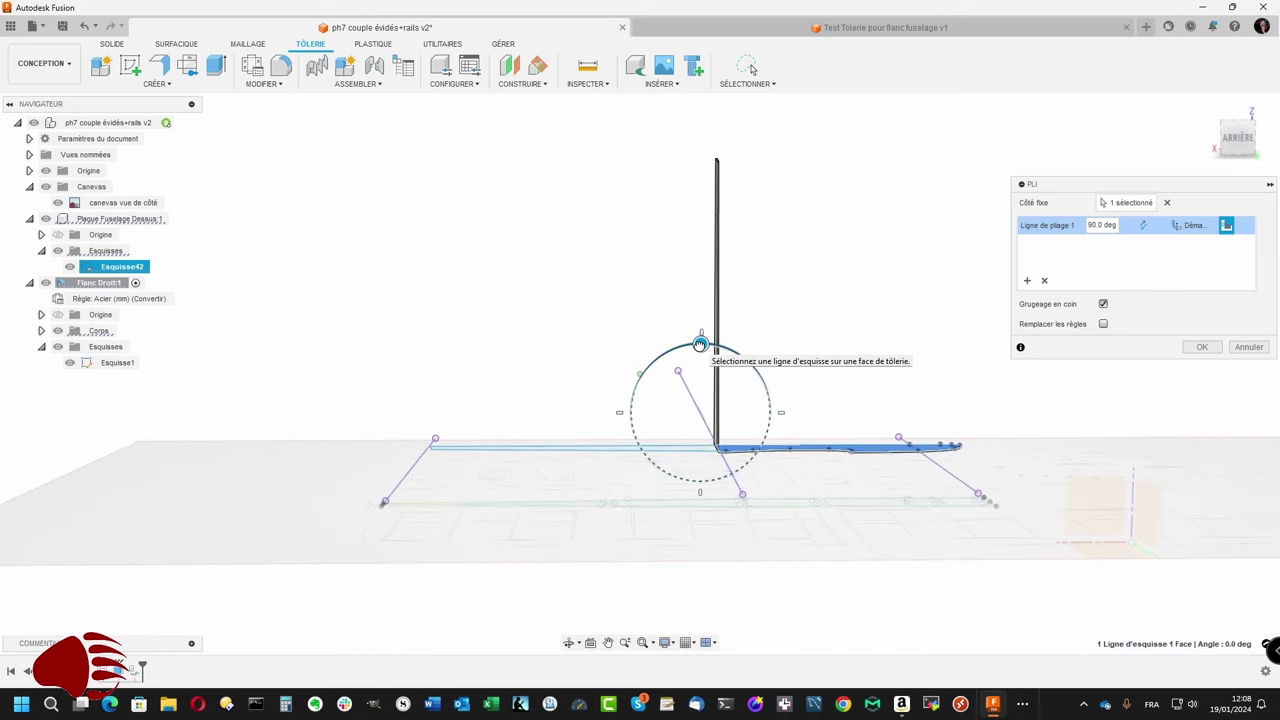
pyautogui.moveTo(700, 344); pyautogui.dragTo(567, 413)
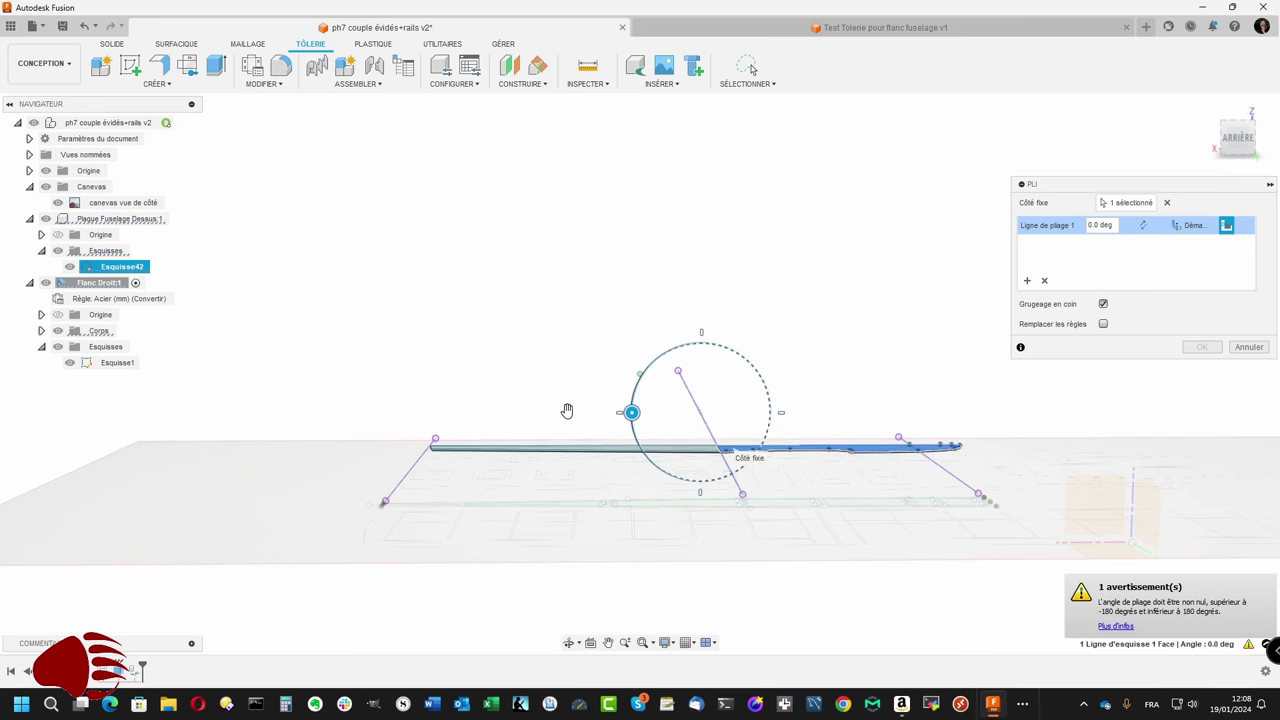
pyautogui.scroll(2, 567, 411)
pyautogui.scroll(1, 583, 403)
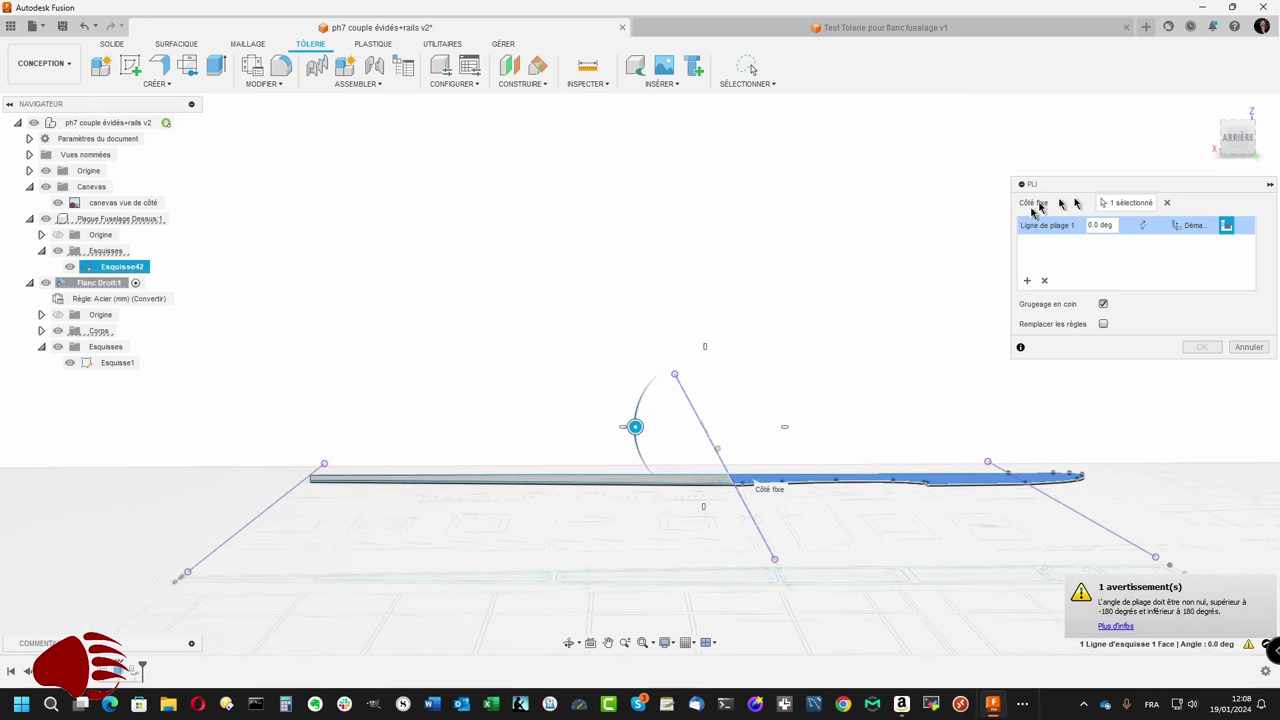
pyautogui.moveTo(1111, 224); pyautogui.dragTo(1078, 224)
pyautogui.write('3')
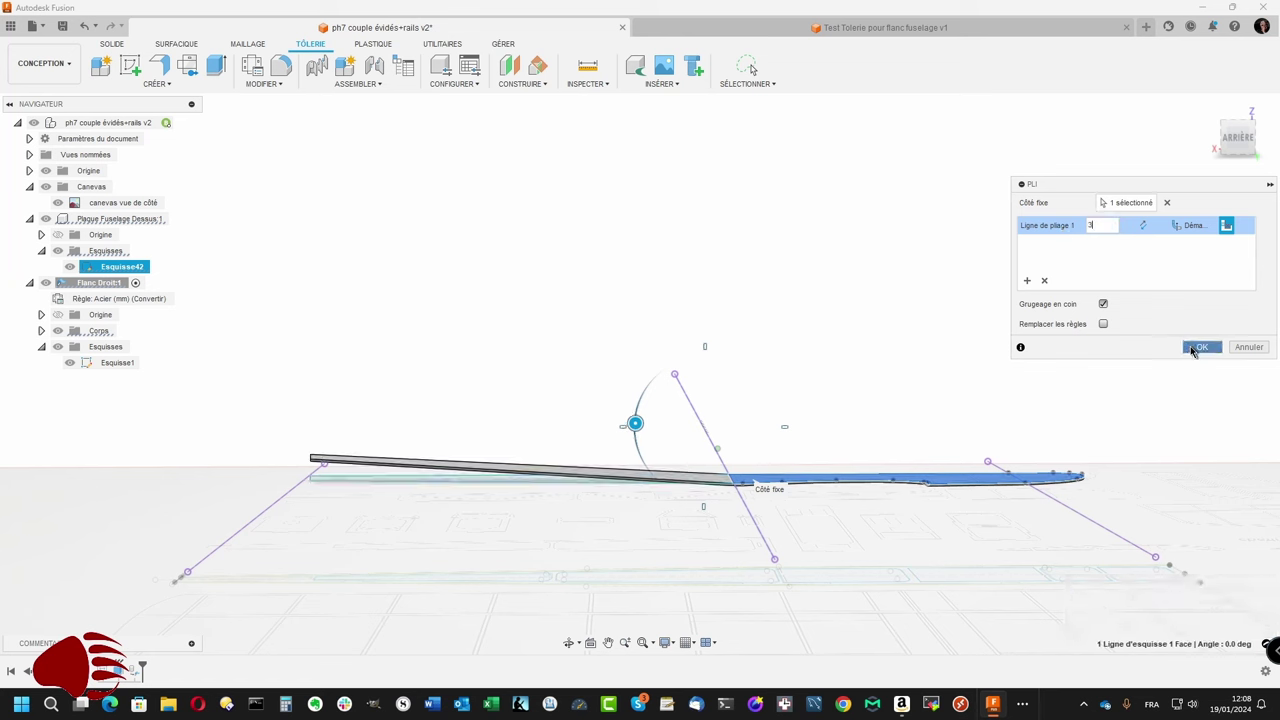
pyautogui.click(1199, 347)
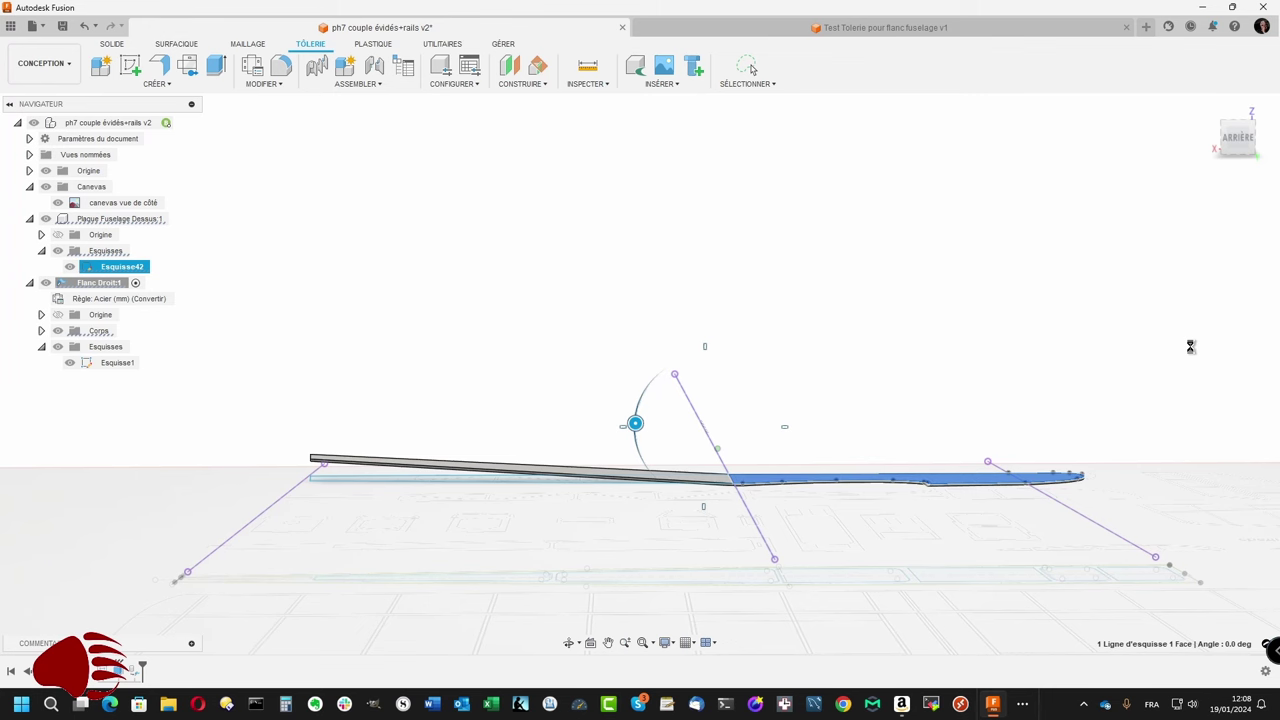
pyautogui.scroll(-5, 785, 311)
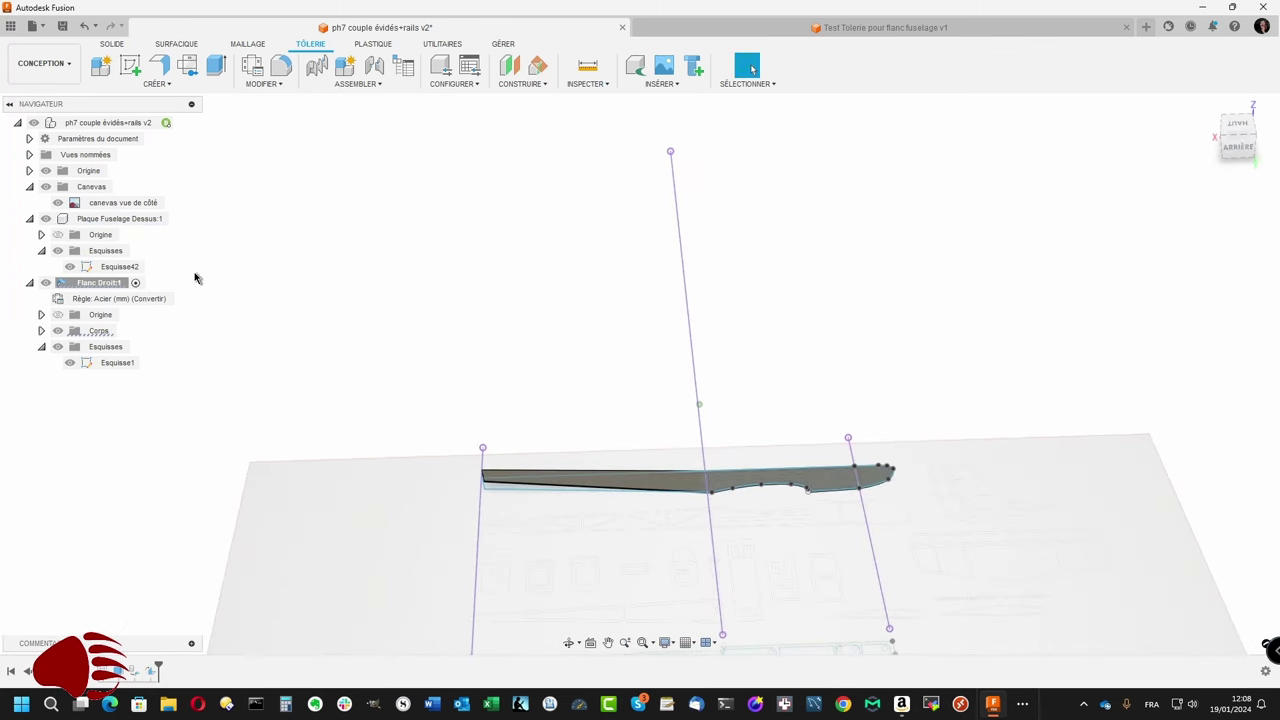
# Step: Activate Plaque Fuselage Dessus and open sketch Esquisse42 for editing
pyautogui.click(118, 268)
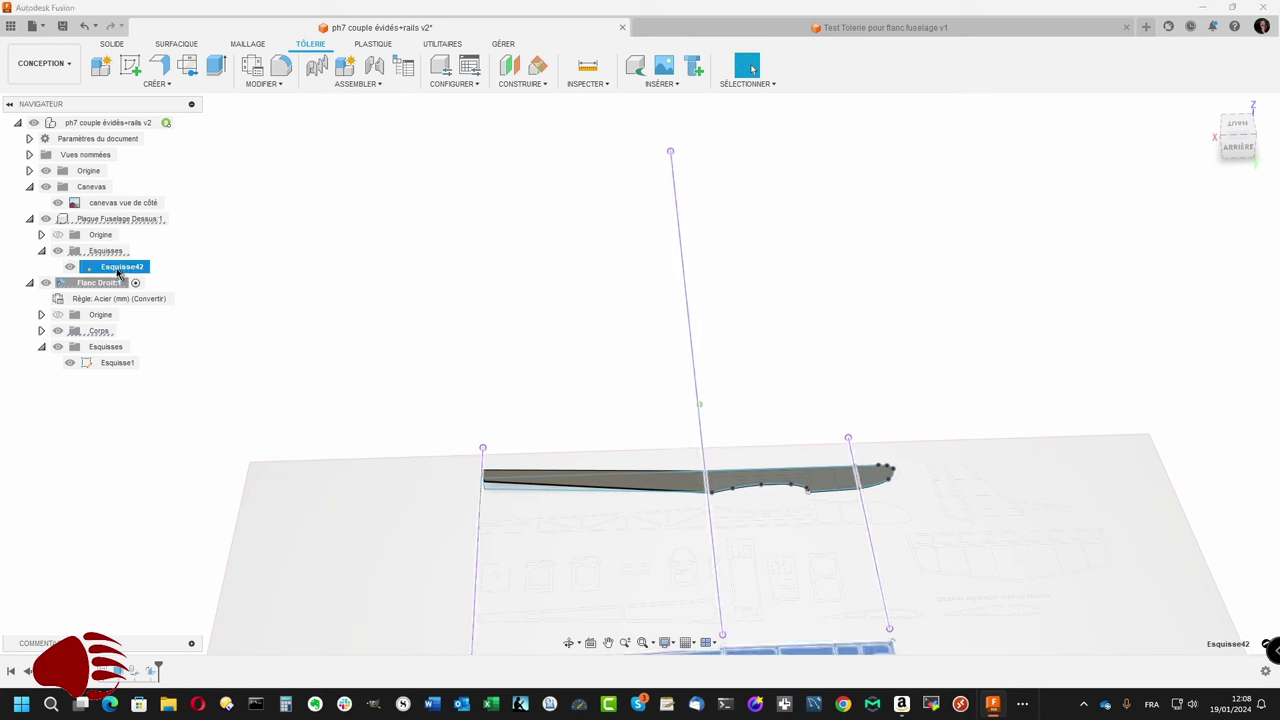
pyautogui.moveTo(120, 218)
pyautogui.click(174, 220)
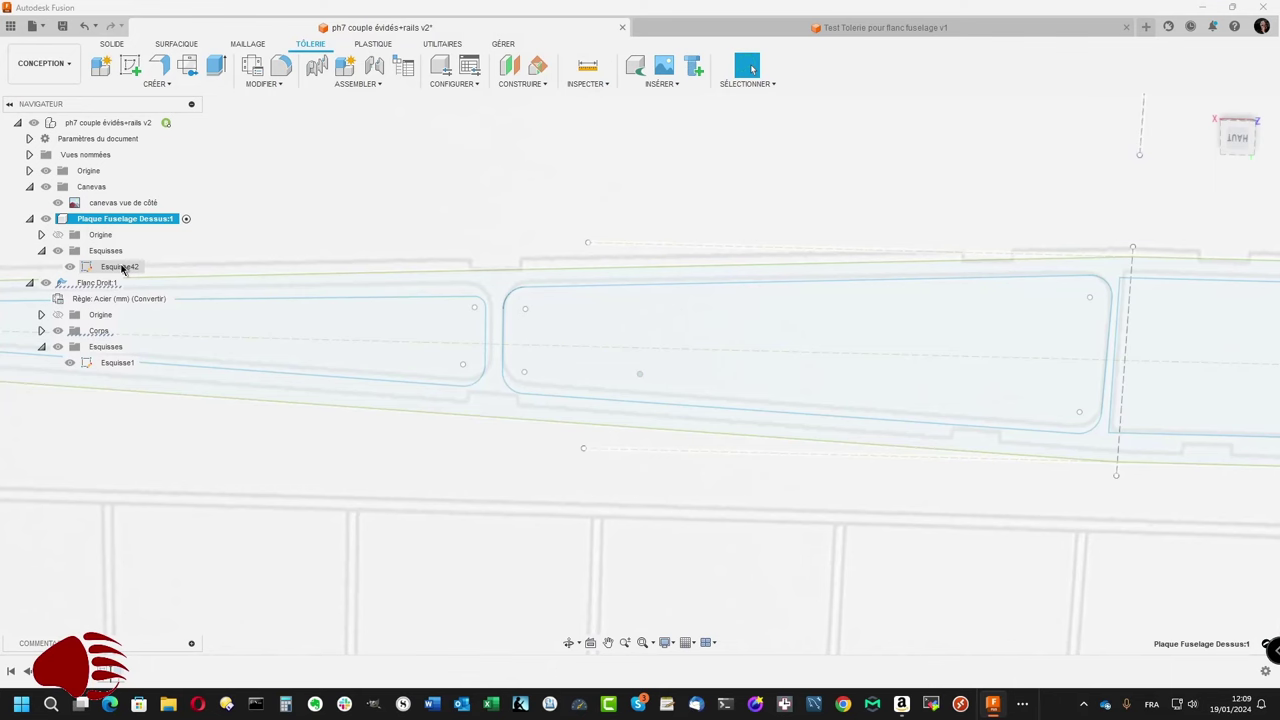
pyautogui.rightClick(122, 268)
pyautogui.click(160, 308)
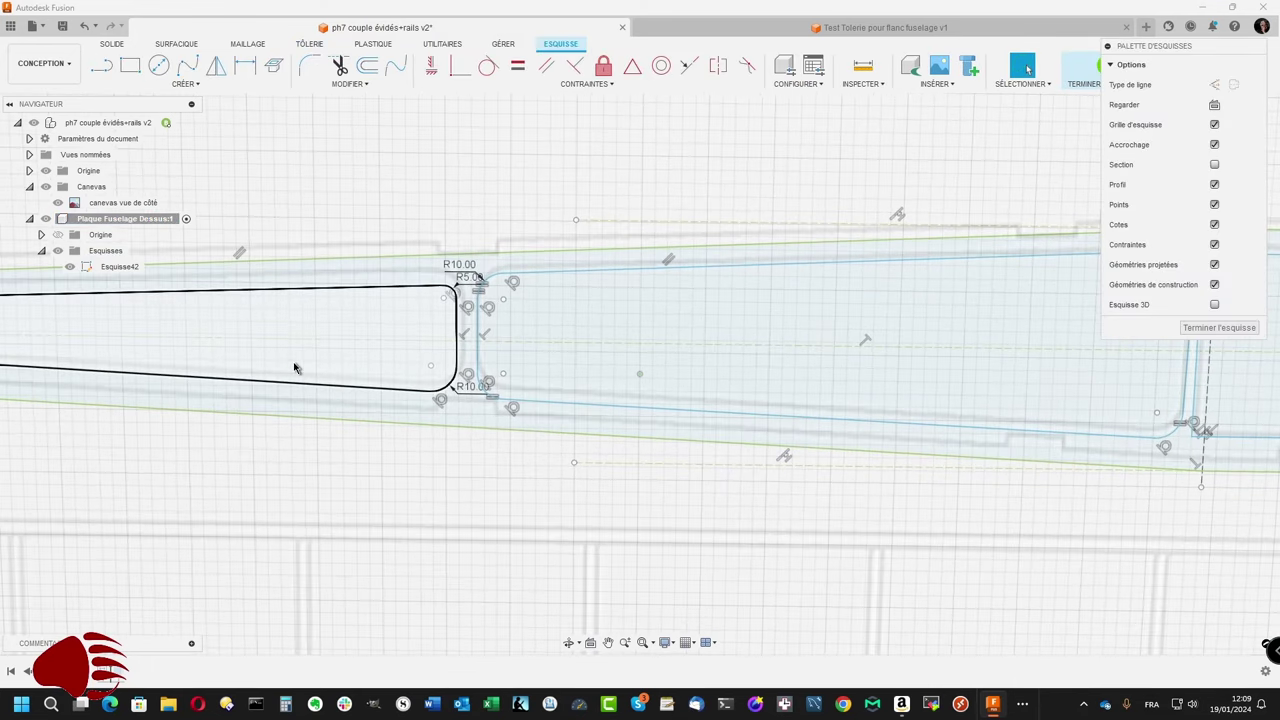
# Step: Add driven 2.7° angle dimensions on the lower and upper tapered edges, then finish the sketch
pyautogui.press('d')
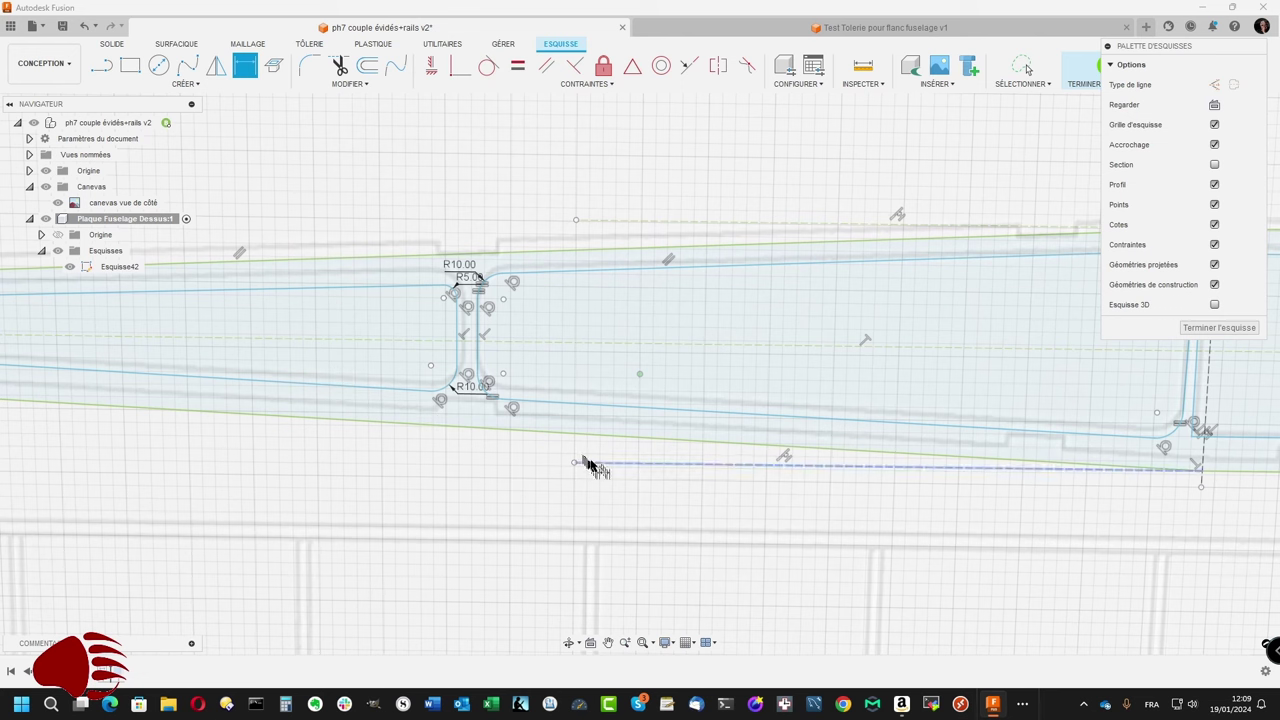
pyautogui.click(597, 465)
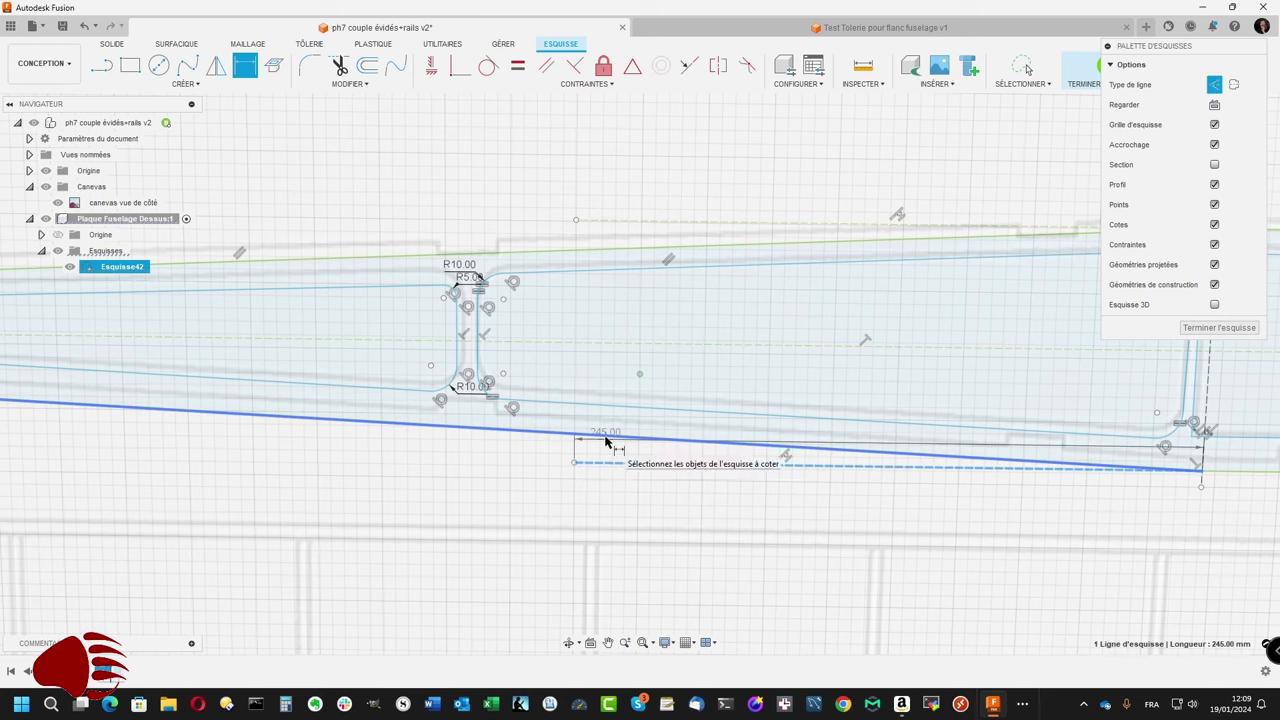
pyautogui.click(552, 433)
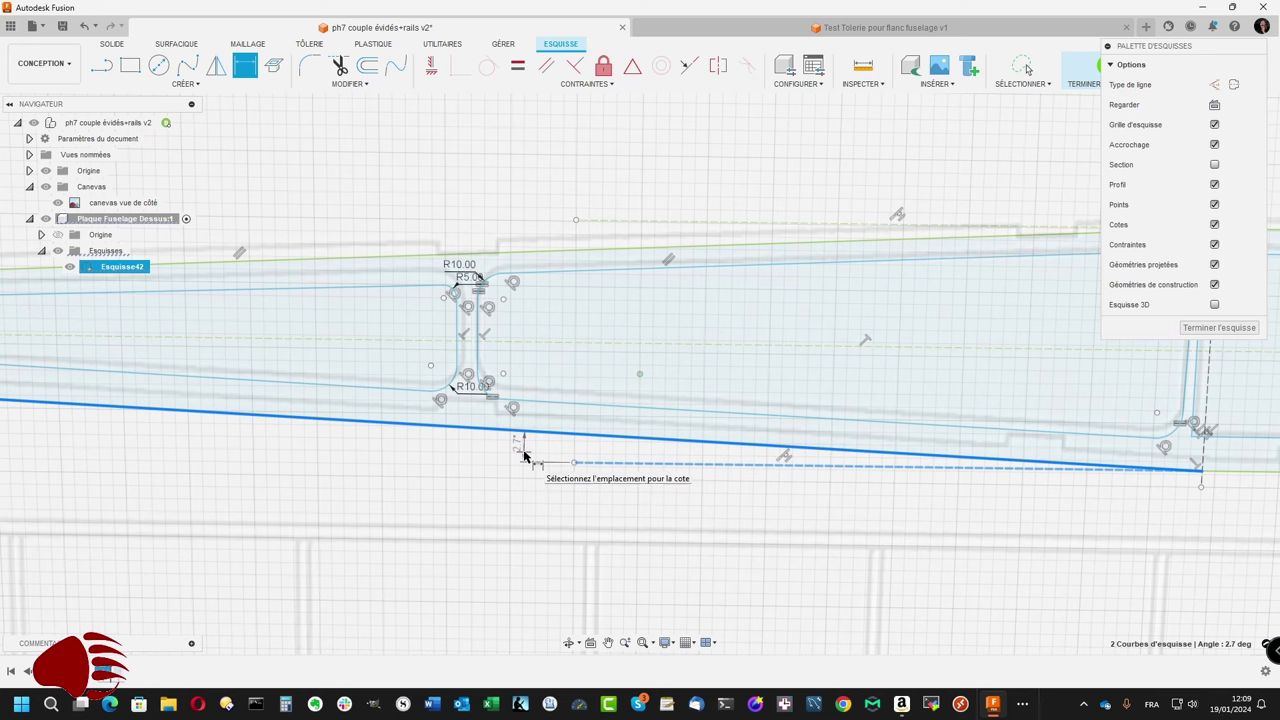
pyautogui.click(524, 456)
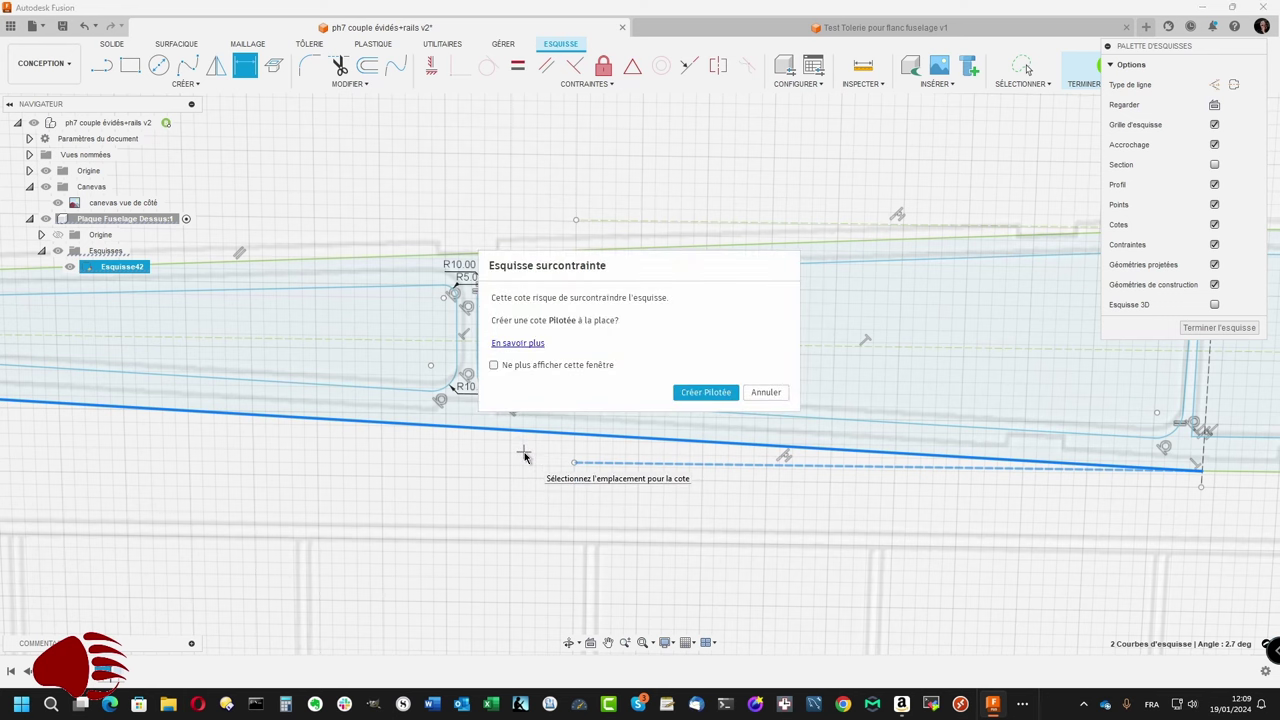
pyautogui.click(716, 394)
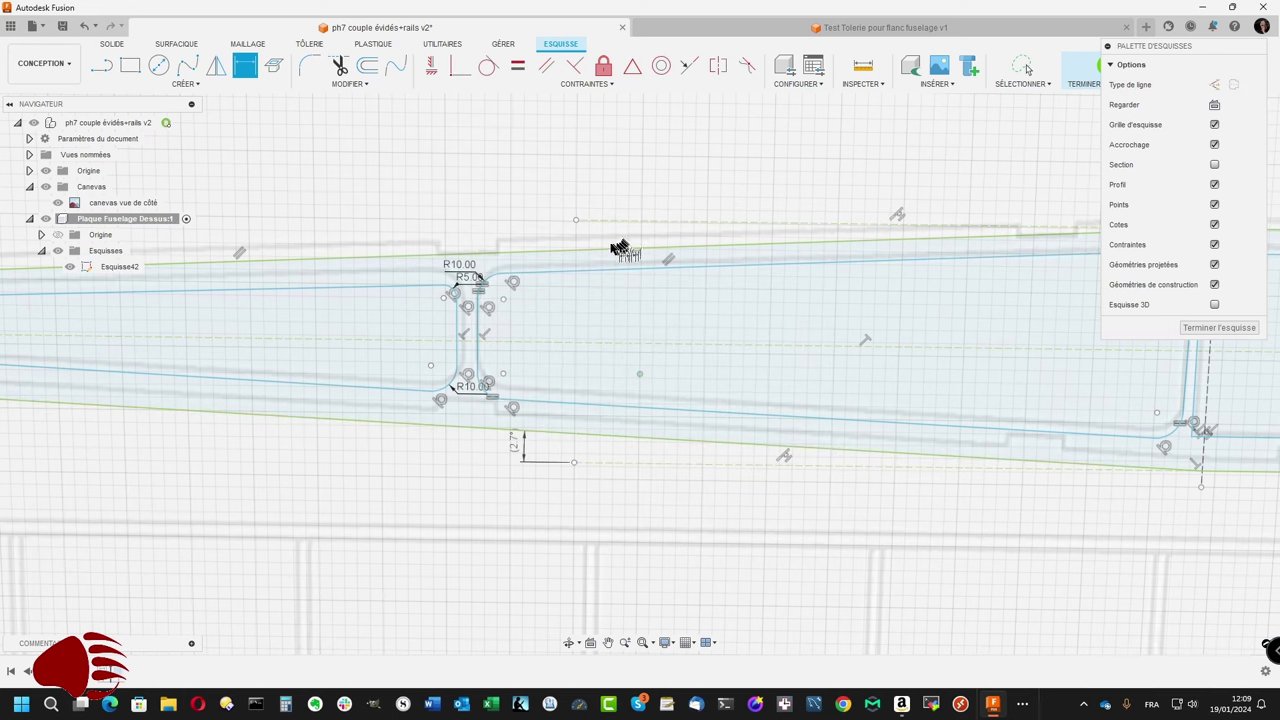
pyautogui.click(596, 240)
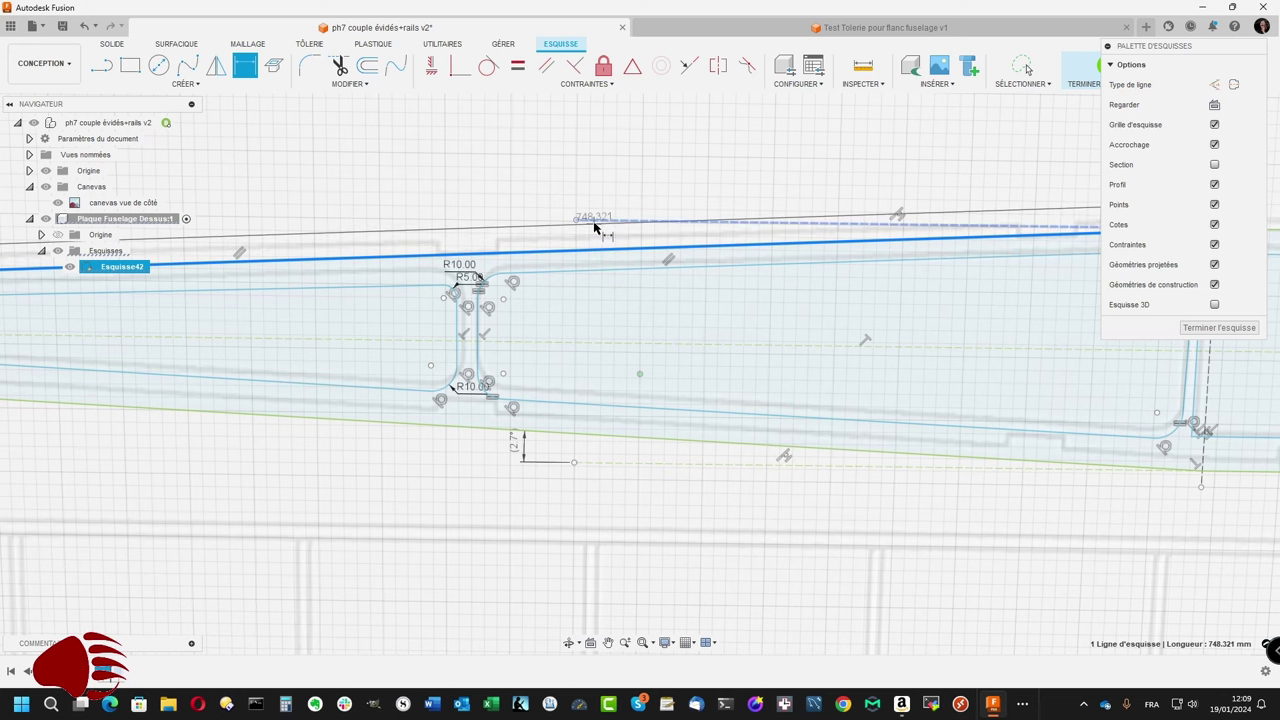
pyautogui.click(574, 223)
pyautogui.click(530, 225)
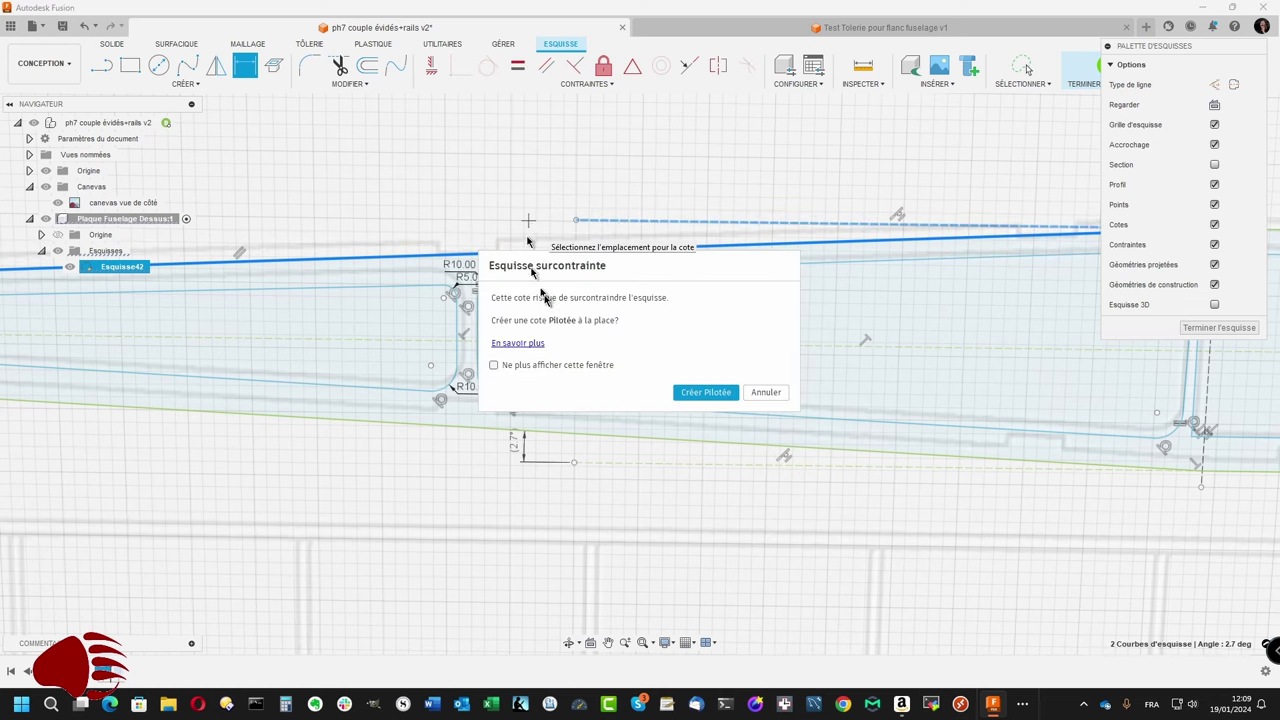
pyautogui.click(690, 391)
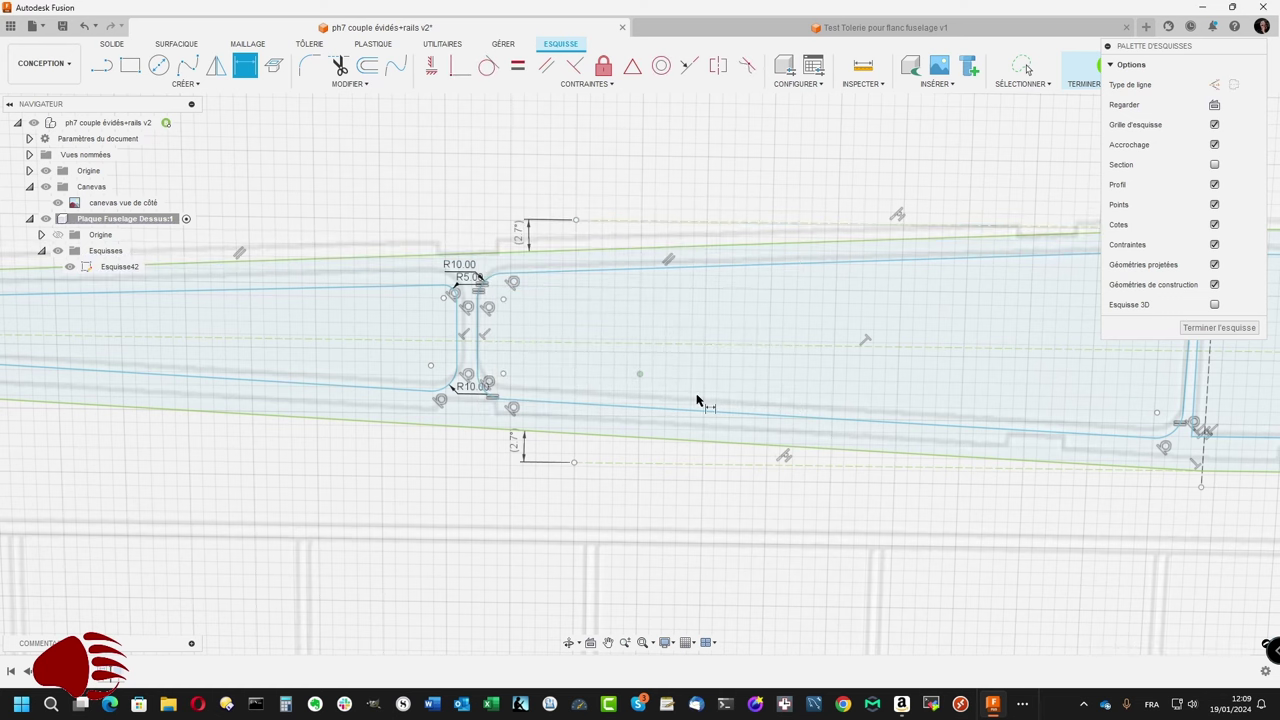
pyautogui.scroll(-1, 681, 386)
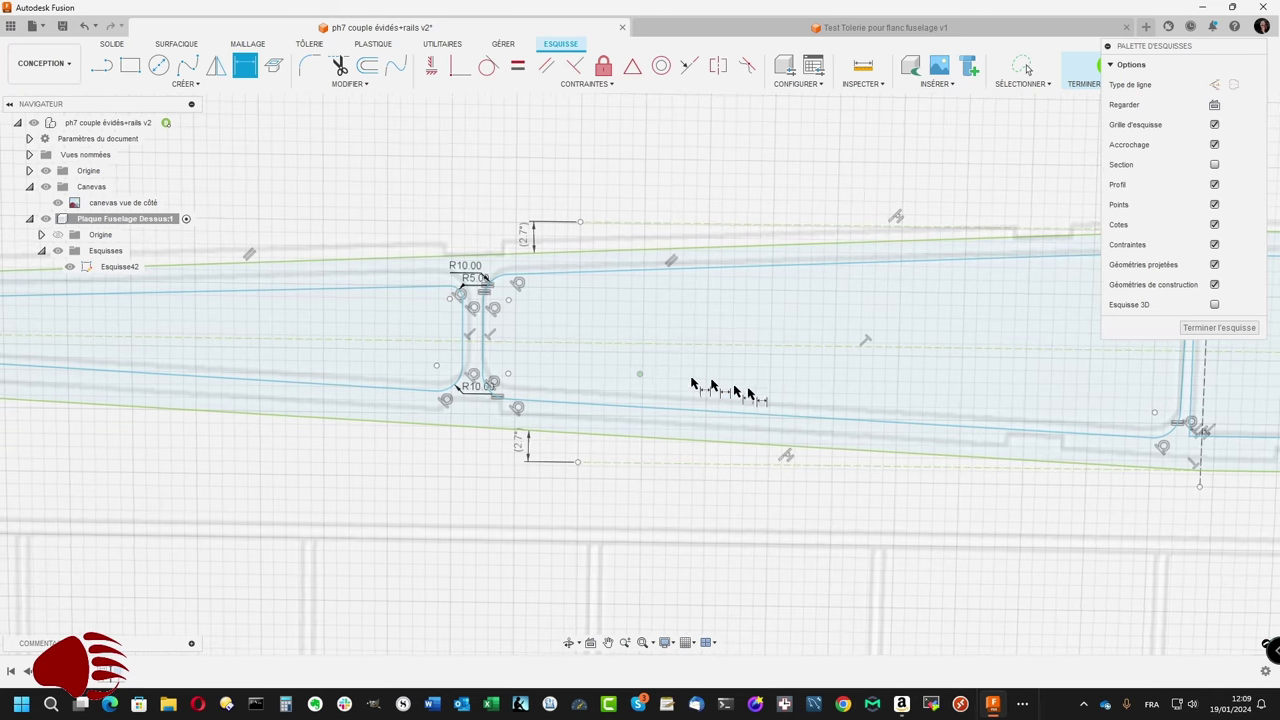
pyautogui.click(1189, 332)
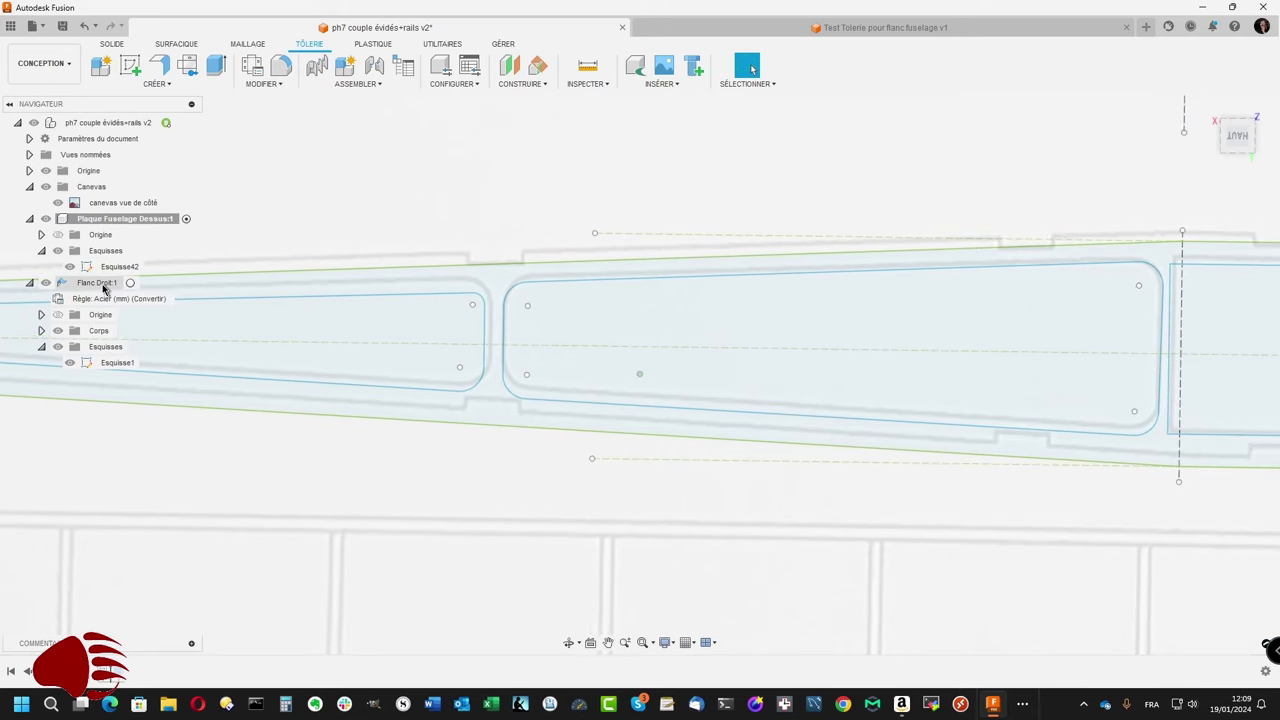
# Step: Activate Flanc Droit and change the bend feature's angle to 2.7°
pyautogui.rightClick(103, 286)
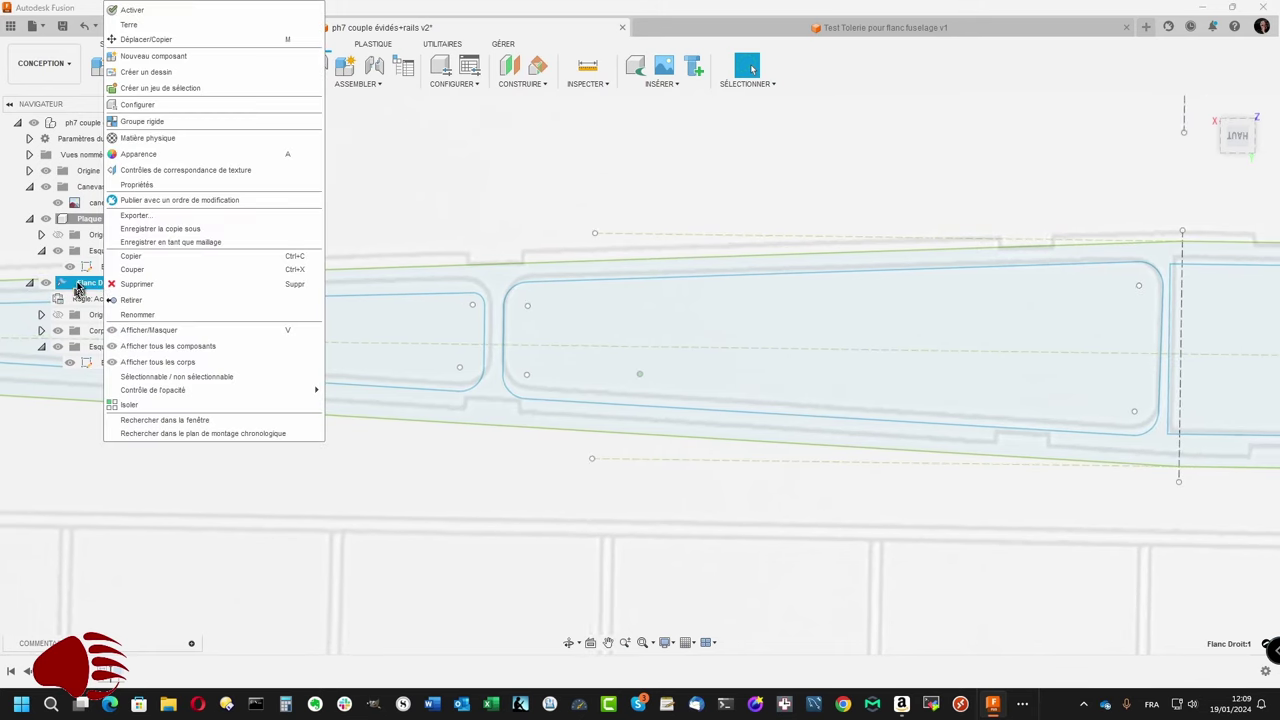
pyautogui.doubleClick(84, 282)
pyautogui.click(136, 284)
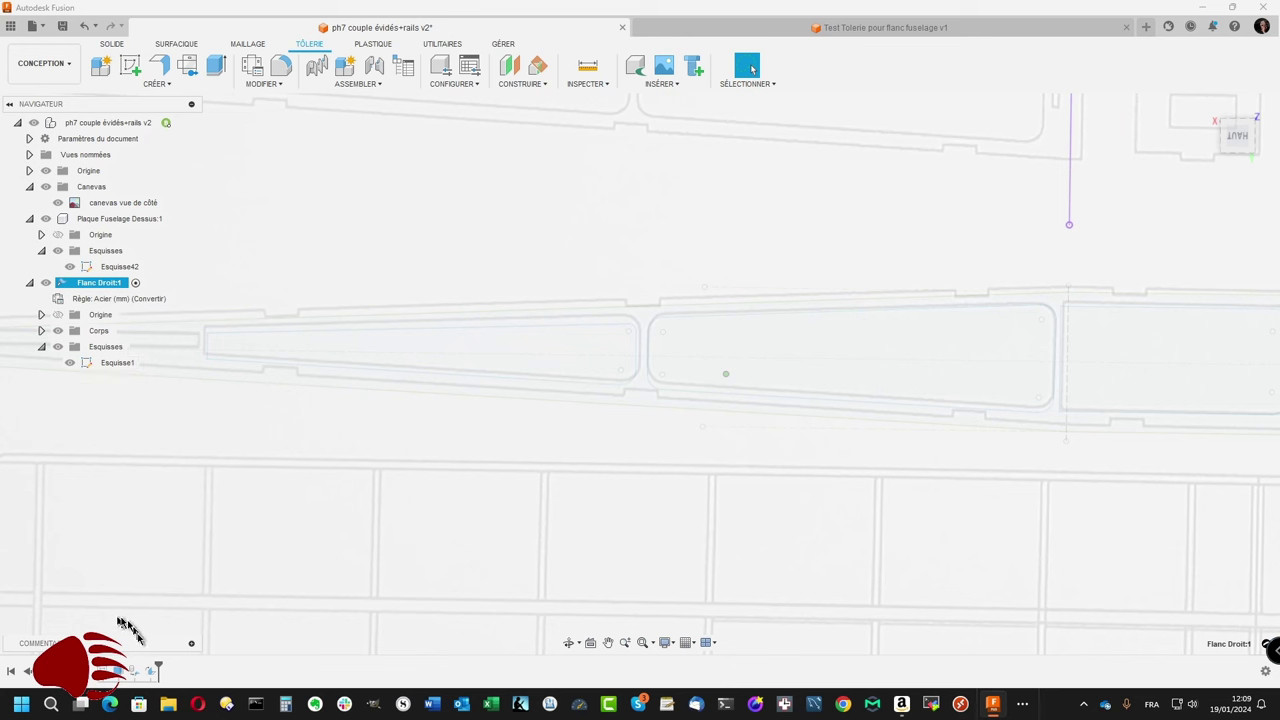
pyautogui.rightClick(150, 672)
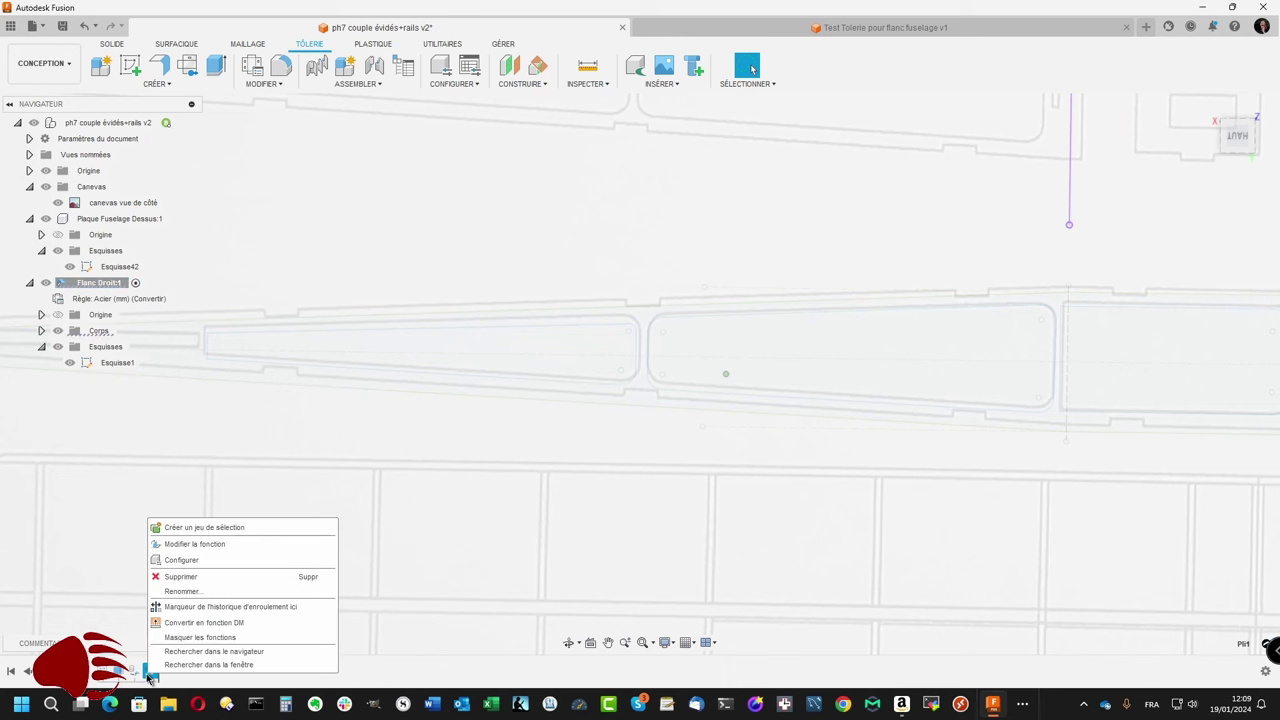
pyautogui.click(196, 548)
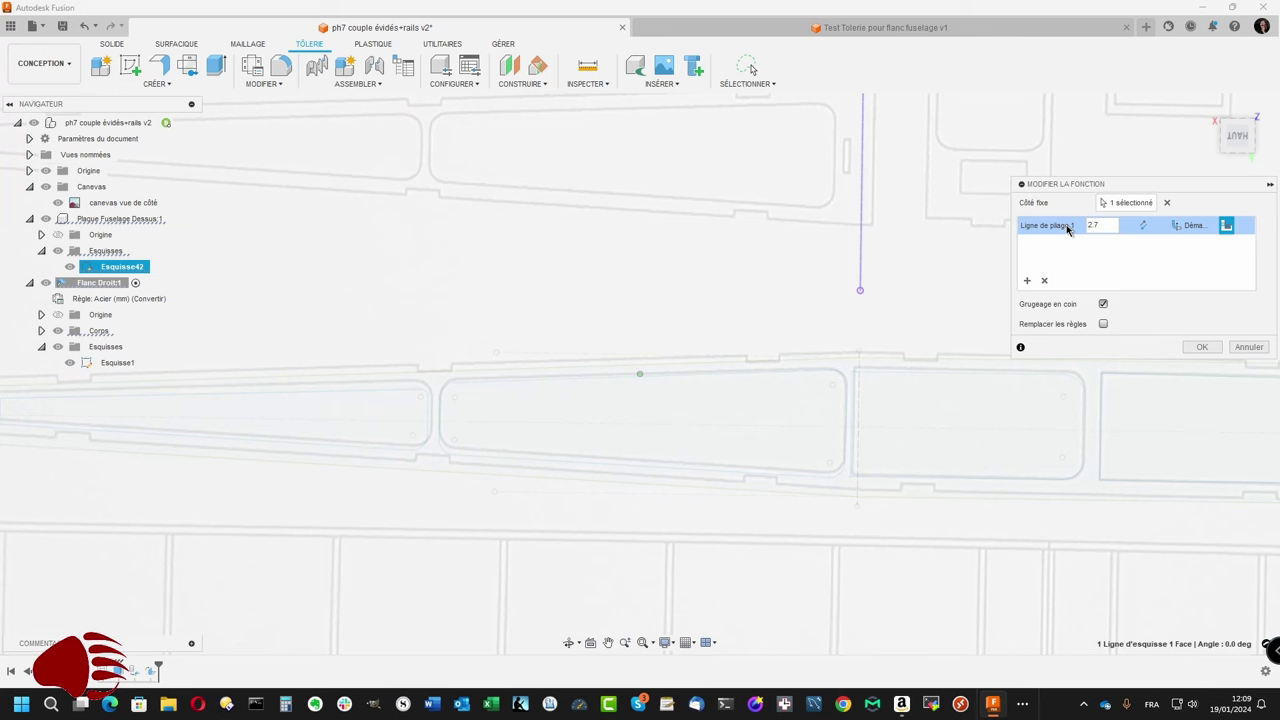
pyautogui.press('Return')
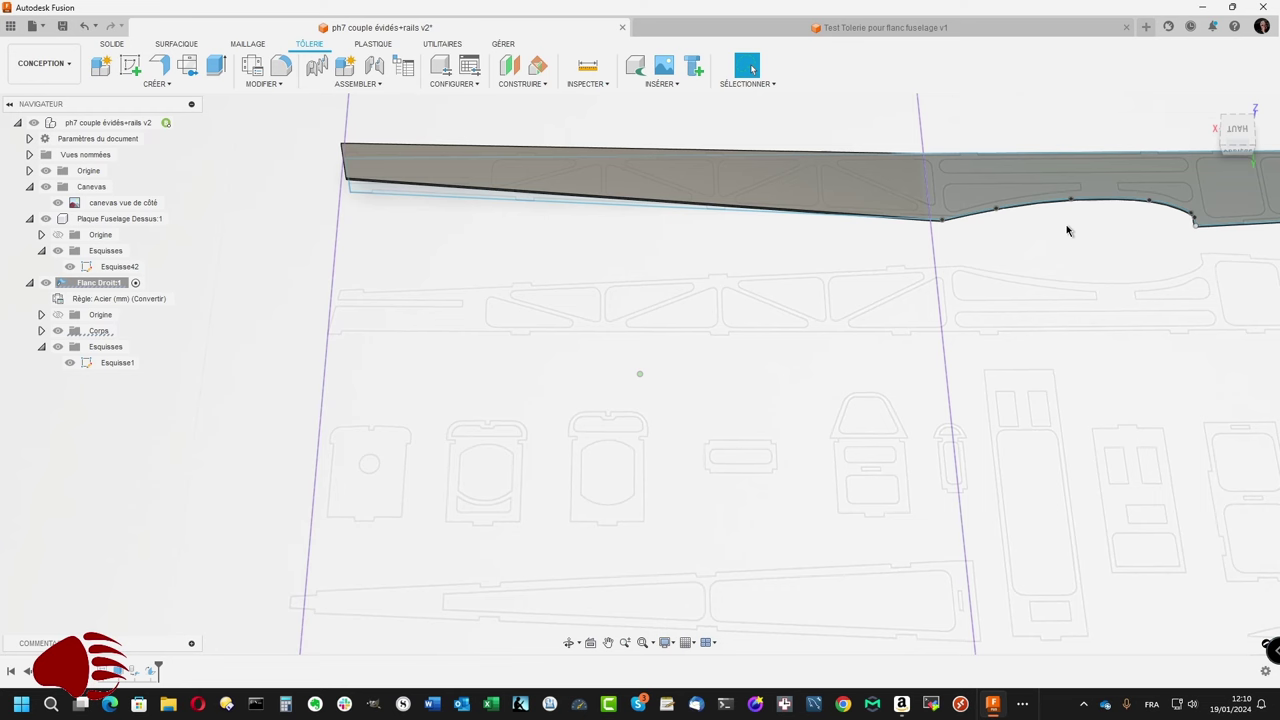
# Step: Unfold the 2.7° bend on Flanc Droit, keeping the front face fixed, so the panel lies flat
pyautogui.keyDown('shift'); pyautogui.moveTo(1067, 231); pyautogui.dragTo(1091, 243, button='middle'); pyautogui.keyUp('shift')
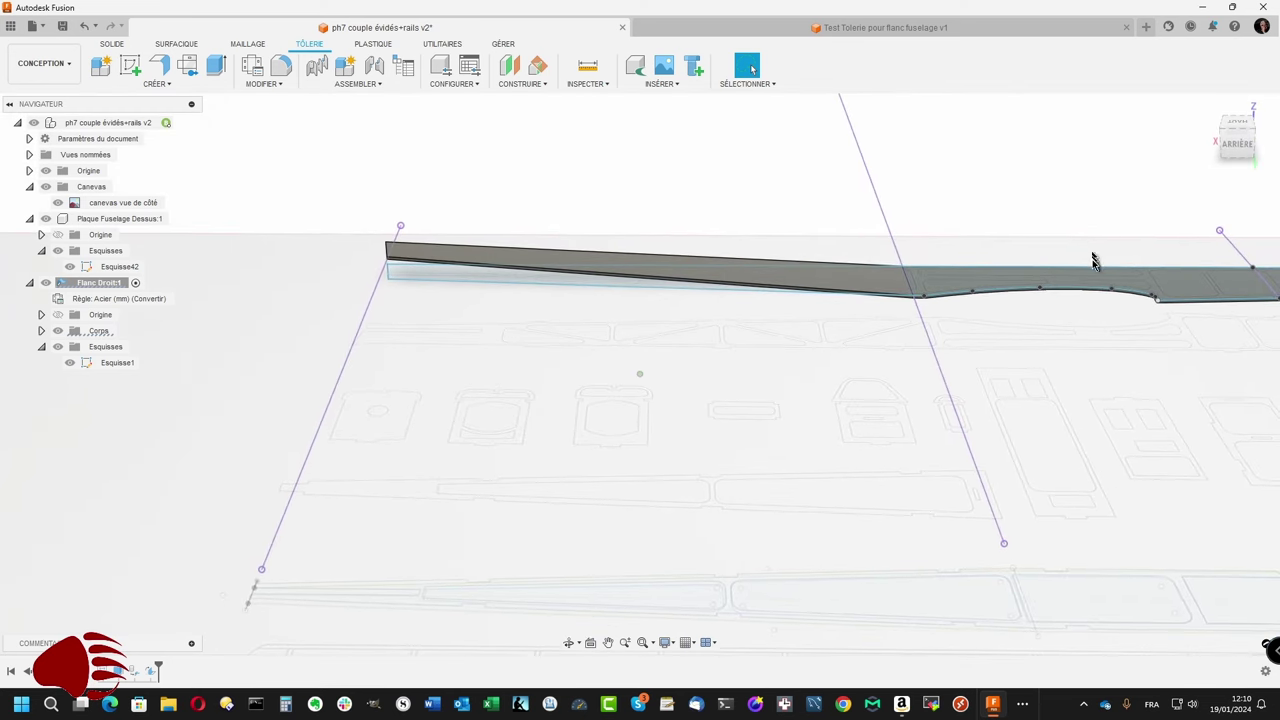
pyautogui.keyDown('shift'); pyautogui.moveTo(1093, 261); pyautogui.dragTo(1025, 230, button='middle'); pyautogui.keyUp('shift')
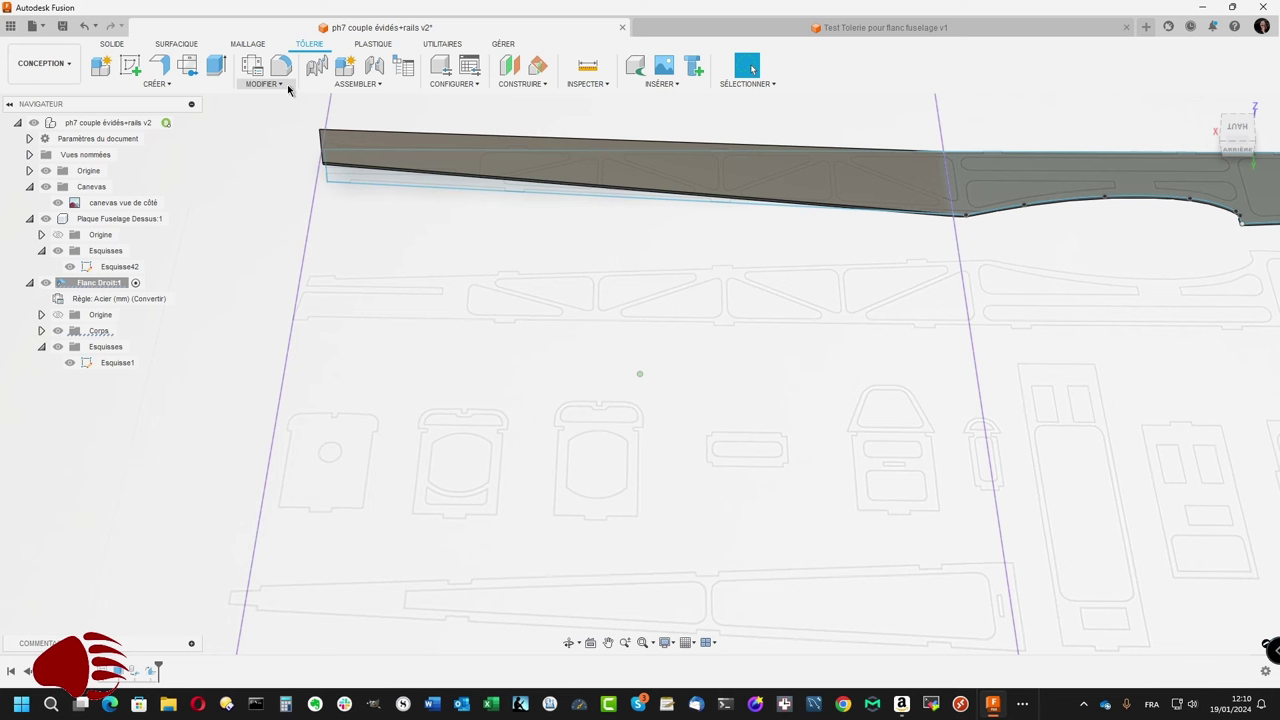
pyautogui.click(287, 84)
pyautogui.moveTo(270, 99)
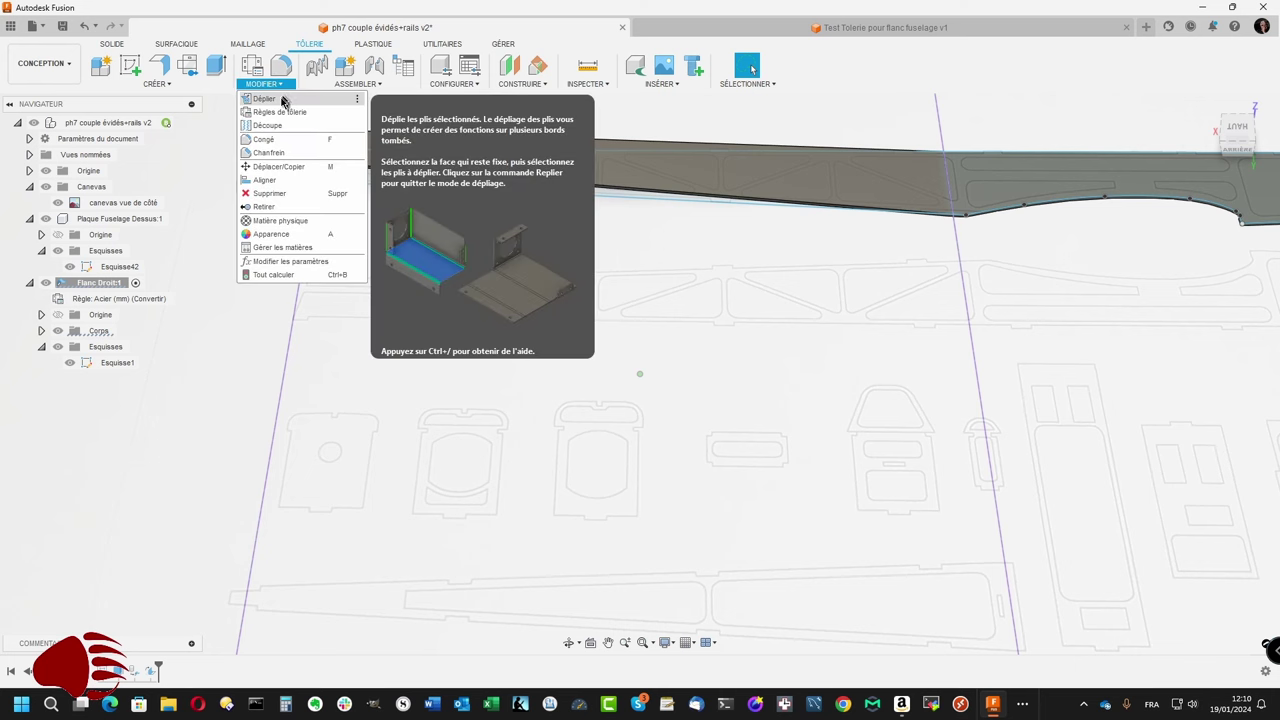
pyautogui.click(282, 101)
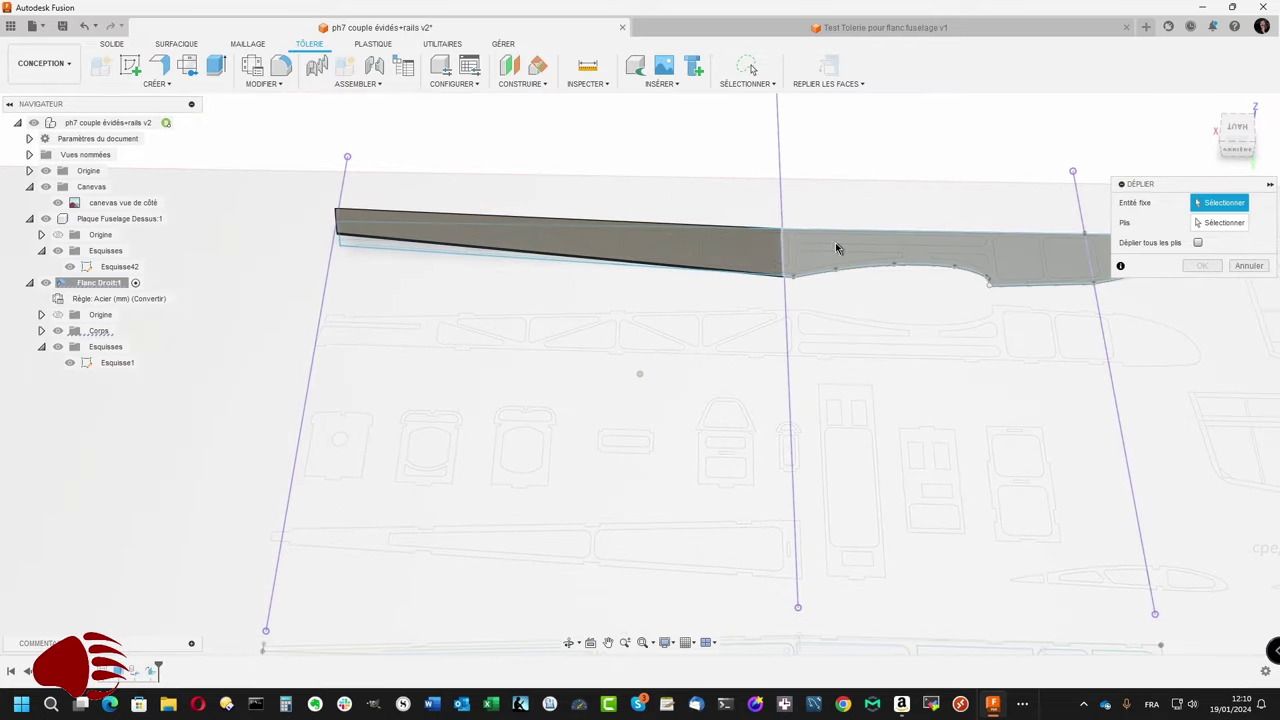
pyautogui.click(836, 247)
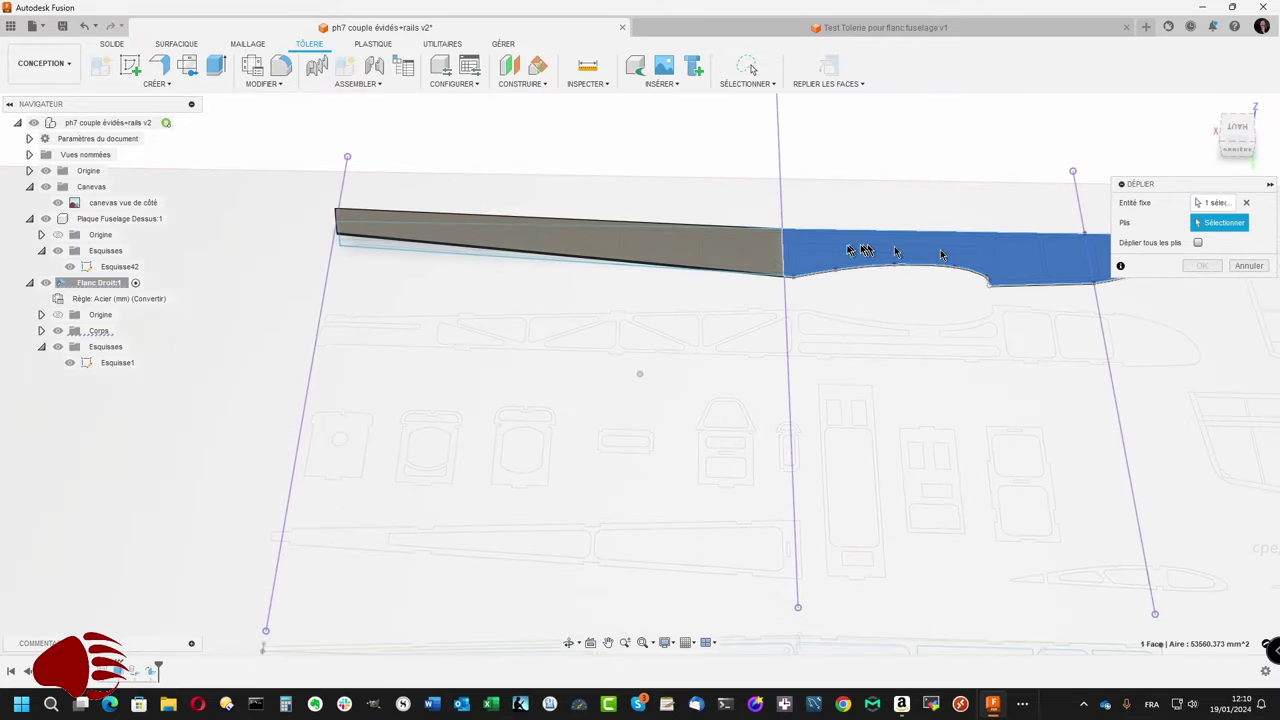
pyautogui.click(785, 252)
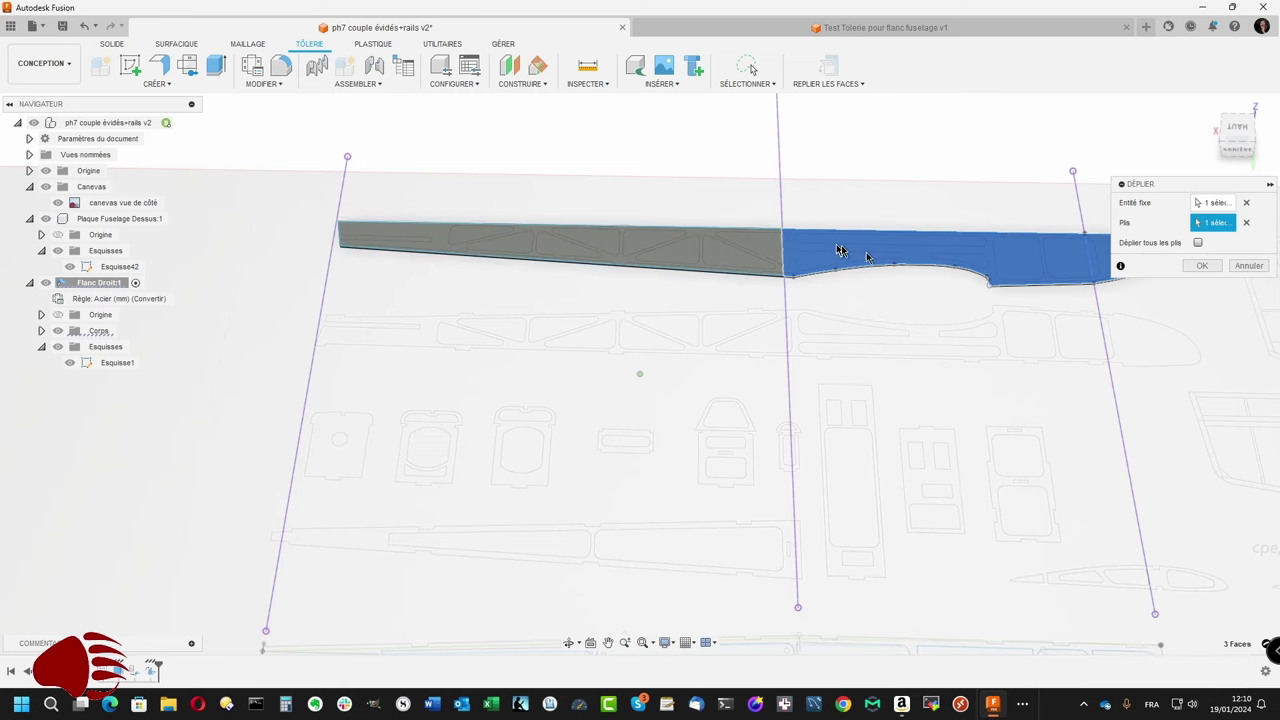
pyautogui.click(1203, 267)
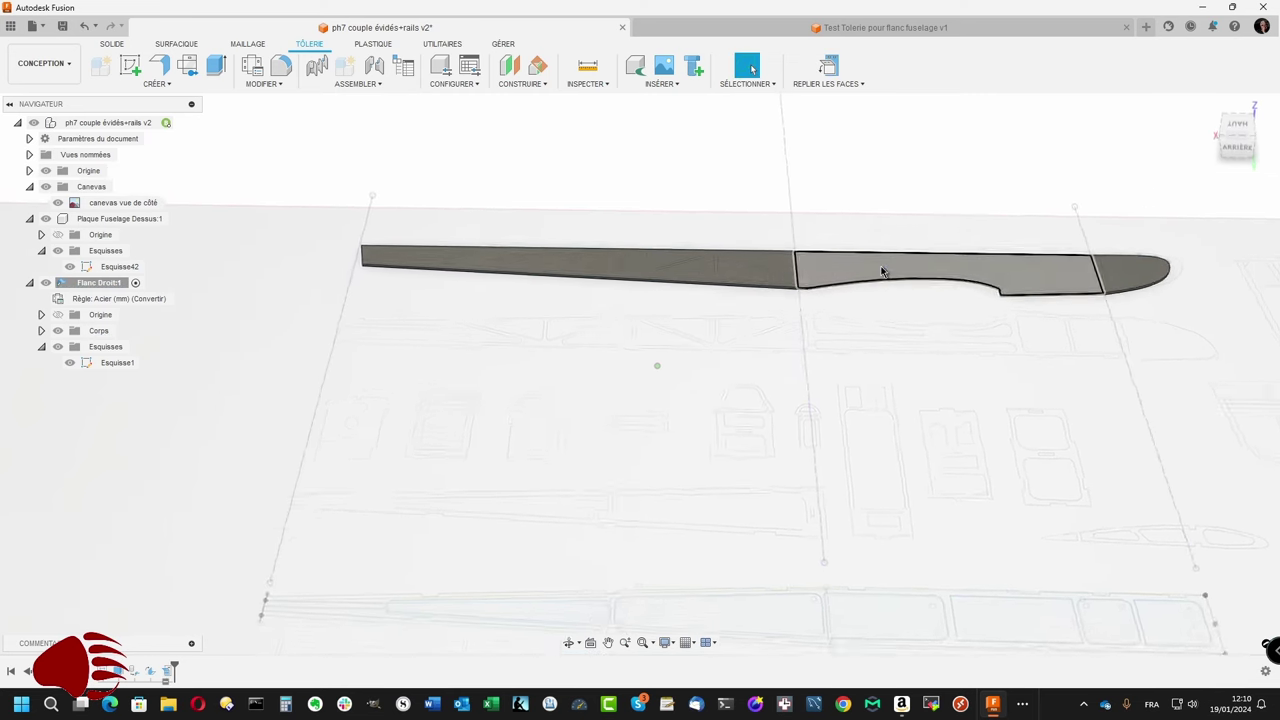
pyautogui.scroll(3, 882, 271)
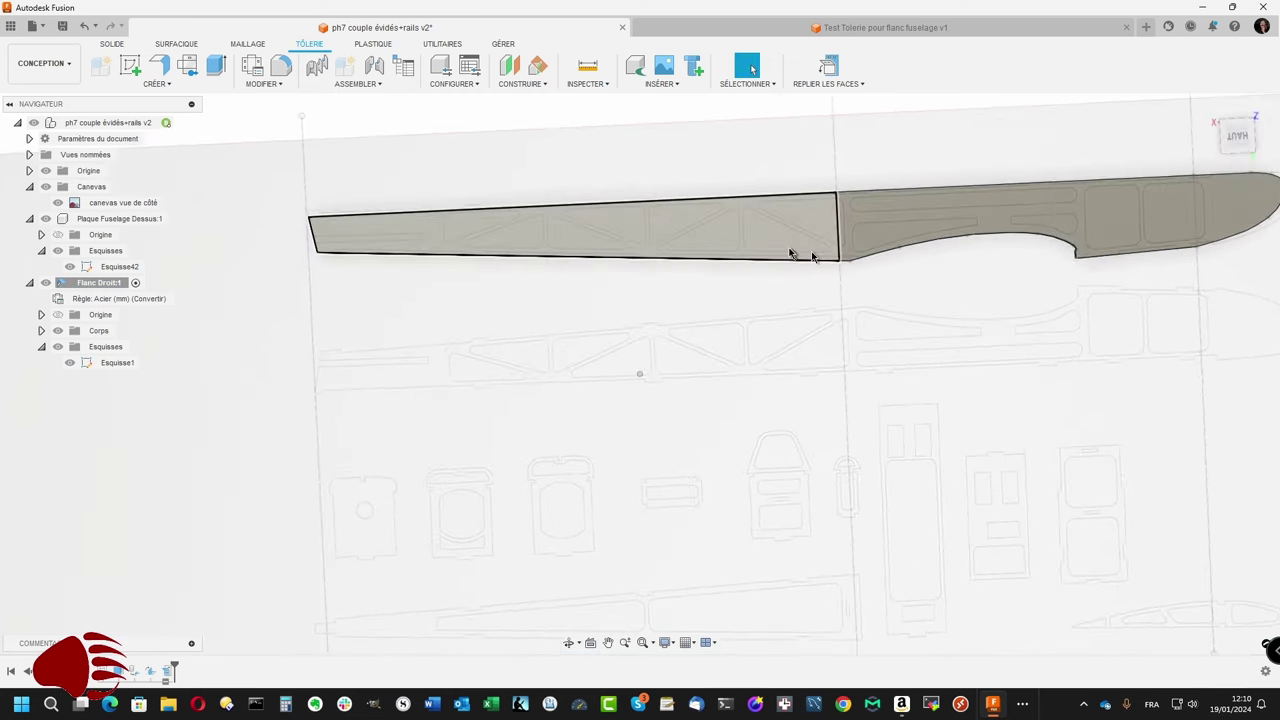
pyautogui.scroll(2, 580, 241)
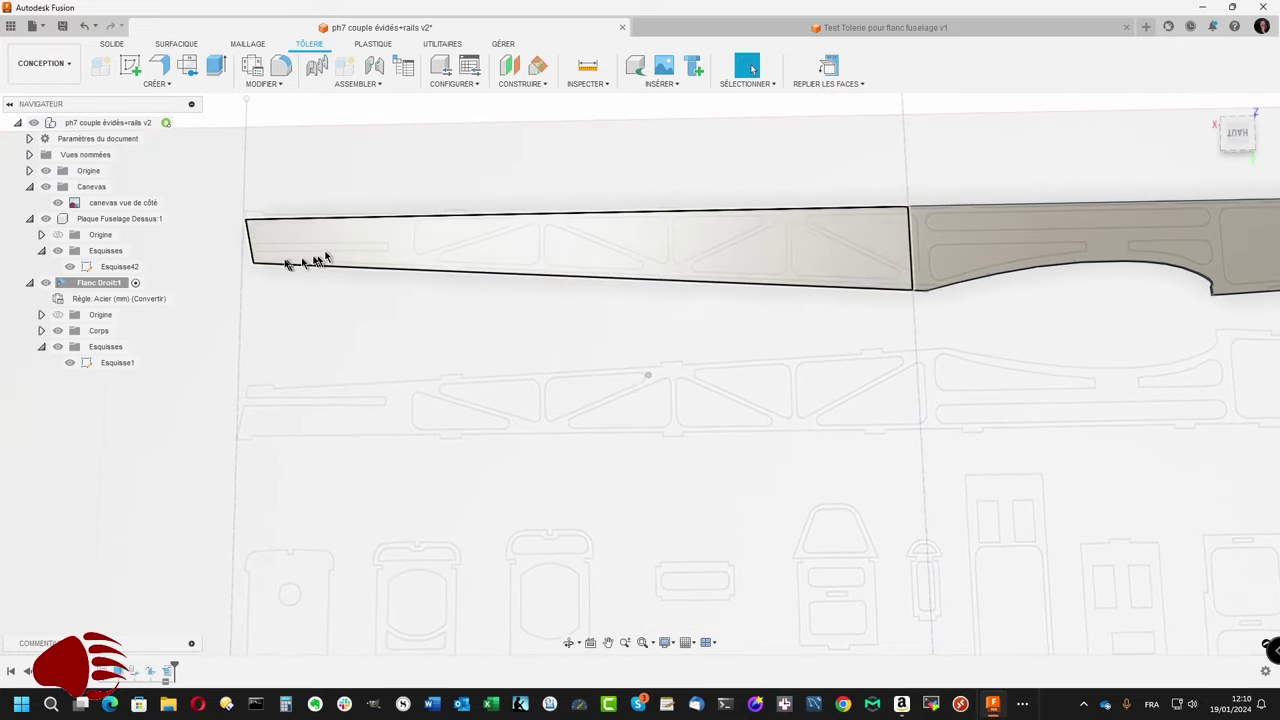
# Step: Edit Esquisse1 and draw the first opening's edge line with a rounded corner
pyautogui.rightClick(116, 365)
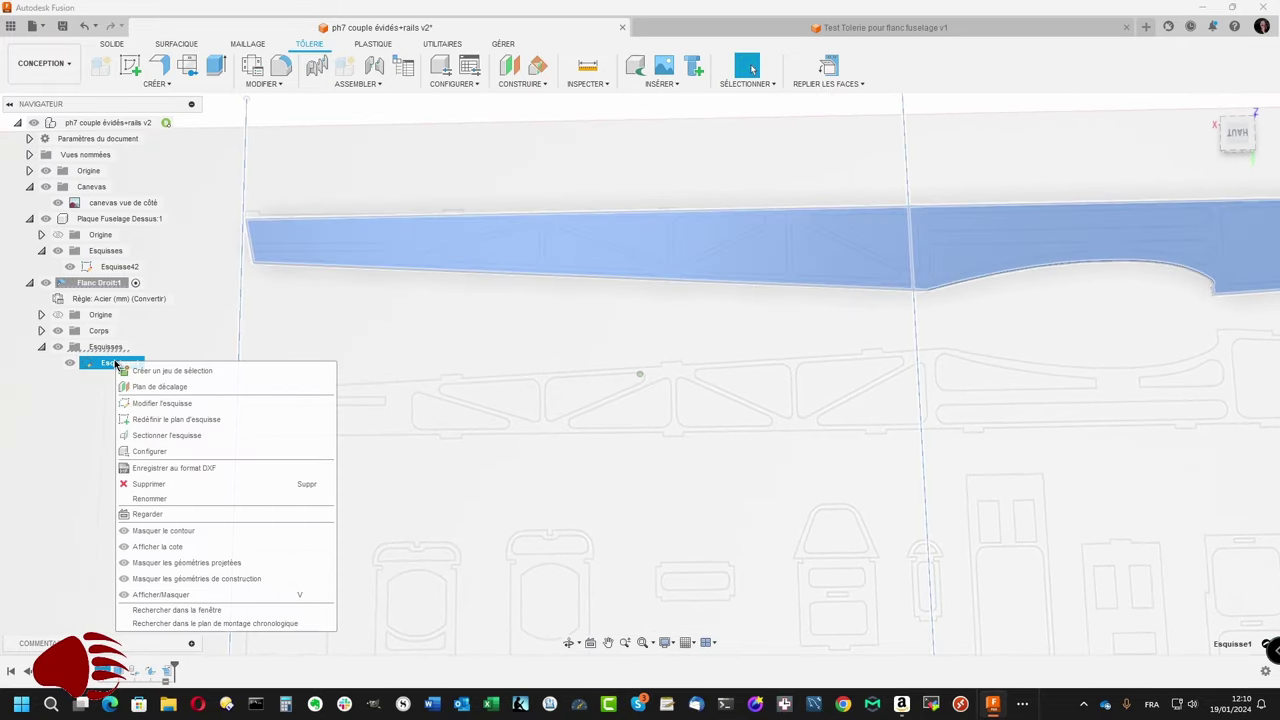
pyautogui.click(148, 405)
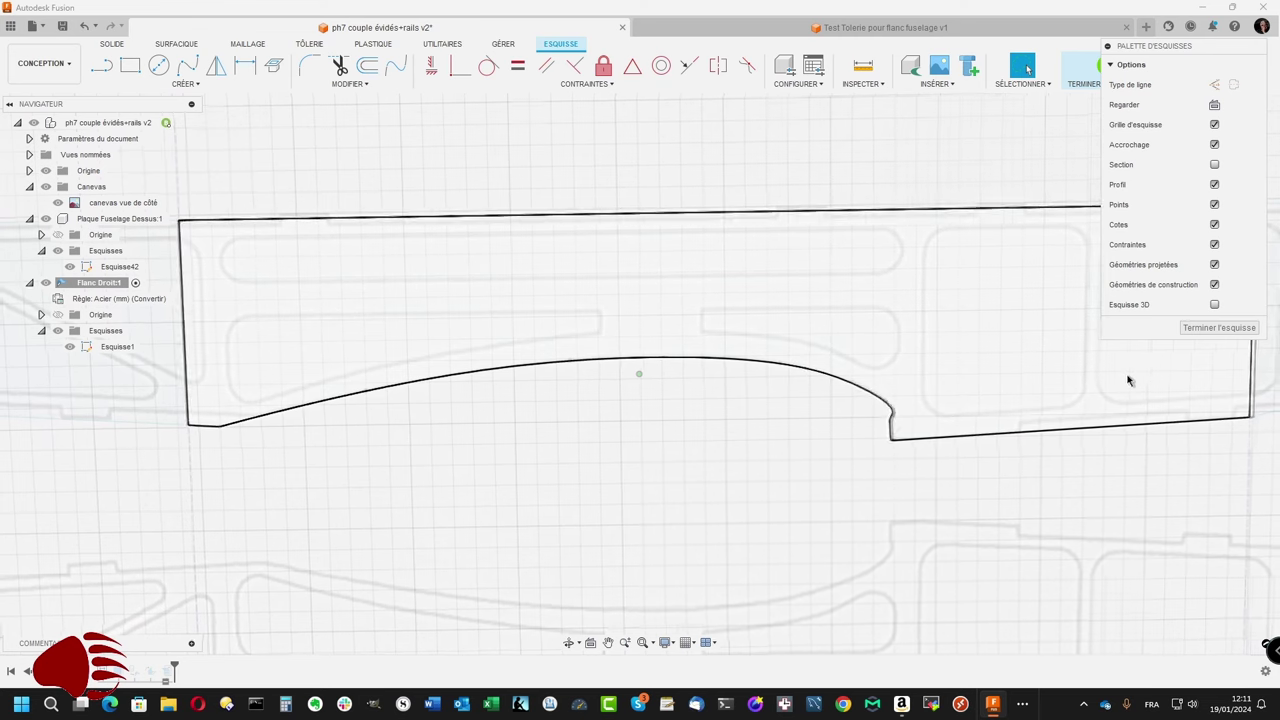
pyautogui.press('l')
pyautogui.click(715, 397)
pyautogui.click(860, 390)
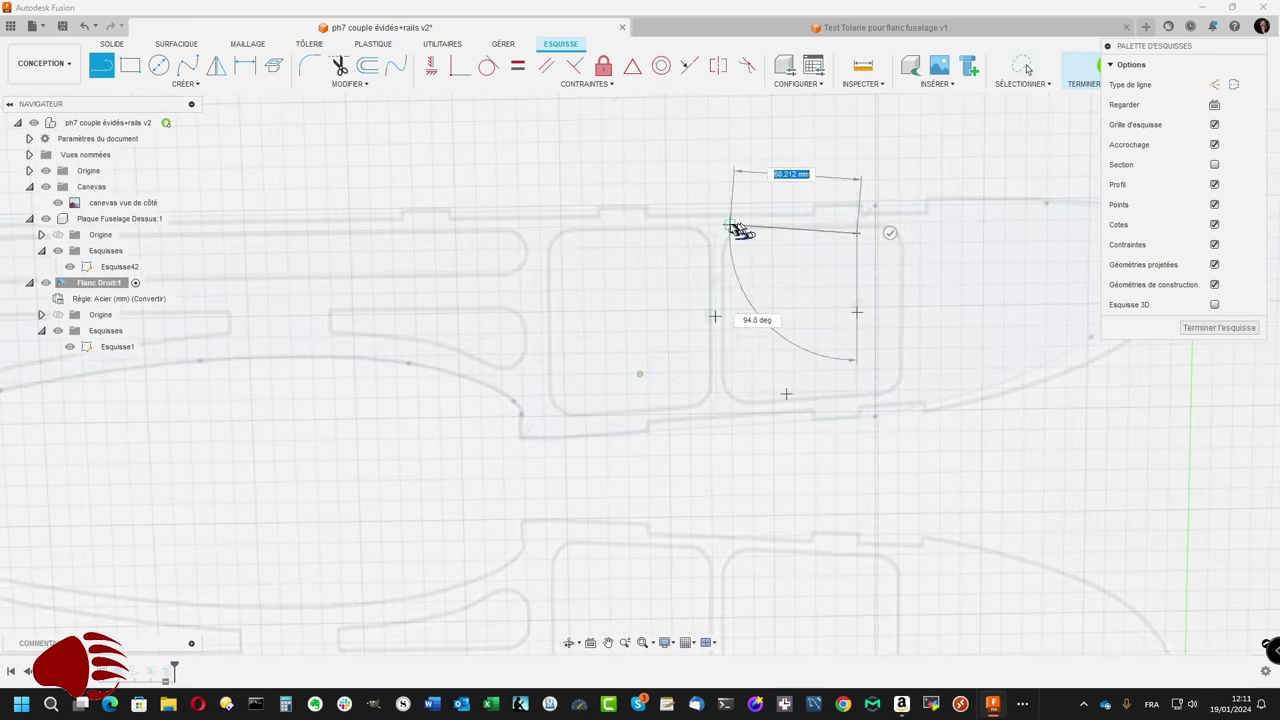
pyautogui.press('Escape')
pyautogui.click(310, 65)
pyautogui.click(722, 250)
pyautogui.click(722, 240)
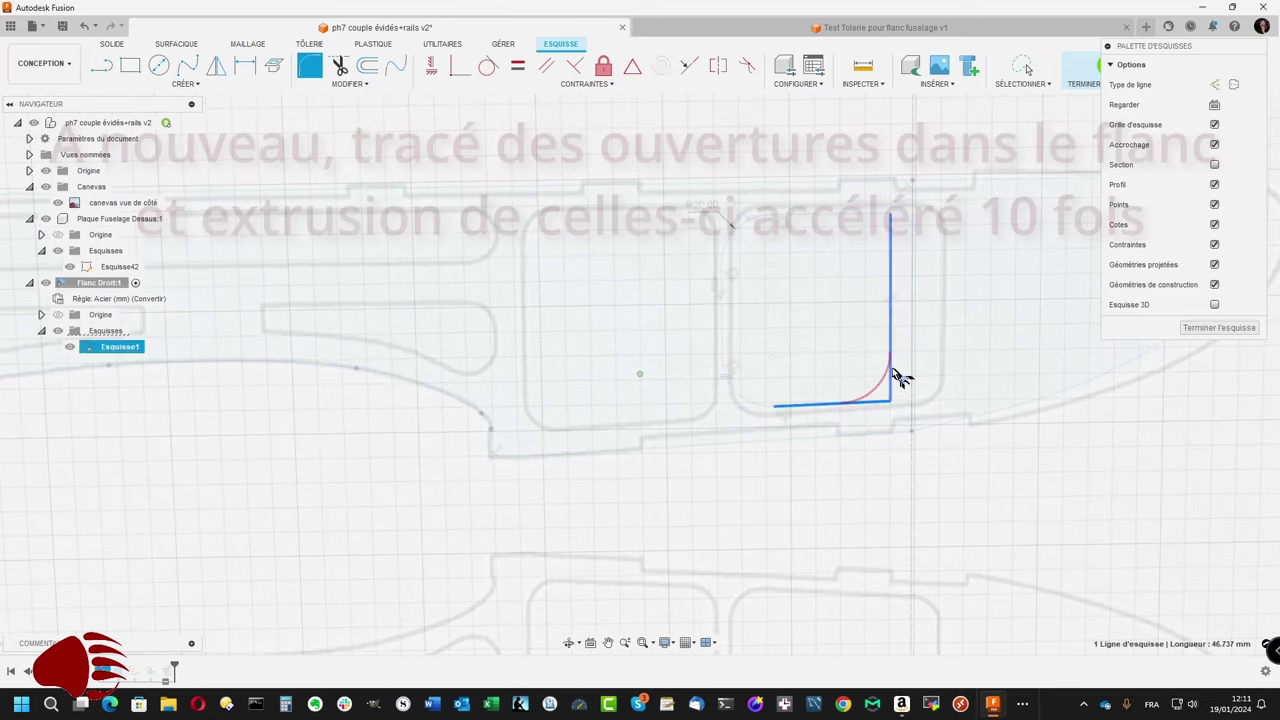
pyautogui.press('Escape')
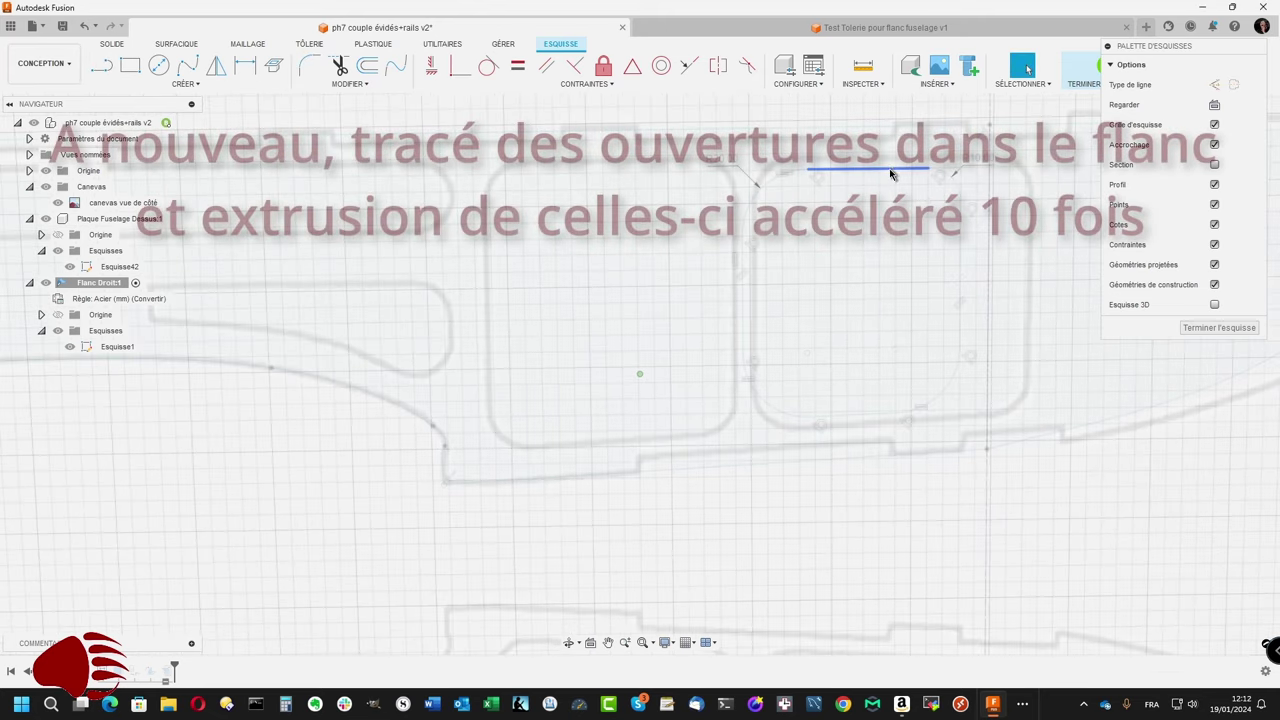
pyautogui.click(818, 165)
pyautogui.press('Escape')
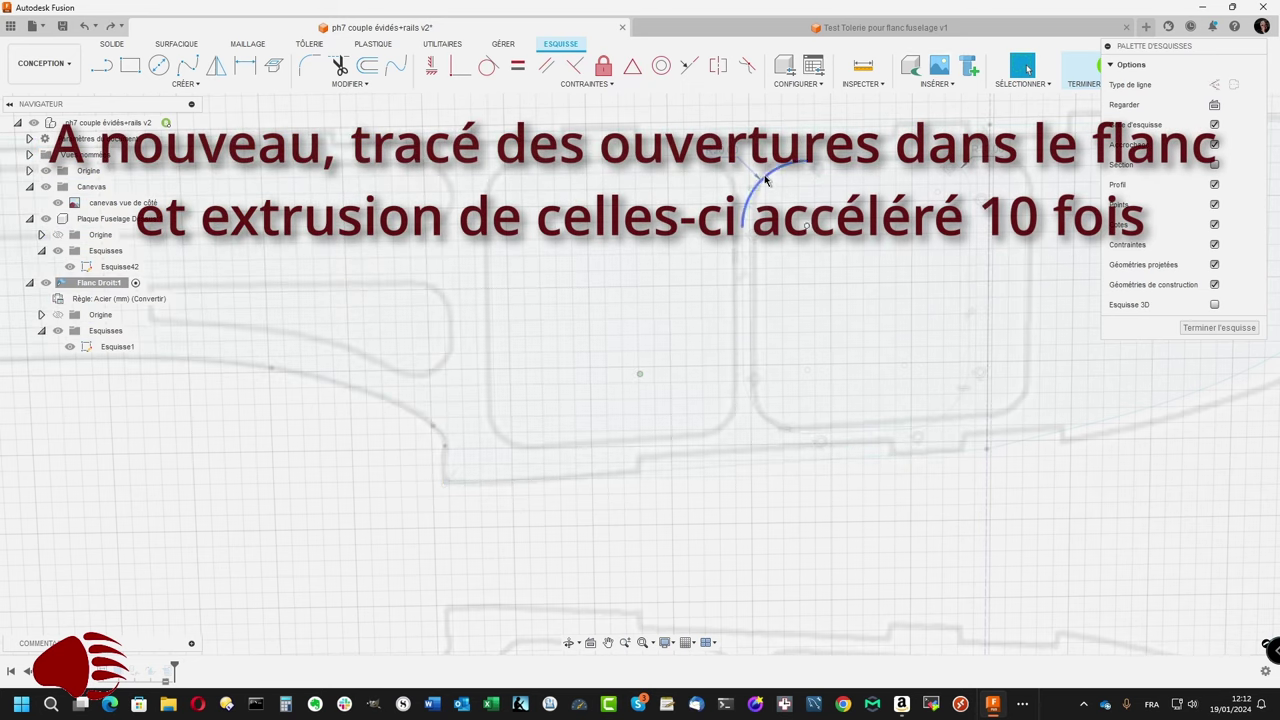
# Step: Round the opening's top and bottom corners with R10 fillets
pyautogui.doubleClick(117, 346)
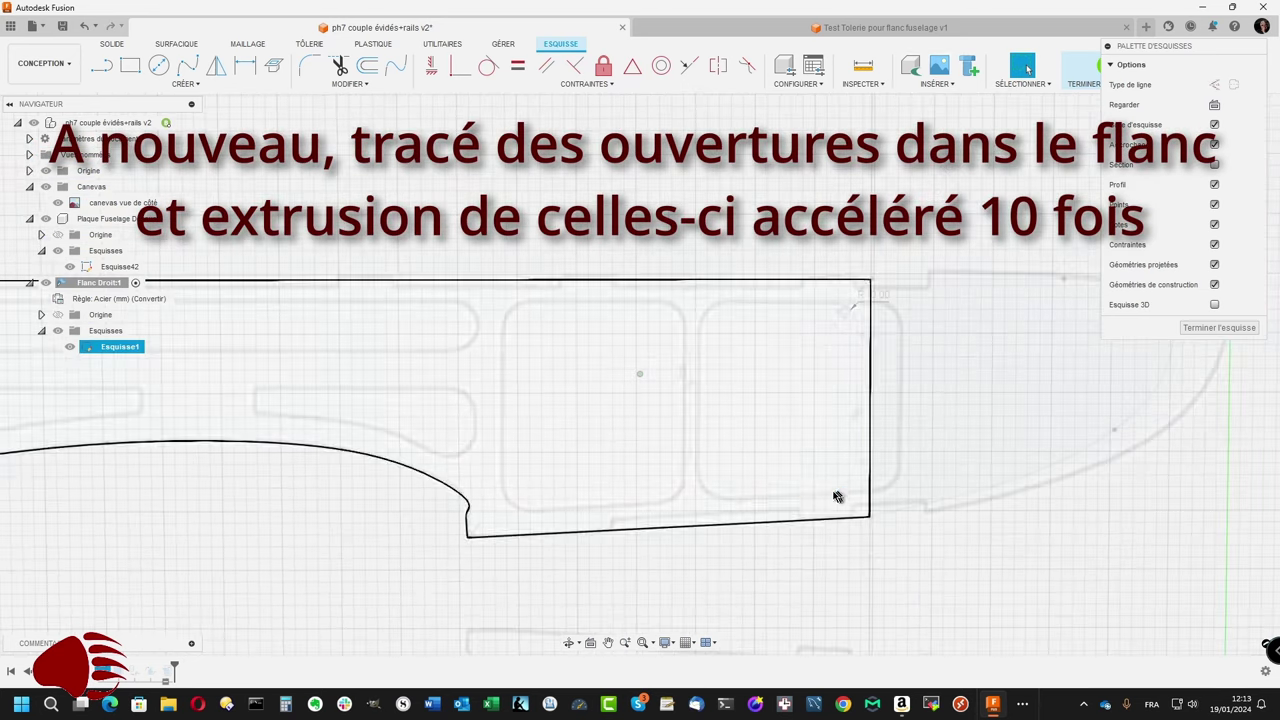
pyautogui.press('Return')
pyautogui.click(720, 304)
pyautogui.click(700, 400)
pyautogui.click(691, 420)
pyautogui.click(755, 508)
pyautogui.press('Return')
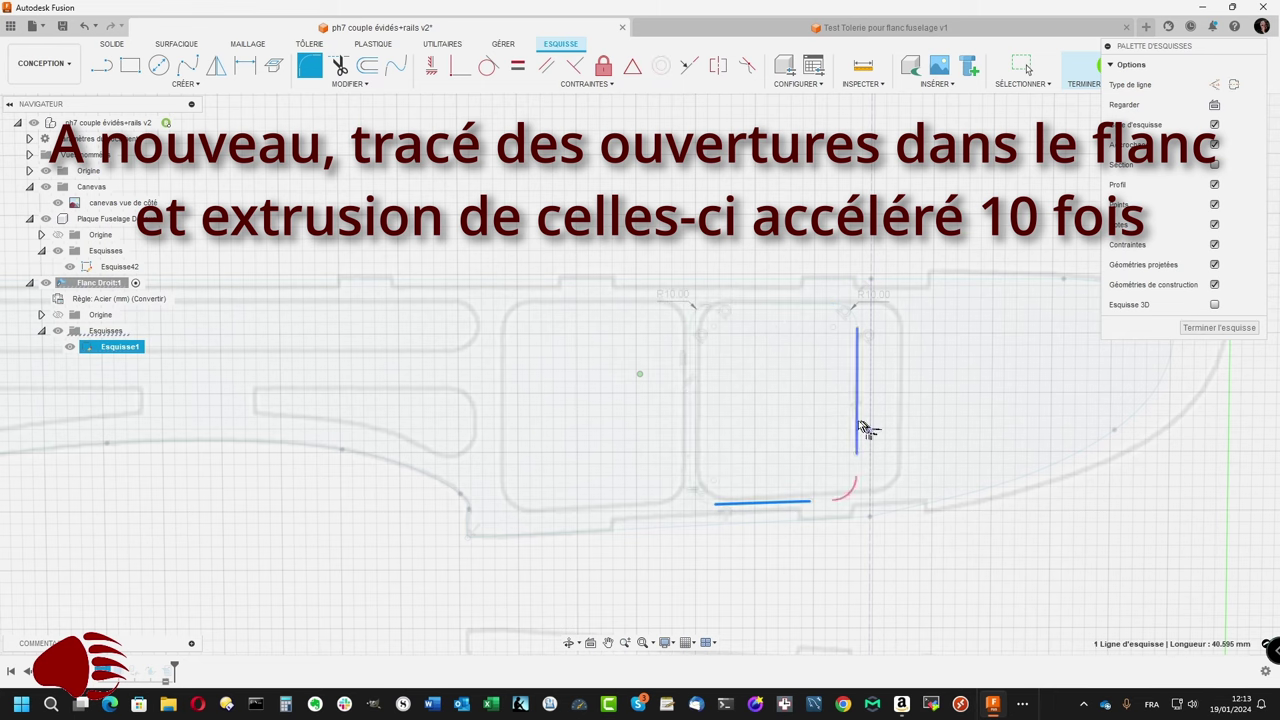
pyautogui.scroll(3, 877, 560)
# Step: Outline the next opening with a line and fillet its corners
pyautogui.press('l')
pyautogui.click(553, 541)
pyautogui.click(727, 541)
pyautogui.press('Escape')
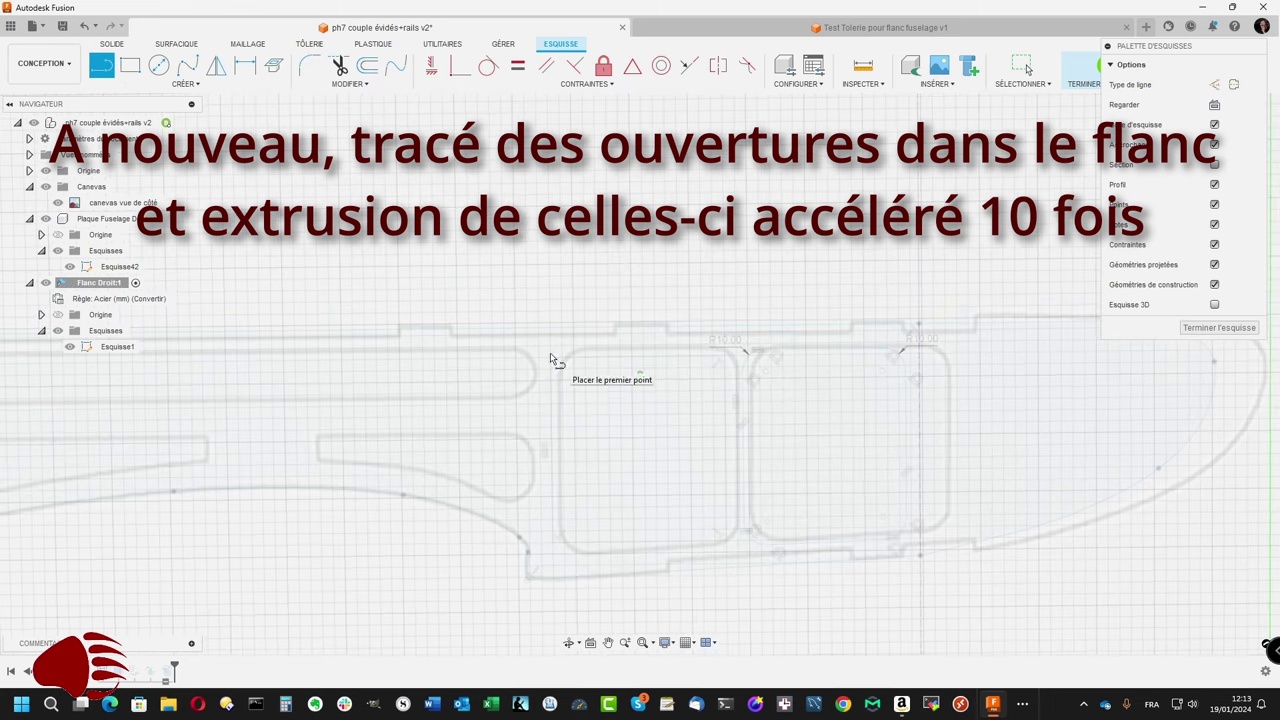
pyautogui.click(309, 65)
pyautogui.click(571, 357)
pyautogui.click(723, 450)
pyautogui.press('Return')
pyautogui.press('Return')
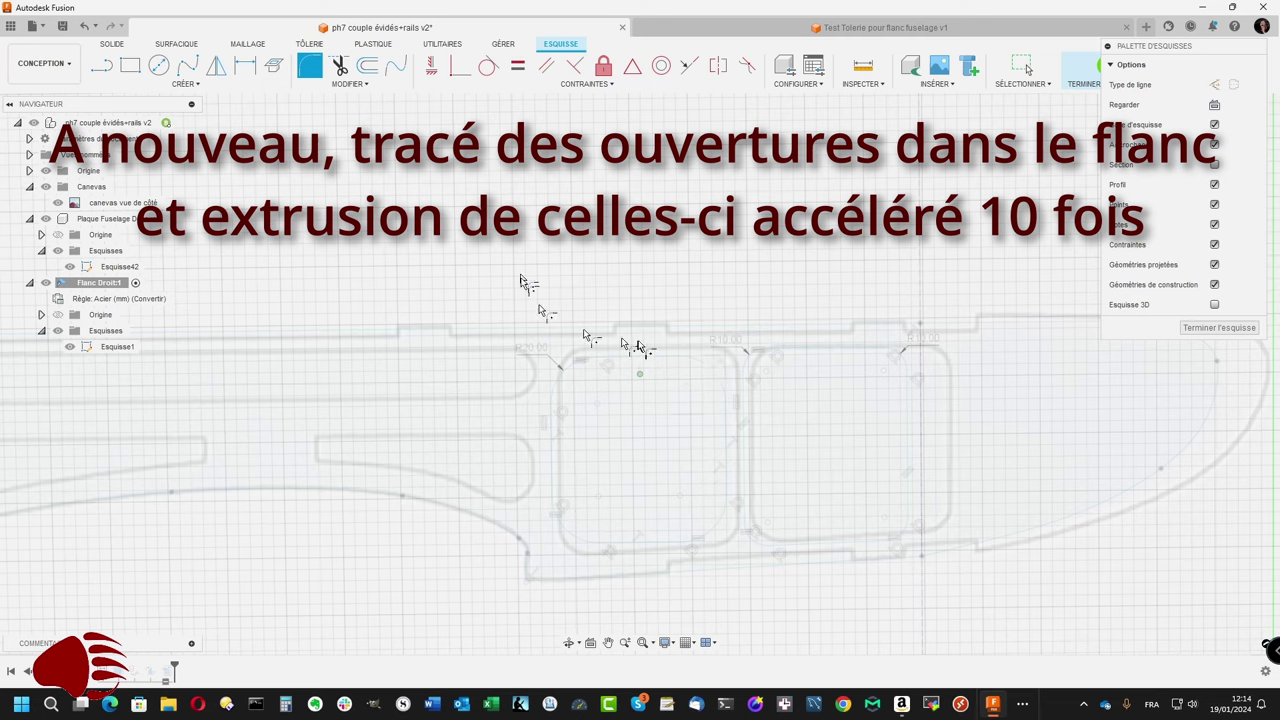
pyautogui.press('Escape')
pyautogui.scroll(3, 719, 303)
# Step: Draw the long slot's 295 mm straight edge and its rounded end
pyautogui.press('l')
pyautogui.click(174, 357)
pyautogui.click(846, 350)
pyautogui.click(846, 410)
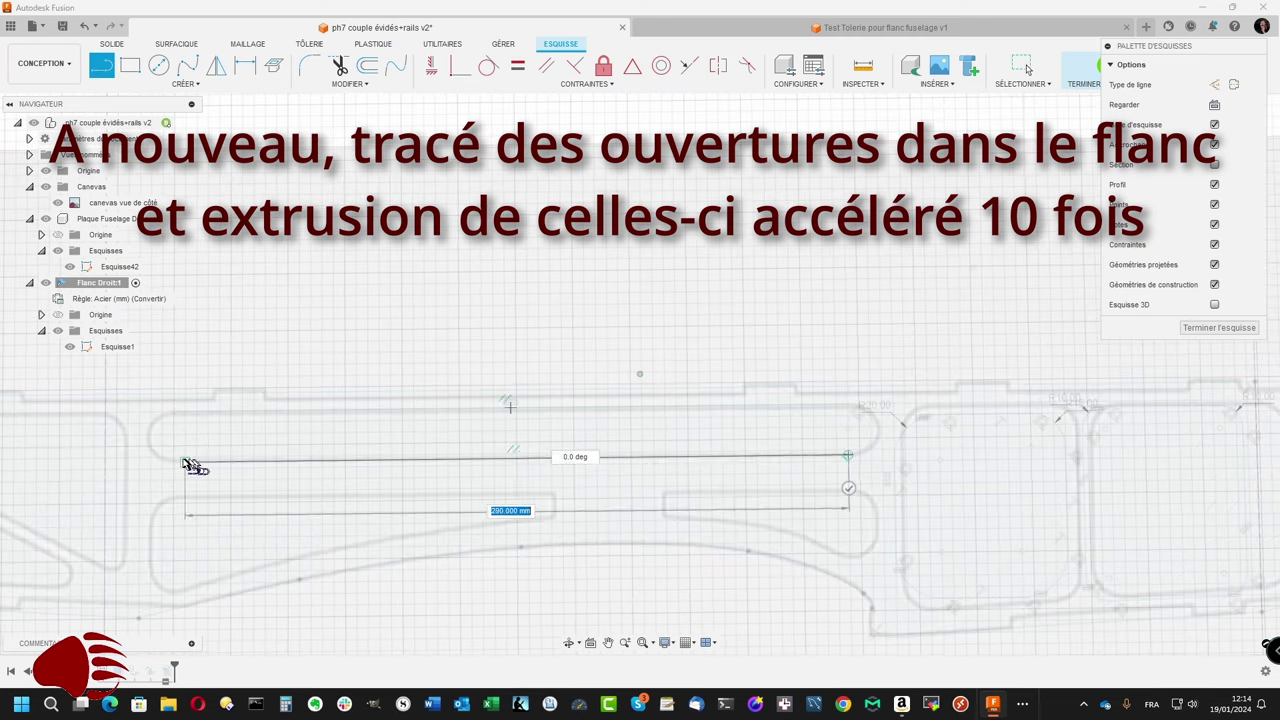
pyautogui.press('Escape')
pyautogui.scroll(3, 194, 466)
pyautogui.click(594, 388)
pyautogui.press('Escape')
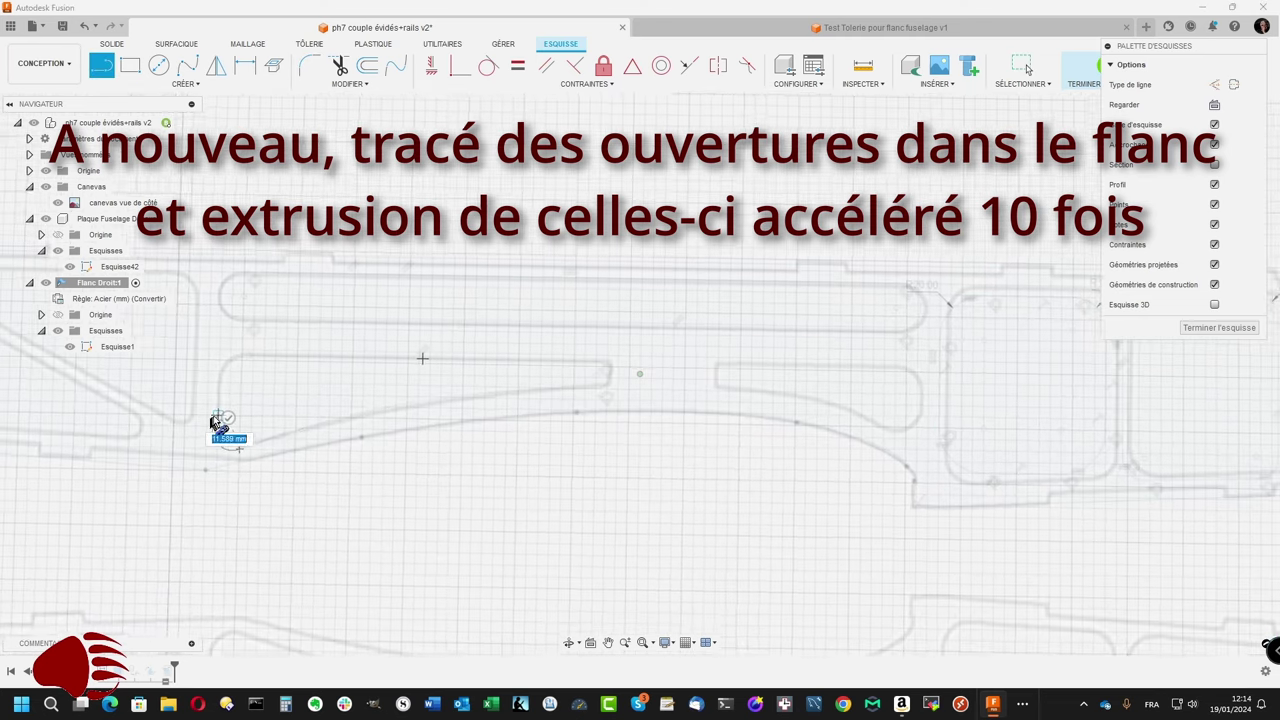
pyautogui.scroll(2, 314, 366)
pyautogui.scroll(2, 286, 357)
pyautogui.scroll(2, 250, 395)
# Step: Add a horizontal edge line for the lower opening
pyautogui.press('l')
pyautogui.click(253, 337)
pyautogui.click(757, 343)
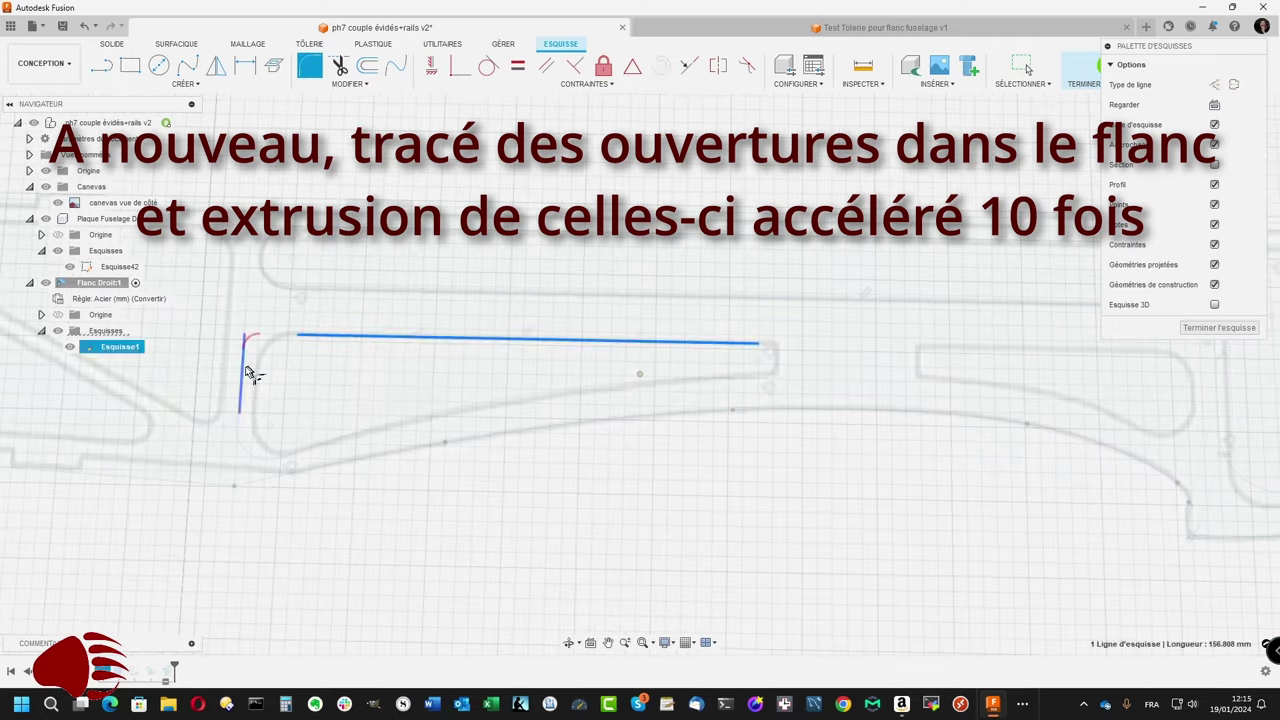
pyautogui.press('Escape')
pyautogui.click(600, 346)
pyautogui.scroll(-1, 455, 412)
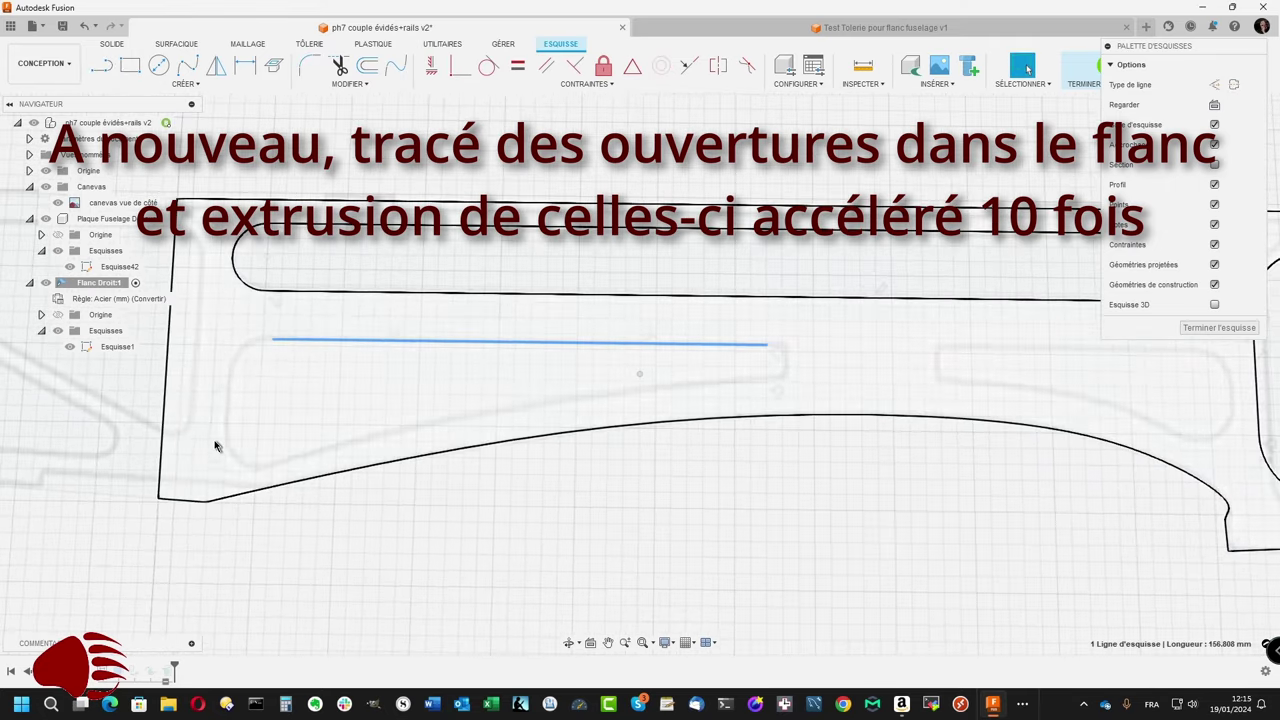
# Step: Offset the outline 5 mm inward and close the lower opening with an arc
pyautogui.press('o')
pyautogui.click(240, 478)
pyautogui.scroll(1, 240, 478)
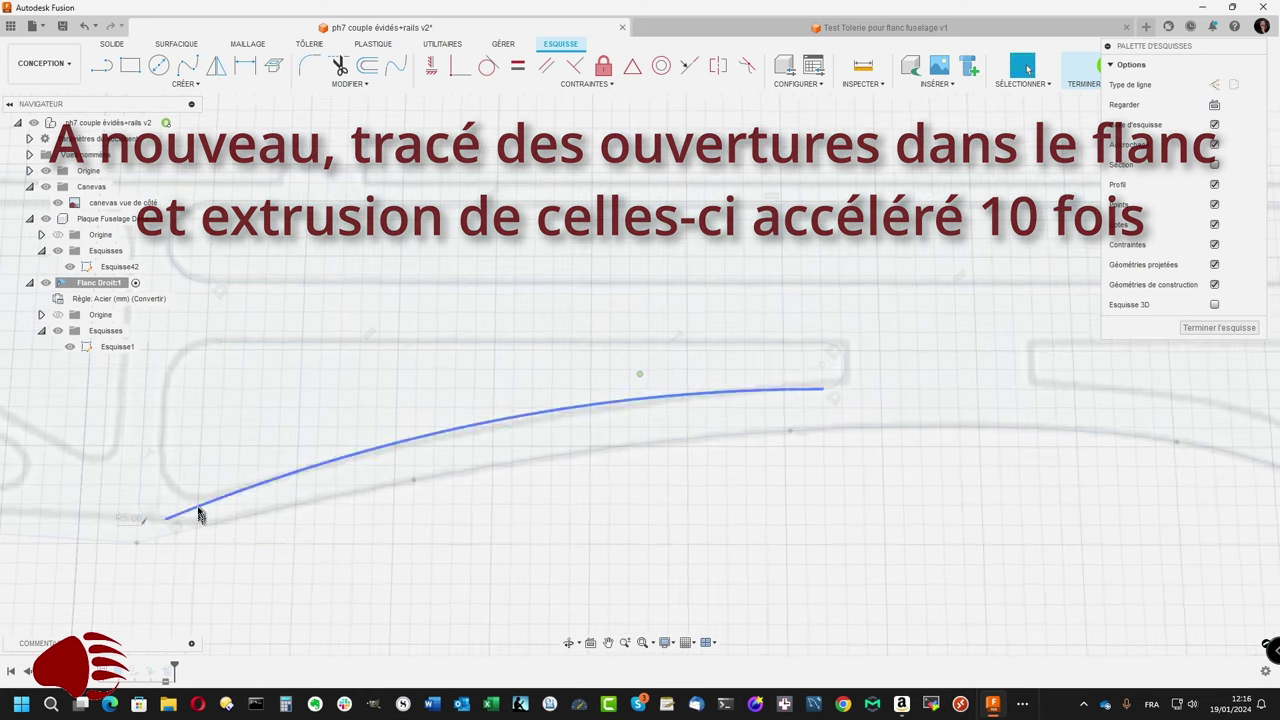
pyautogui.click(237, 343)
pyautogui.scroll(-3, 160, 395)
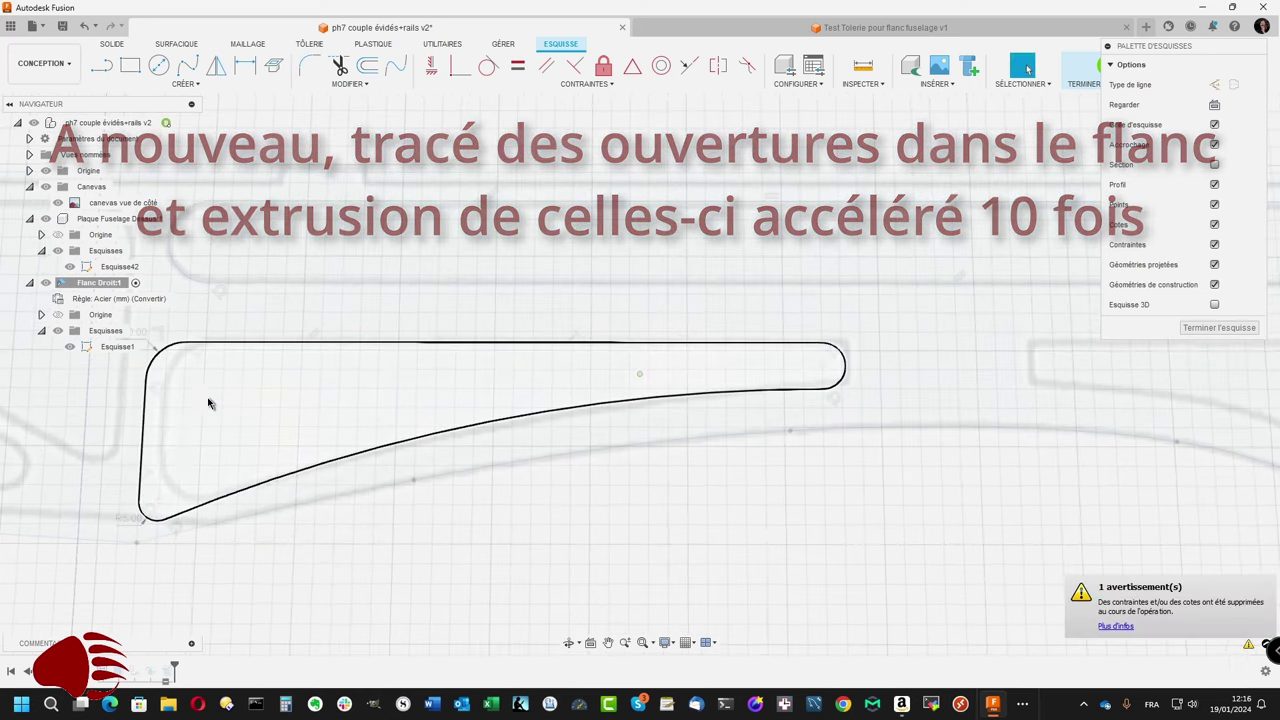
pyautogui.scroll(2, 211, 400)
pyautogui.scroll(2, 586, 429)
pyautogui.click(700, 405)
pyautogui.click(488, 400)
pyautogui.press('Escape')
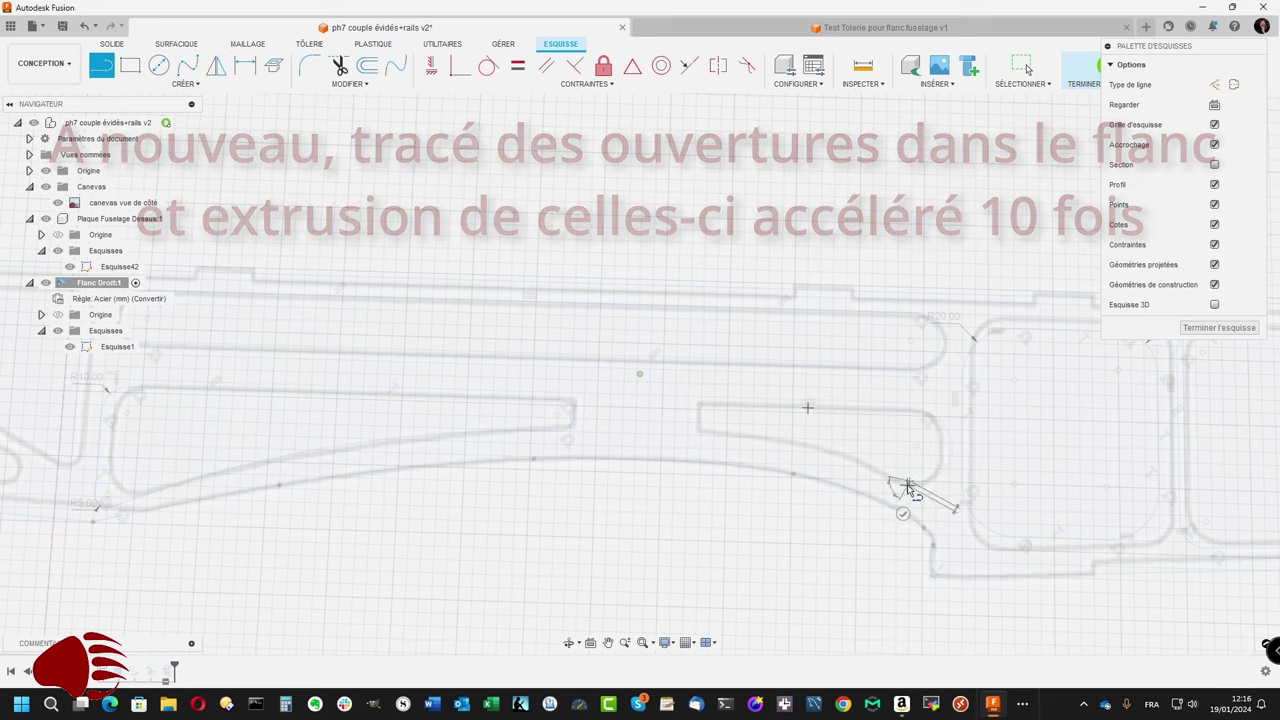
pyautogui.press('Escape')
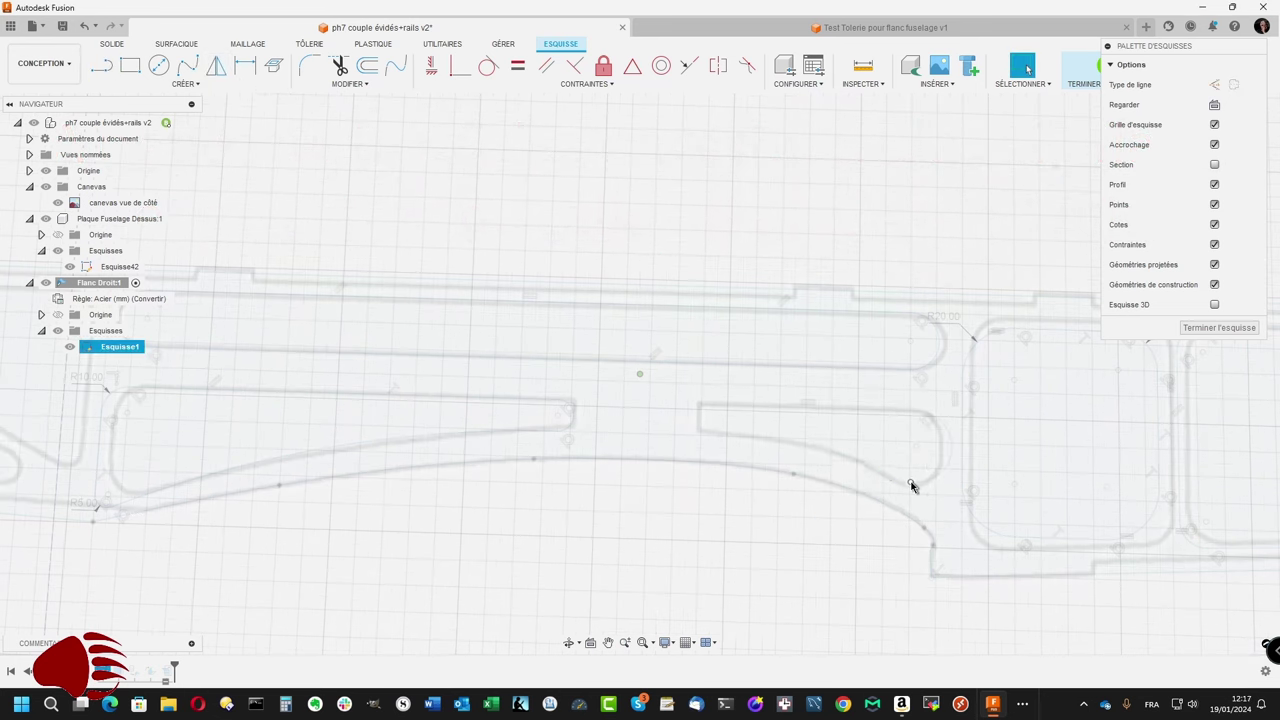
# Step: Outline the small slot with a straight edge and rounded end, then select its profile
pyautogui.press('l')
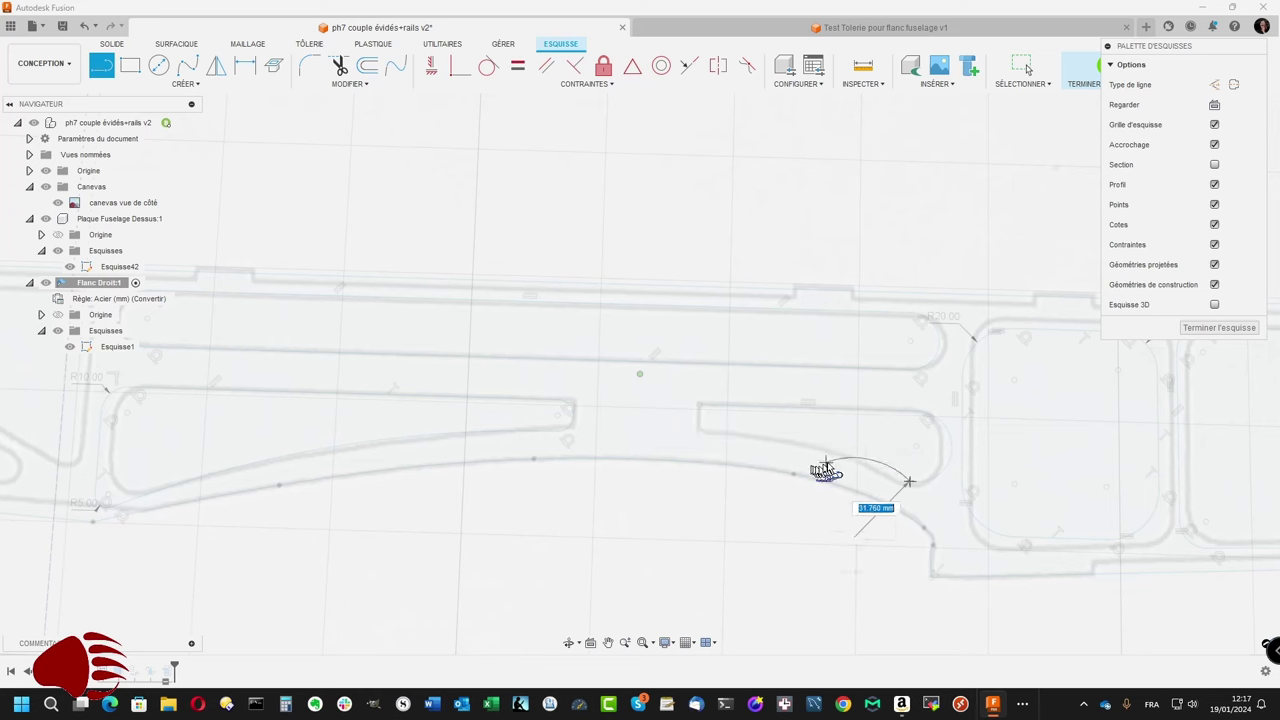
pyautogui.press('Escape')
pyautogui.click(698, 436)
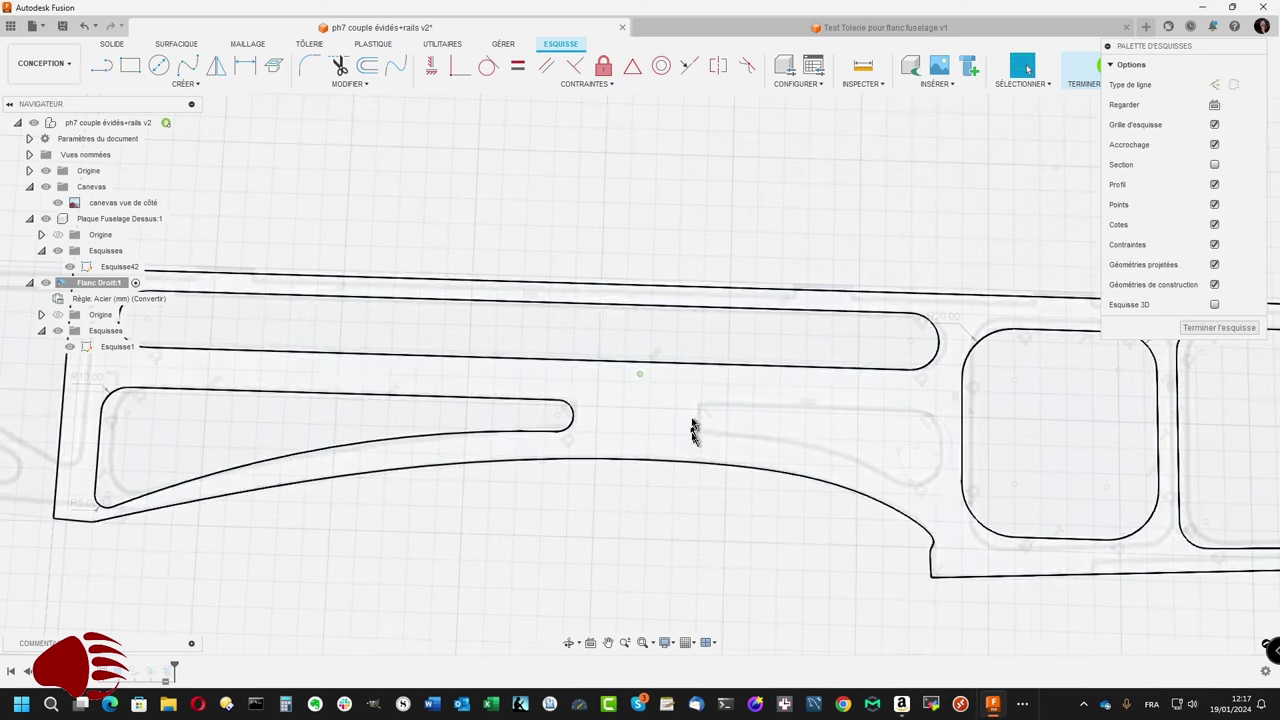
pyautogui.click(185, 84)
pyautogui.click(240, 137)
pyautogui.click(698, 436)
pyautogui.press('Escape')
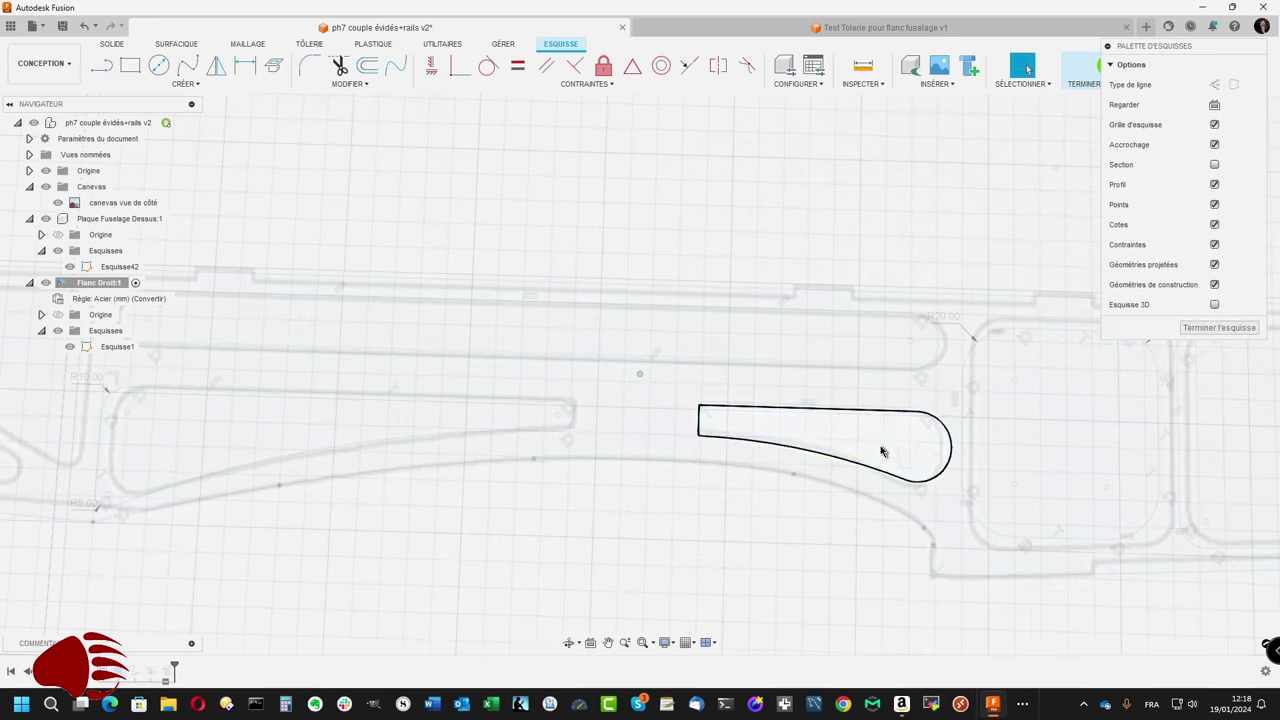
pyautogui.click(883, 449)
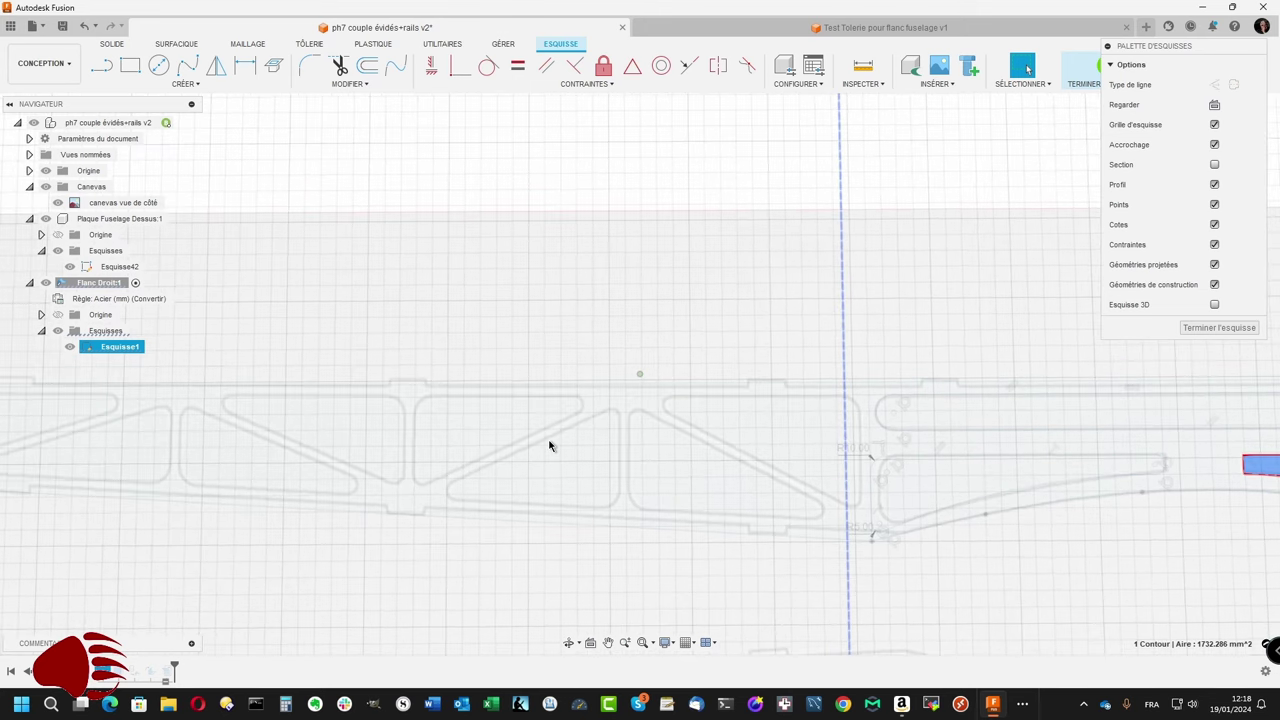
pyautogui.press('e')
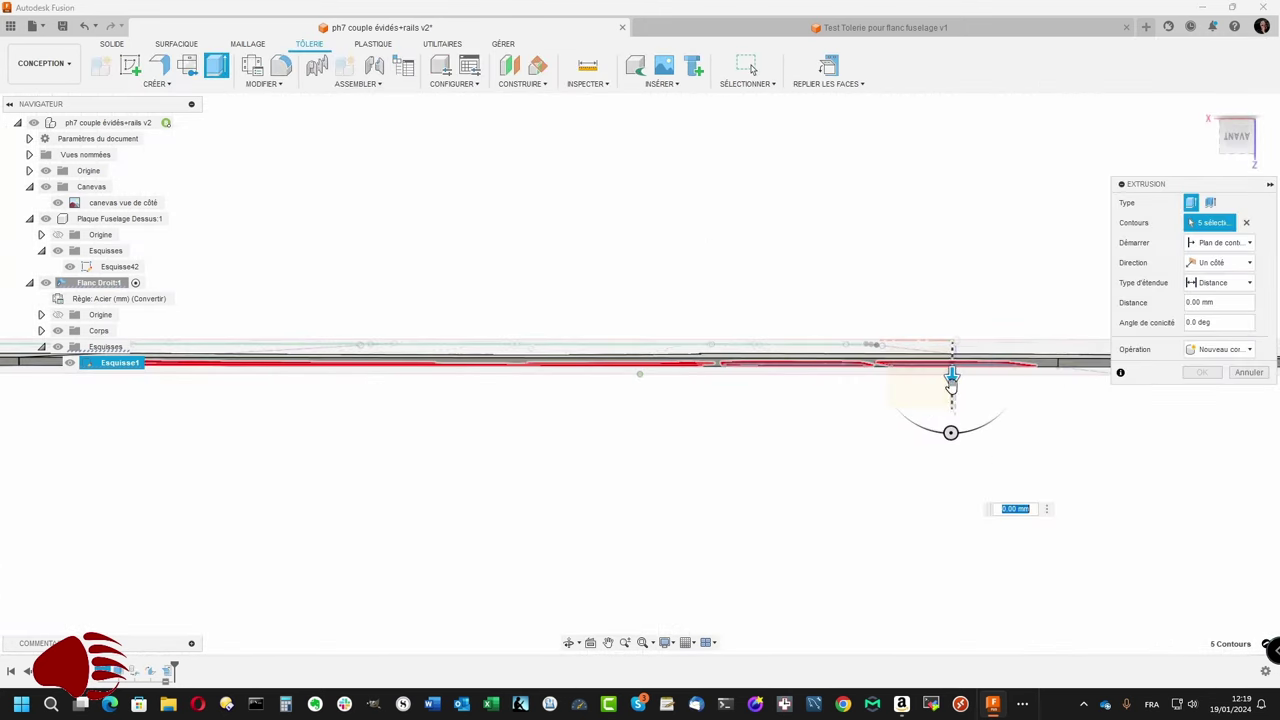
pyautogui.click(1220, 282)
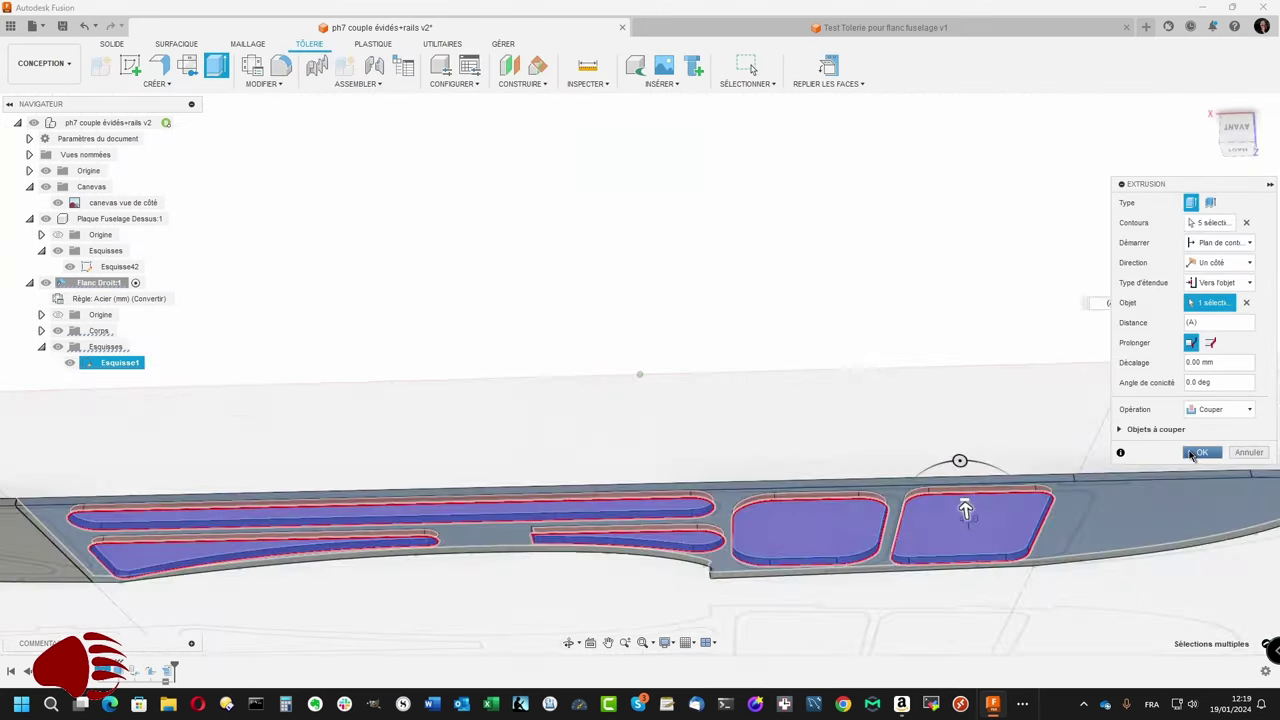
pyautogui.press('Return')
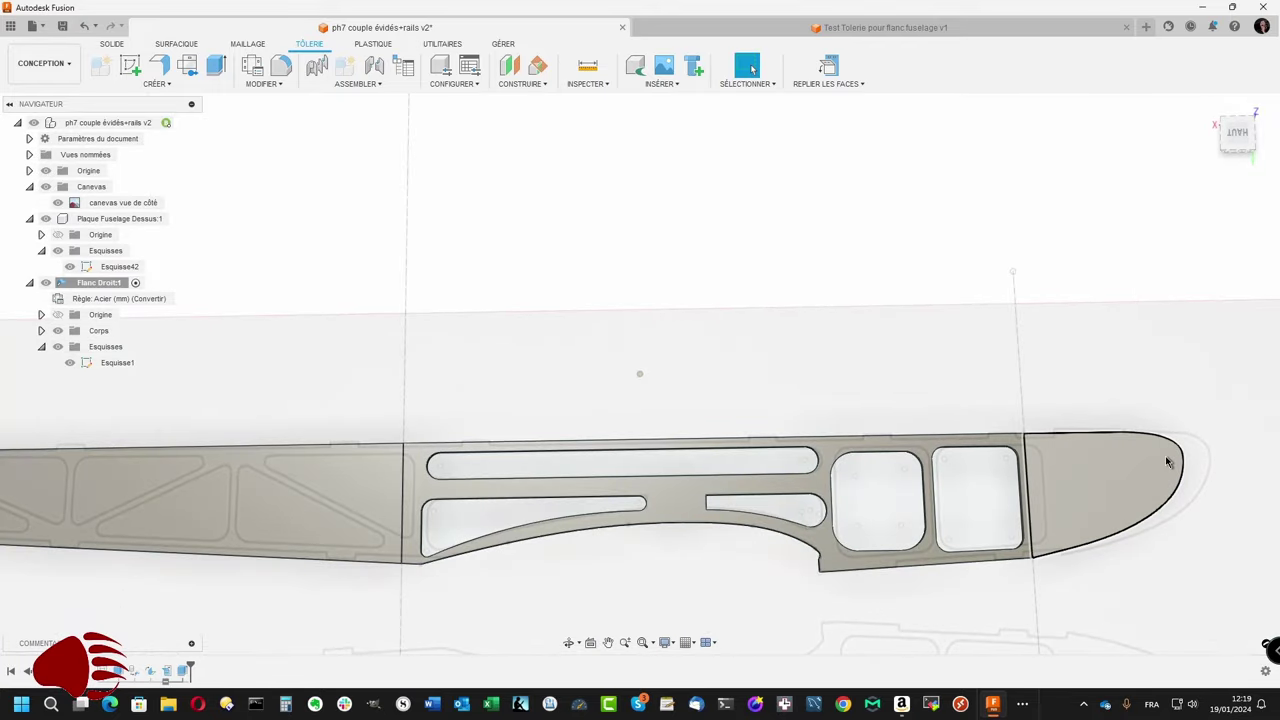
pyautogui.scroll(-2, 1168, 462)
pyautogui.scroll(2, 996, 438)
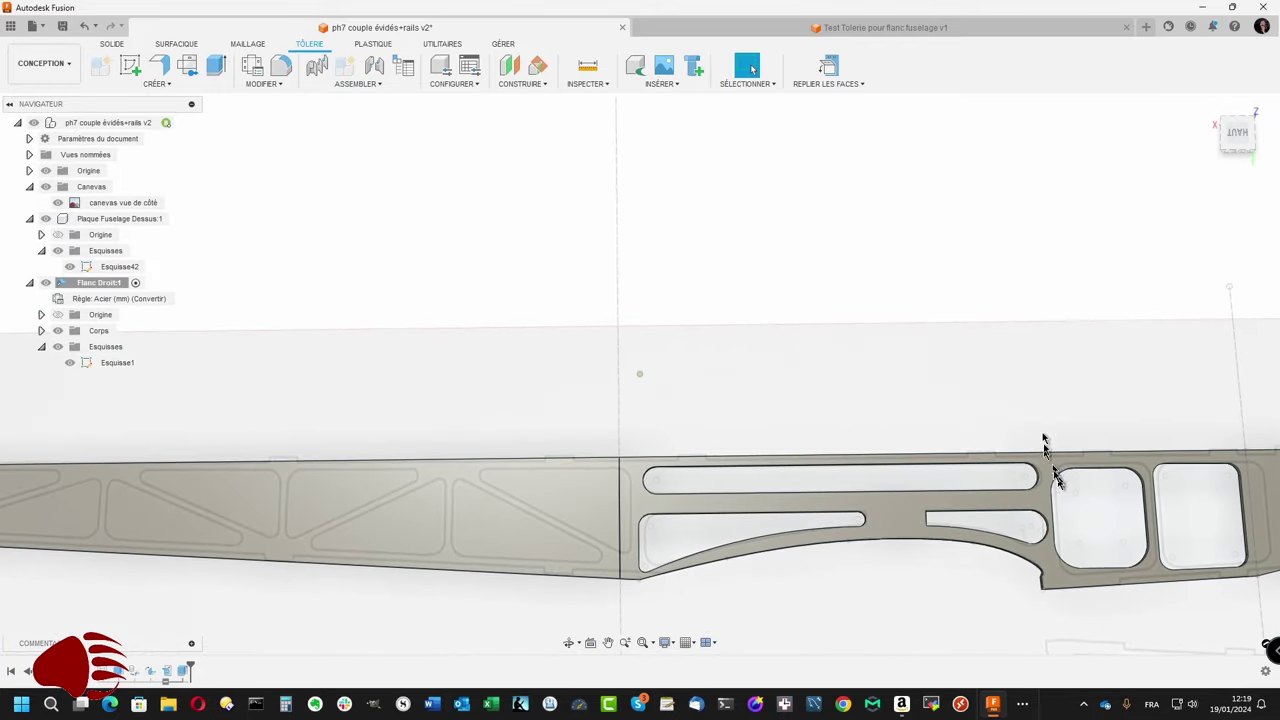
pyautogui.scroll(-2, 1043, 443)
pyautogui.scroll(2, 1097, 417)
pyautogui.scroll(-1, 1109, 417)
pyautogui.scroll(1, 987, 401)
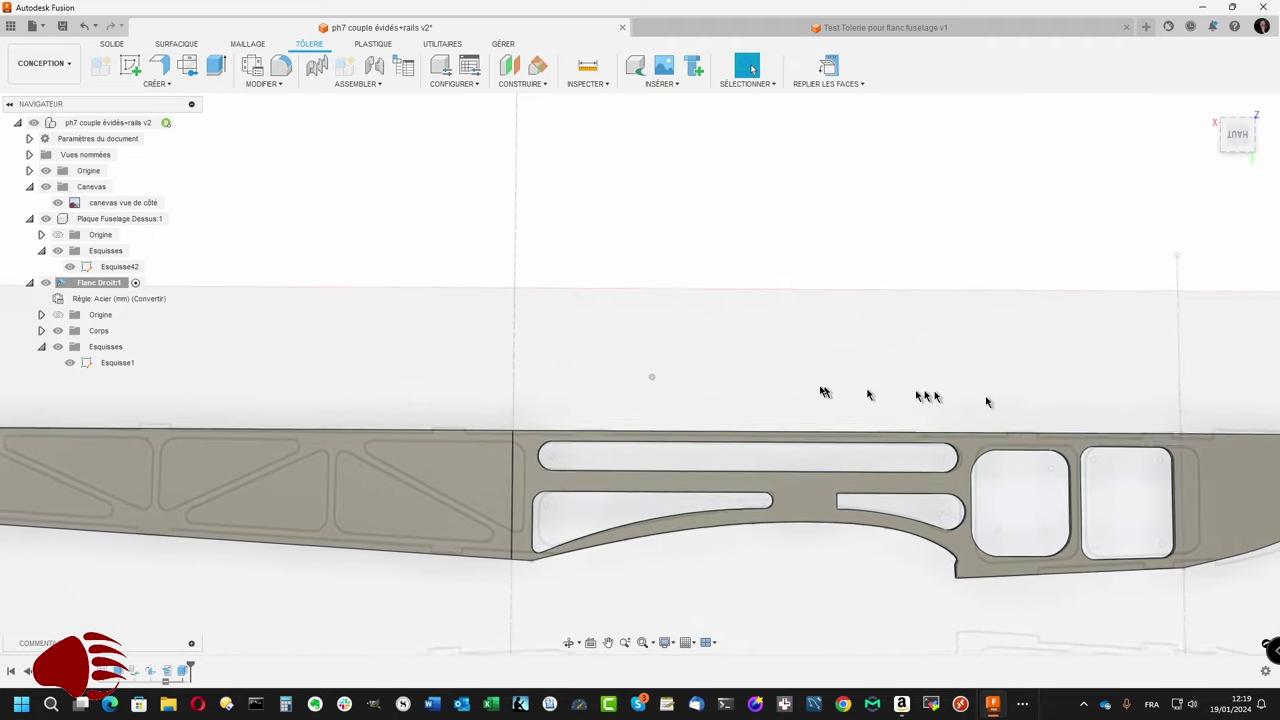
pyautogui.scroll(1, 870, 392)
pyautogui.scroll(1, 700, 415)
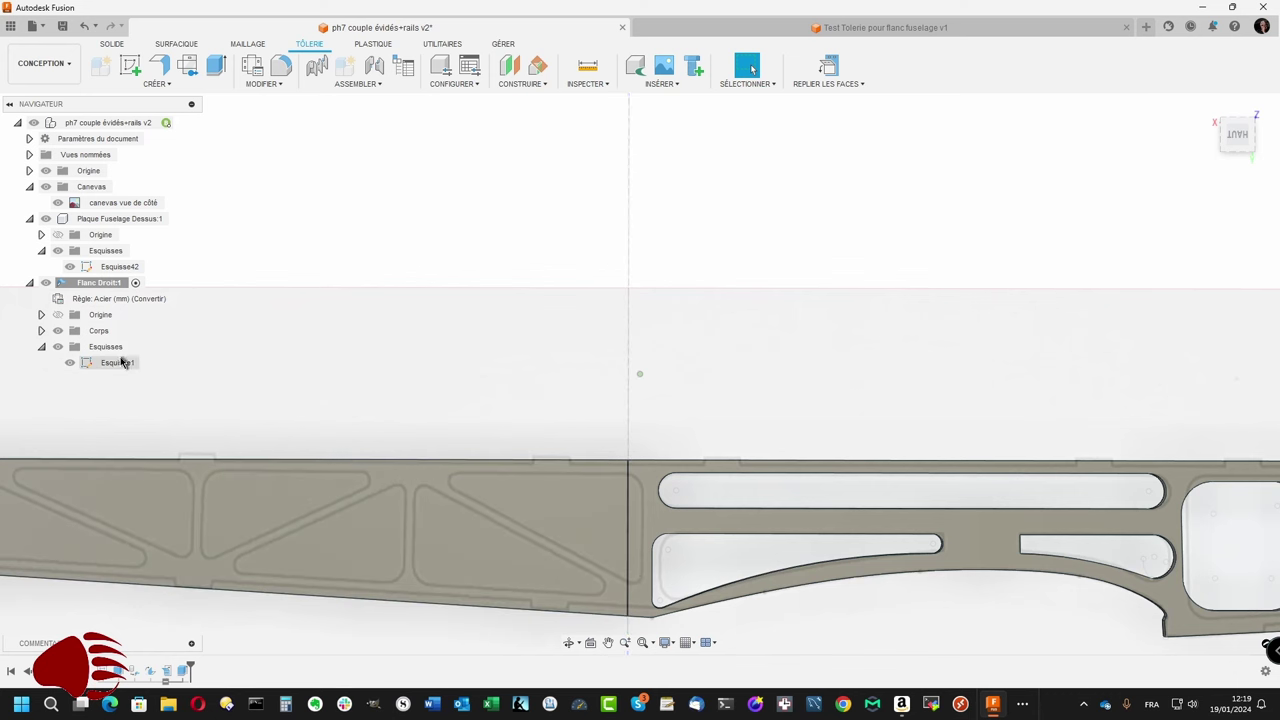
# Step: Edit sketch Esquisse1 and draw arcs for the triangular outline near the panel edge
pyautogui.click(112, 365)
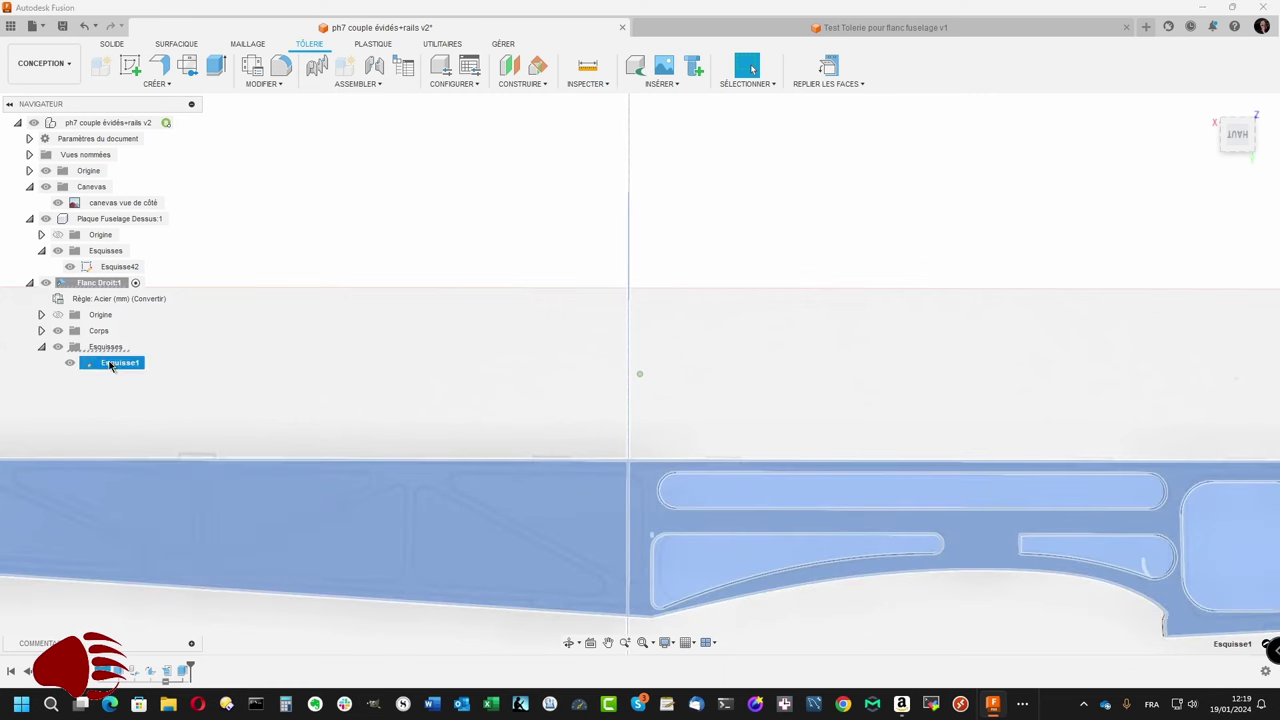
pyautogui.rightClick(112, 365)
pyautogui.click(145, 408)
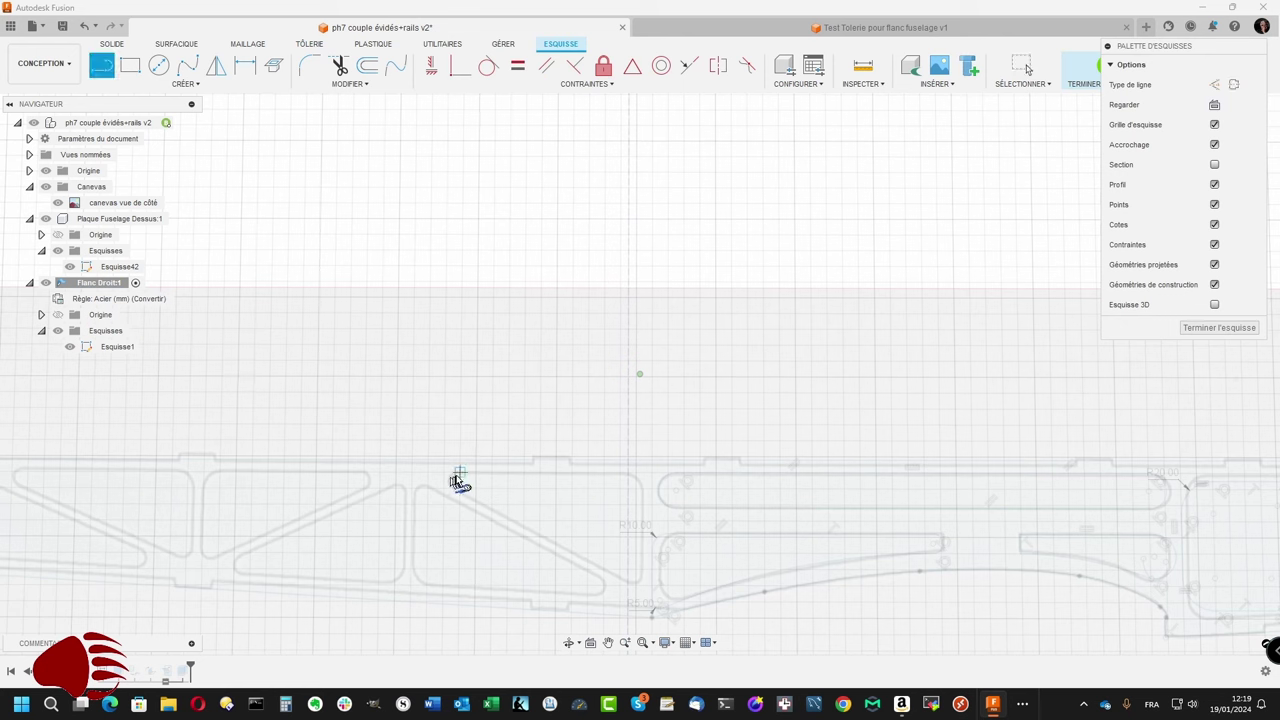
pyautogui.click(460, 472)
pyautogui.click(620, 472)
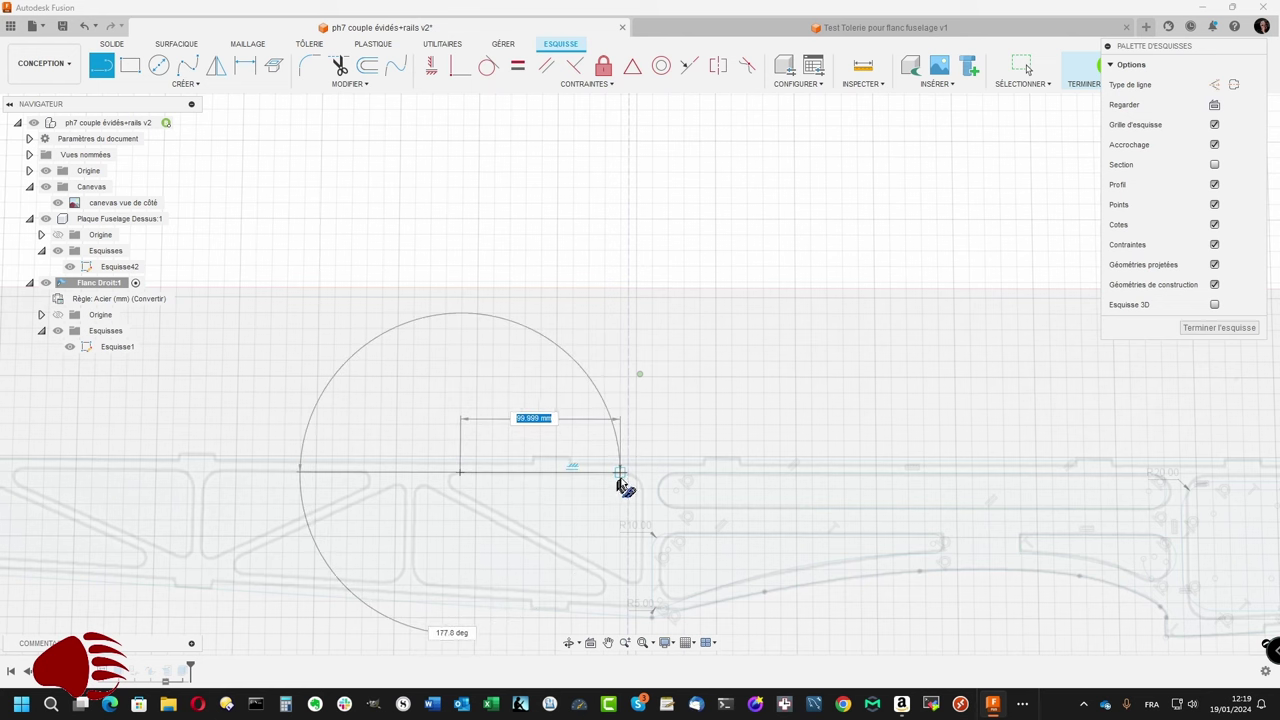
pyautogui.moveTo(620, 480); pyautogui.dragTo(620, 505)
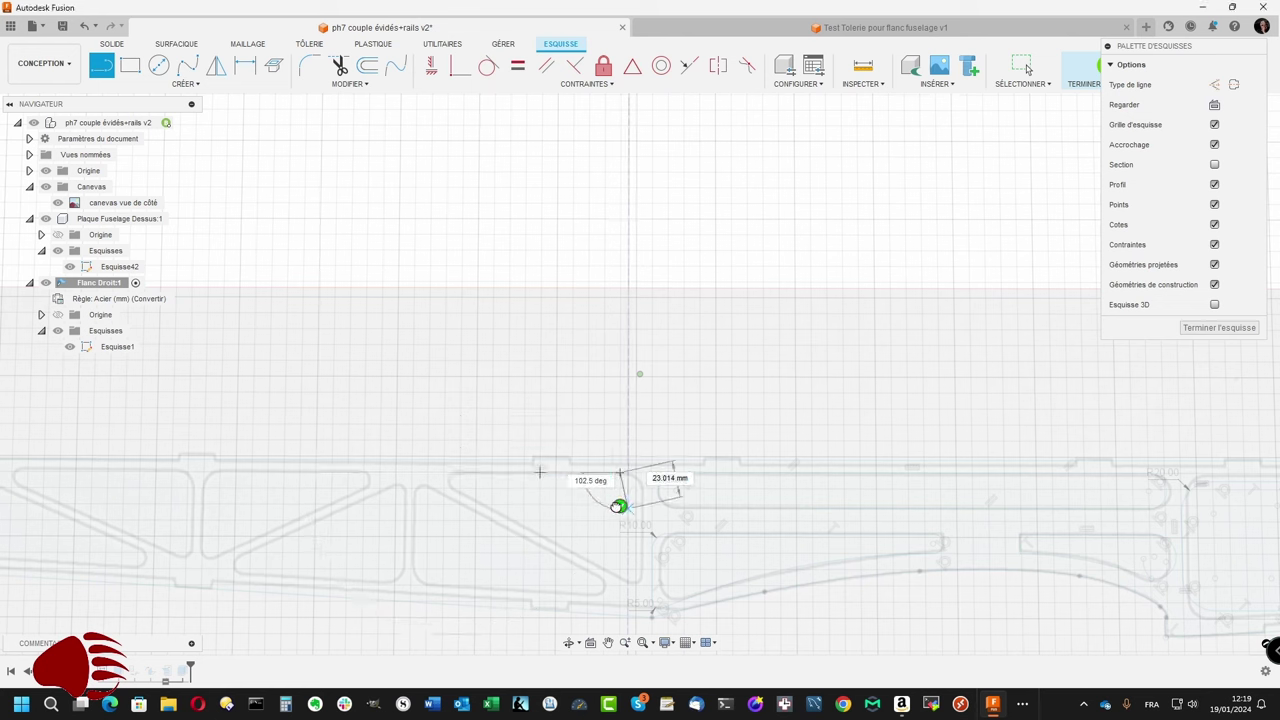
pyautogui.click(618, 506)
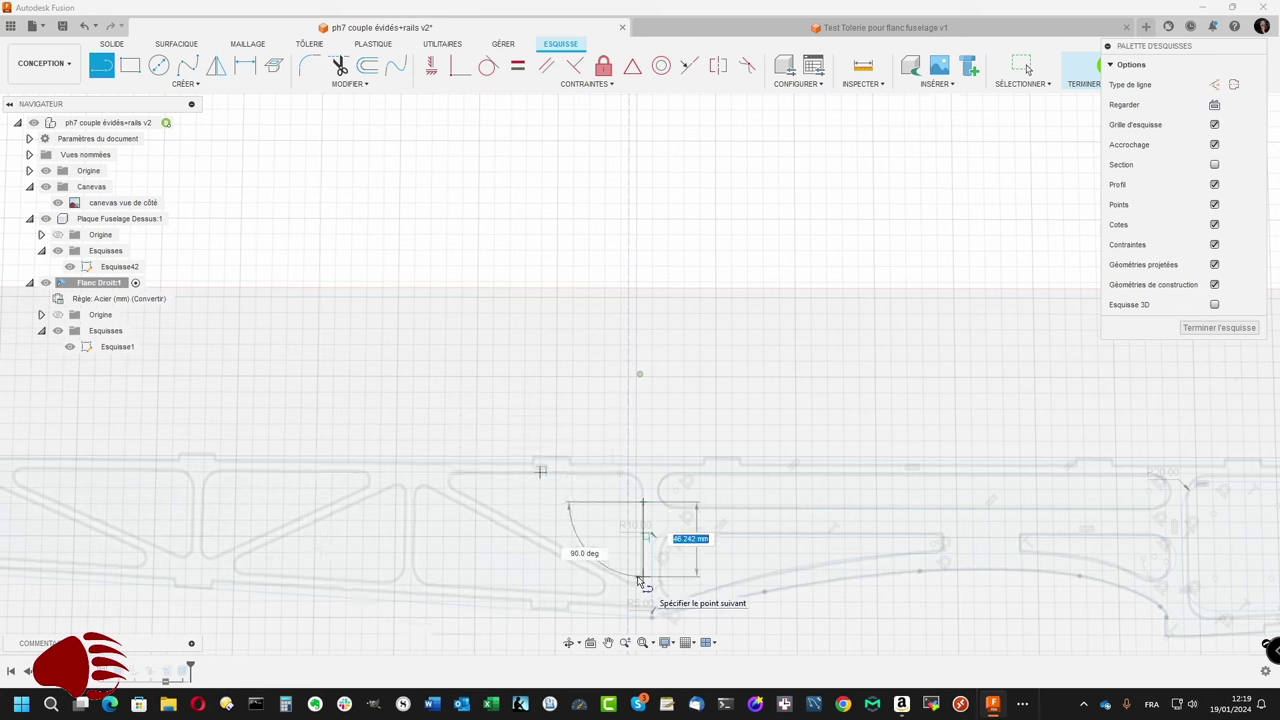
pyautogui.click(640, 579)
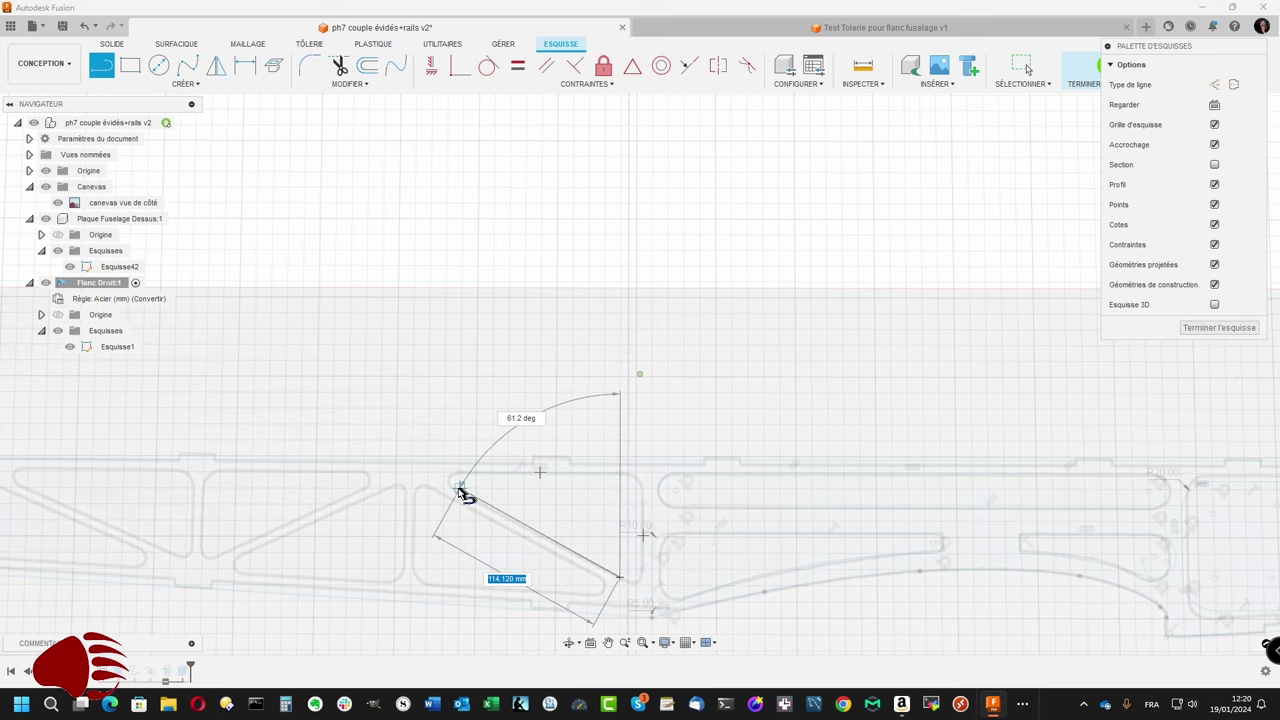
pyautogui.scroll(-5, 466, 497)
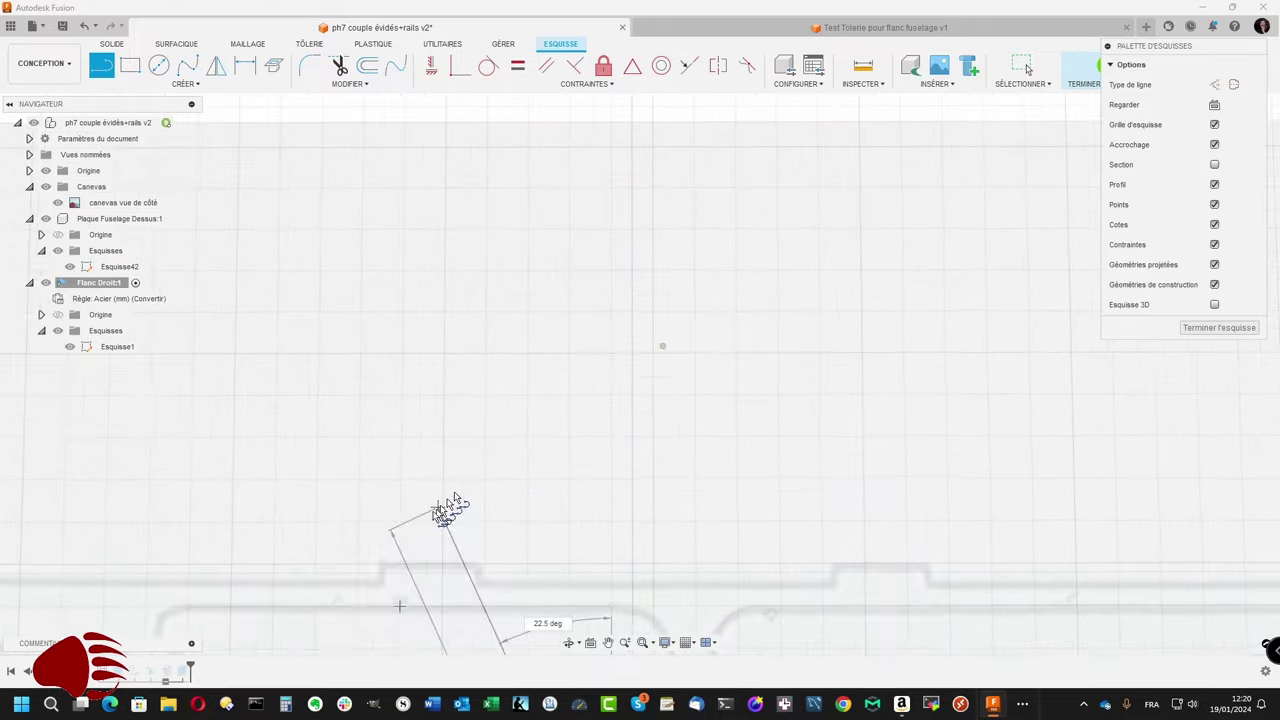
pyautogui.scroll(3, 371, 551)
pyautogui.scroll(2, 325, 562)
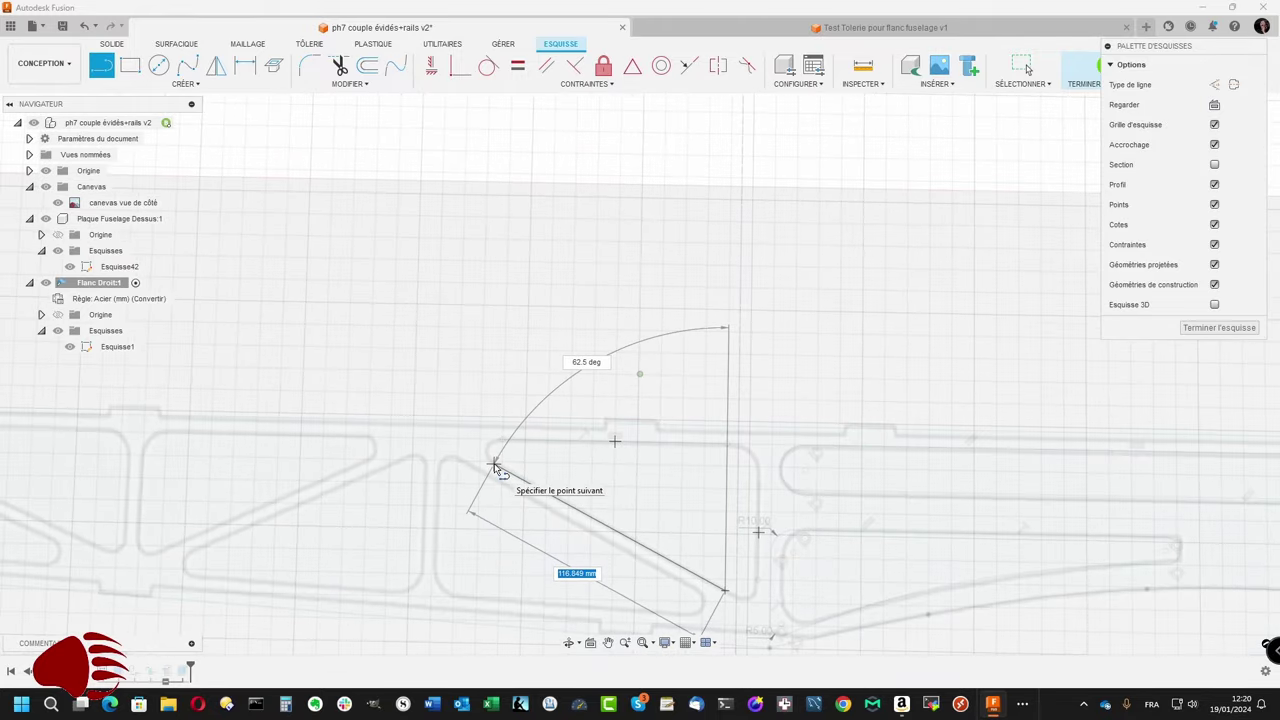
pyautogui.press('Escape')
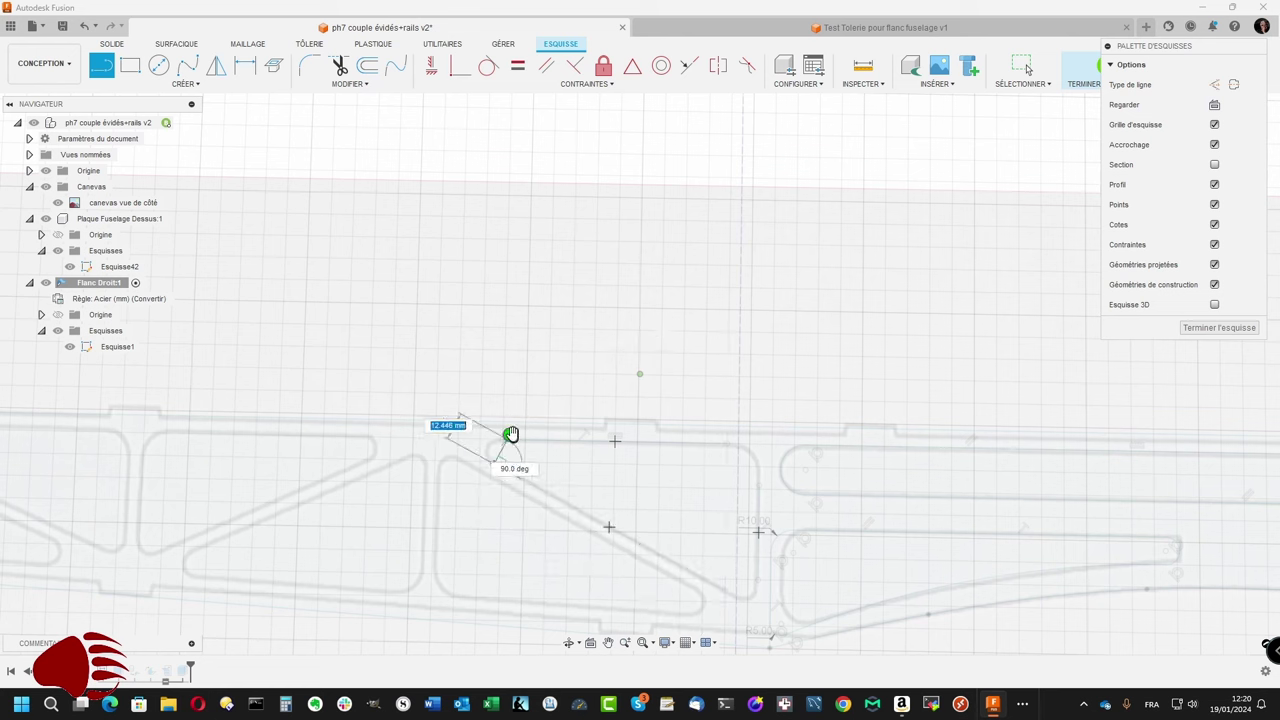
# Step: Try a sketch fillet on the top line, then switch to the centre-point arc tool
pyautogui.click(308, 69)
pyautogui.click(503, 445)
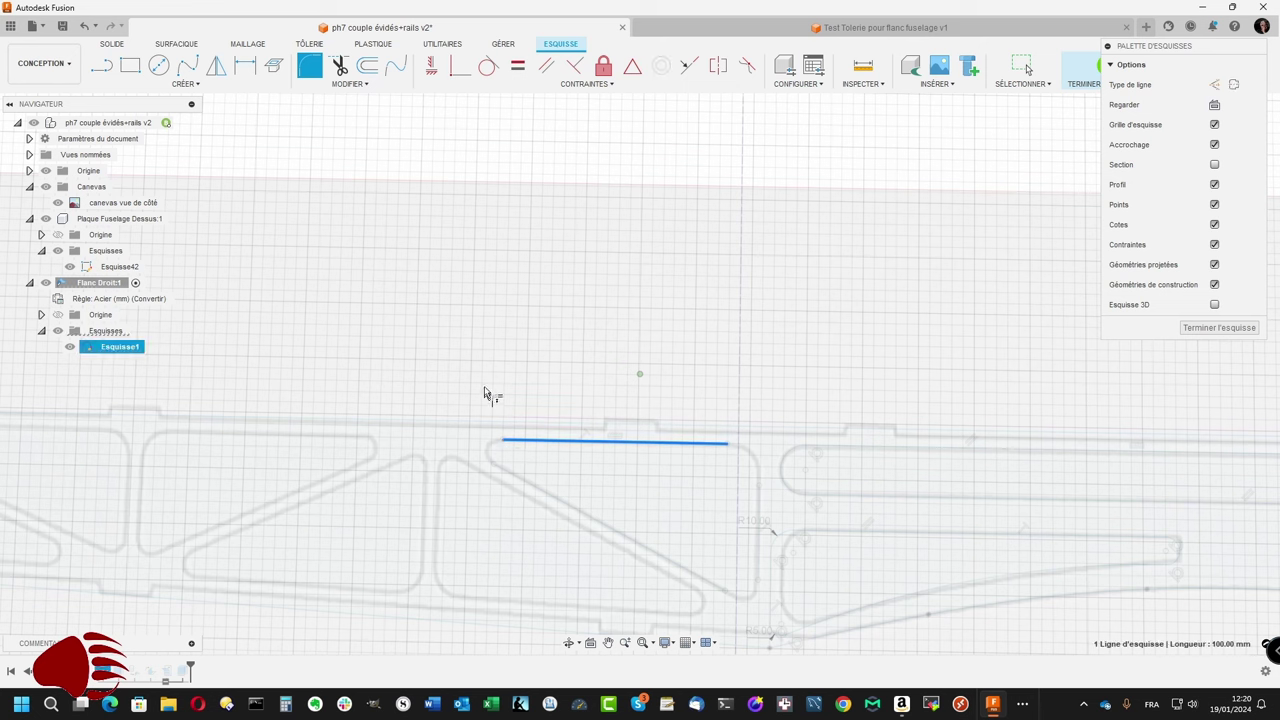
pyautogui.press('Escape')
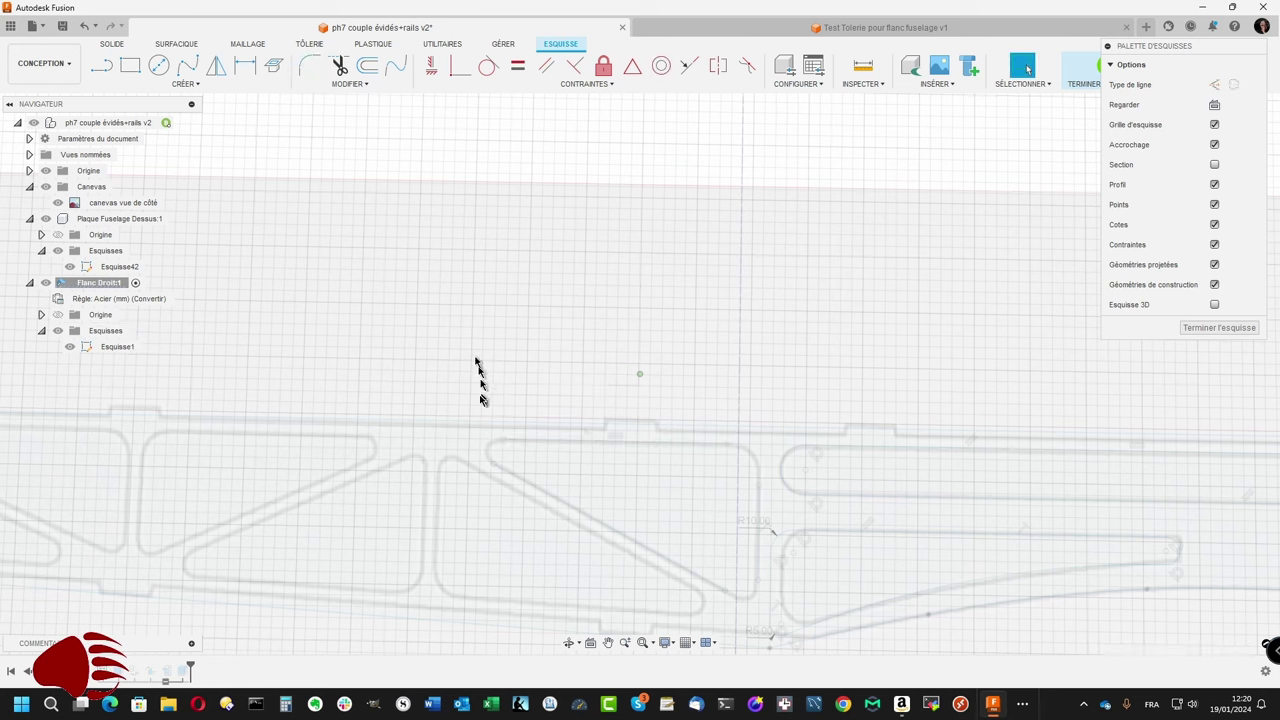
pyautogui.click(190, 86)
pyautogui.moveTo(140, 138)
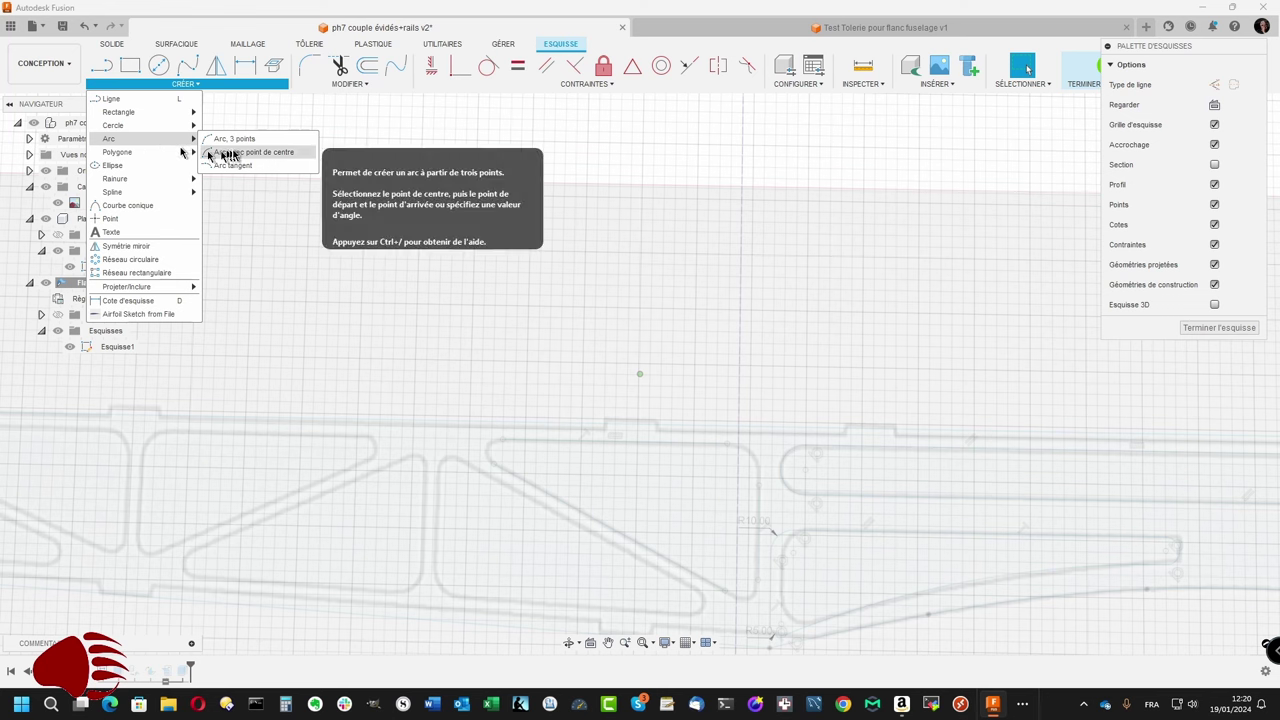
pyautogui.click(236, 139)
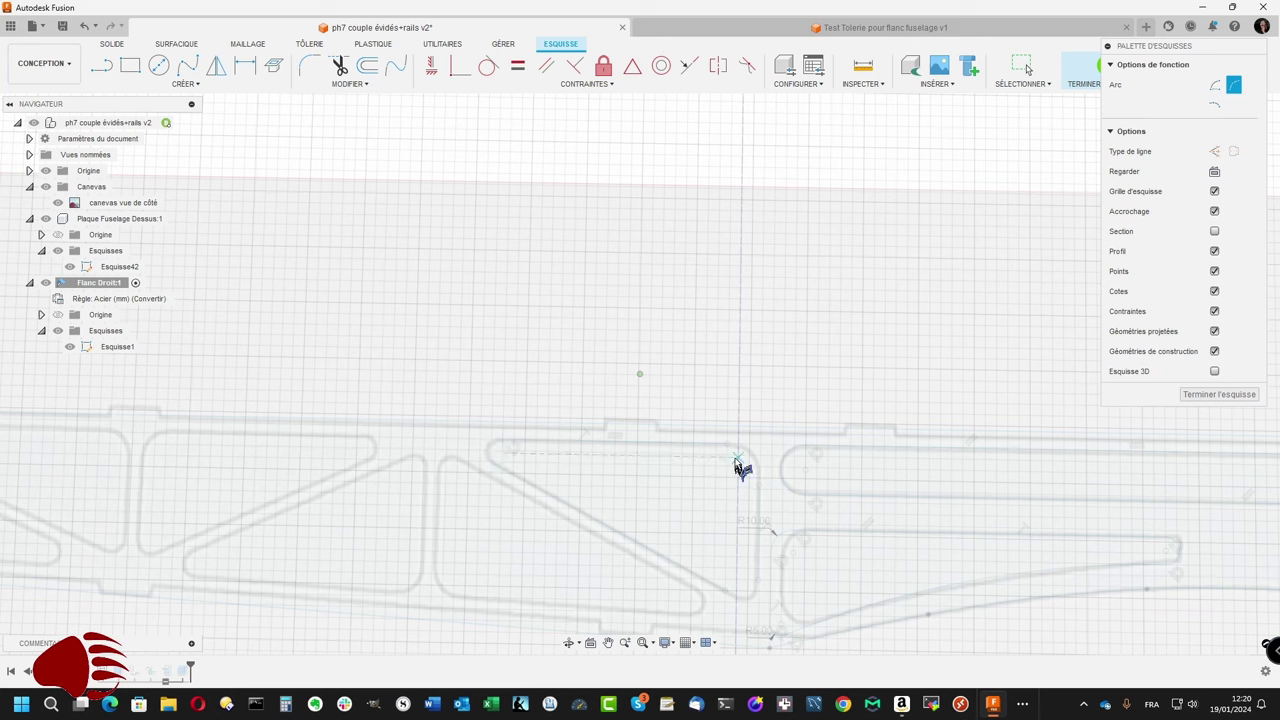
pyautogui.press('Escape')
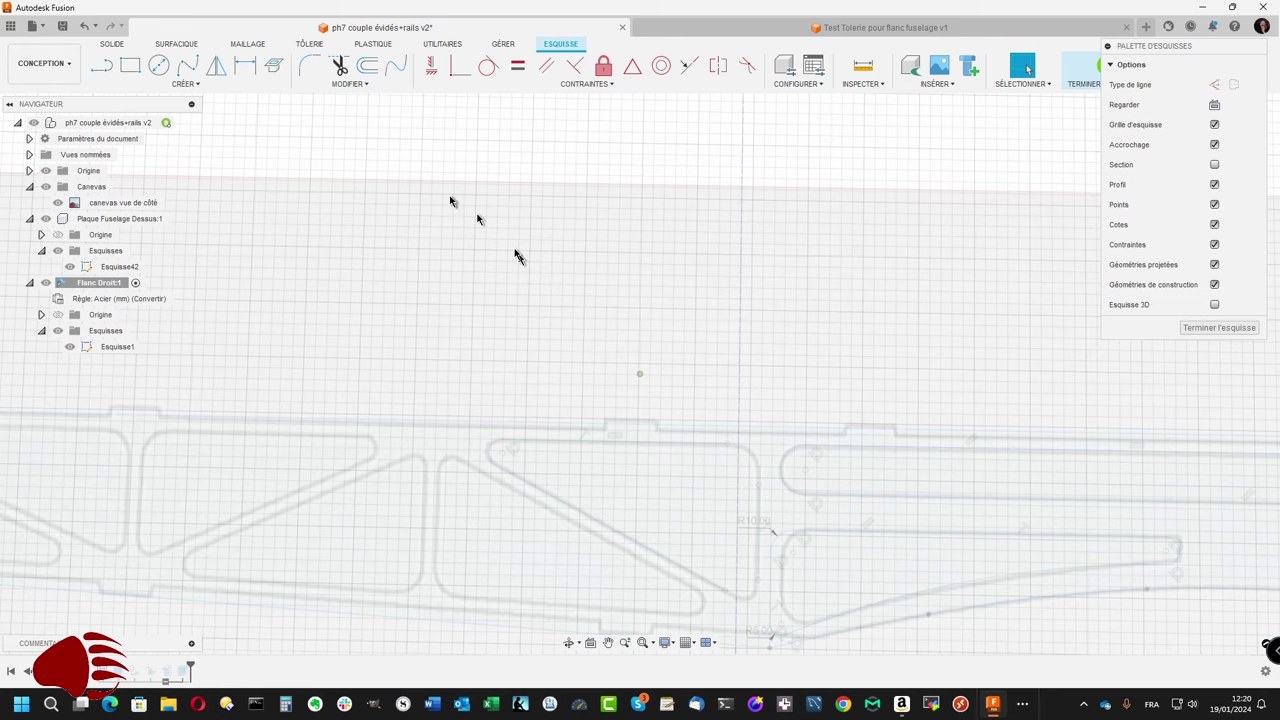
# Step: Offset the horizontal top line and round the triangle's corners with 10 mm fillets
pyautogui.click(690, 442)
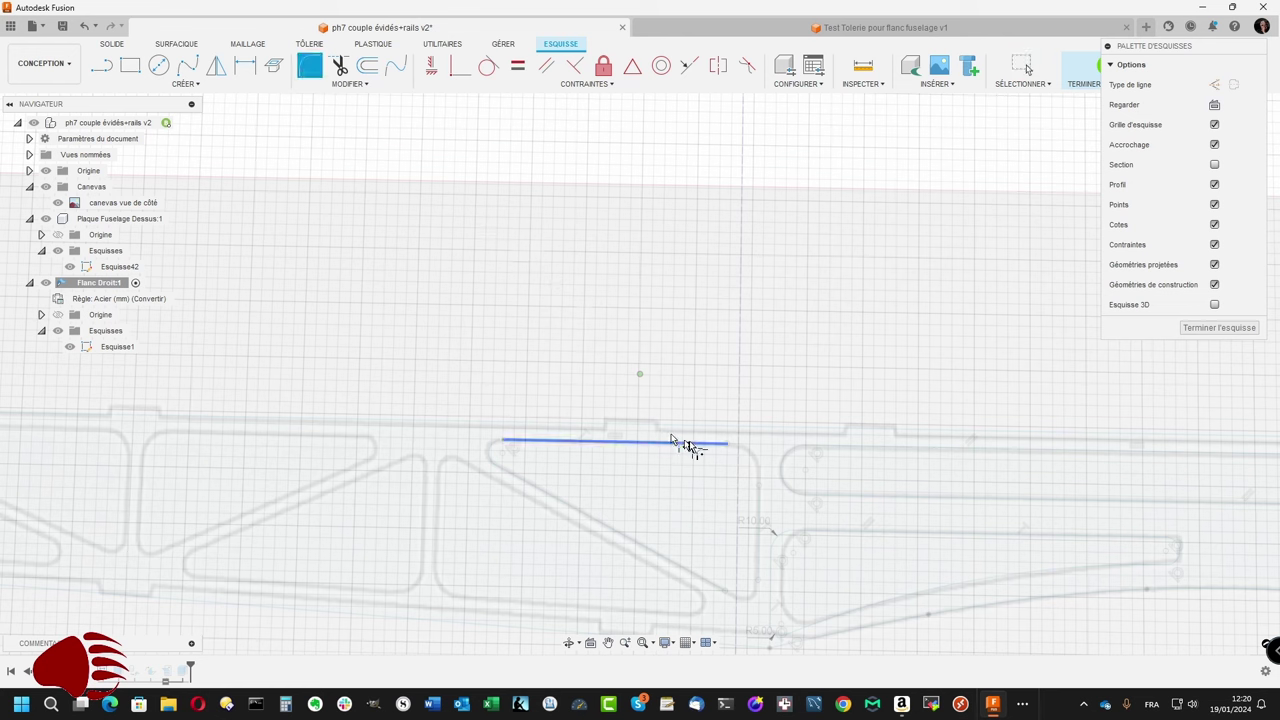
pyautogui.press('o')
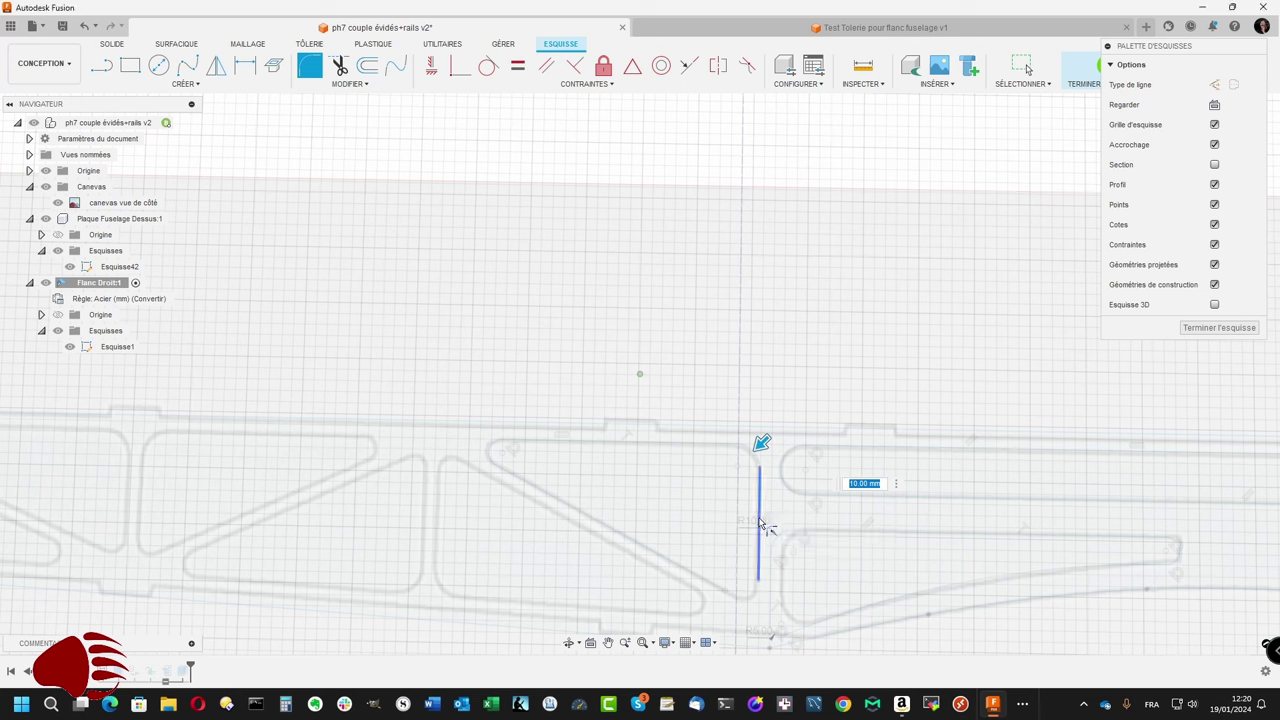
pyautogui.press('Escape')
pyautogui.click(727, 594)
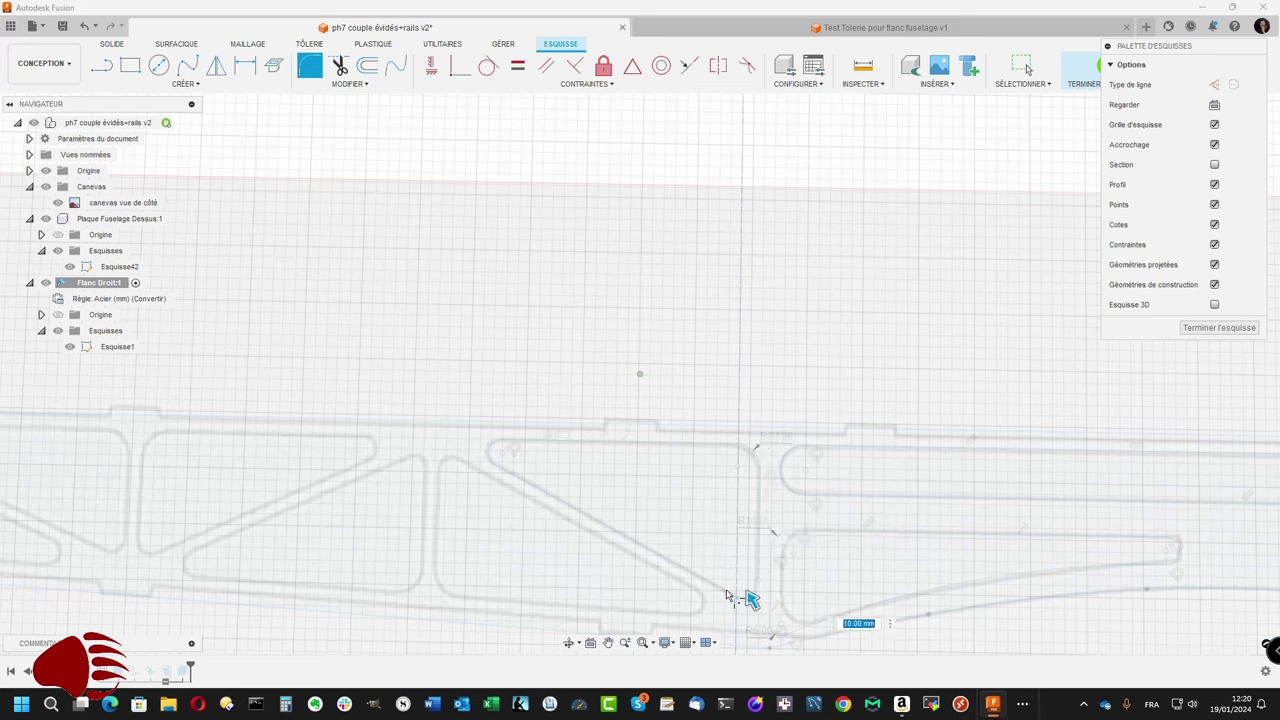
pyautogui.press('Escape')
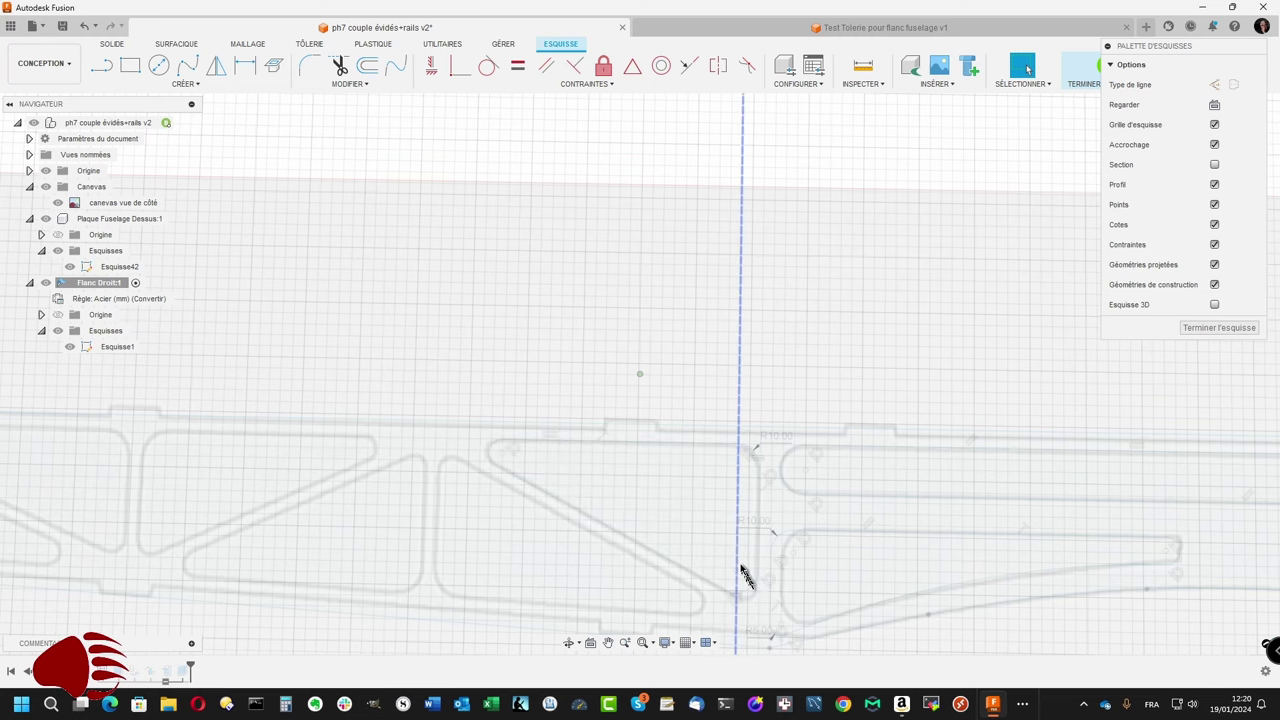
pyautogui.scroll(2, 740, 566)
pyautogui.scroll(2, 743, 566)
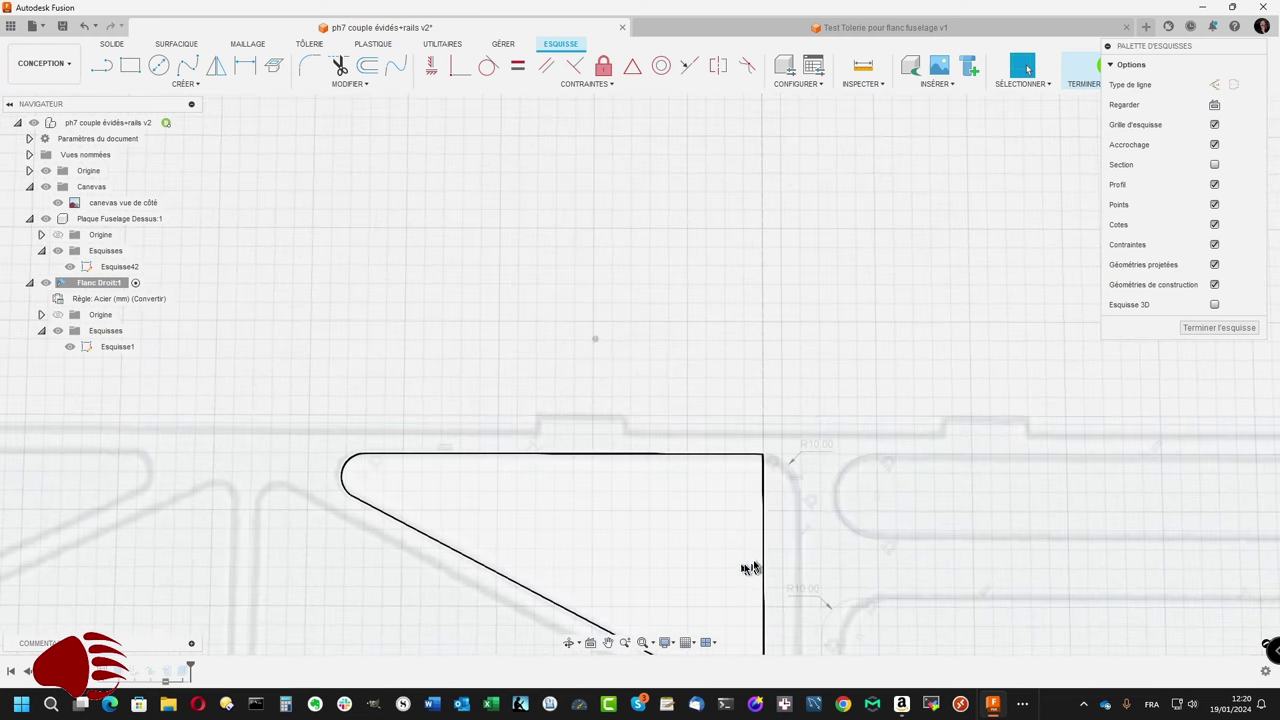
pyautogui.scroll(-2, 770, 565)
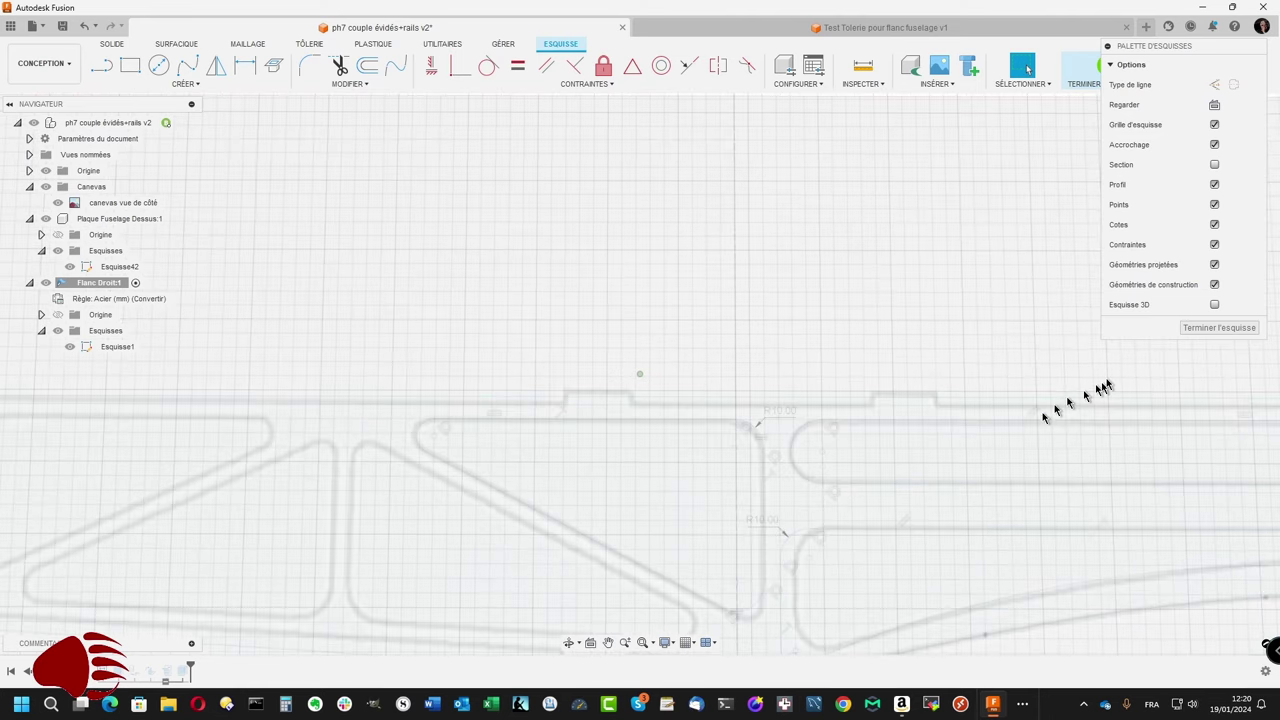
# Step: Finish the sketch and cut both profiles through the Flanc Droit body with a Vers l'objet extrusion
pyautogui.click(1208, 333)
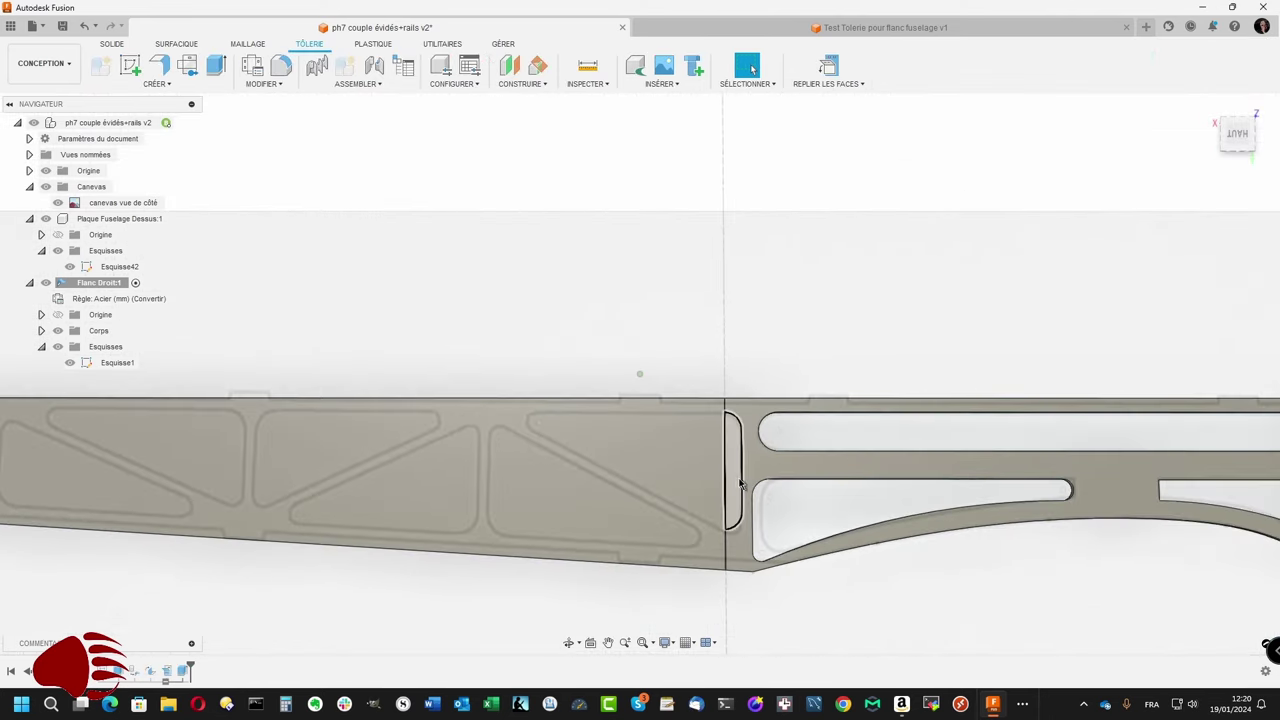
pyautogui.click(739, 484)
pyautogui.keyDown('shift'); pyautogui.click(709, 477); pyautogui.keyUp('shift')
pyautogui.rightClick(710, 479)
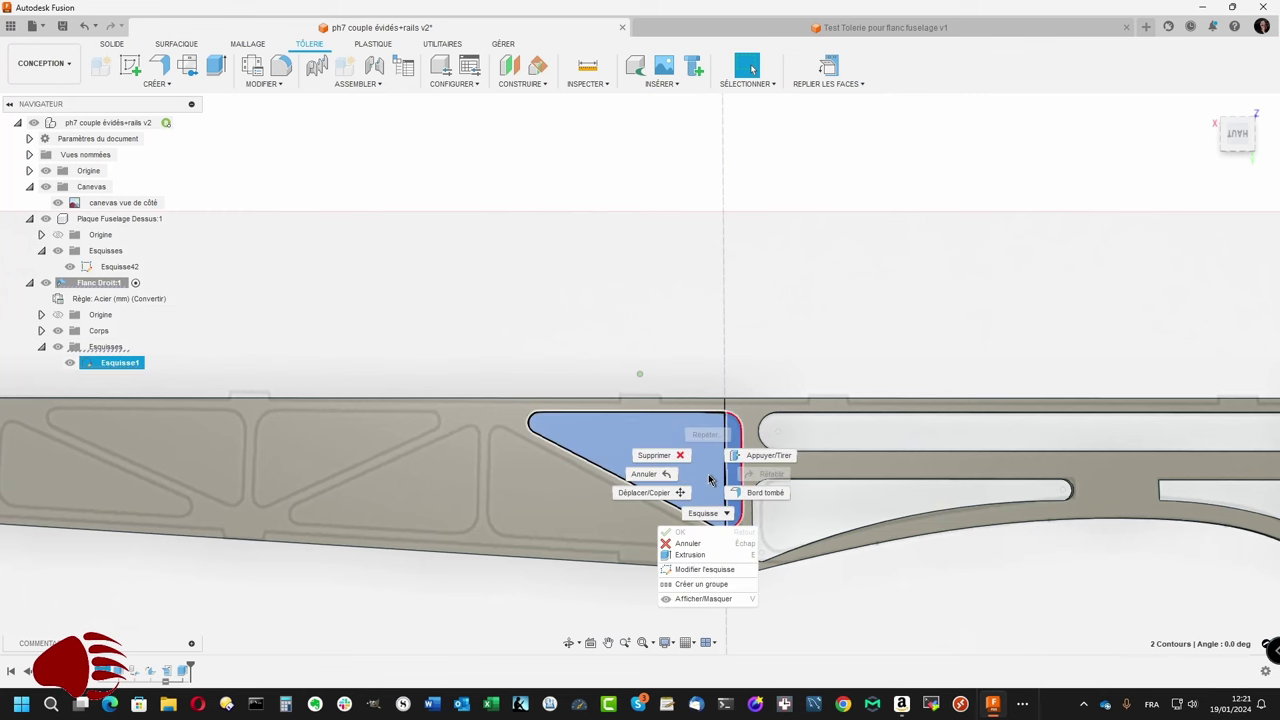
pyautogui.click(689, 555)
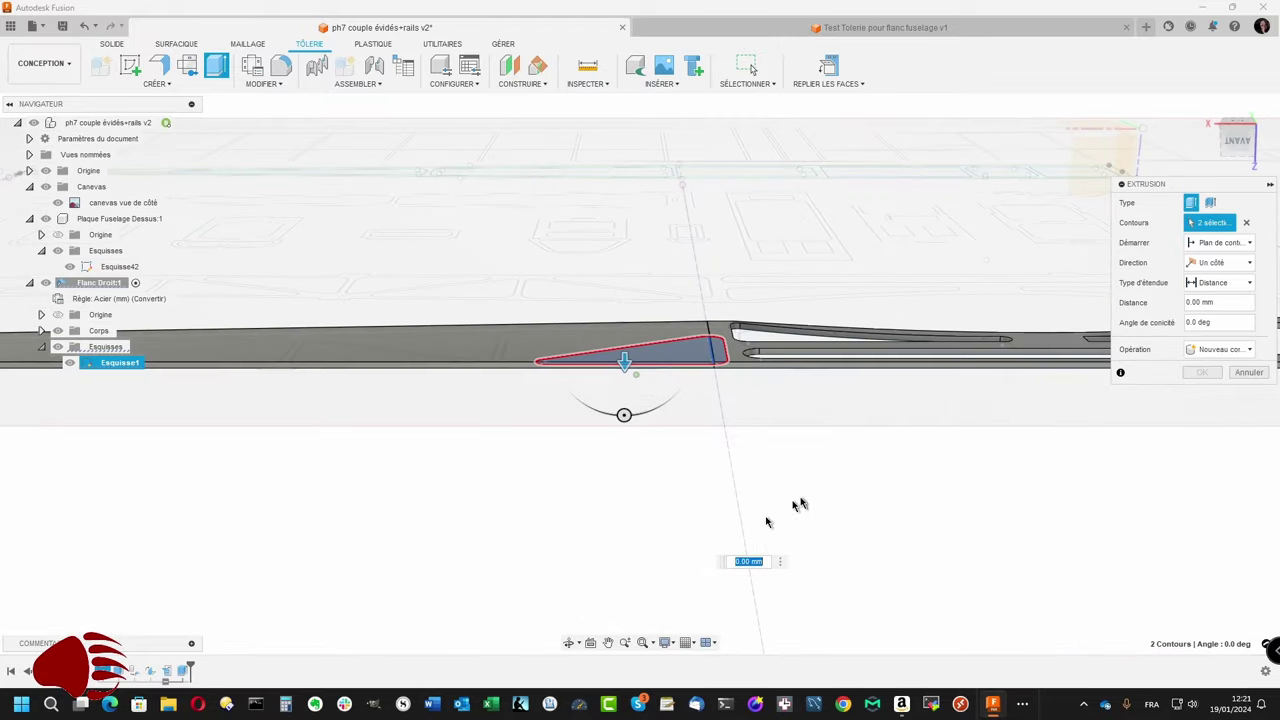
pyautogui.click(1249, 284)
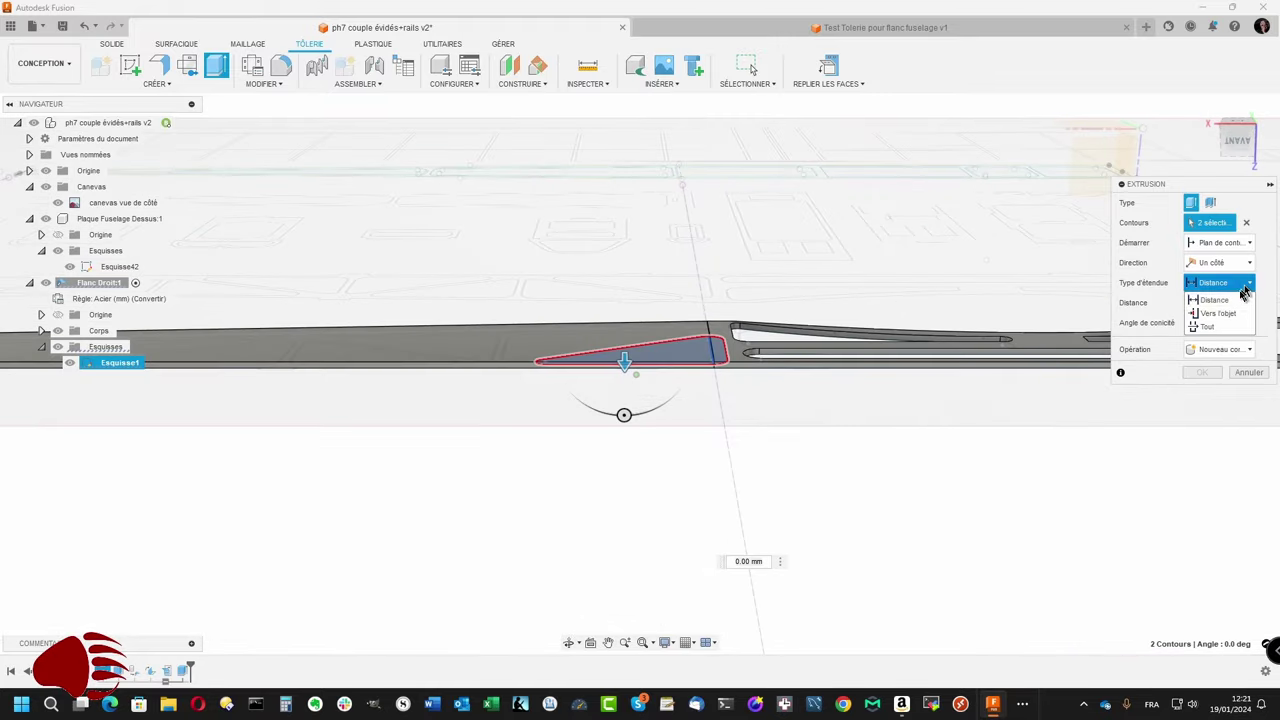
pyautogui.click(1218, 314)
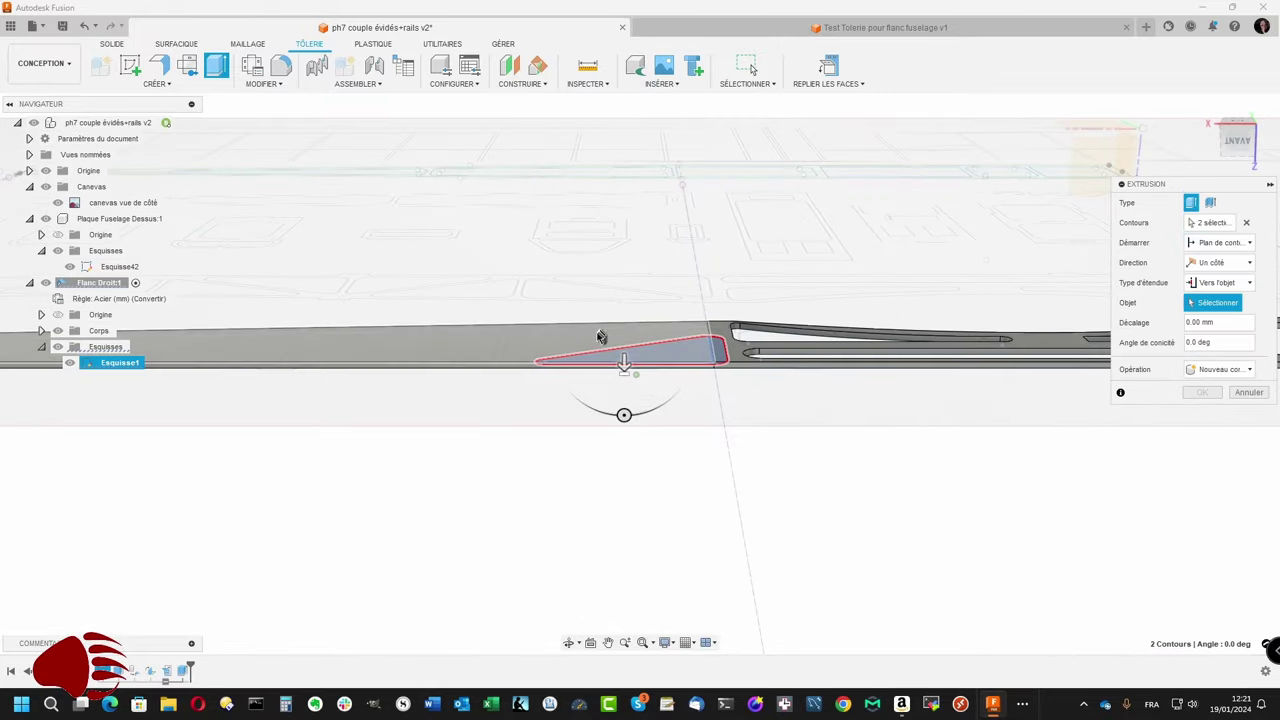
pyautogui.click(597, 340)
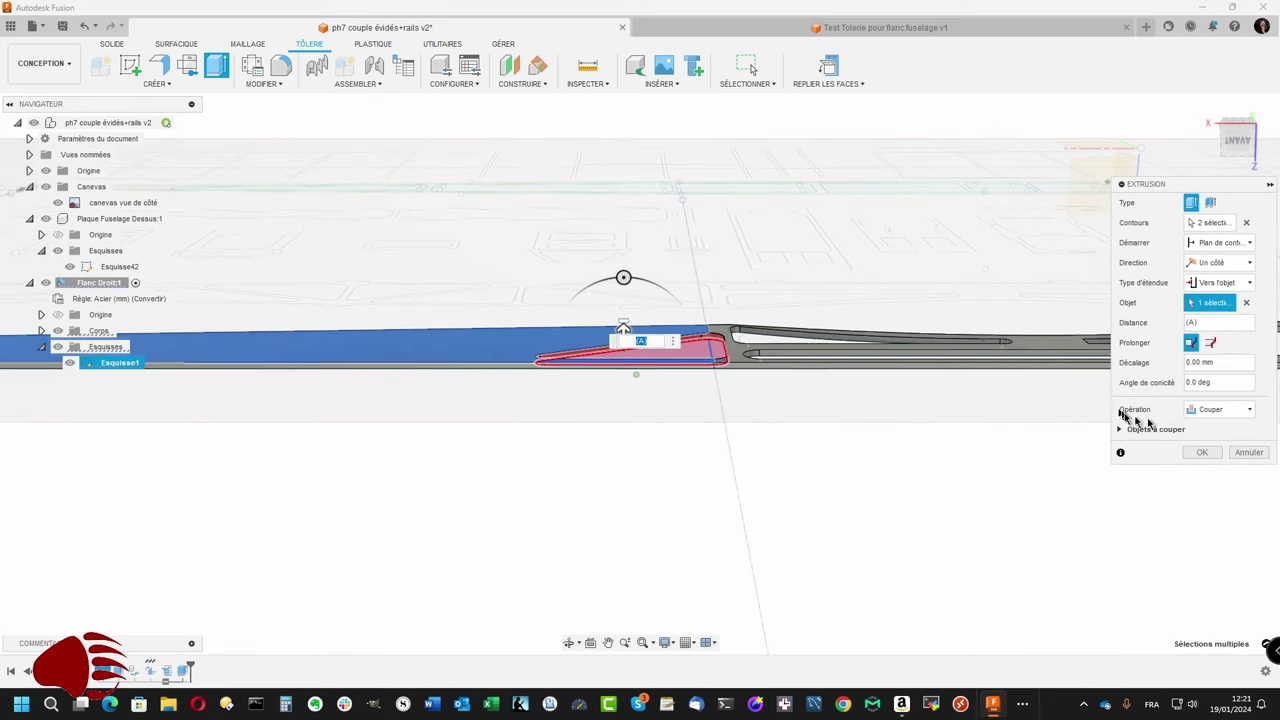
pyautogui.click(1200, 453)
pyautogui.moveTo(1194, 451)
pyautogui.keyDown('shift'); pyautogui.mouseDown(button='middle')
pyautogui.moveTo(1069, 437)
pyautogui.moveTo(893, 295)
pyautogui.moveTo(898, 242)
pyautogui.mouseUp(button='middle'); pyautogui.keyUp('shift')
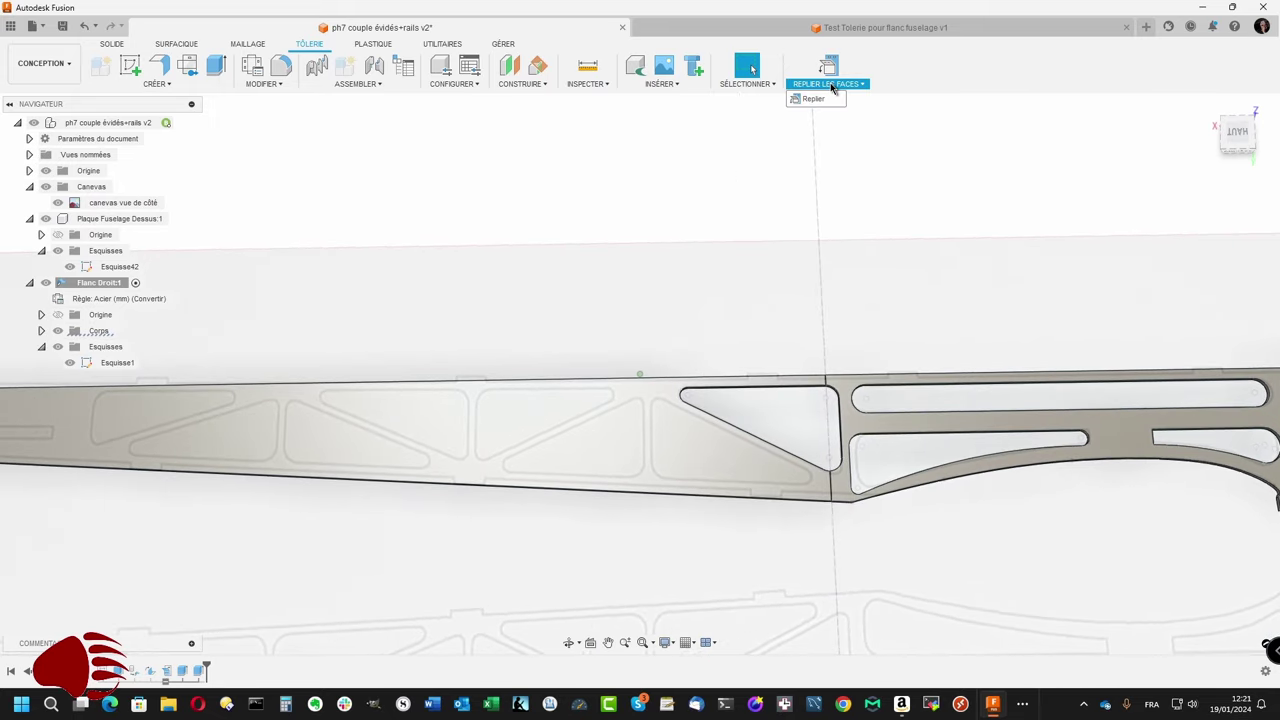
pyautogui.click(813, 98)
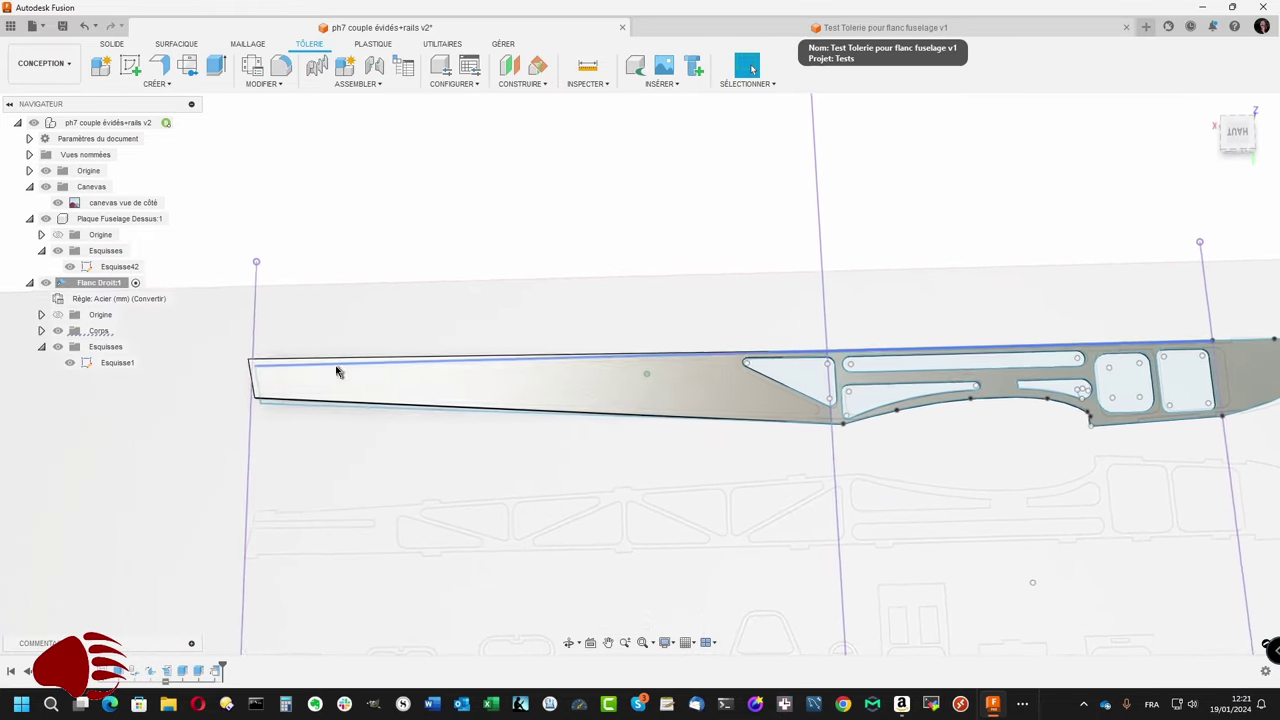
pyautogui.keyDown('shift'); pyautogui.moveTo(398, 325); pyautogui.dragTo(547, 188, button='middle'); pyautogui.keyUp('shift')
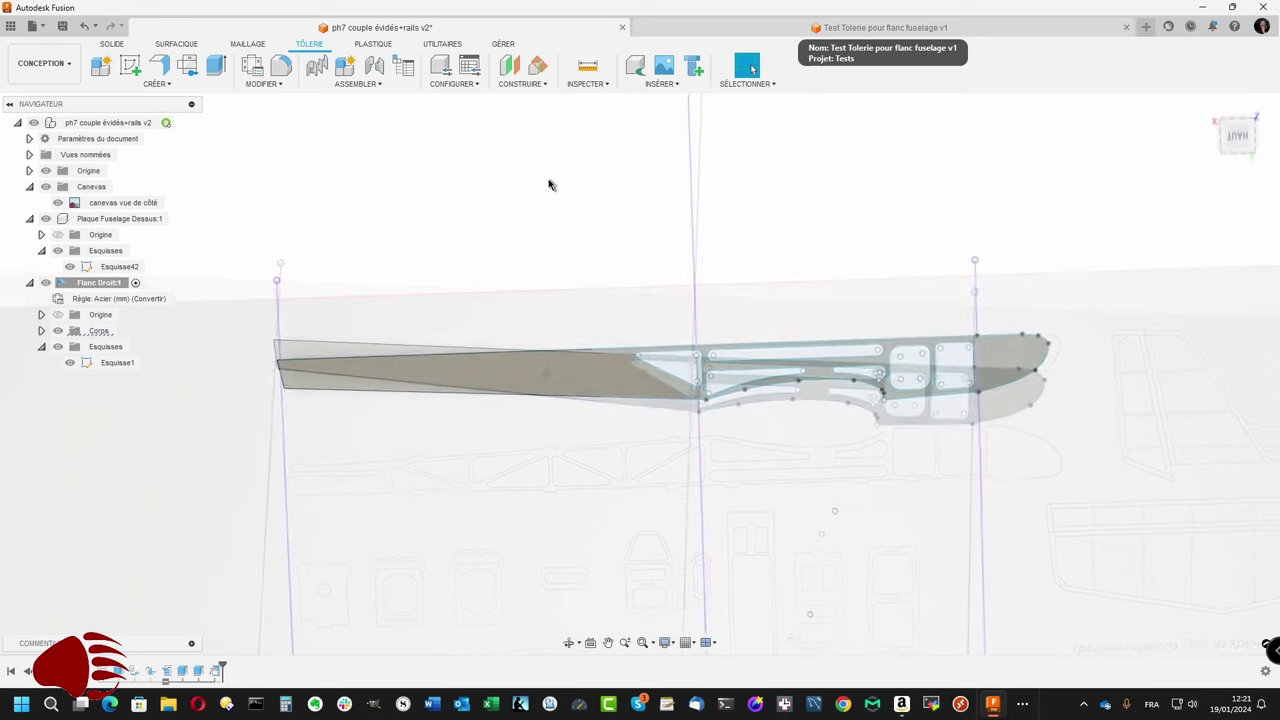
pyautogui.keyDown('shift'); pyautogui.moveTo(549, 184); pyautogui.dragTo(640, 199, button='middle'); pyautogui.keyUp('shift')
pyautogui.keyDown('shift'); pyautogui.moveTo(748, 226); pyautogui.dragTo(808, 172, button='middle'); pyautogui.keyUp('shift')
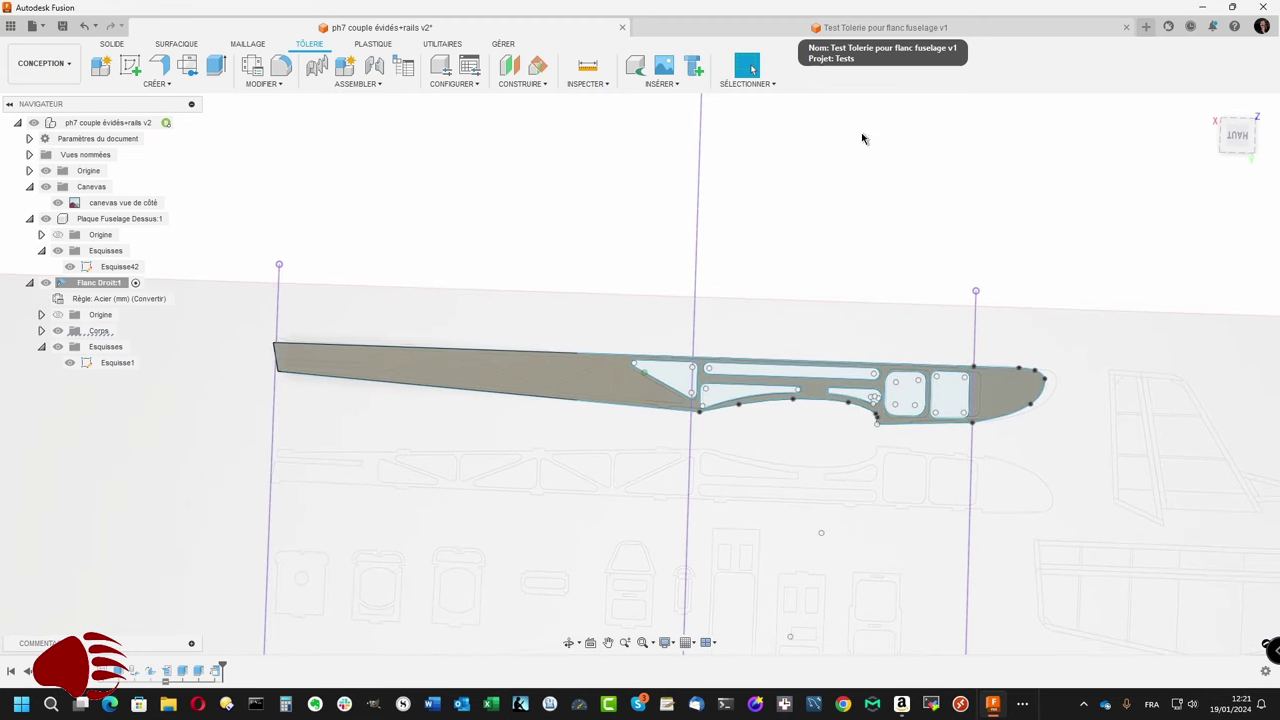
pyautogui.keyDown('shift'); pyautogui.moveTo(863, 138); pyautogui.dragTo(434, 186, button='middle'); pyautogui.keyUp('shift')
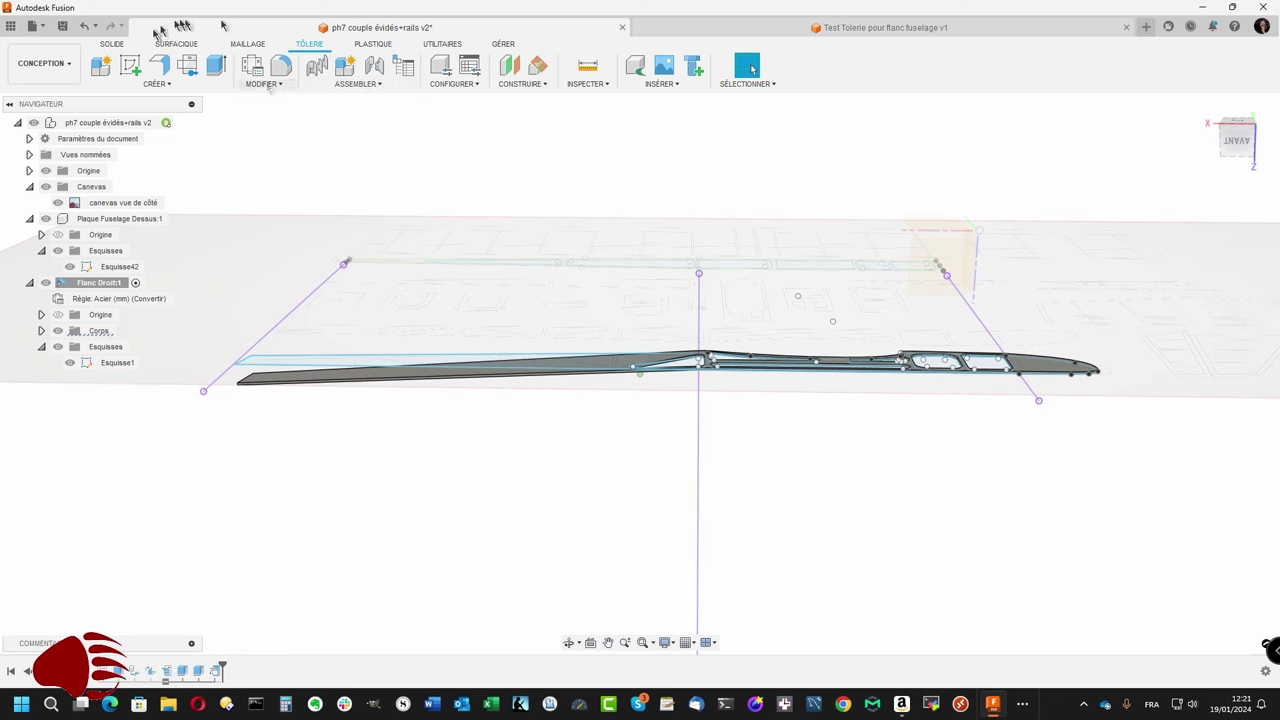
# Step: Start Symétrie miroir in Composants mode with the Flanc Droit component selected
pyautogui.click(112, 45)
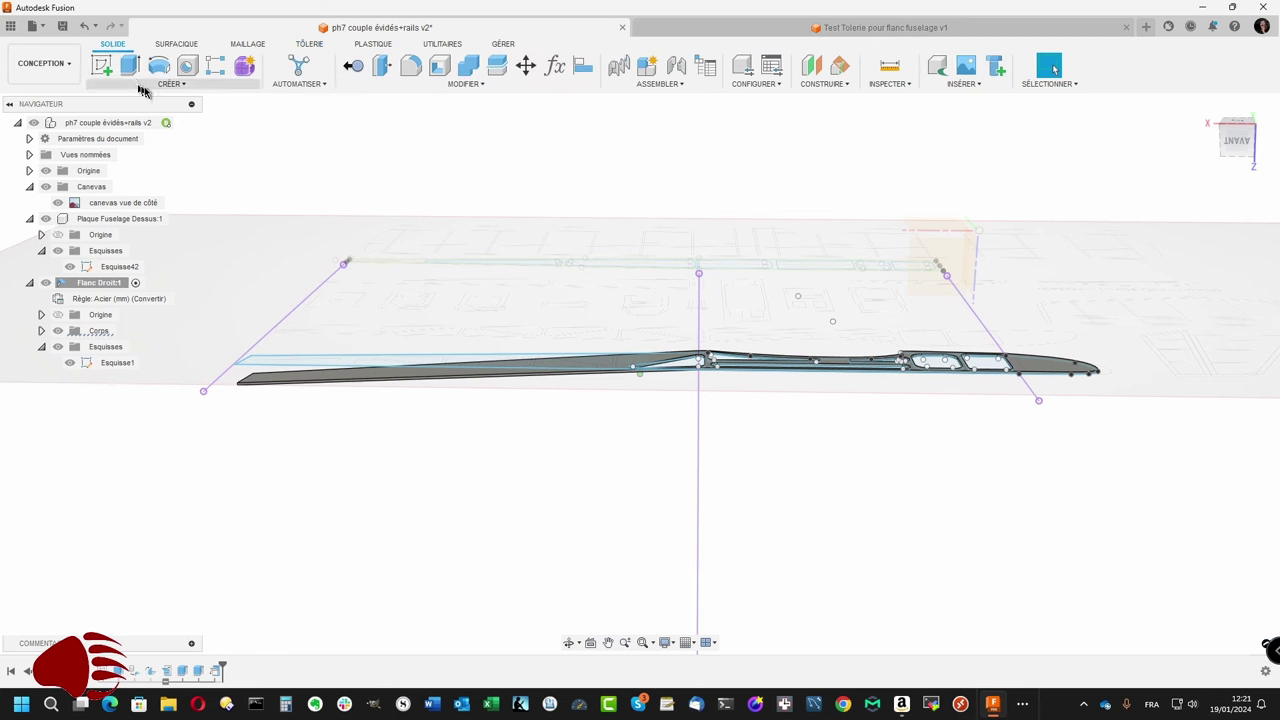
pyautogui.click(200, 85)
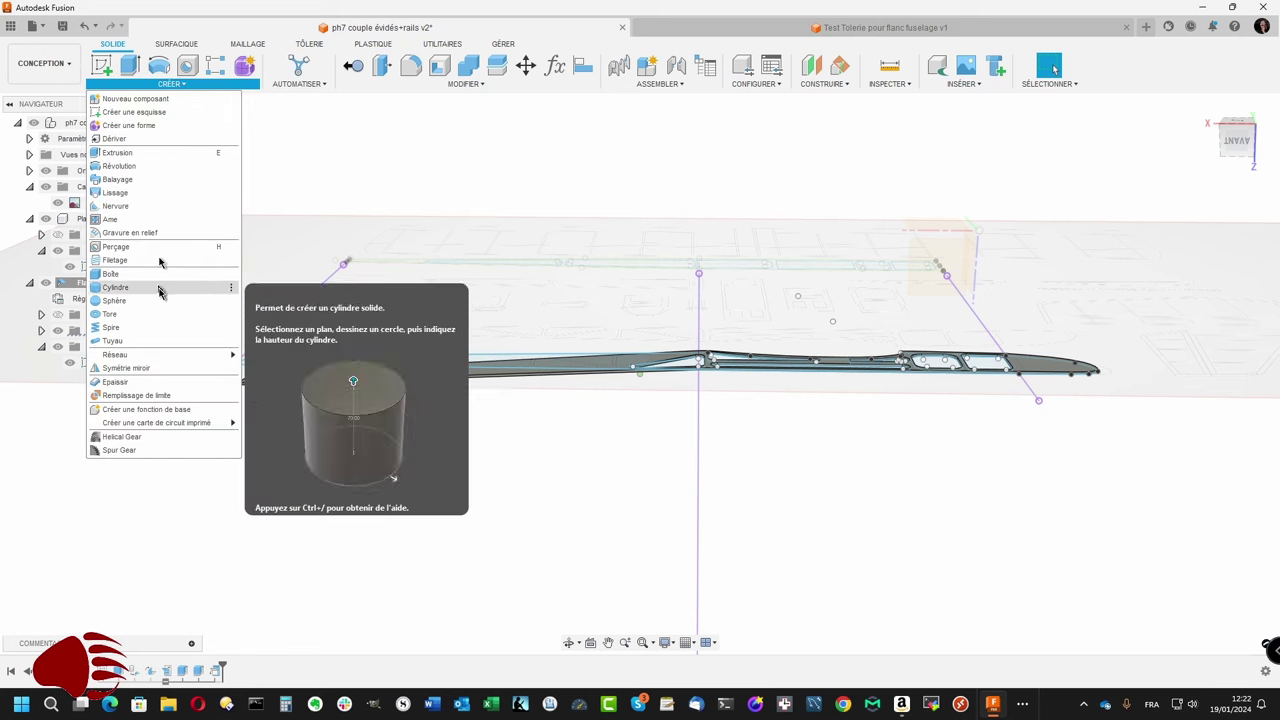
pyautogui.click(146, 375)
pyautogui.keyDown('shift'); pyautogui.moveTo(146, 375); pyautogui.dragTo(712, 400, button='middle'); pyautogui.keyUp('shift')
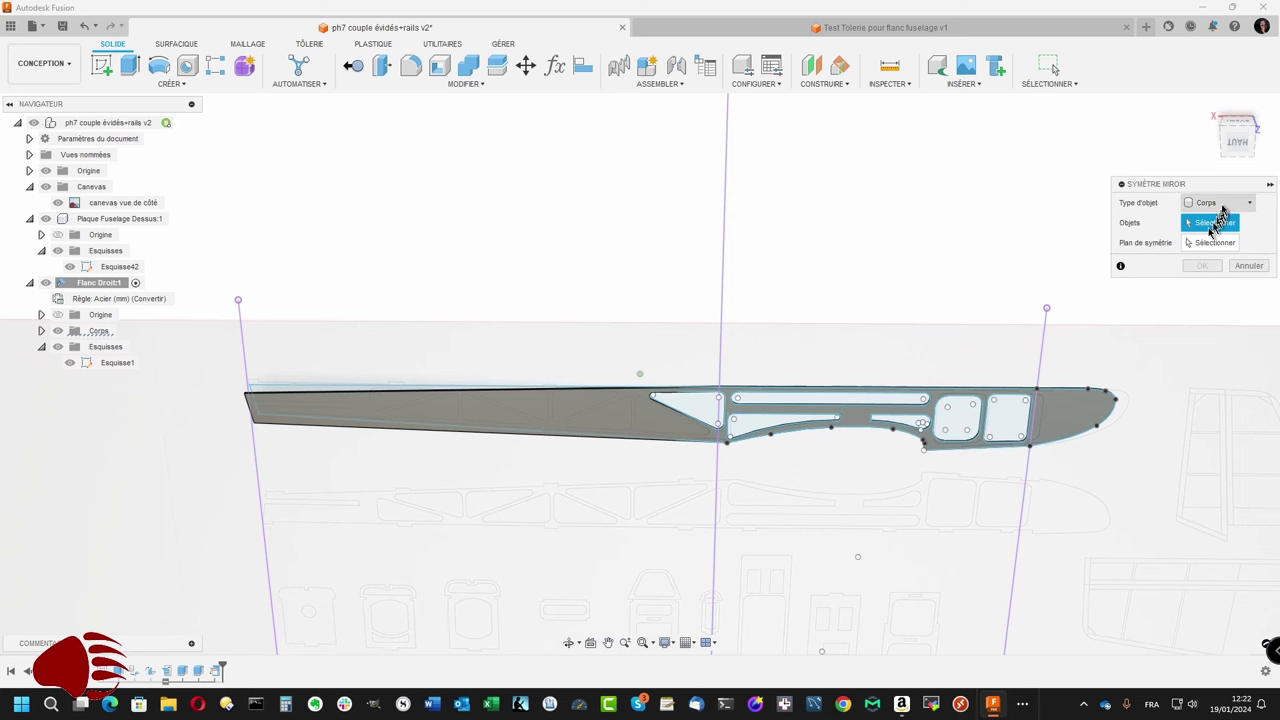
pyautogui.click(1248, 204)
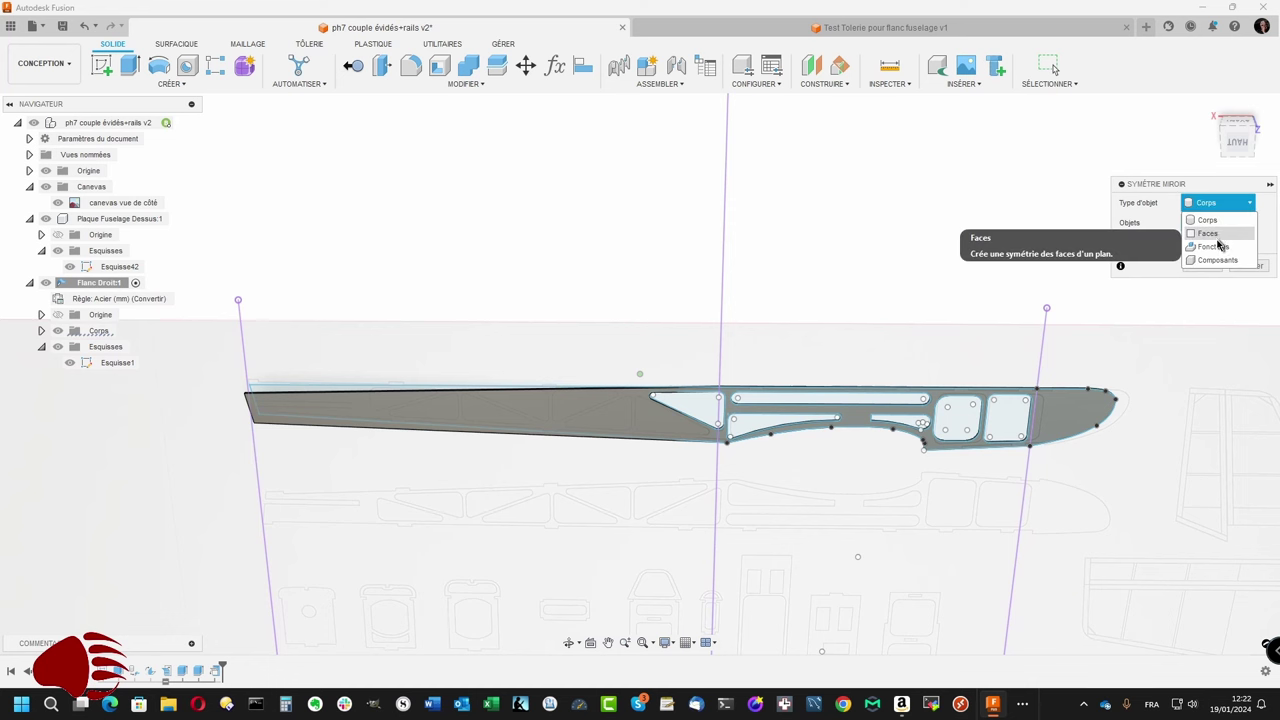
pyautogui.click(1217, 261)
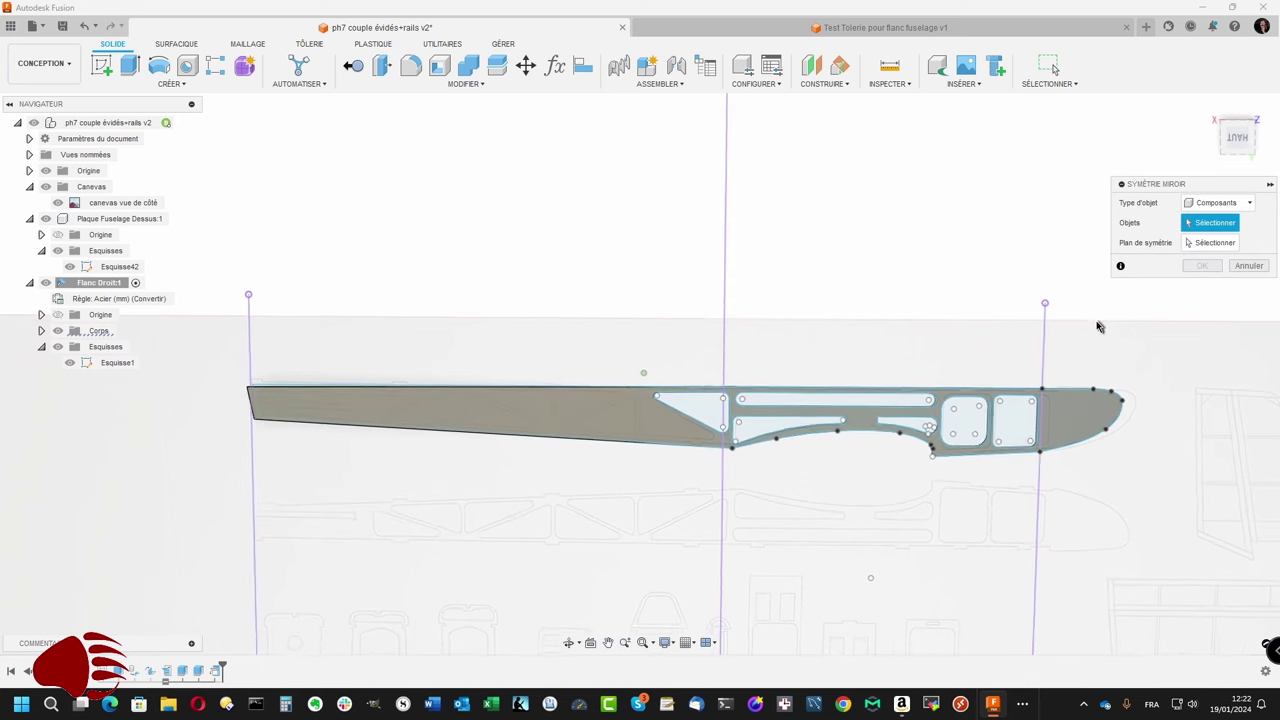
pyautogui.click(614, 410)
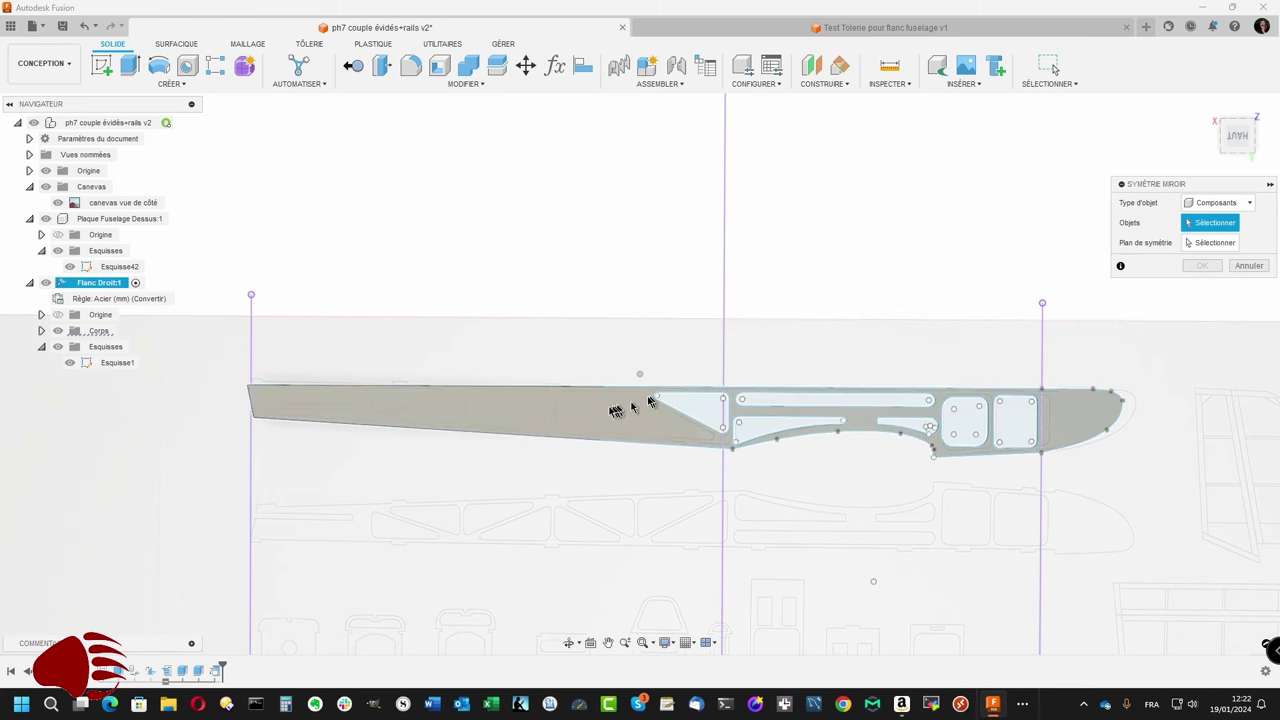
pyautogui.click(605, 413)
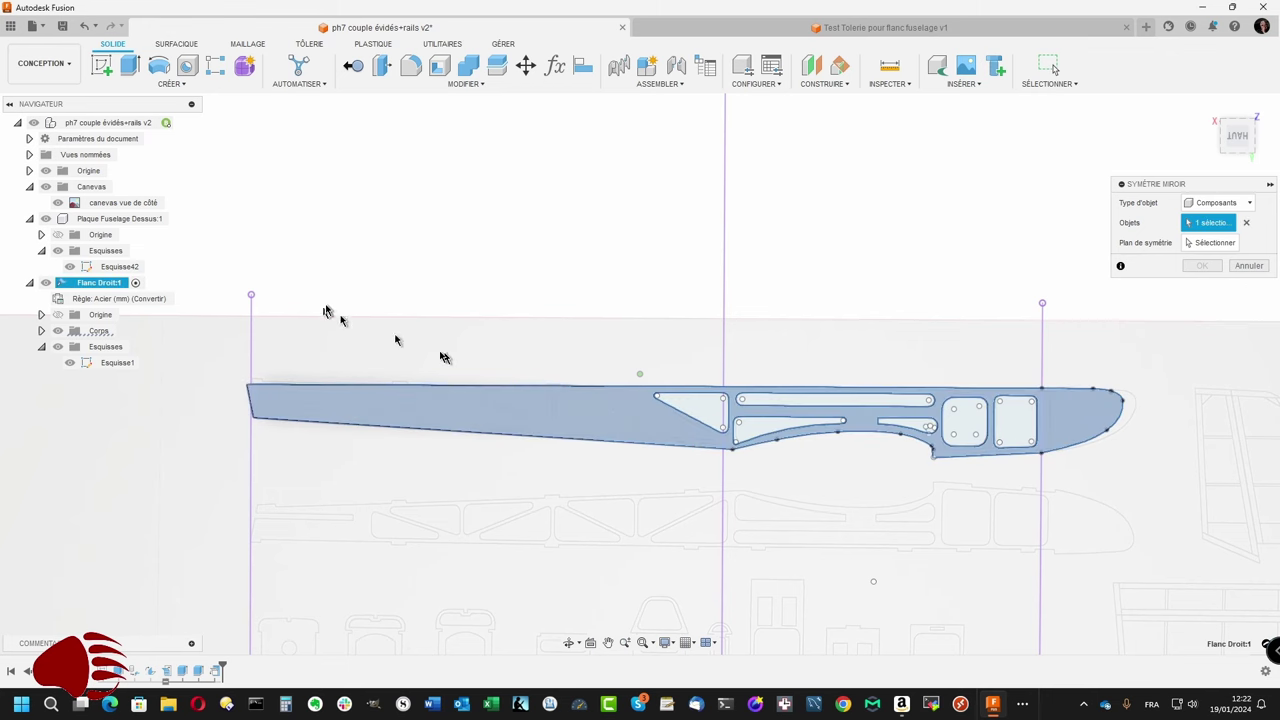
# Step: Pick the mirror plane and confirm the mirrored copy of Flanc Droit
pyautogui.keyDown('shift'); pyautogui.moveTo(328, 310); pyautogui.dragTo(985, 313, button='middle'); pyautogui.keyUp('shift')
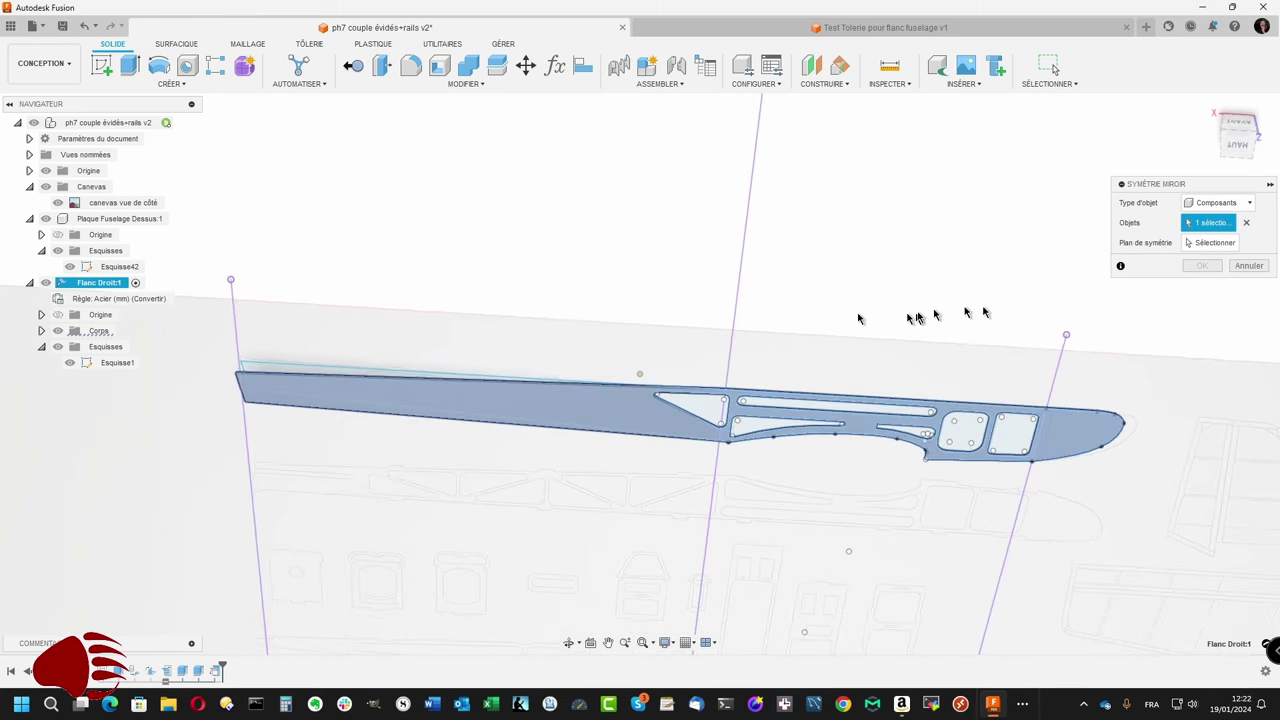
pyautogui.click(1212, 242)
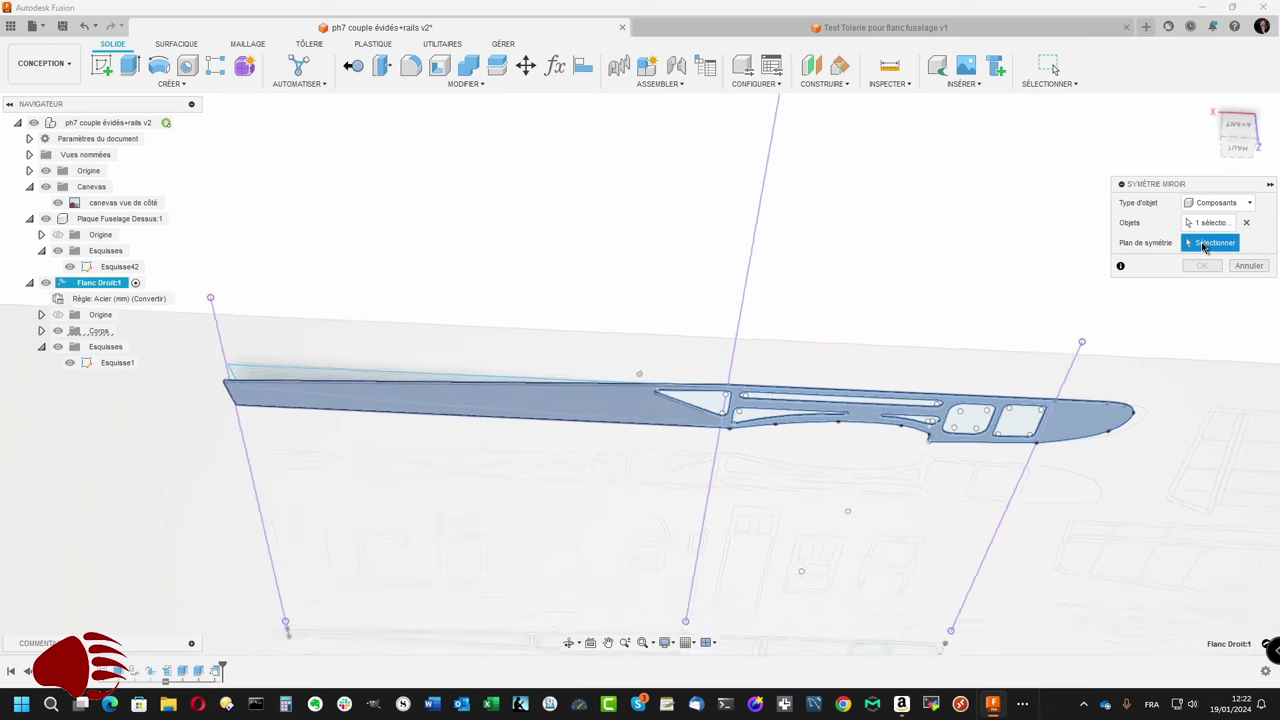
pyautogui.moveTo(1125, 270)
pyautogui.keyDown('shift'); pyautogui.mouseDown(button='middle')
pyautogui.moveTo(1172, 258)
pyautogui.moveTo(1088, 290)
pyautogui.moveTo(1197, 277)
pyautogui.mouseUp(button='middle'); pyautogui.keyUp('shift')
pyautogui.click(1108, 297)
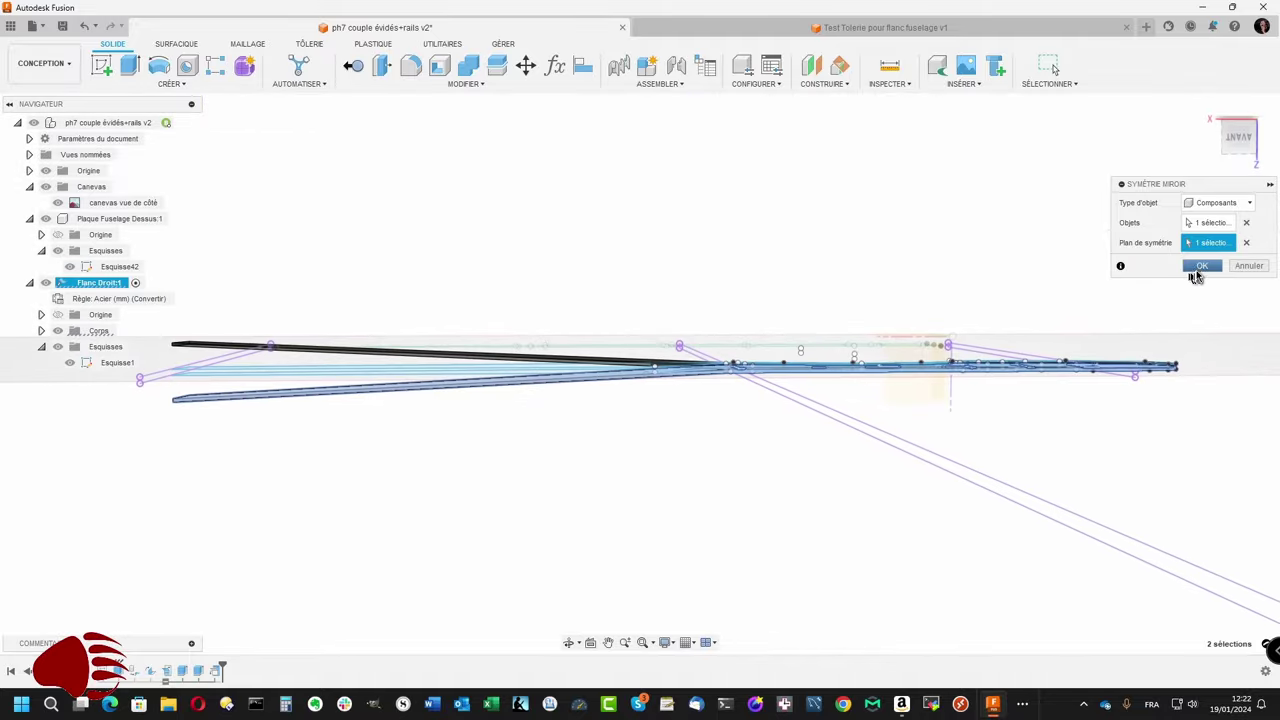
pyautogui.click(1200, 266)
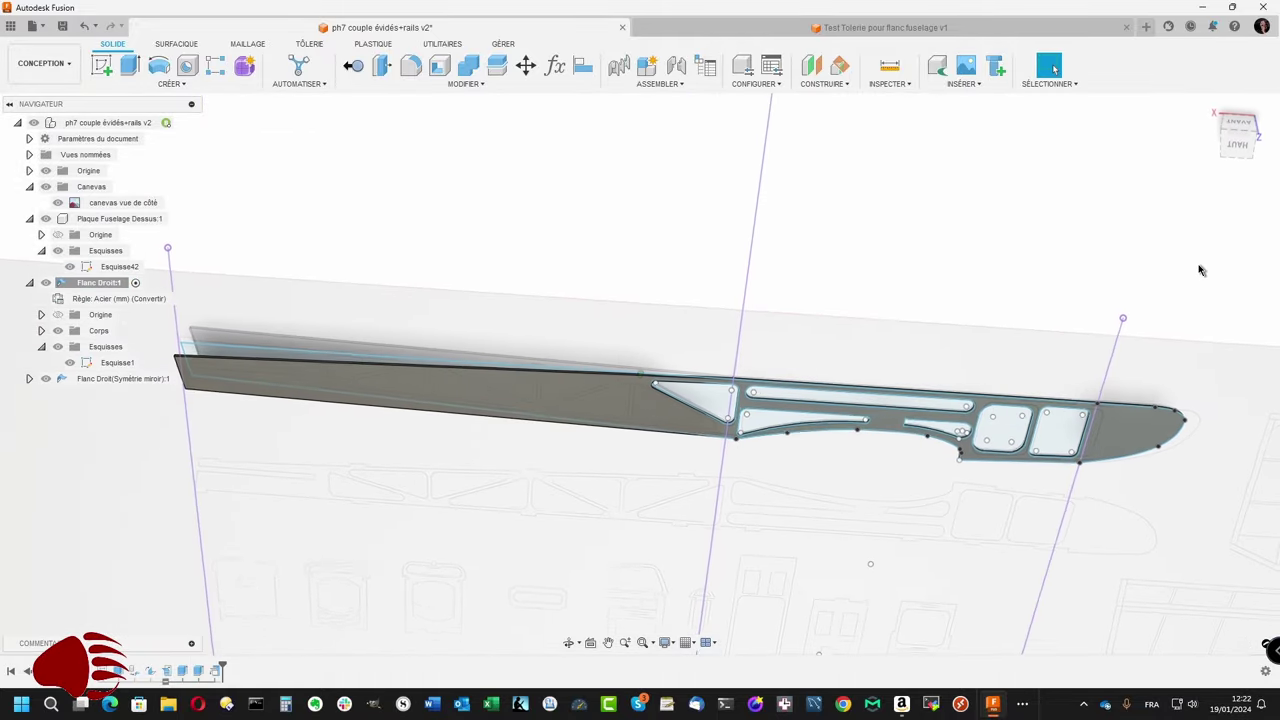
# Step: Rename the Flanc Droit(Symétrie miroir) component to Flanc Gauche in the browser
pyautogui.keyDown('shift'); pyautogui.moveTo(1200, 270); pyautogui.dragTo(942, 326, button='middle'); pyautogui.keyUp('shift')
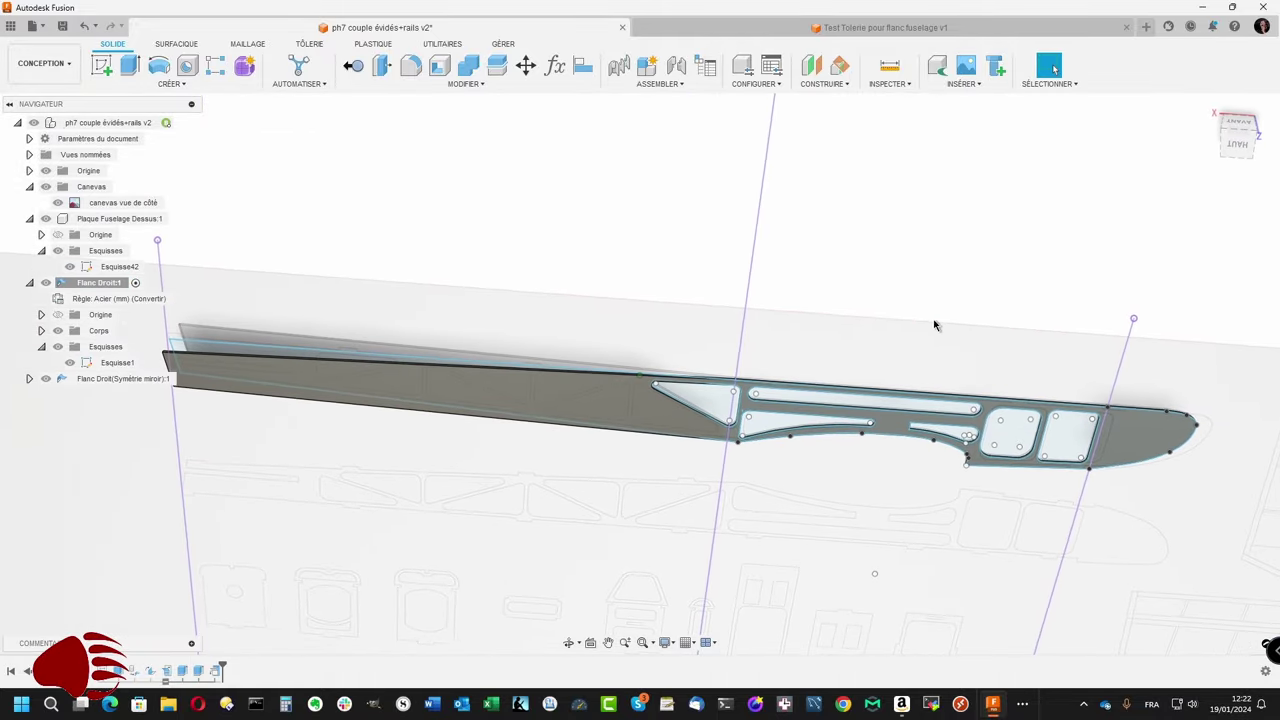
pyautogui.click(117, 379)
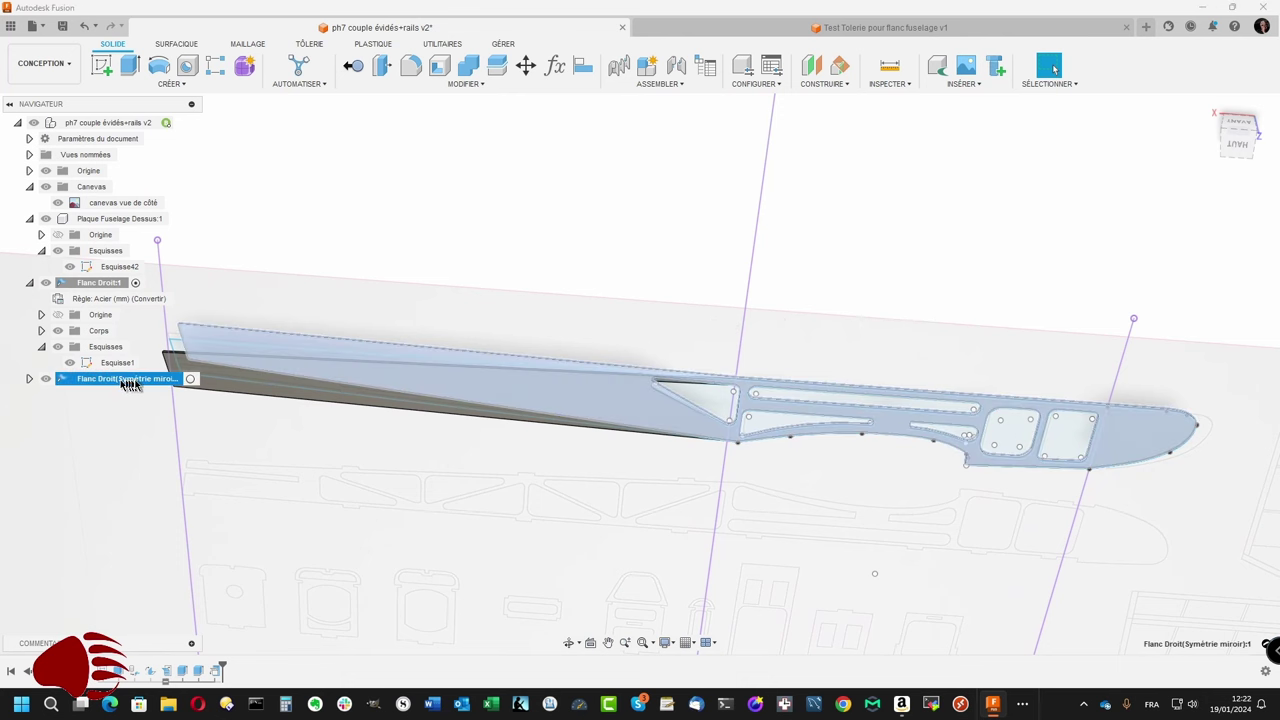
pyautogui.doubleClick(147, 380)
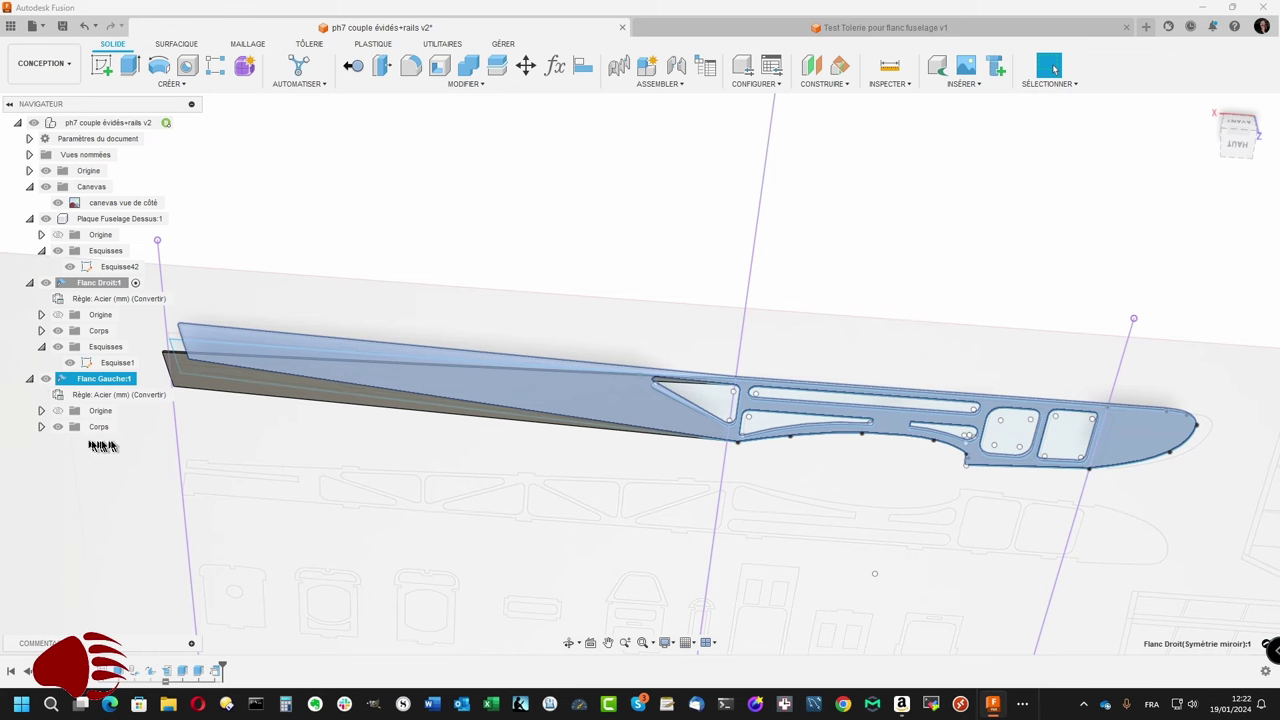
pyautogui.moveTo(155, 441)
pyautogui.keyDown('shift'); pyautogui.mouseDown(button='middle')
pyautogui.moveTo(240, 461)
pyautogui.moveTo(347, 455)
pyautogui.mouseUp(button='middle'); pyautogui.keyUp('shift')
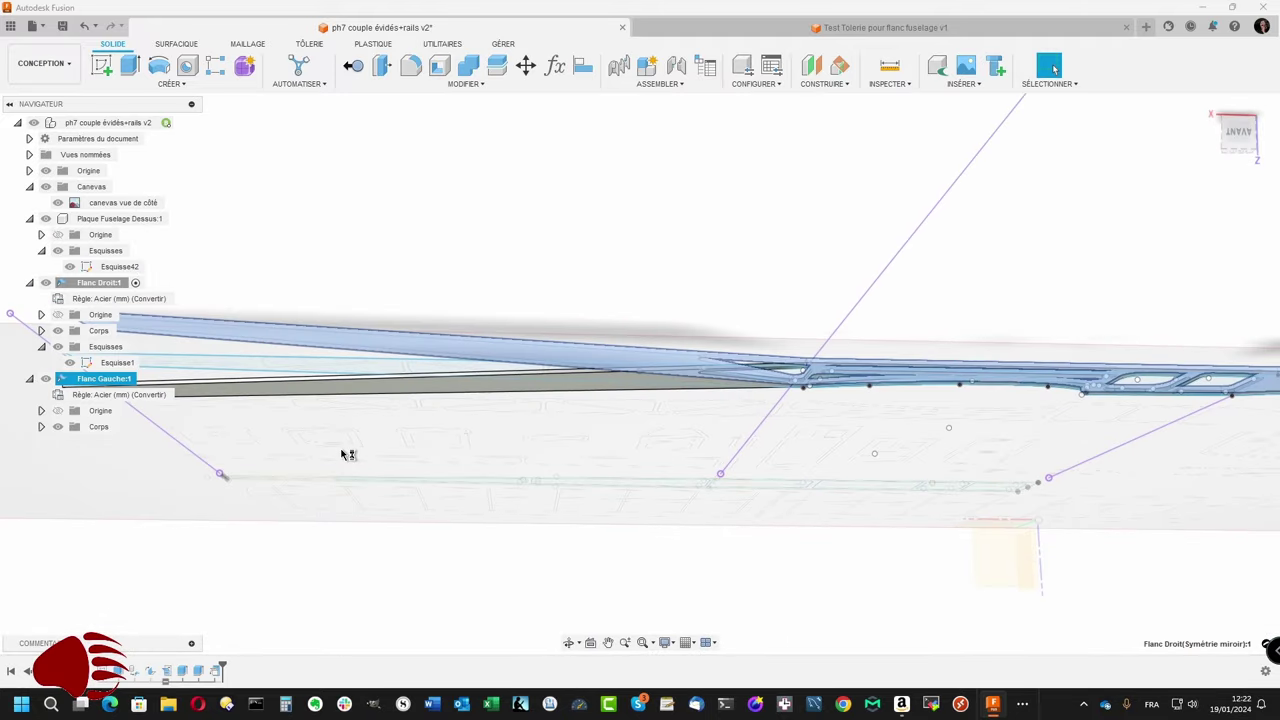
pyautogui.keyDown('shift'); pyautogui.moveTo(343, 455); pyautogui.dragTo(342, 454, button='middle'); pyautogui.keyUp('shift')
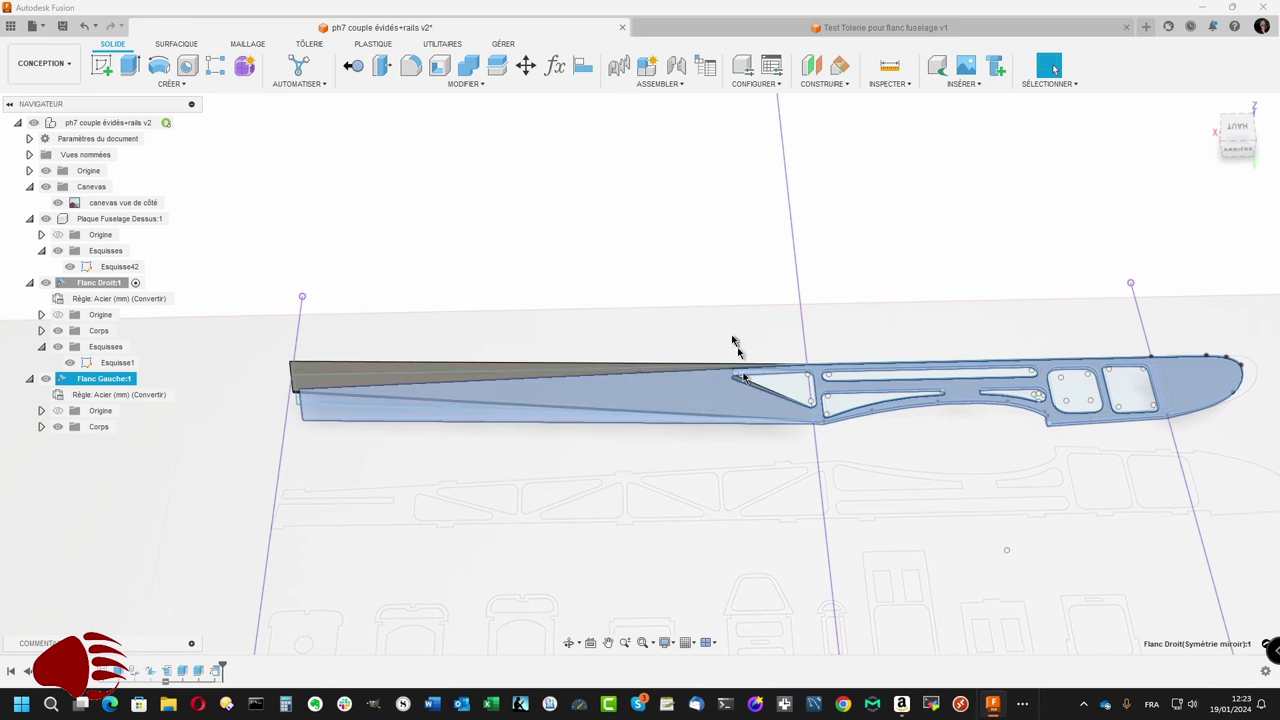
pyautogui.click(703, 244)
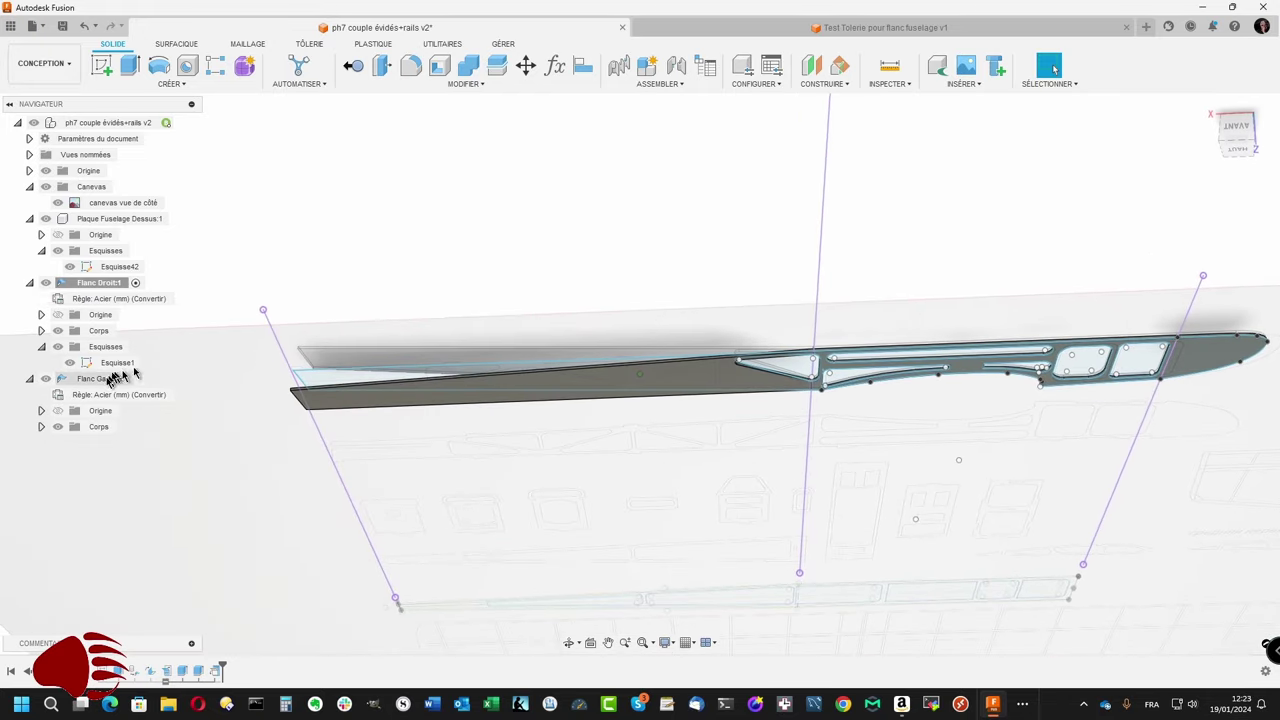
pyautogui.click(101, 381)
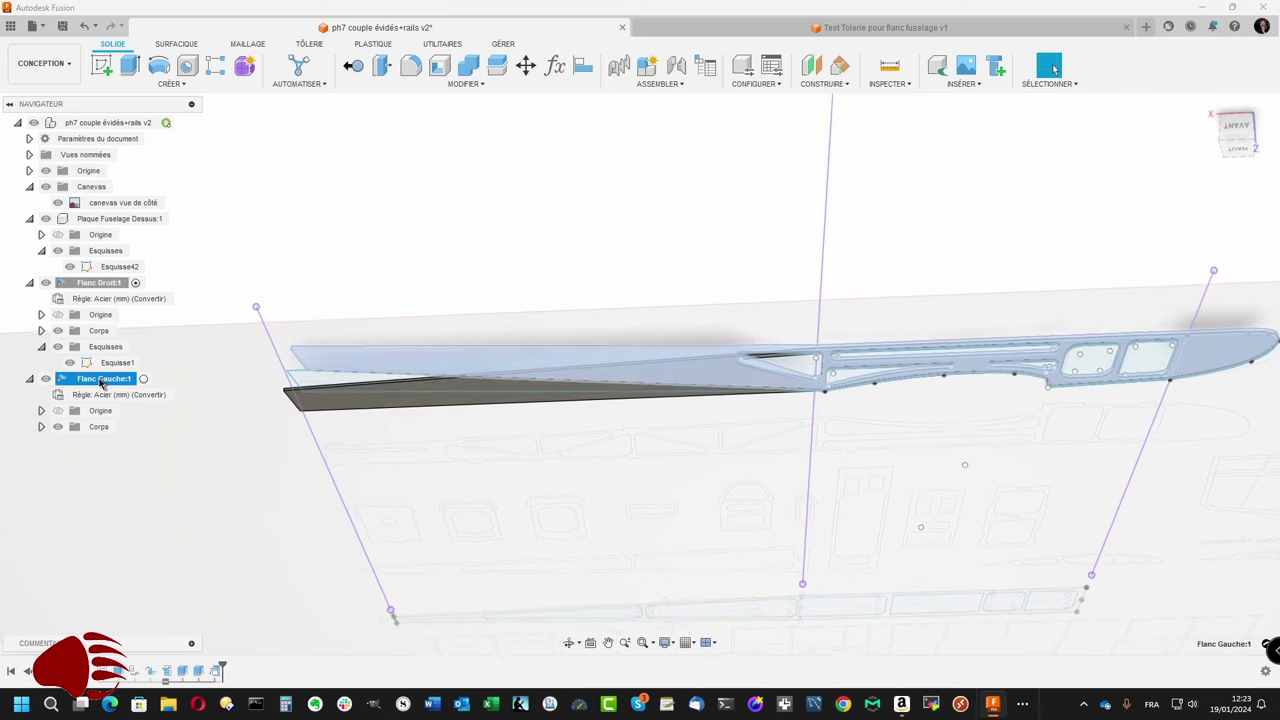
# Step: Move the Flanc Gauche component -150 mm along Z with Déplacer/Copier
pyautogui.rightClick(101, 381)
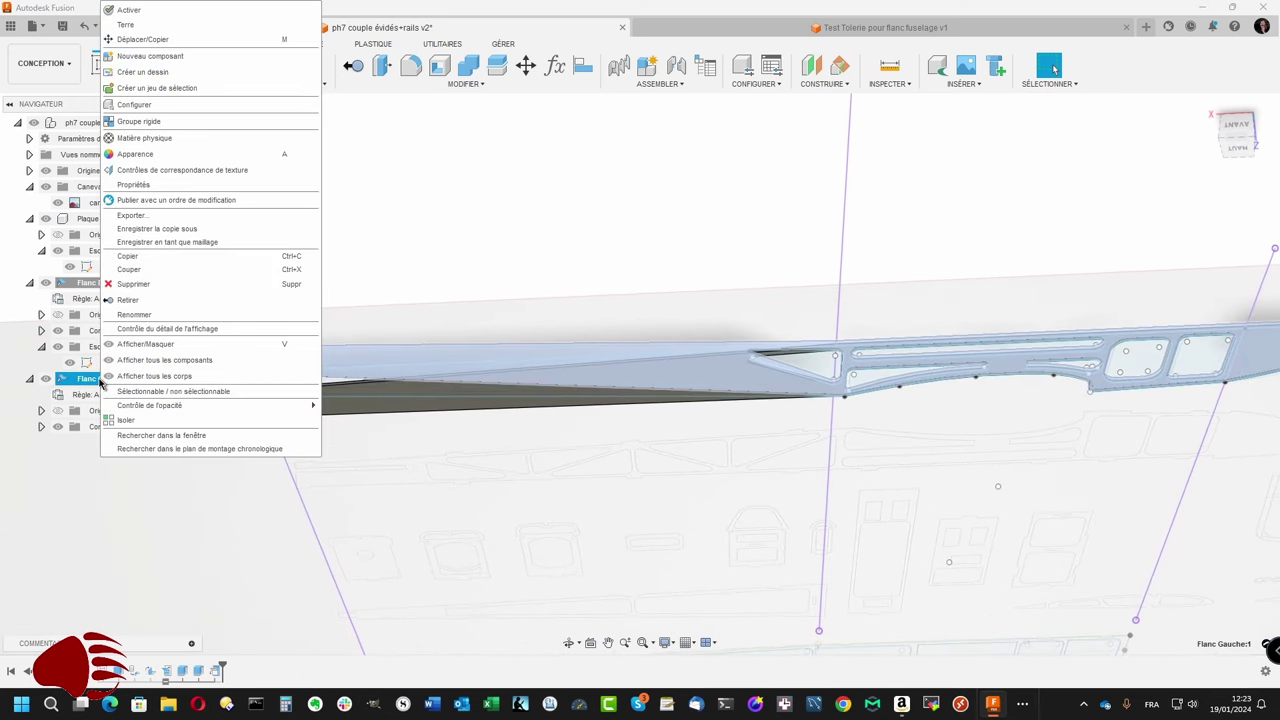
pyautogui.click(132, 40)
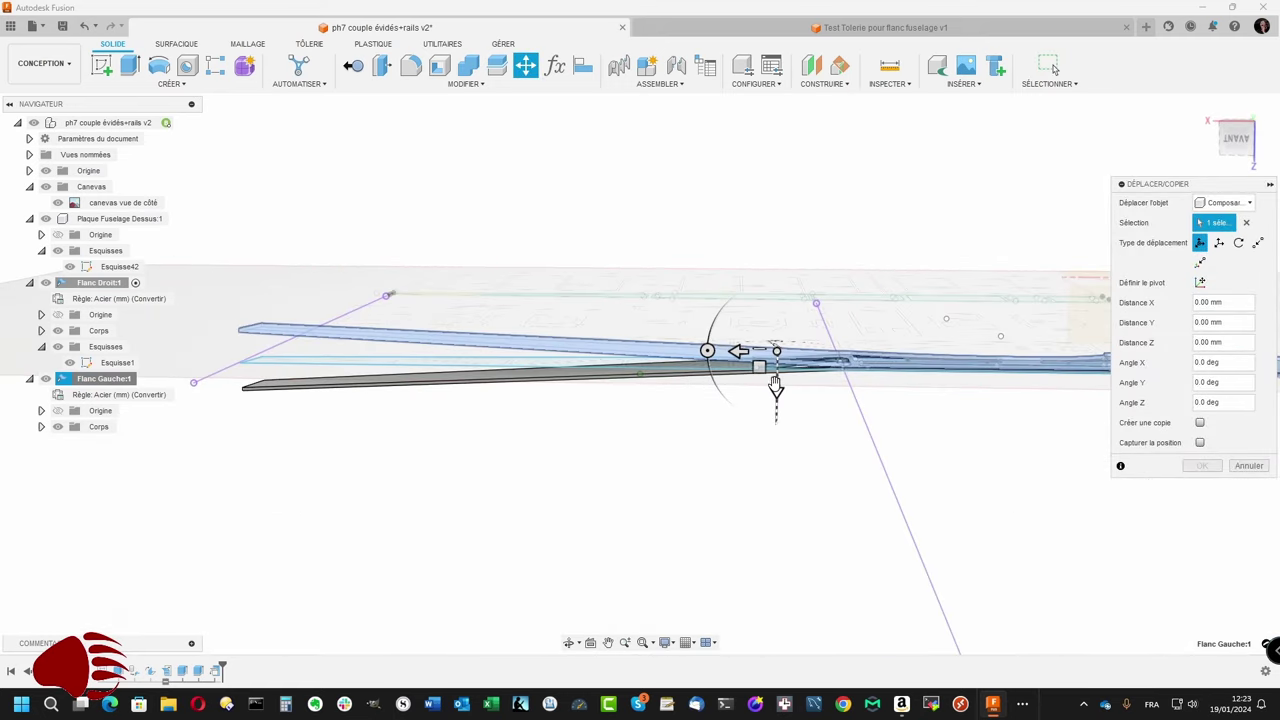
pyautogui.moveTo(776, 387); pyautogui.dragTo(781, 272)
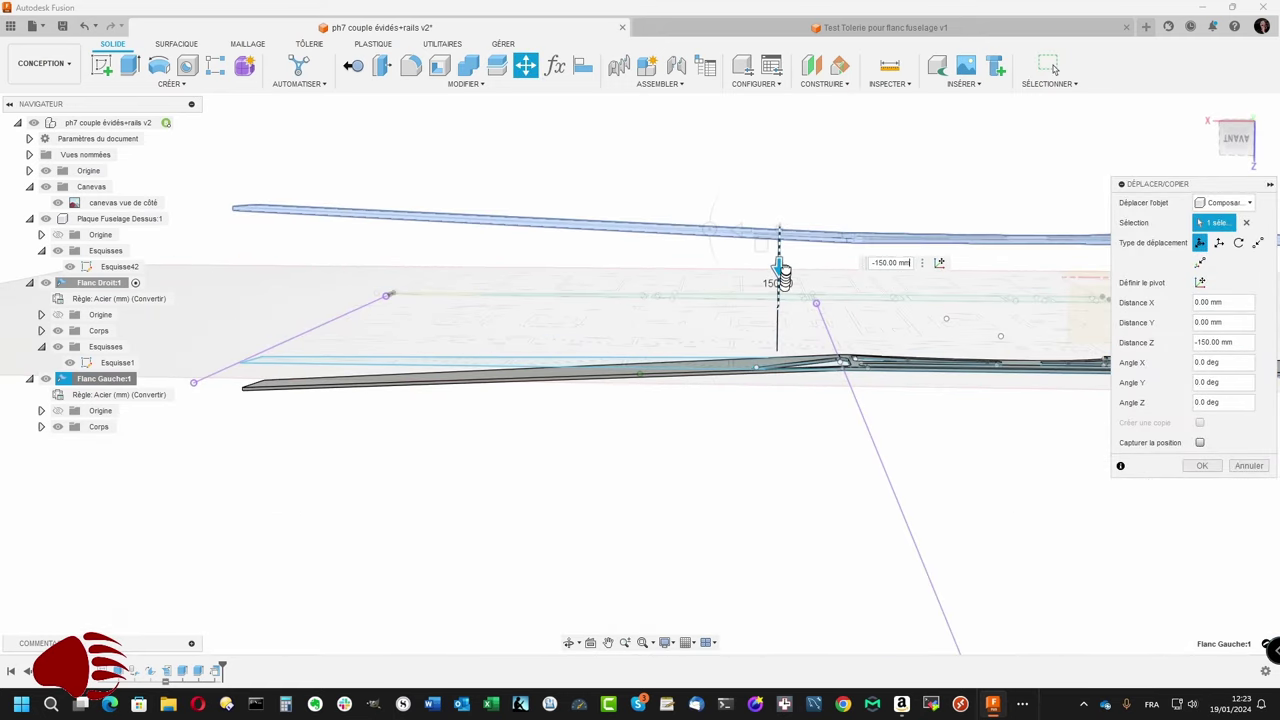
pyautogui.keyDown('shift'); pyautogui.moveTo(781, 268); pyautogui.dragTo(957, 366, button='middle'); pyautogui.keyUp('shift')
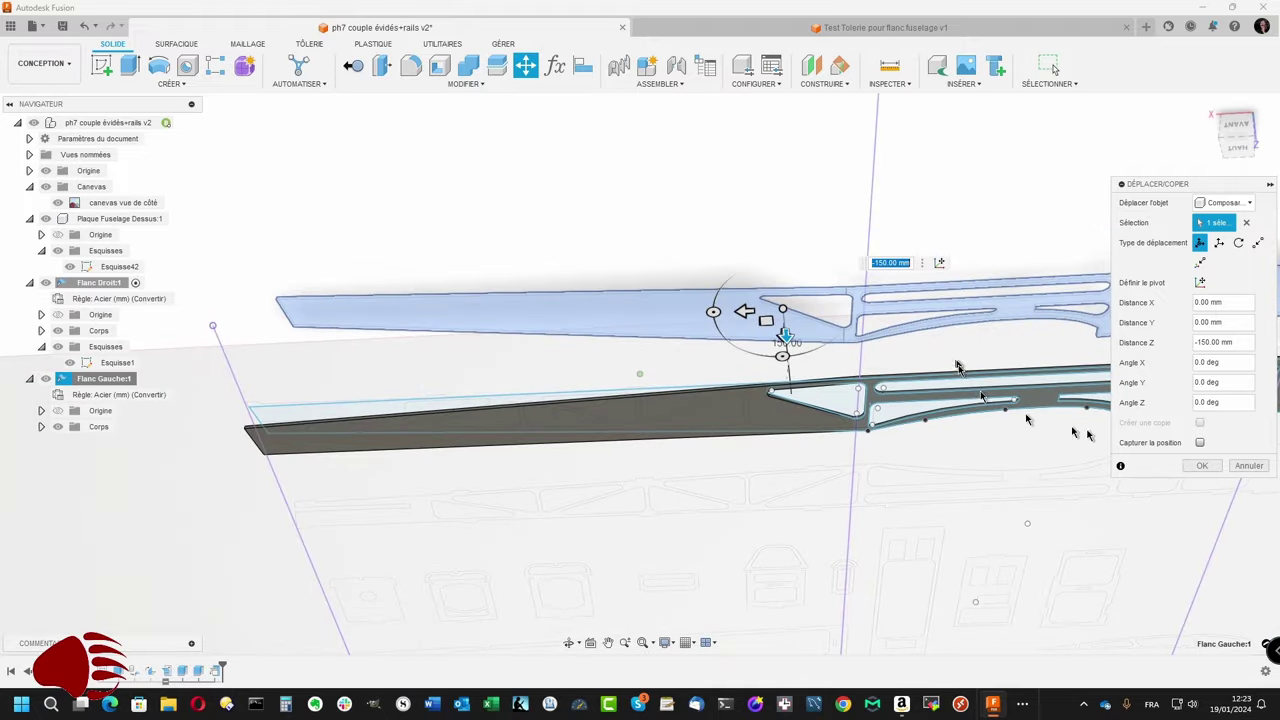
pyautogui.click(1198, 466)
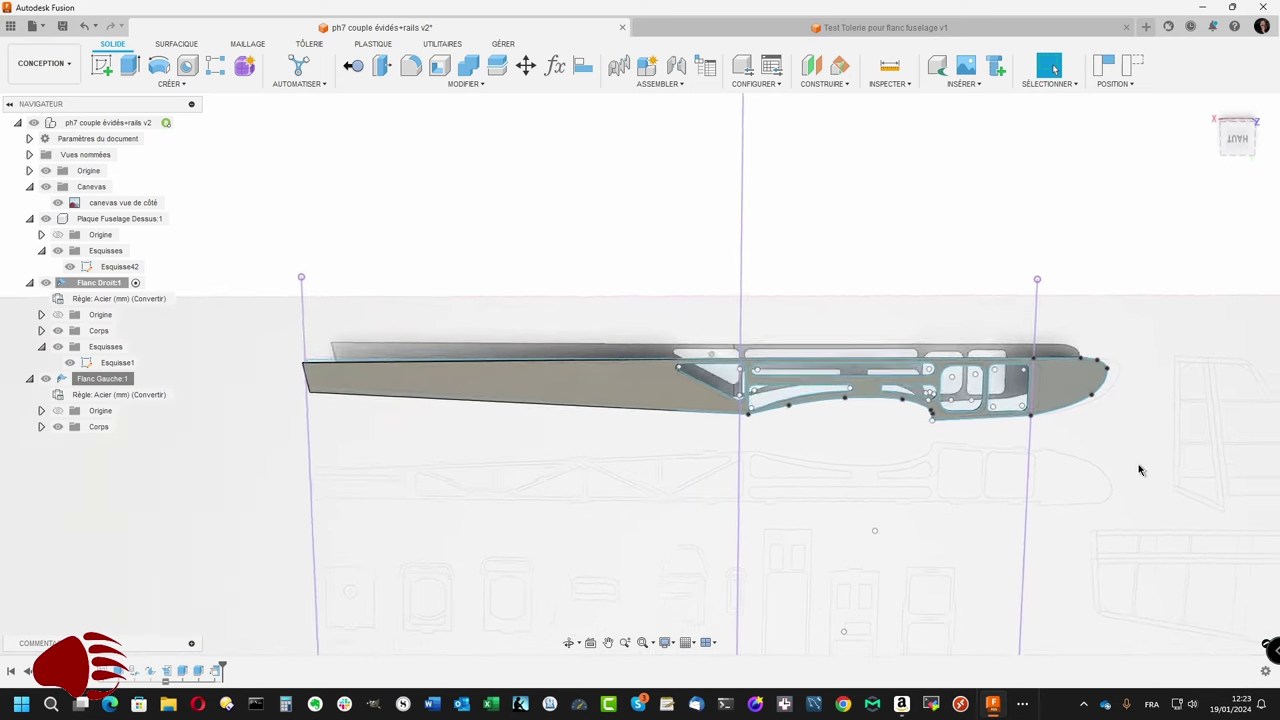
# Step: Hide Flanc Droit's Esquisses folder and select the Flanc Gauche:1 component
pyautogui.moveTo(1088, 393)
pyautogui.keyDown('shift'); pyautogui.mouseDown(button='middle')
pyautogui.moveTo(920, 585)
pyautogui.moveTo(785, 436)
pyautogui.moveTo(567, 296)
pyautogui.moveTo(308, 178)
pyautogui.mouseUp(button='middle'); pyautogui.keyUp('shift')
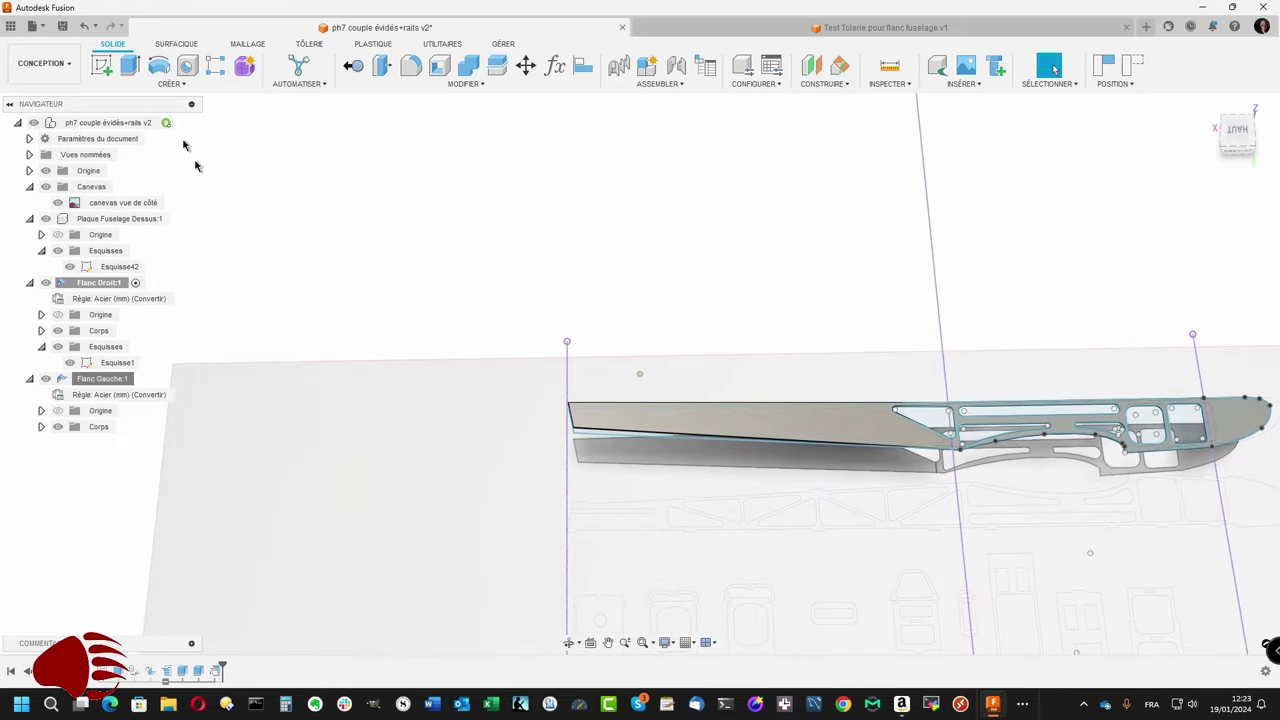
pyautogui.moveTo(195, 165)
pyautogui.keyDown('shift'); pyautogui.mouseDown(button='middle')
pyautogui.moveTo(300, 240)
pyautogui.moveTo(464, 305)
pyautogui.mouseUp(button='middle'); pyautogui.keyUp('shift')
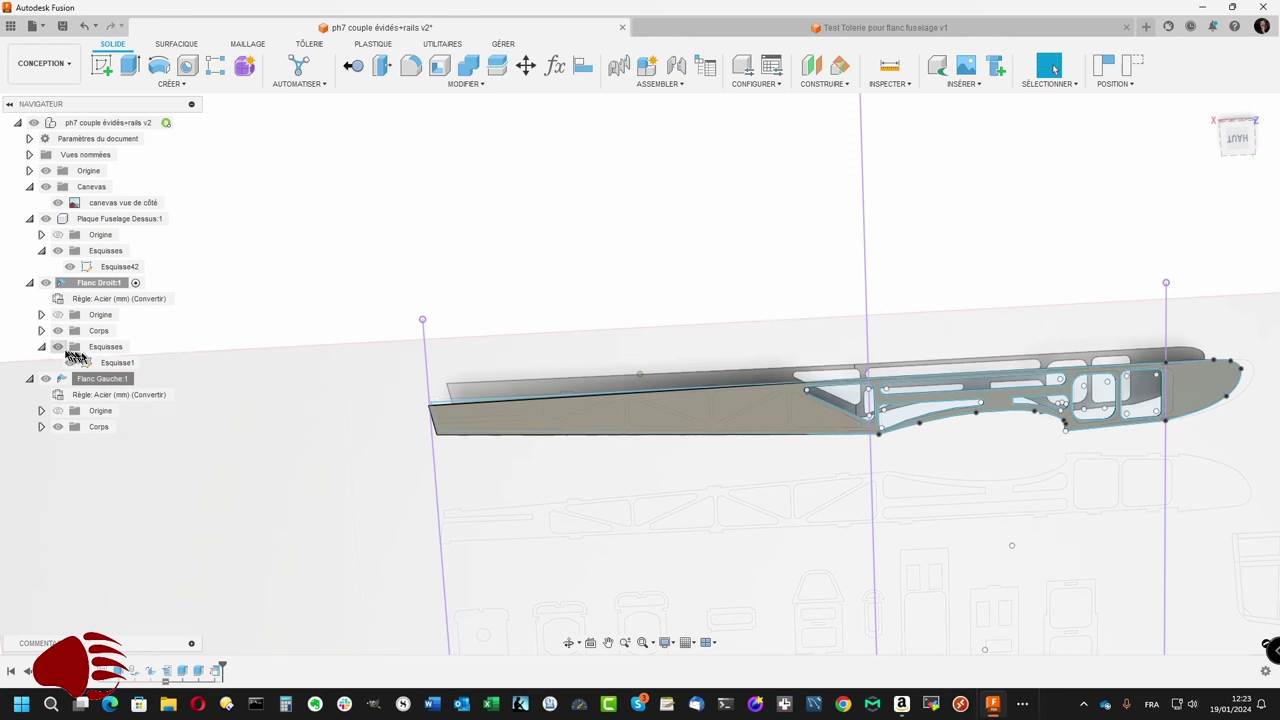
pyautogui.click(58, 347)
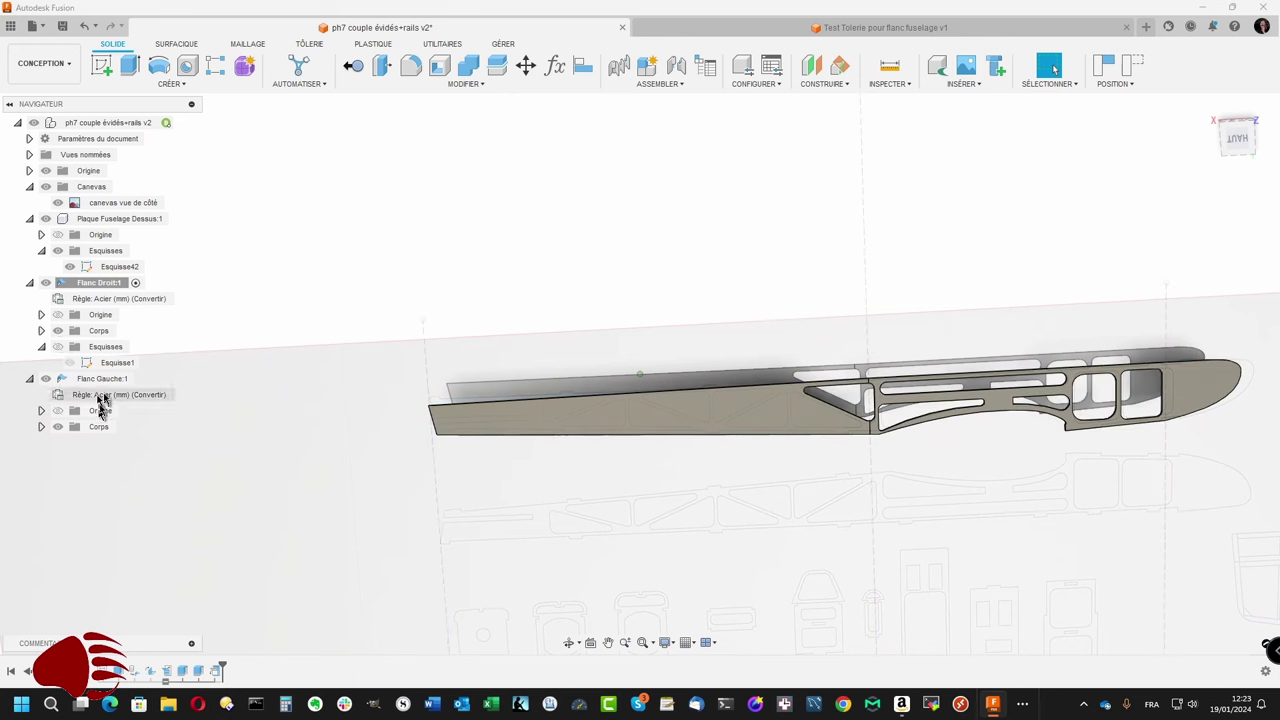
pyautogui.click(110, 381)
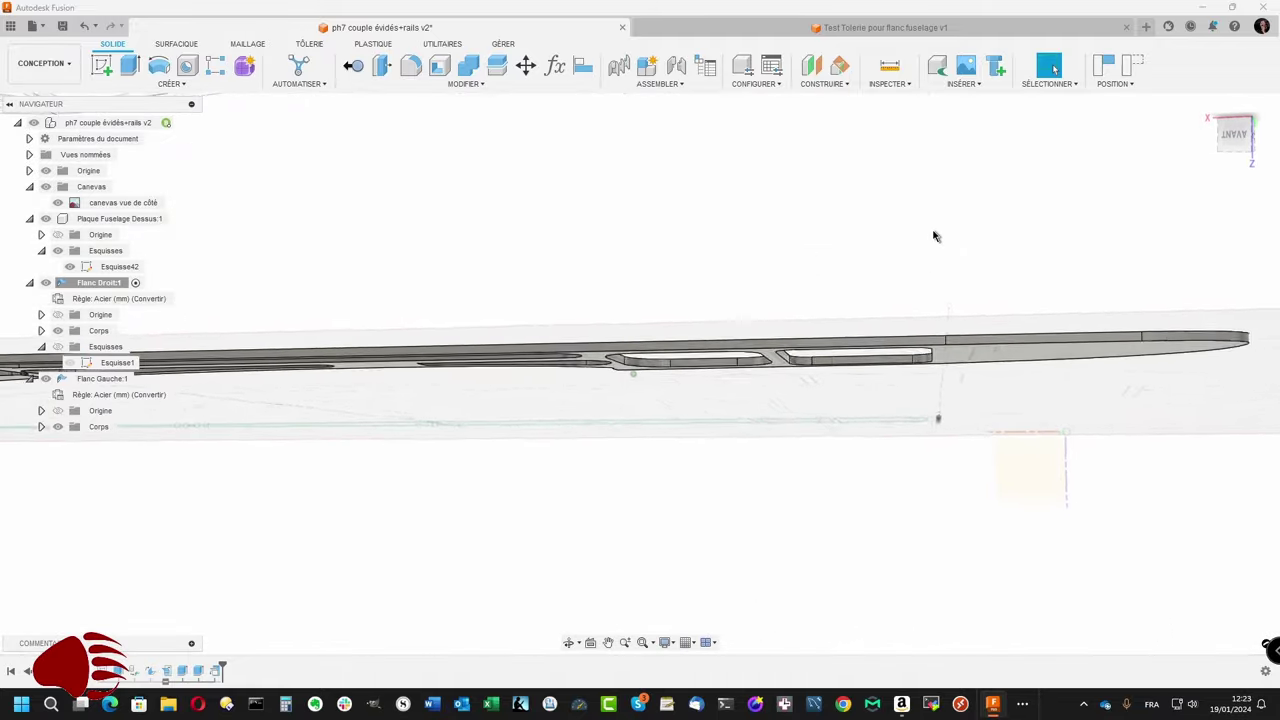
pyautogui.moveTo(935, 236)
pyautogui.keyDown('shift'); pyautogui.mouseDown(button='middle')
pyautogui.moveTo(926, 600)
pyautogui.moveTo(939, 468)
pyautogui.moveTo(928, 388)
pyautogui.mouseUp(button='middle'); pyautogui.keyUp('shift')
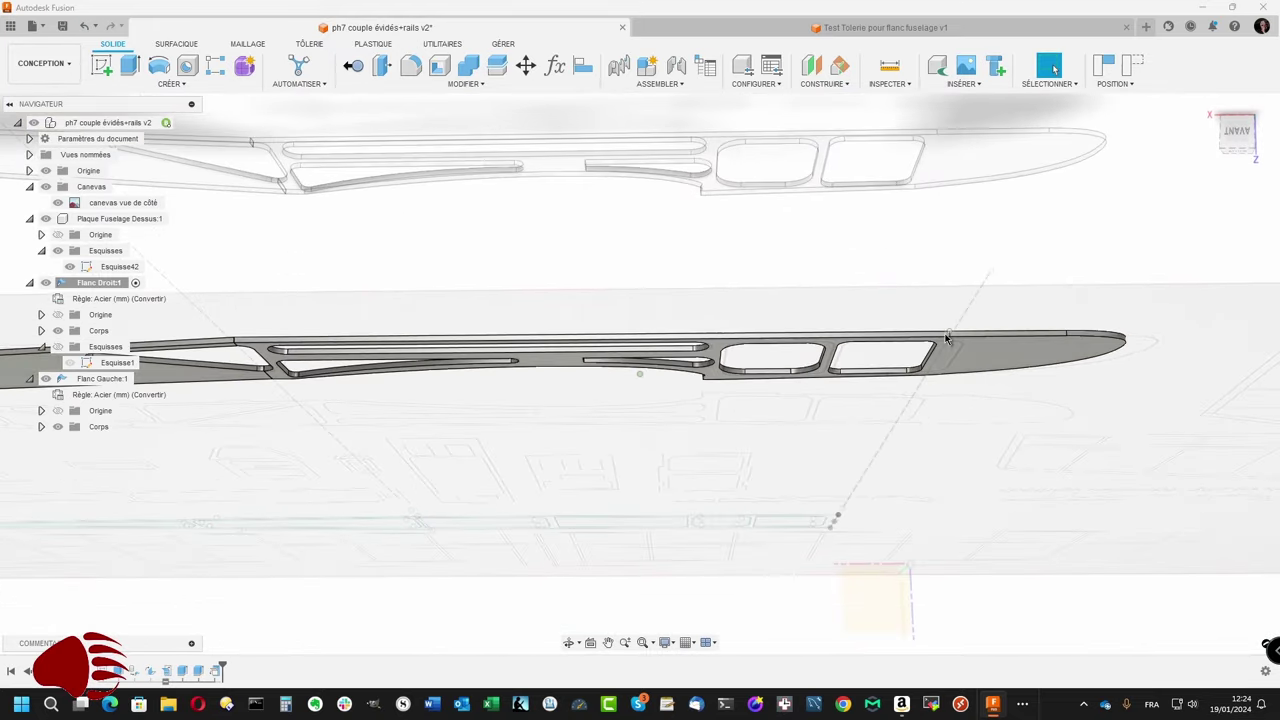
# Step: Place a joint origin at a point on Flanc Droit's top edge, then undo it
pyautogui.click(657, 84)
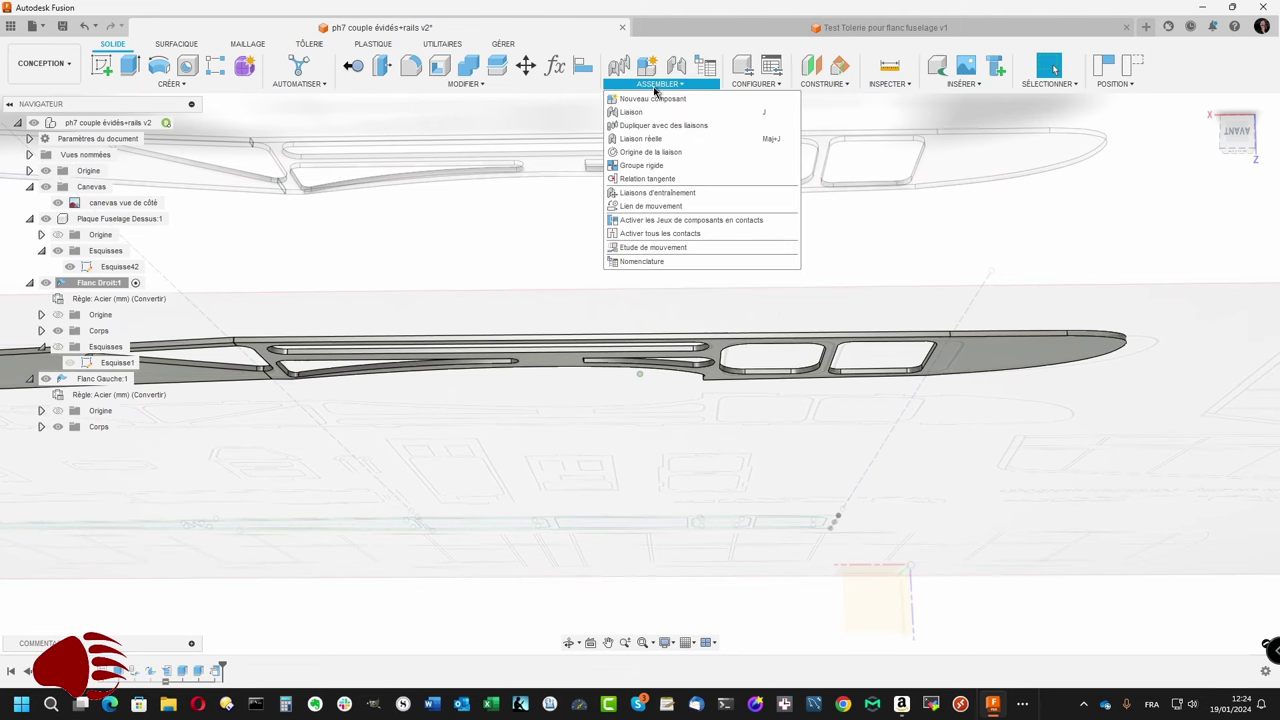
pyautogui.click(650, 151)
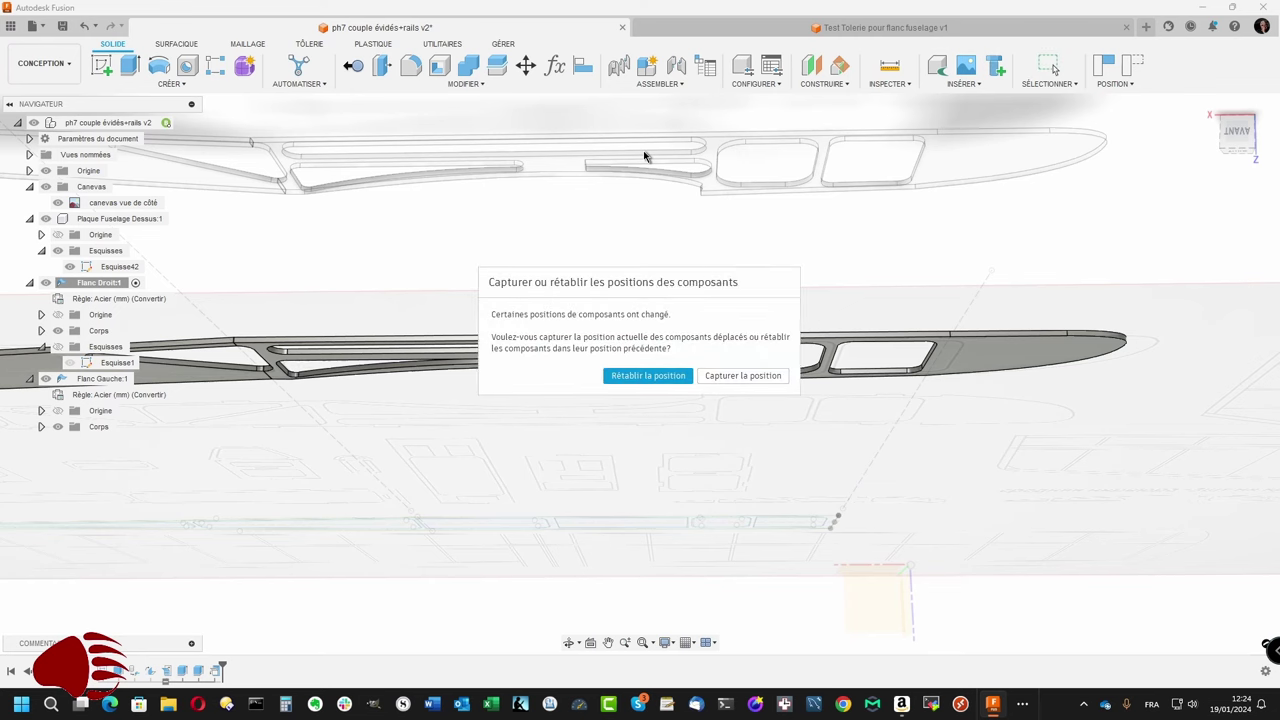
pyautogui.click(709, 381)
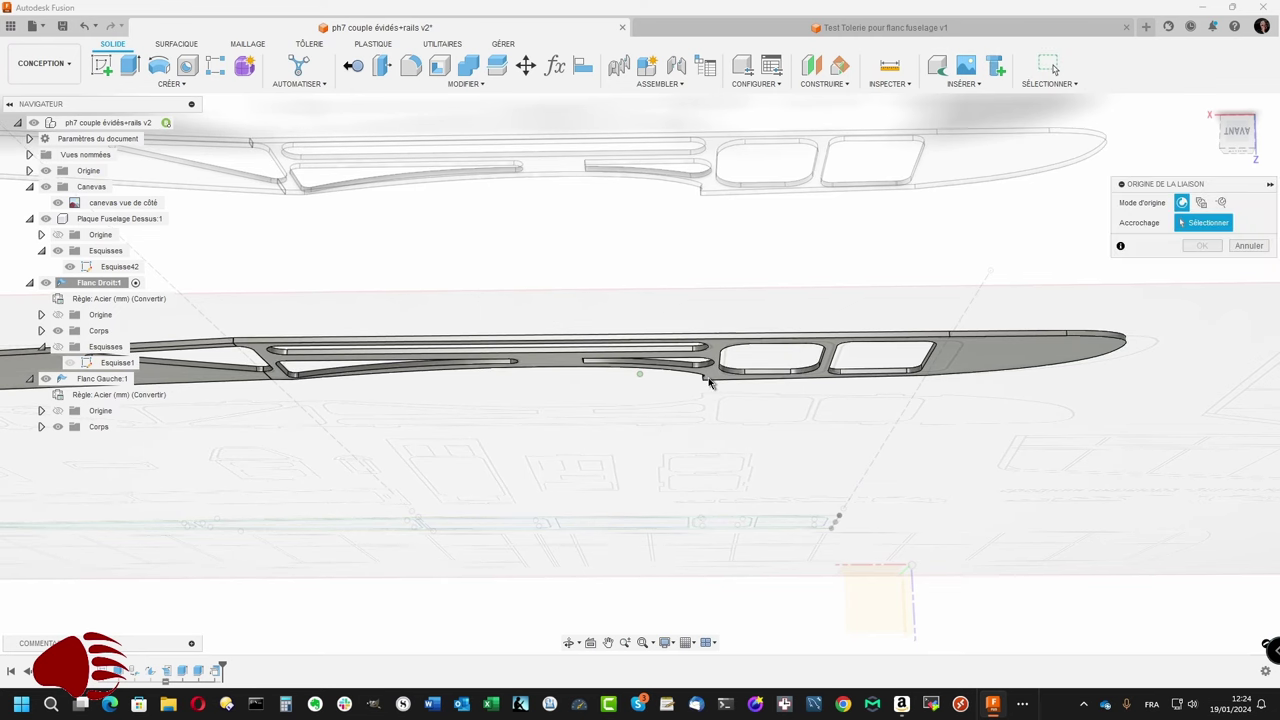
pyautogui.scroll(1, 787, 327)
pyautogui.scroll(1, 800, 324)
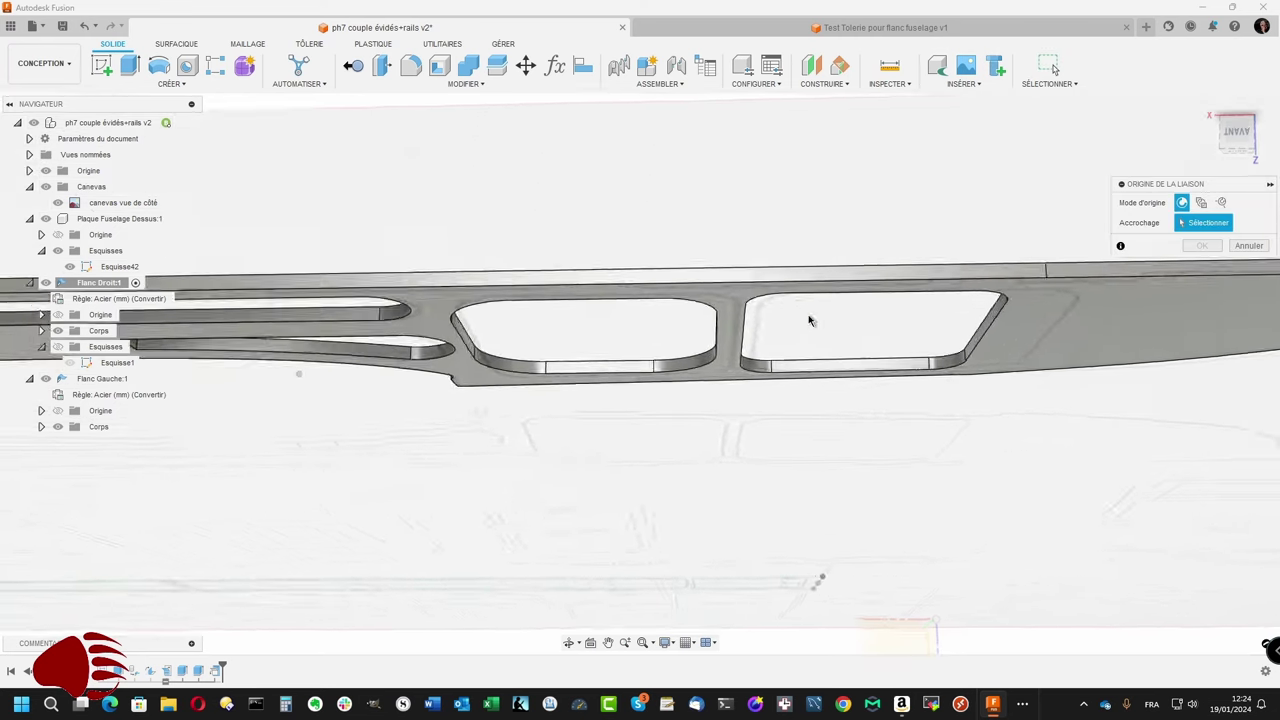
pyautogui.scroll(1, 820, 305)
pyautogui.scroll(1, 880, 305)
pyautogui.scroll(1, 900, 310)
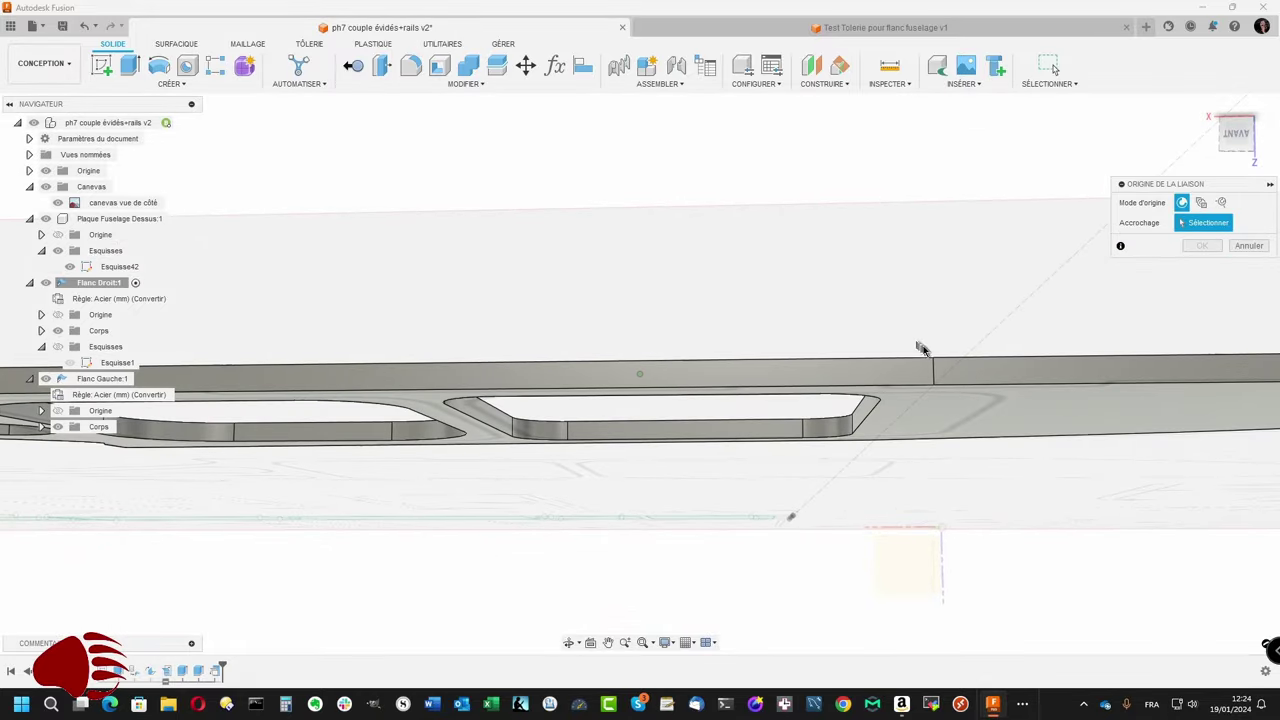
pyautogui.scroll(1, 934, 365)
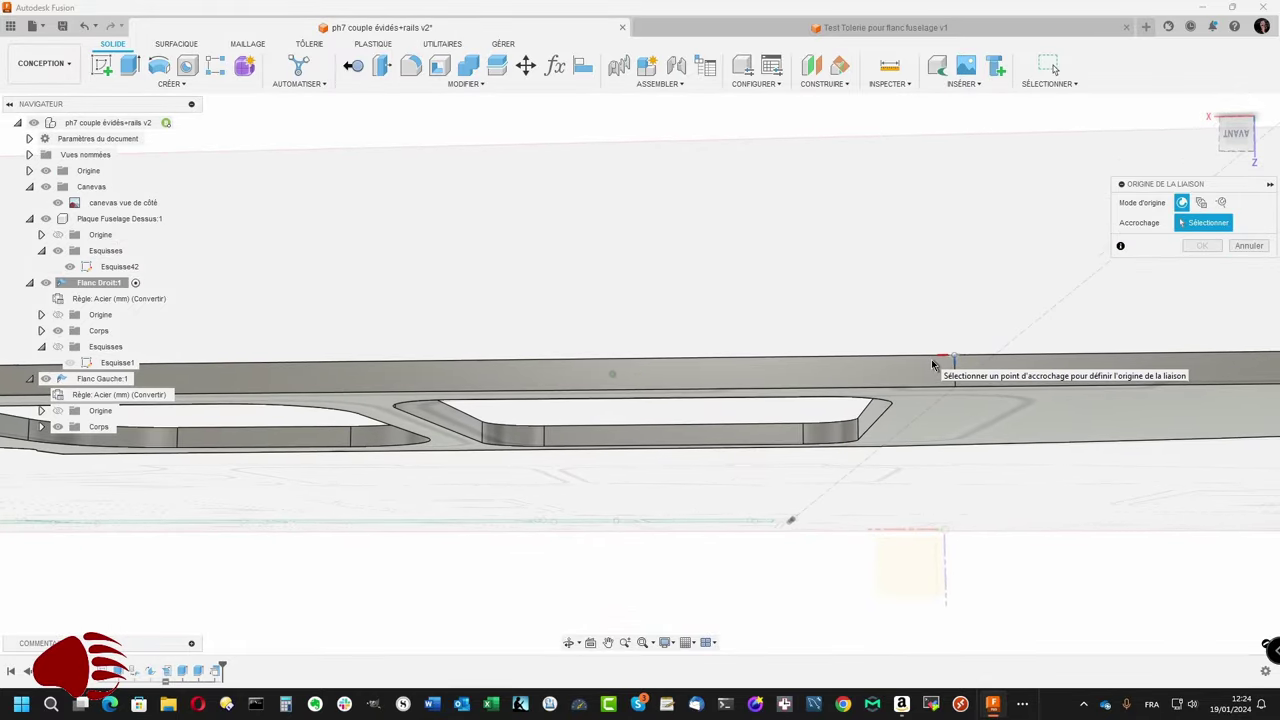
pyautogui.scroll(-3, 947, 363)
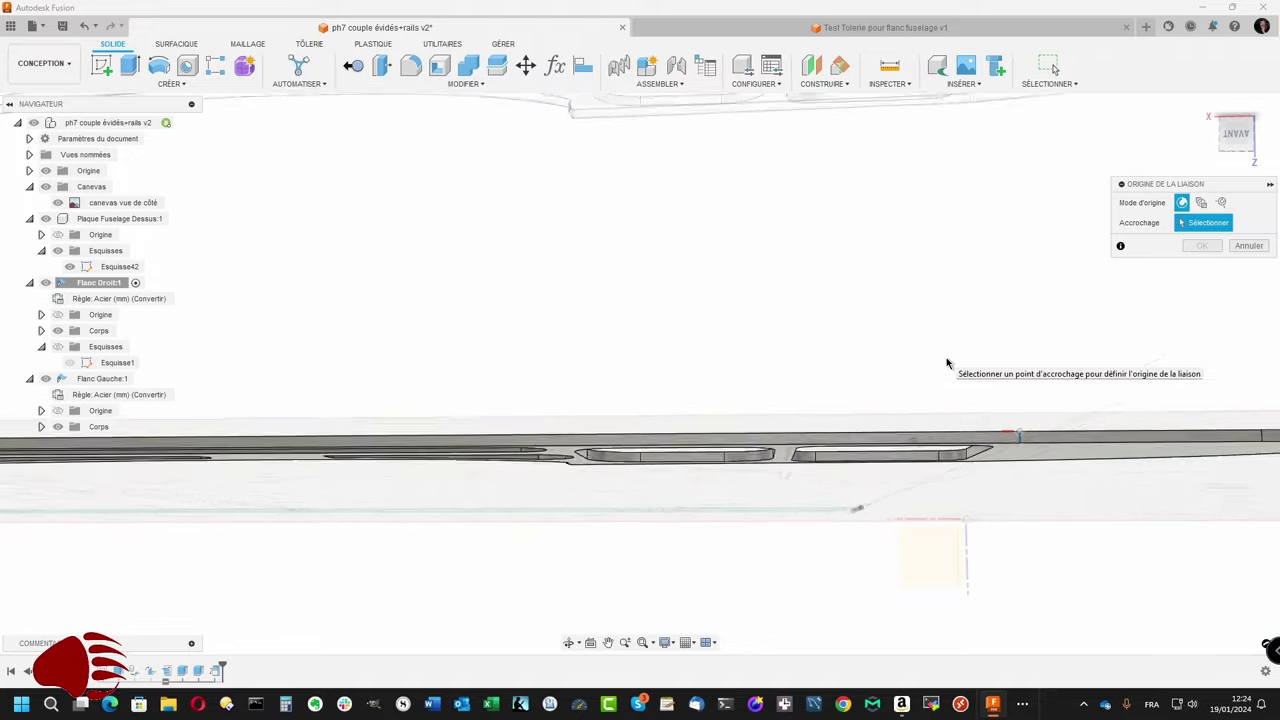
pyautogui.scroll(-2, 947, 363)
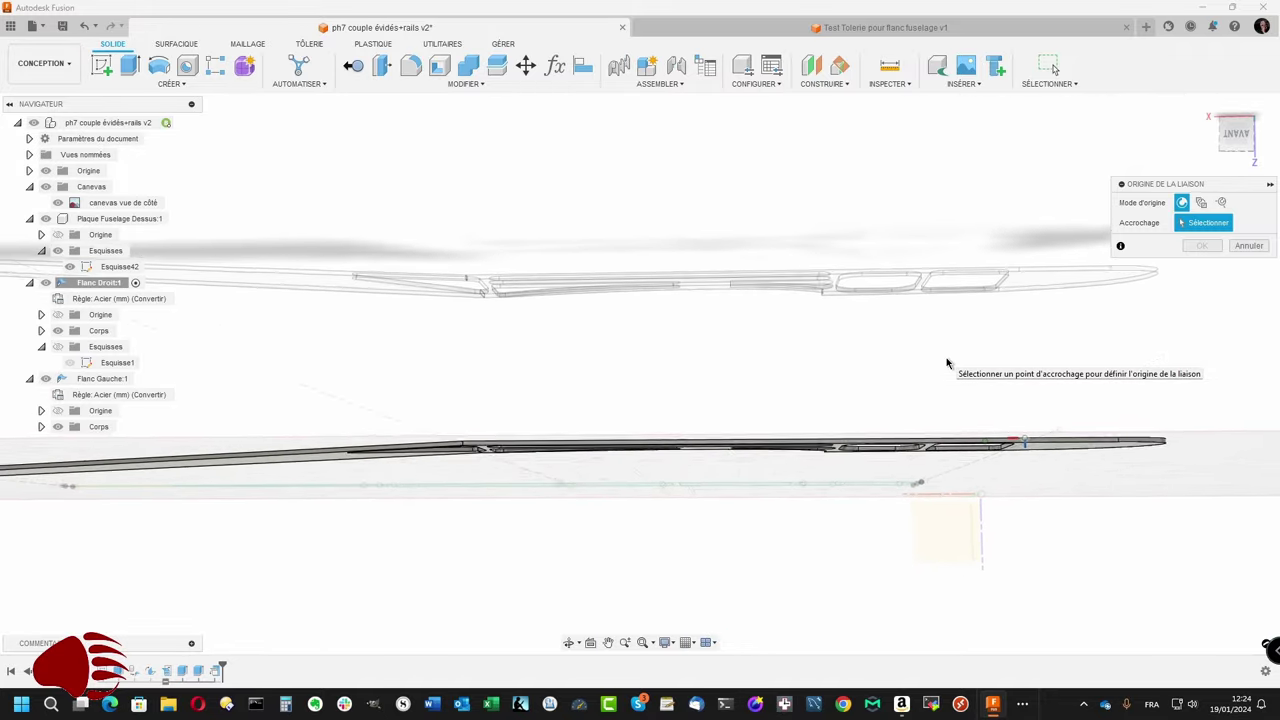
pyautogui.scroll(-2, 947, 363)
pyautogui.scroll(2, 947, 363)
pyautogui.scroll(2, 949, 370)
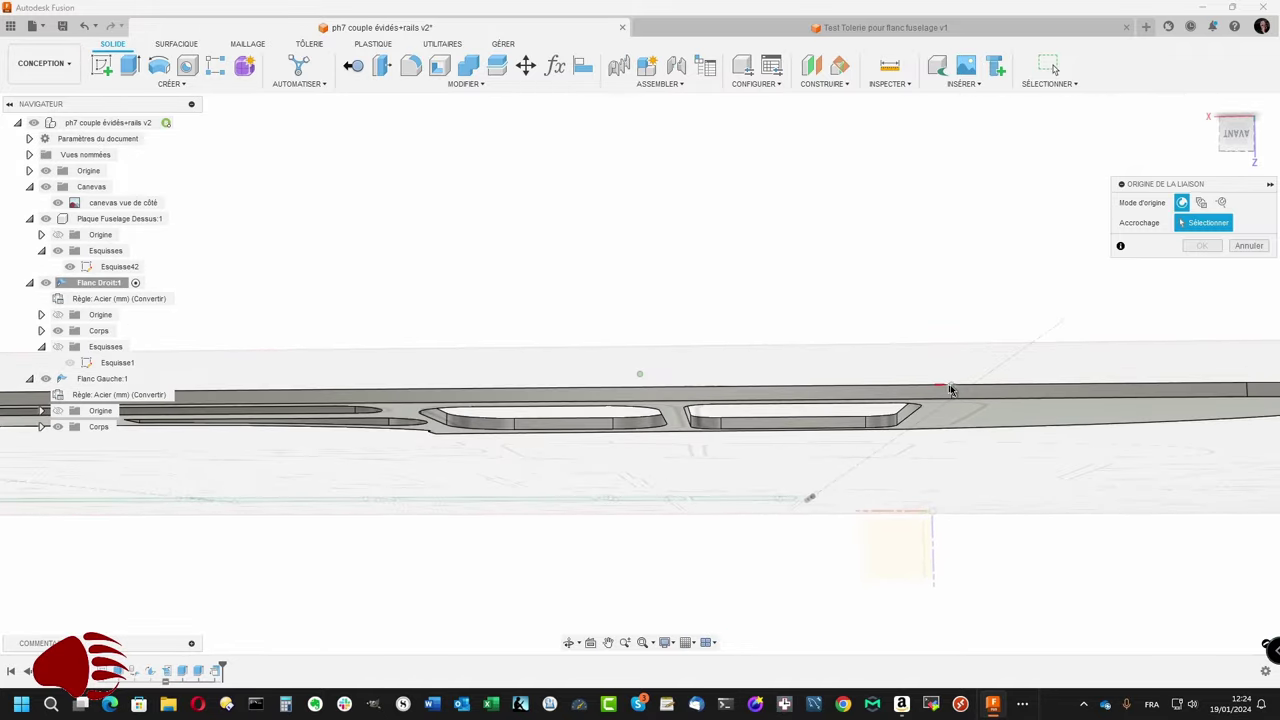
pyautogui.scroll(1, 952, 388)
pyautogui.scroll(1, 950, 380)
pyautogui.scroll(1, 948, 374)
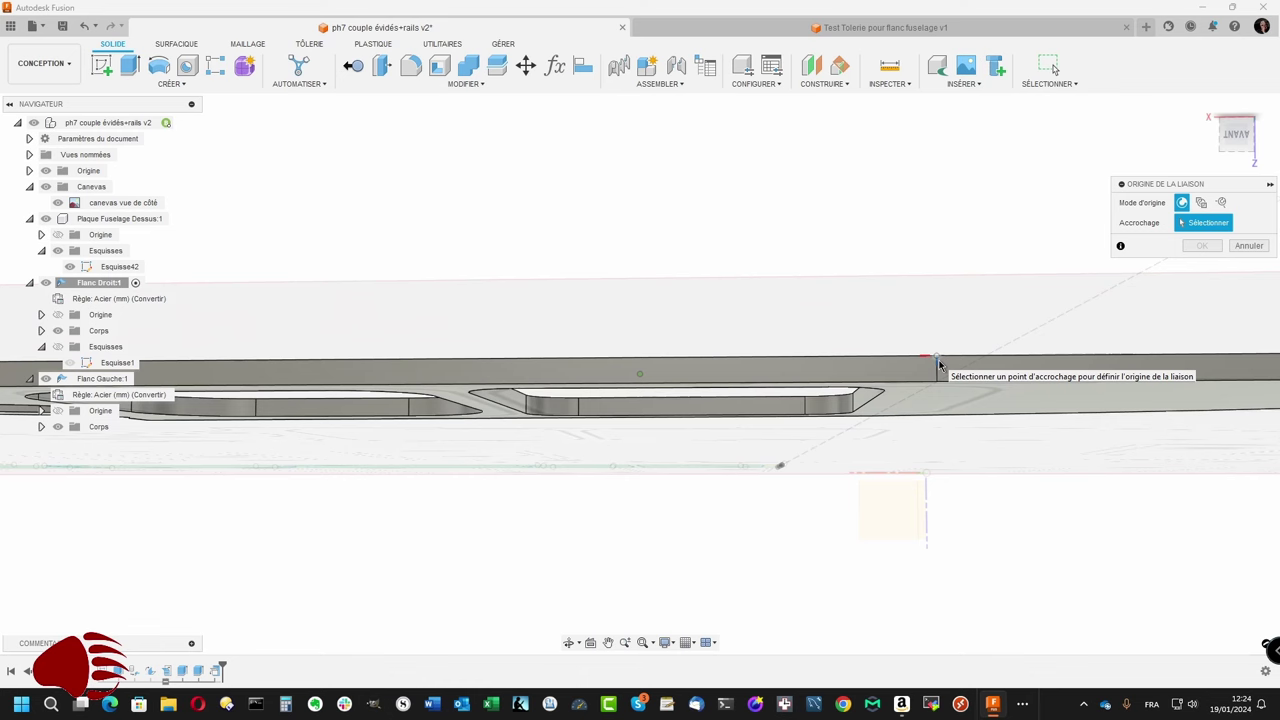
pyautogui.scroll(1, 940, 363)
pyautogui.scroll(1, 930, 363)
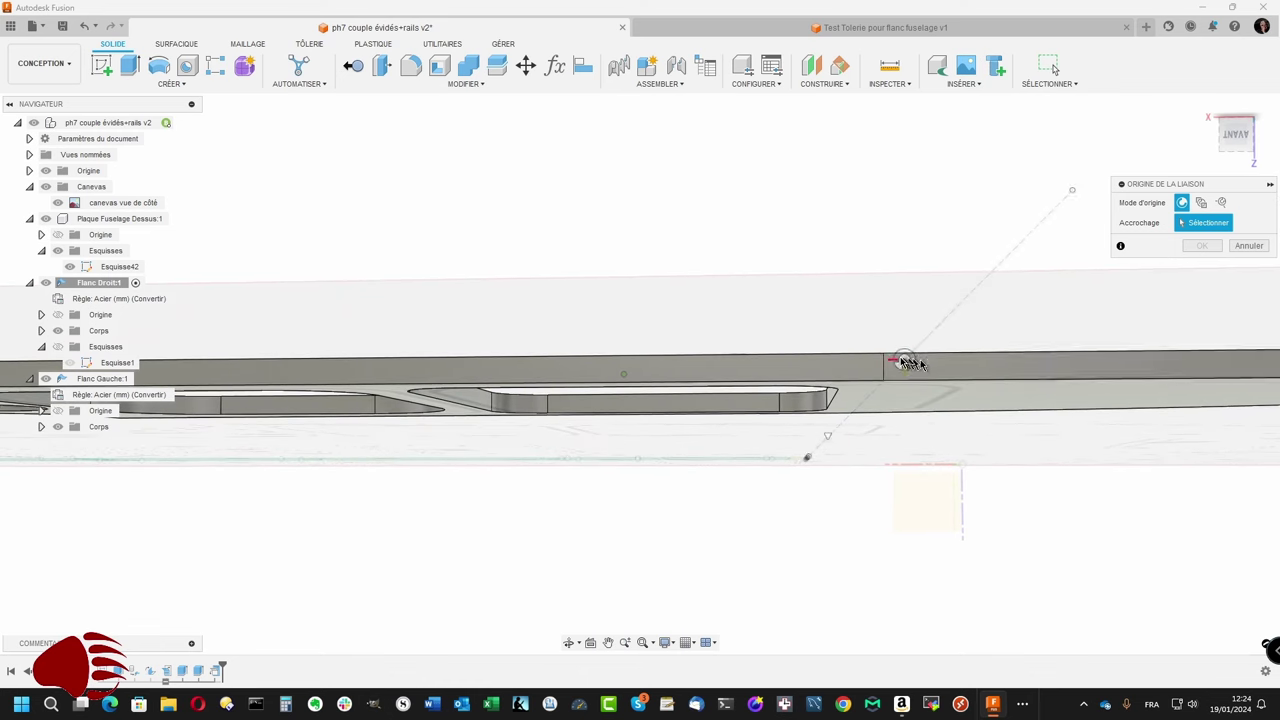
pyautogui.click(884, 359)
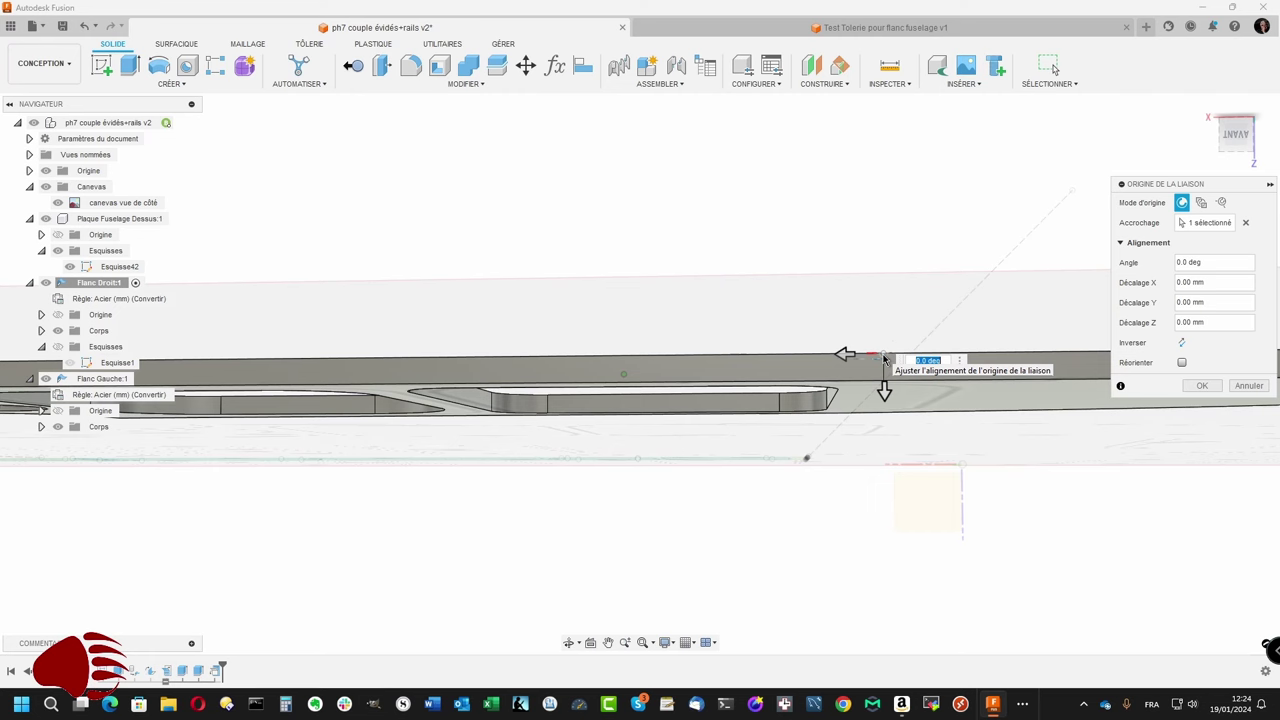
pyautogui.press('Return')
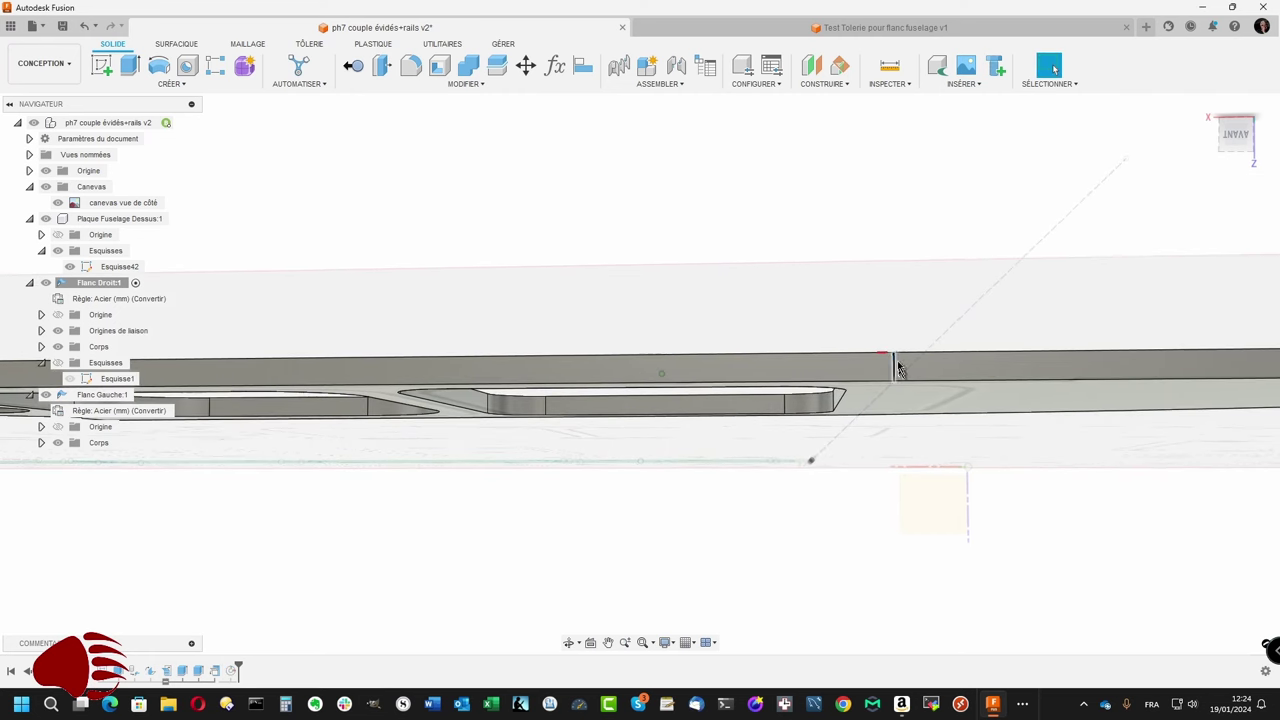
pyautogui.scroll(2, 895, 360)
pyautogui.scroll(1, 905, 345)
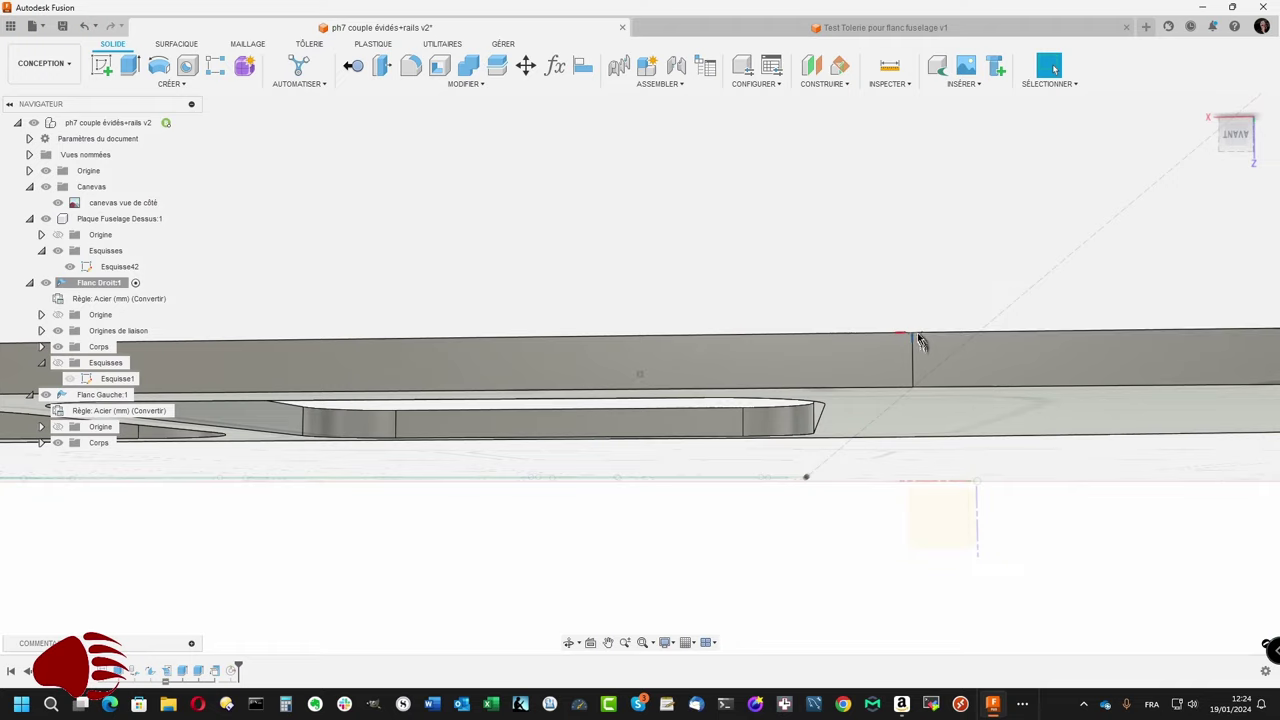
pyautogui.scroll(2, 912, 335)
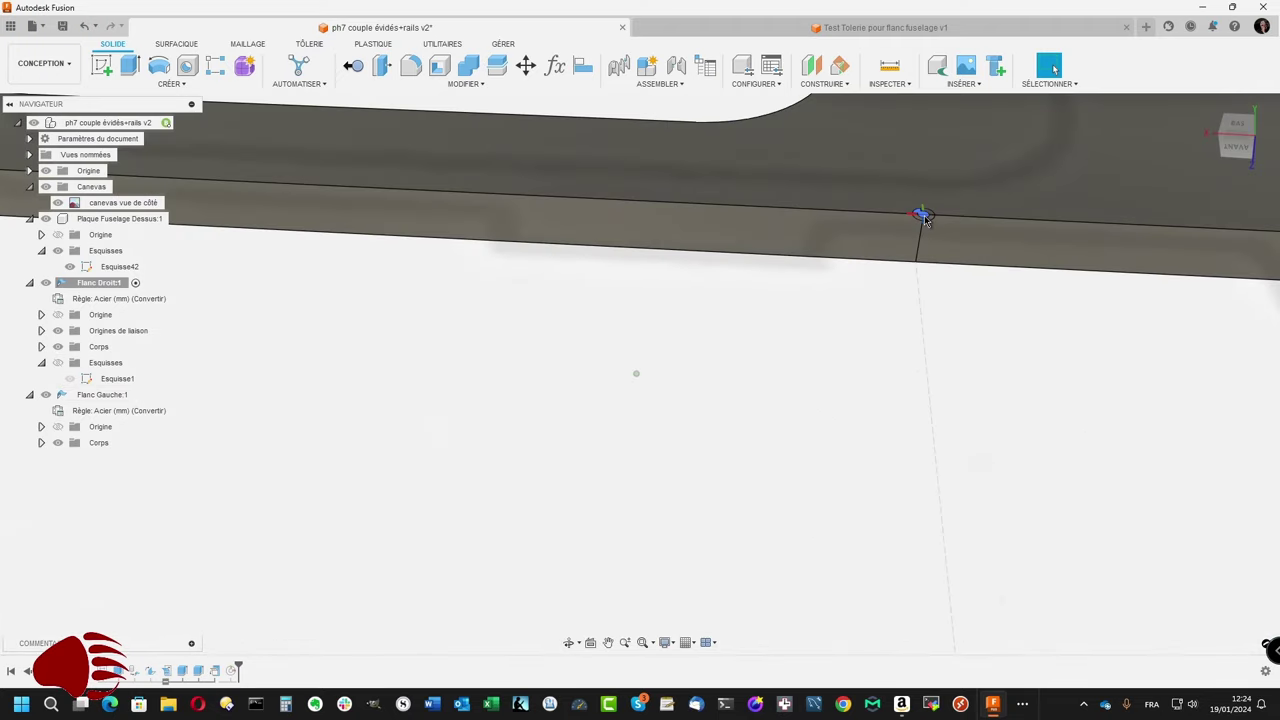
pyautogui.hotkey('ctrl', 'z')
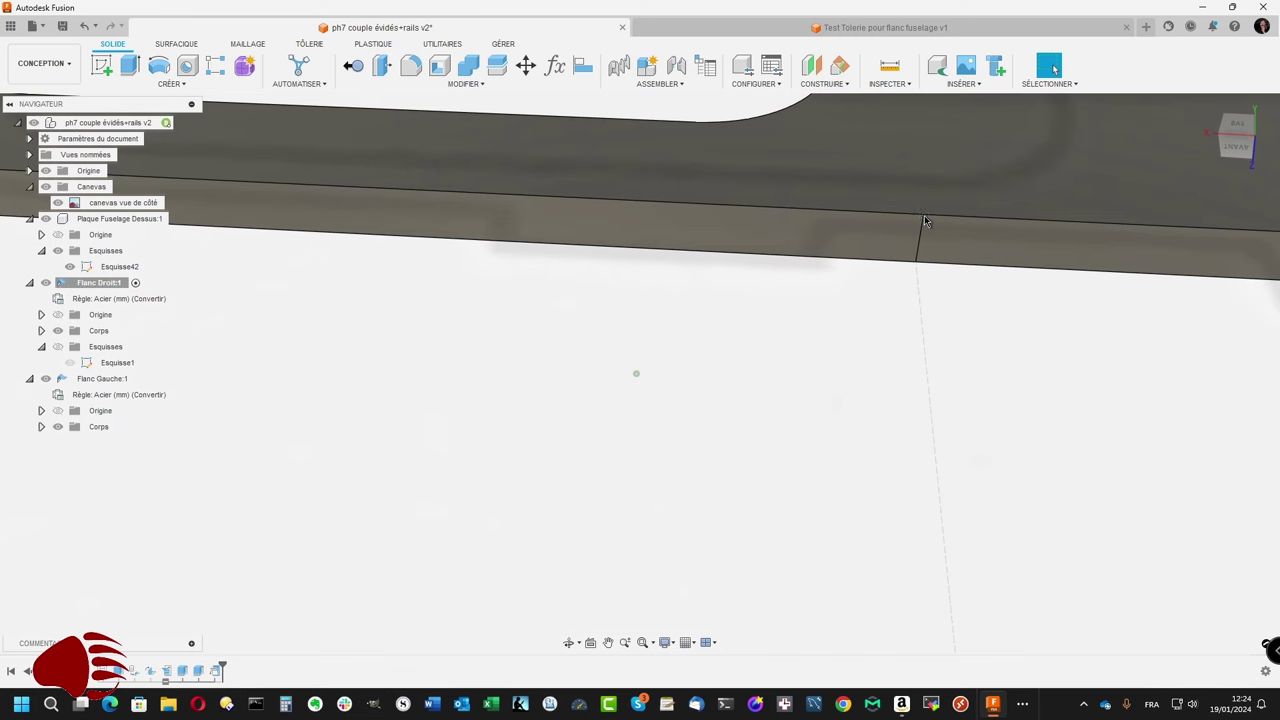
# Step: Place the joint origin on the top-edge point again and activate Plaque Fuselage Dessus
pyautogui.keyDown('shift'); pyautogui.moveTo(923, 218); pyautogui.dragTo(908, 220, button='middle'); pyautogui.keyUp('shift')
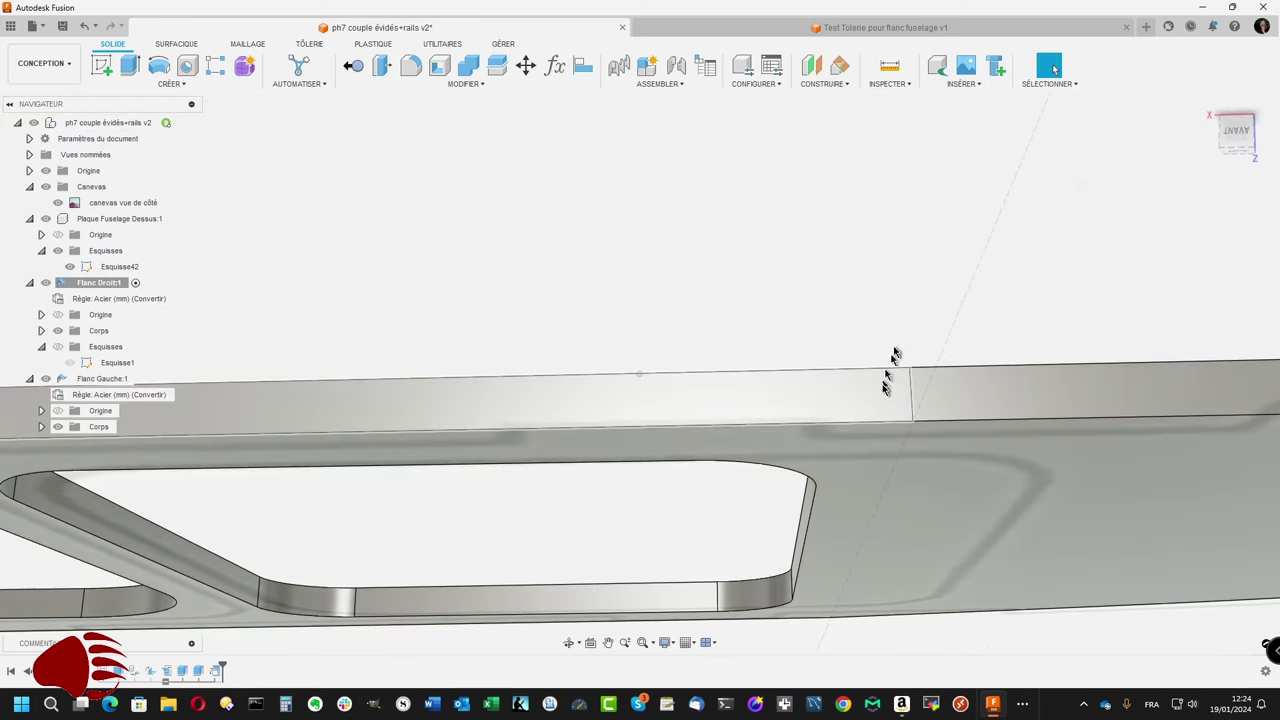
pyautogui.click(658, 84)
pyautogui.click(660, 158)
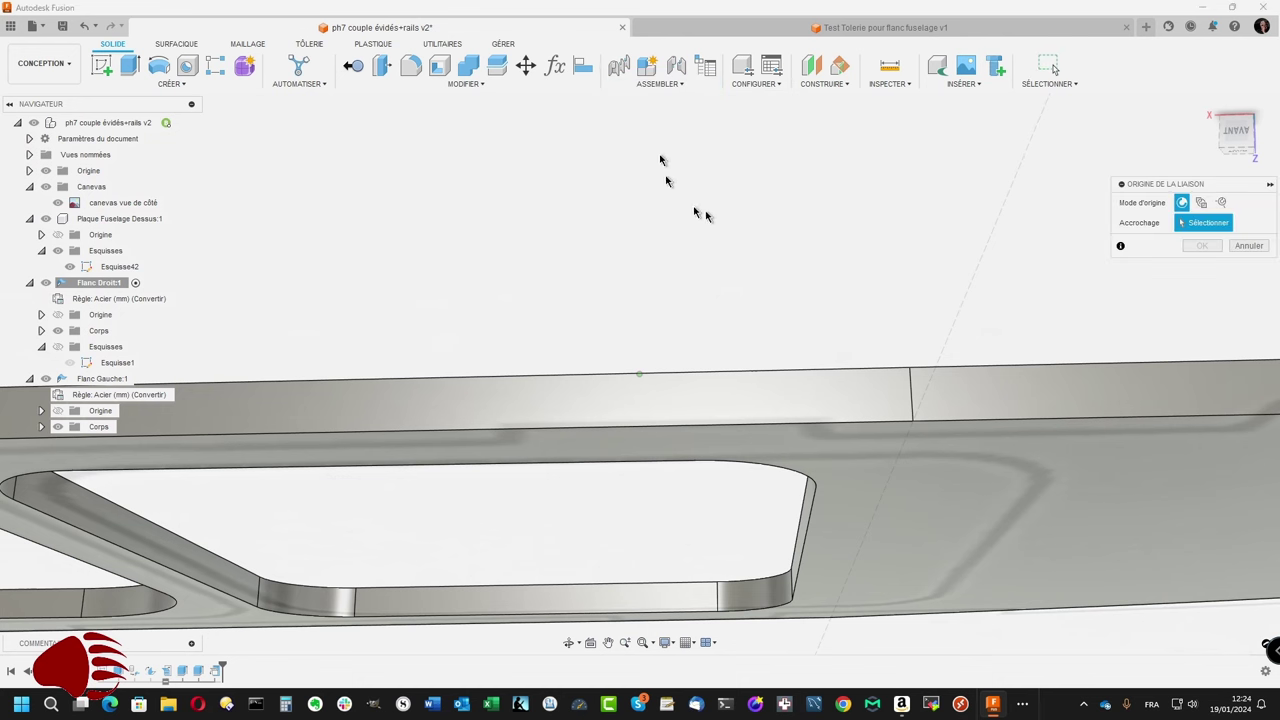
pyautogui.moveTo(841, 390)
pyautogui.keyDown('shift'); pyautogui.mouseDown(button='middle')
pyautogui.moveTo(826, 366)
pyautogui.moveTo(834, 374)
pyautogui.moveTo(843, 357)
pyautogui.mouseUp(button='middle'); pyautogui.keyUp('shift')
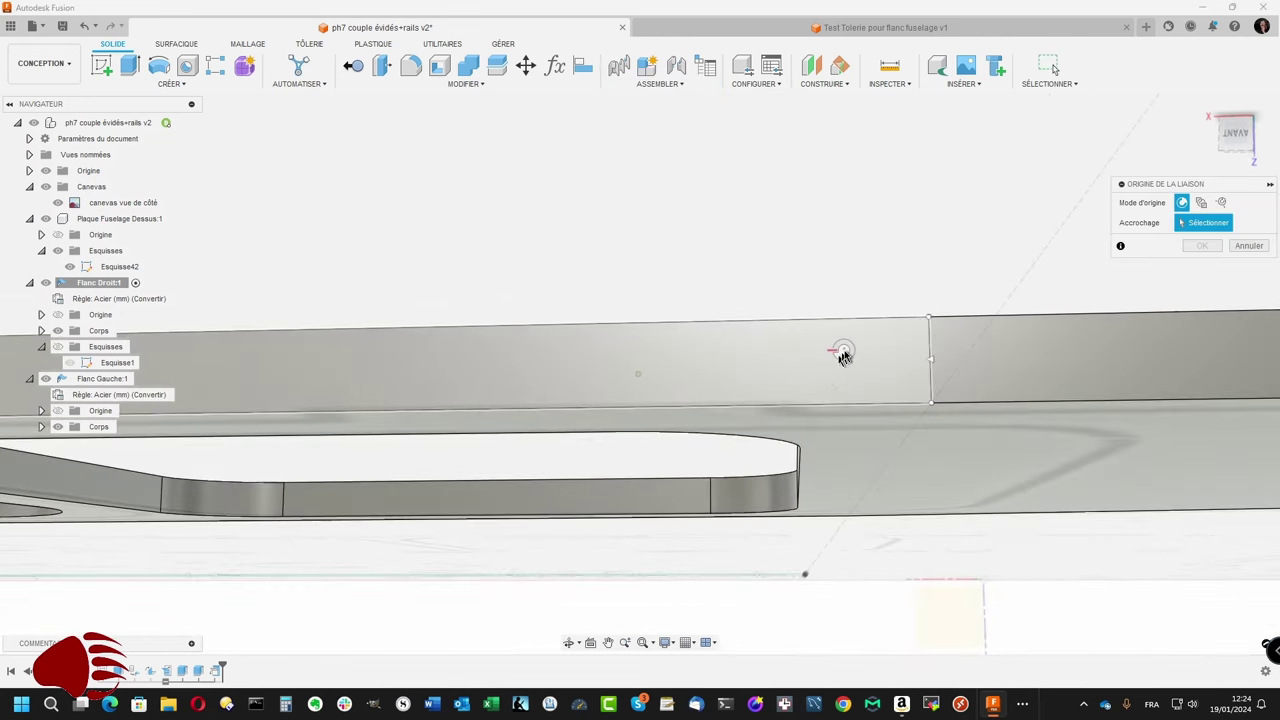
pyautogui.click(928, 338)
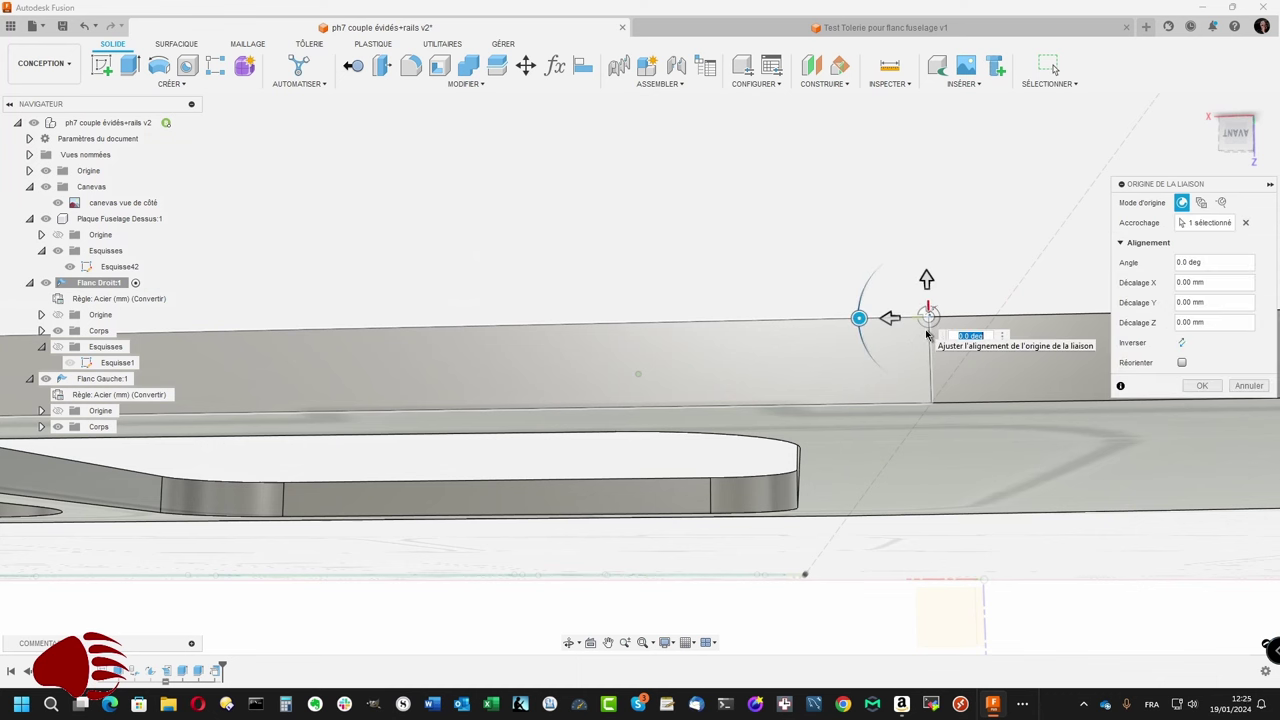
pyautogui.press('Return')
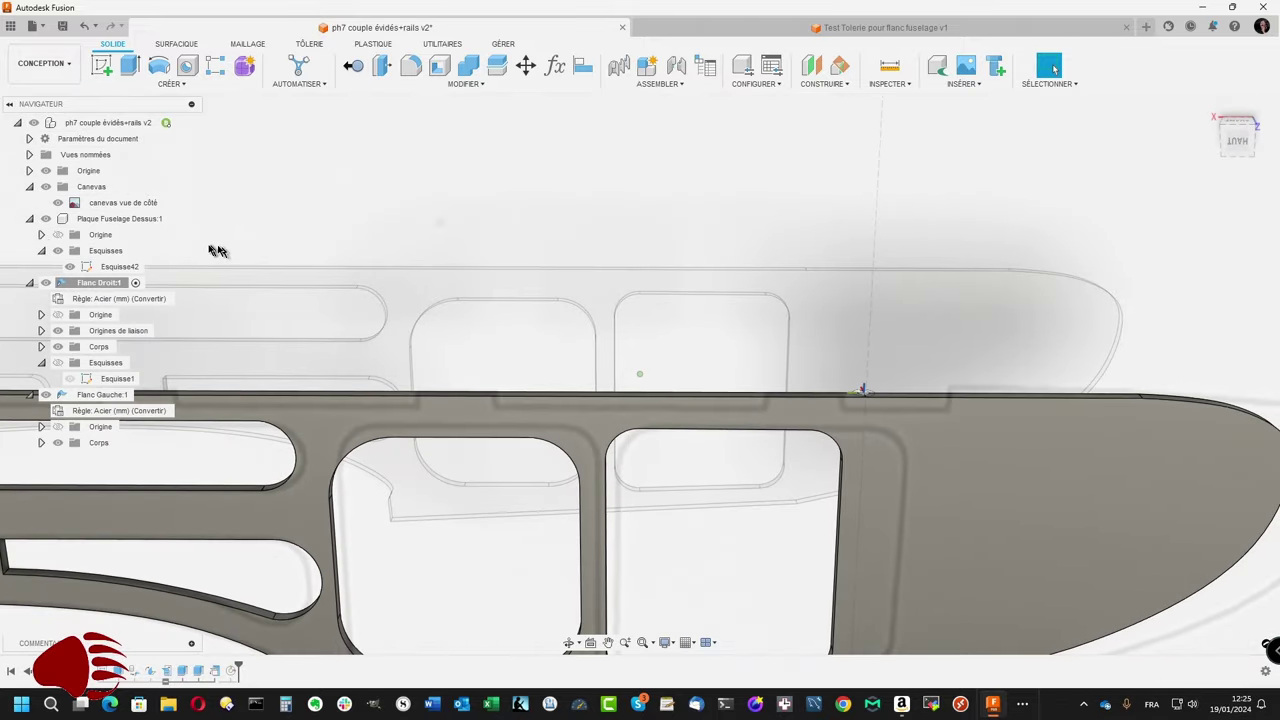
pyautogui.click(175, 219)
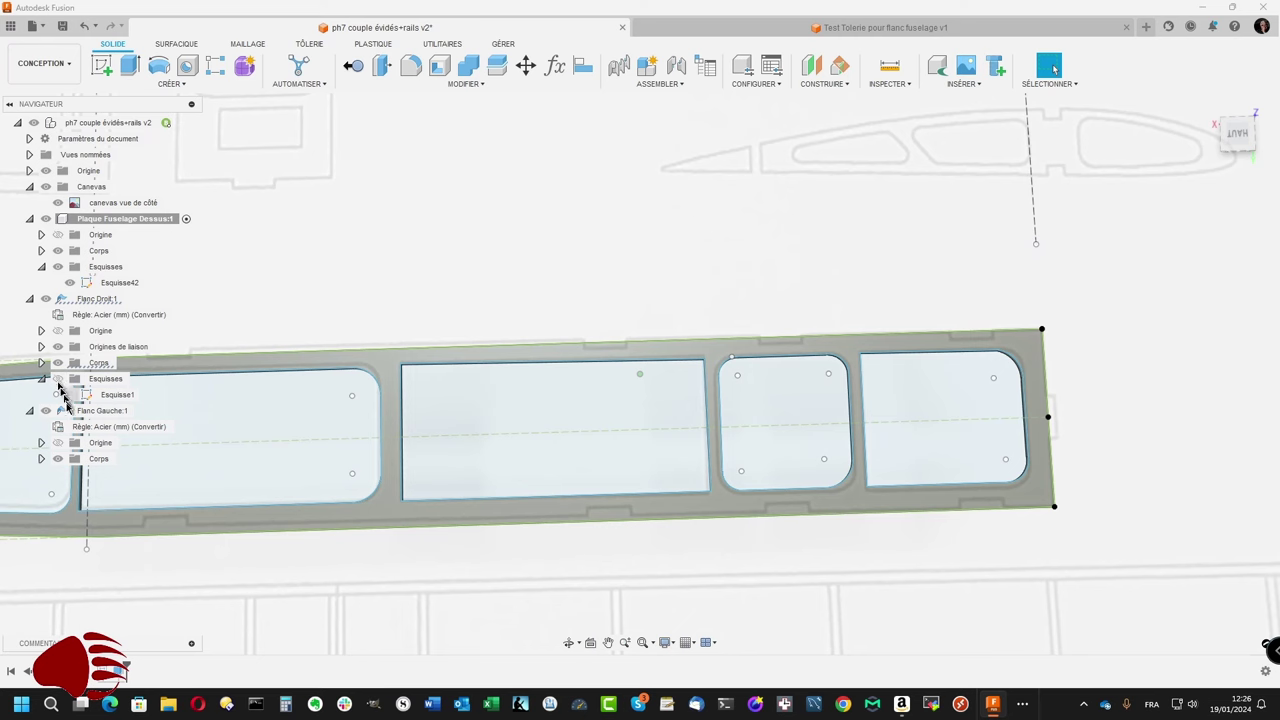
# Step: Hide the Esquisses folder of Plaque Fuselage Dessus
pyautogui.click(57, 267)
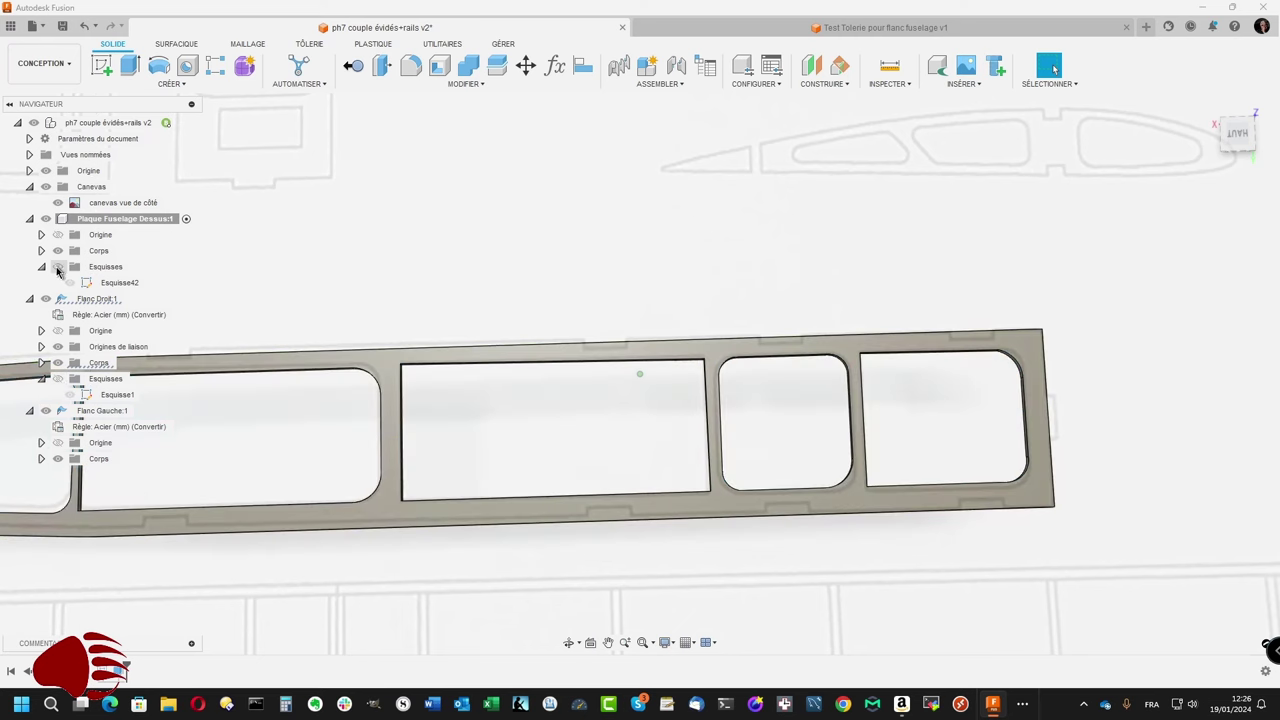
pyautogui.keyDown('shift'); pyautogui.moveTo(277, 297); pyautogui.dragTo(420, 237, button='middle'); pyautogui.keyUp('shift')
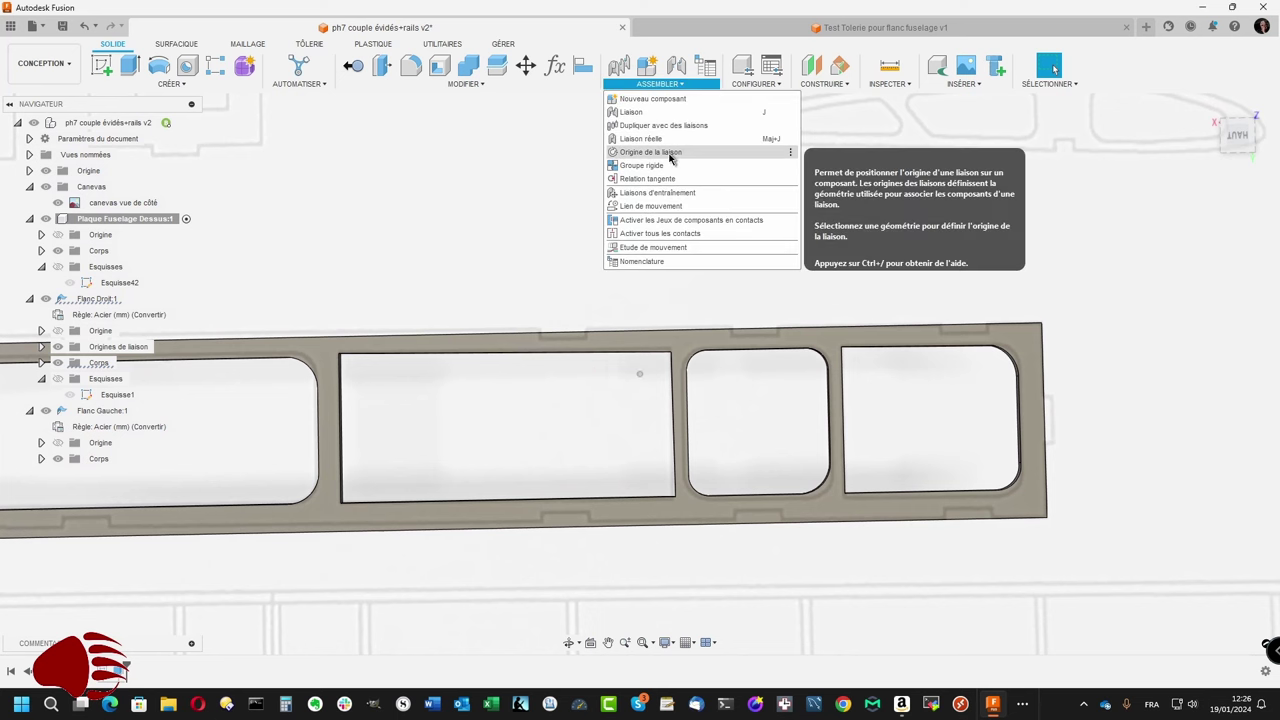
# Step: Add joint origins at the lower and upper corners of the top plate's wide end
pyautogui.click(670, 158)
pyautogui.keyDown('shift'); pyautogui.moveTo(770, 260); pyautogui.dragTo(845, 522, button='middle'); pyautogui.keyUp('shift')
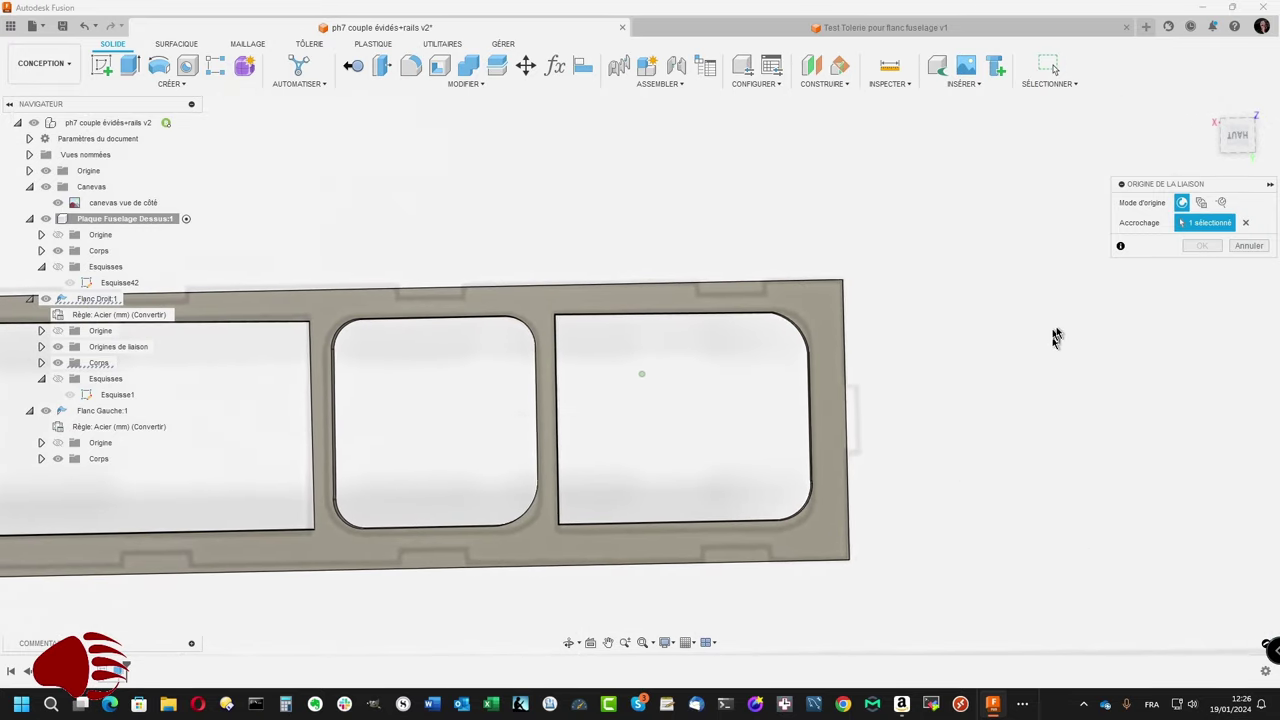
pyautogui.keyDown('shift'); pyautogui.moveTo(1056, 337); pyautogui.dragTo(1175, 285, button='middle'); pyautogui.keyUp('shift')
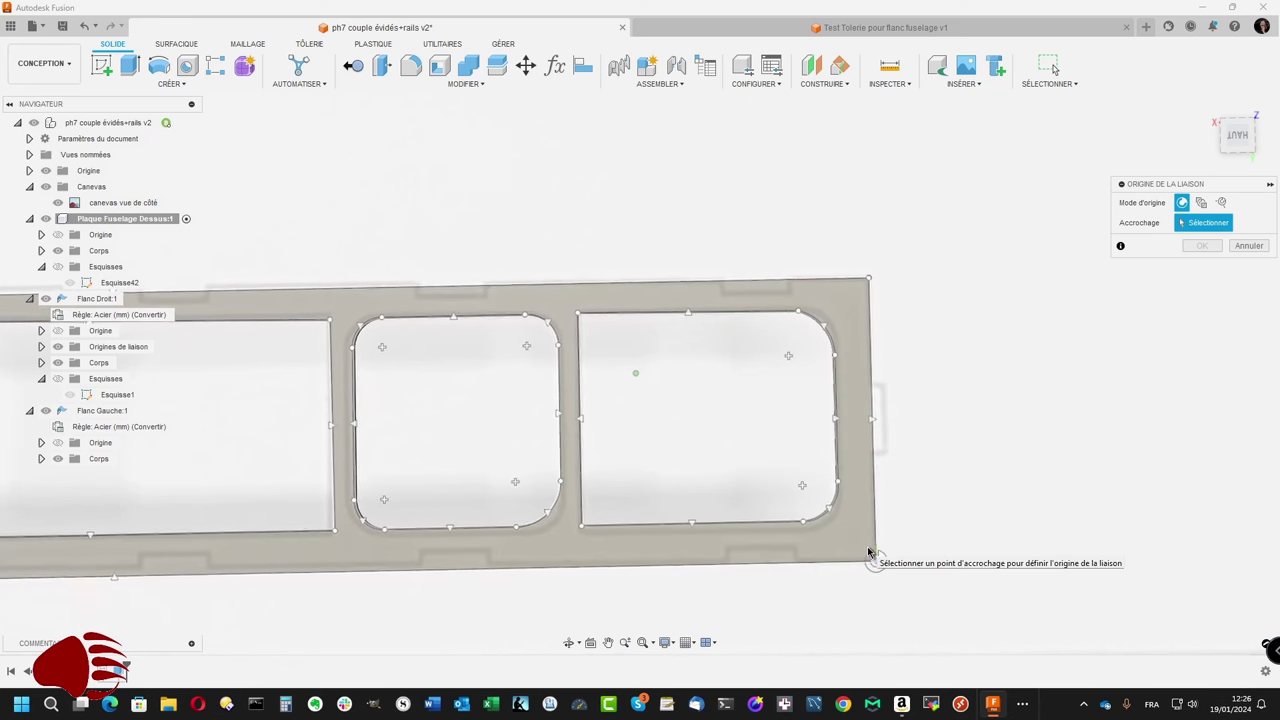
pyautogui.click(867, 546)
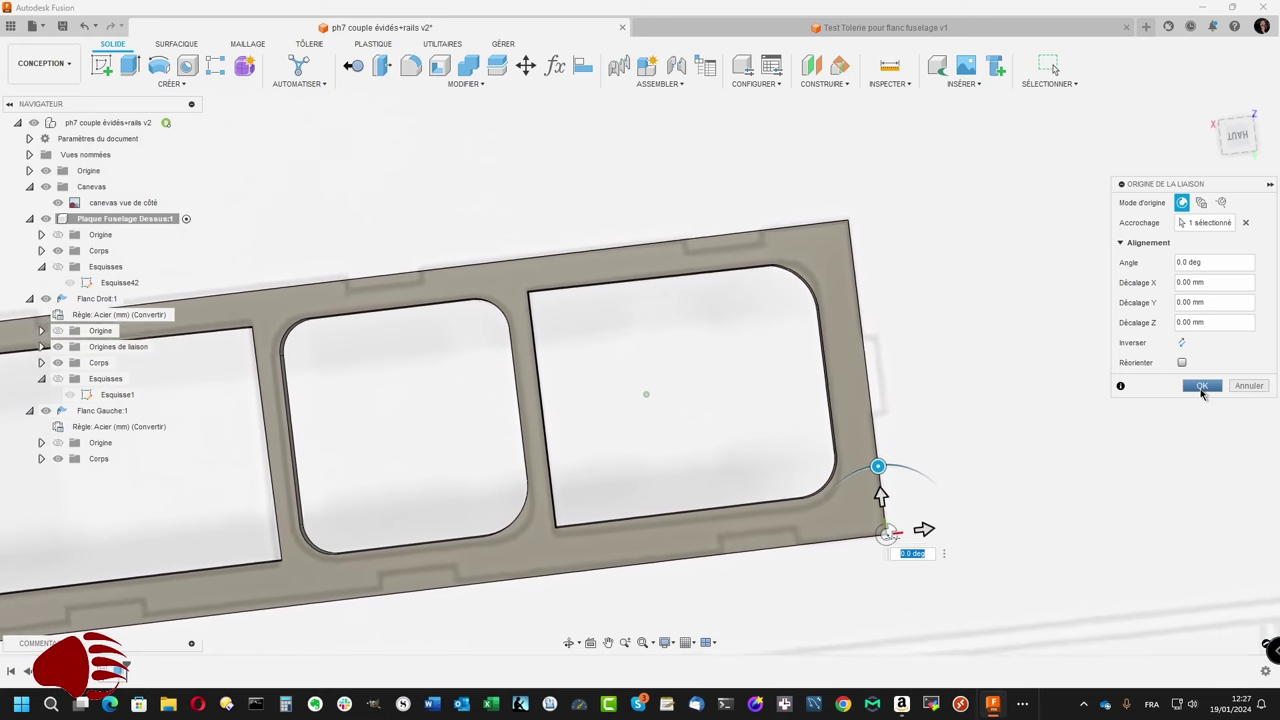
pyautogui.click(1202, 387)
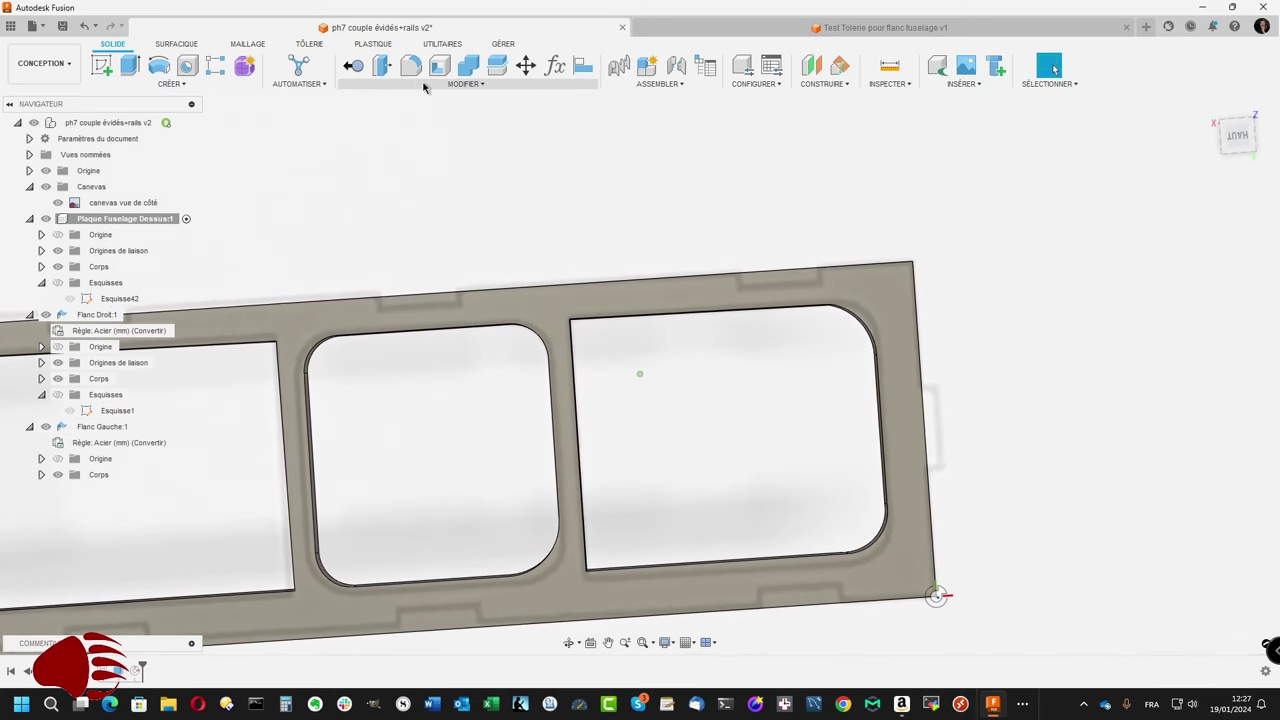
pyautogui.click(657, 84)
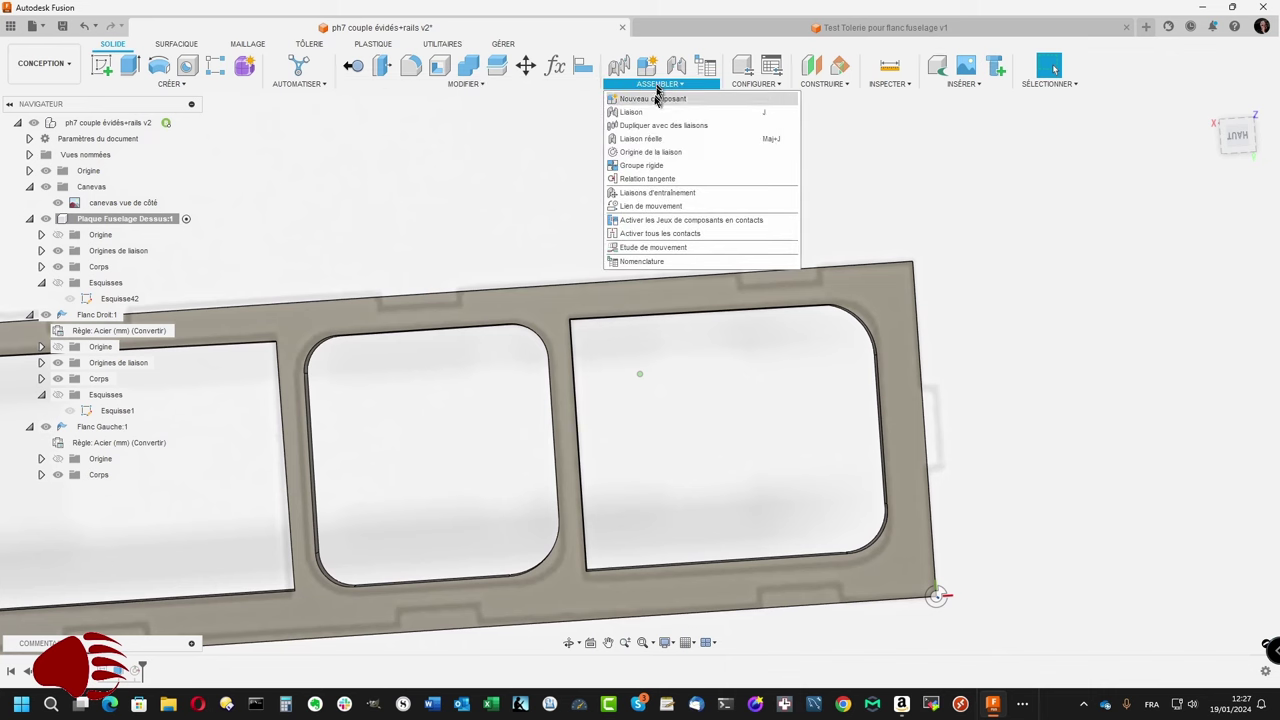
pyautogui.click(648, 152)
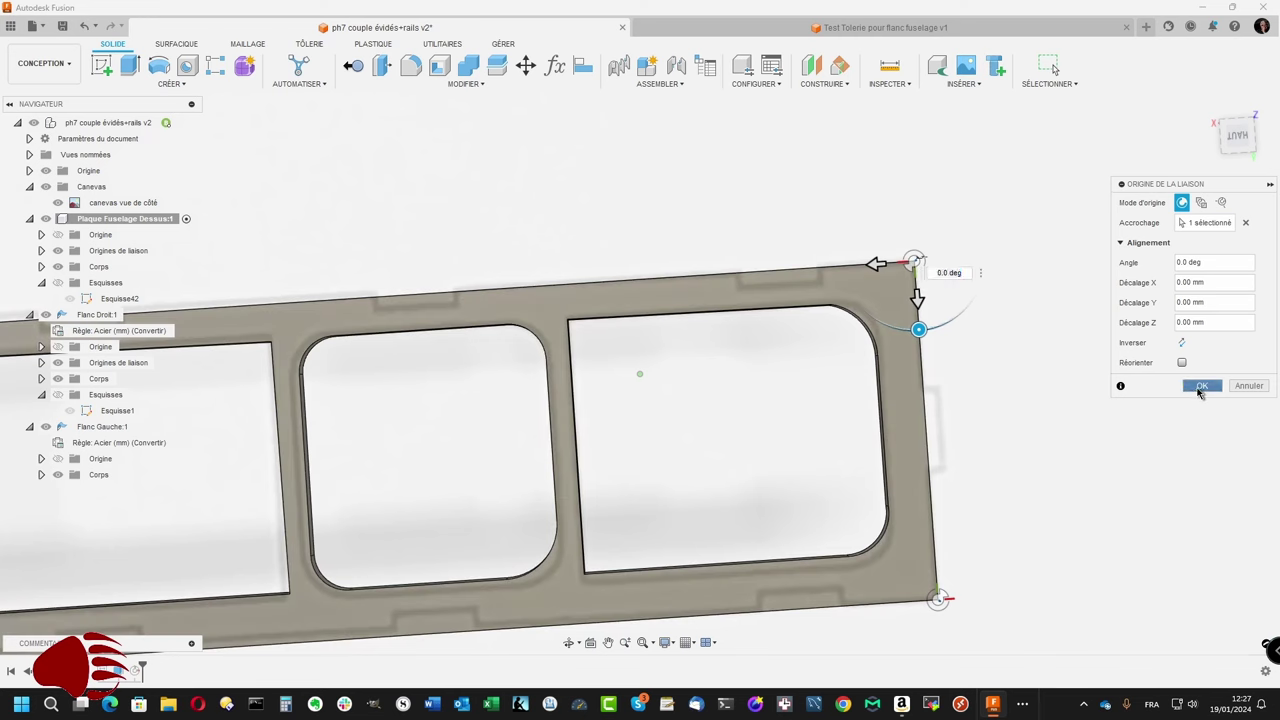
pyautogui.click(1199, 387)
pyautogui.scroll(-3, 1008, 360)
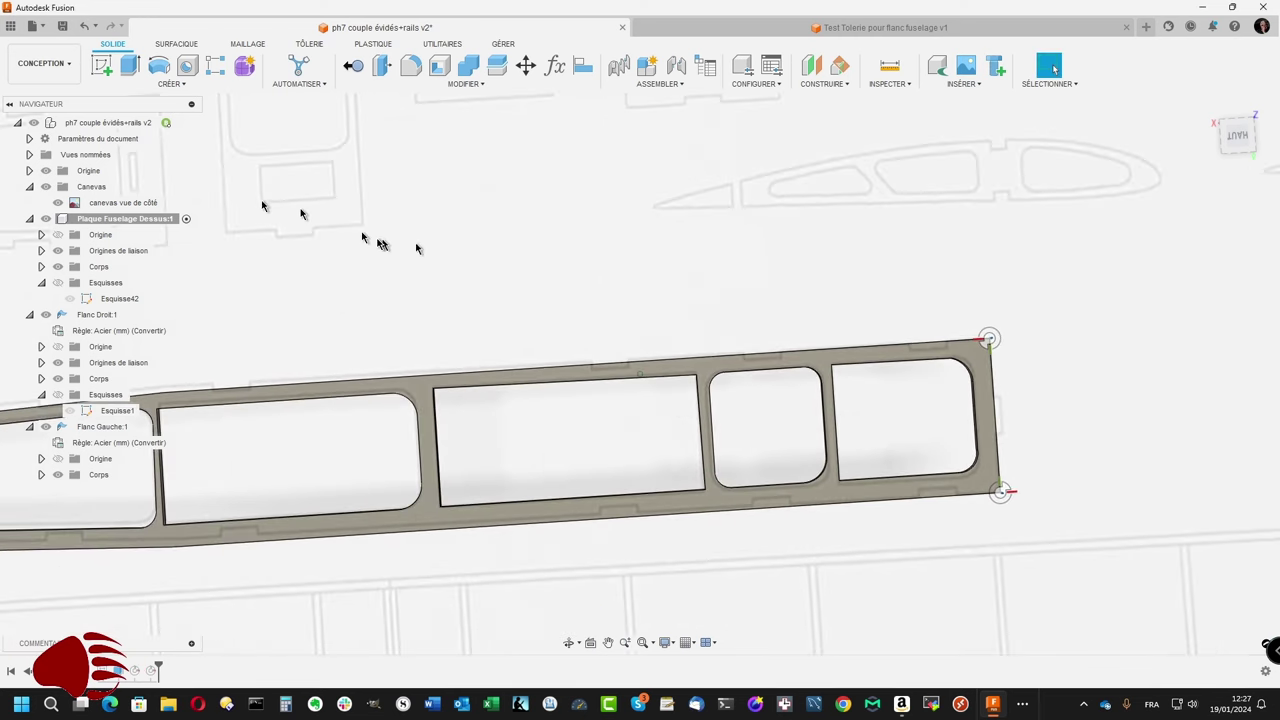
# Step: Activate the root component, hide the Canevas folder, and start an Assembler > Liaison joint
pyautogui.click(187, 123)
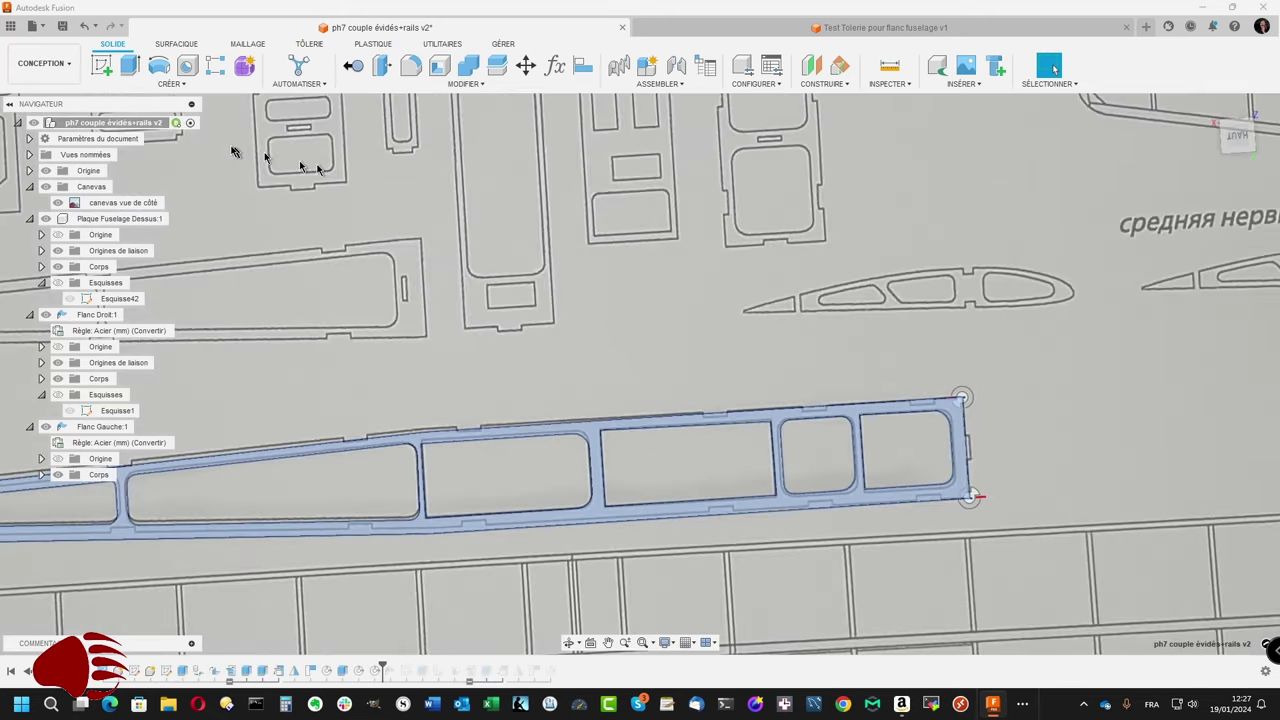
pyautogui.click(45, 187)
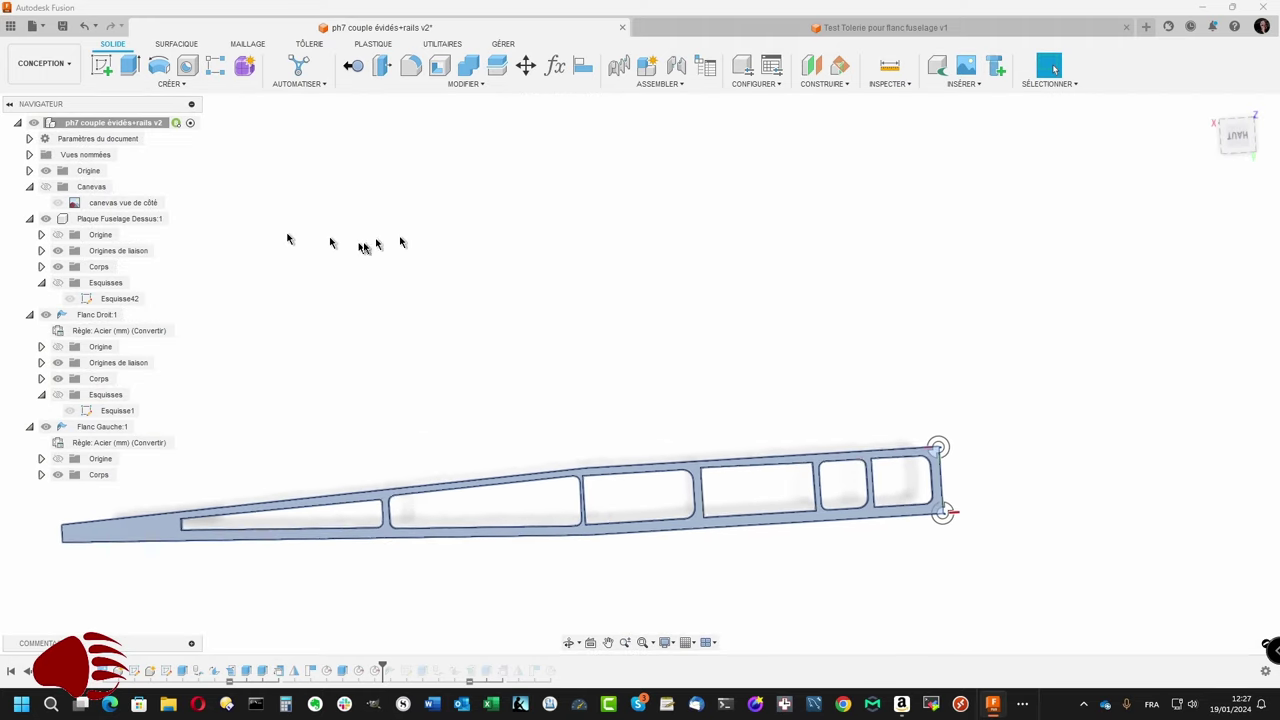
pyautogui.moveTo(553, 237)
pyautogui.keyDown('shift'); pyautogui.mouseDown(button='middle')
pyautogui.moveTo(787, 257)
pyautogui.moveTo(848, 233)
pyautogui.mouseUp(button='middle'); pyautogui.keyUp('shift')
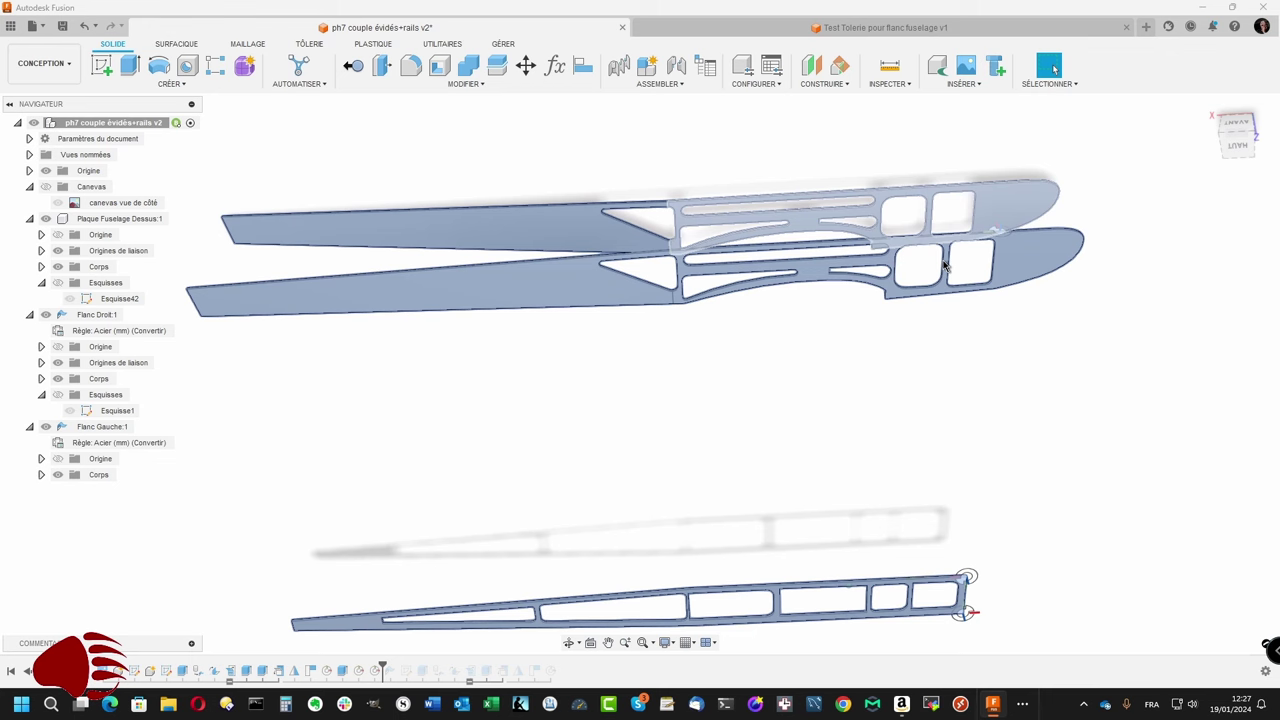
pyautogui.click(681, 84)
pyautogui.click(637, 117)
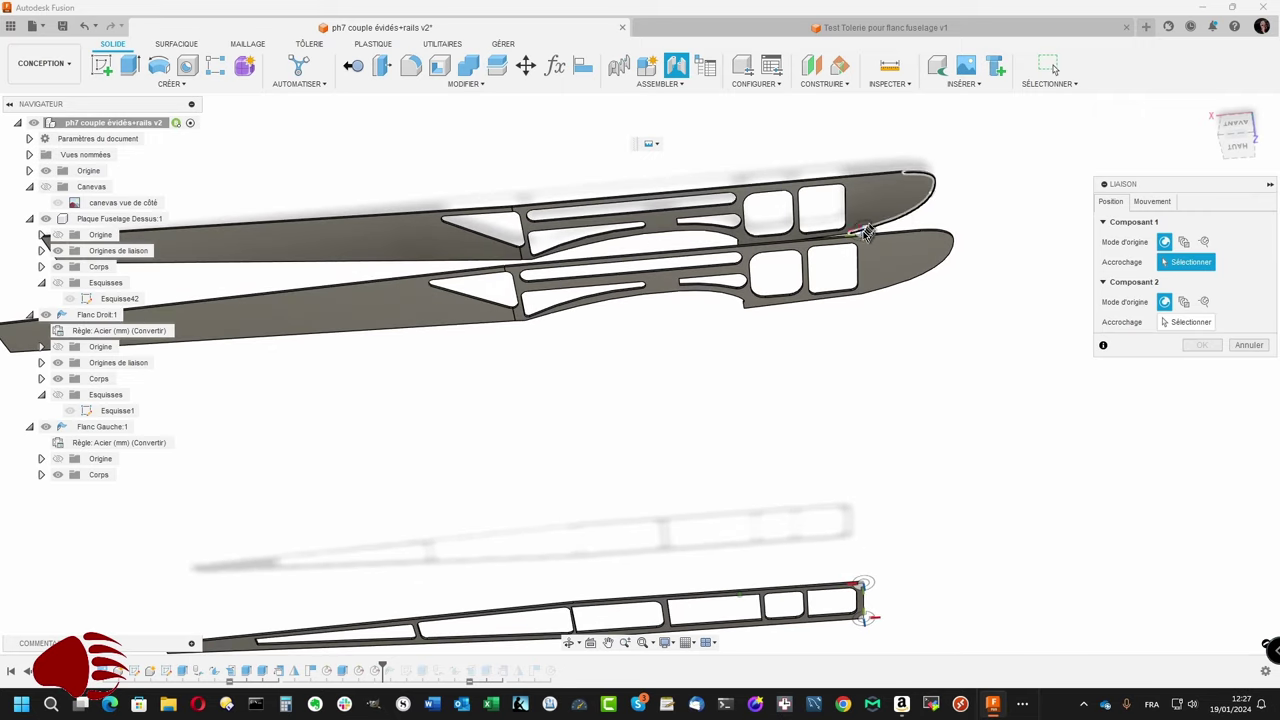
# Step: Joint Flanc Droit to Plaque Fuselage Dessus at -90 deg using matching snap points
pyautogui.click(862, 235)
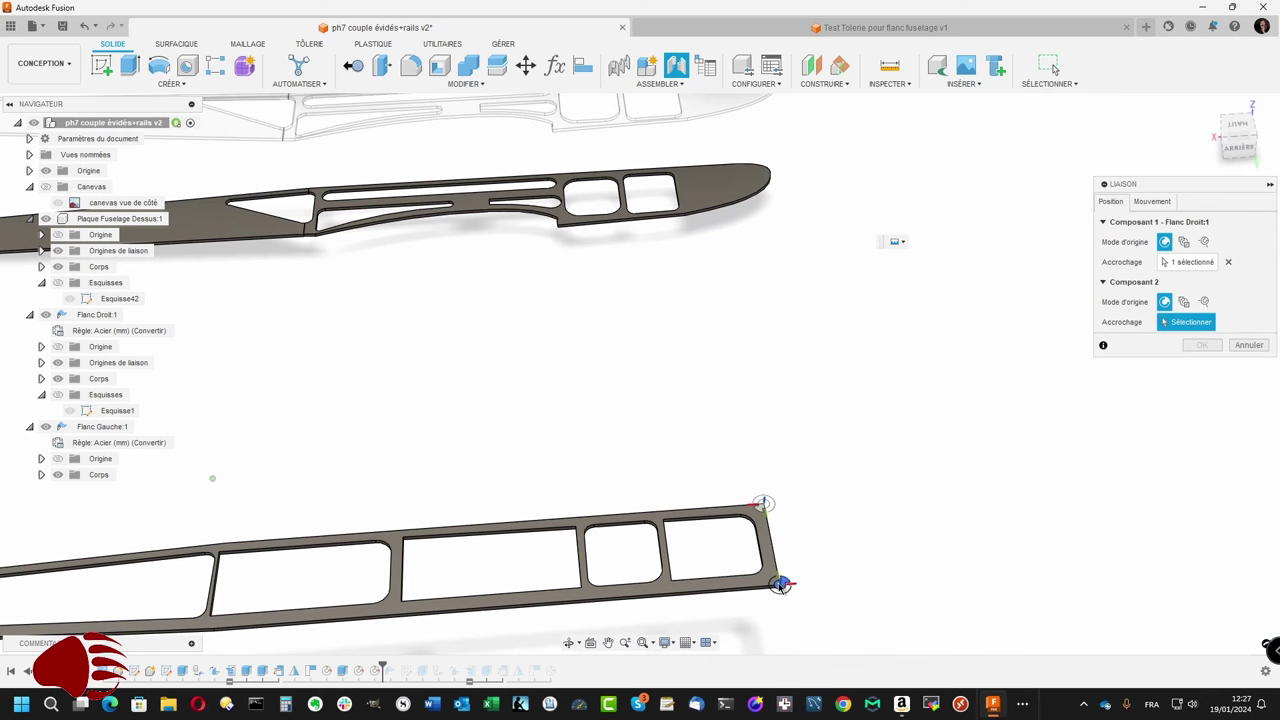
pyautogui.click(781, 585)
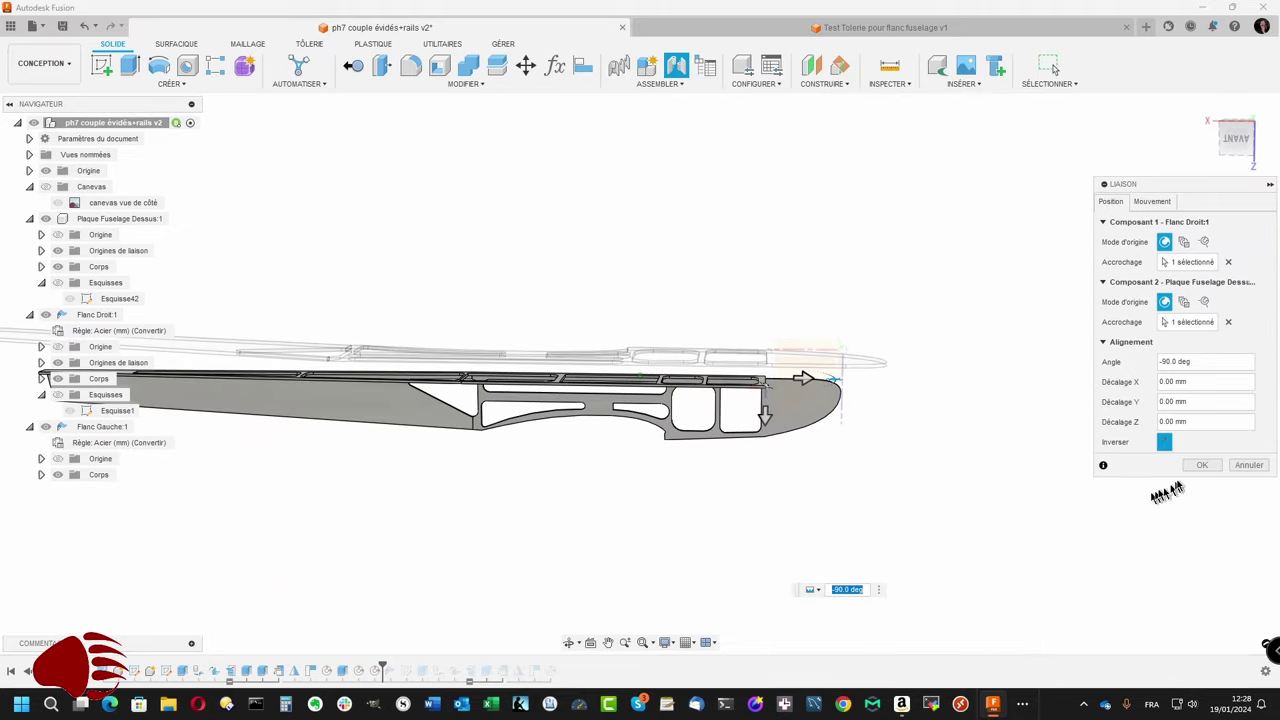
pyautogui.click(1200, 466)
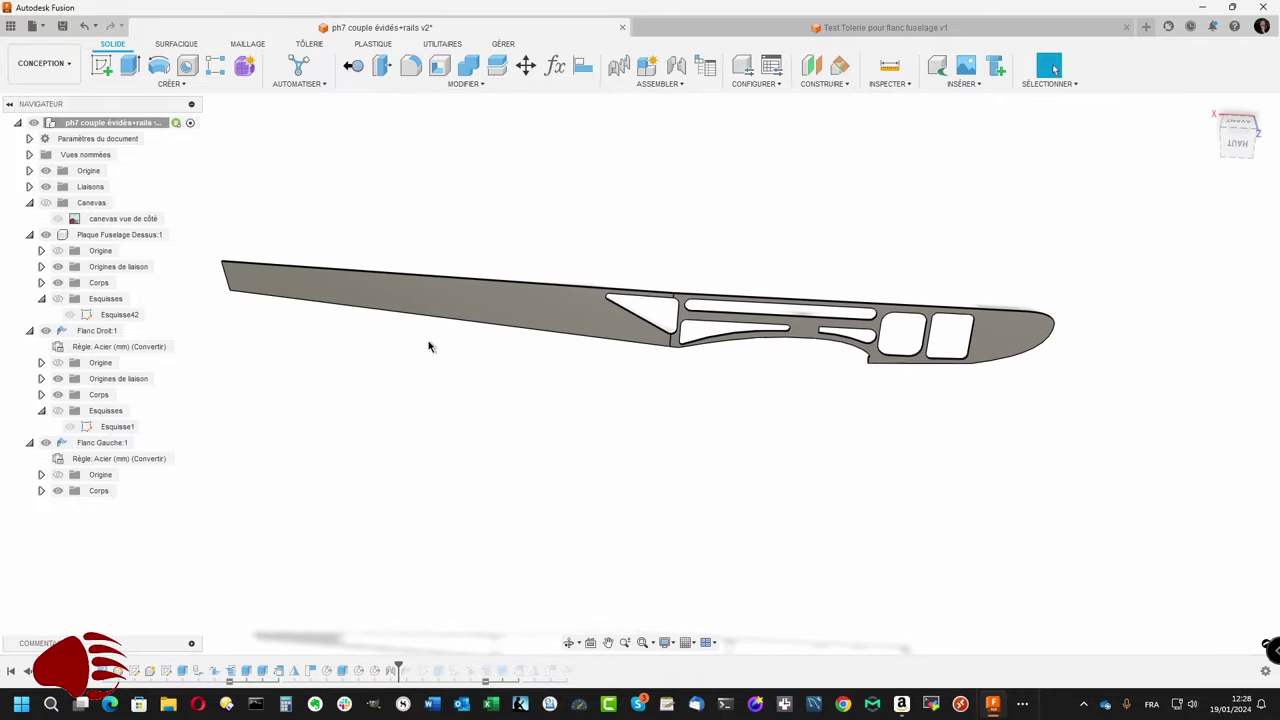
# Step: With Flanc Gauche active, add a joint origin on its top edge, then reactivate the root assembly
pyautogui.doubleClick(118, 443)
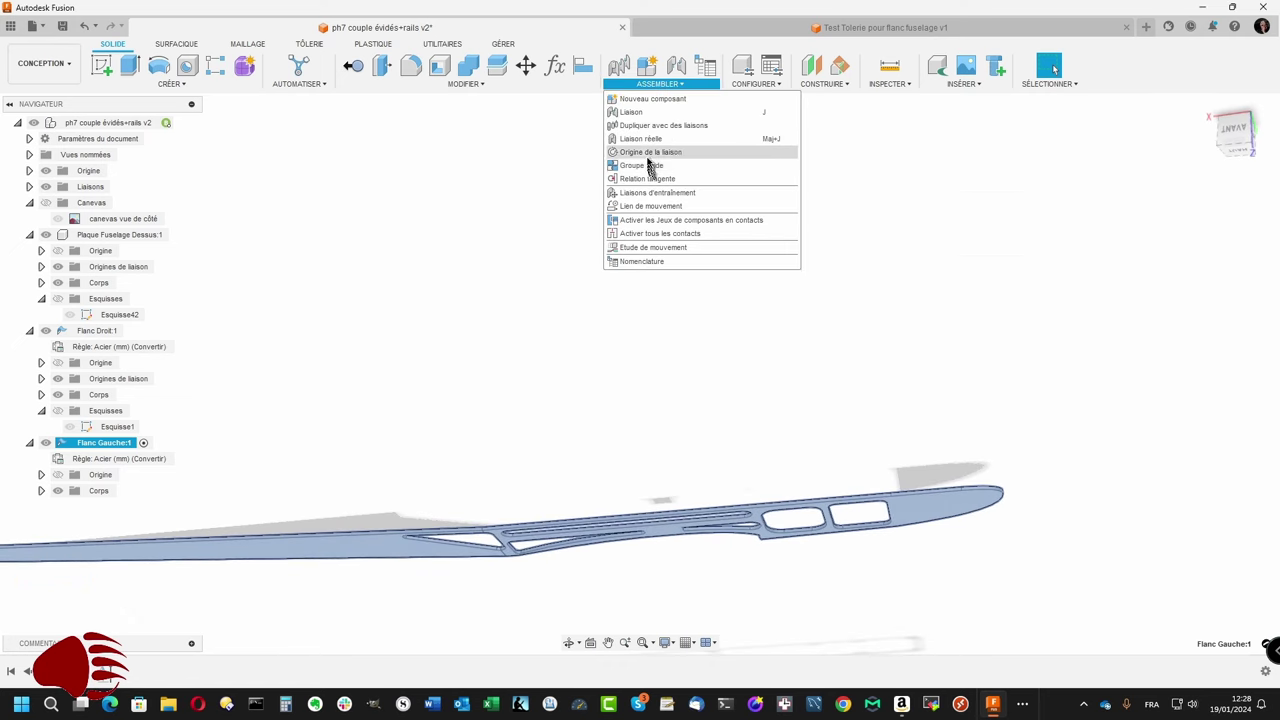
pyautogui.click(650, 152)
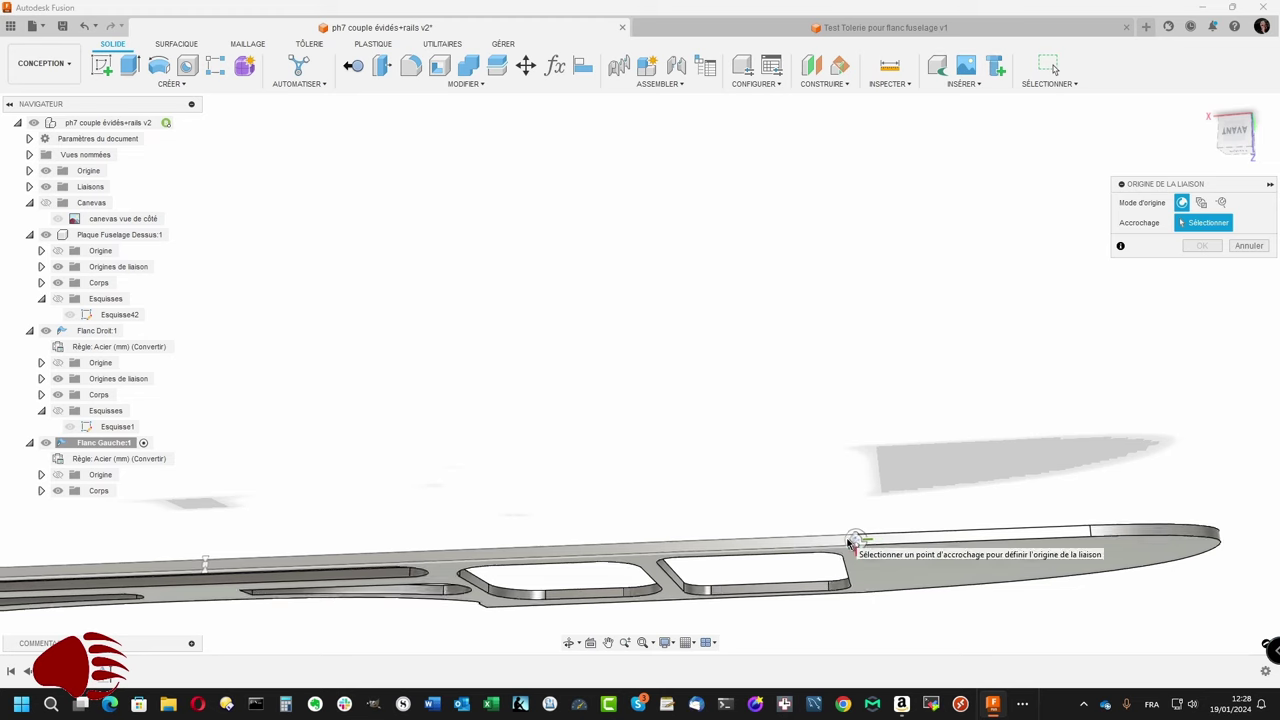
pyautogui.scroll(5, 852, 541)
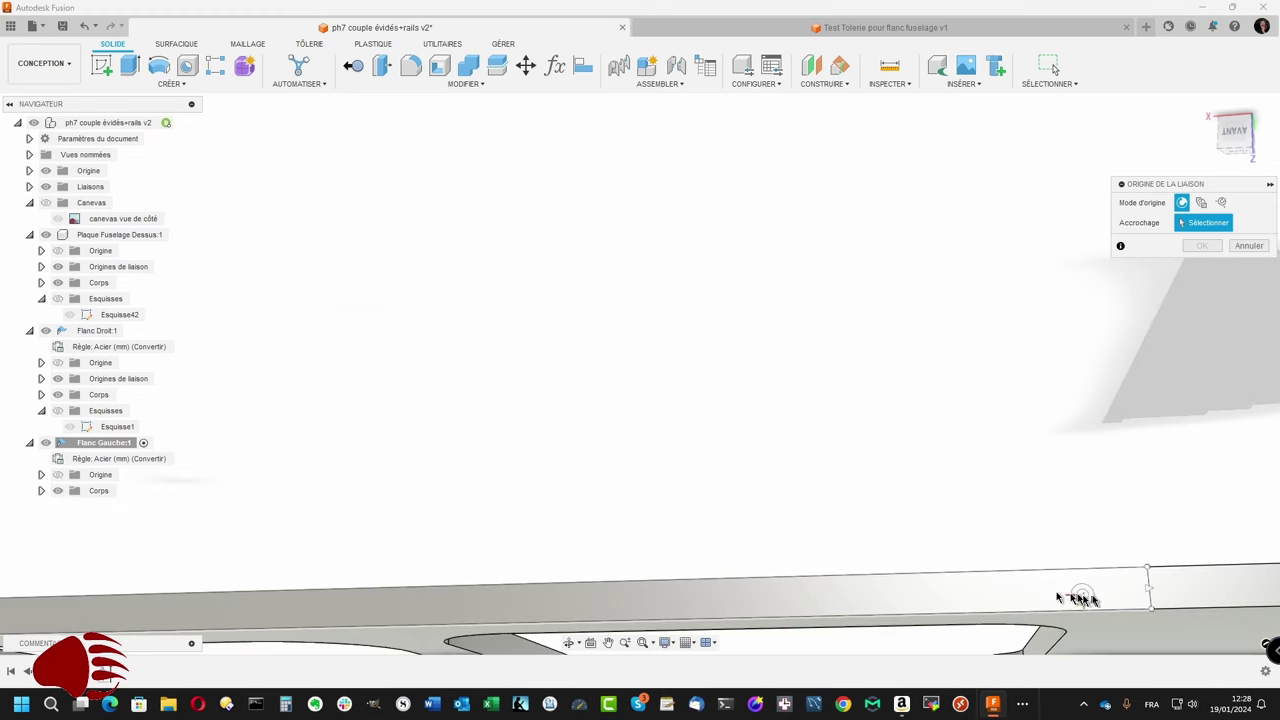
pyautogui.click(1151, 614)
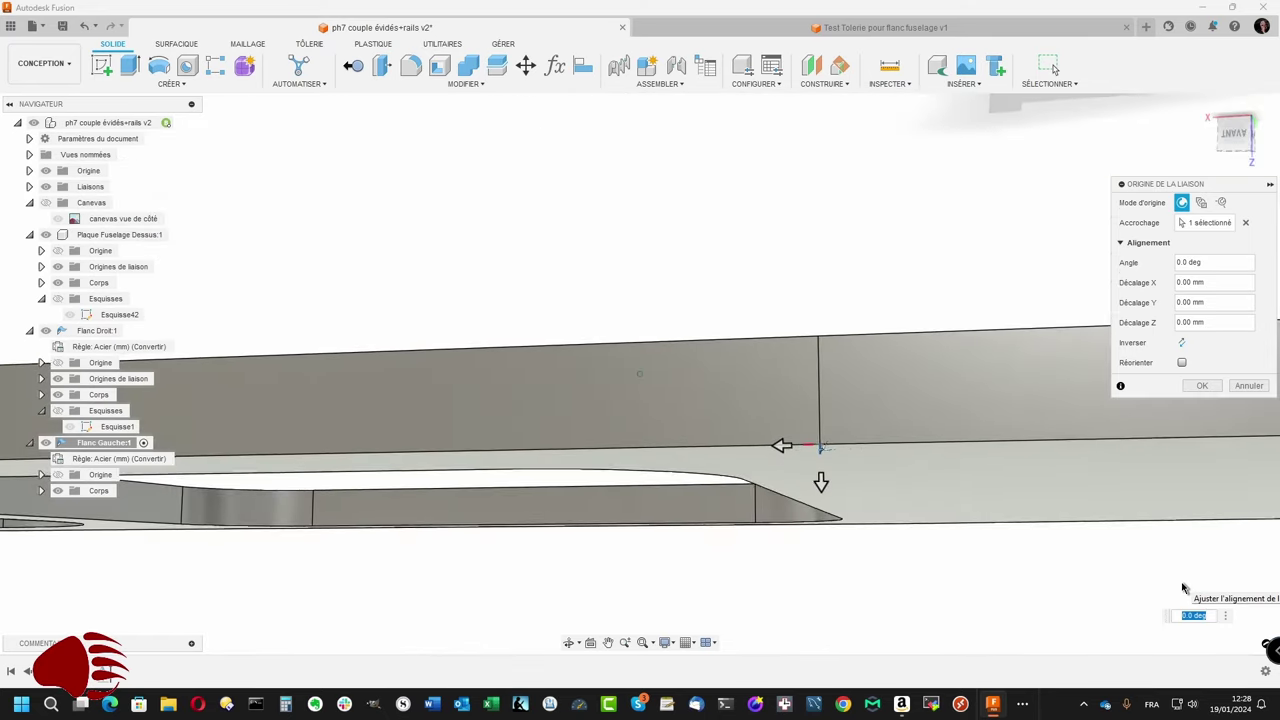
pyautogui.click(1249, 387)
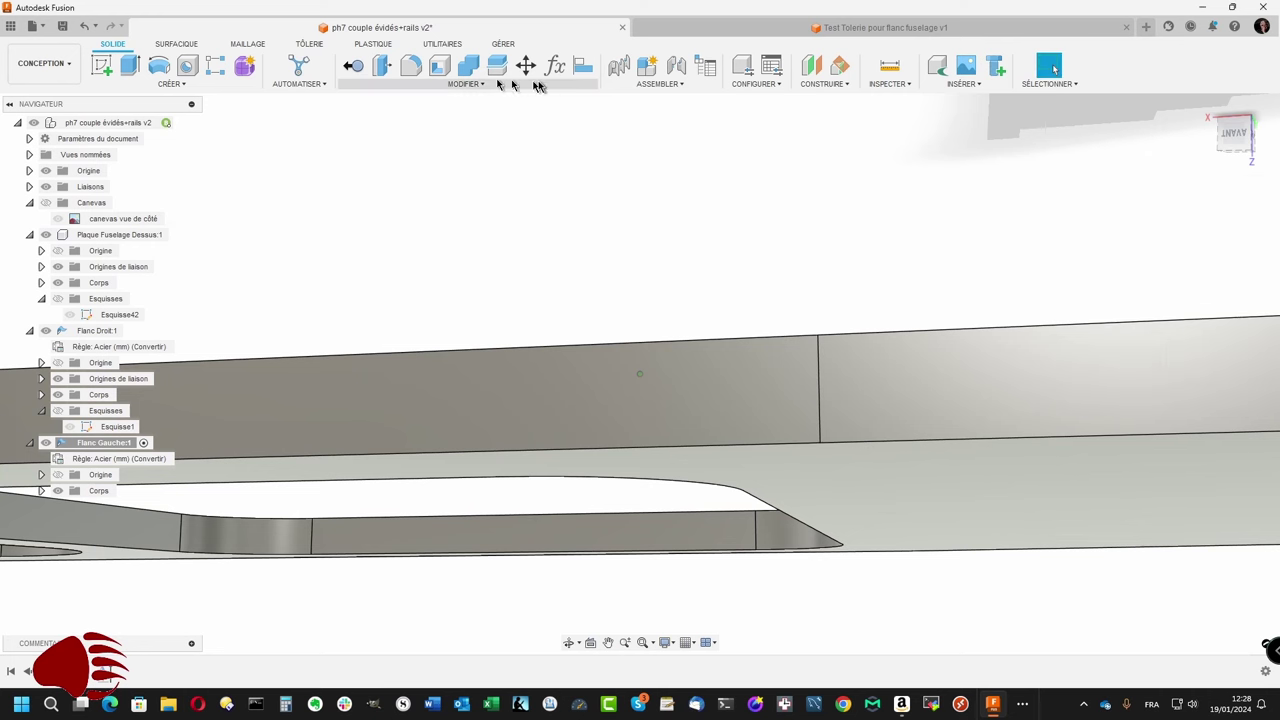
pyautogui.click(655, 84)
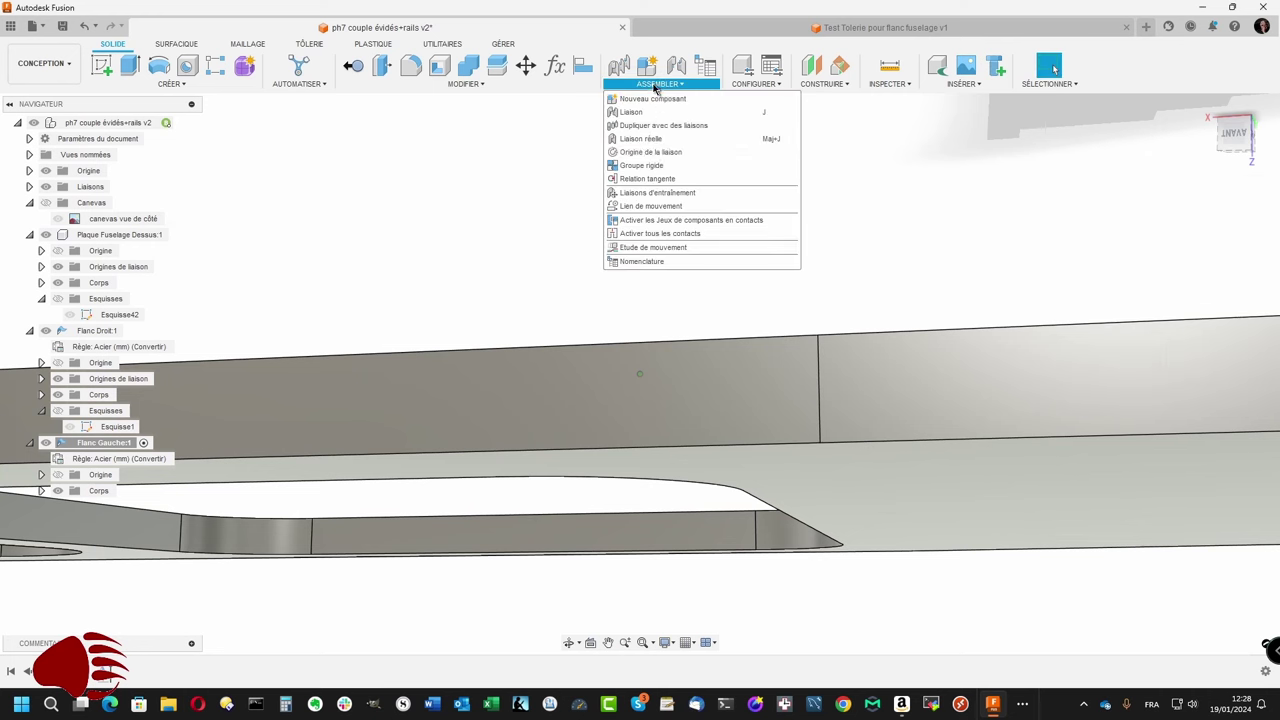
pyautogui.click(652, 152)
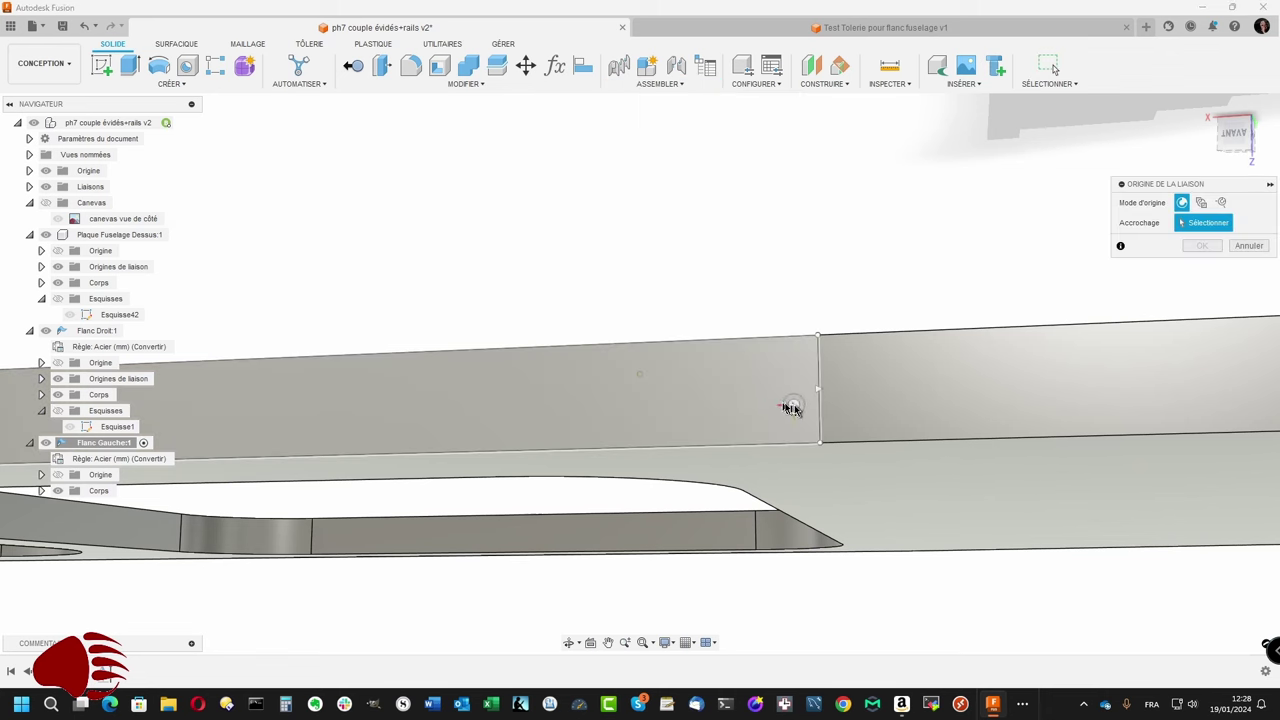
pyautogui.click(816, 439)
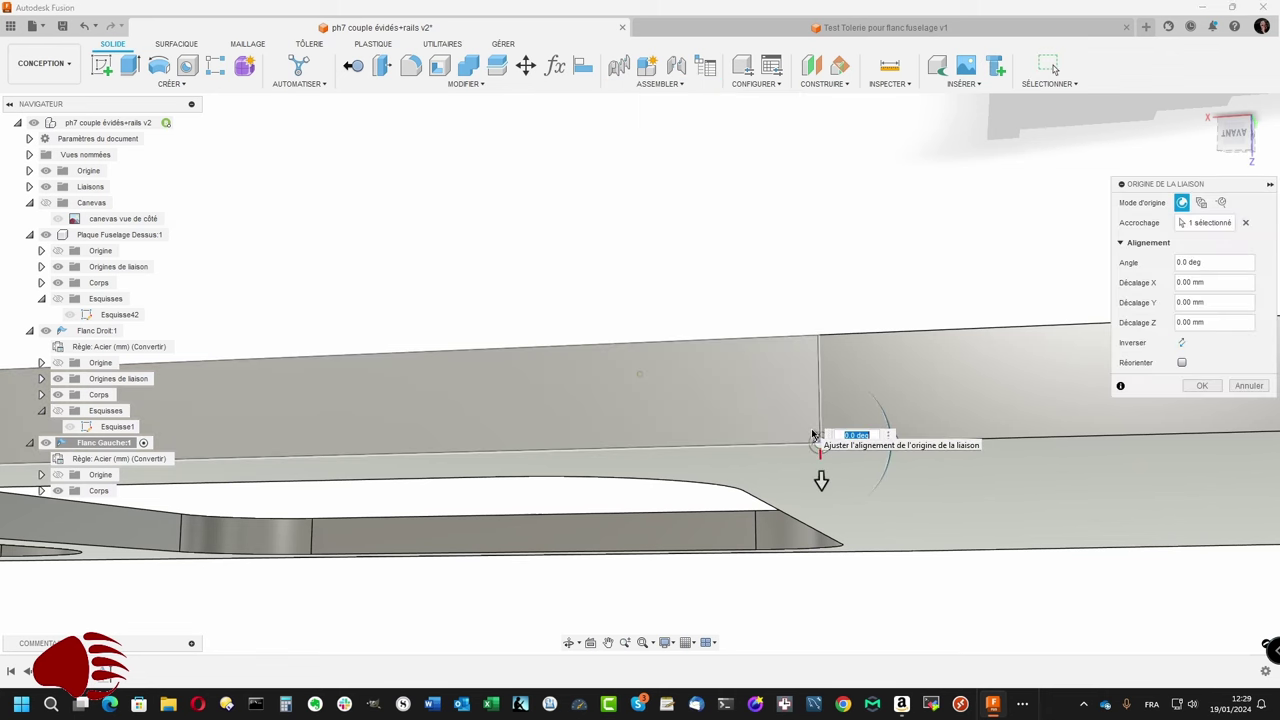
pyautogui.click(1195, 386)
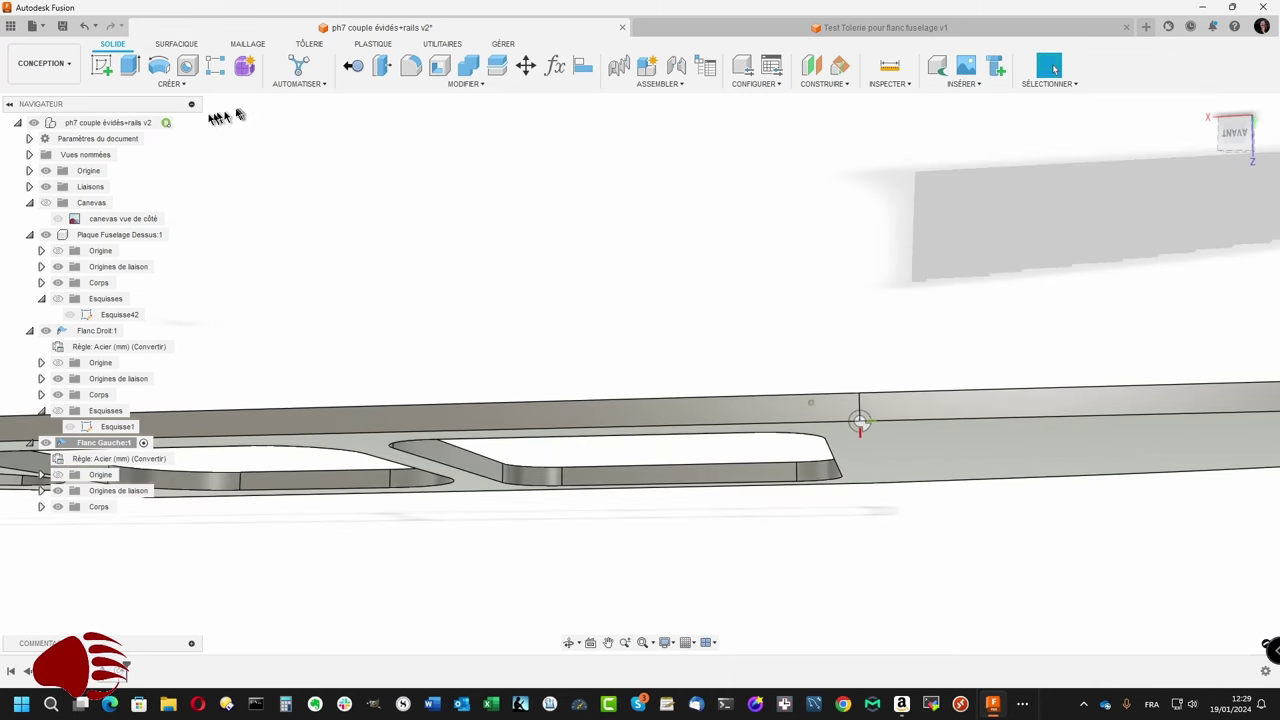
pyautogui.click(180, 123)
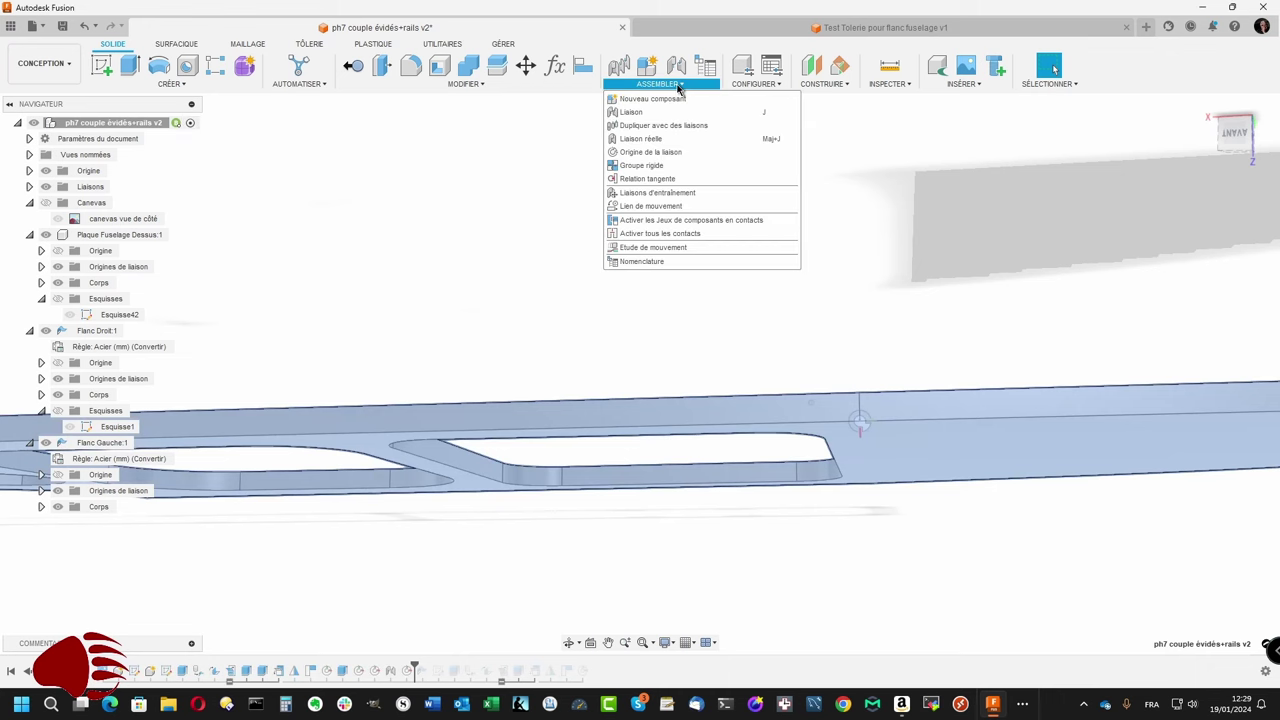
# Step: Joint Flanc Gauche's joint origin to the top plate's opposite edge at -90 deg
pyautogui.click(640, 112)
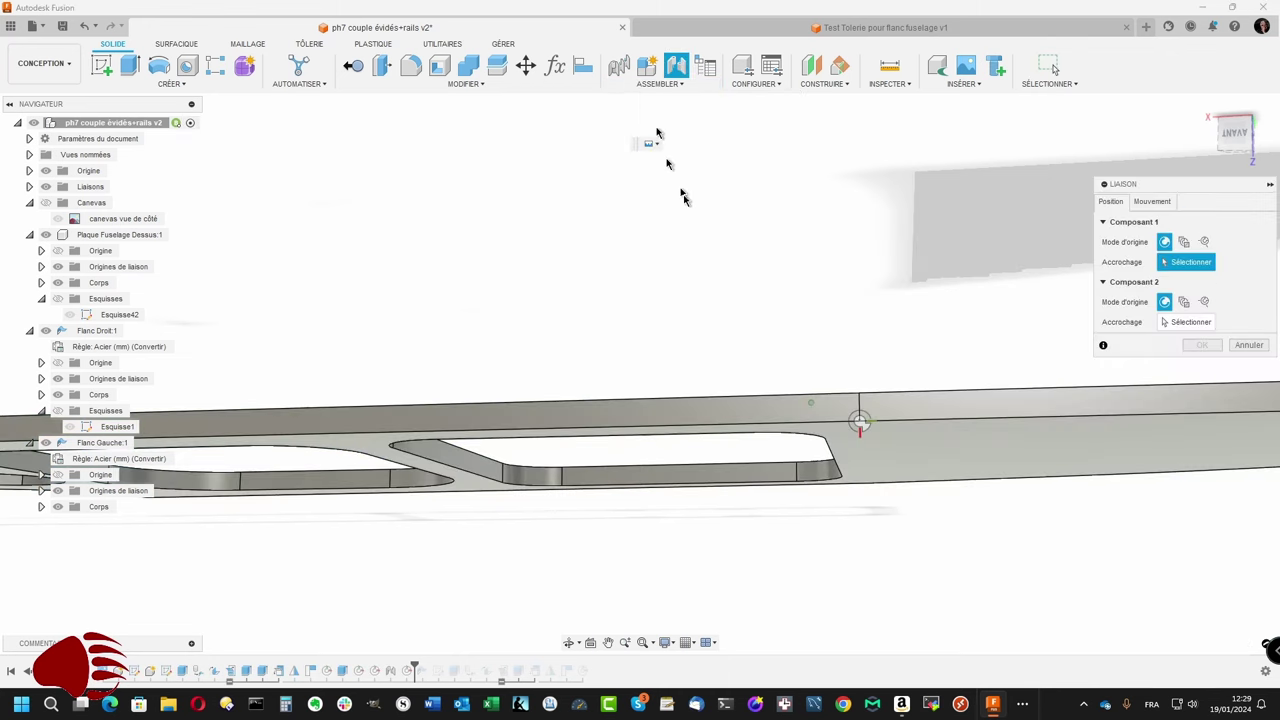
pyautogui.click(860, 421)
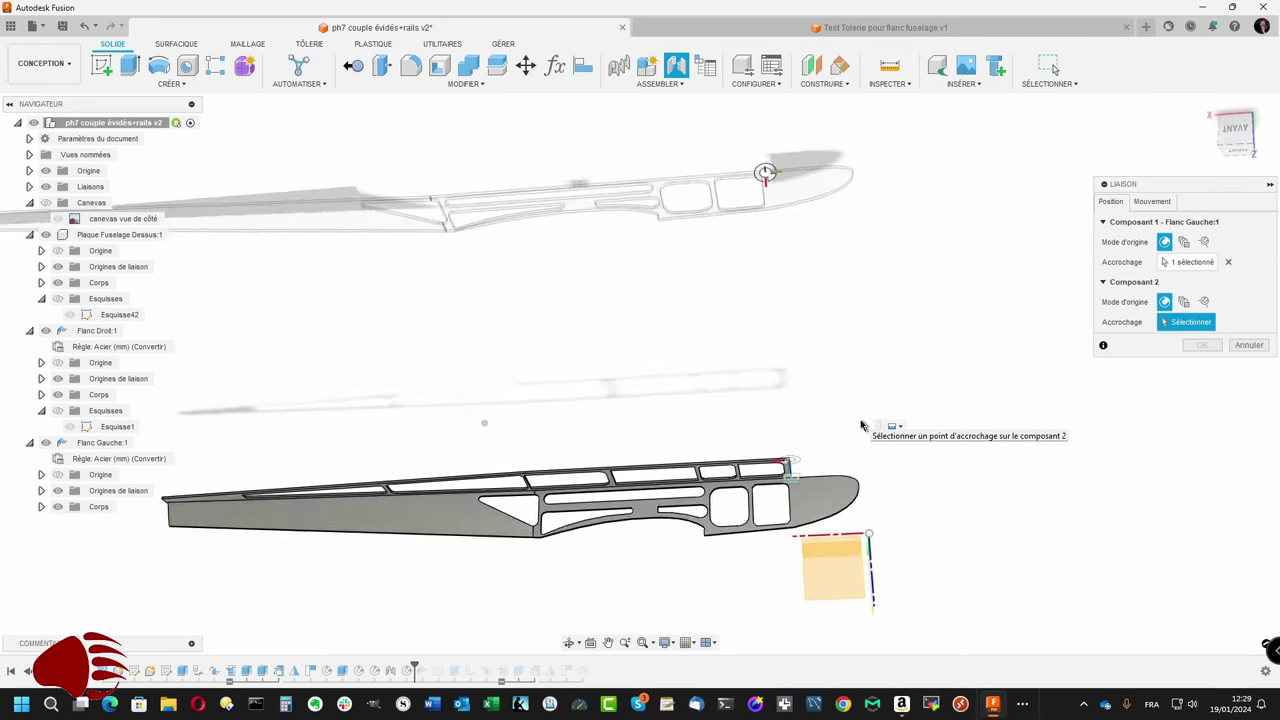
pyautogui.click(782, 490)
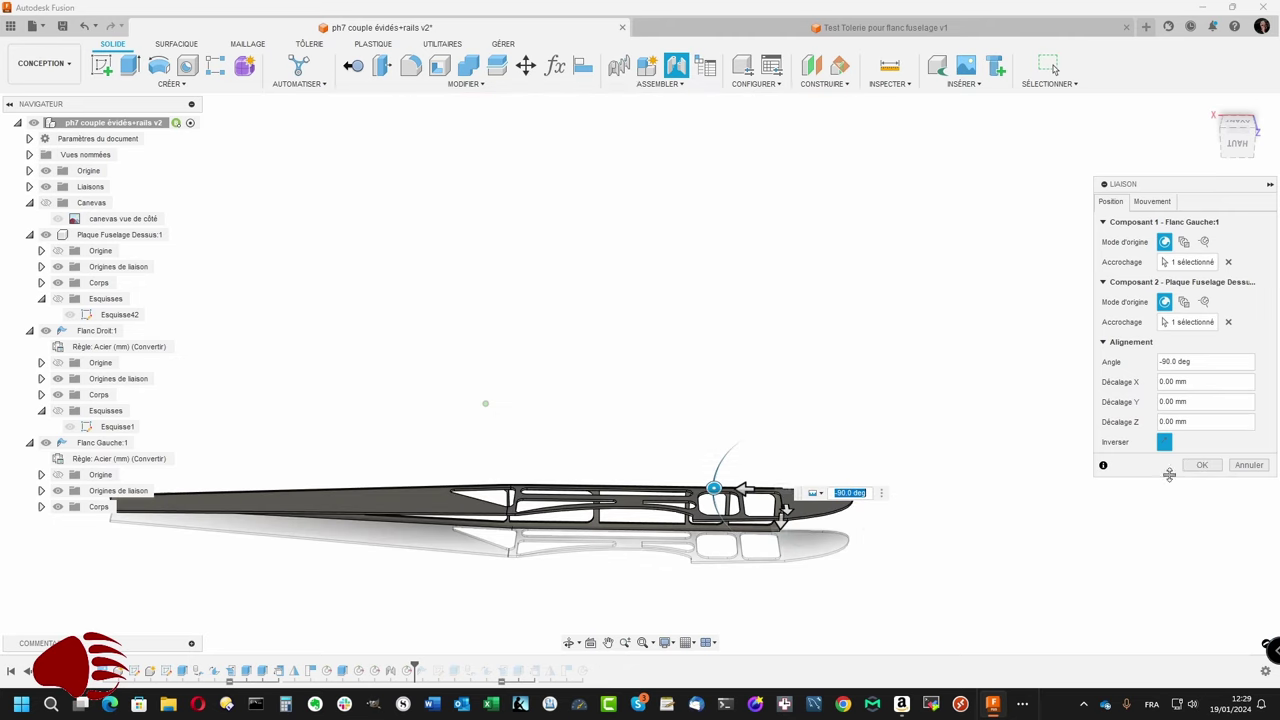
pyautogui.click(1200, 467)
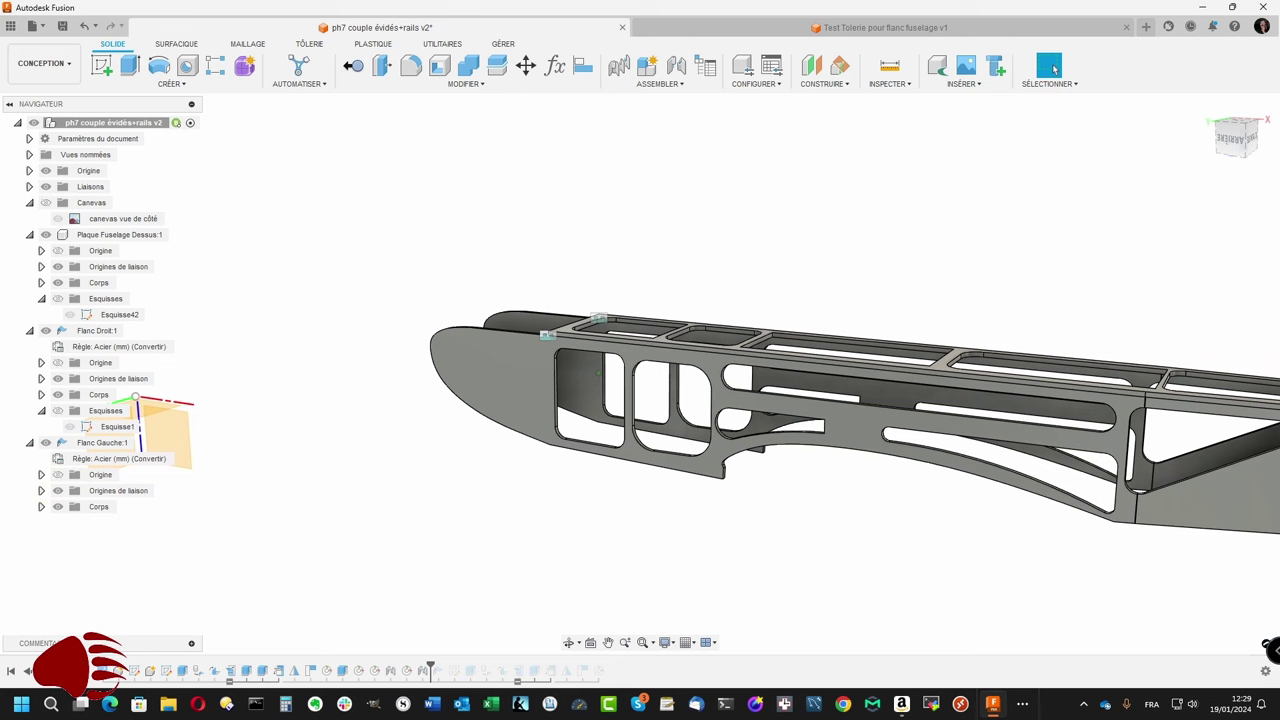
pyautogui.click(517, 85)
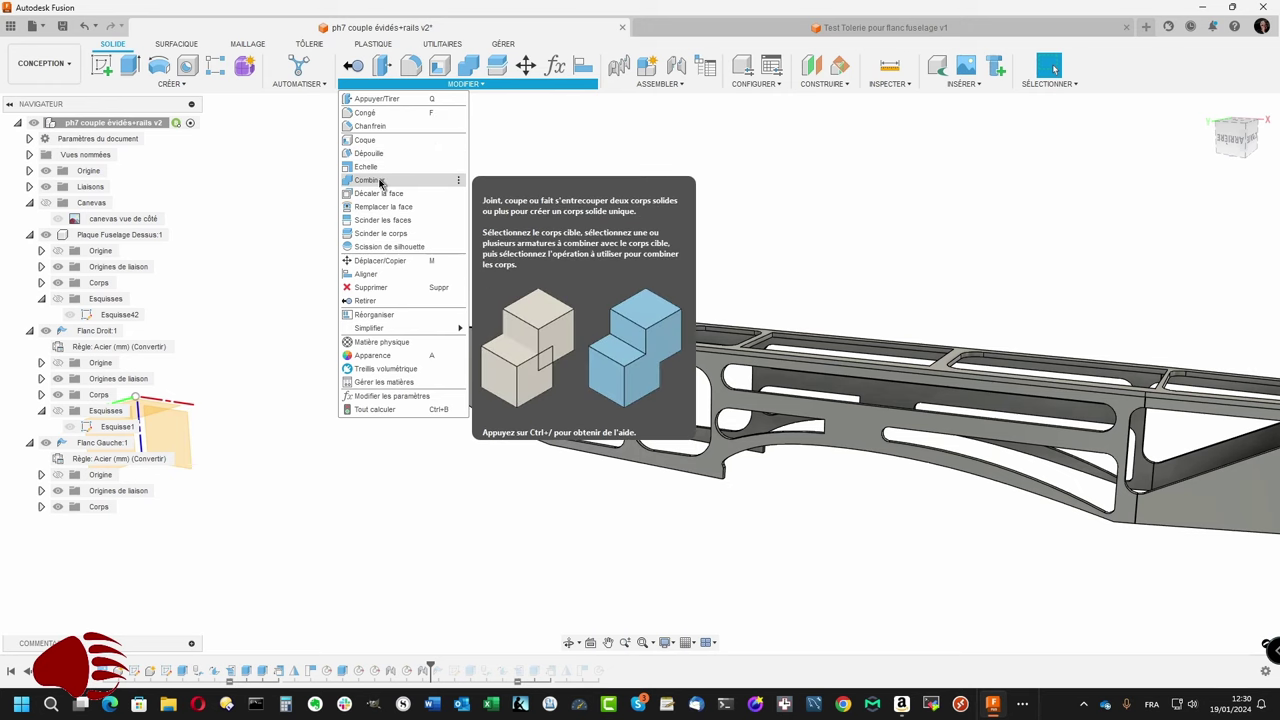
pyautogui.click(380, 182)
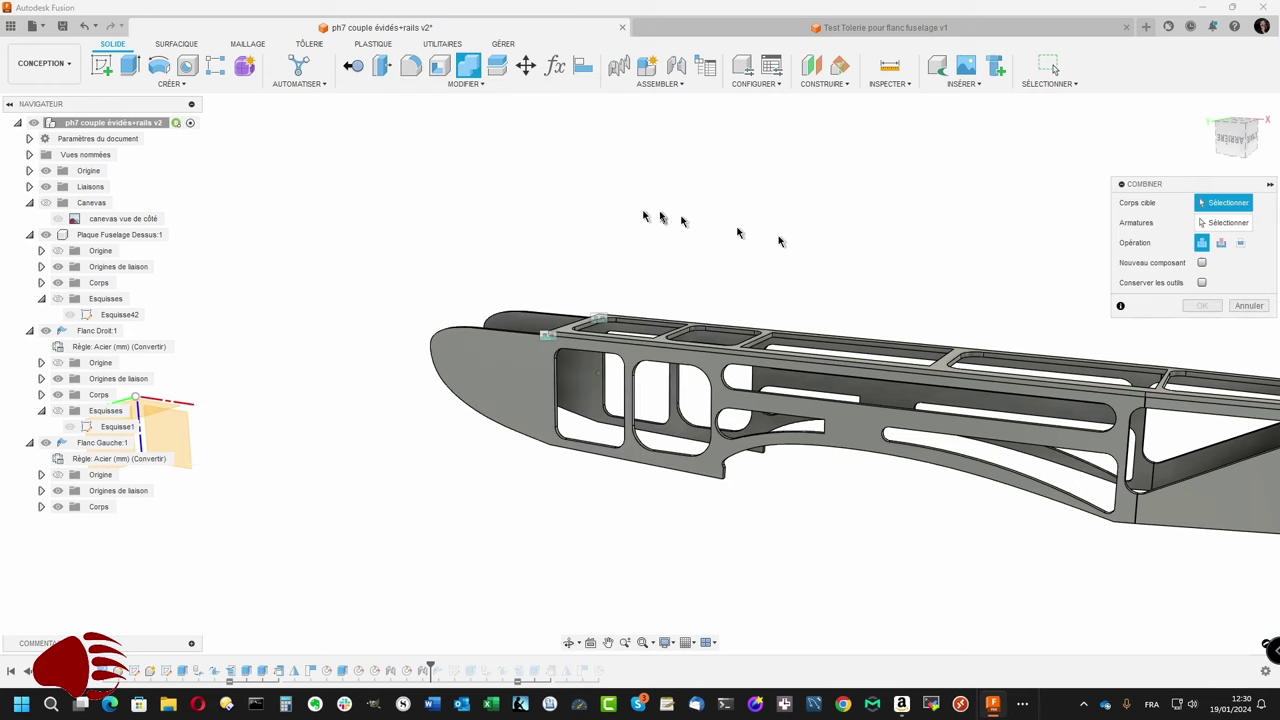
pyautogui.click(1250, 304)
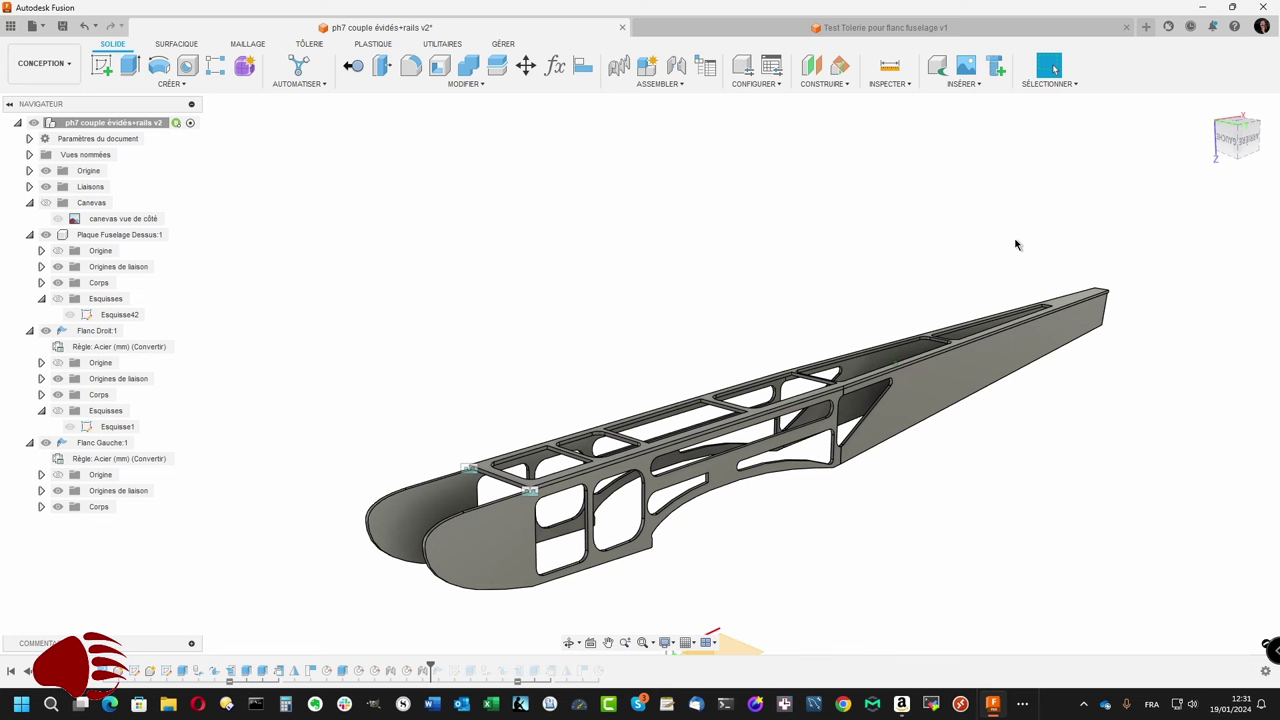
pyautogui.scroll(-2, 1015, 244)
pyautogui.scroll(-2, 1015, 244)
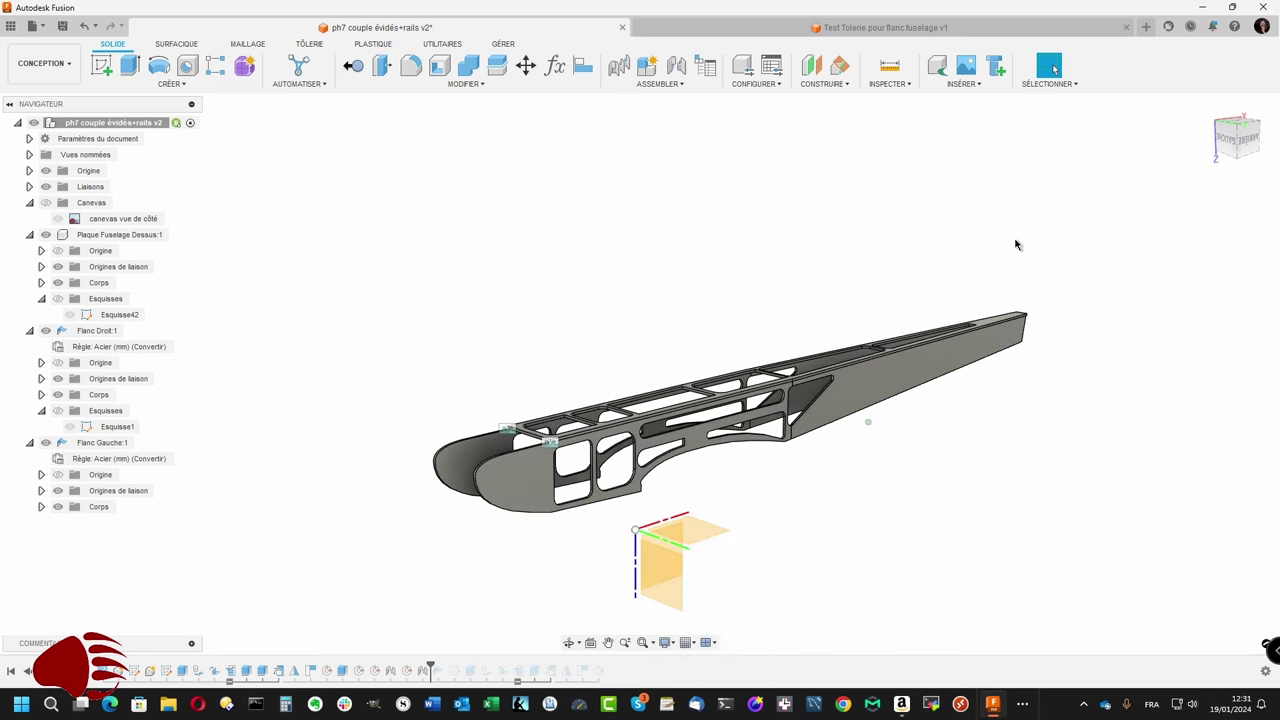
pyautogui.scroll(1, 1015, 244)
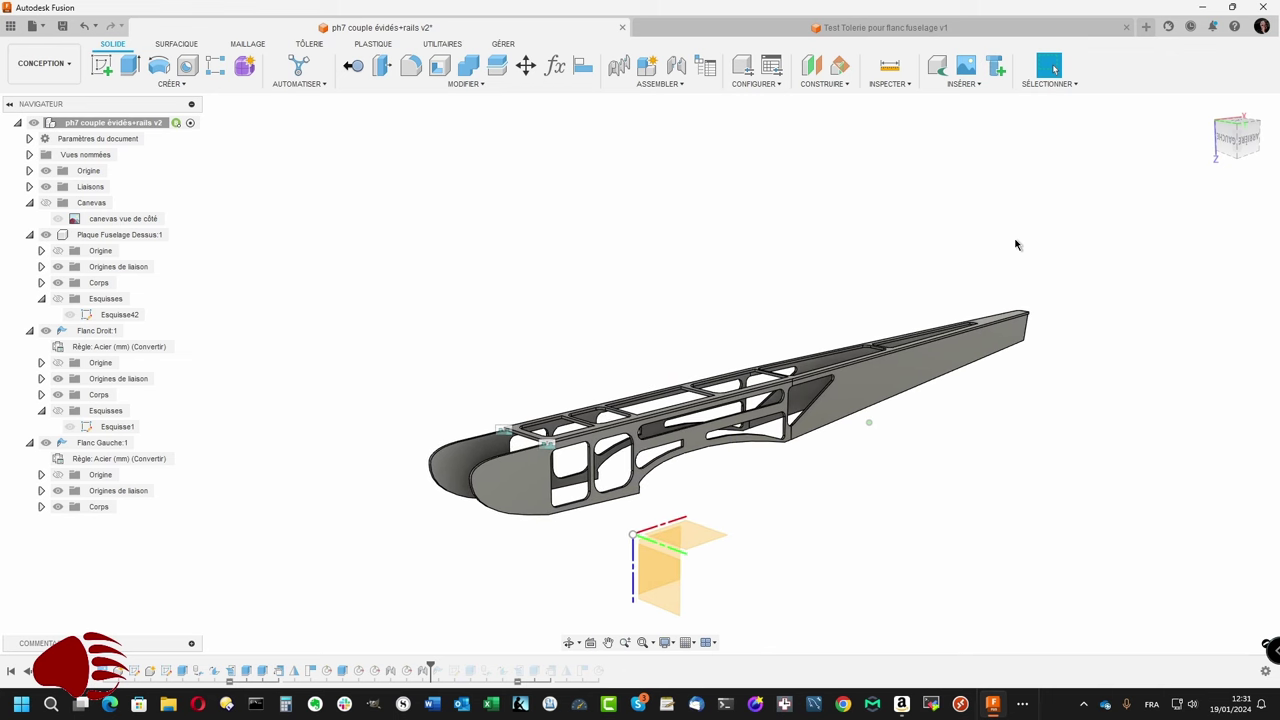
pyautogui.scroll(1, 1015, 244)
pyautogui.scroll(1, 1015, 244)
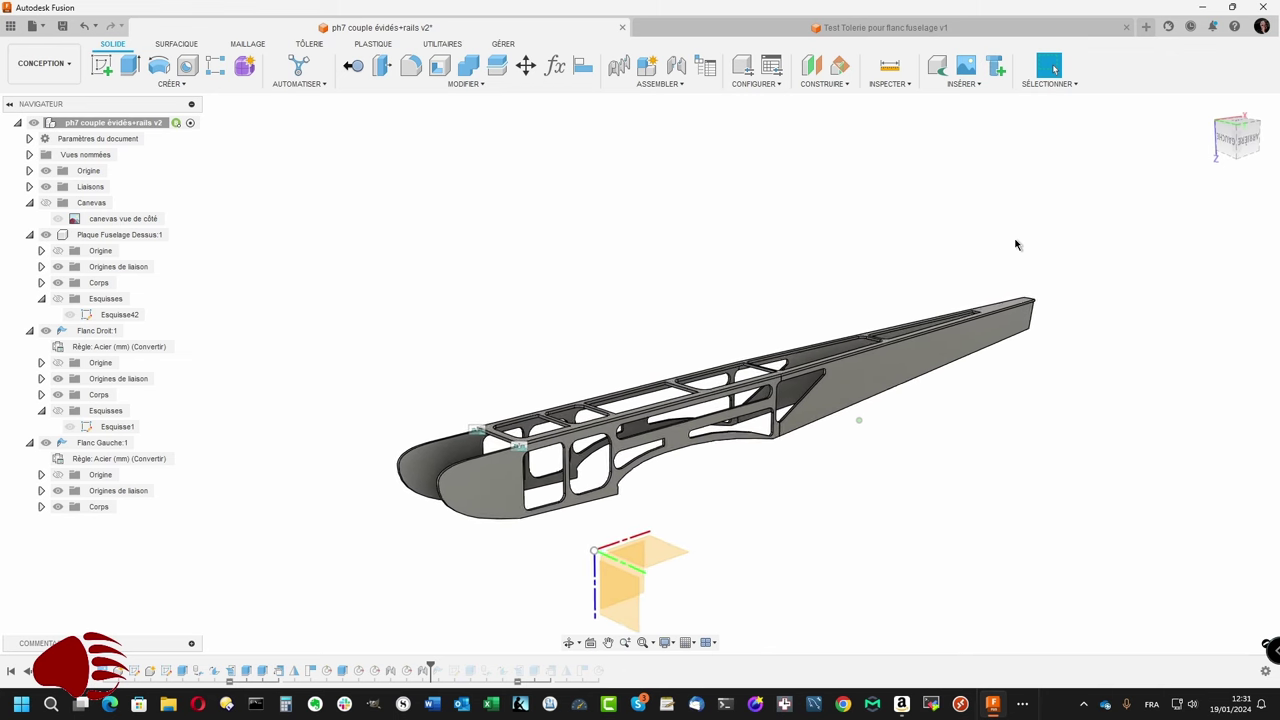
pyautogui.scroll(1, 1015, 244)
pyautogui.scroll(2, 1015, 244)
pyautogui.scroll(2, 1015, 244)
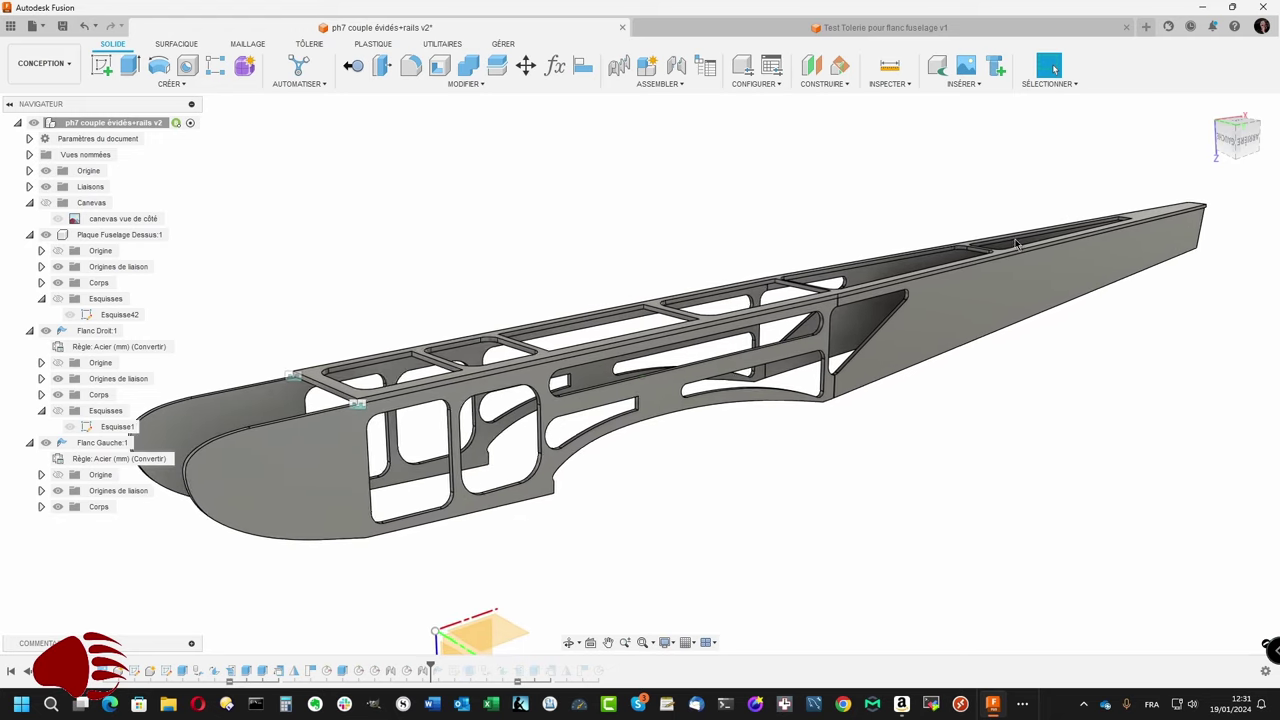
pyautogui.scroll(1, 1015, 244)
pyautogui.scroll(1, 1015, 244)
pyautogui.scroll(1, 1015, 244)
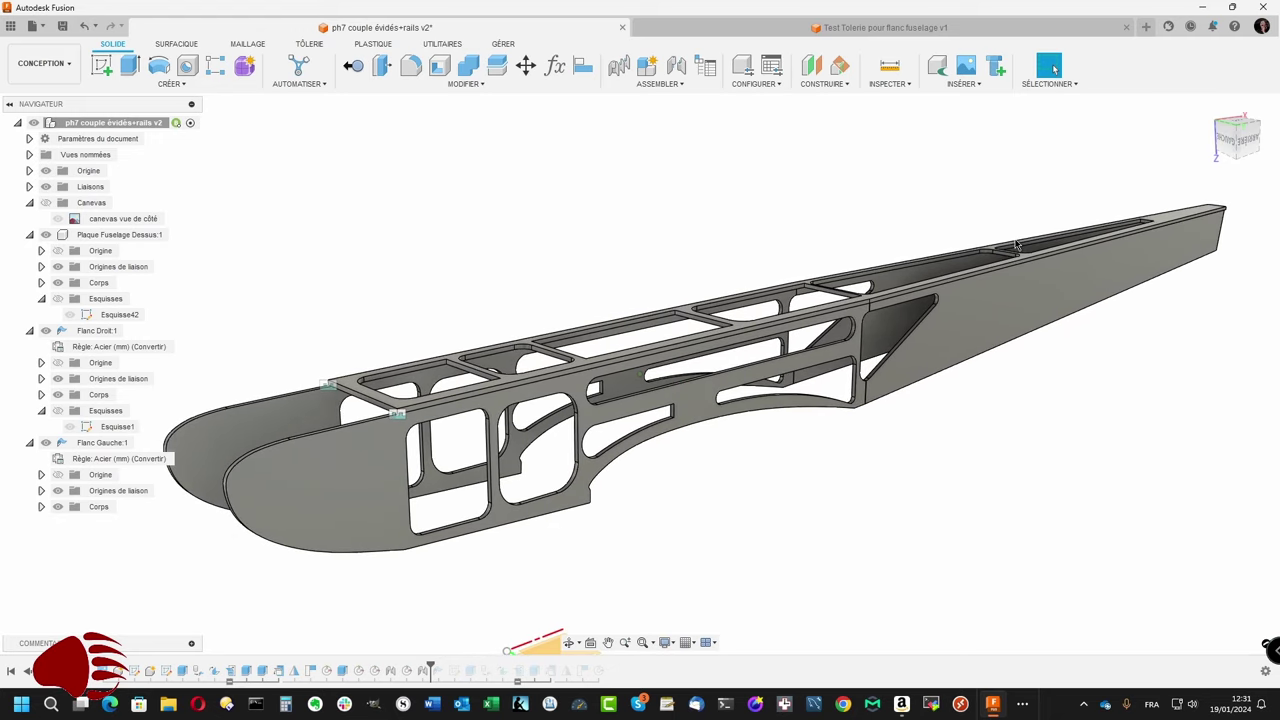